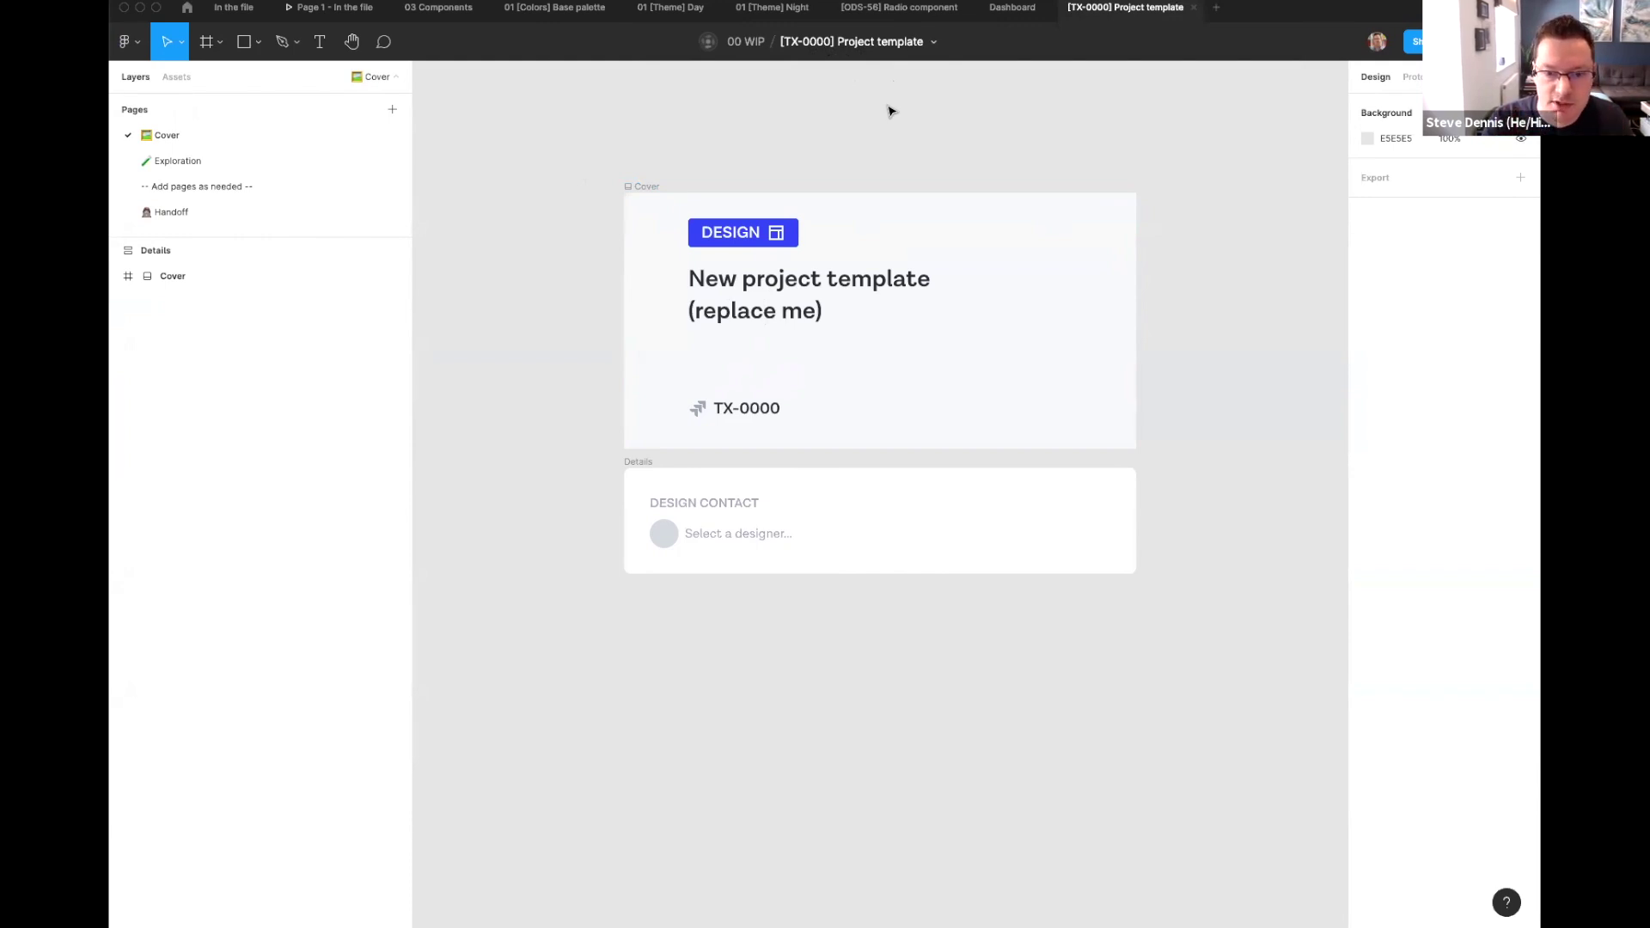
# Step: Review the project template's design contact avatar on the Cover page, plus its Exploration and Handoff pages
pyautogui.click(693, 539)
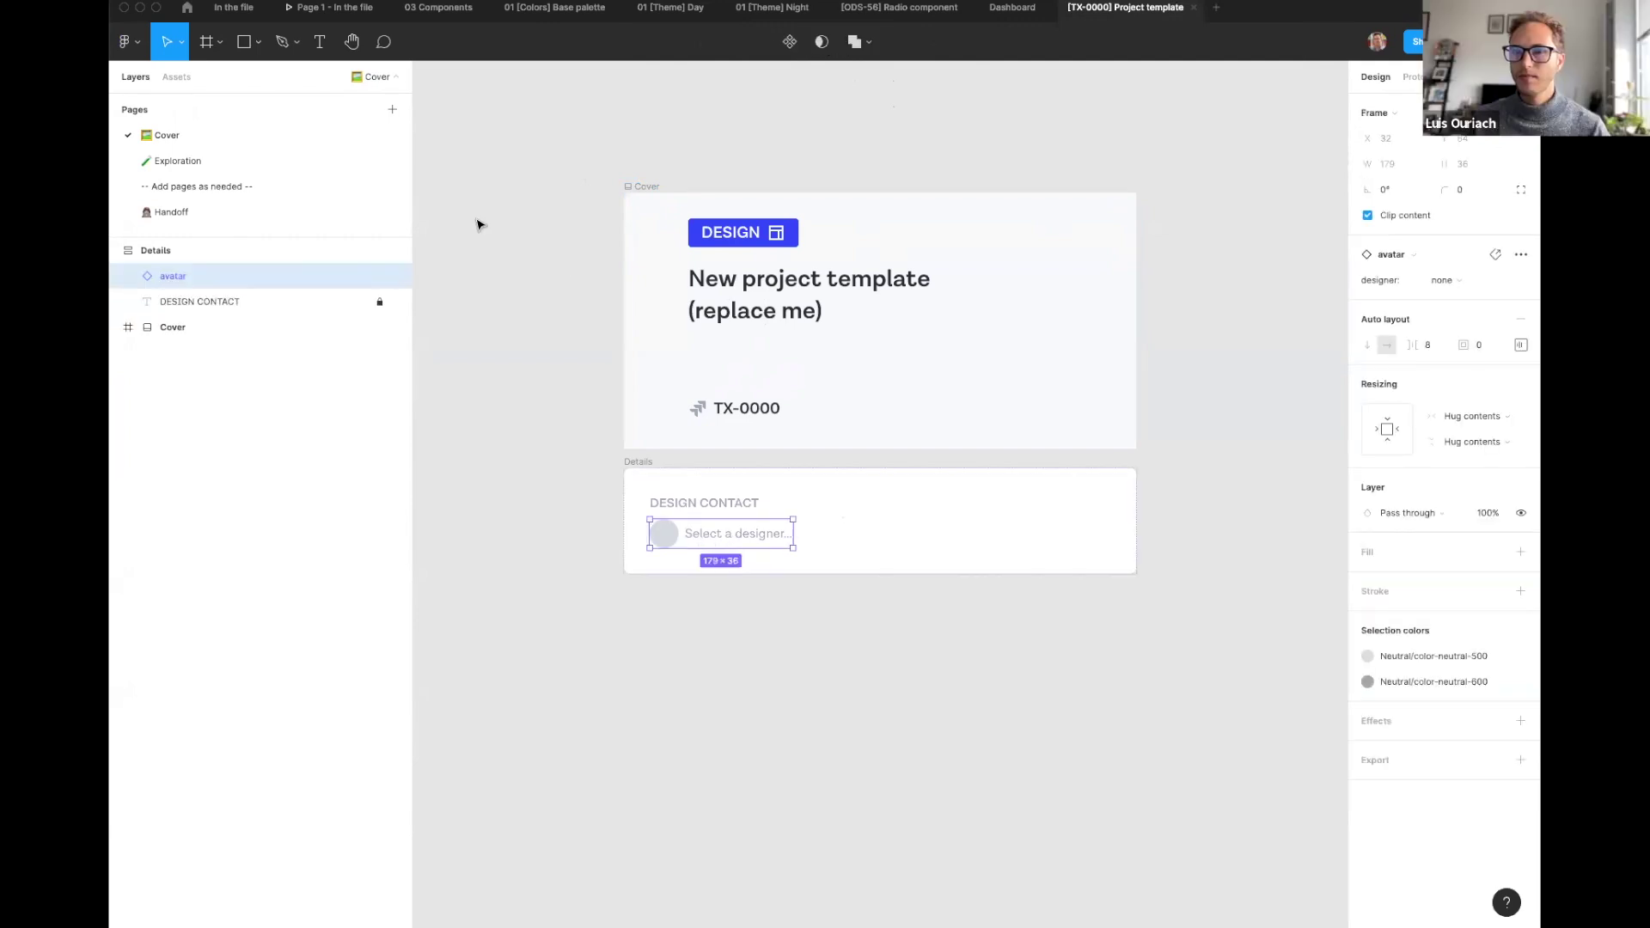
pyautogui.click(528, 182)
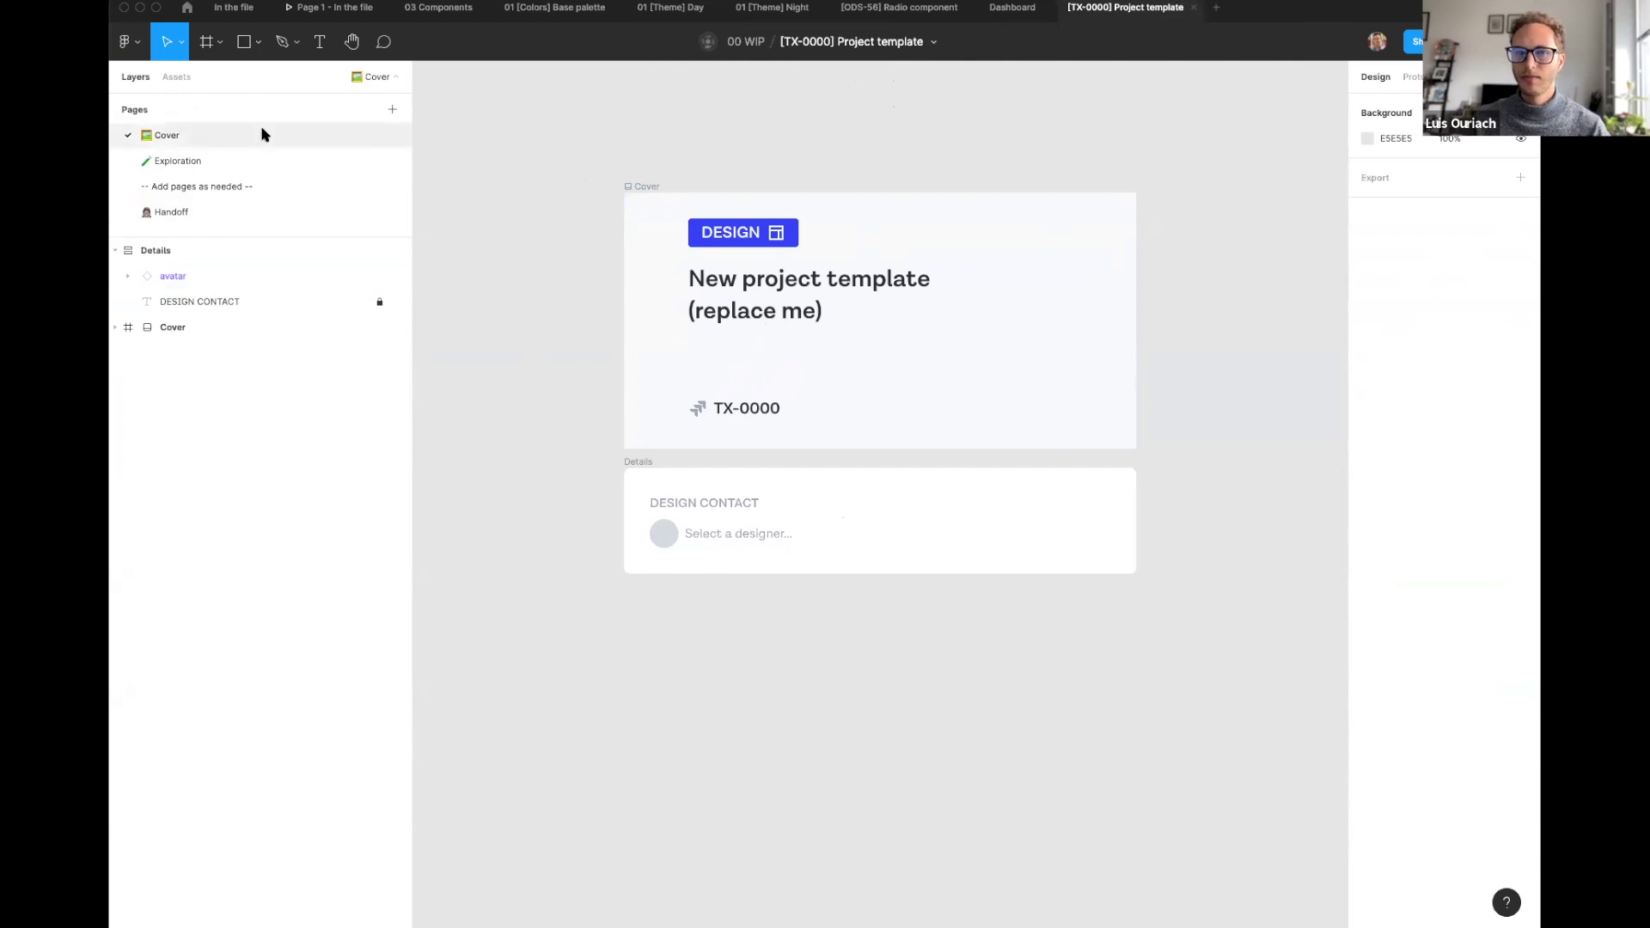
pyautogui.click(223, 160)
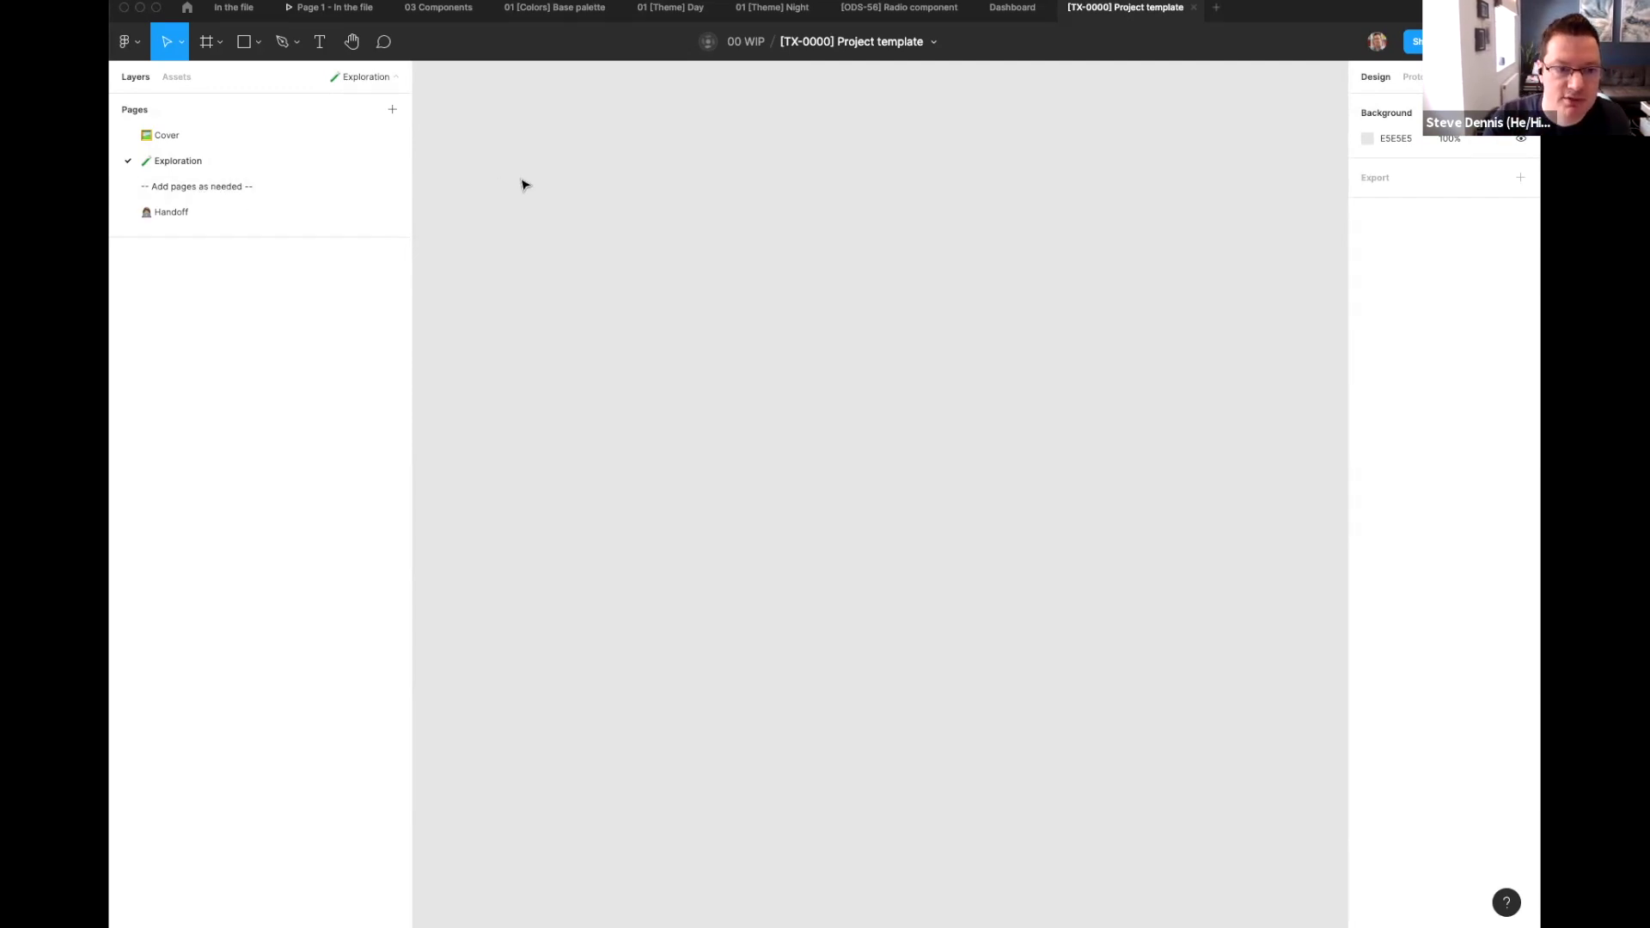
pyautogui.click(214, 212)
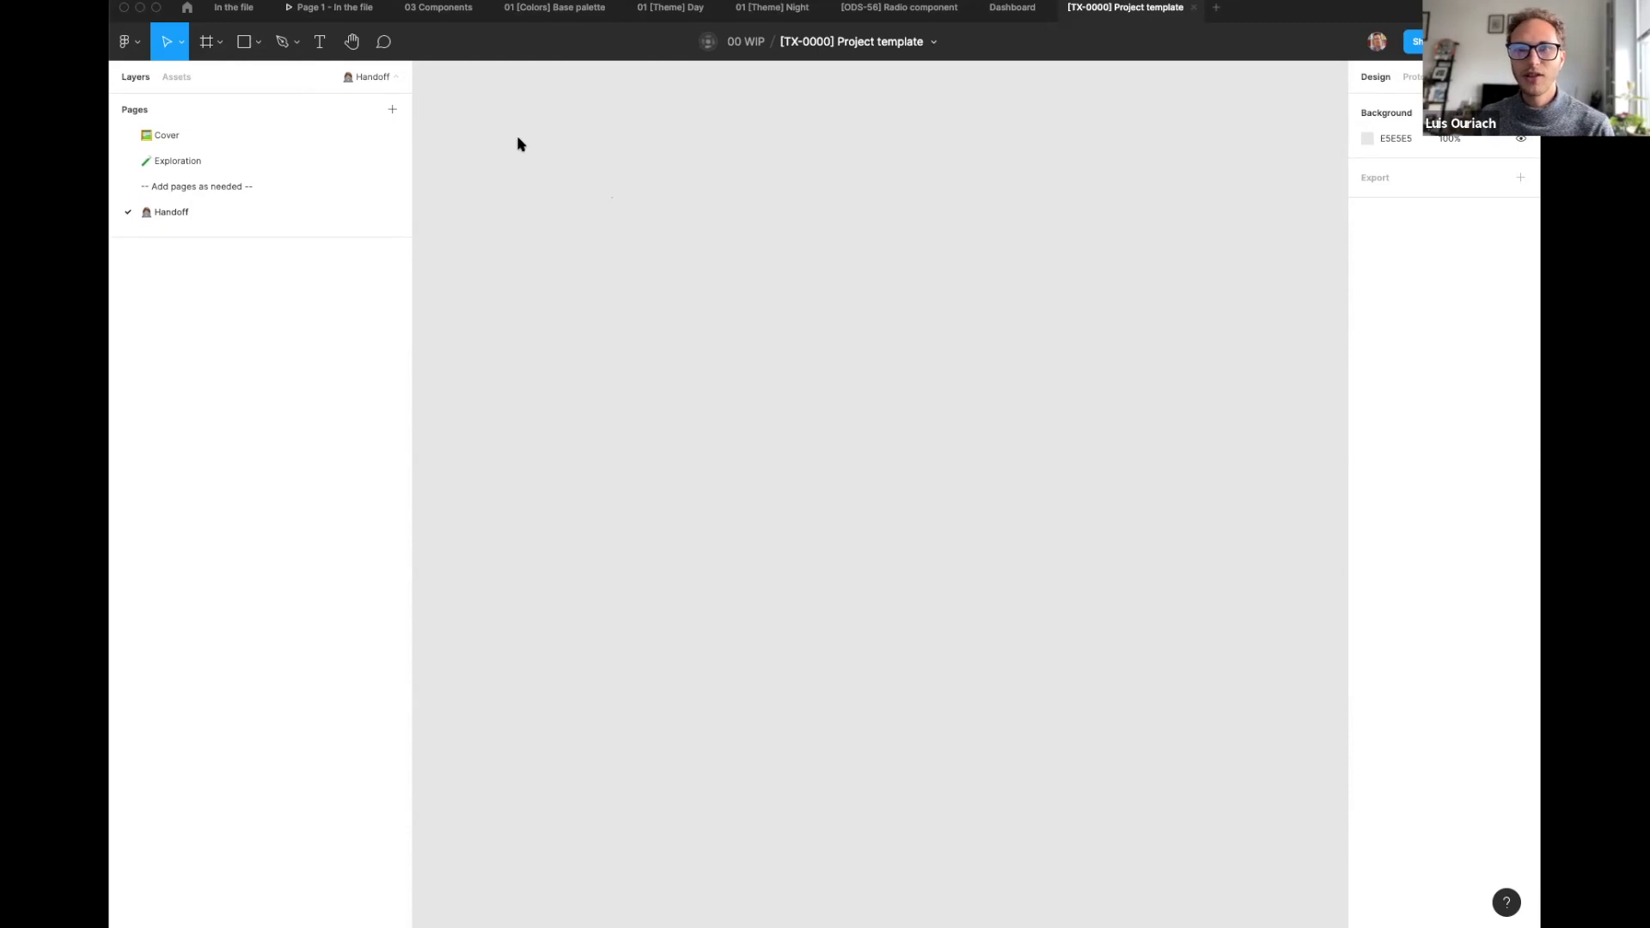
# Step: Browse the [Source] Client Dashboard and Client dashboard projects in the Customer Platform team
pyautogui.click(187, 8)
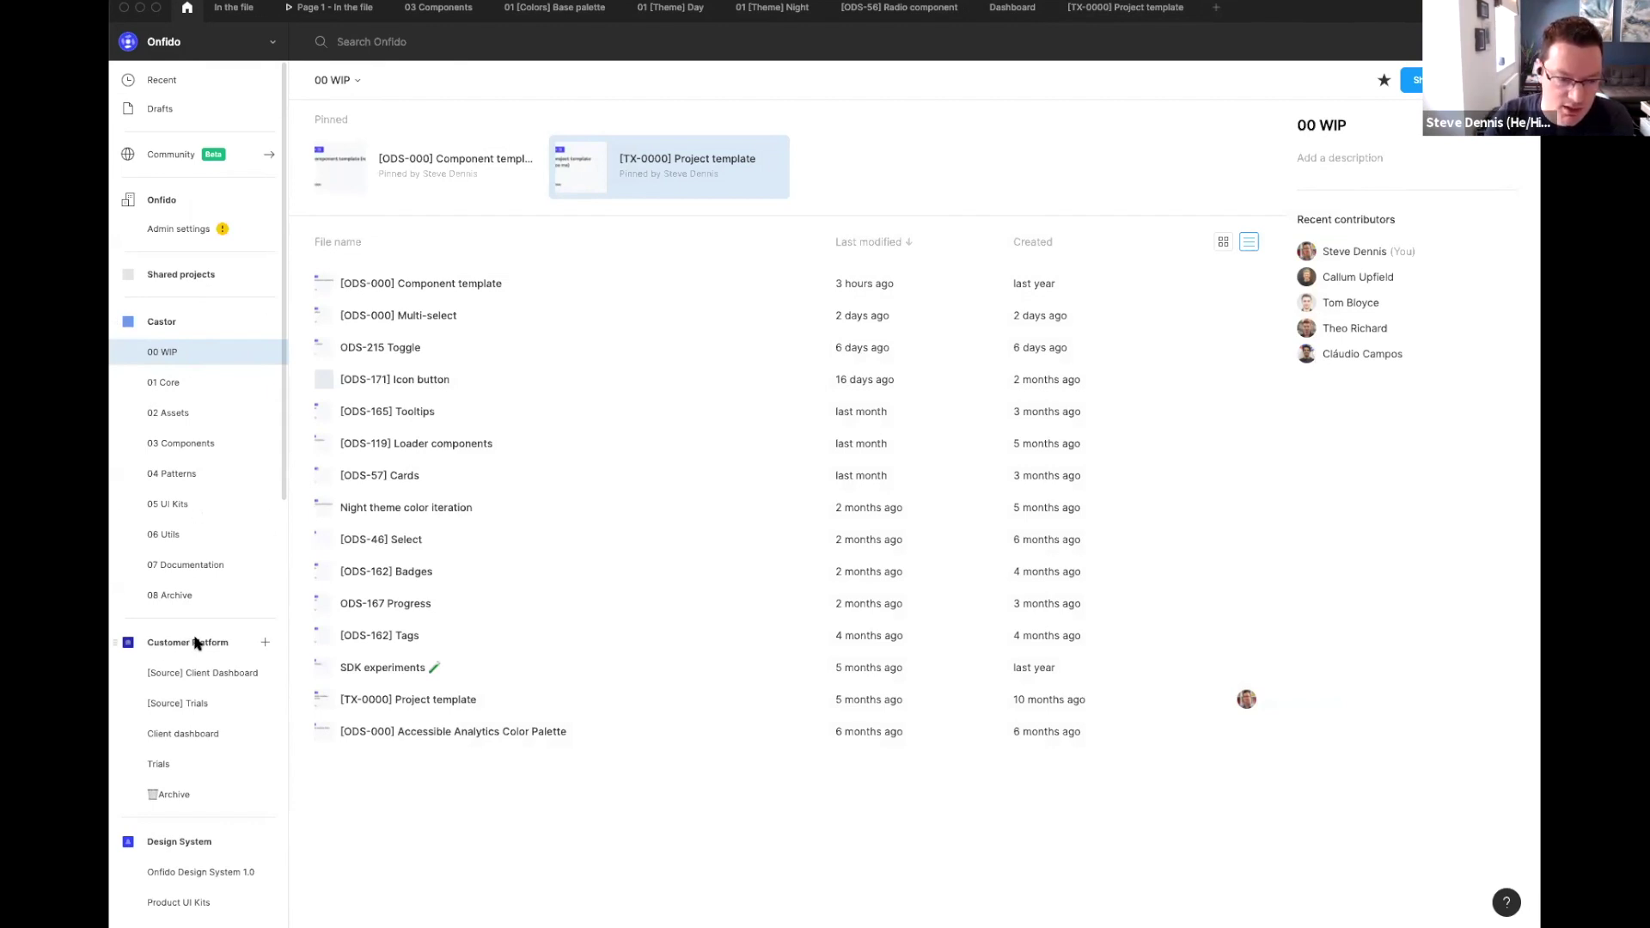
pyautogui.click(205, 675)
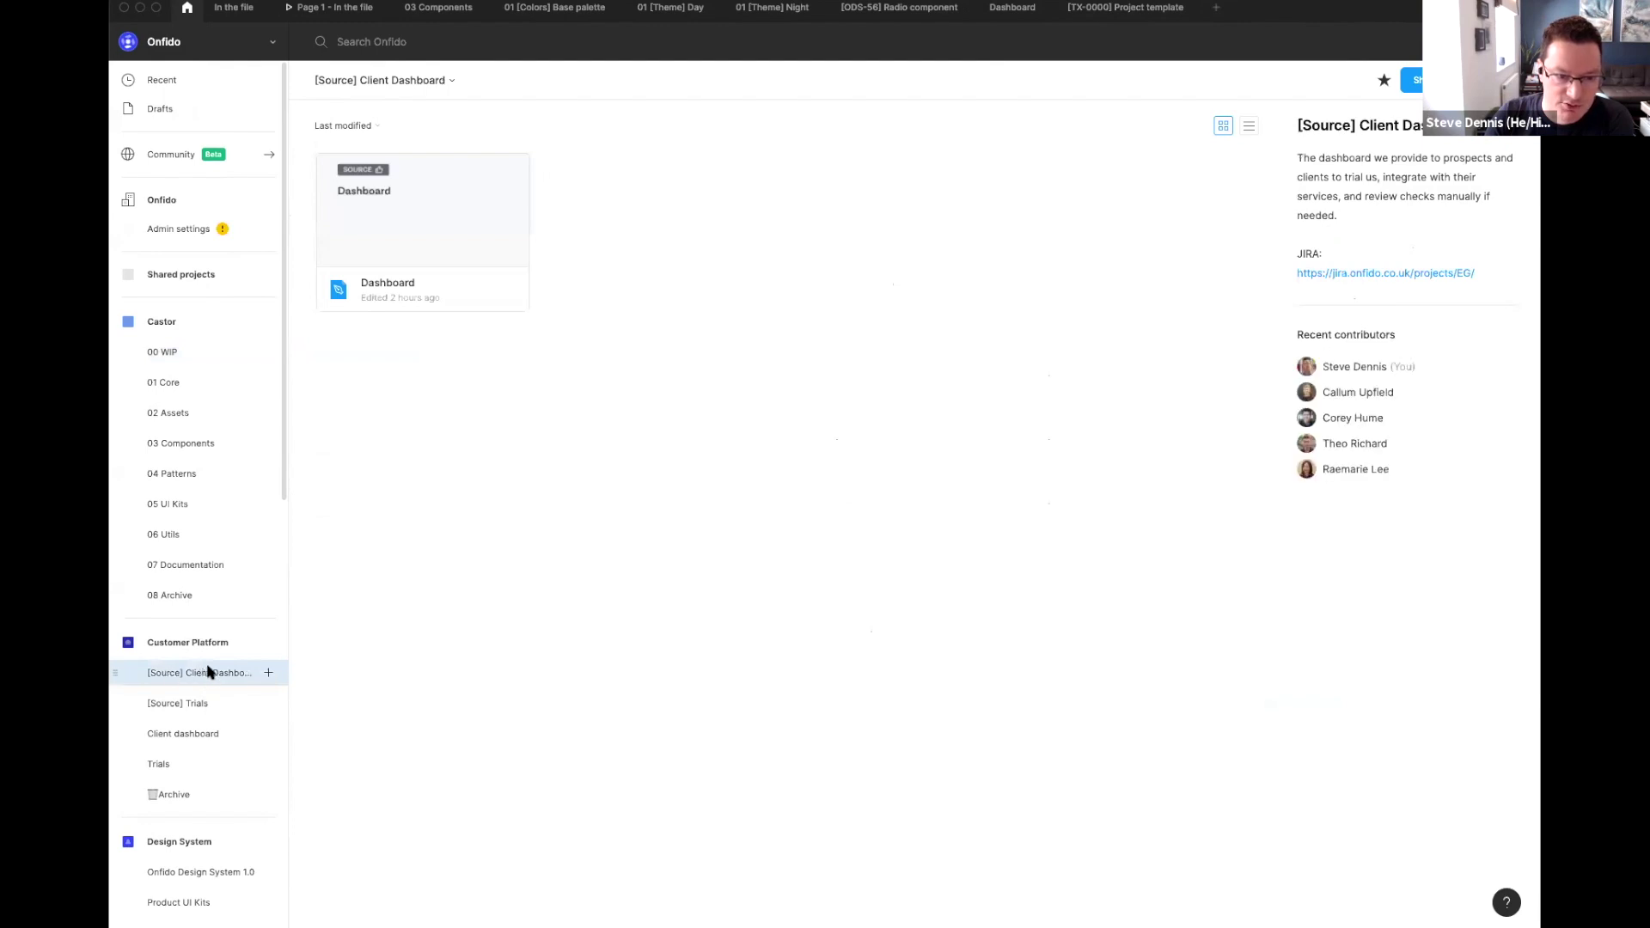
pyautogui.click(185, 735)
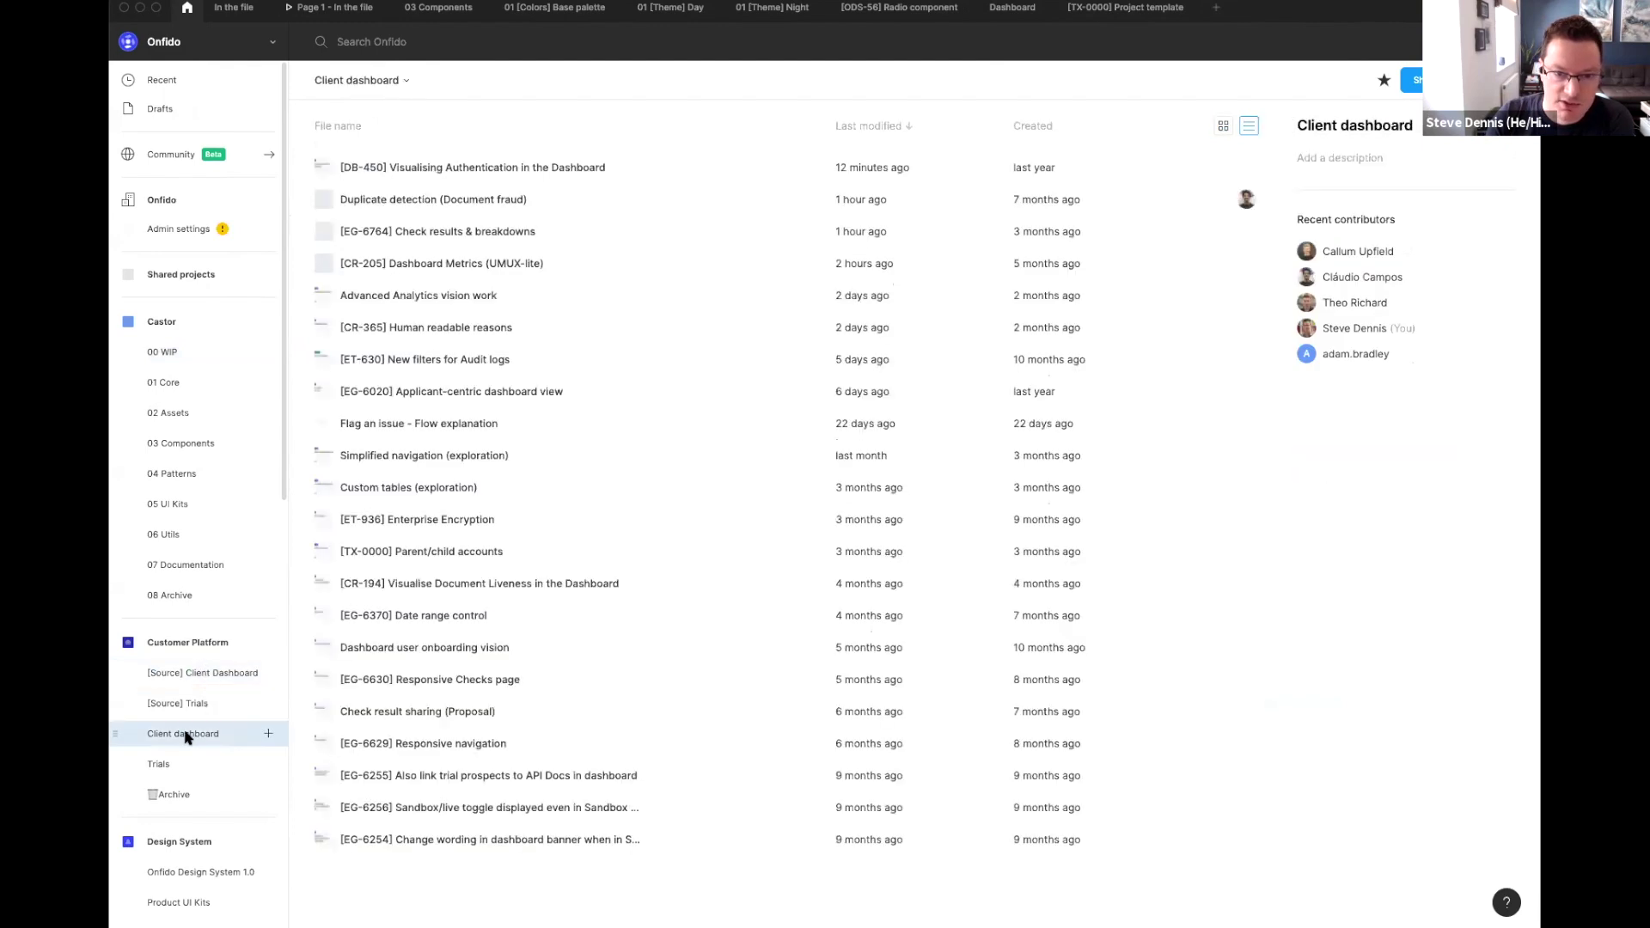
pyautogui.click(189, 675)
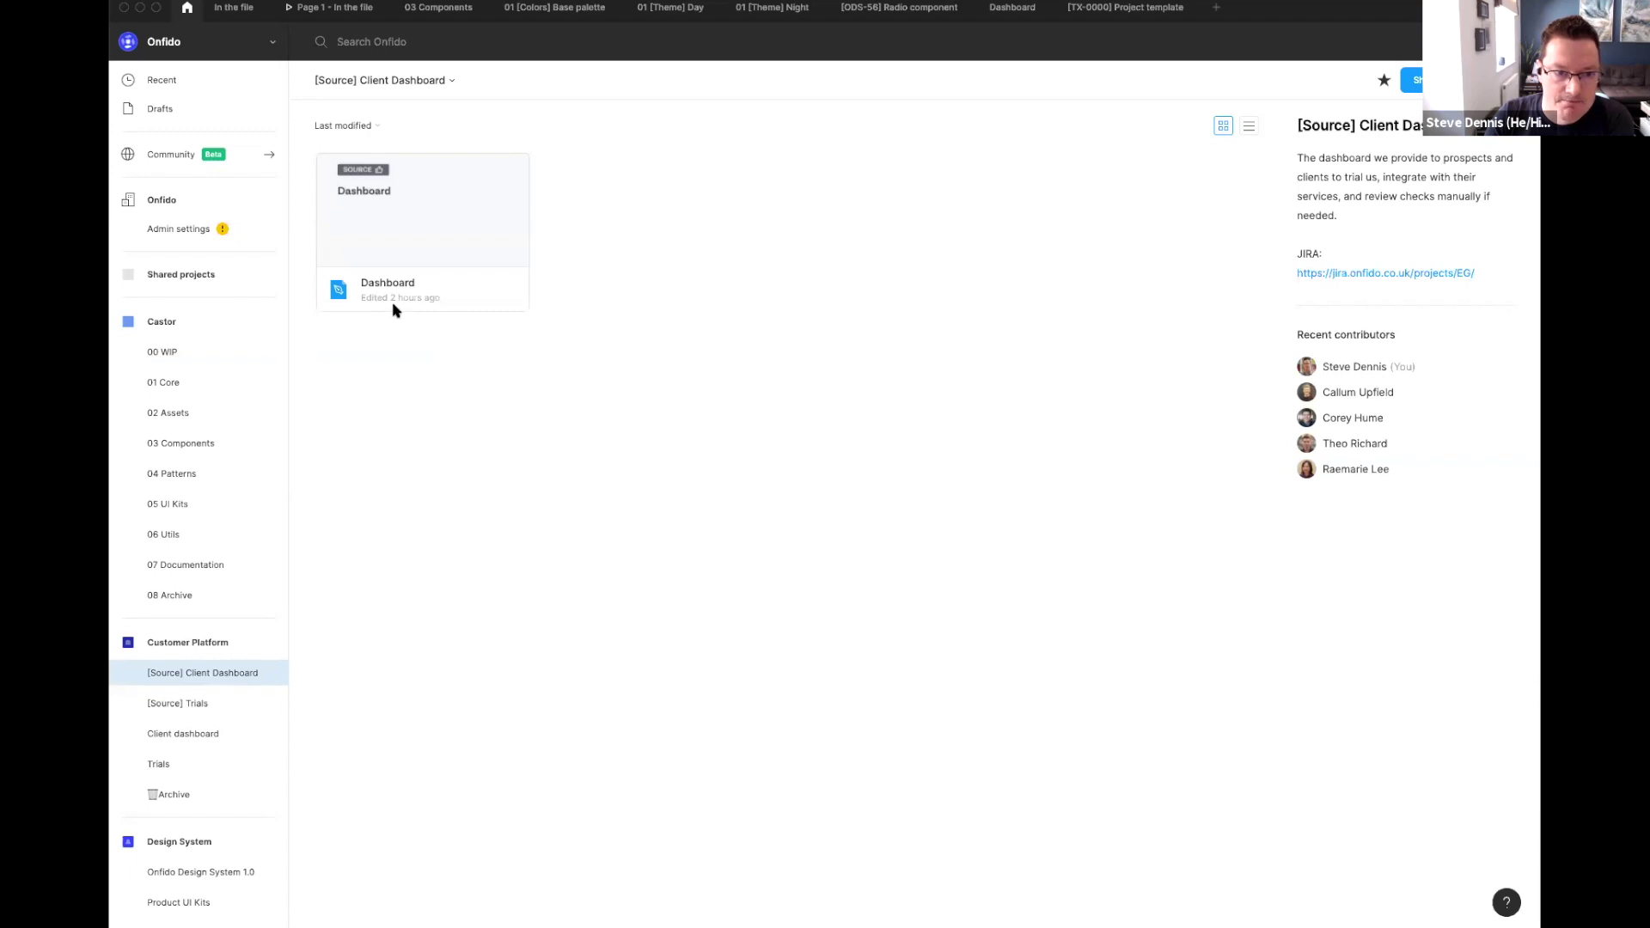
# Step: Browse the Castor team's 00 WIP and 01 Core projects and open the 03 Components library file
pyautogui.click(180, 325)
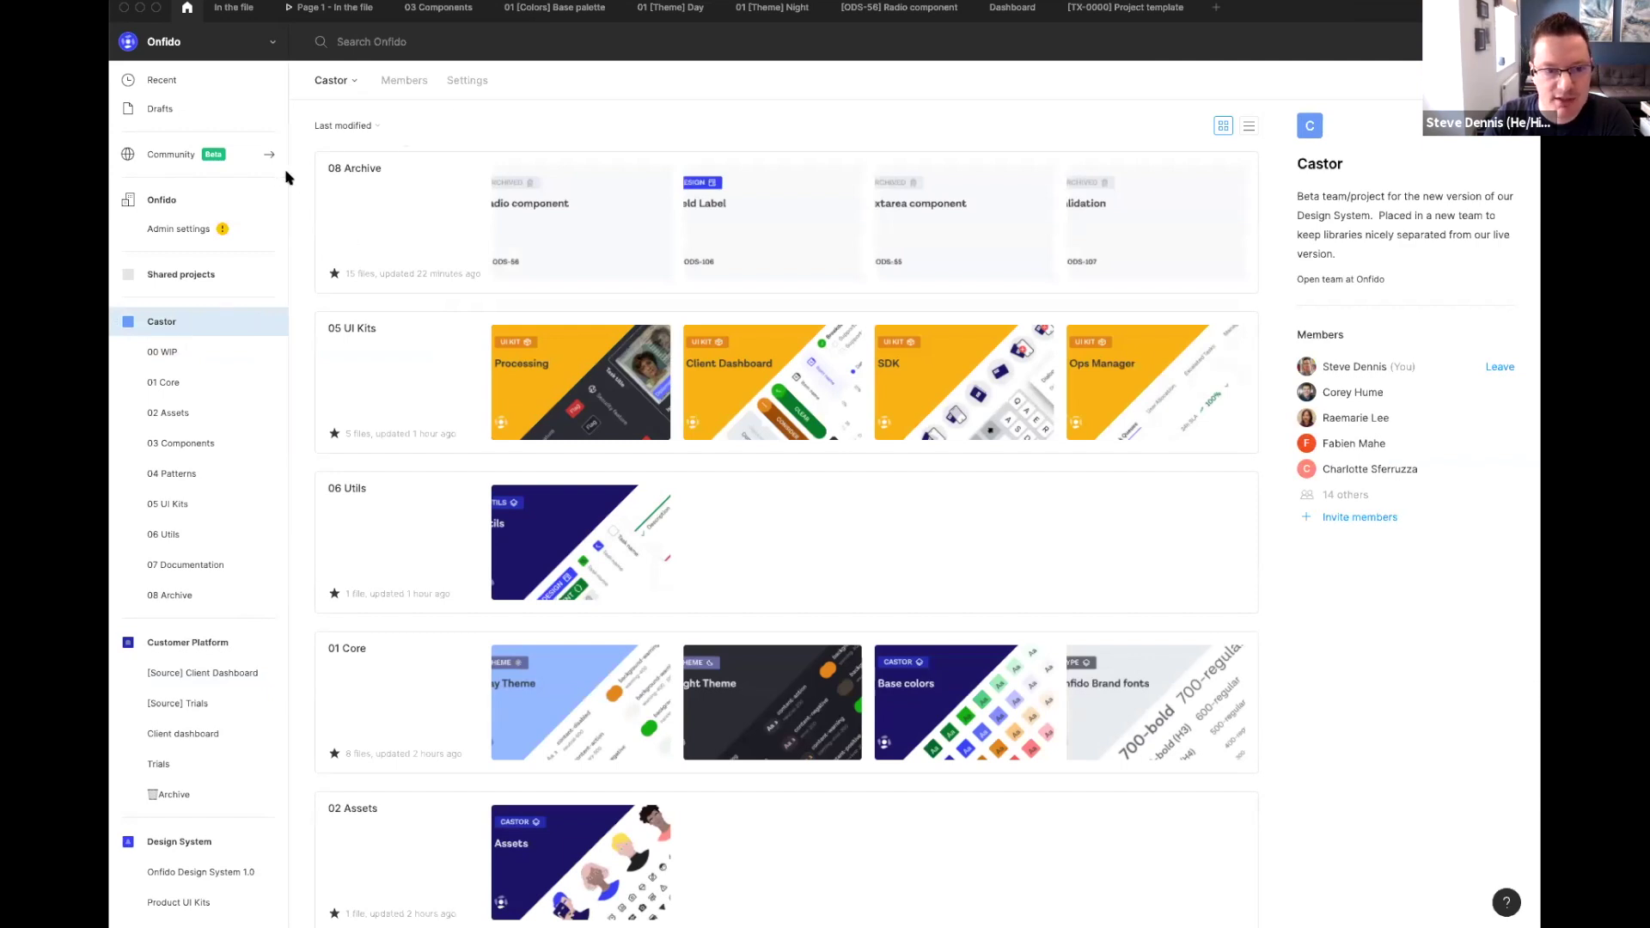
pyautogui.click(200, 353)
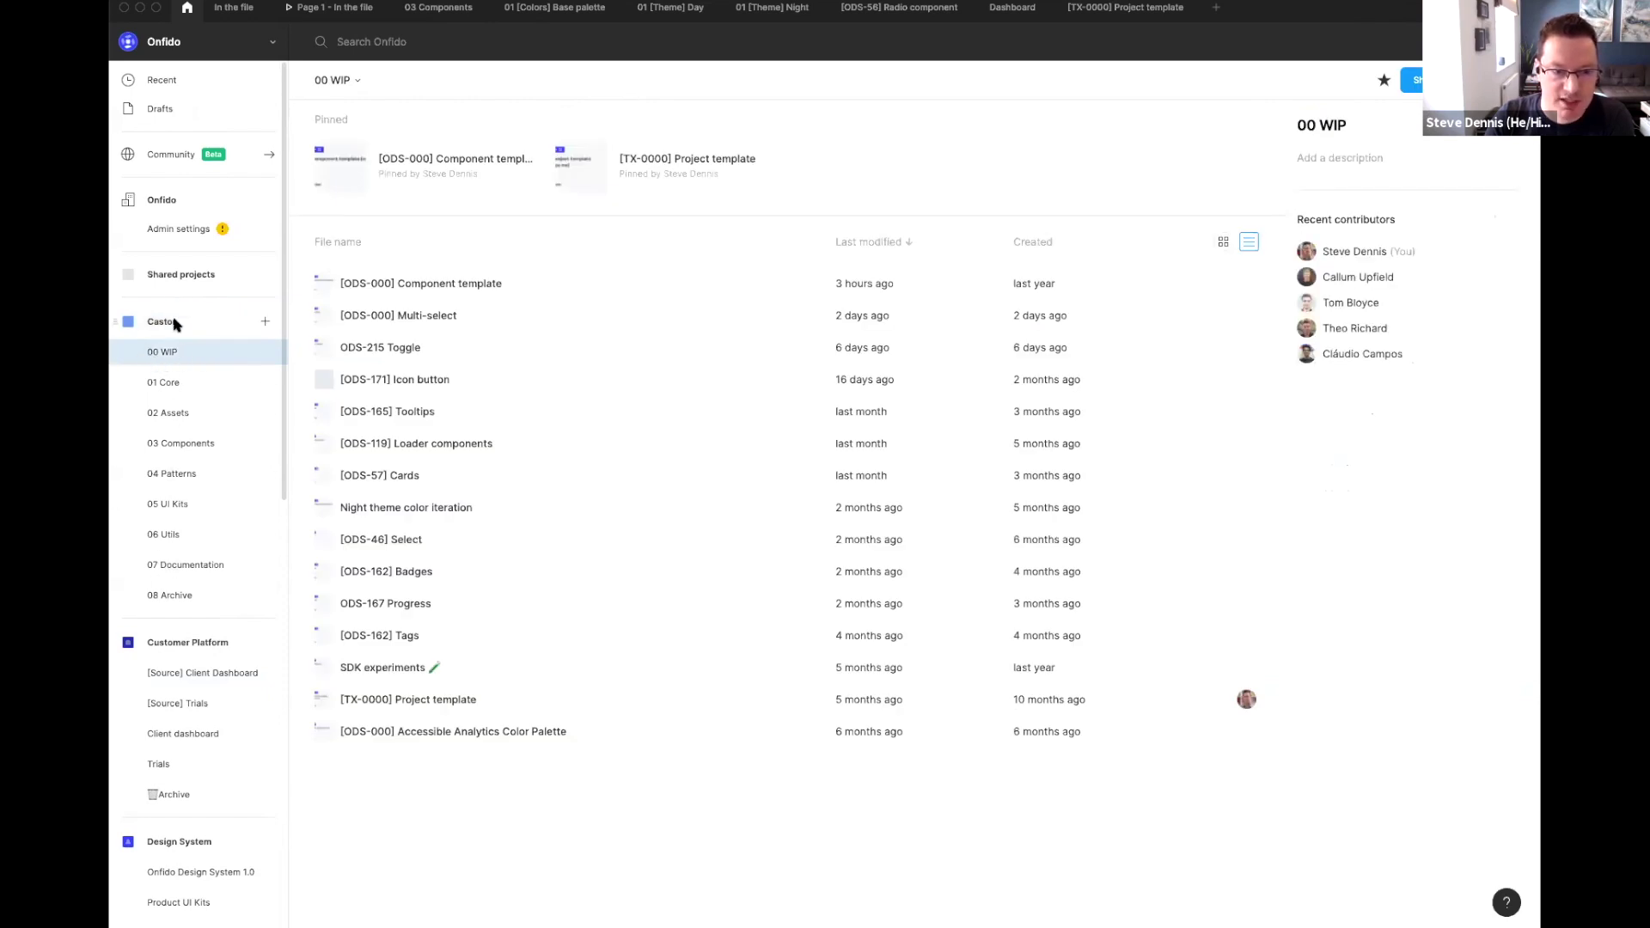
pyautogui.click(184, 385)
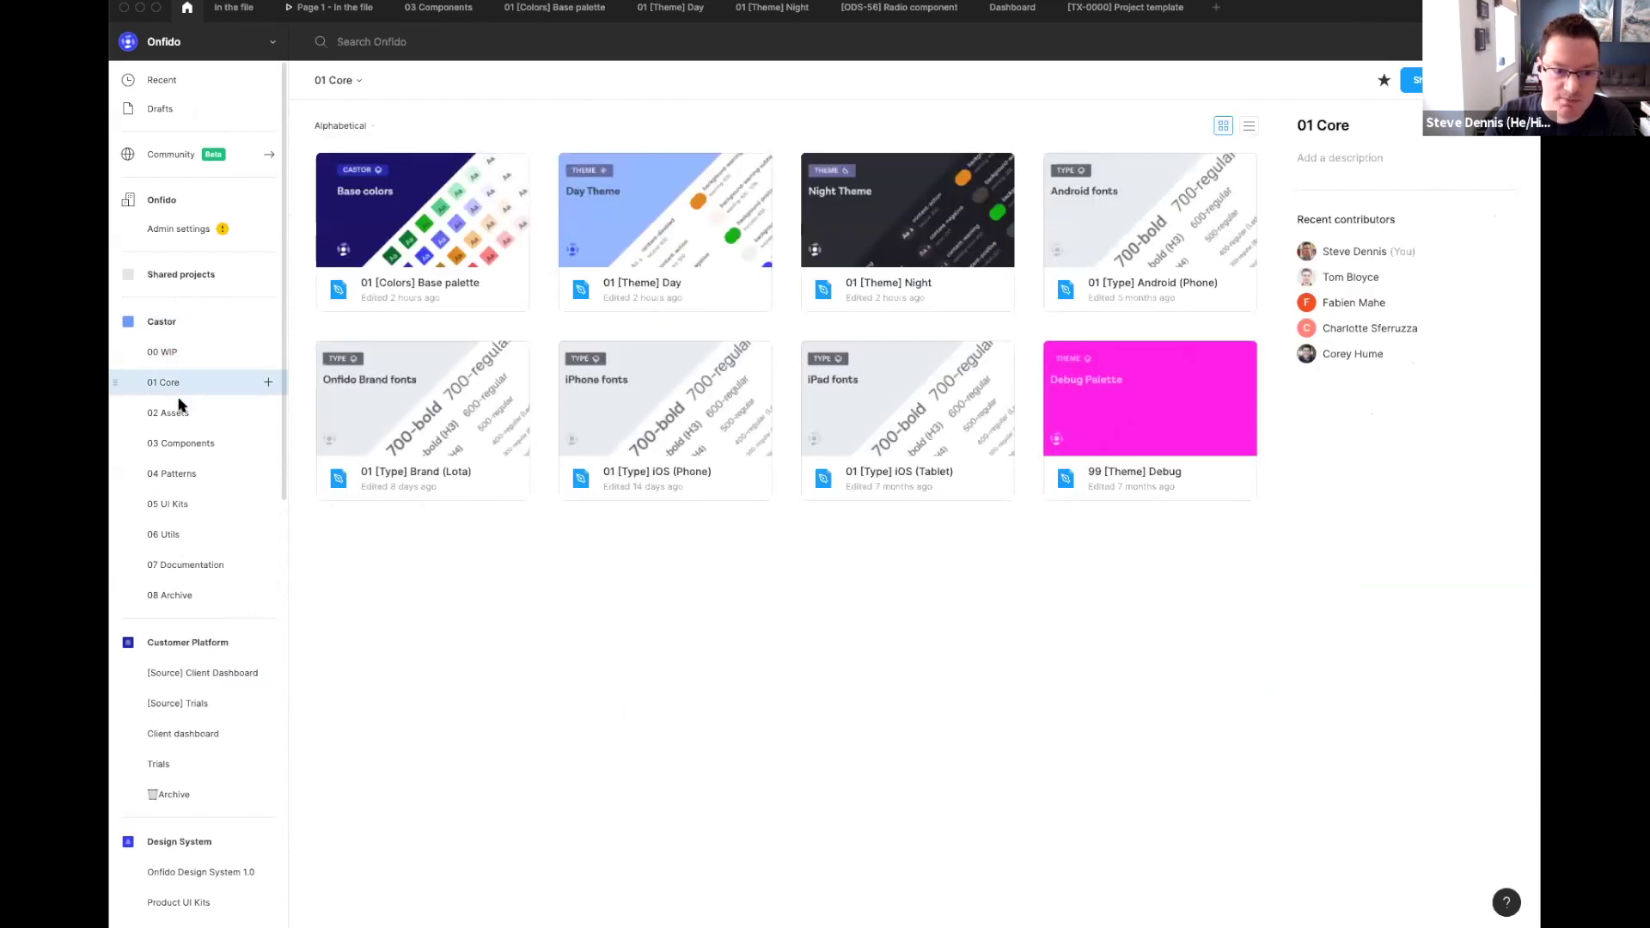
pyautogui.click(182, 443)
pyautogui.doubleClick(434, 261)
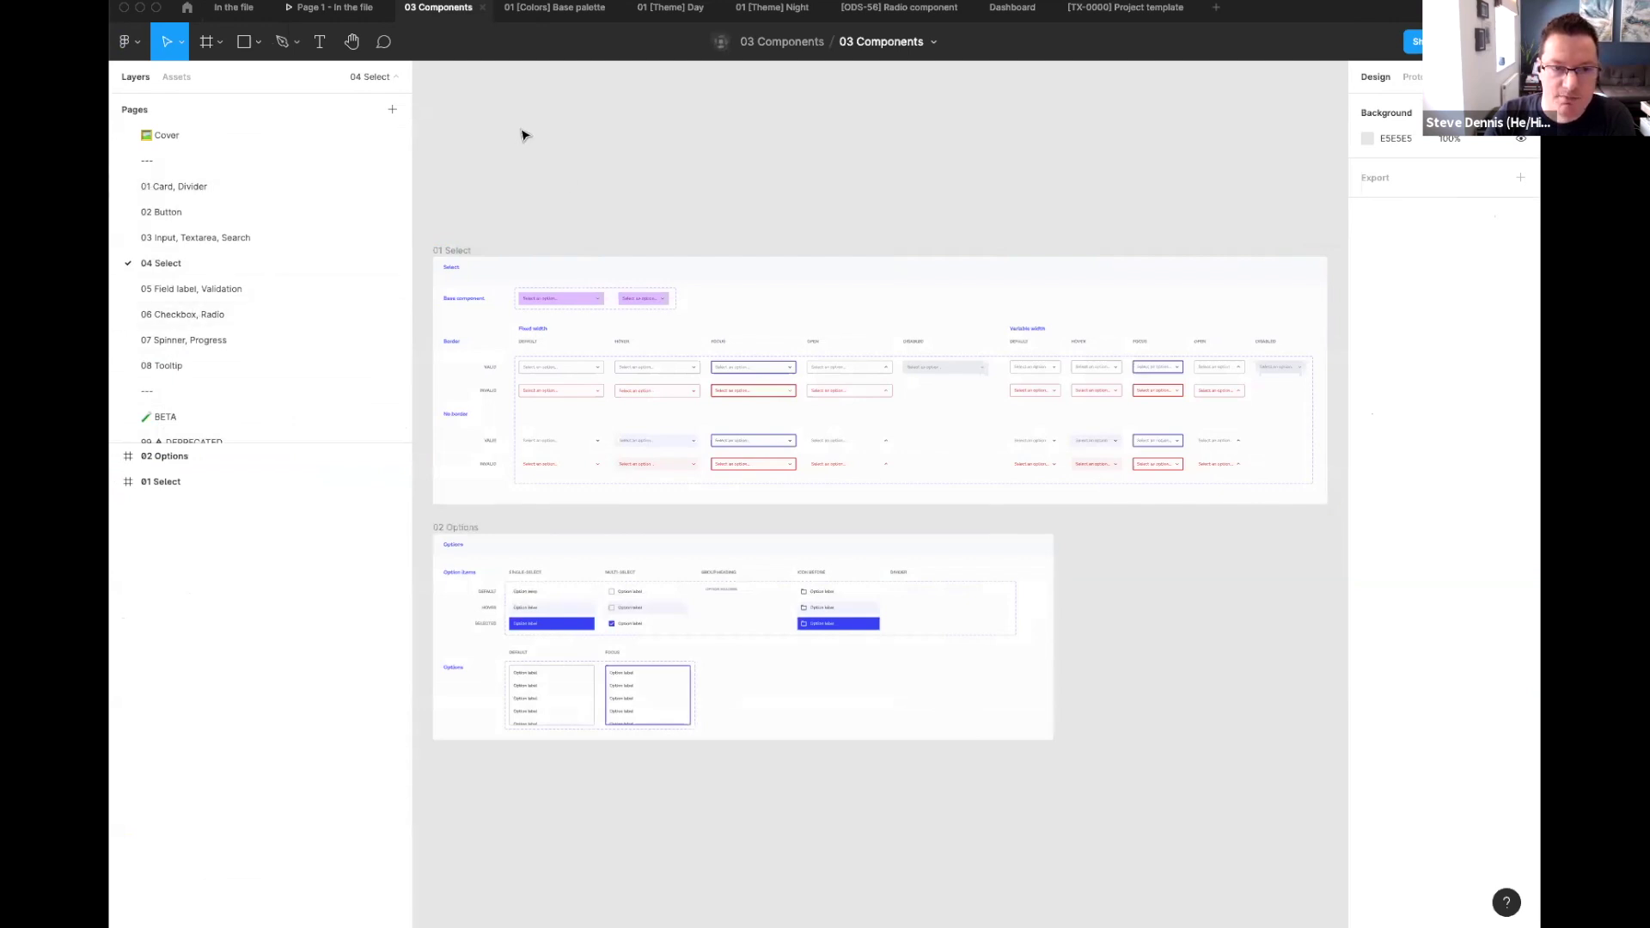
# Step: Return to the file browser and examine Castor's 01 Core, 02 Assets, 03 Components and 04 Patterns projects
pyautogui.click(188, 9)
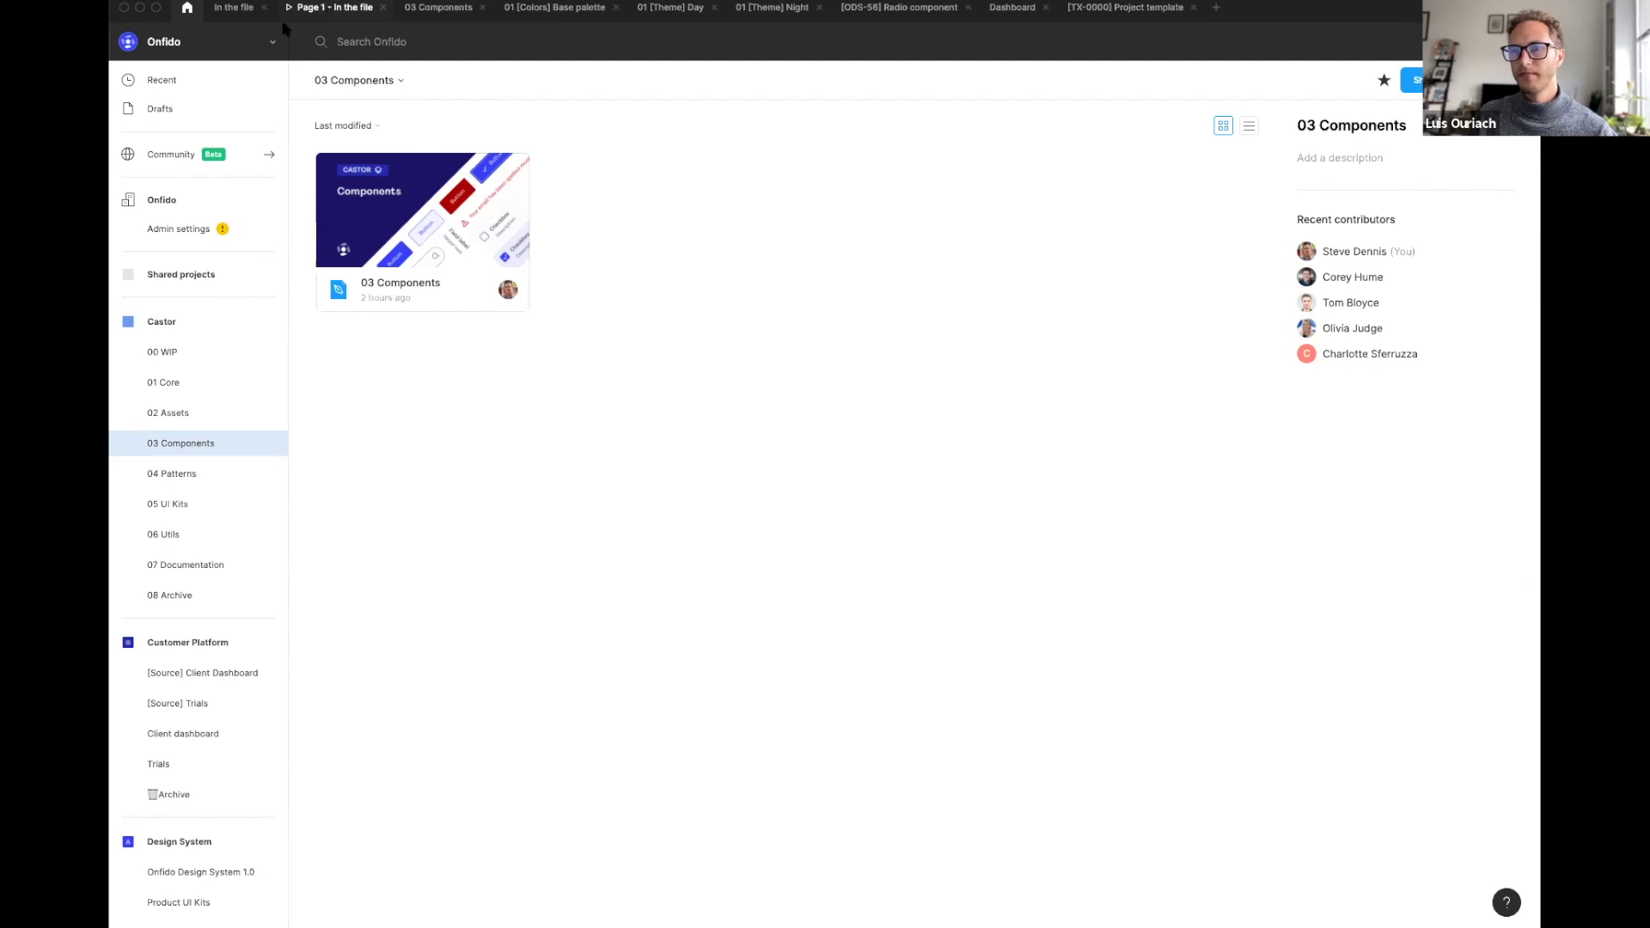
pyautogui.click(179, 385)
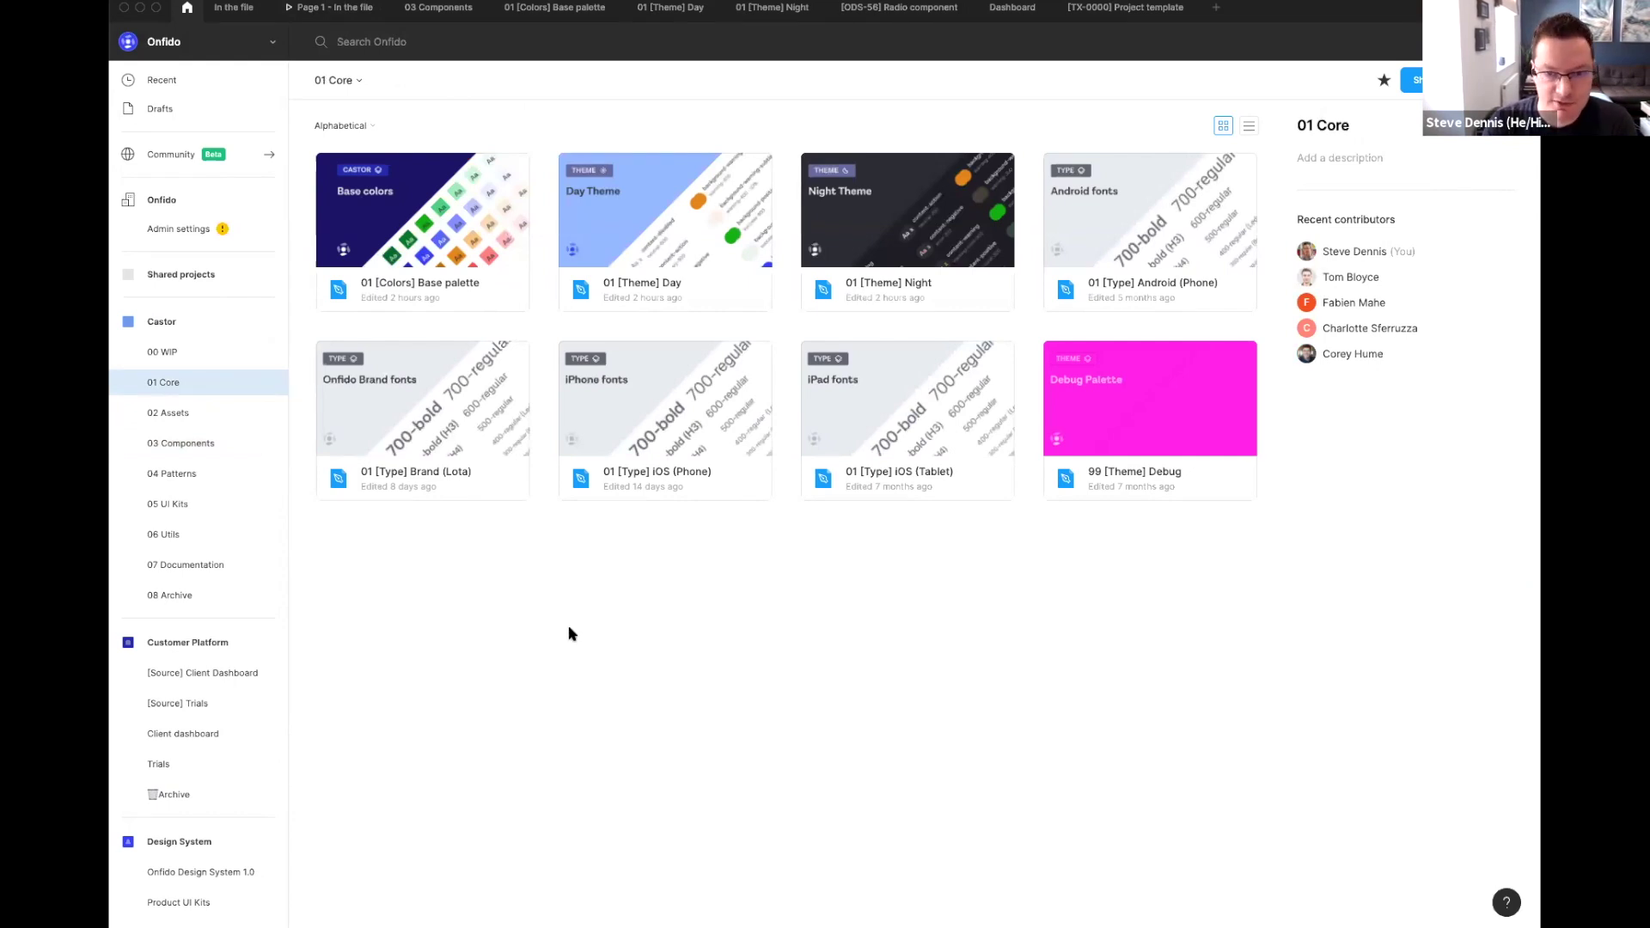
pyautogui.click(171, 412)
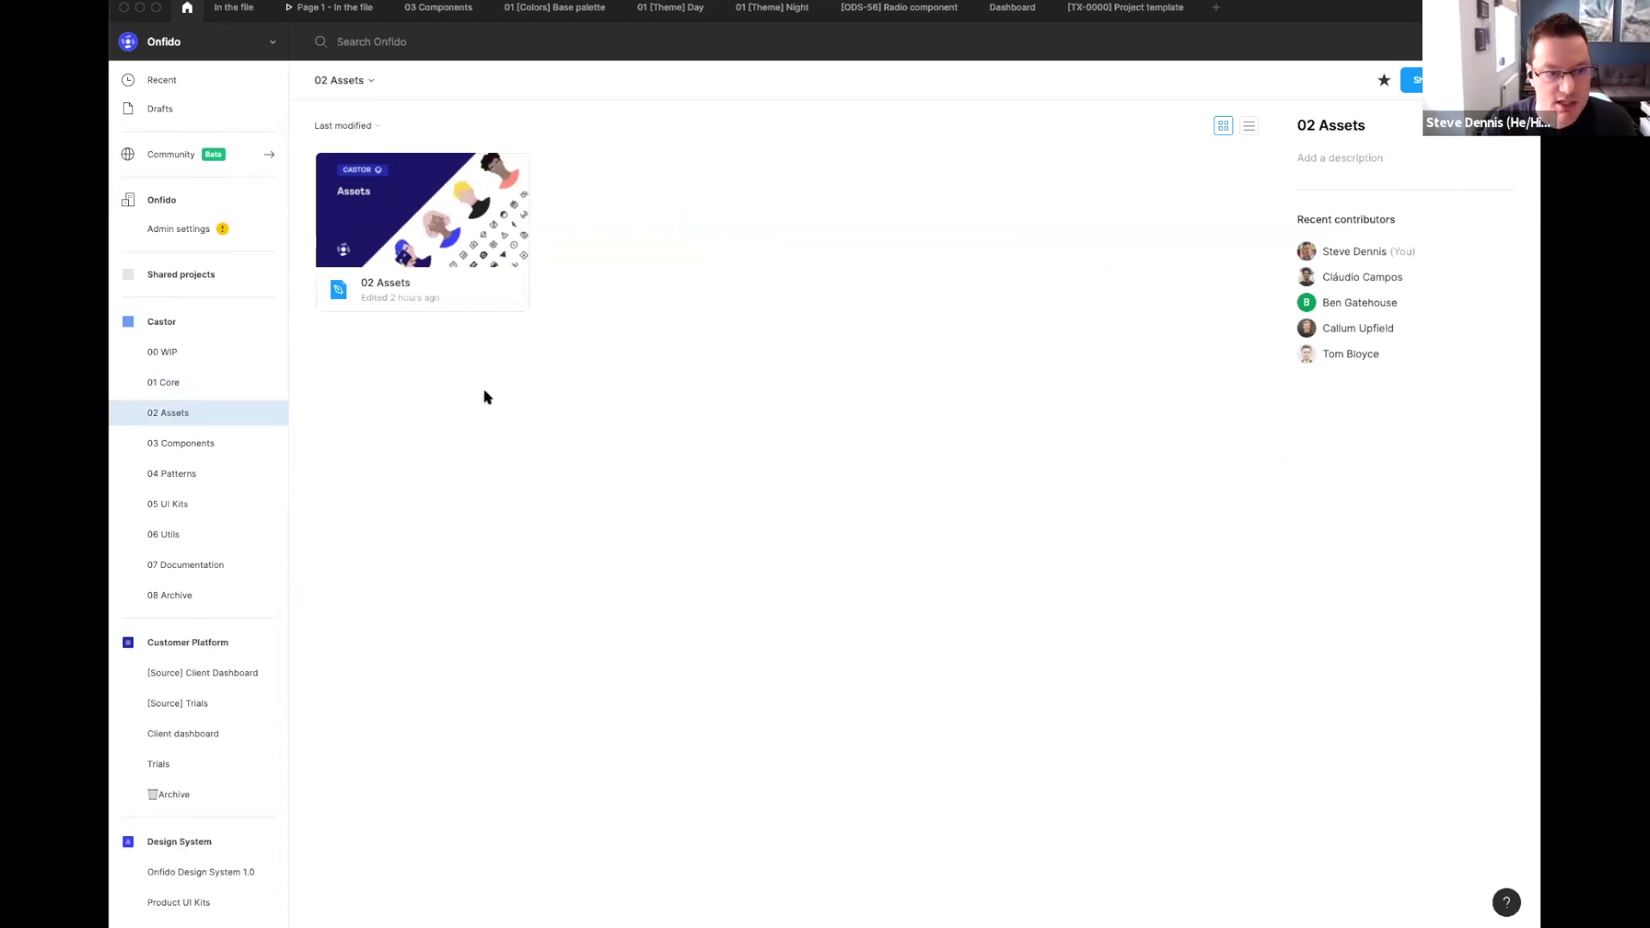
pyautogui.click(168, 444)
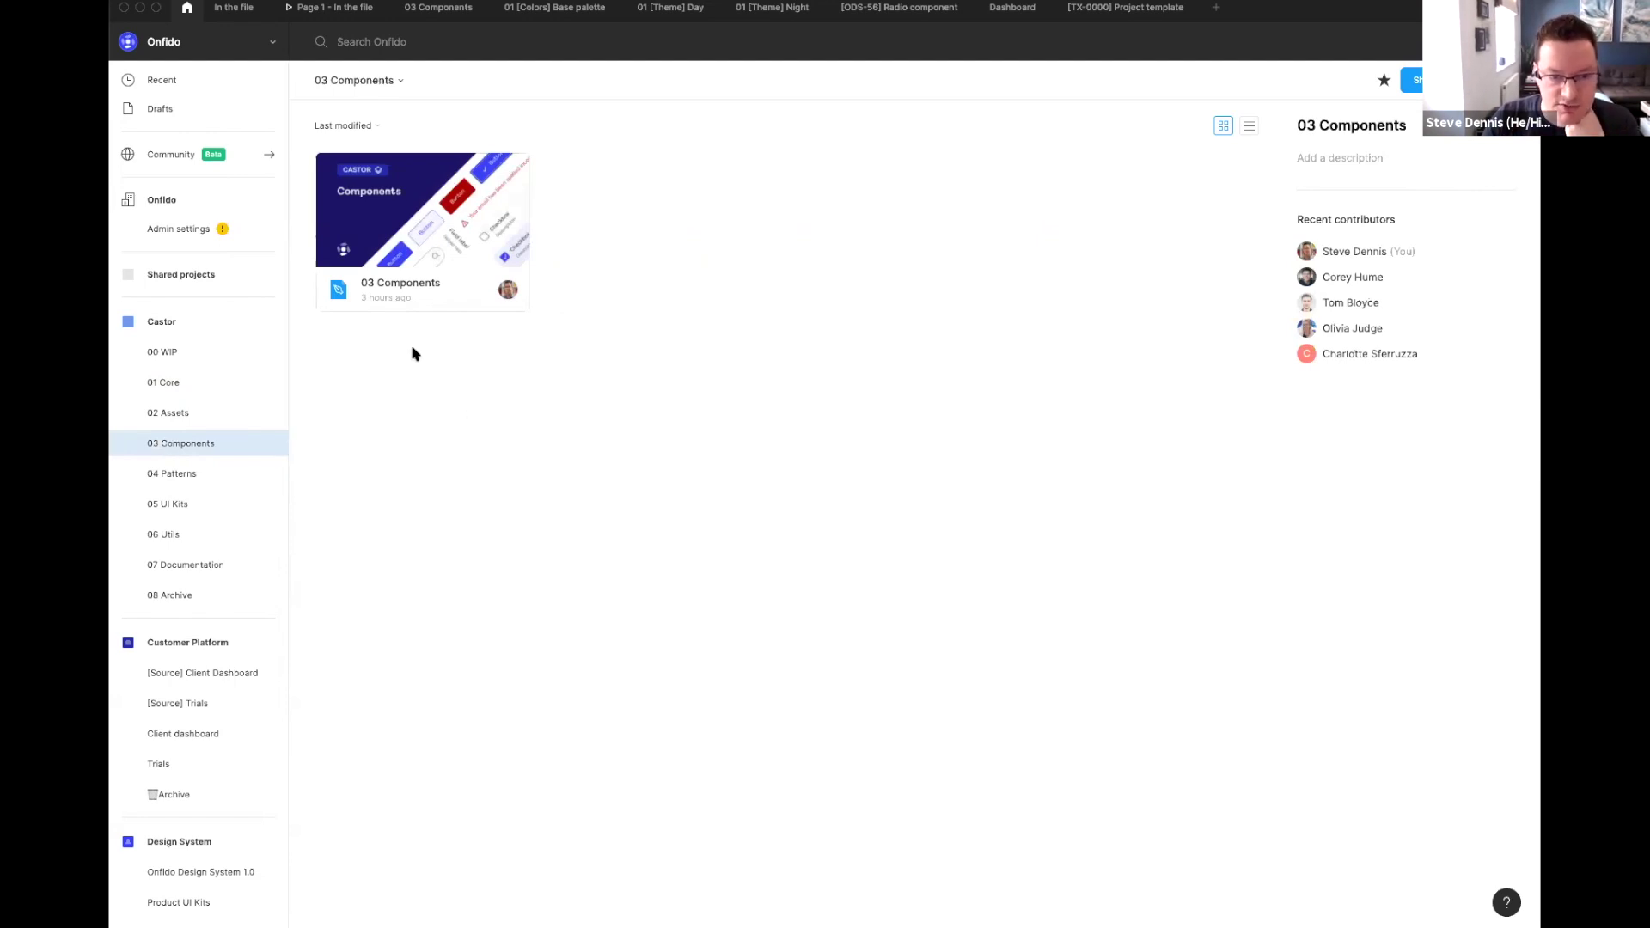
pyautogui.click(209, 479)
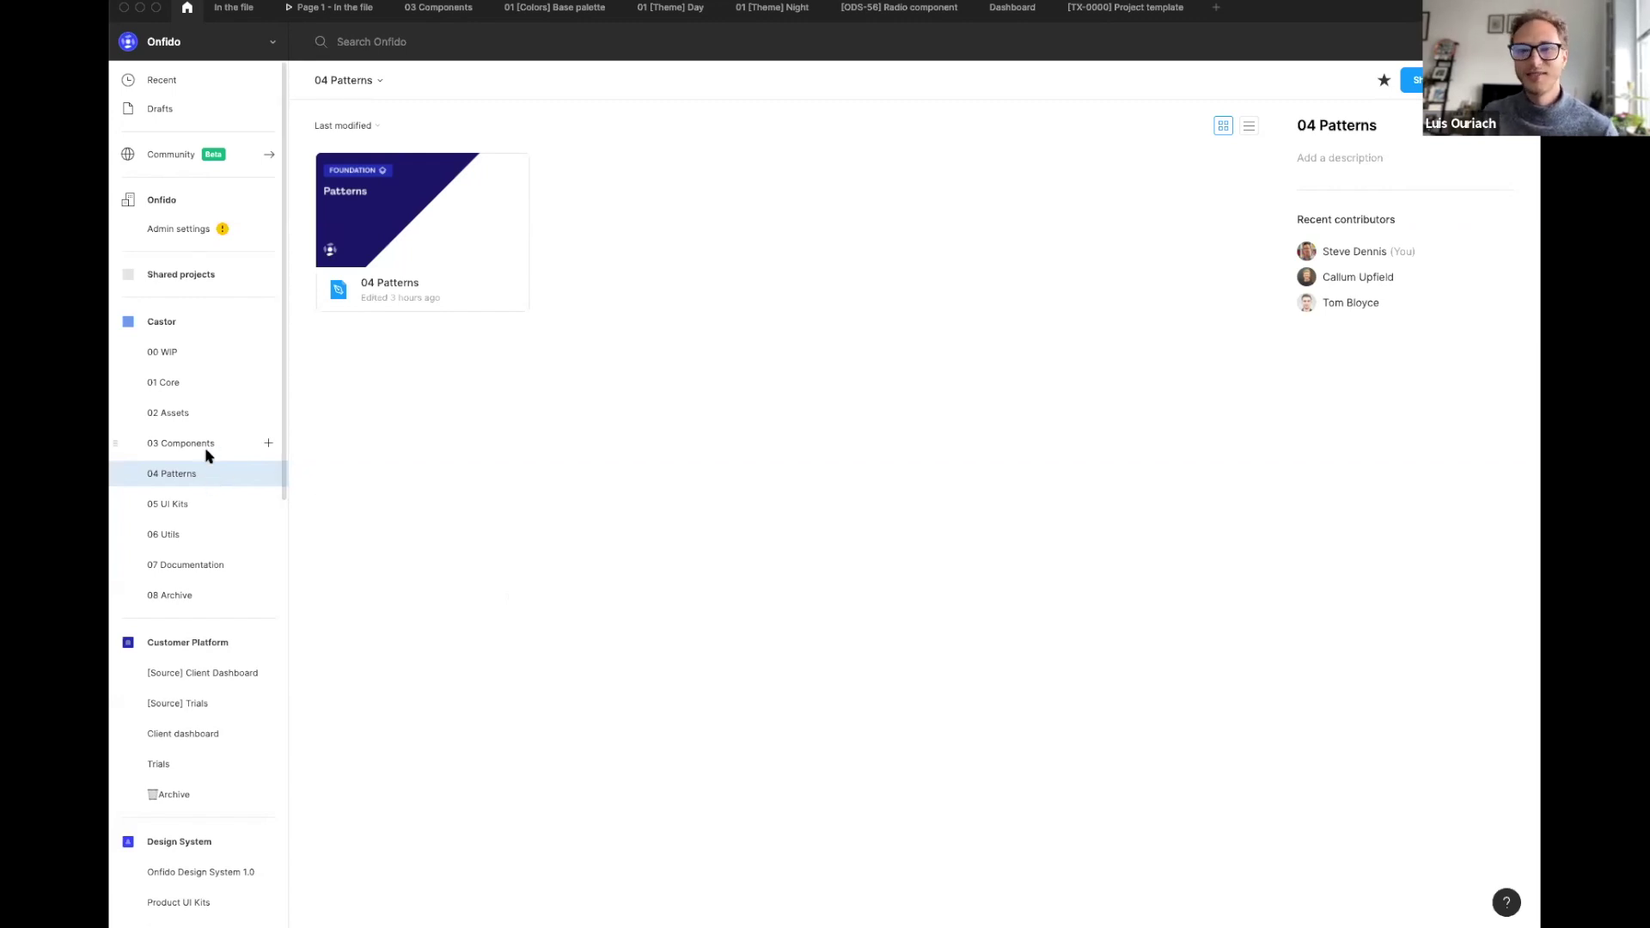
pyautogui.click(184, 383)
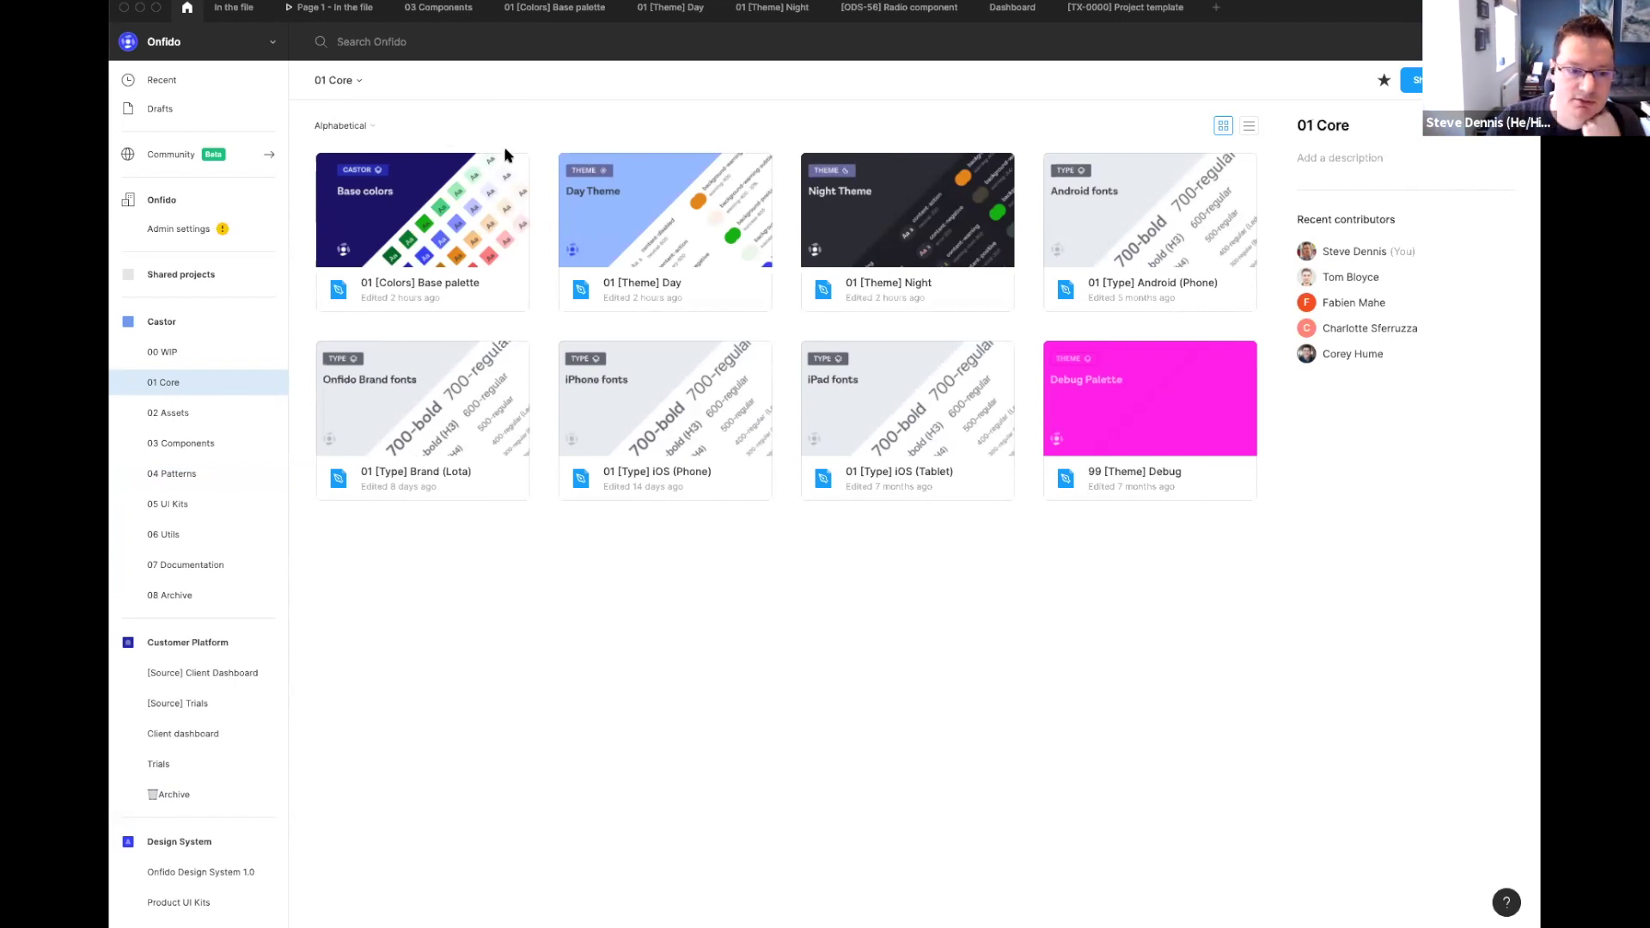
pyautogui.click(230, 446)
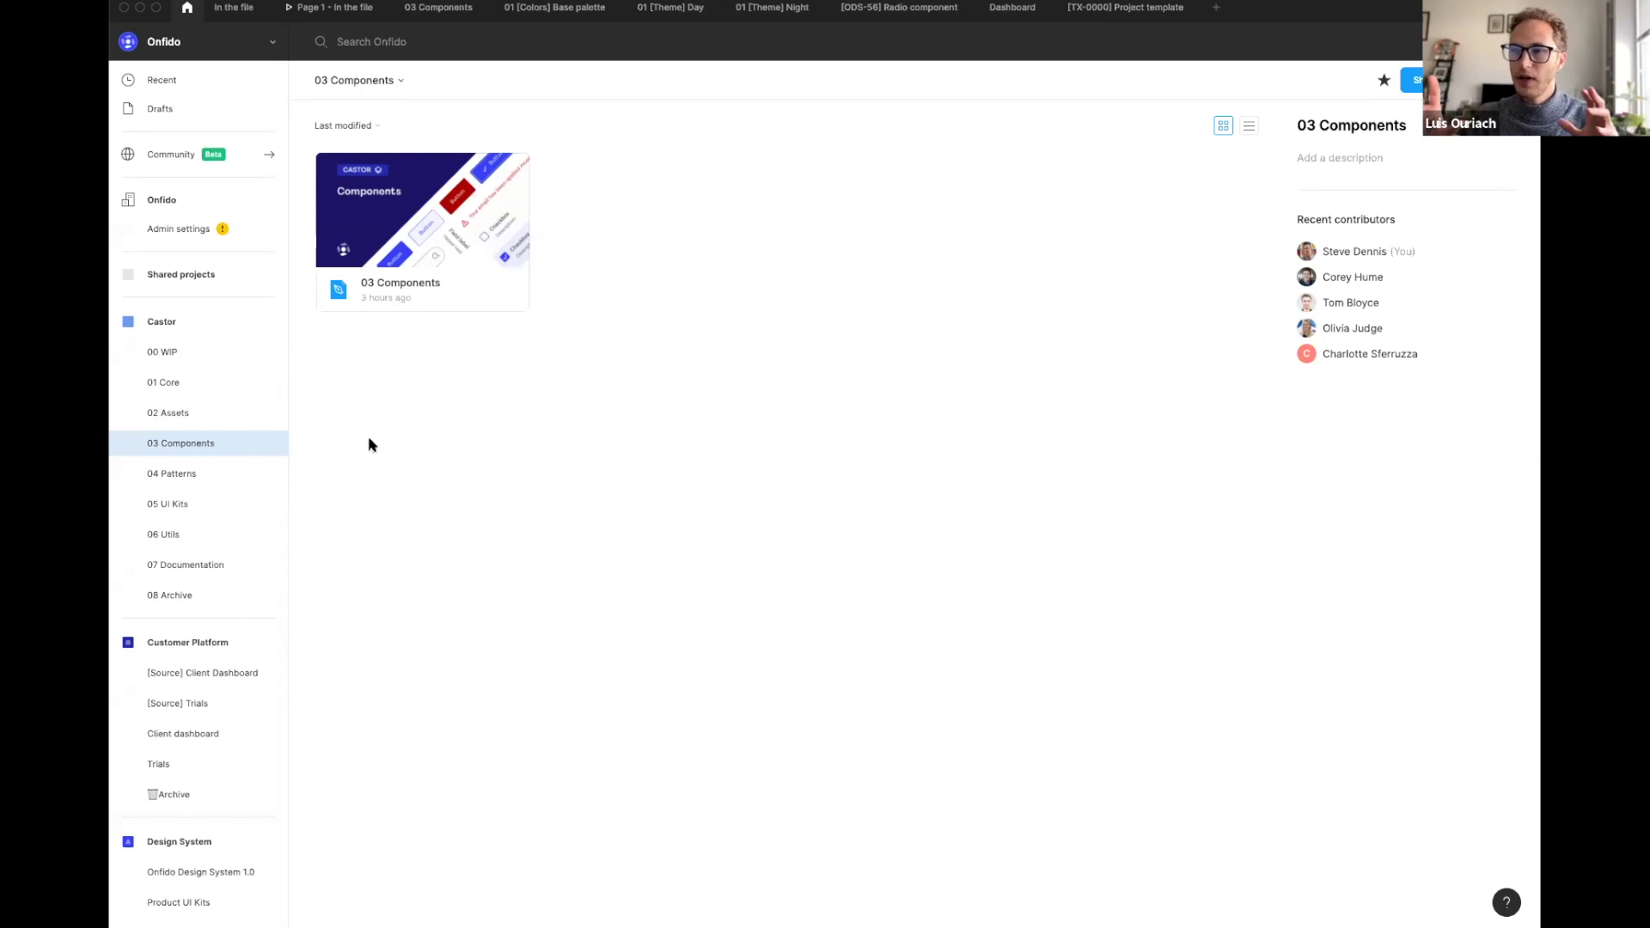
# Step: Show the 00 WIP project and revisit the Exploration and Cover pages of the [TX-0000] Project template
pyautogui.click(194, 355)
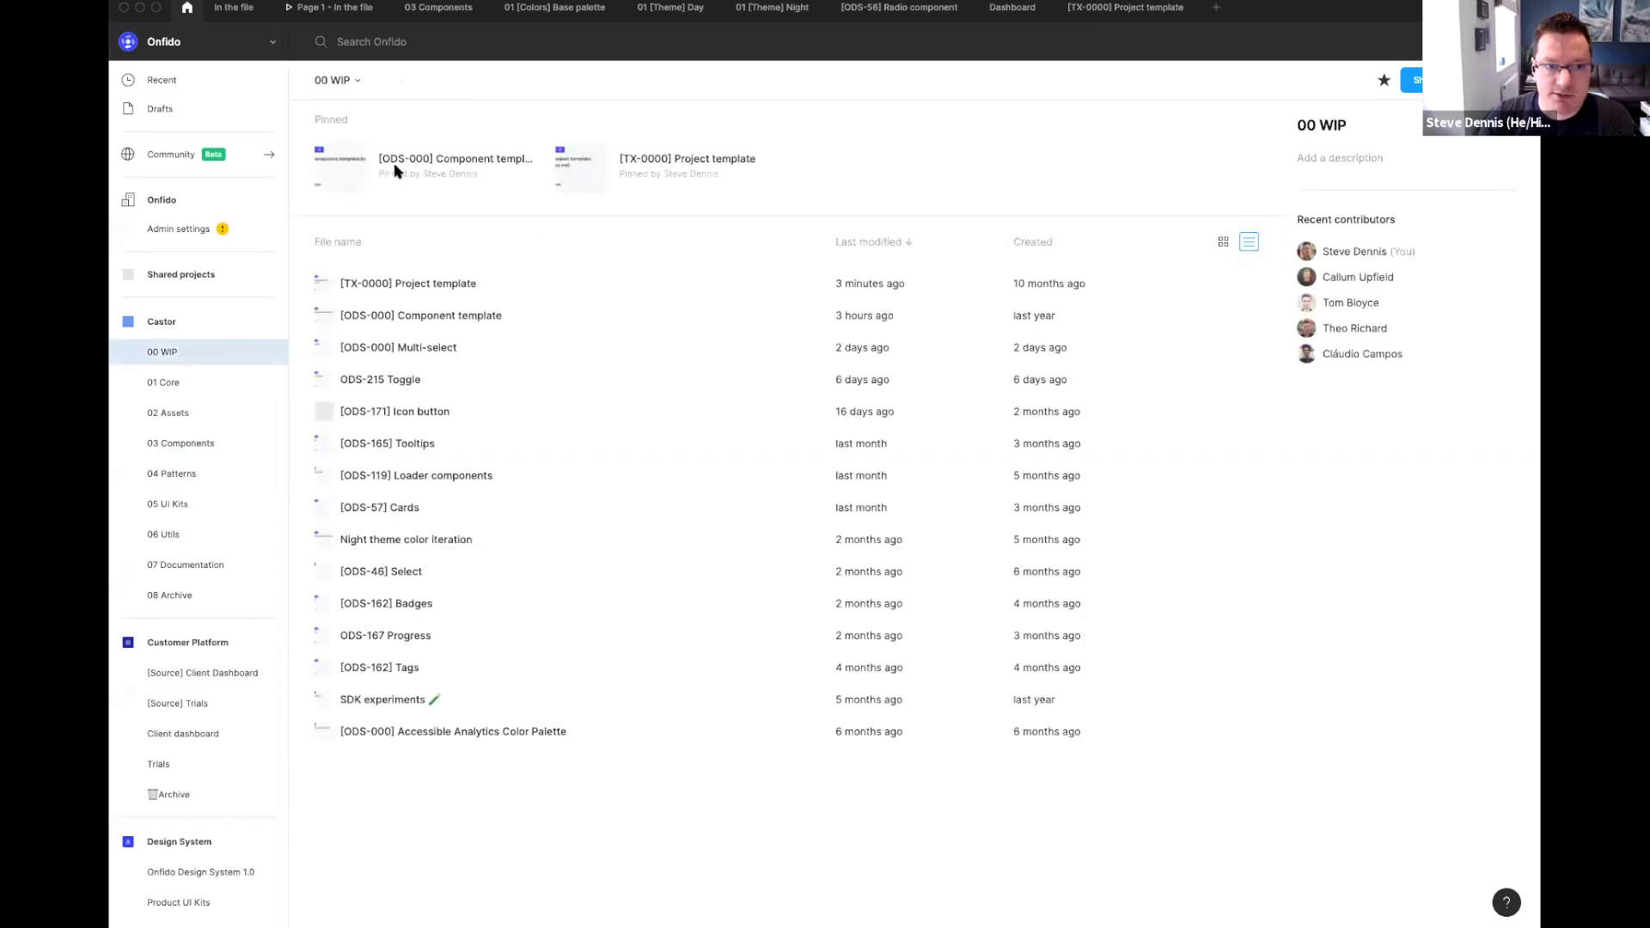
pyautogui.click(1118, 10)
pyautogui.click(198, 162)
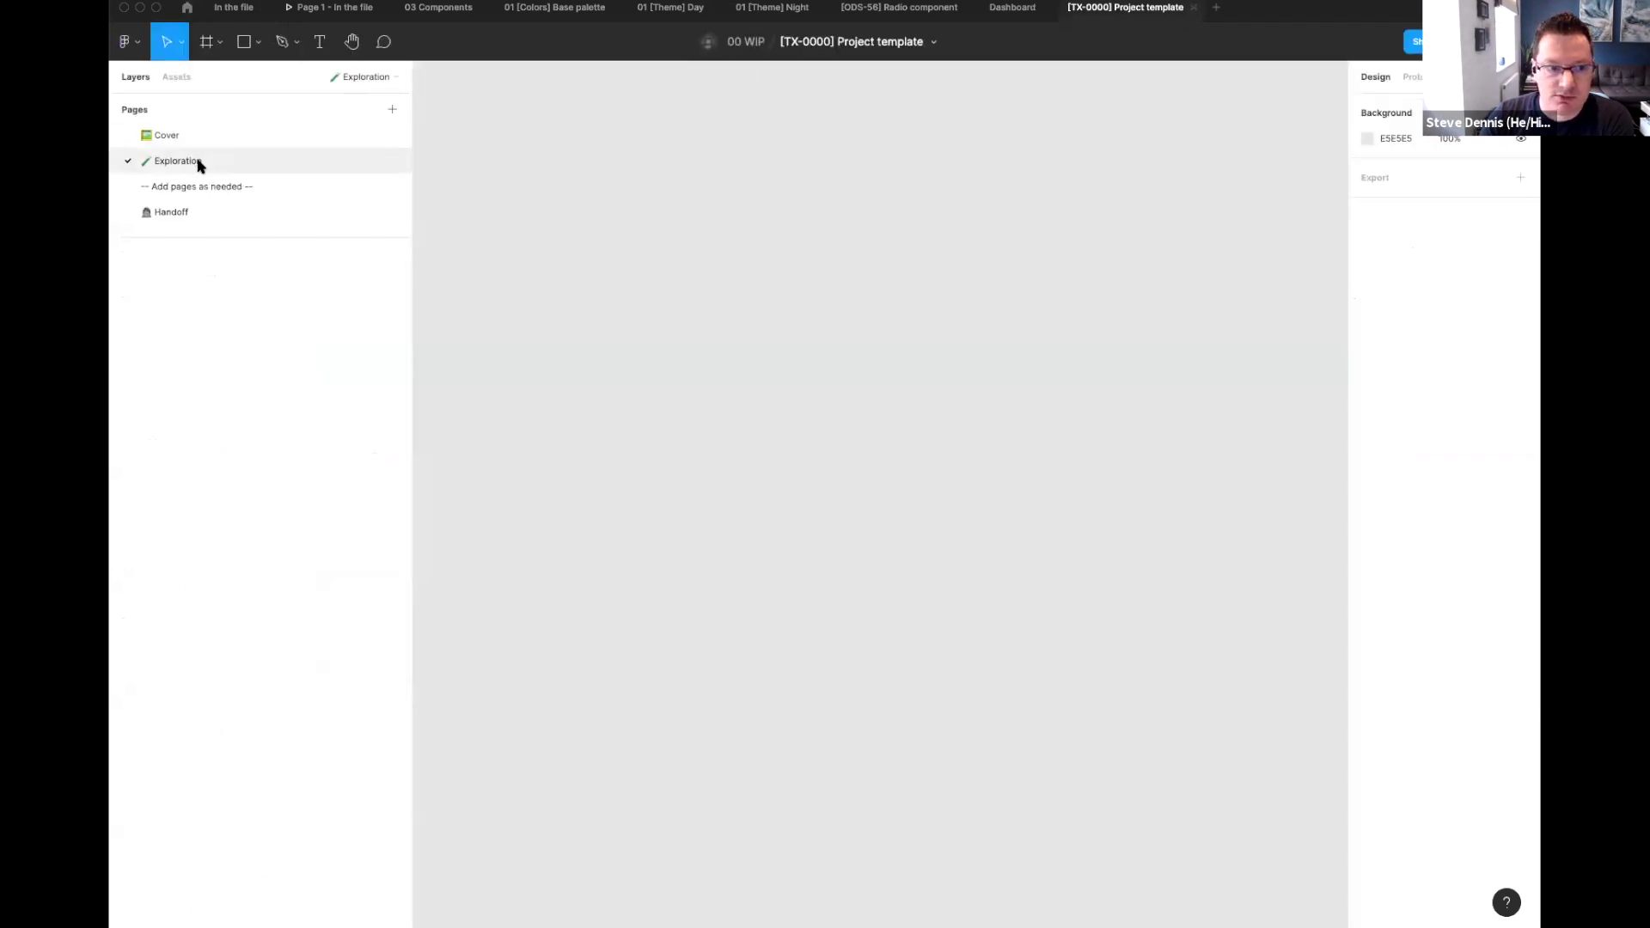
pyautogui.click(188, 136)
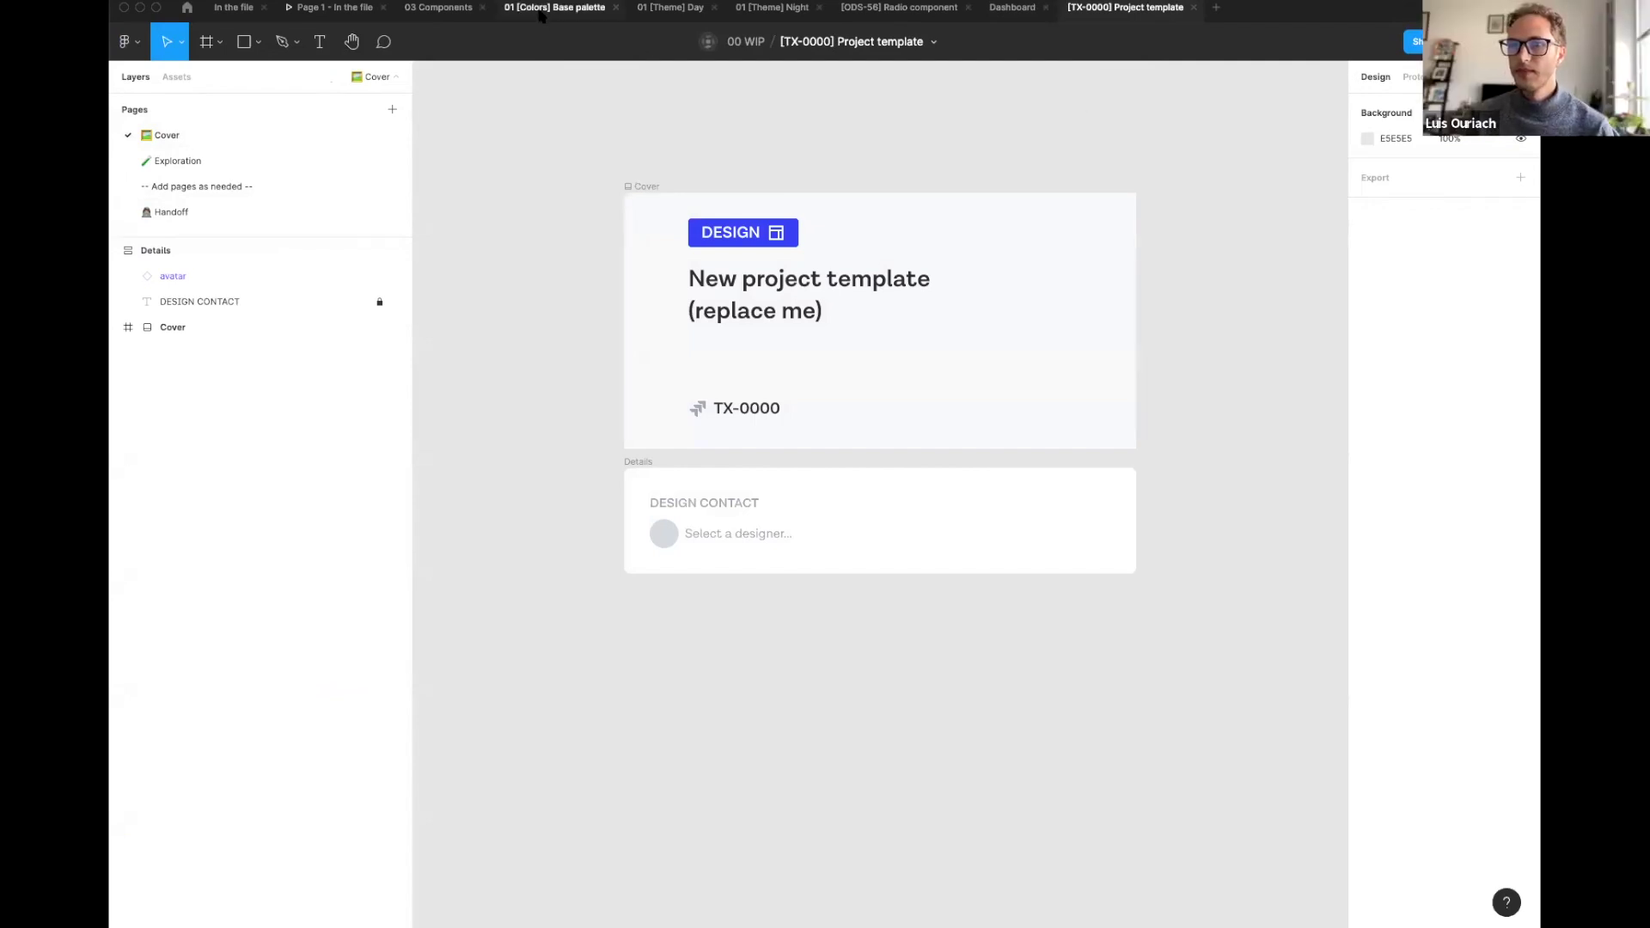
# Step: In the 03 Components file, launch the Themer plugin and move its window to the canvas's upper edge, clear of most components
pyautogui.click(429, 11)
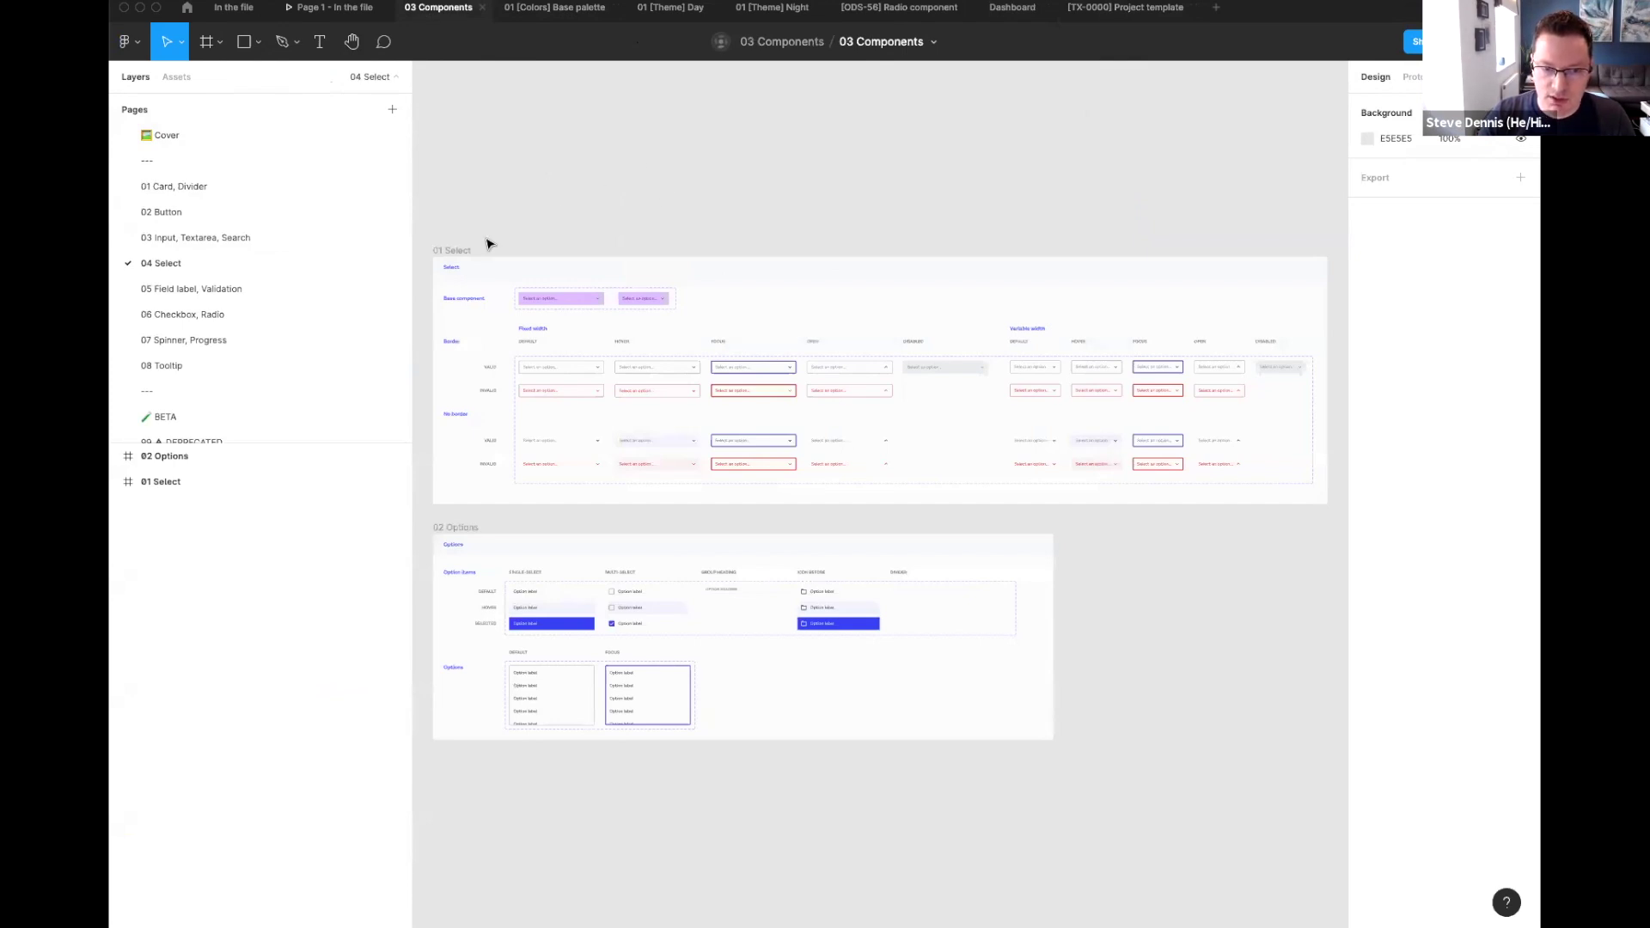
pyautogui.press('super+slash')
pyautogui.write('theme')
pyautogui.press('Return')
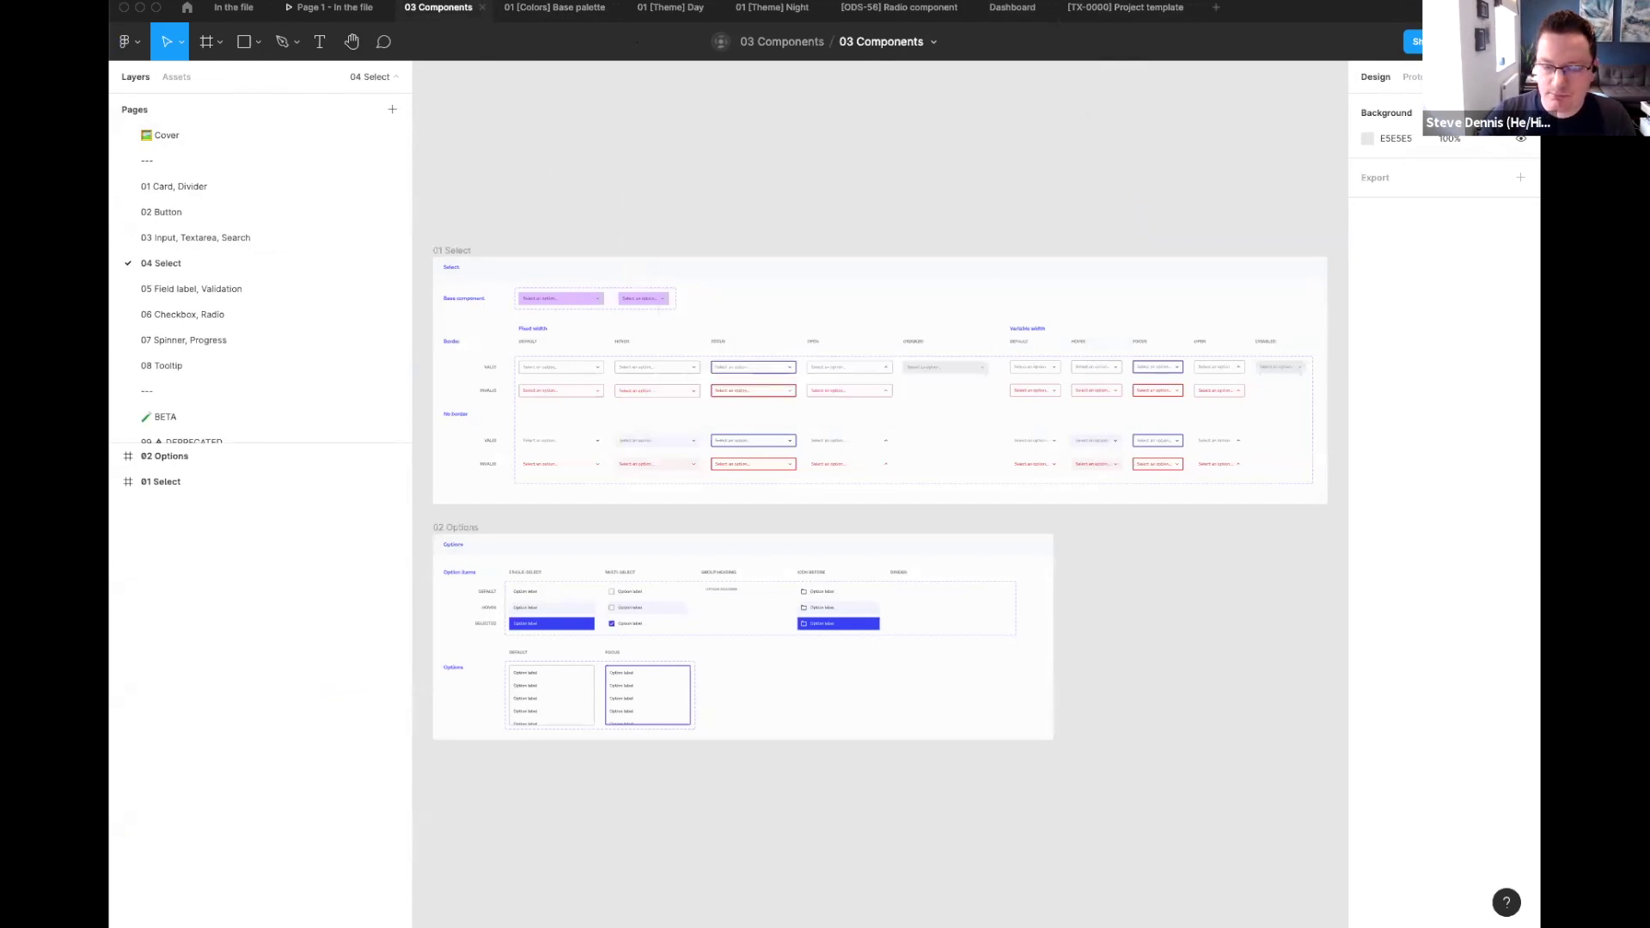
pyautogui.moveTo(1462, 699); pyautogui.dragTo(1237, 97)
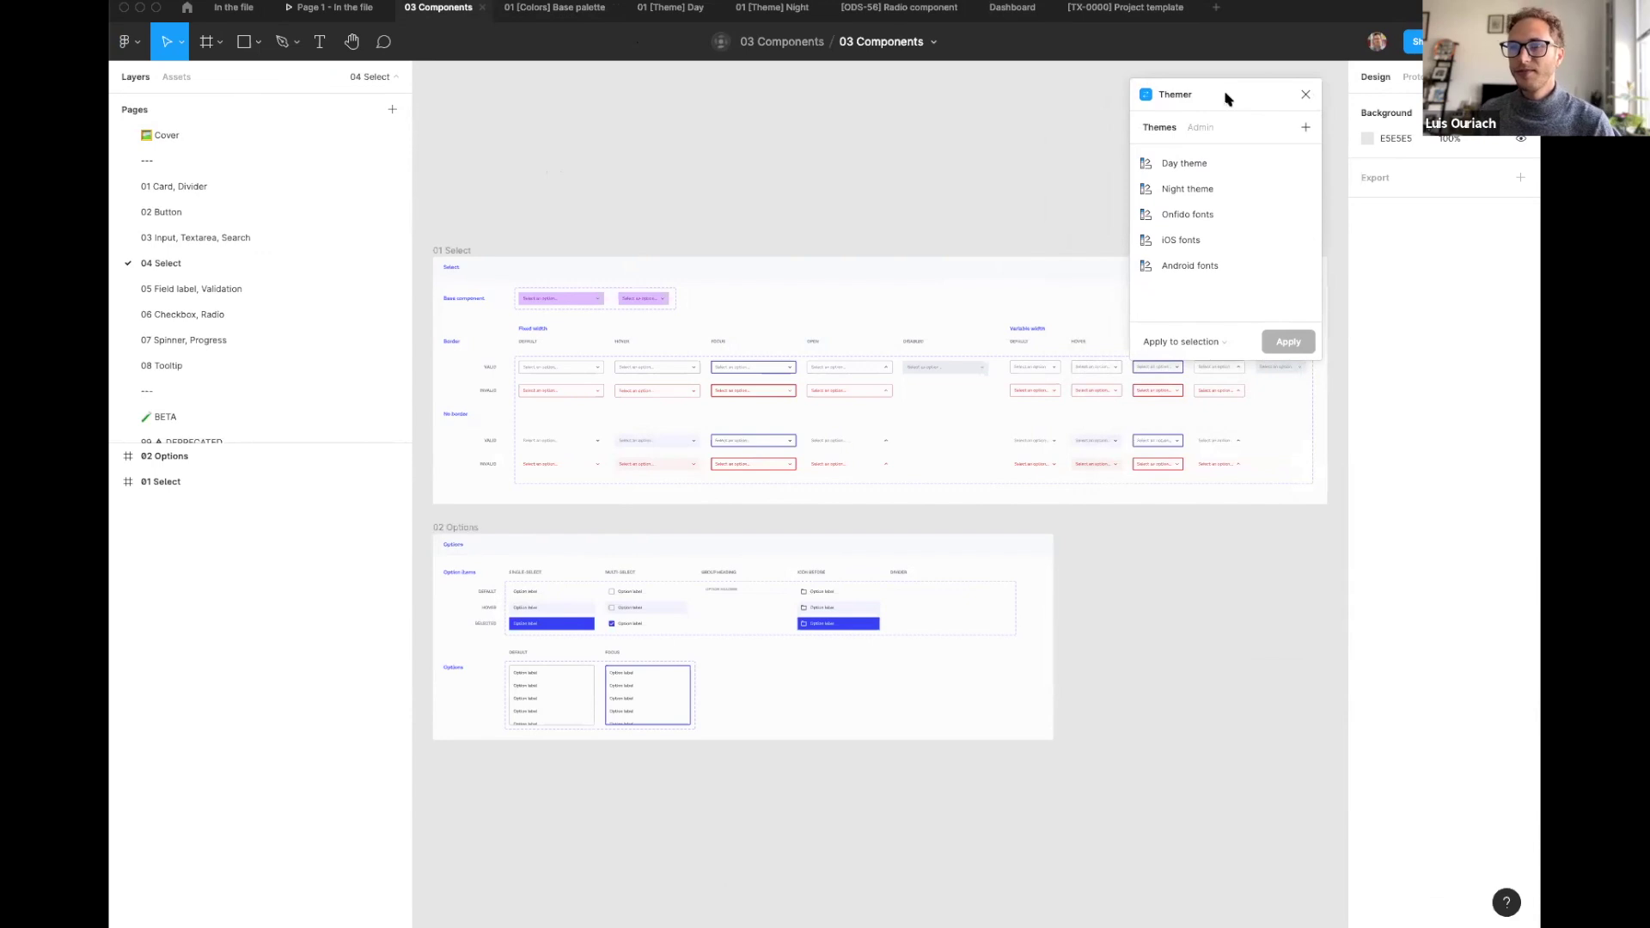
pyautogui.moveTo(1224, 89); pyautogui.dragTo(1218, 94)
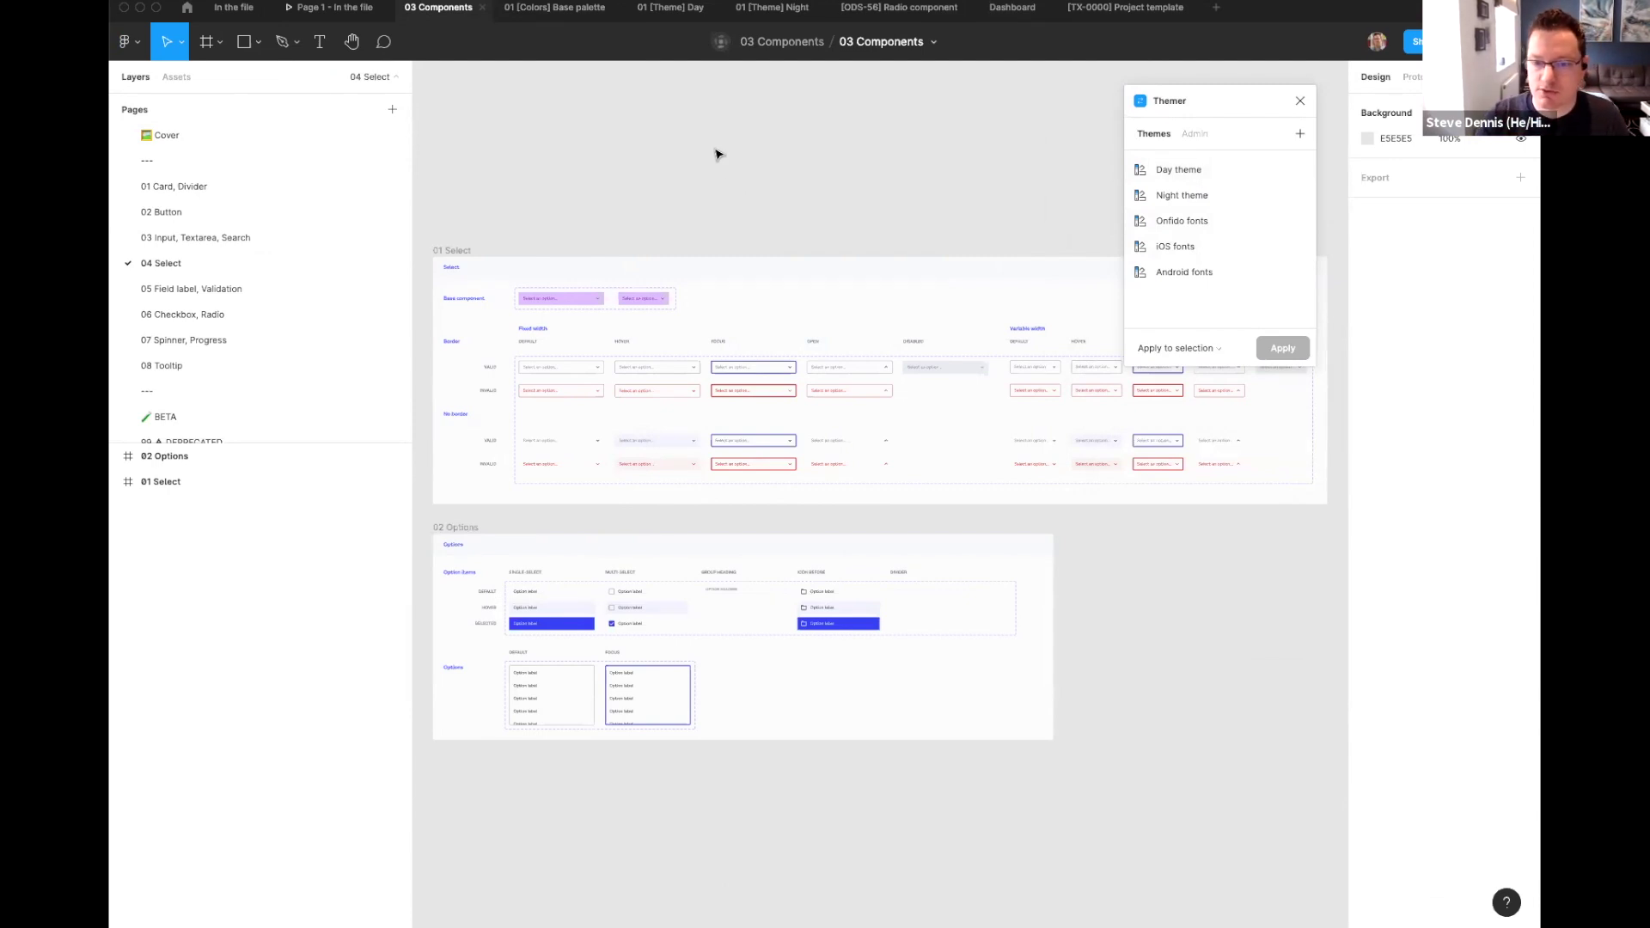
# Step: Place an instance of the default fixed-width bordered Select, 320 × 48, on the empty canvas above the 01 Select frame
pyautogui.click(445, 250)
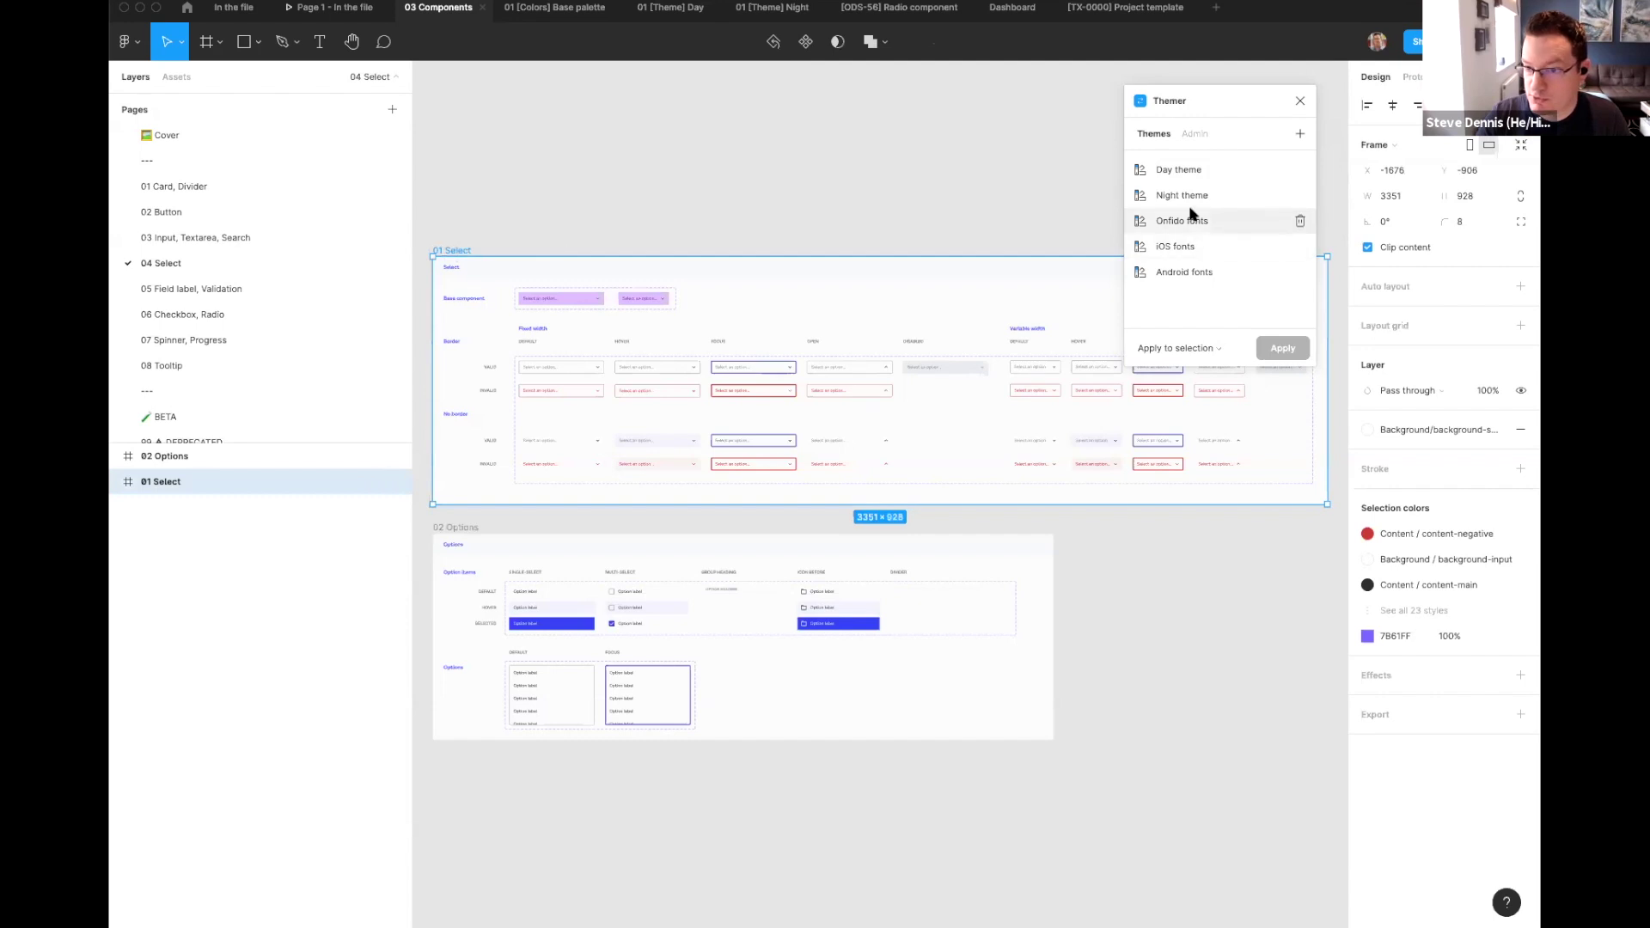
pyautogui.click(651, 224)
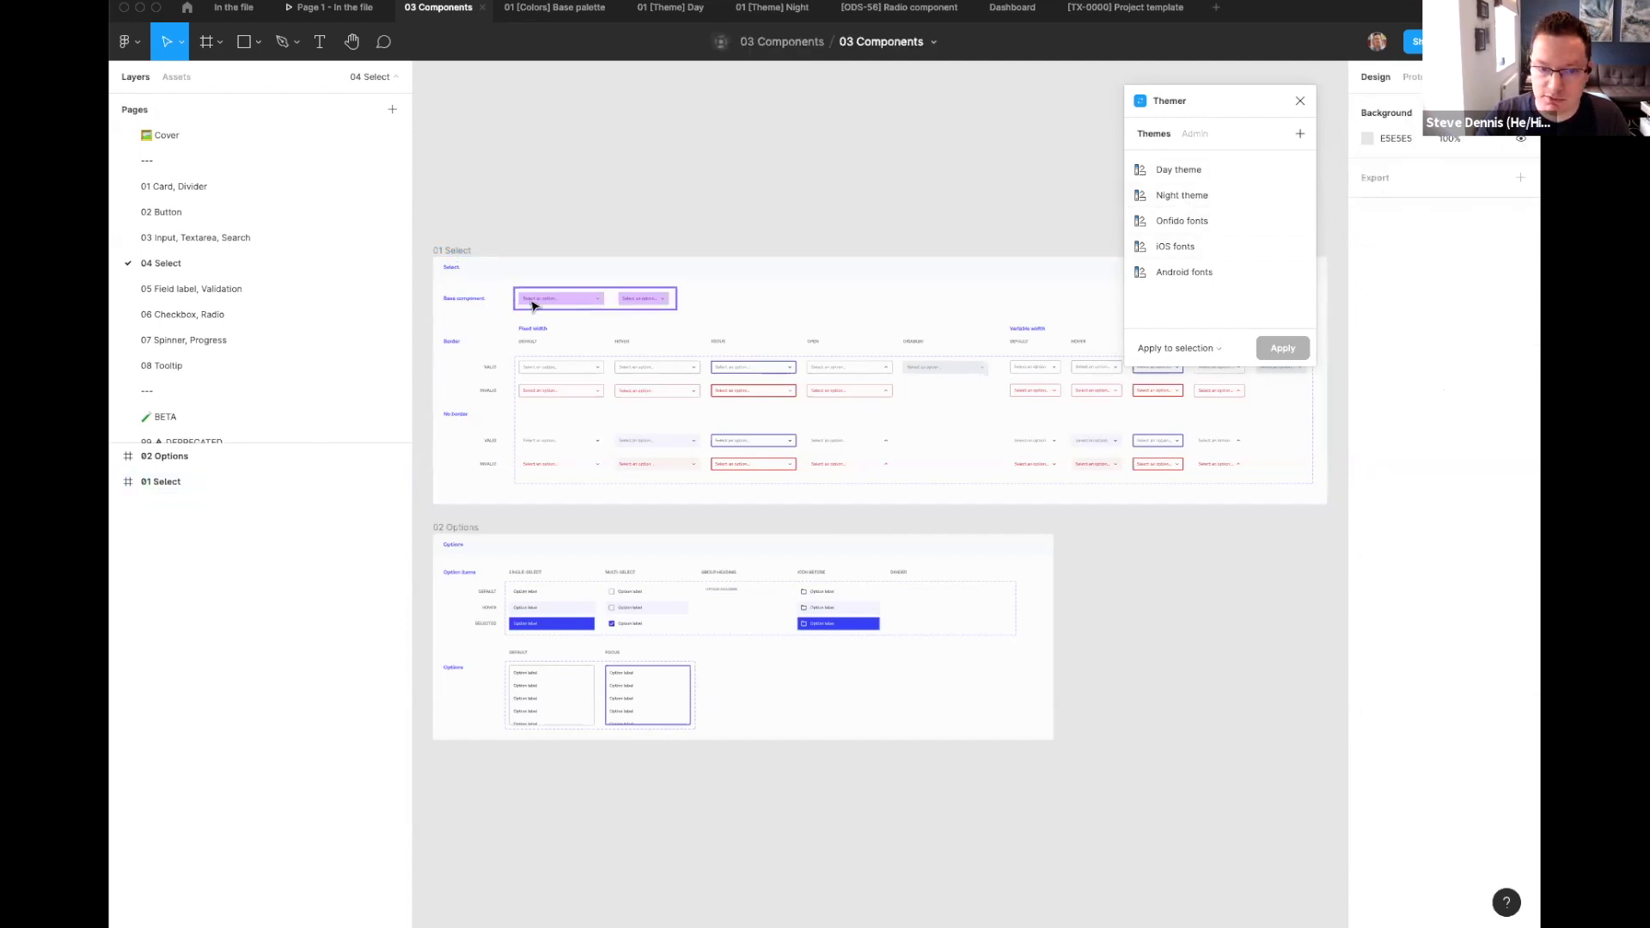
pyautogui.moveTo(552, 368); pyautogui.dragTo(534, 182)
pyautogui.scroll(5, 534, 182)
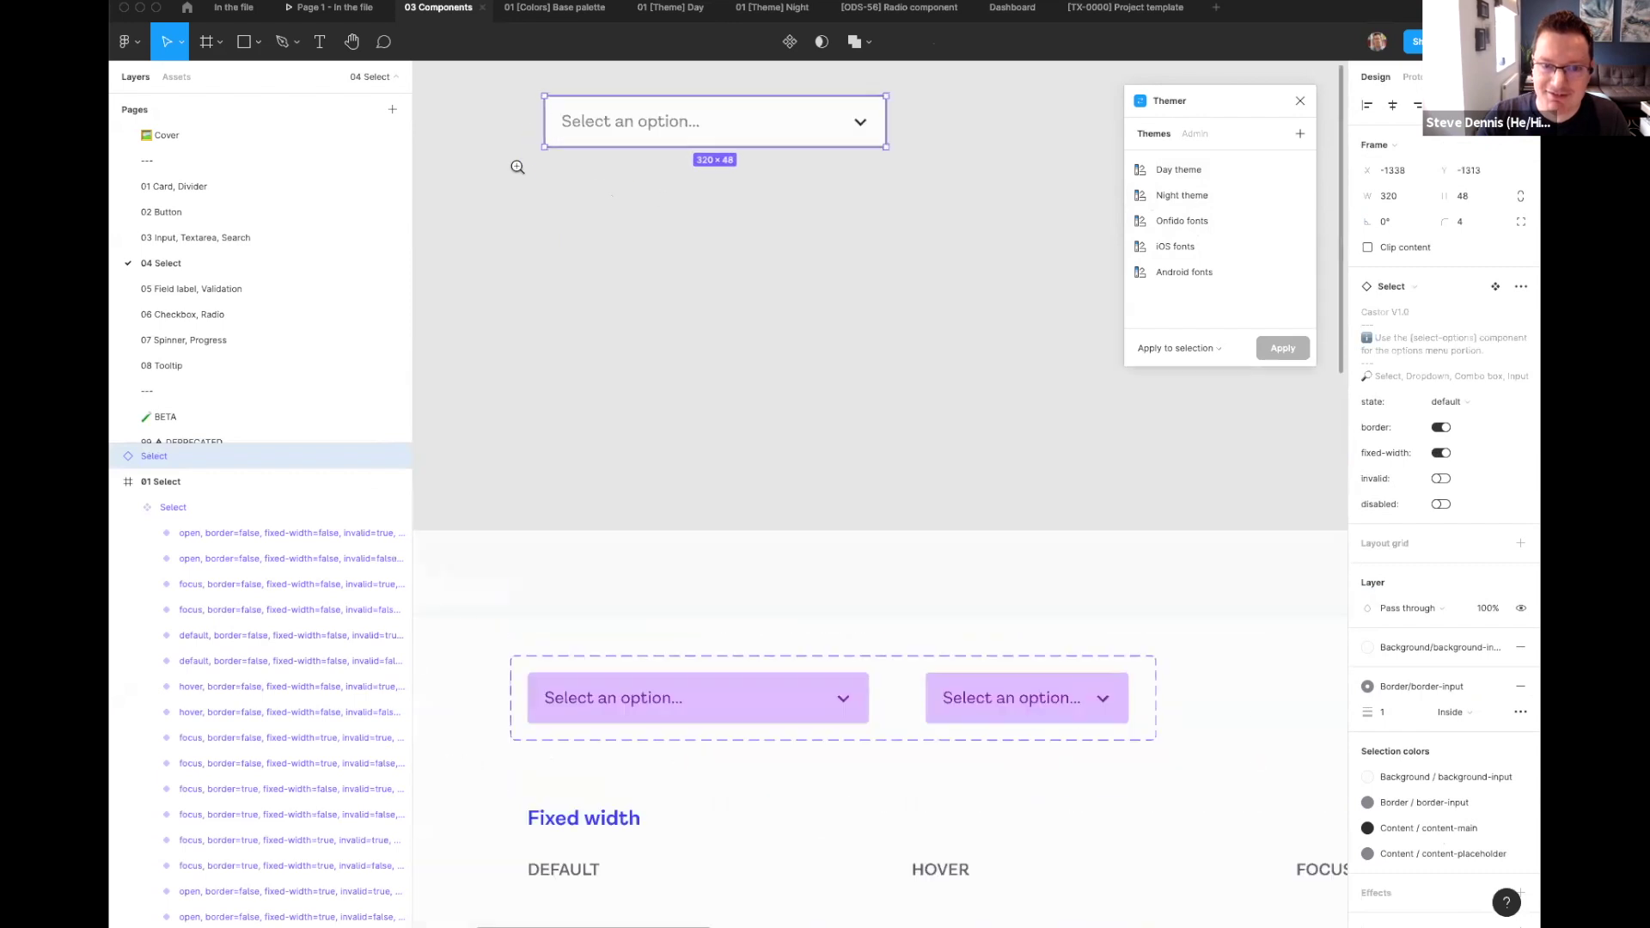
pyautogui.scroll(3, 654, 284)
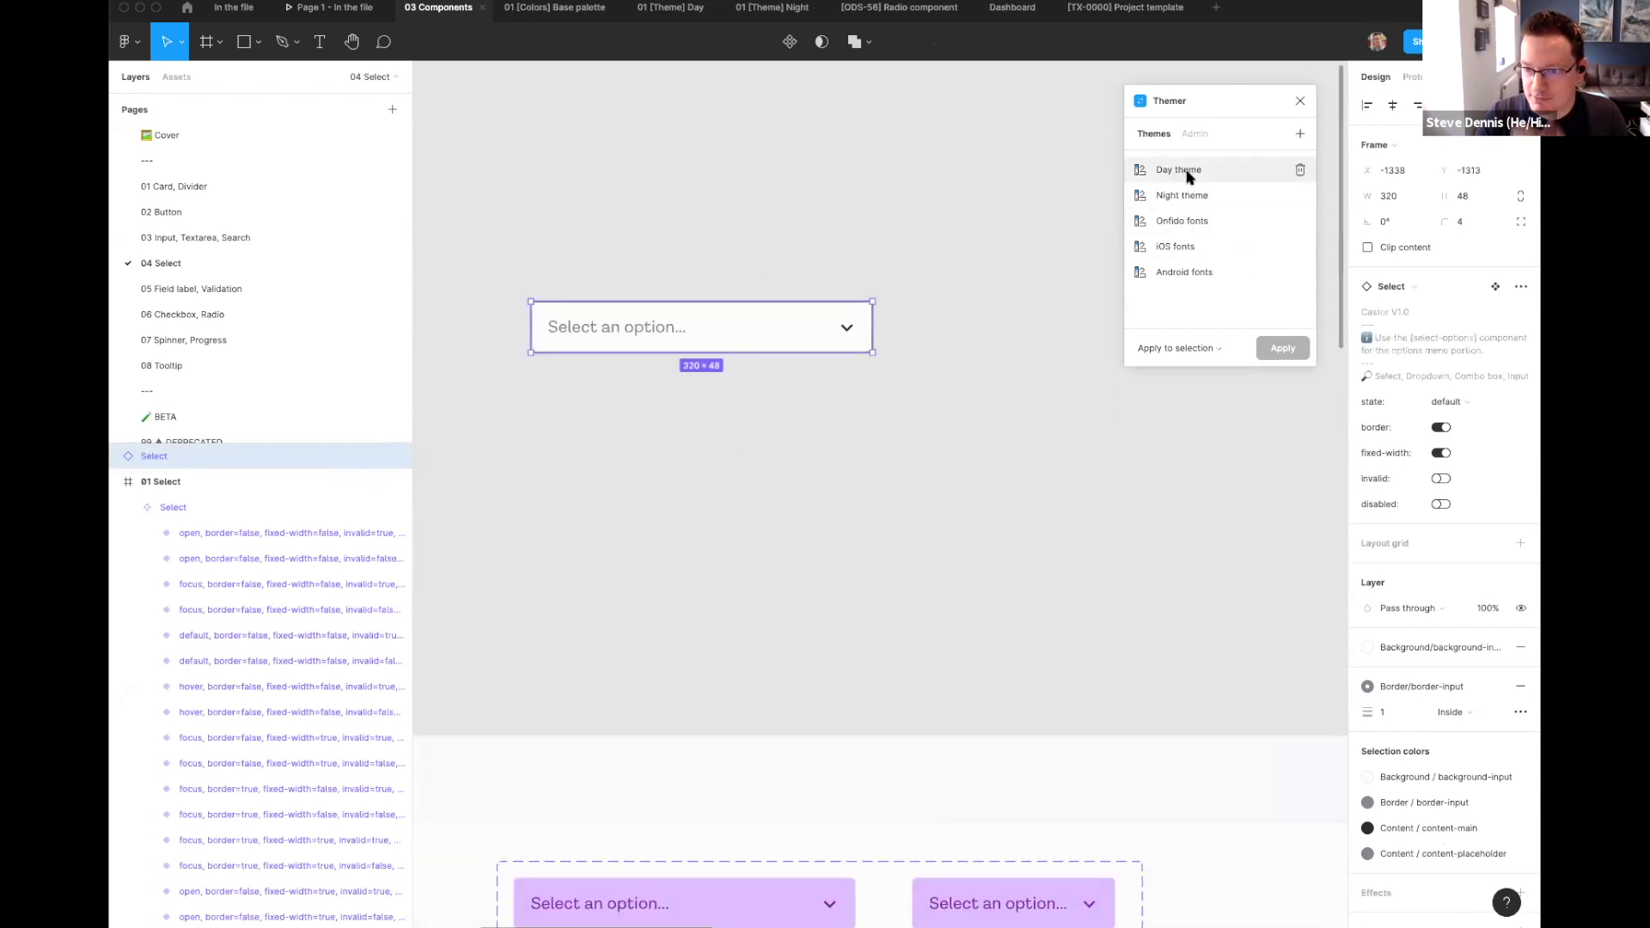
# Step: Apply the Night theme to the Select instance with Themer, and switch it back to the Day theme
pyautogui.click(1184, 196)
pyautogui.click(1281, 347)
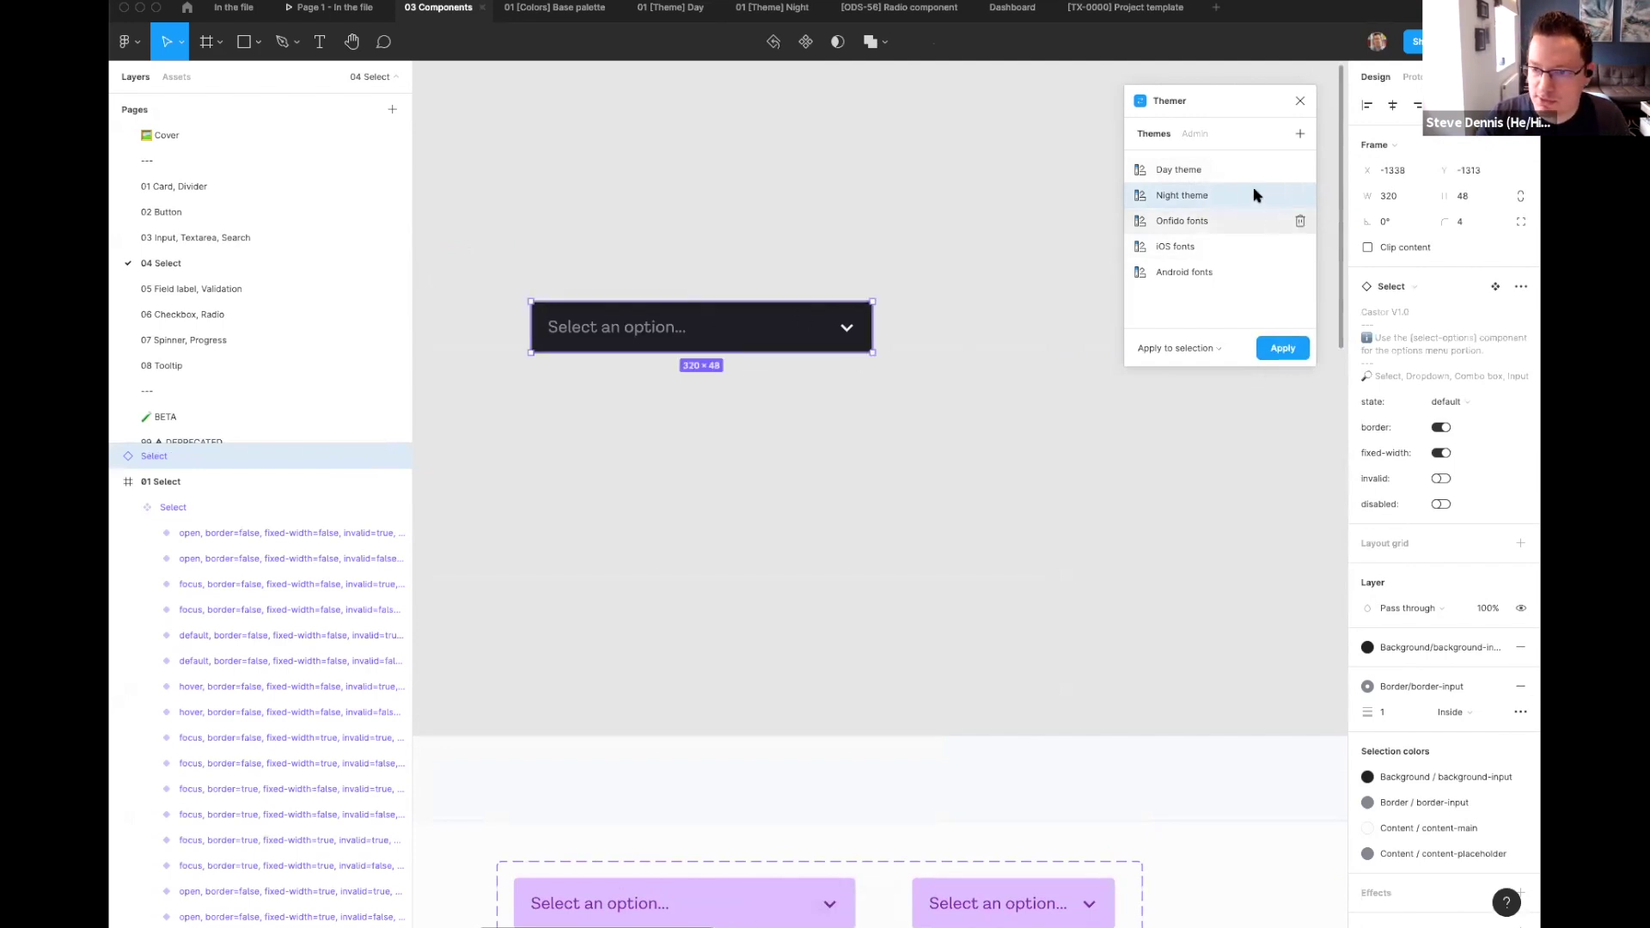
pyautogui.click(1203, 171)
pyautogui.click(1276, 348)
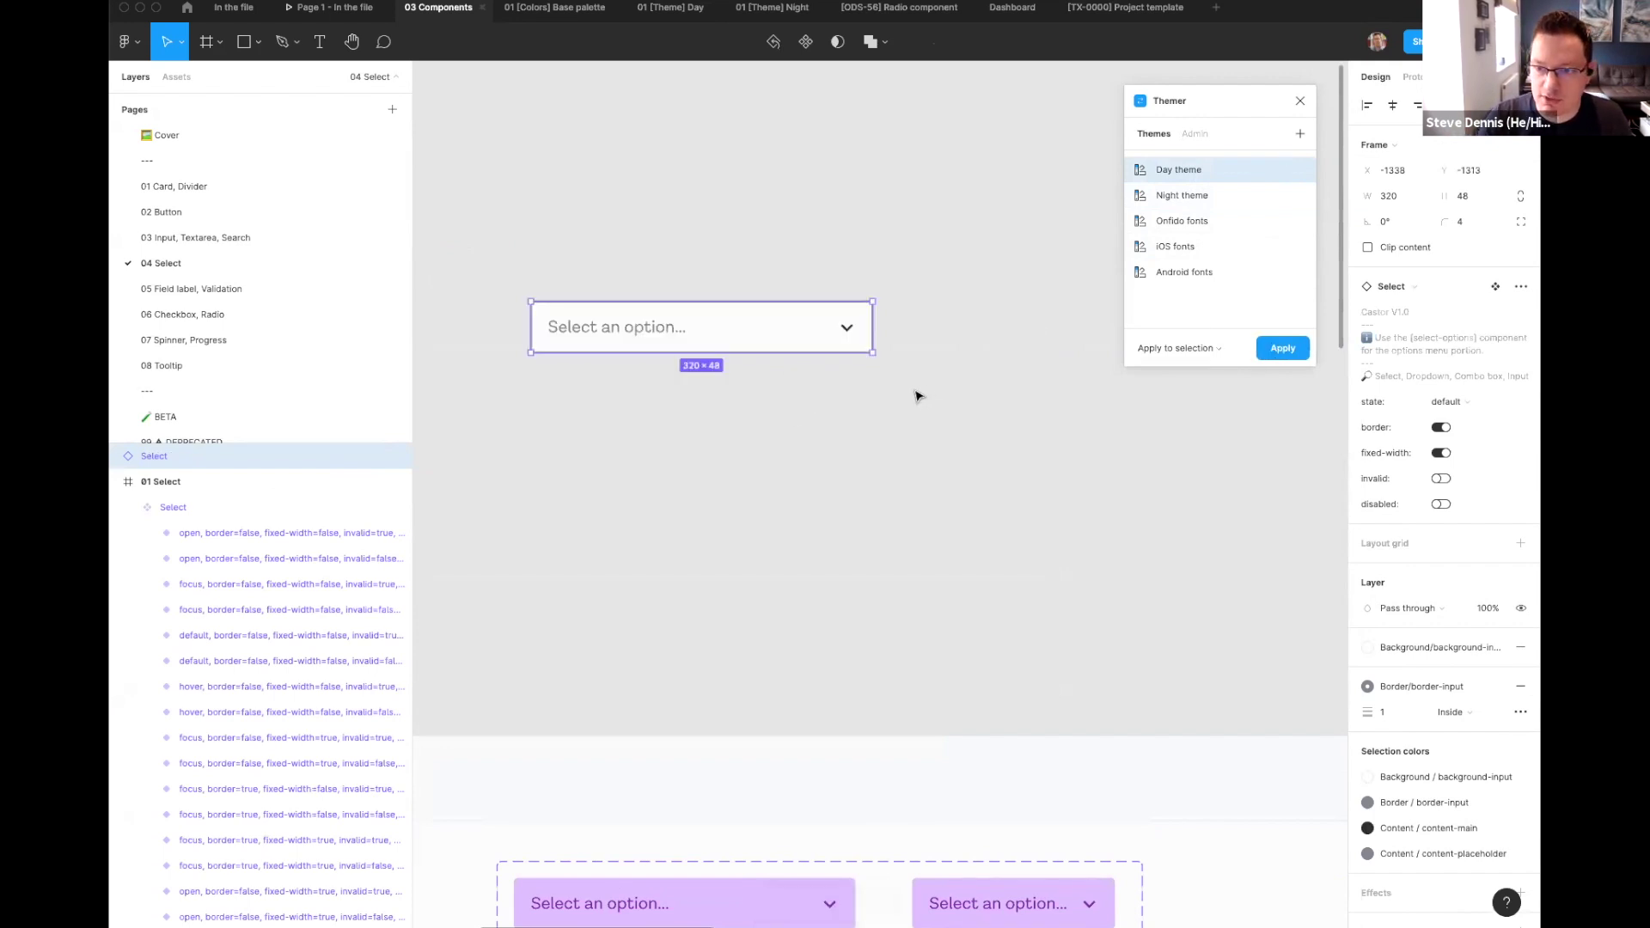
pyautogui.moveTo(828, 404); pyautogui.dragTo(900, 430)
pyautogui.click(764, 326)
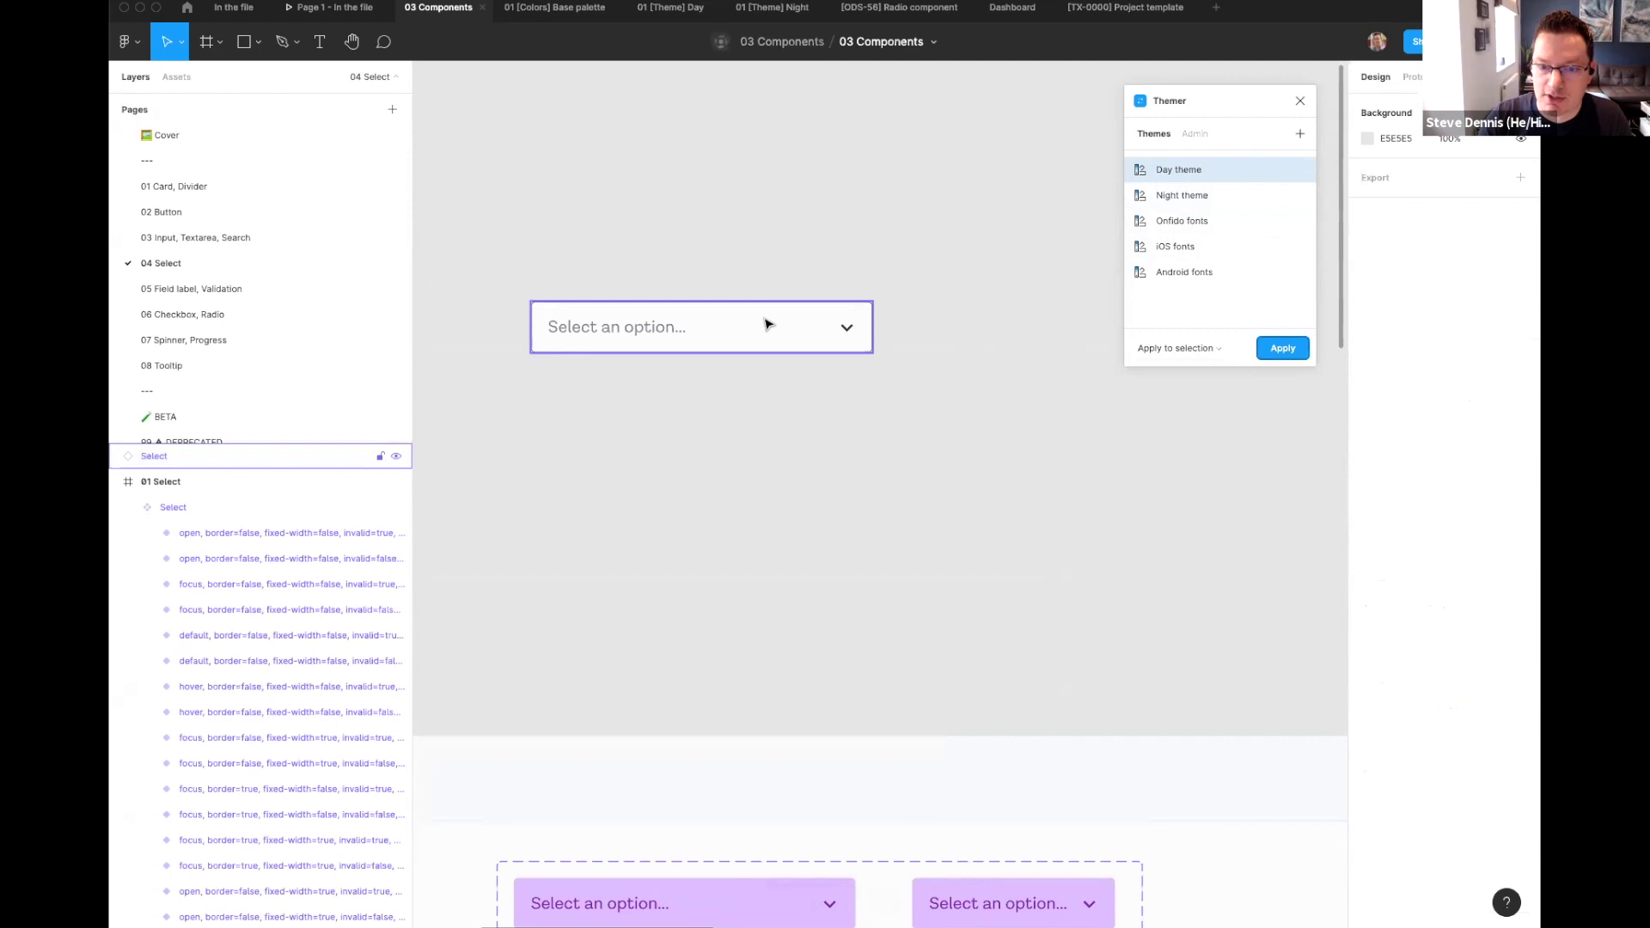
# Step: Apply the Android fonts theme to the Select instance above the 01 Select frame
pyautogui.click(720, 327)
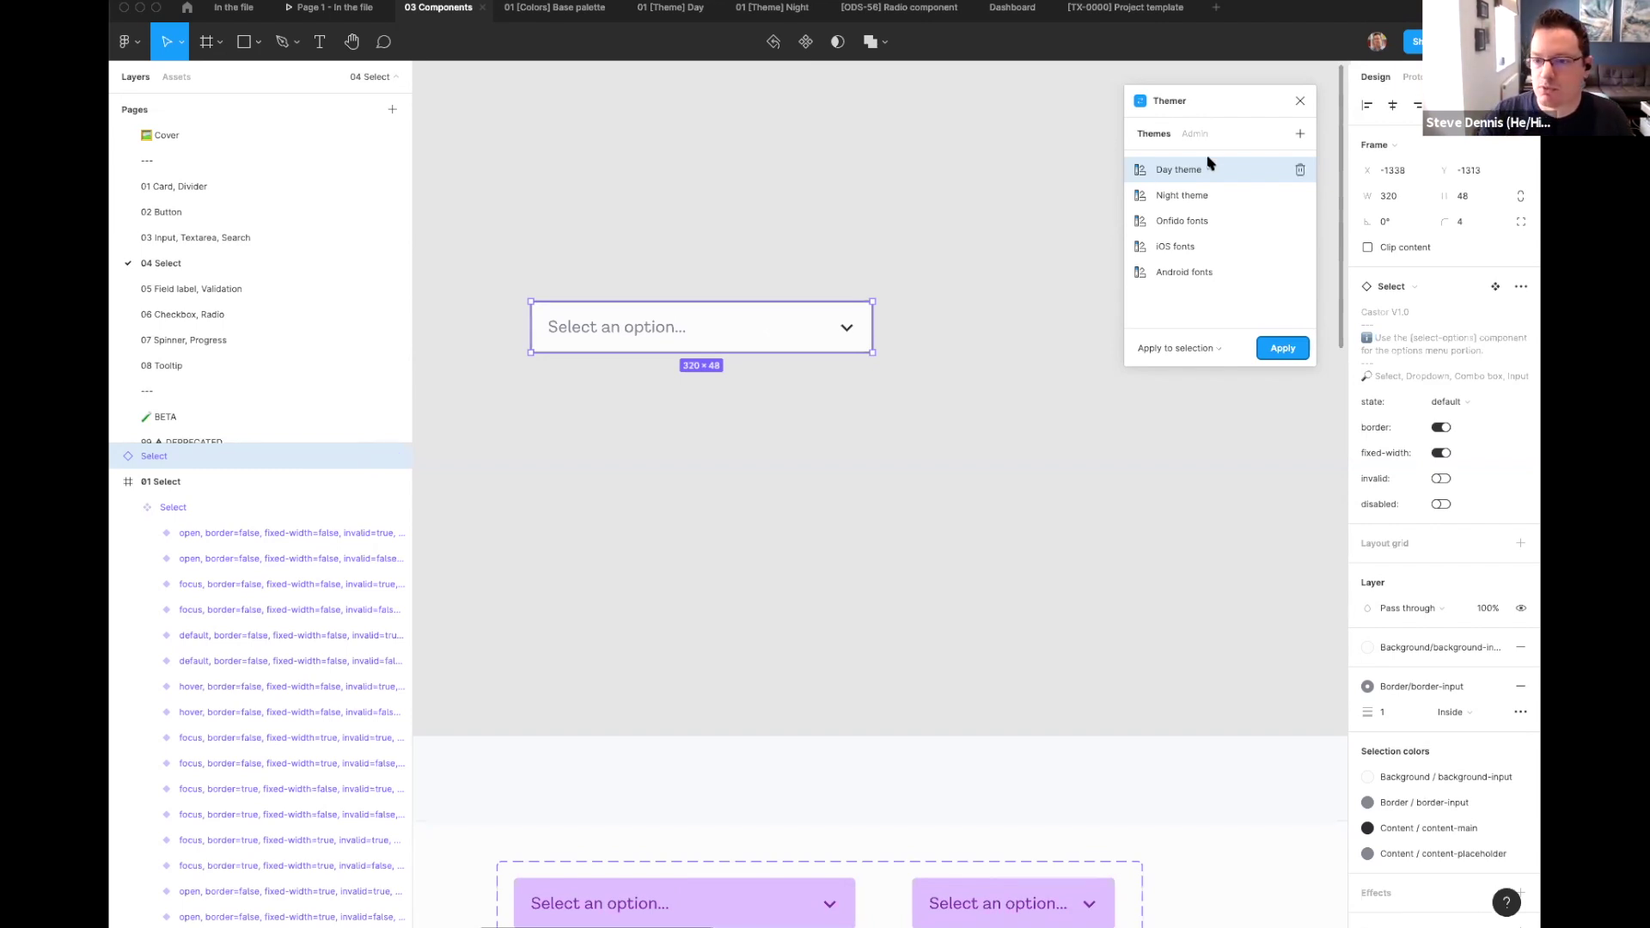
pyautogui.click(1201, 278)
pyautogui.click(1281, 352)
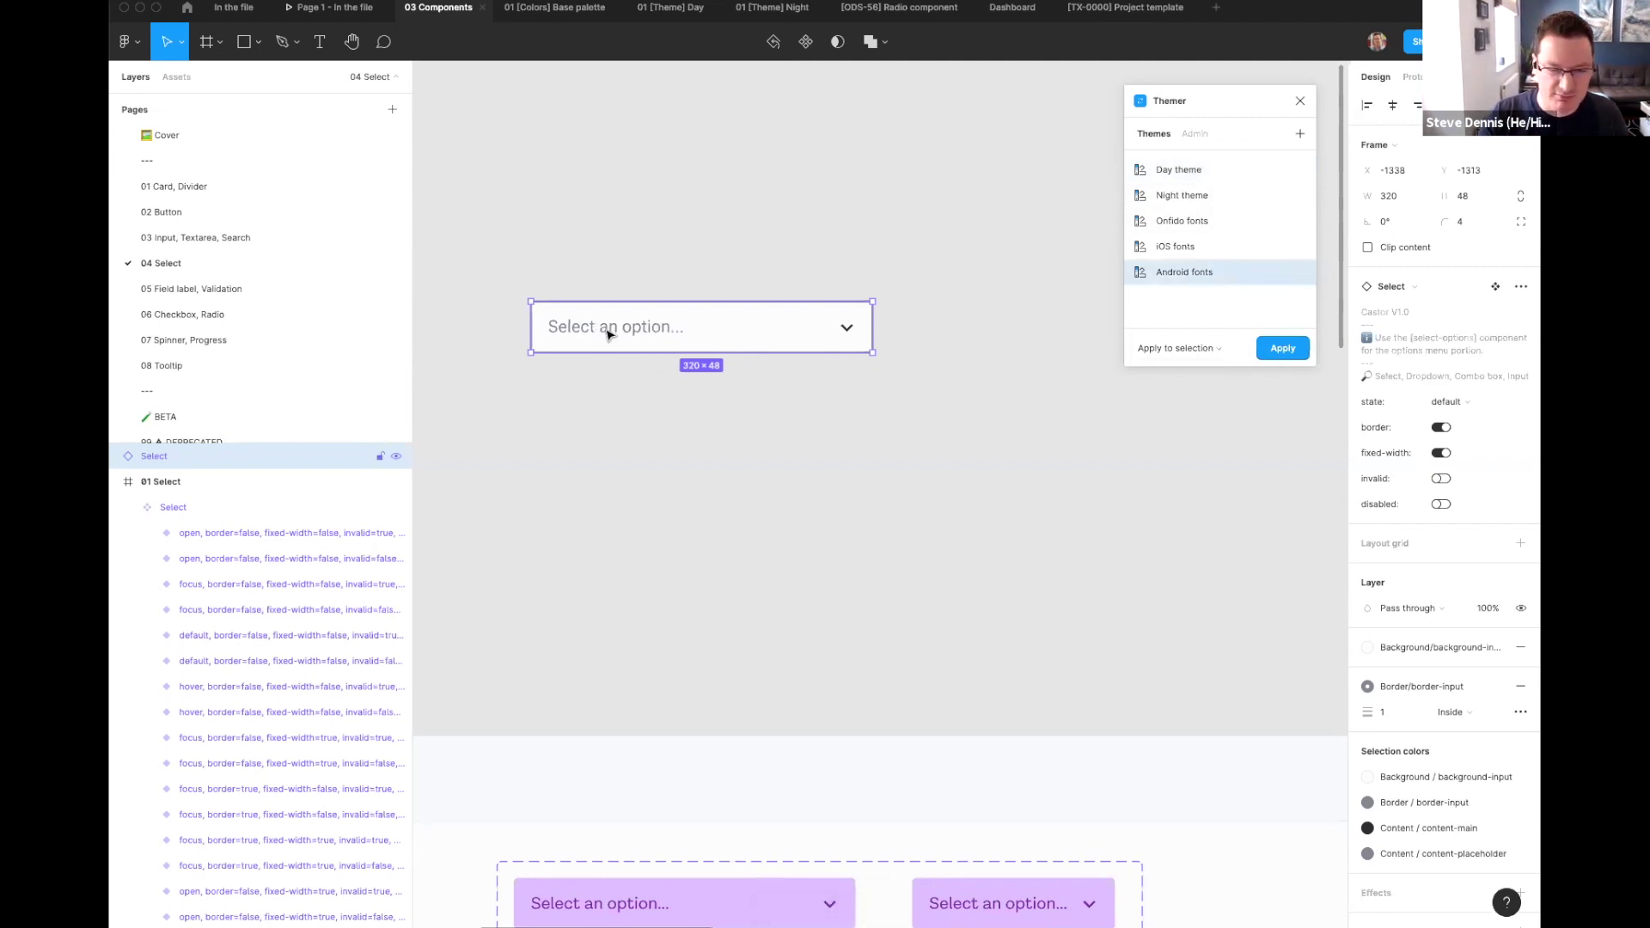
# Step: Apply the iOS fonts theme to the Select instance, switch it to the Onfido fonts theme, and close Themer
pyautogui.click(1187, 248)
pyautogui.click(1283, 348)
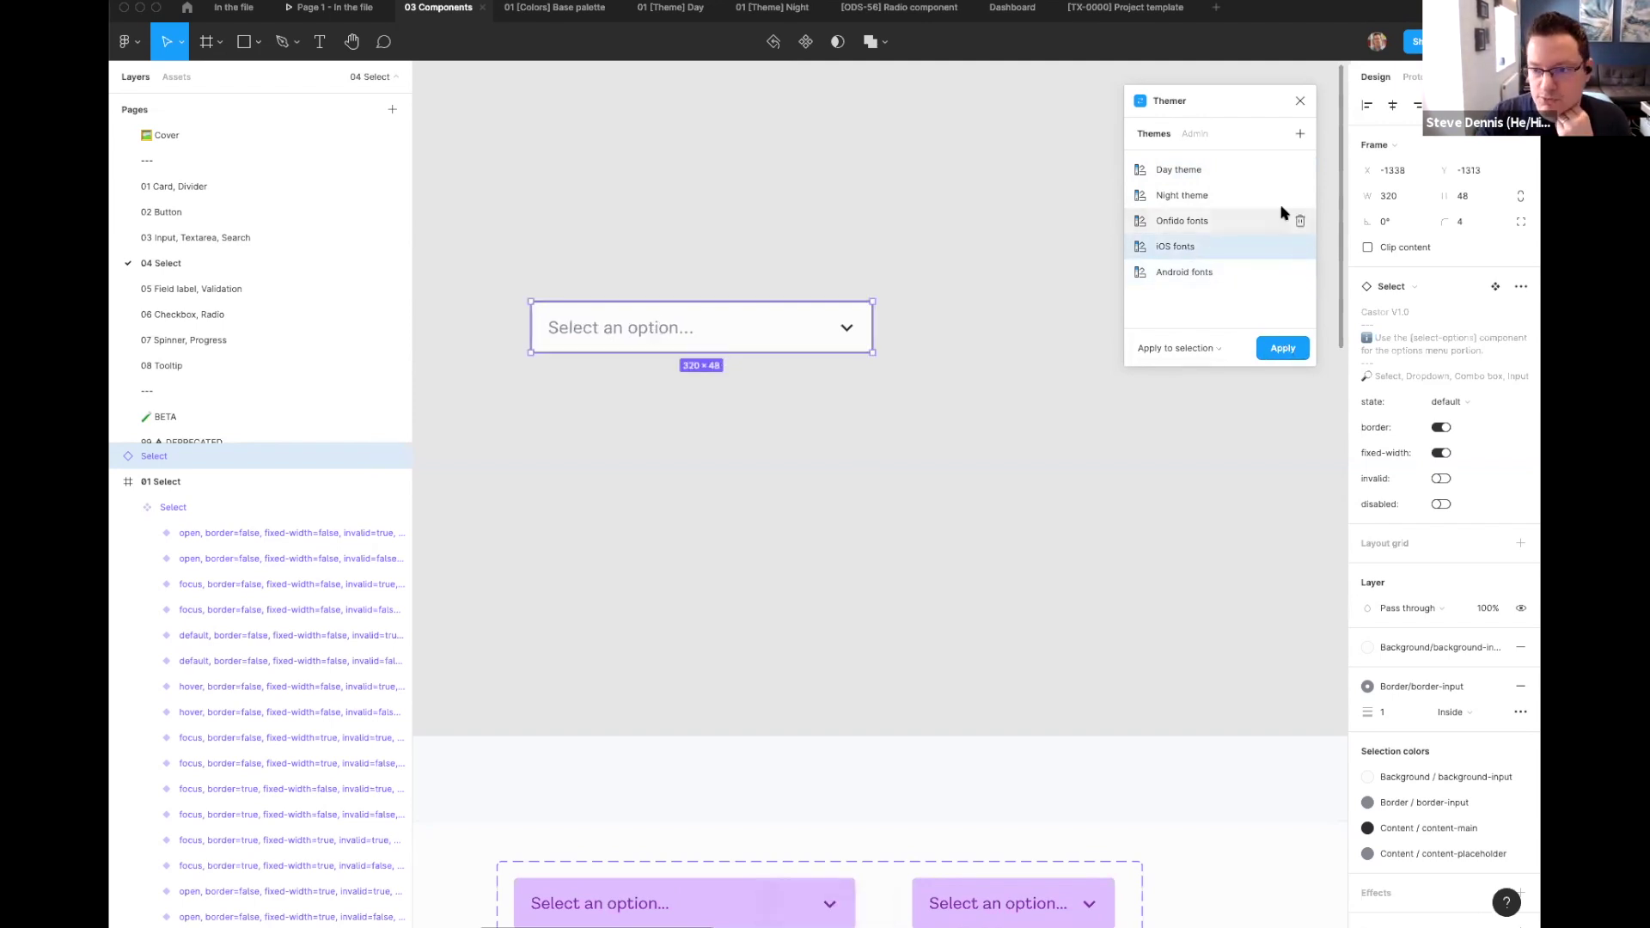
pyautogui.click(1190, 221)
pyautogui.click(1280, 350)
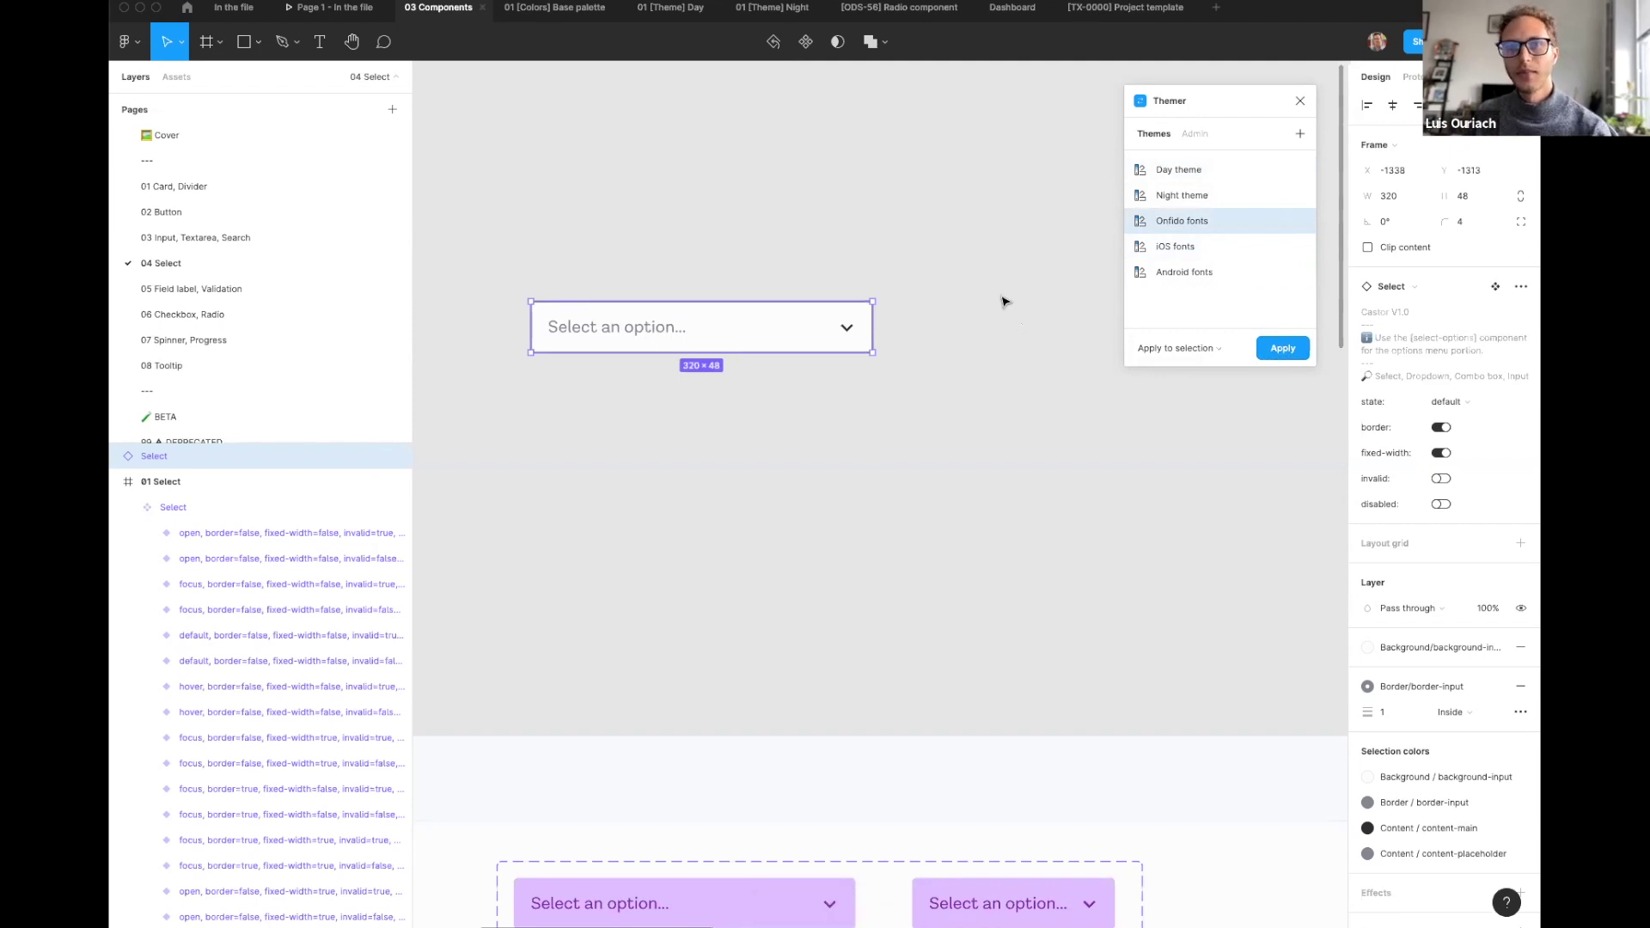
pyautogui.click(1299, 103)
pyautogui.click(722, 148)
# Step: Return to the 03 Components file after viewing the Day theme file and 00 WIP project, and delete the Select instance above the 01 Select frame
pyautogui.click(664, 9)
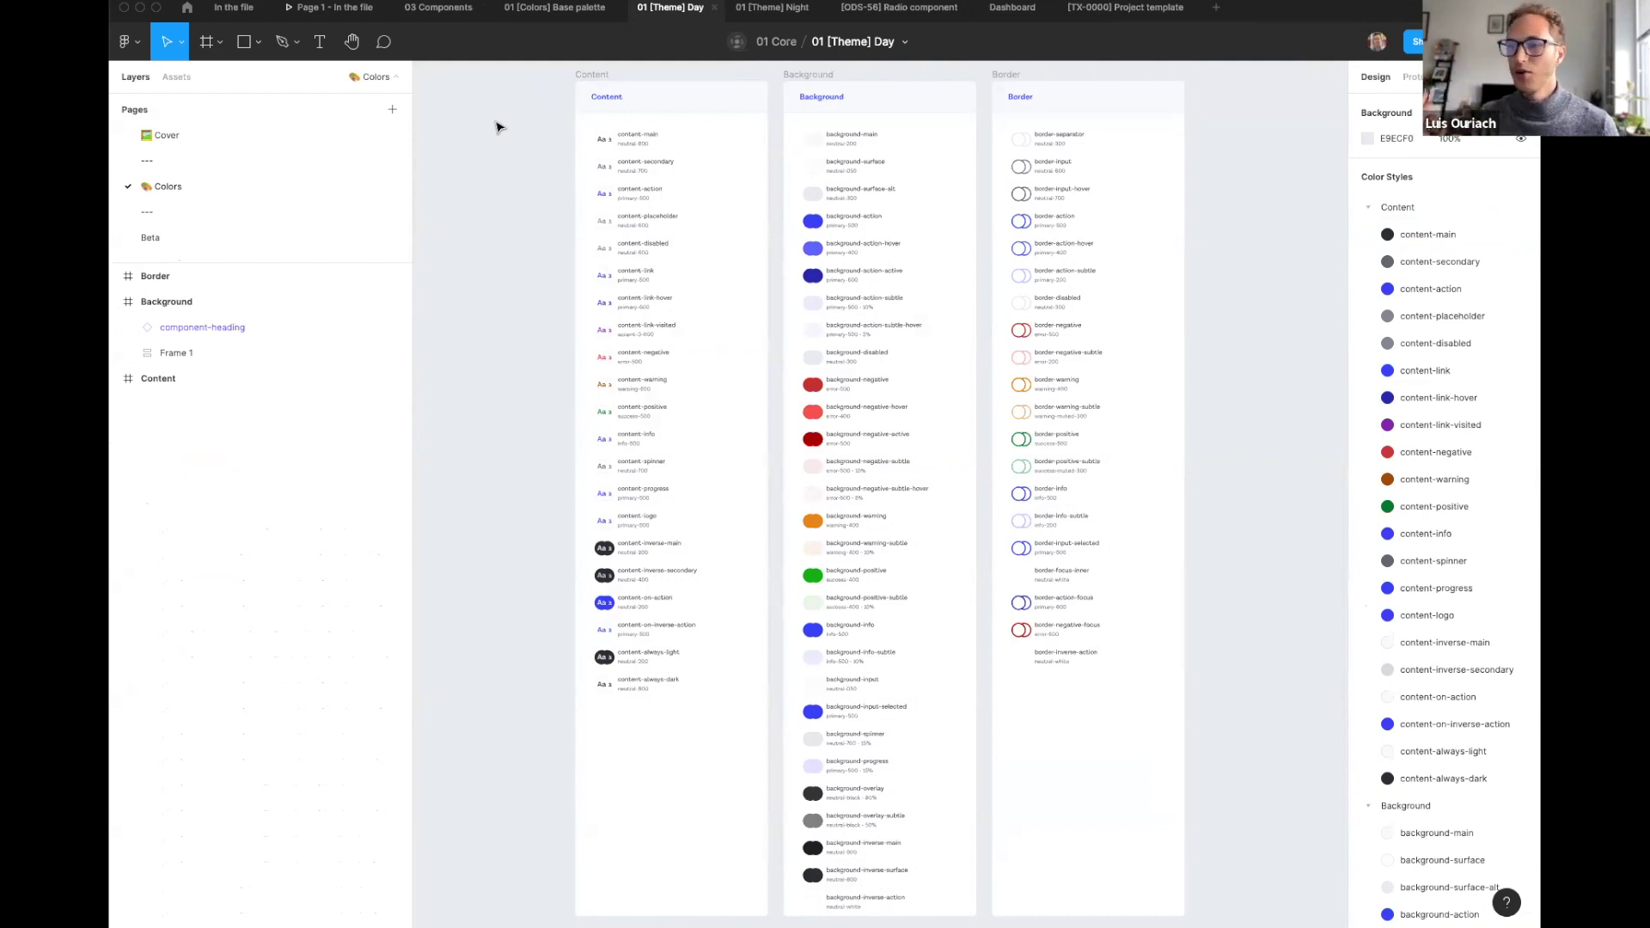
pyautogui.click(187, 9)
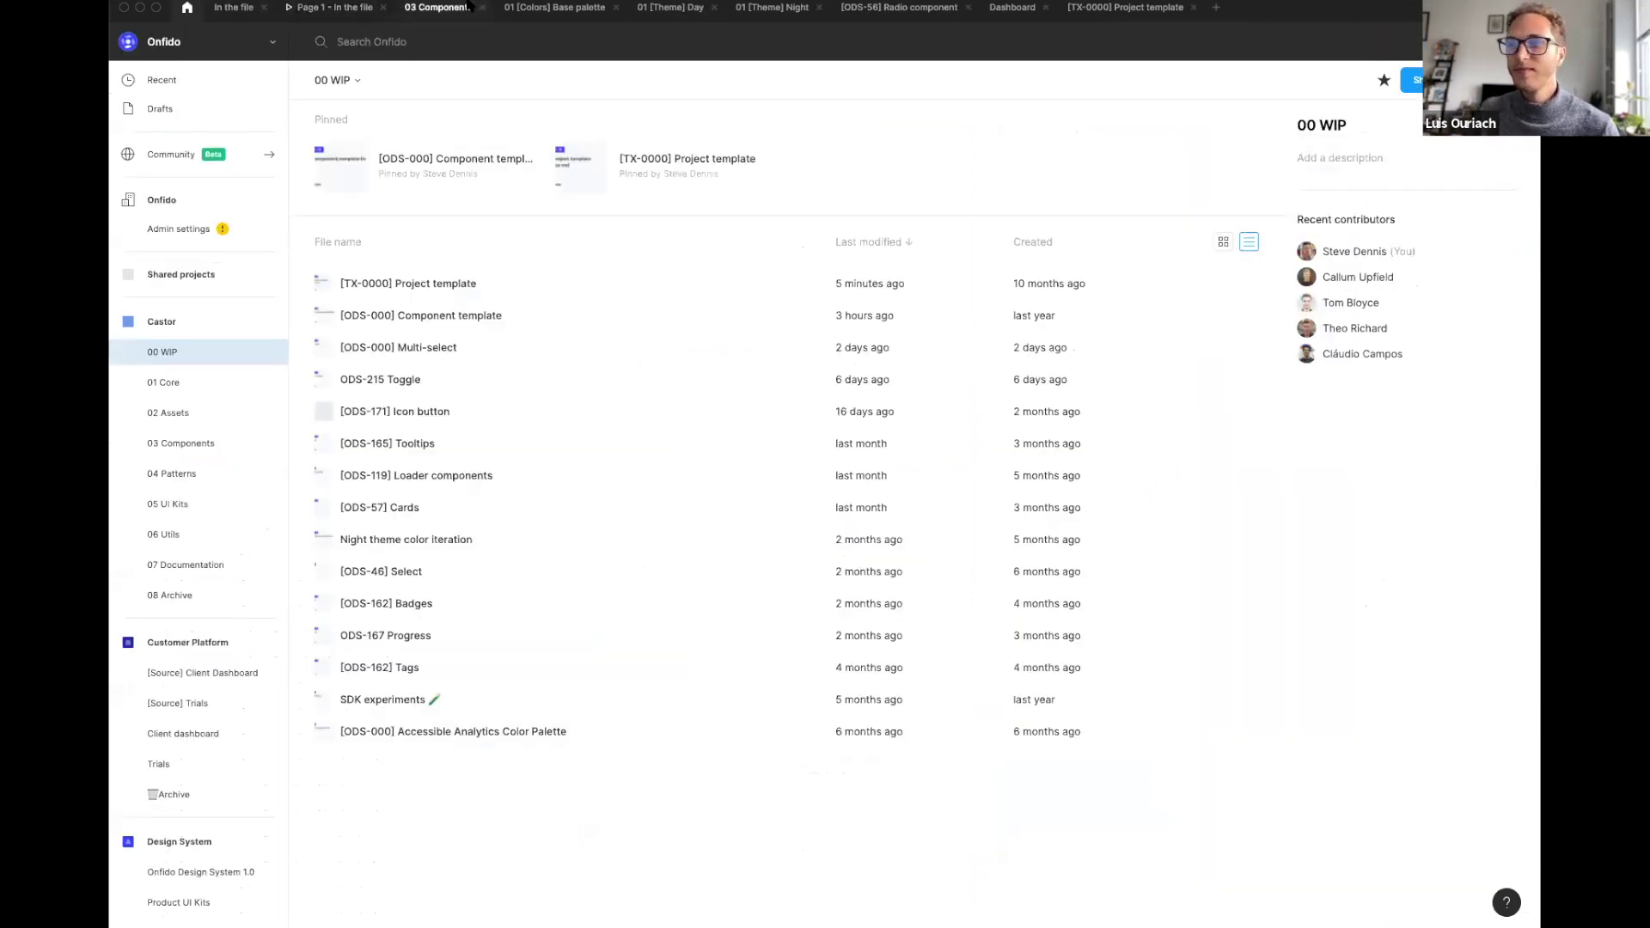
pyautogui.click(436, 8)
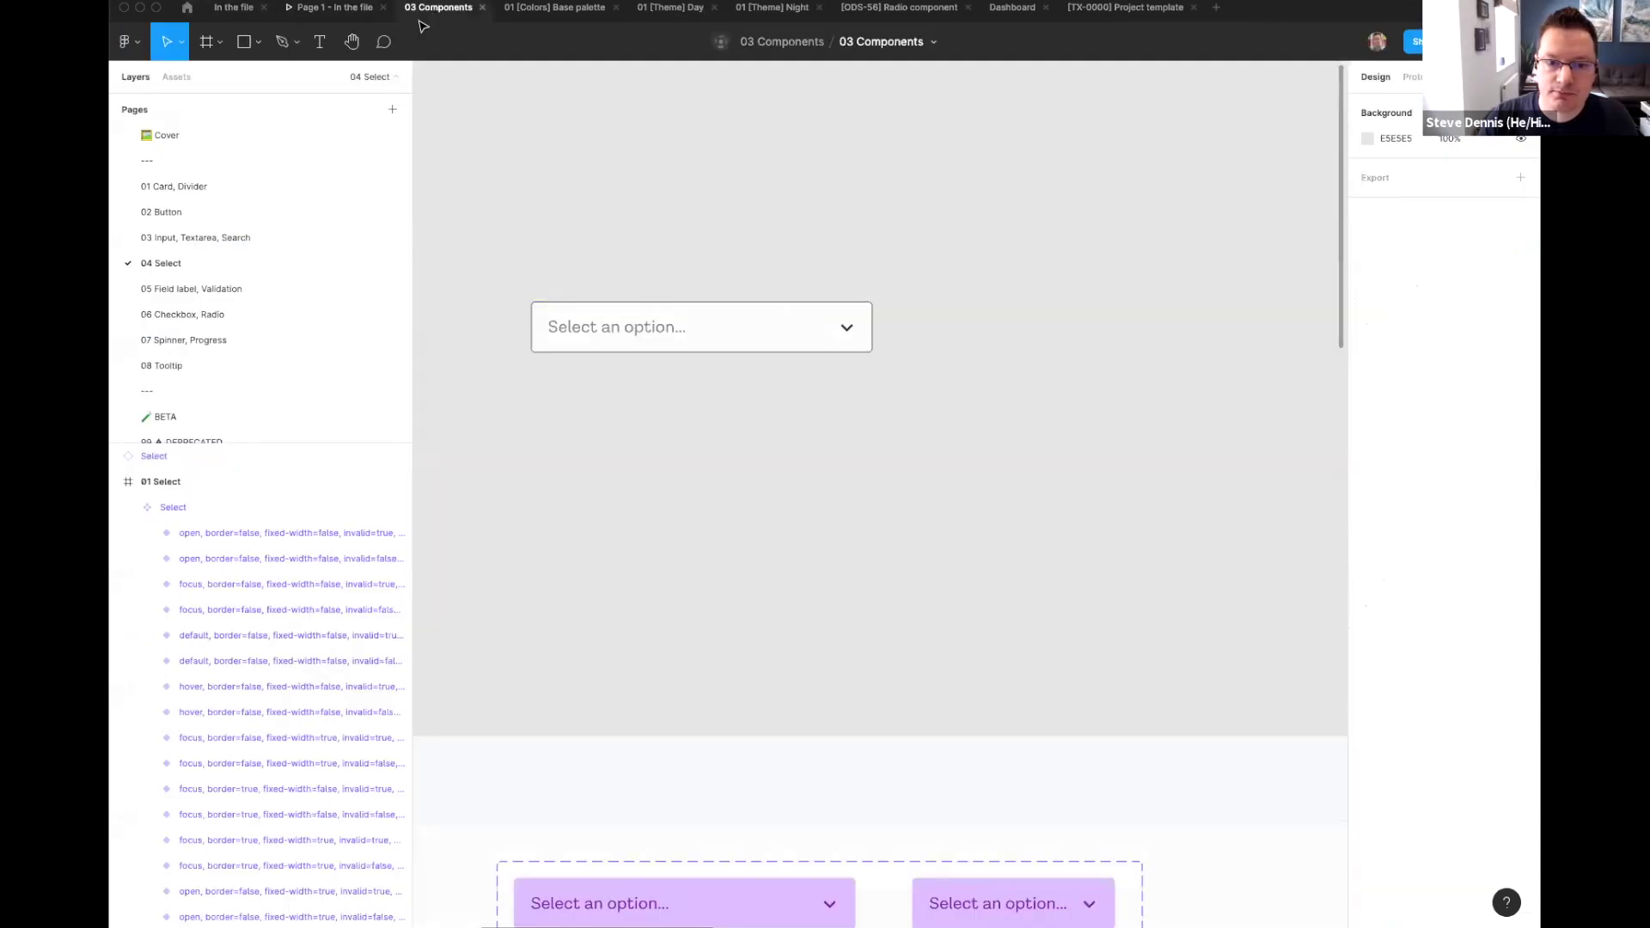
pyautogui.click(703, 317)
pyautogui.press('Delete')
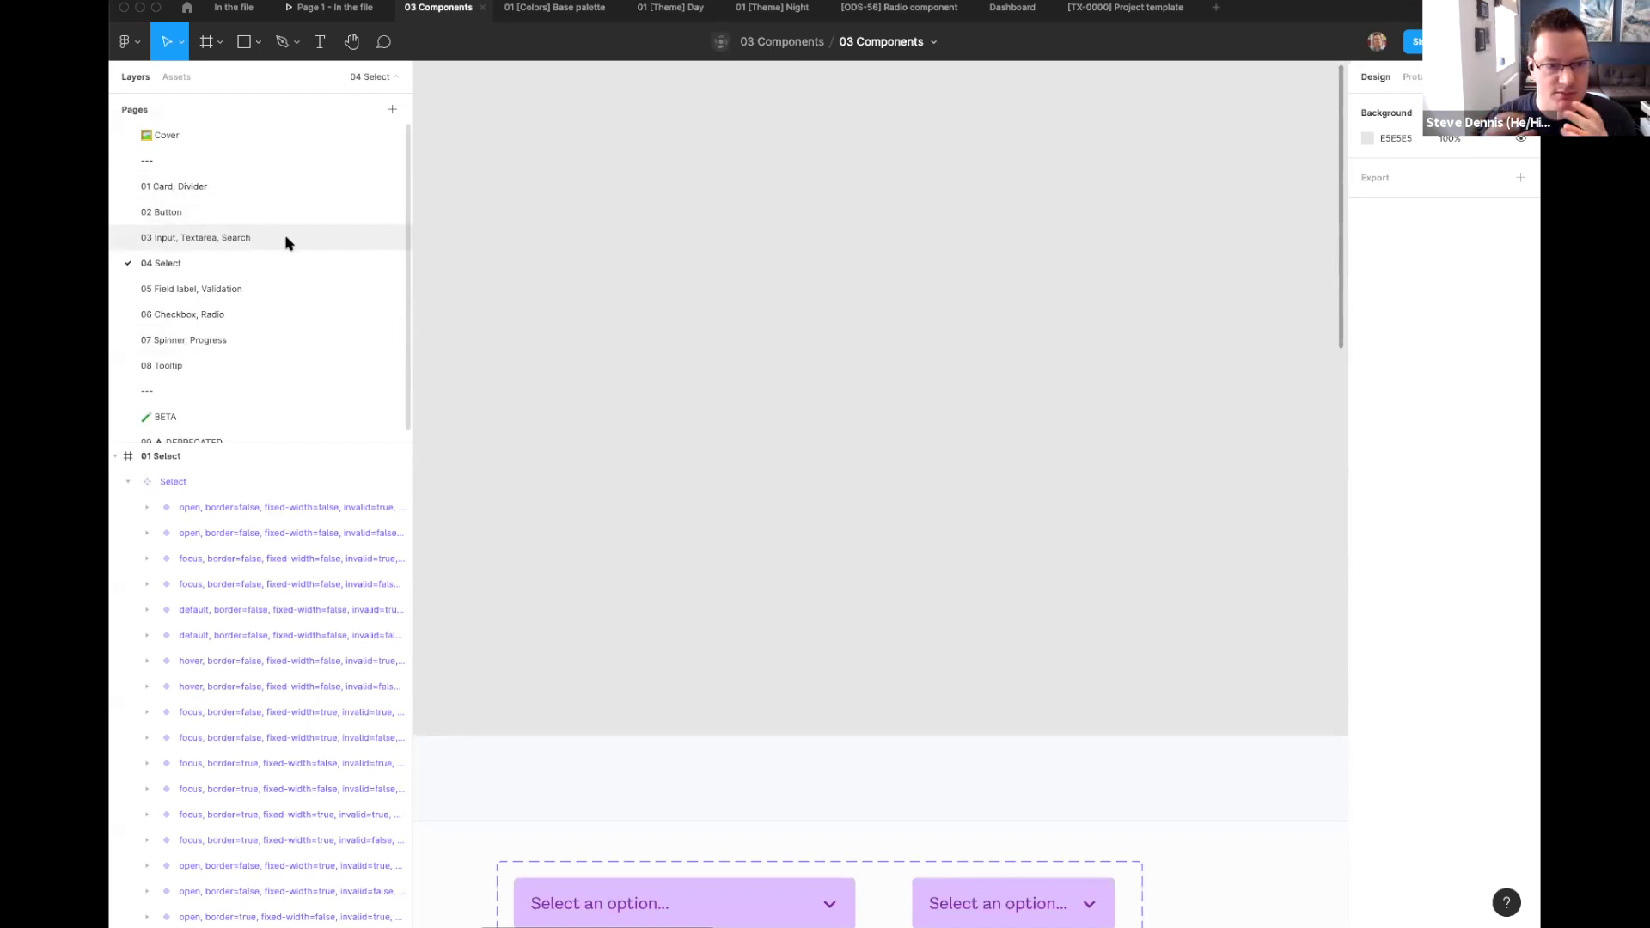
# Step: View the full contents of the 02 Button page and the 03 Input, Textarea, Search page
pyautogui.click(172, 213)
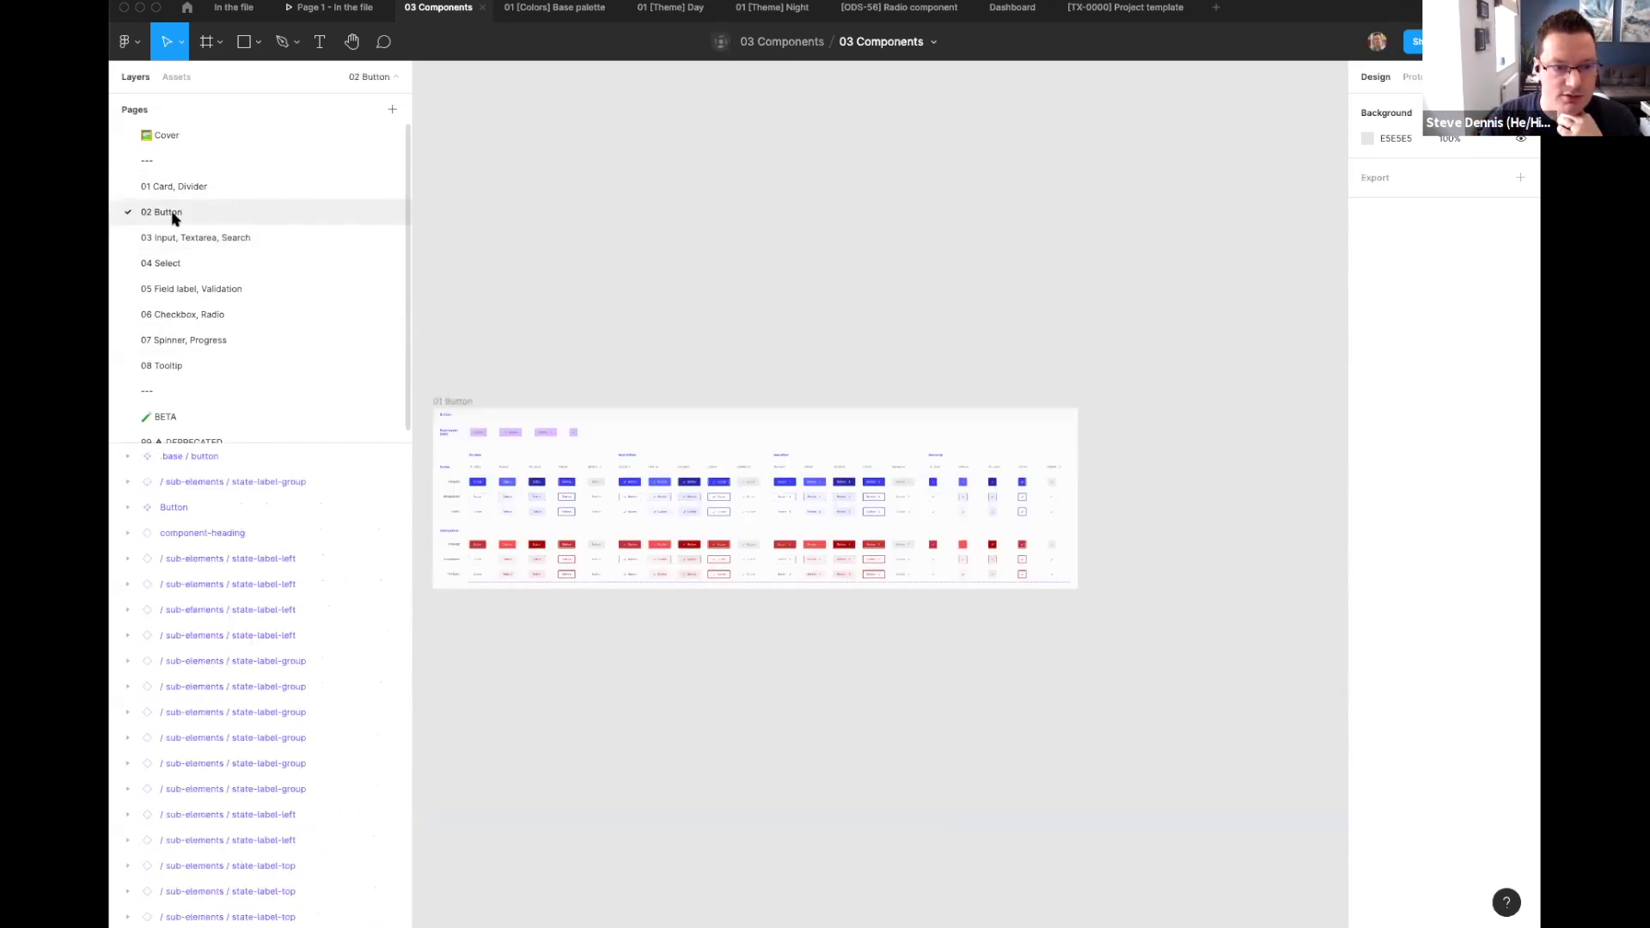
pyautogui.hotkey('shift', '1')
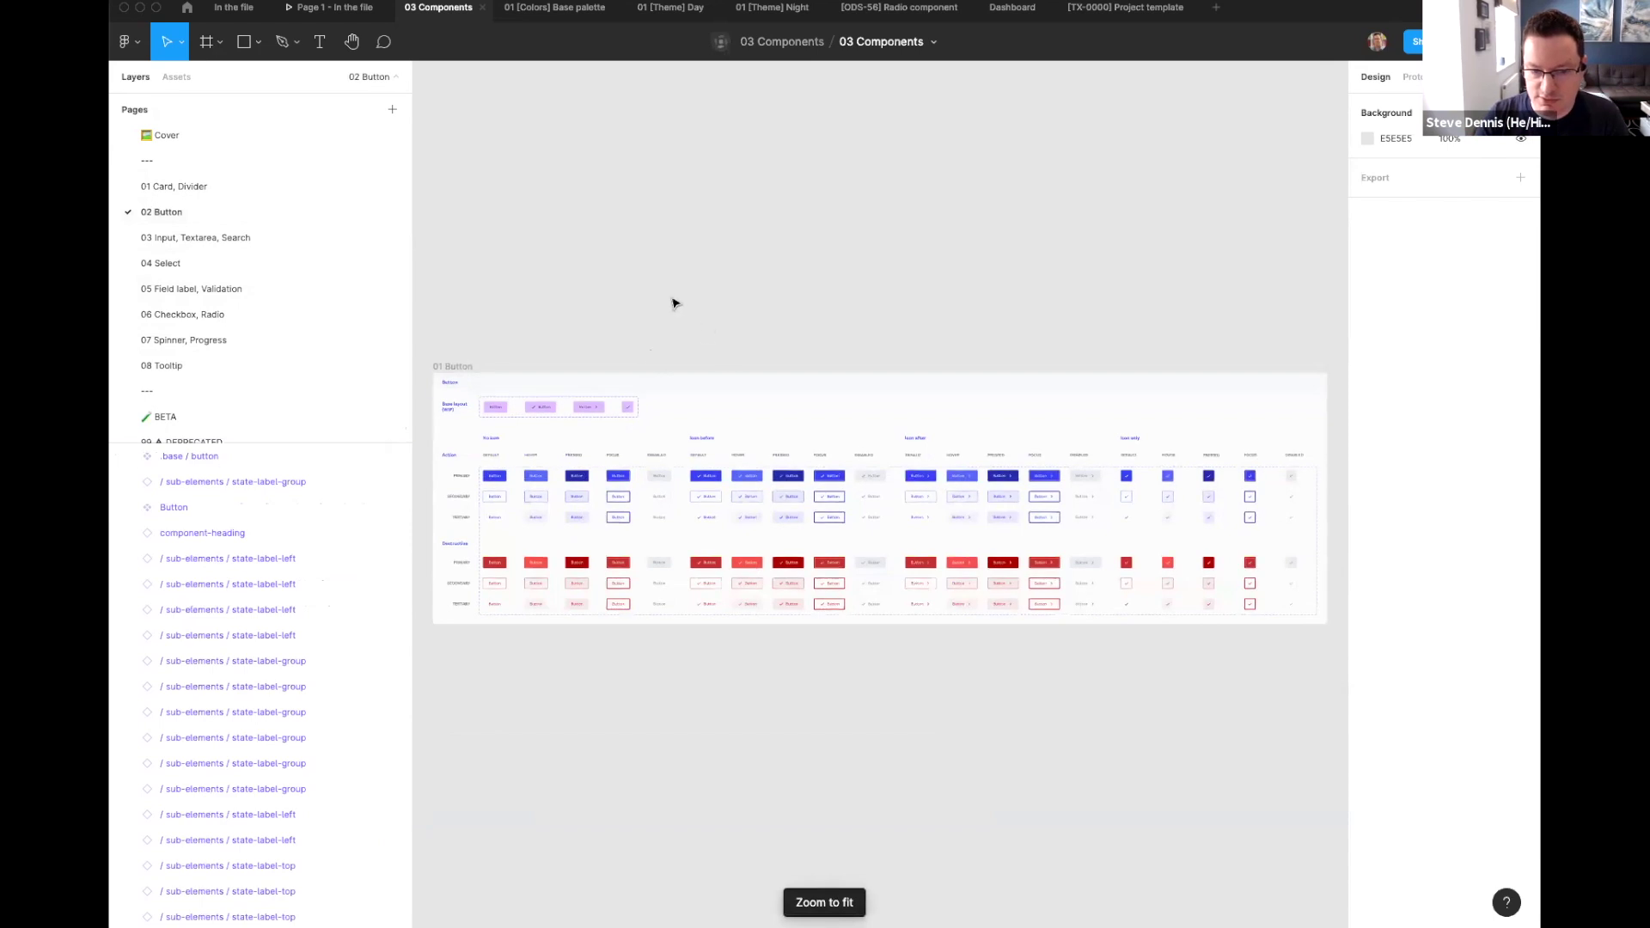
pyautogui.click(191, 239)
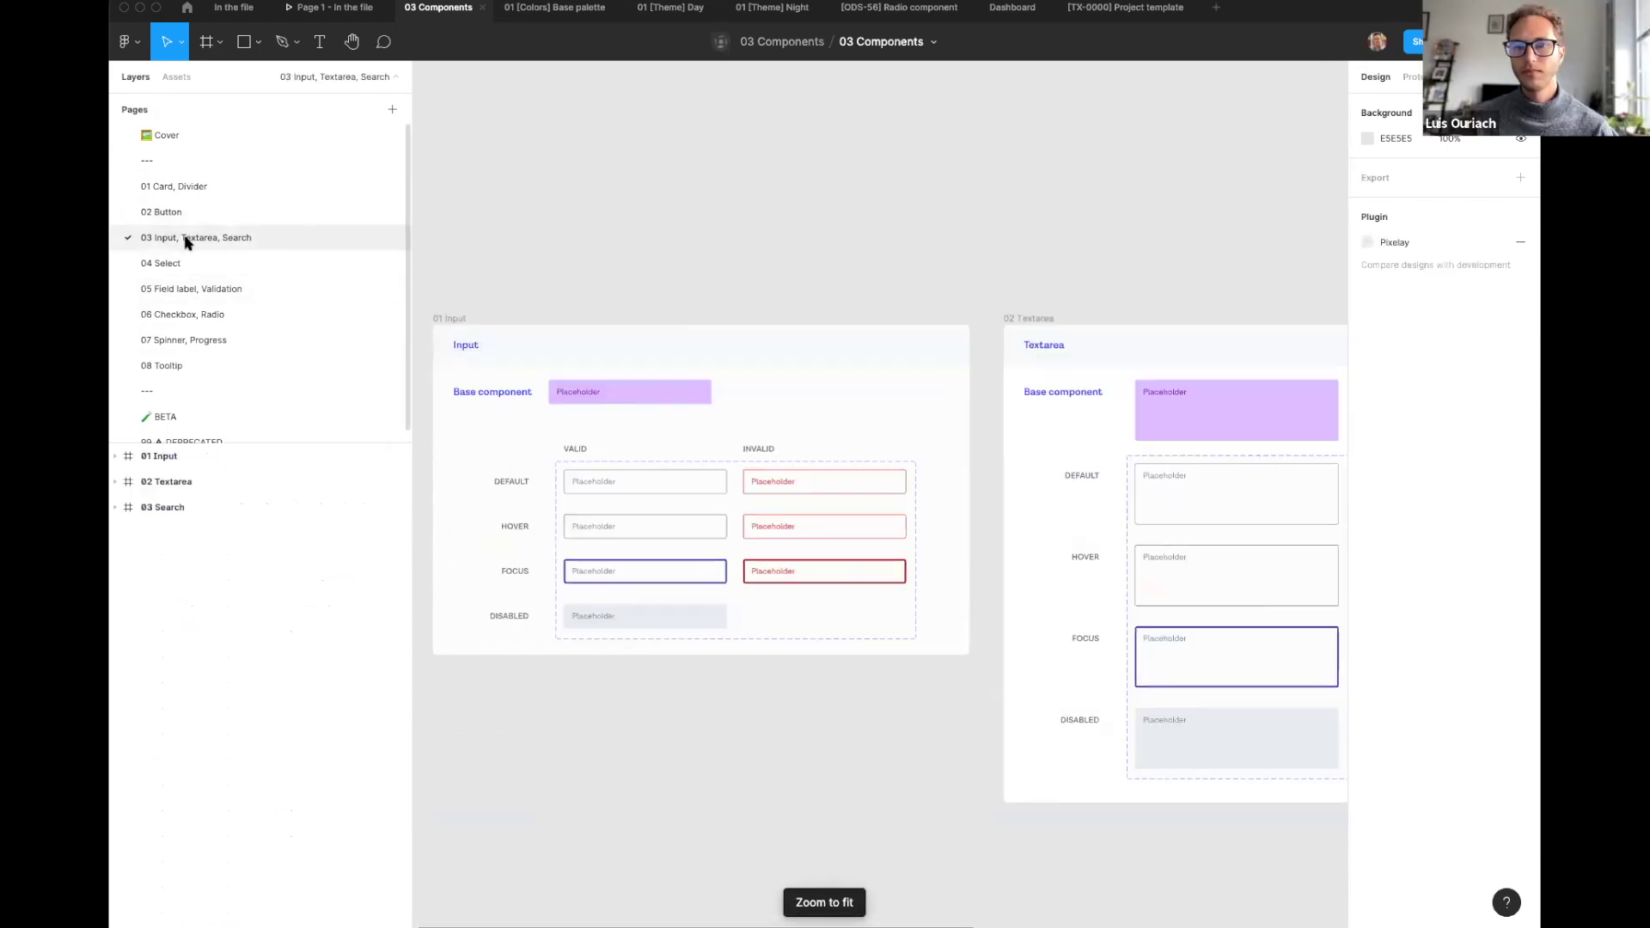
pyautogui.hotkey('shift', '1')
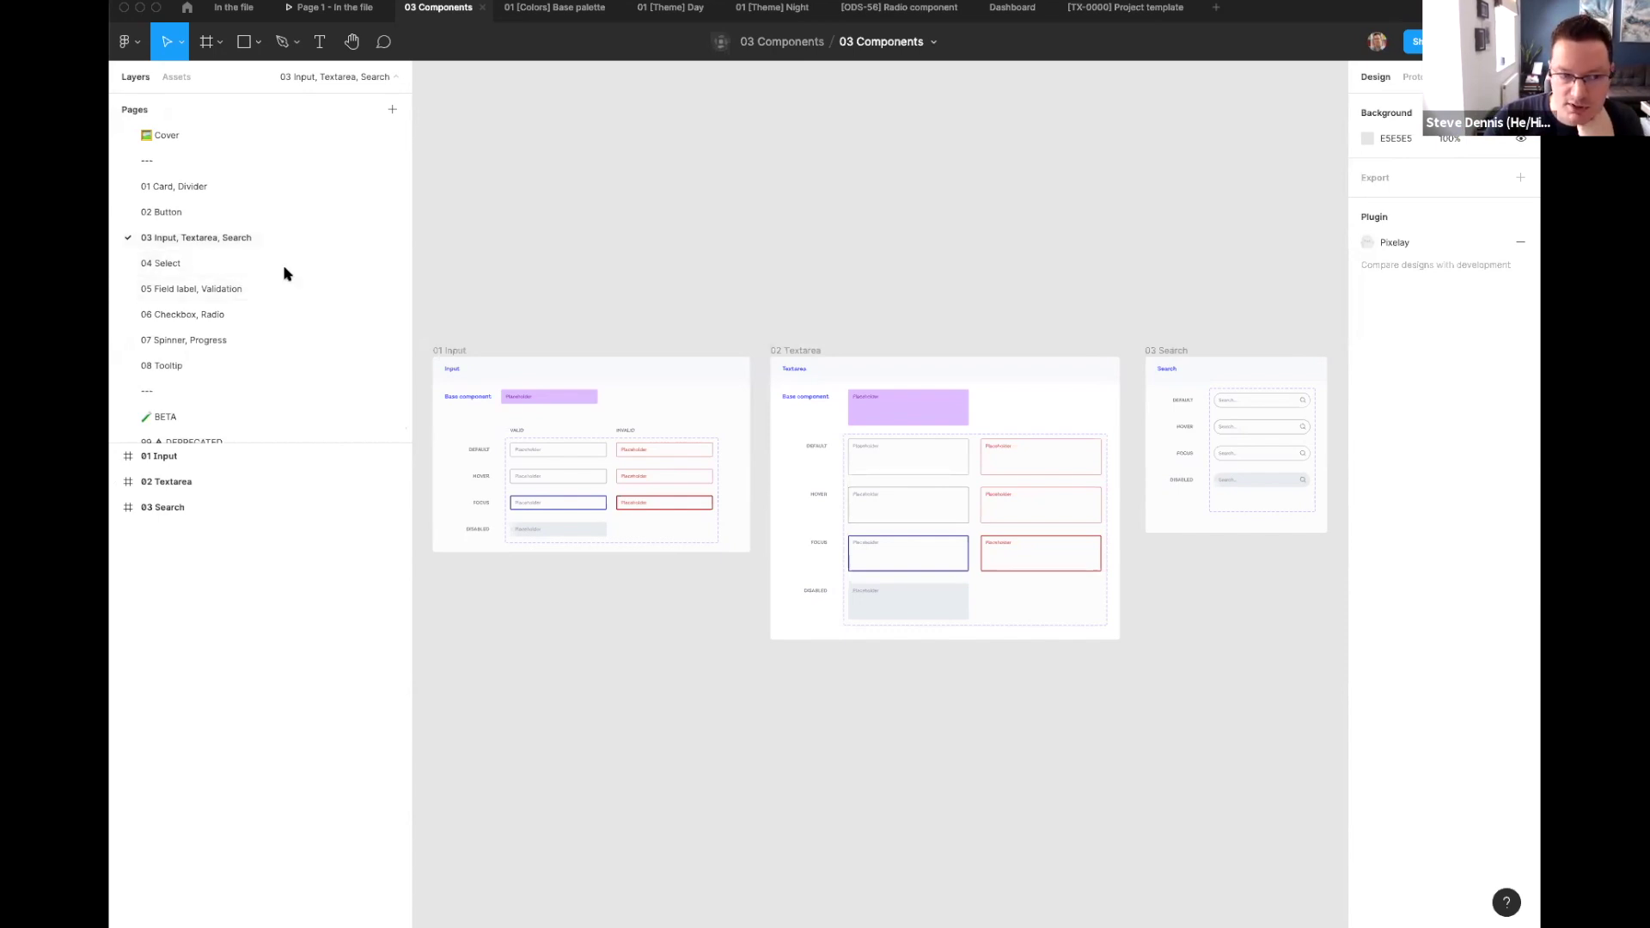
# Step: On the 06 Checkbox, Radio page, examine the Checkbox base components and the variants by state, label and description
pyautogui.click(228, 263)
pyautogui.click(203, 317)
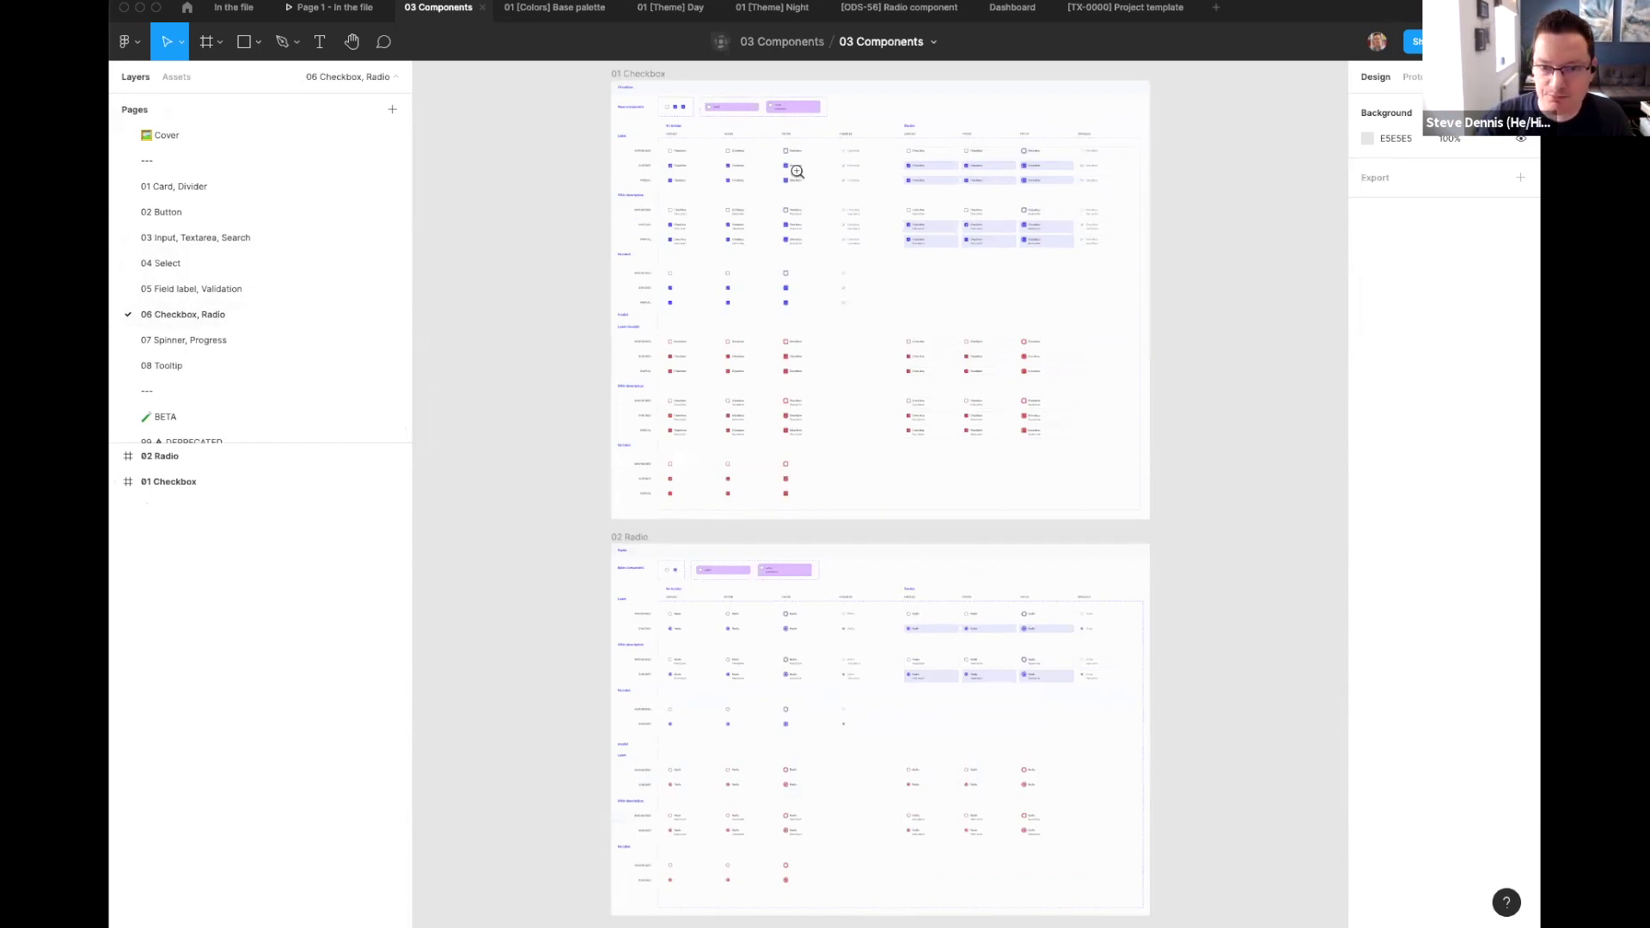
pyautogui.scroll(5, 788, 172)
pyautogui.moveTo(788, 173); pyautogui.dragTo(962, 559)
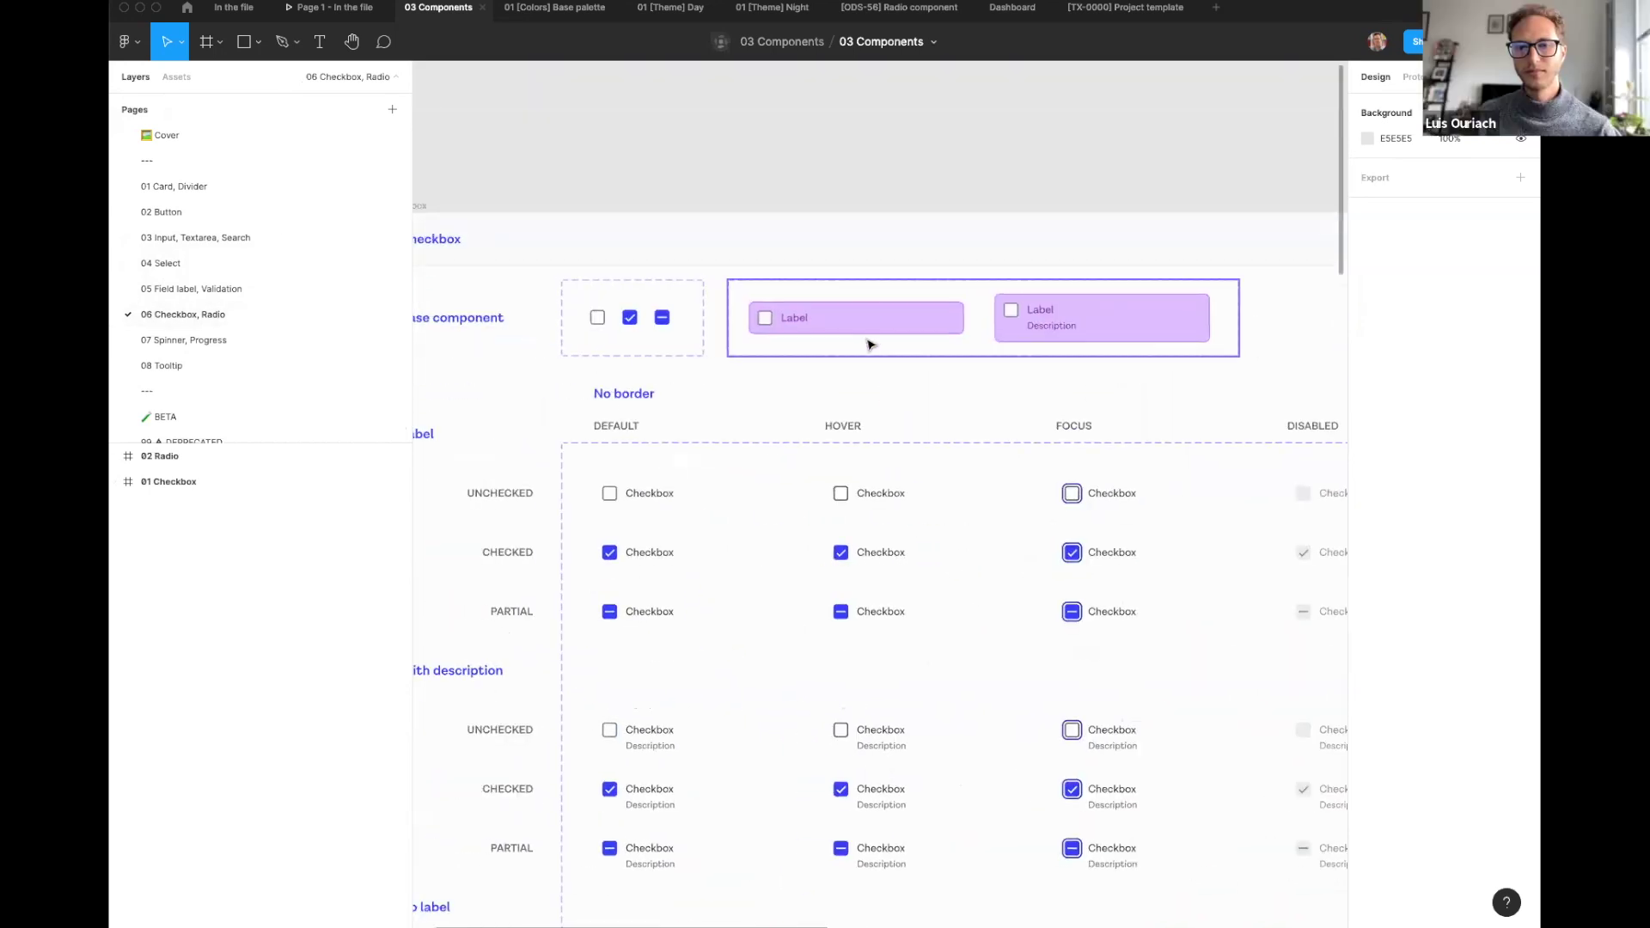
pyautogui.hscroll(-3, 1096, 312)
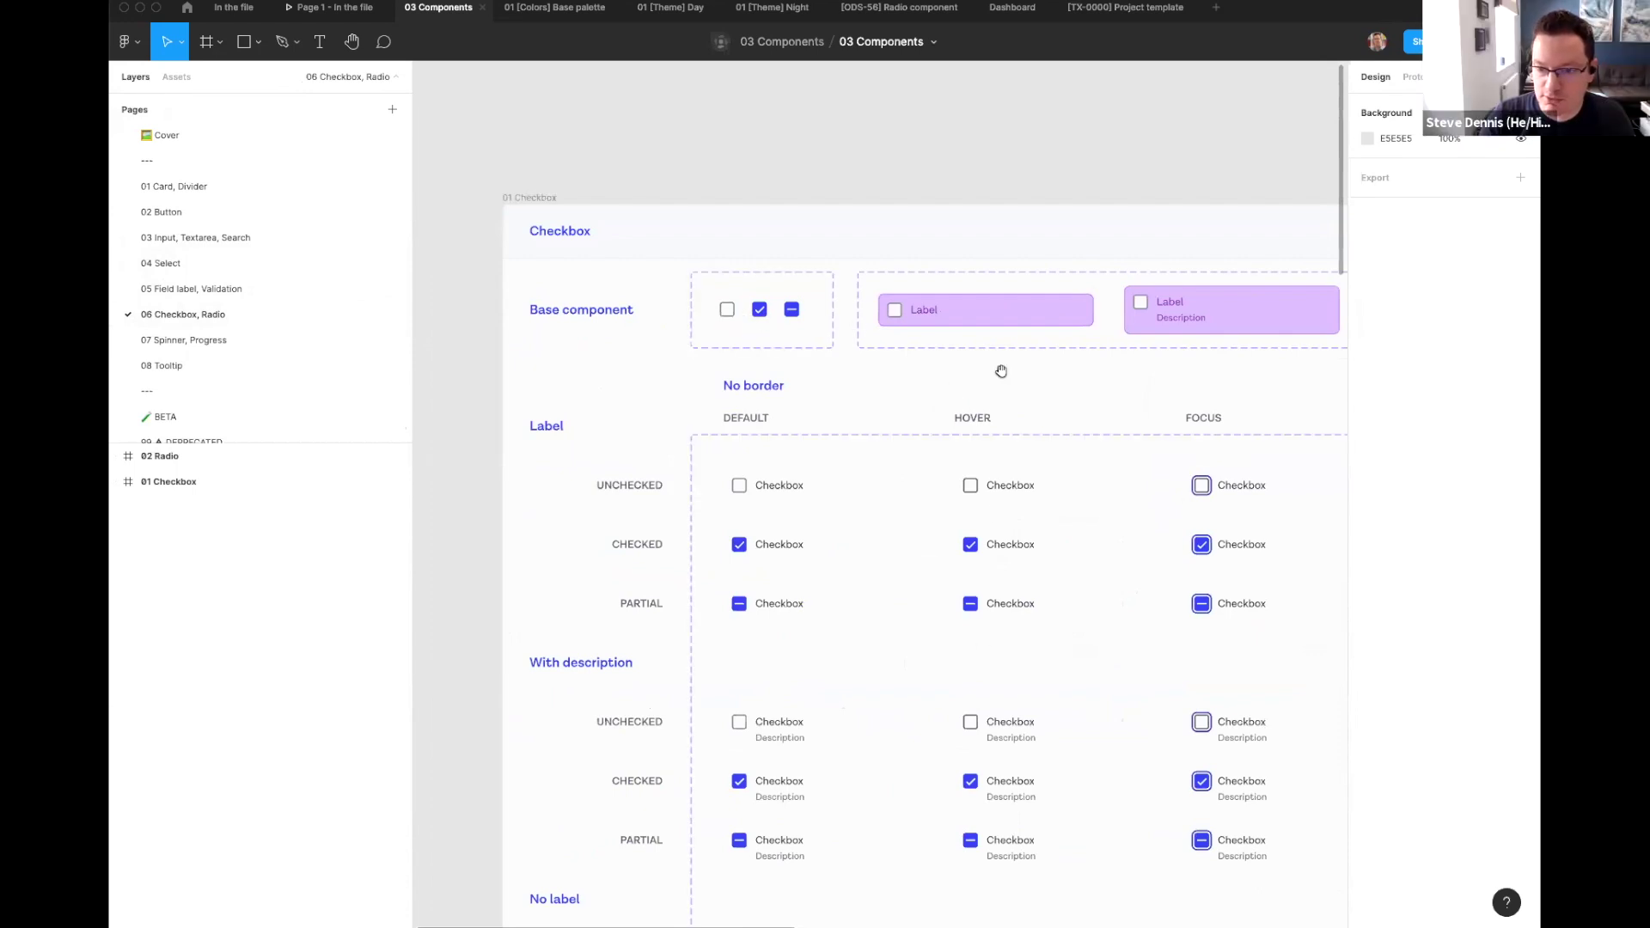
pyautogui.hscroll(5, 1002, 369)
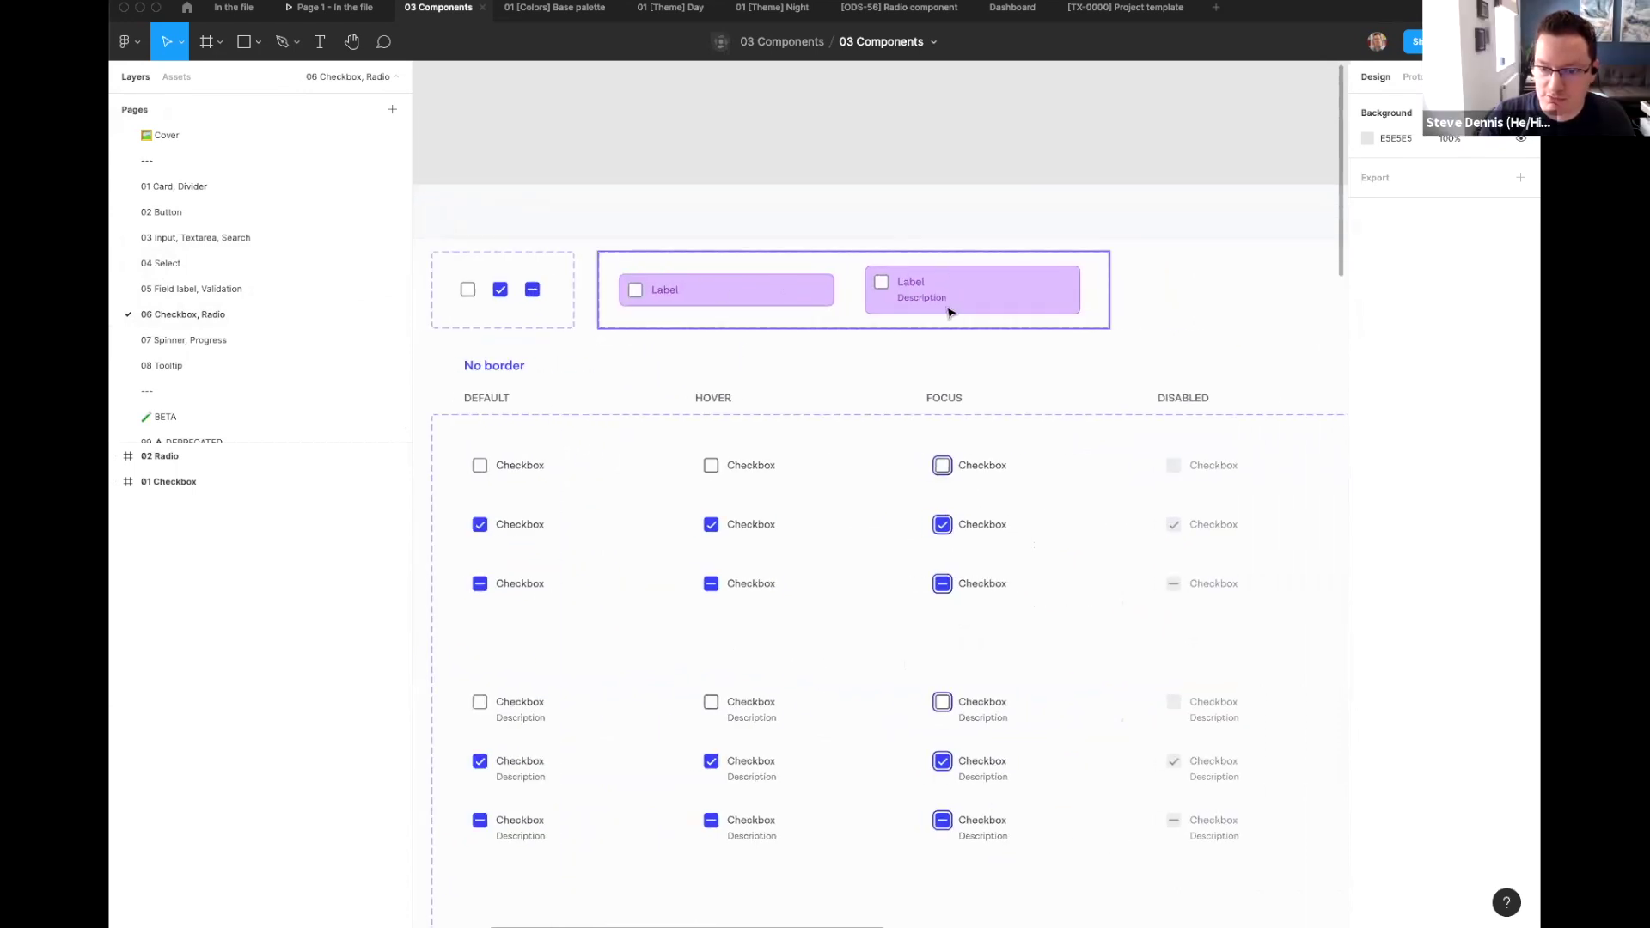
pyautogui.hscroll(-2, 921, 317)
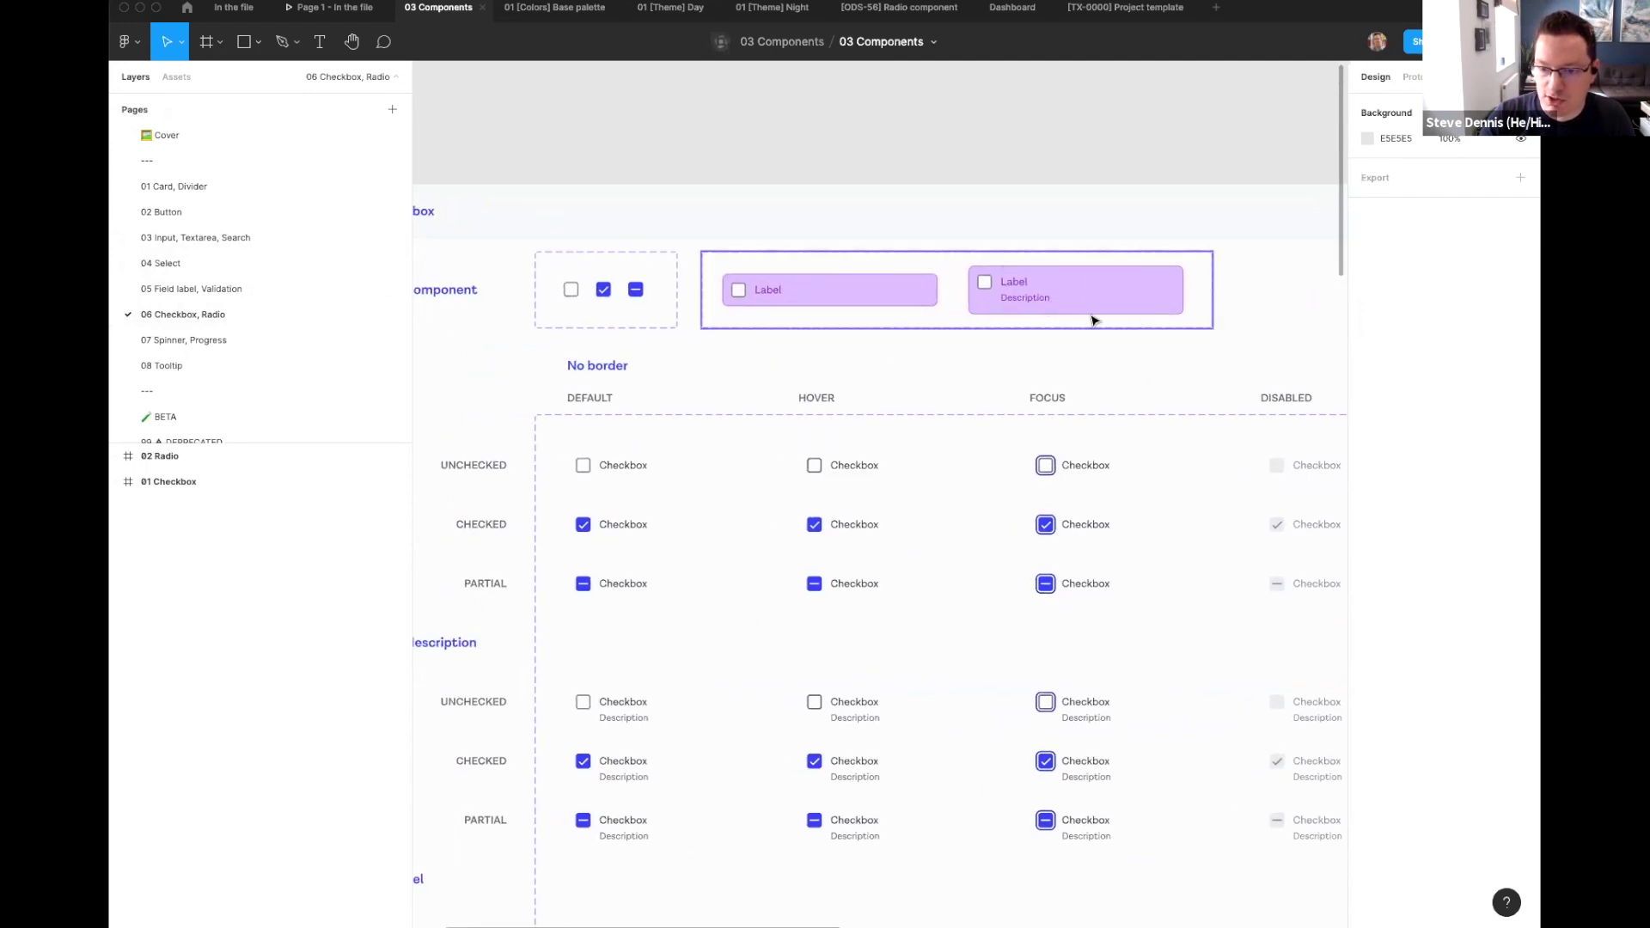
pyautogui.scroll(-3, 599, 327)
pyautogui.hscroll(1, 599, 328)
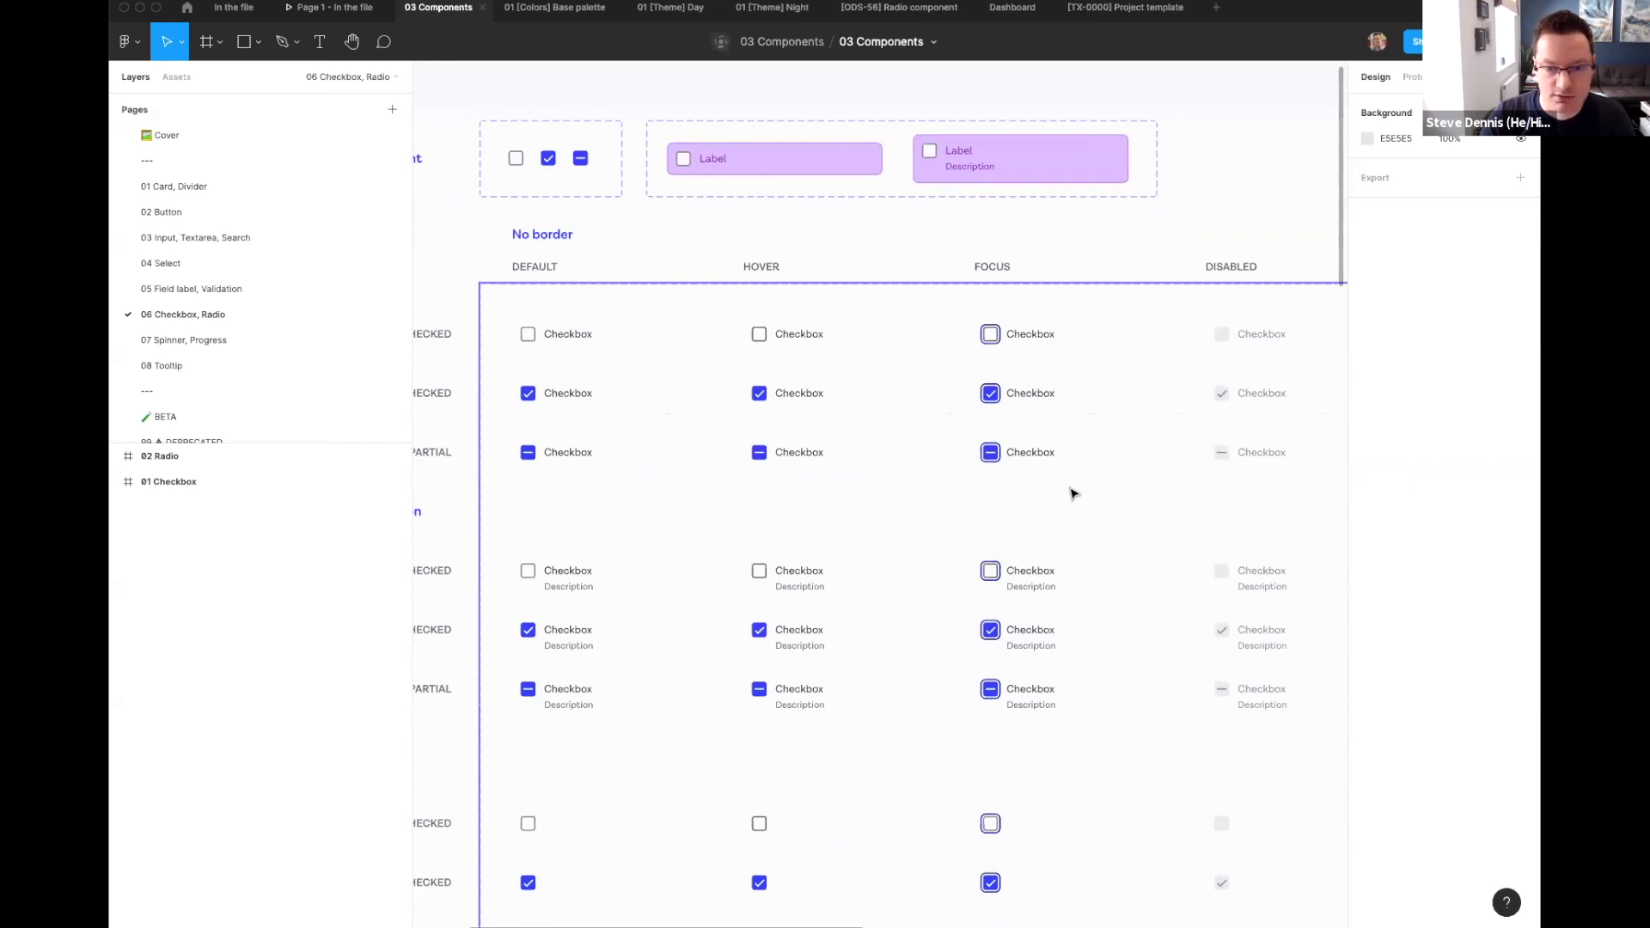
pyautogui.scroll(-2, 1072, 489)
pyautogui.scroll(-1, 1060, 497)
pyautogui.scroll(-2, 1005, 408)
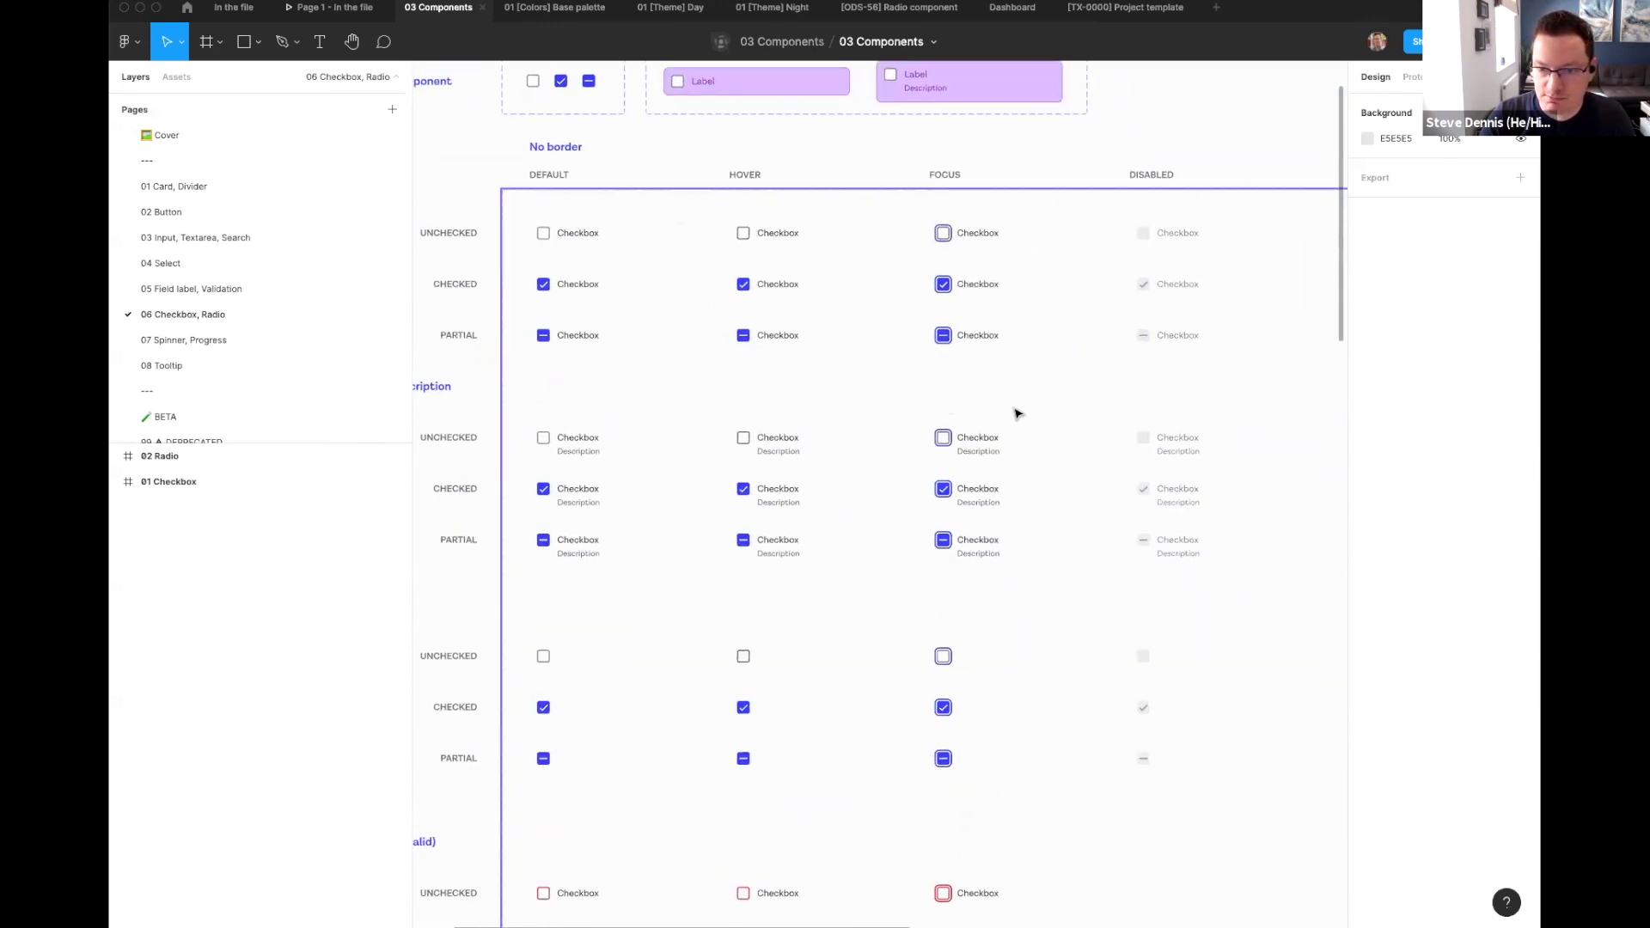
# Step: Place an instance of the unchecked, default, borderless Checkbox with label, 320 × 48, on the empty canvas above the 01 Checkbox frame
pyautogui.scroll(-2, 853, 365)
pyautogui.click(750, 311)
pyautogui.moveTo(749, 310); pyautogui.dragTo(720, 114)
pyautogui.scroll(5, 893, 180)
pyautogui.moveTo(932, 317); pyautogui.dragTo(940, 410)
pyautogui.moveTo(873, 327); pyautogui.dragTo(895, 267)
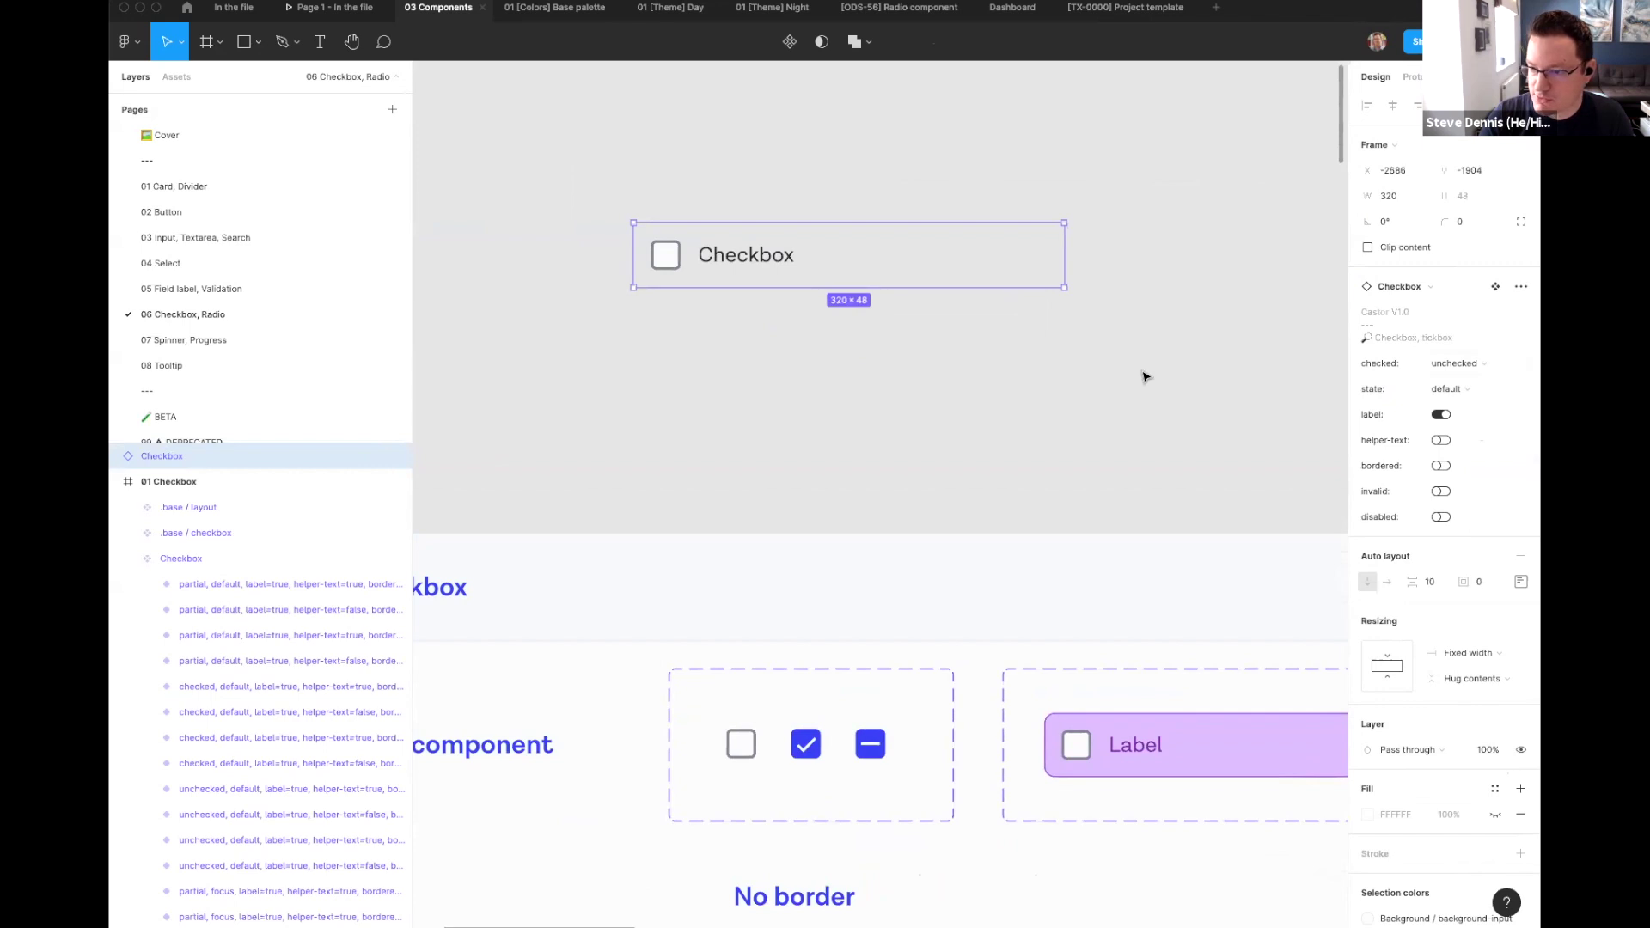
# Step: Set the Checkbox instance's checked property to checked and return it to unchecked
pyautogui.click(1481, 375)
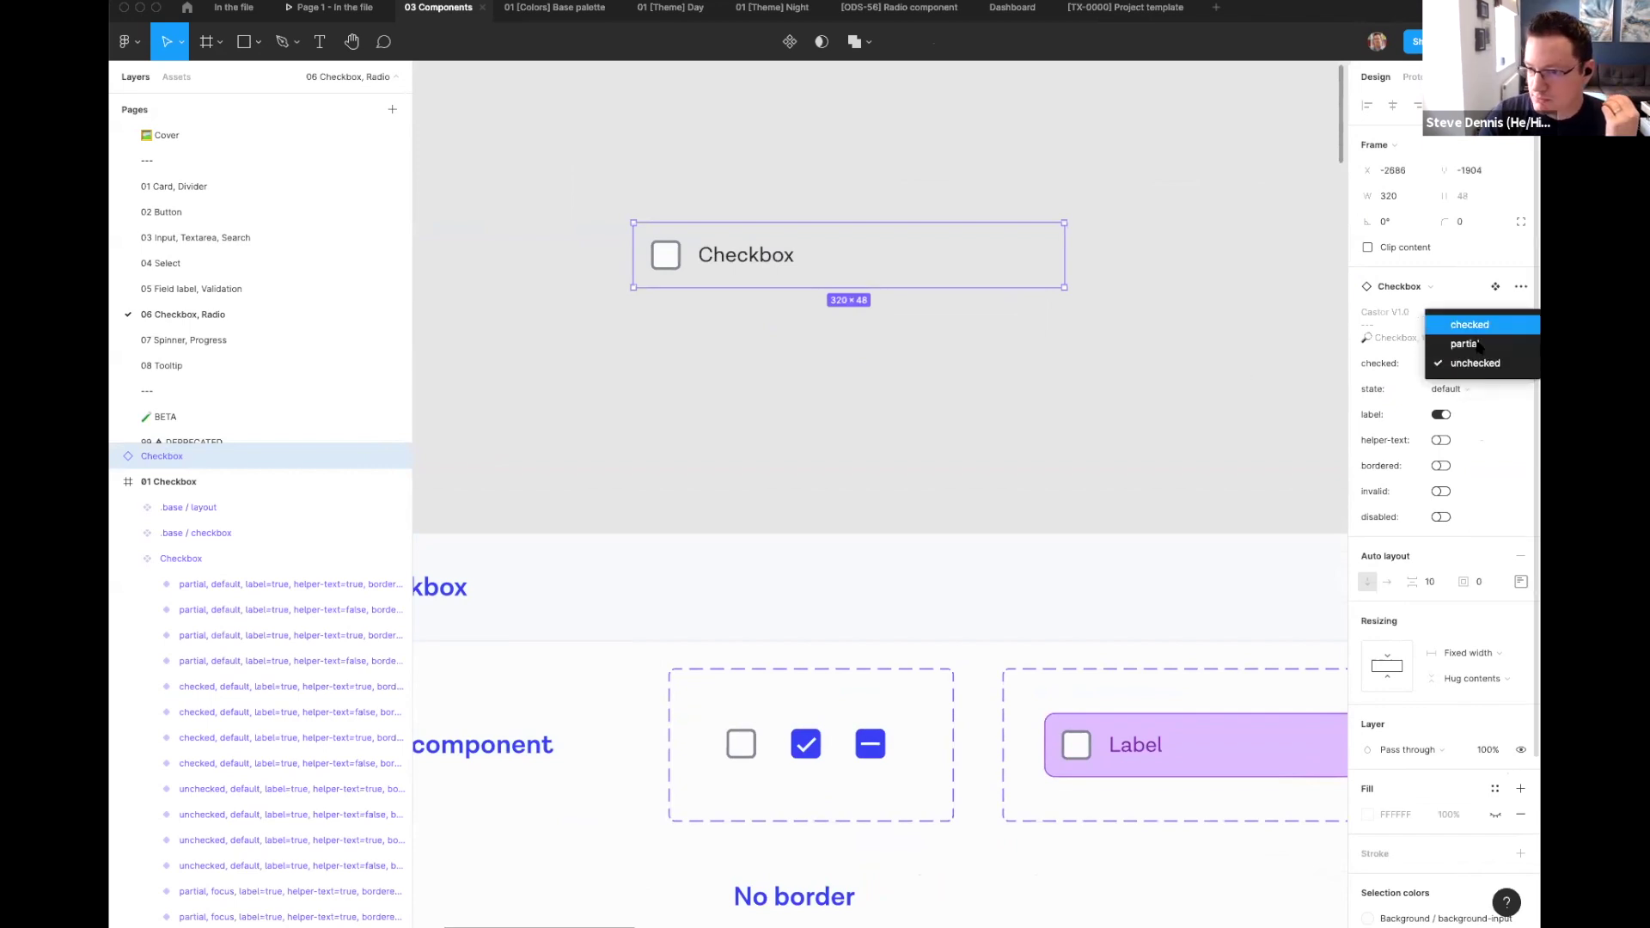
pyautogui.click(1480, 329)
pyautogui.click(1468, 364)
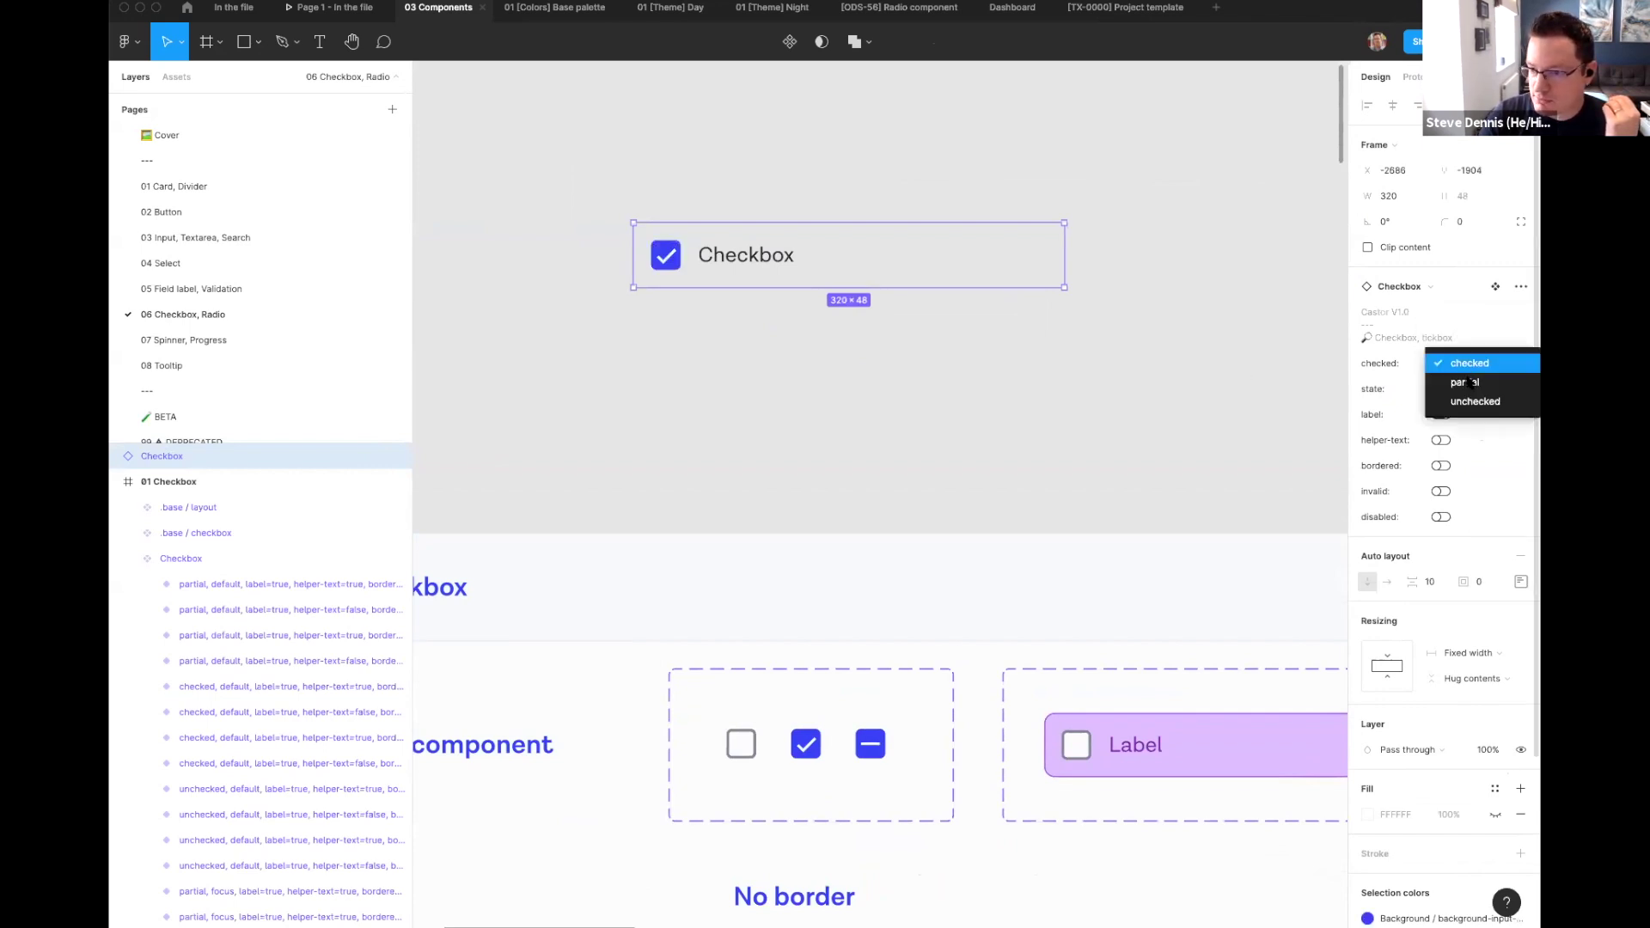
pyautogui.click(1472, 400)
# Step: Cycle the Checkbox instance's state property through hover and focus, and return it to default
pyautogui.click(1458, 389)
pyautogui.click(1457, 388)
pyautogui.click(1457, 389)
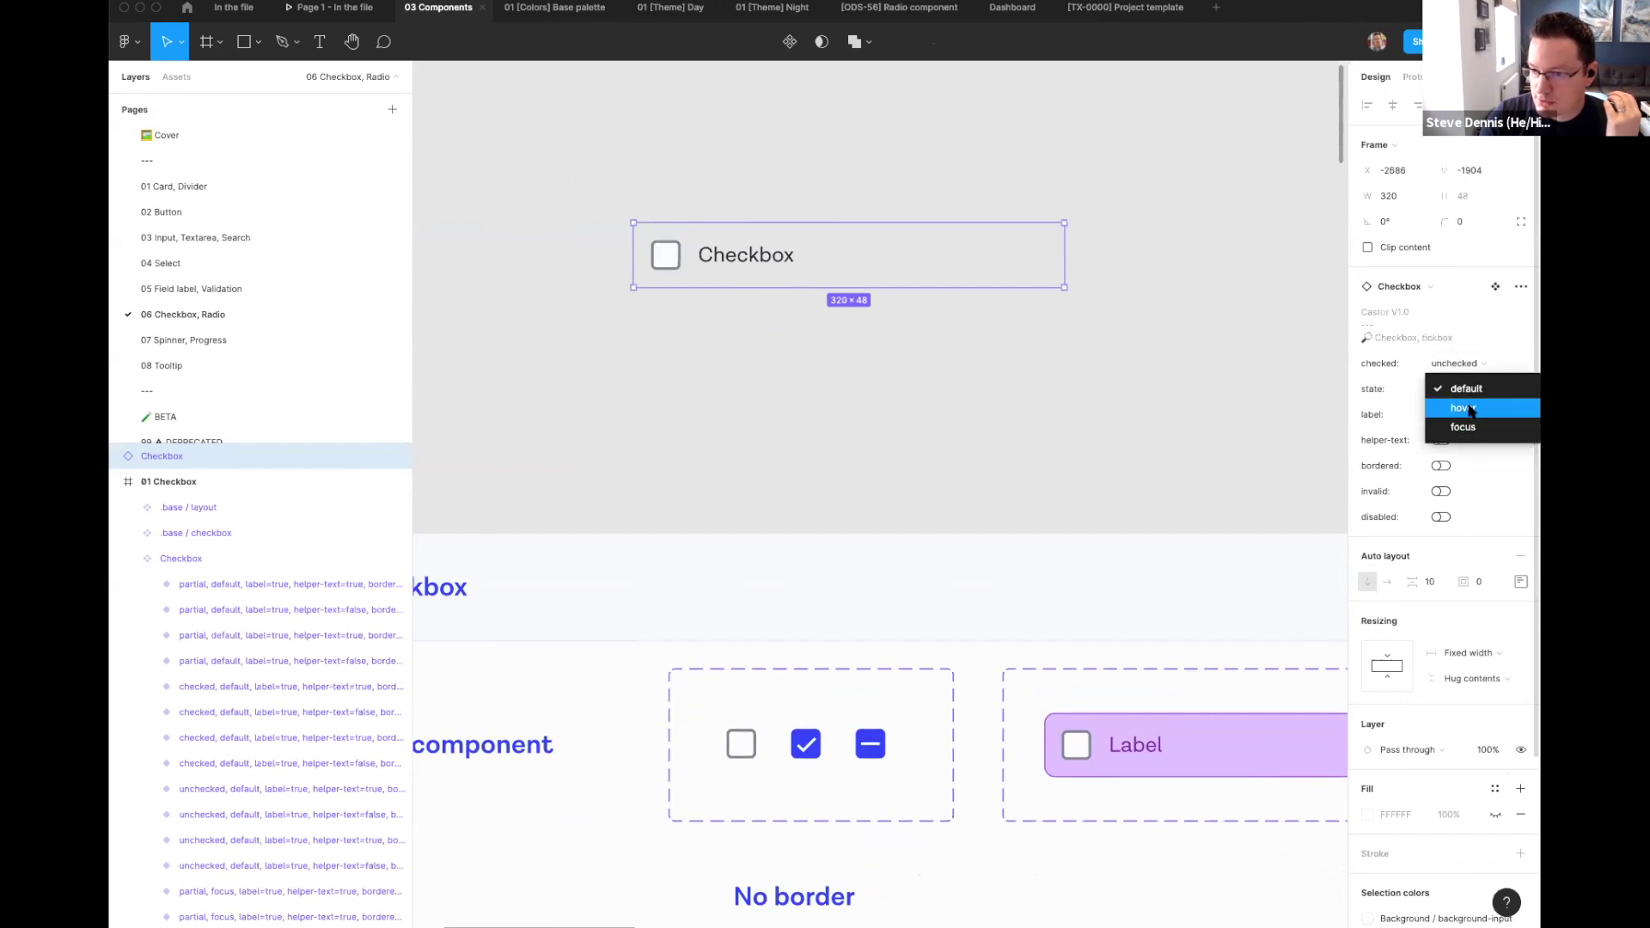
pyautogui.click(1465, 408)
pyautogui.click(1464, 389)
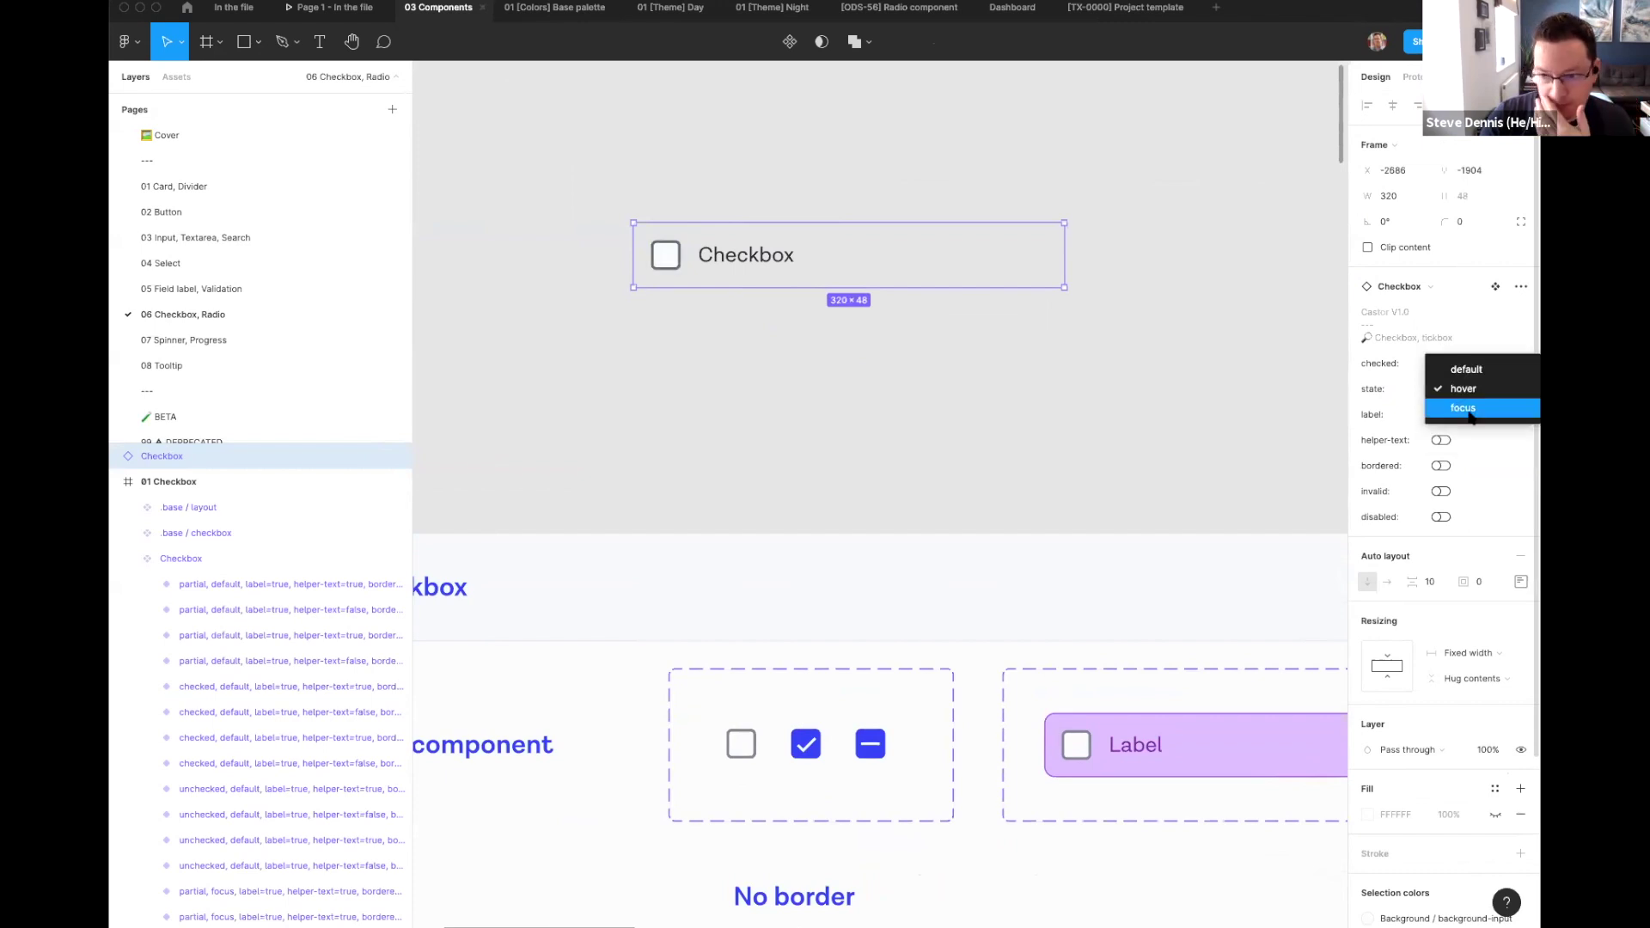
pyautogui.click(1465, 408)
pyautogui.click(1468, 394)
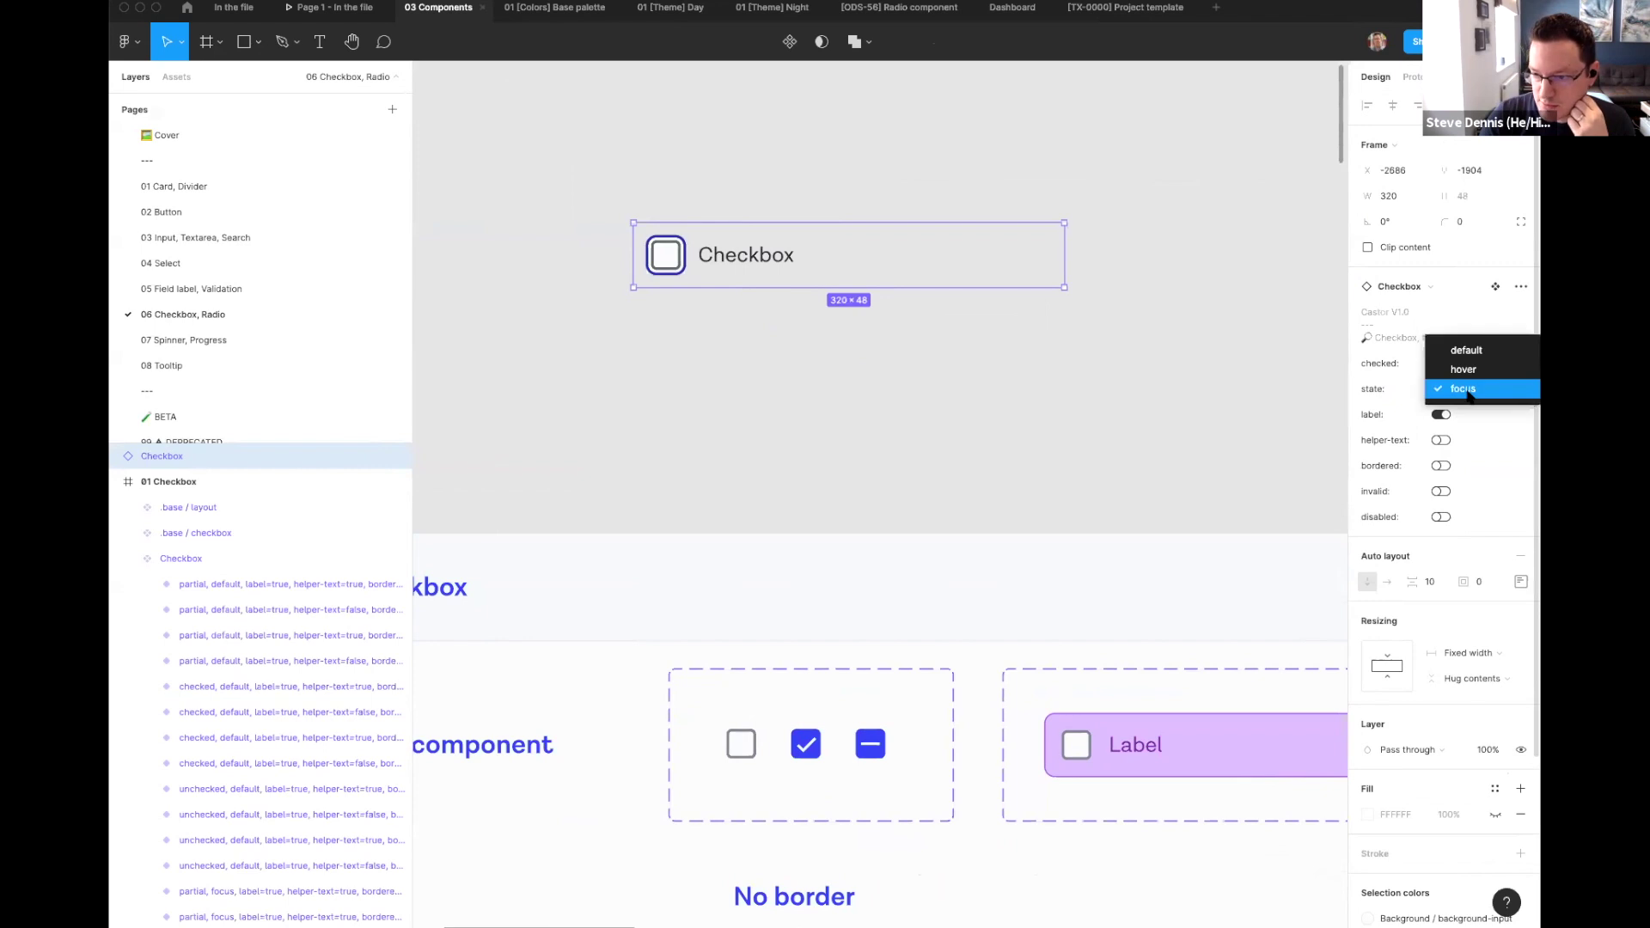
pyautogui.click(1468, 355)
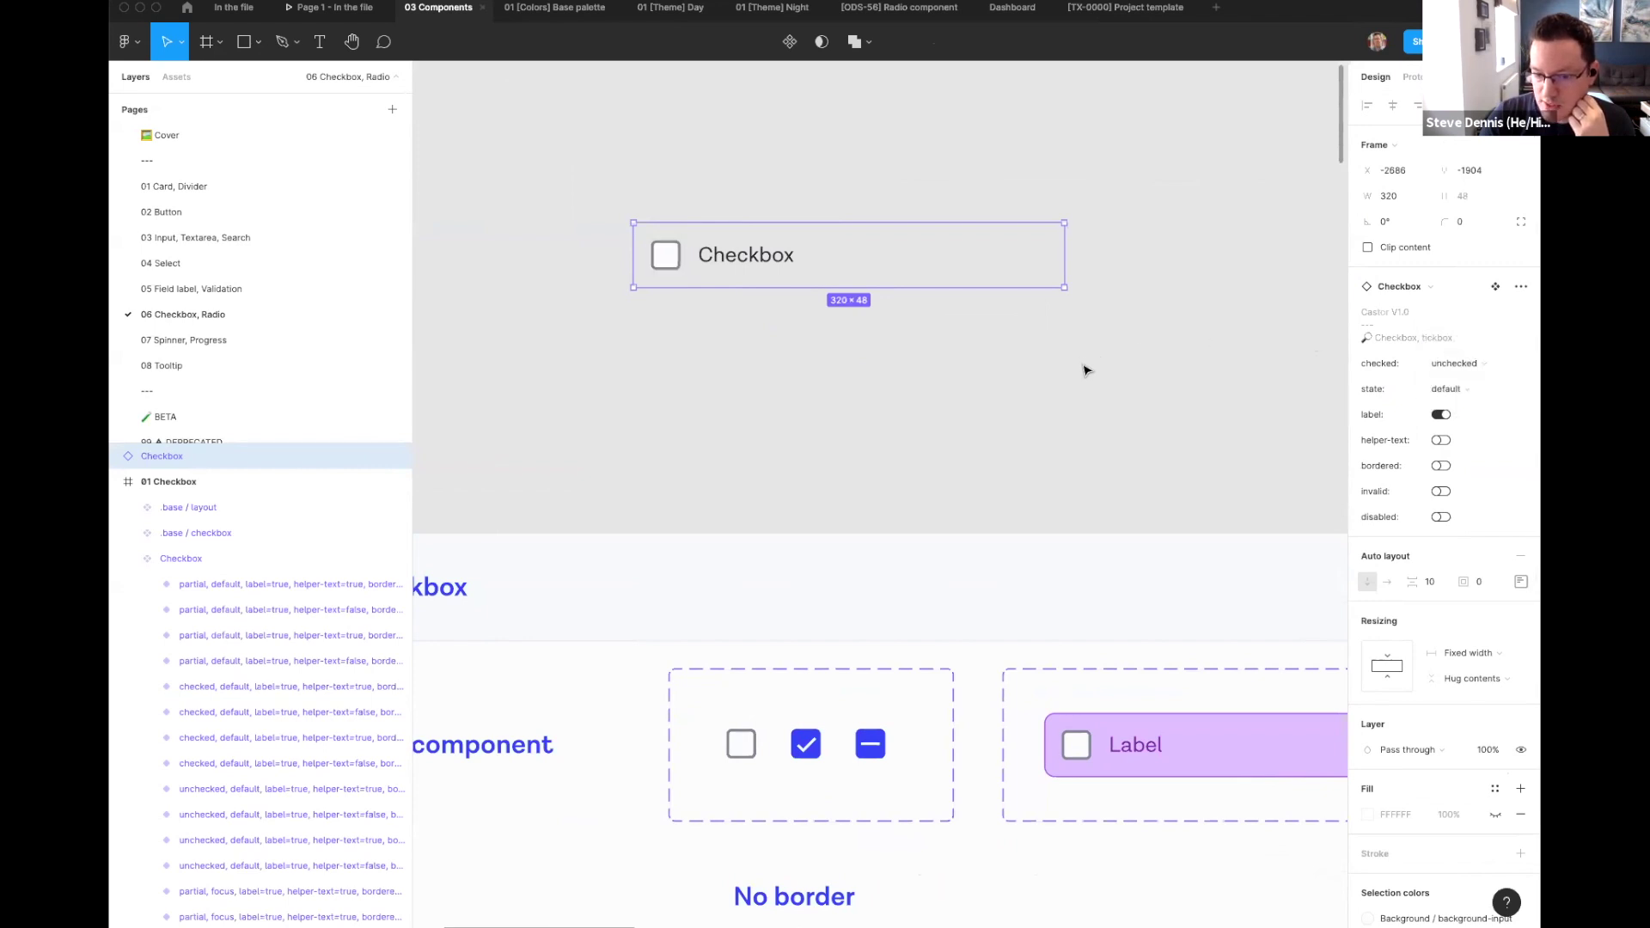
# Step: Enable helper-text and bordered on the Checkbox instance, and draw a white frame about 469 × 190 around it
pyautogui.click(1442, 441)
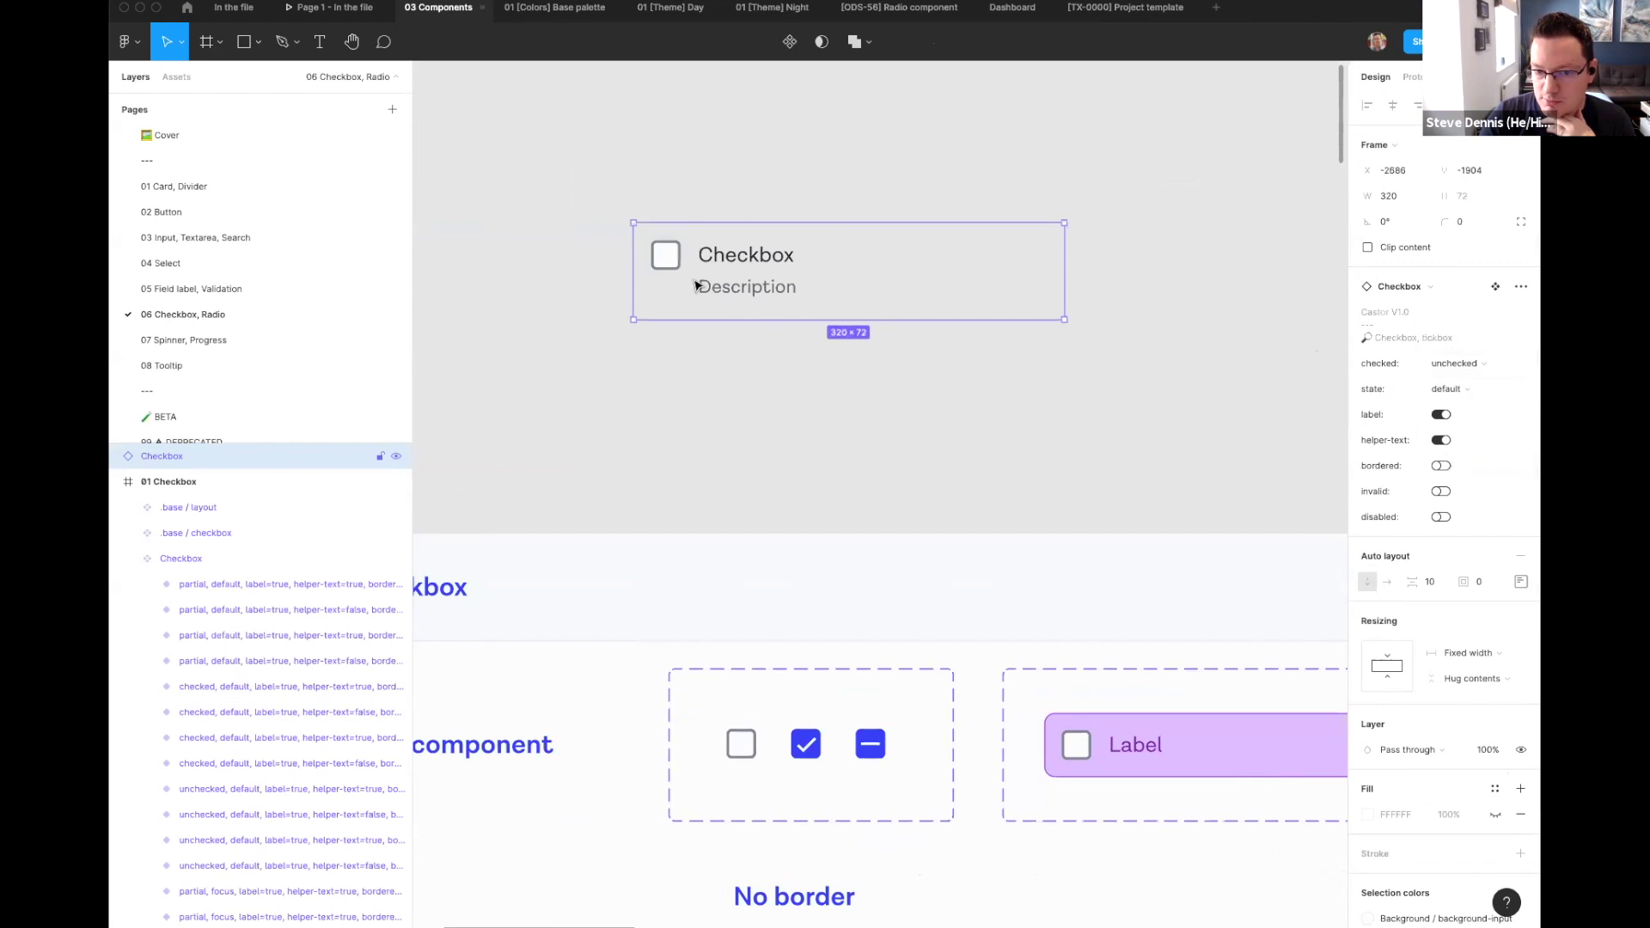
pyautogui.click(1441, 467)
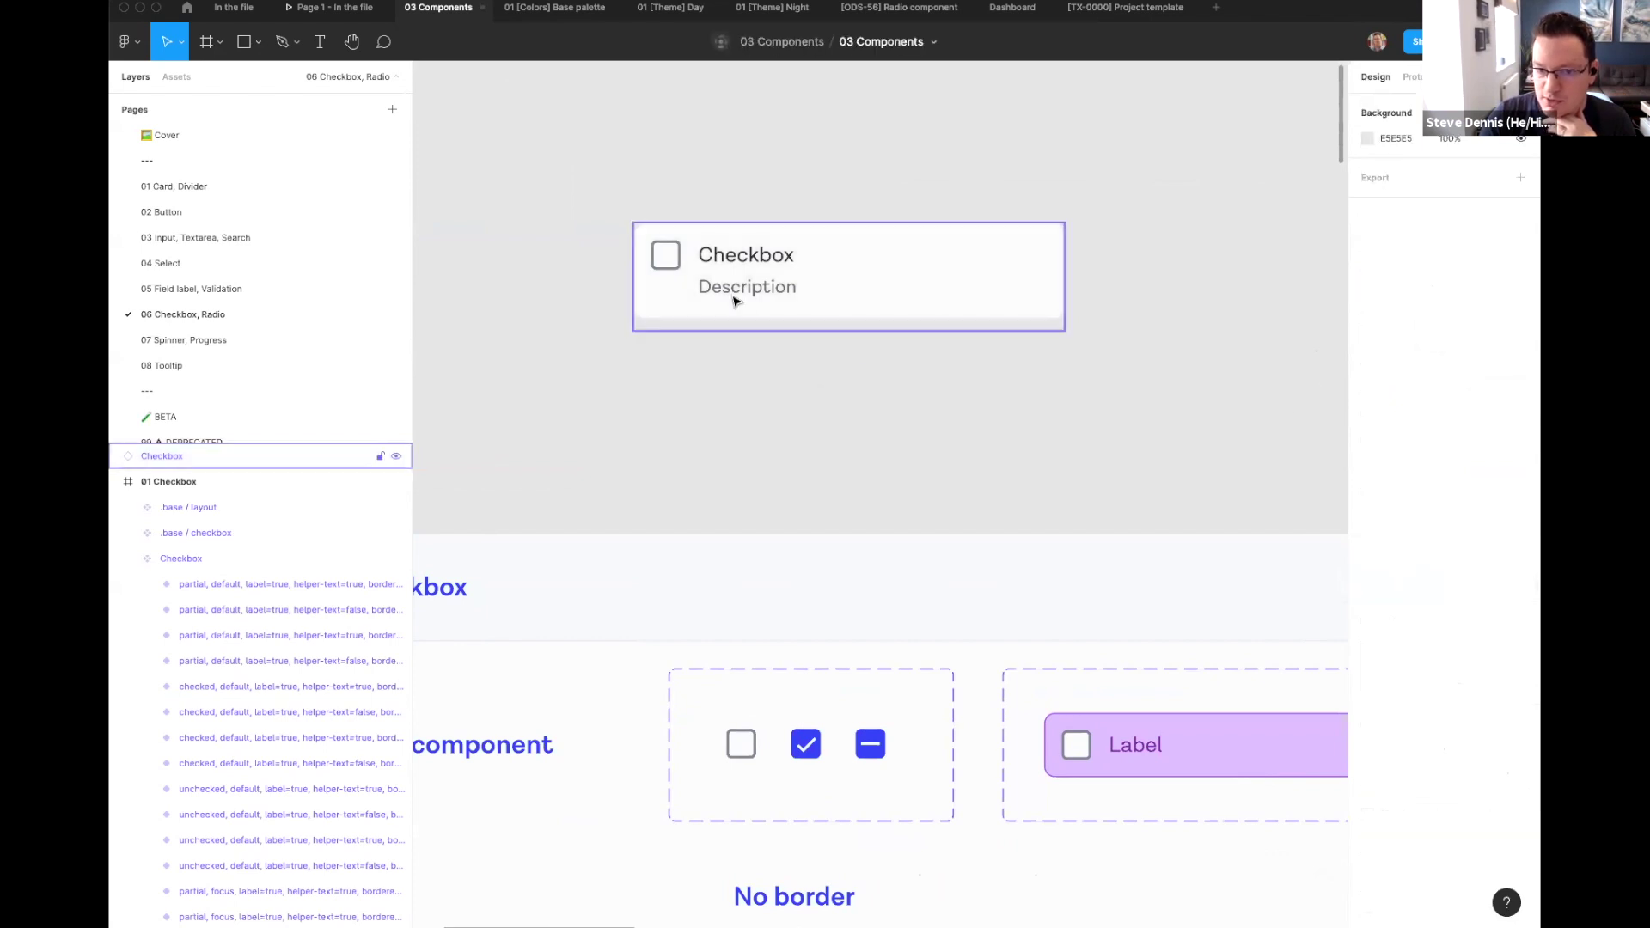
pyautogui.press('f')
pyautogui.moveTo(583, 172); pyautogui.dragTo(1213, 428)
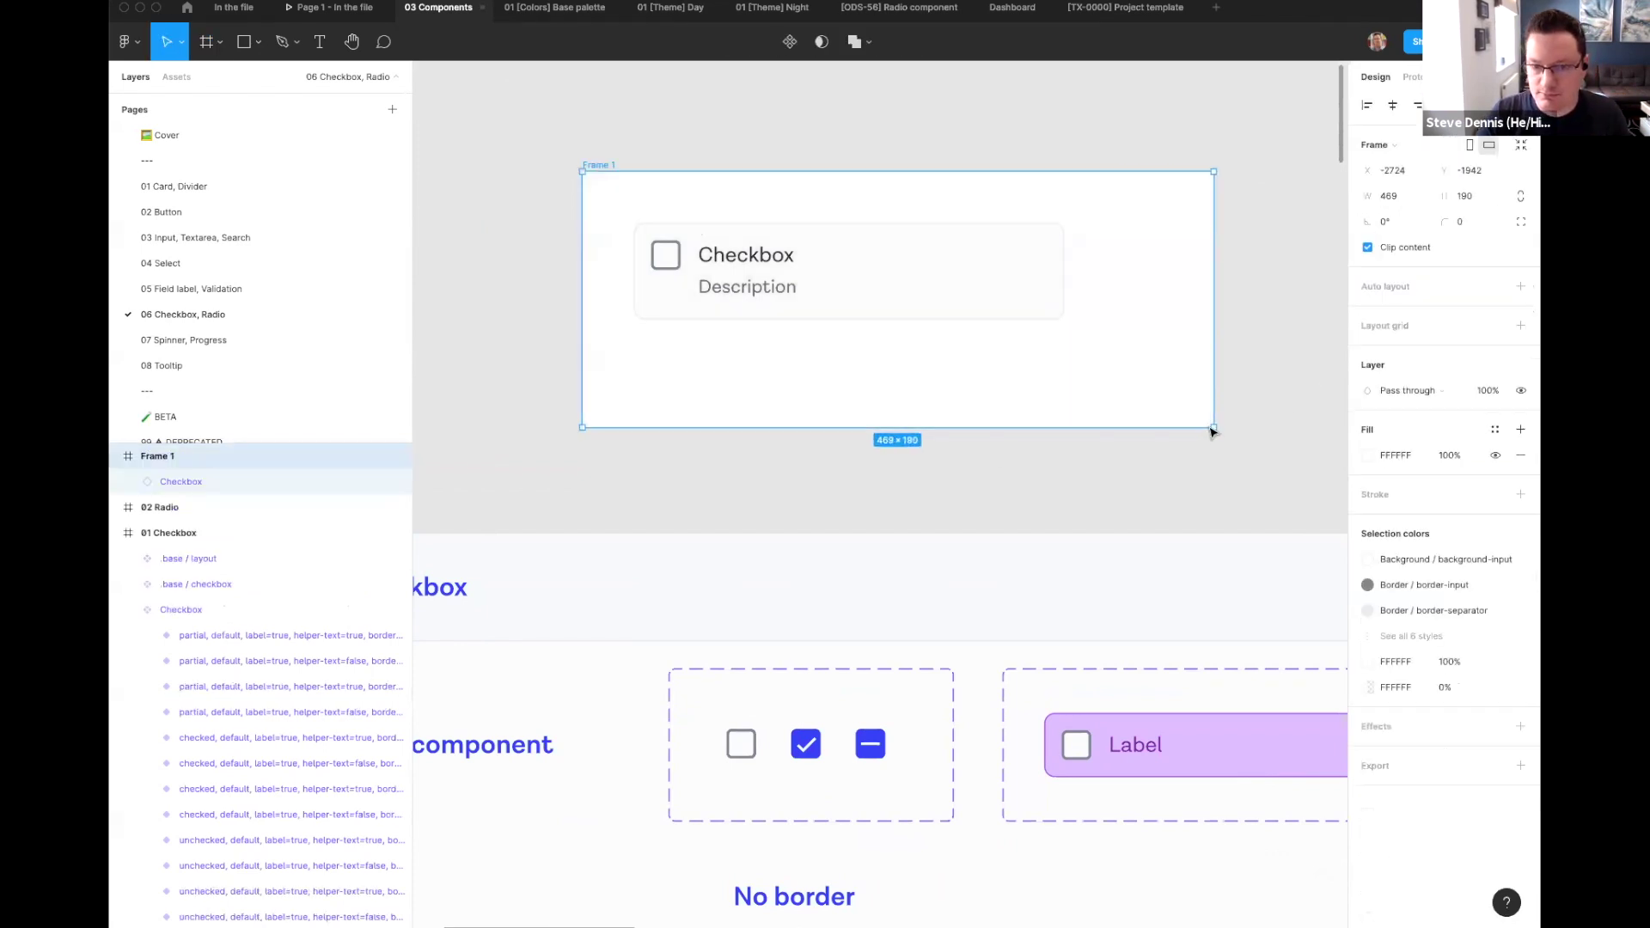
# Step: Switch the bordered Checkbox inside the white frame to checked, and set it back to unchecked
pyautogui.click(740, 287)
pyautogui.click(1455, 363)
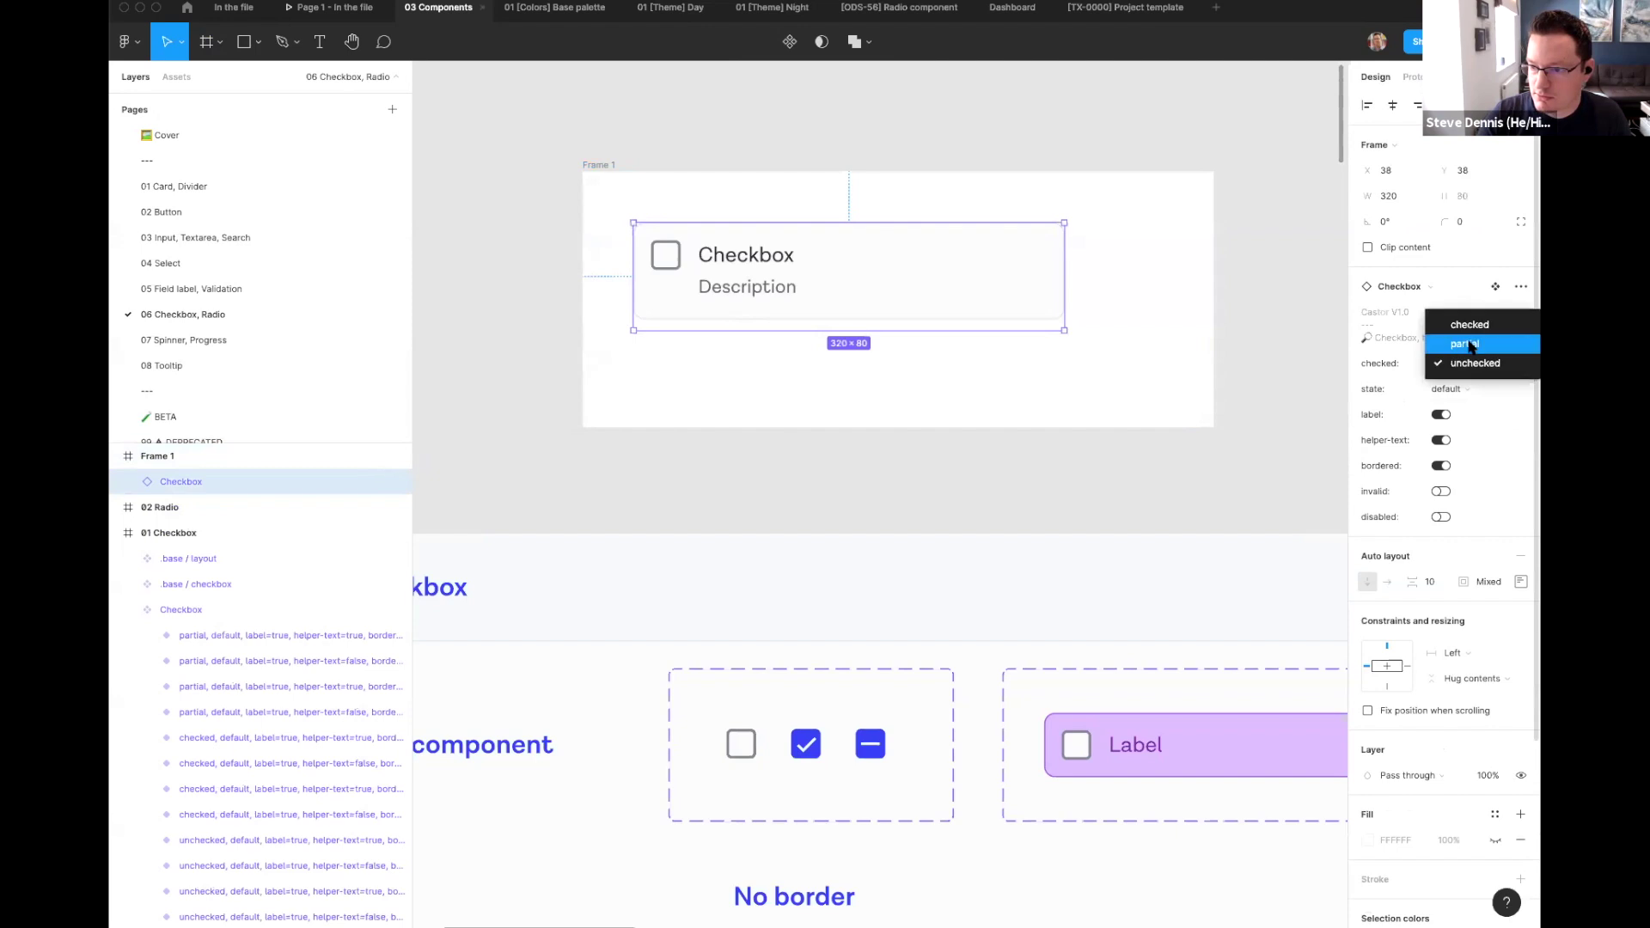
pyautogui.click(1470, 328)
pyautogui.click(843, 495)
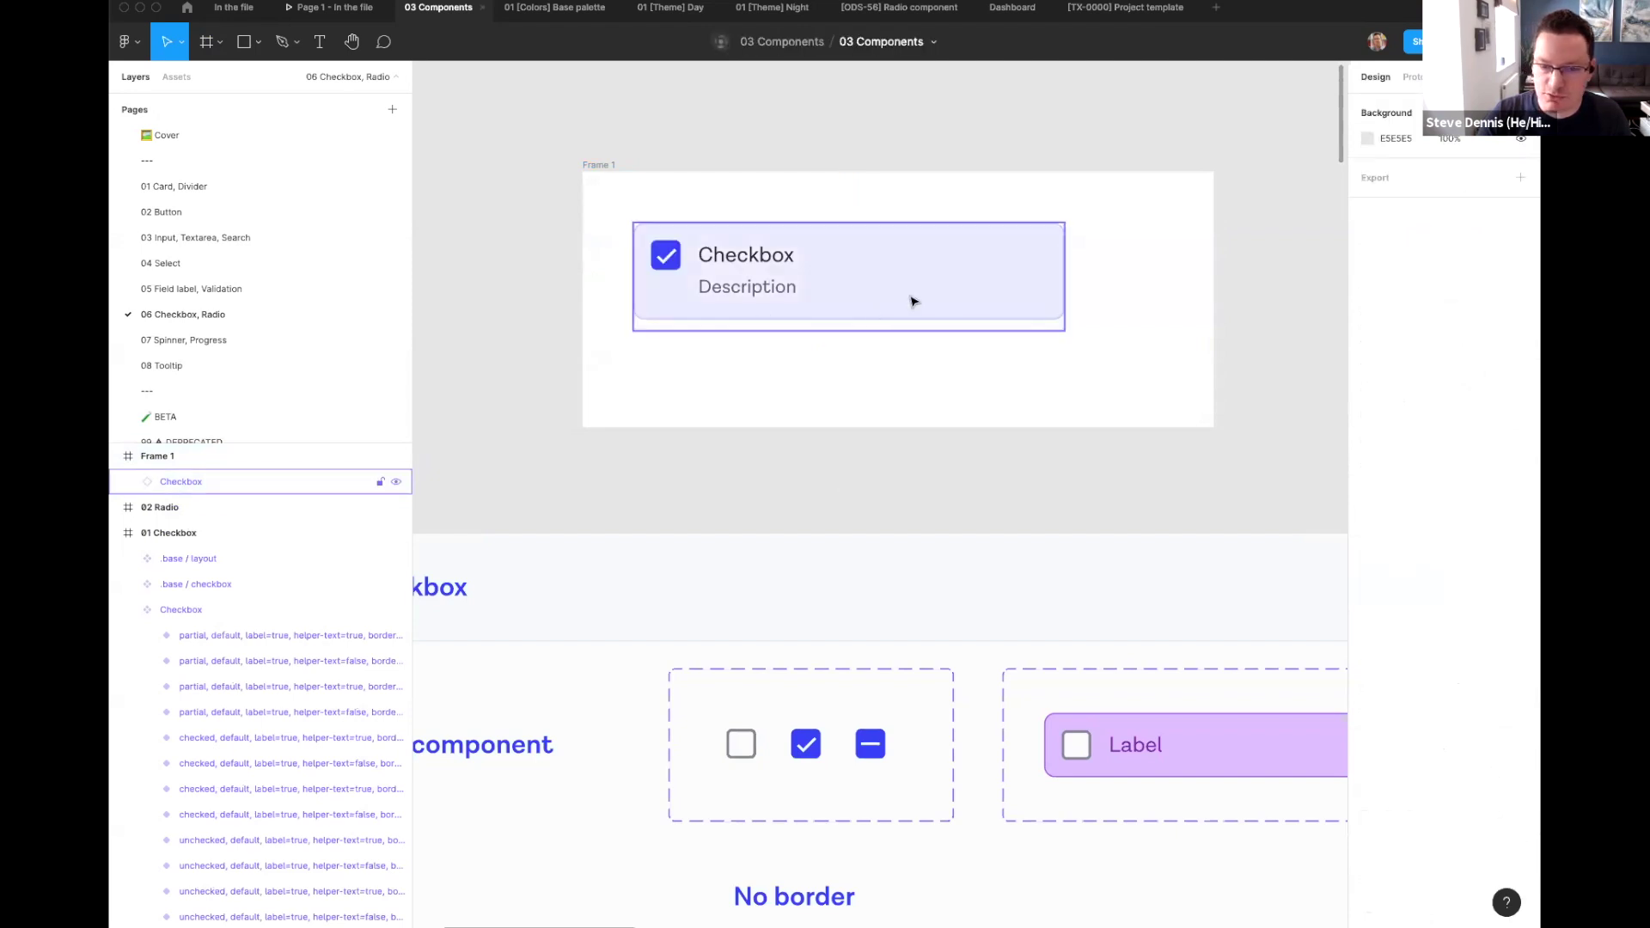
pyautogui.click(858, 276)
pyautogui.click(1470, 364)
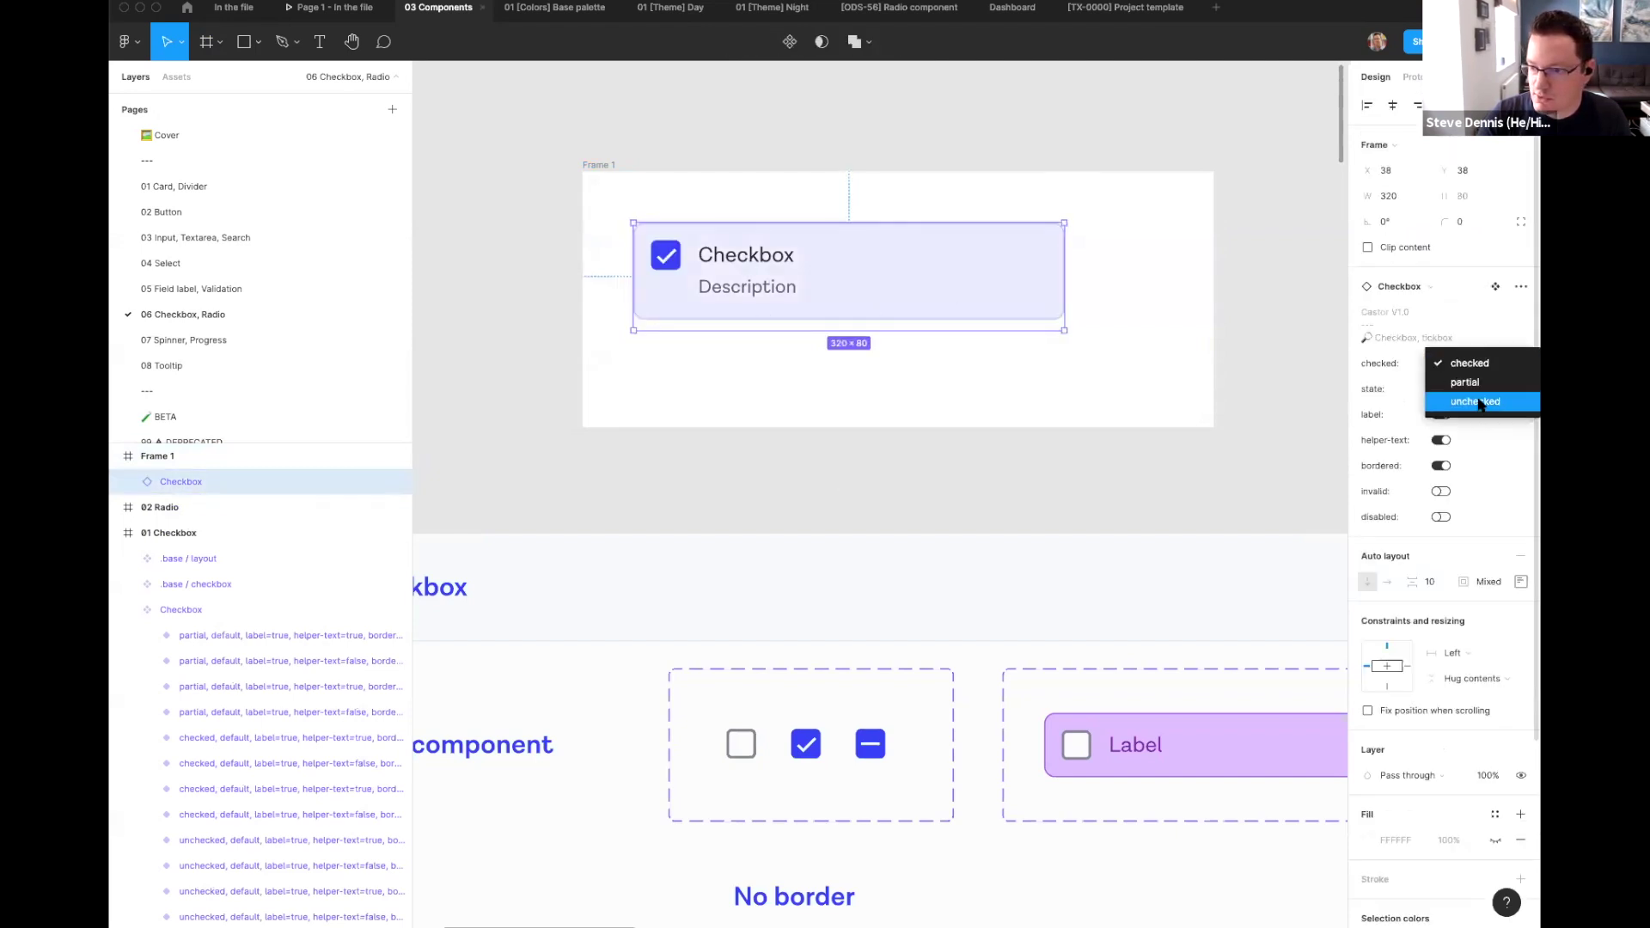
pyautogui.click(1479, 403)
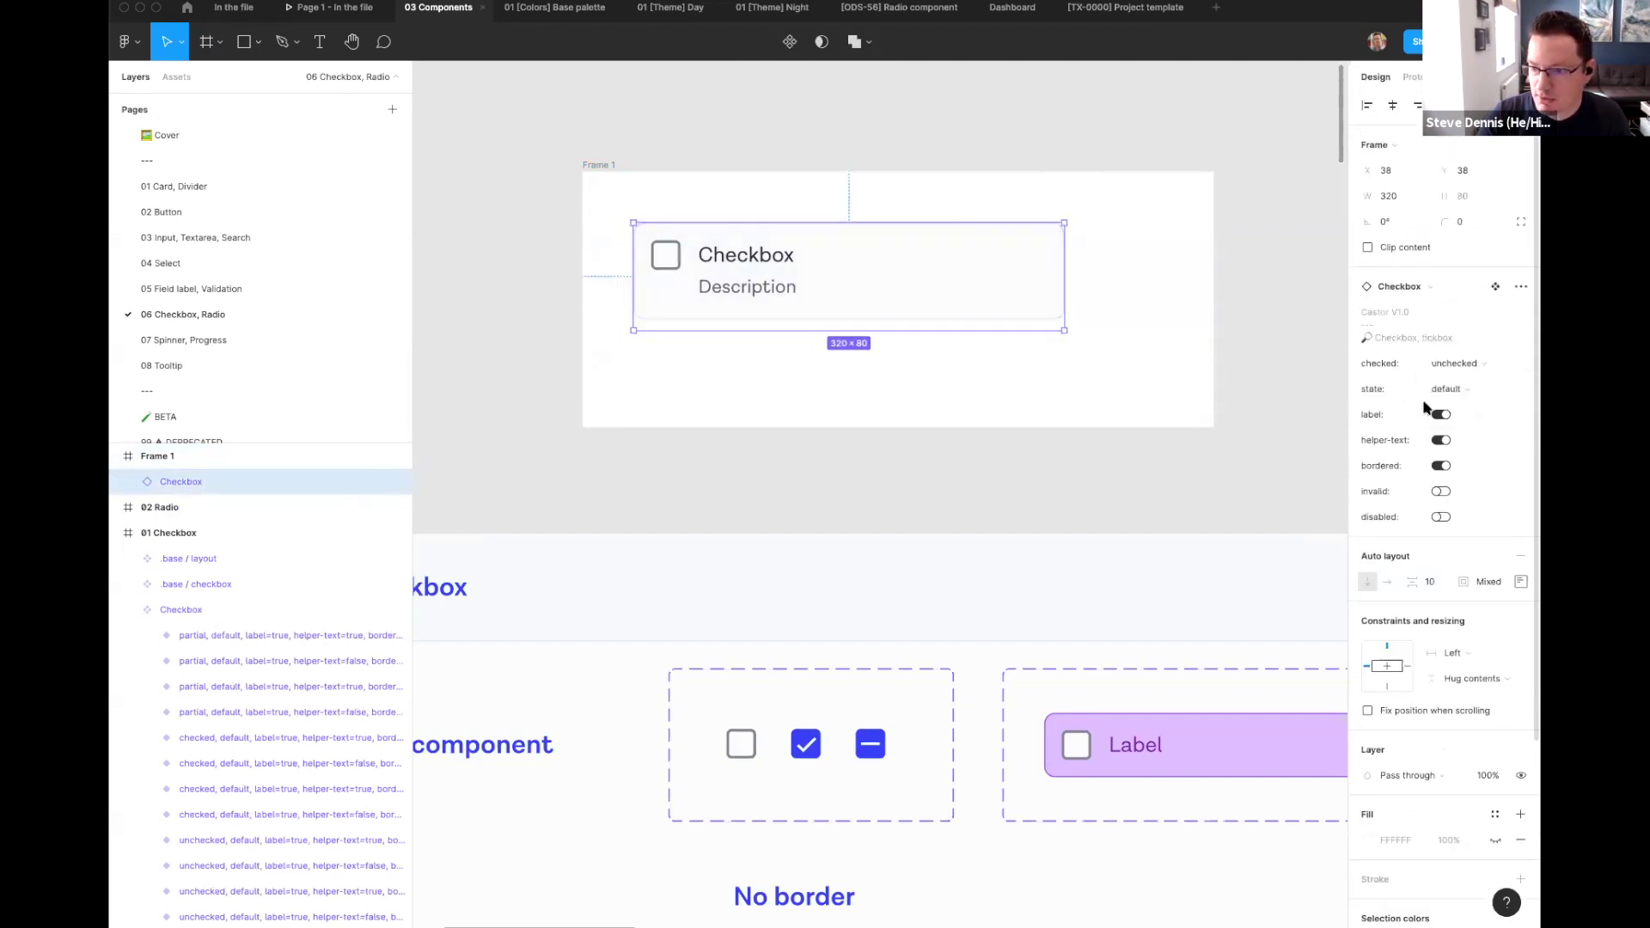
# Step: Turn the bordered Checkbox's disabled property on and off, and do the same with its invalid property
pyautogui.click(1441, 518)
pyautogui.click(1441, 517)
pyautogui.click(1441, 492)
pyautogui.click(1440, 491)
pyautogui.click(550, 388)
# Step: Delete the Checkbox instance and the white frame above the 01 Checkbox frame
pyautogui.click(720, 281)
pyautogui.press('Delete')
pyautogui.click(607, 166)
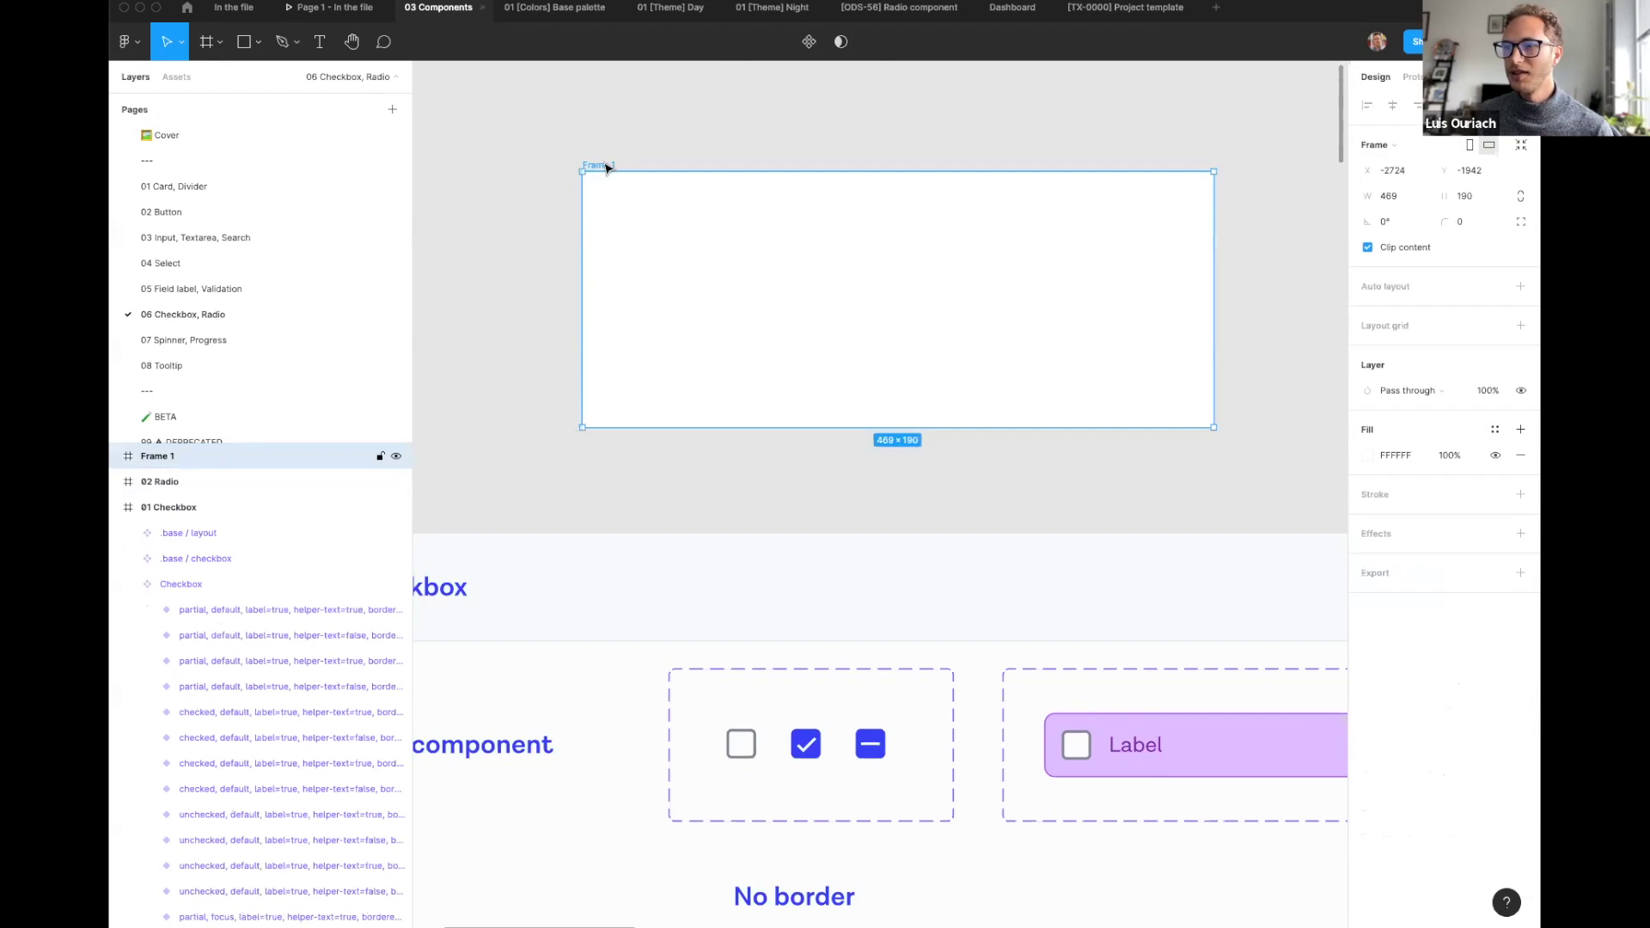
pyautogui.press('Delete')
# Step: Examine the complete Checkbox variant grid in the 01 Checkbox frame, including the bordered and invalid variants
pyautogui.hotkey('shift', '1')
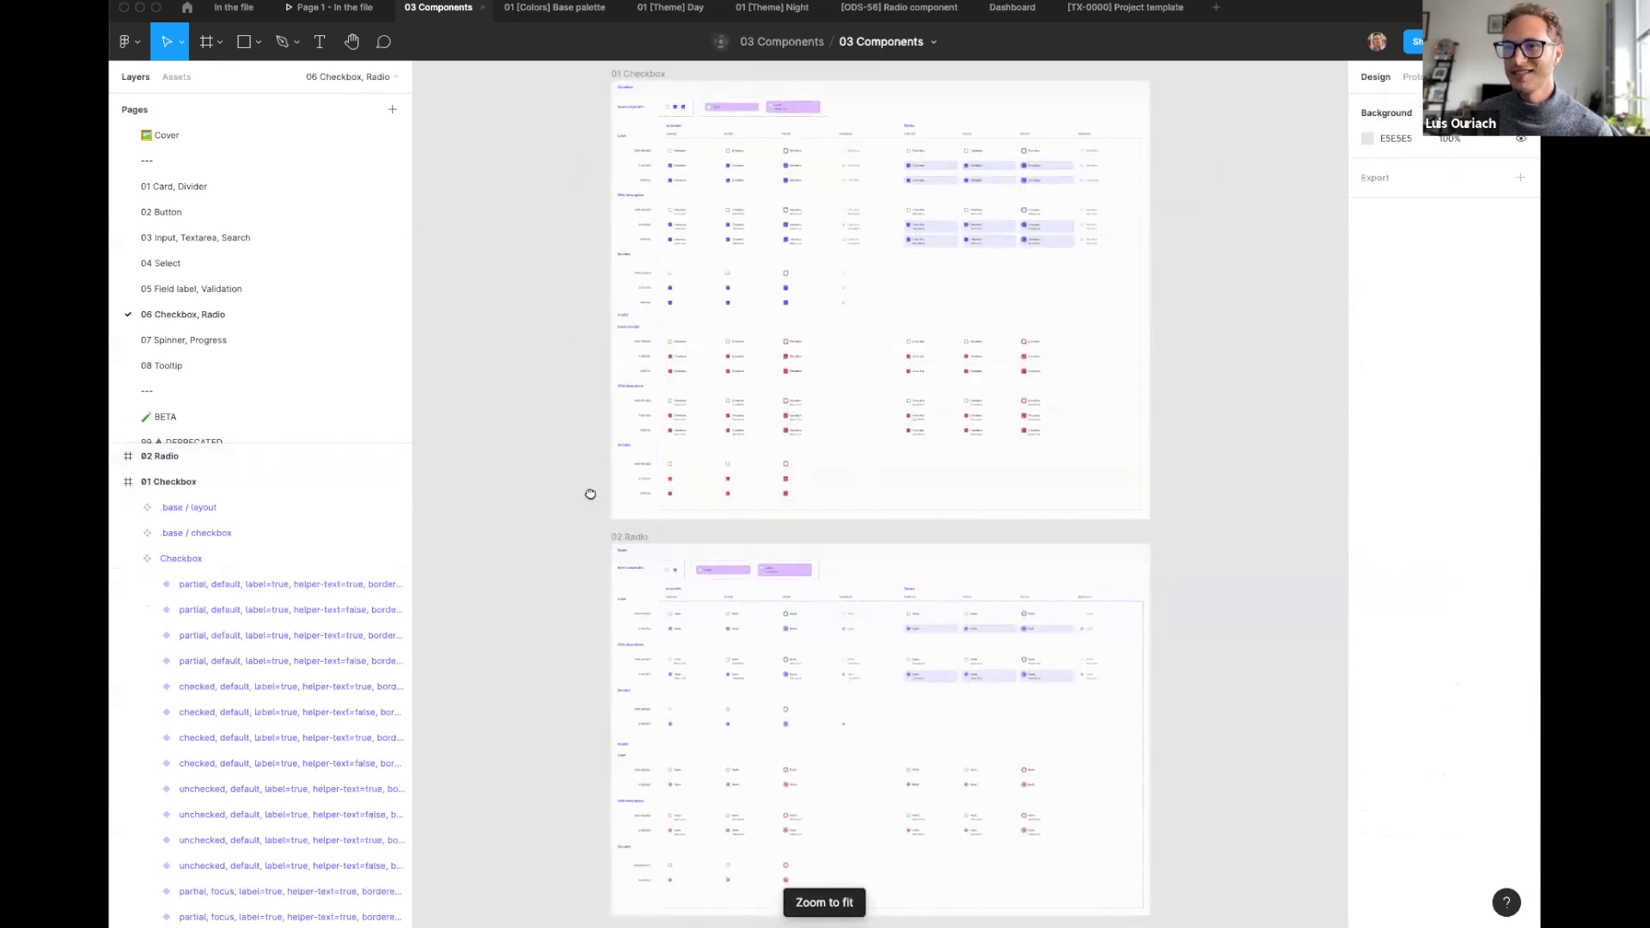
pyautogui.moveTo(589, 489); pyautogui.dragTo(497, 414)
pyautogui.scroll(5, 467, 368)
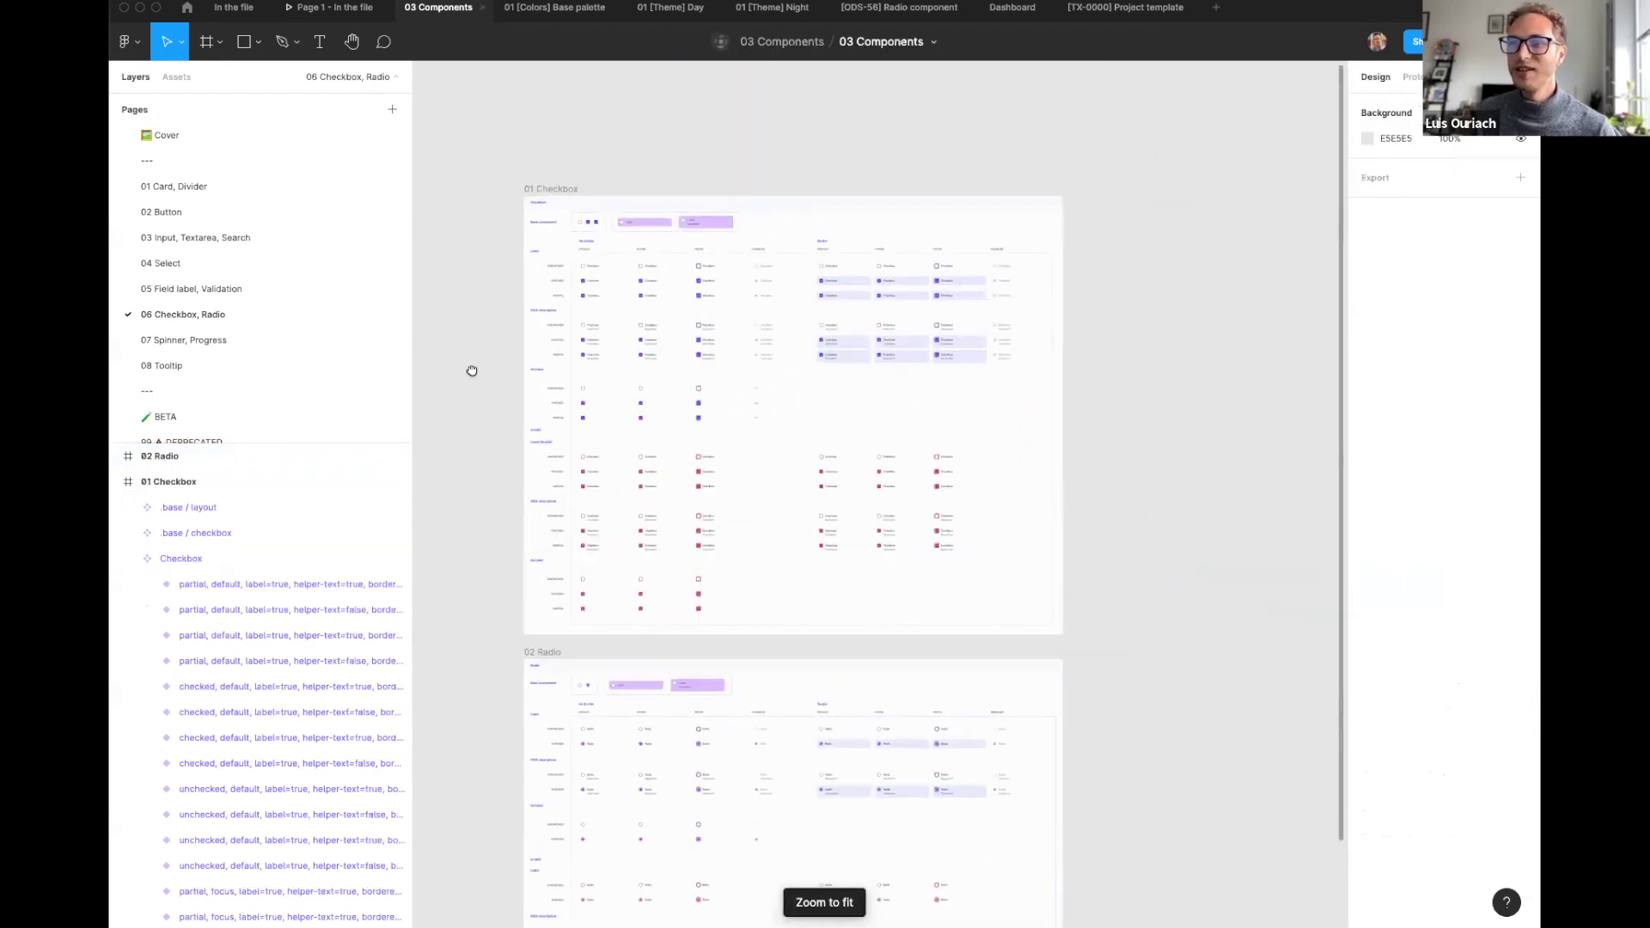
pyautogui.click(665, 366)
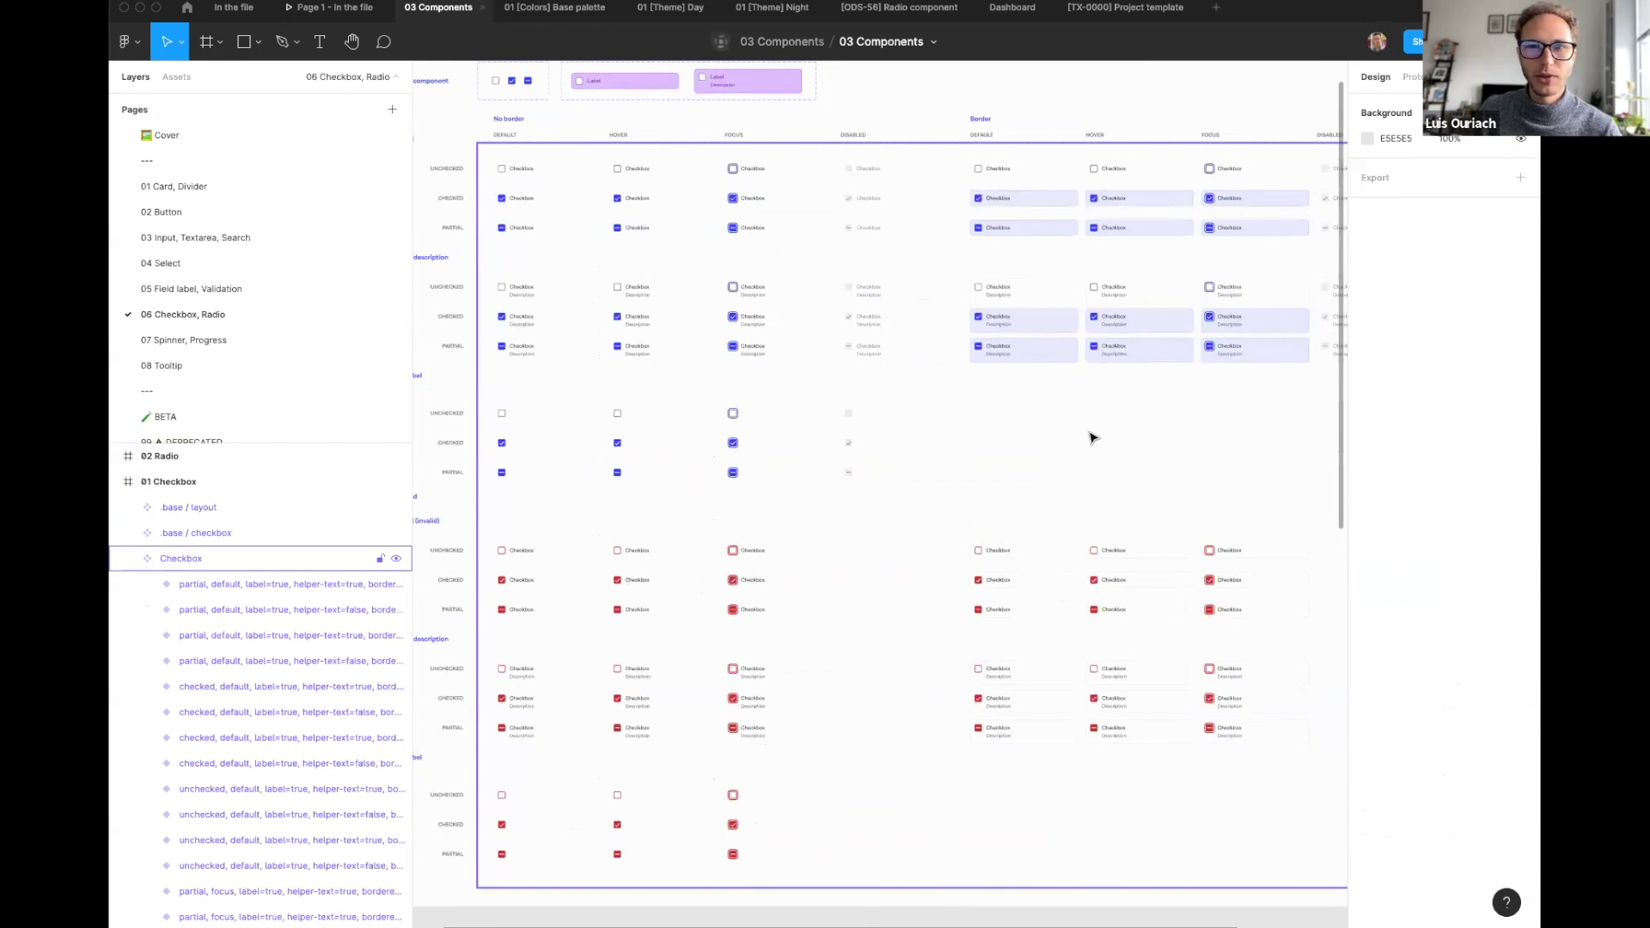
# Step: Look through the Button, Input, Select and Field label pages, and return to the 06 Checkbox, Radio page
pyautogui.hotkey('shift', '1')
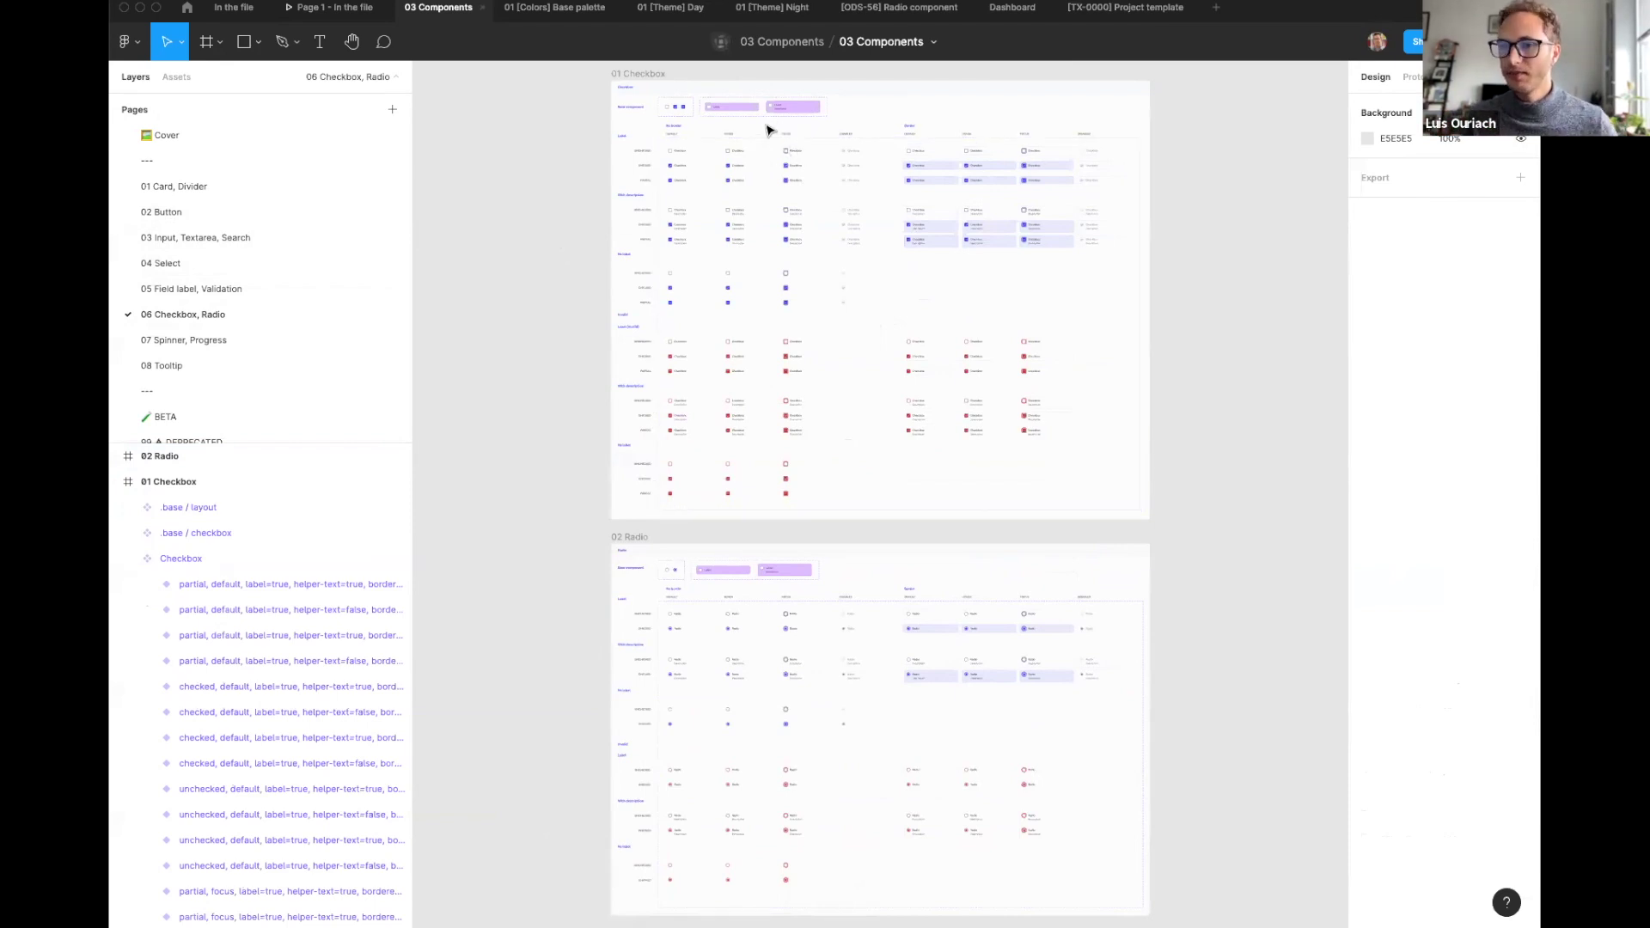
pyautogui.scroll(3, 767, 129)
pyautogui.hotkey('shift', '1')
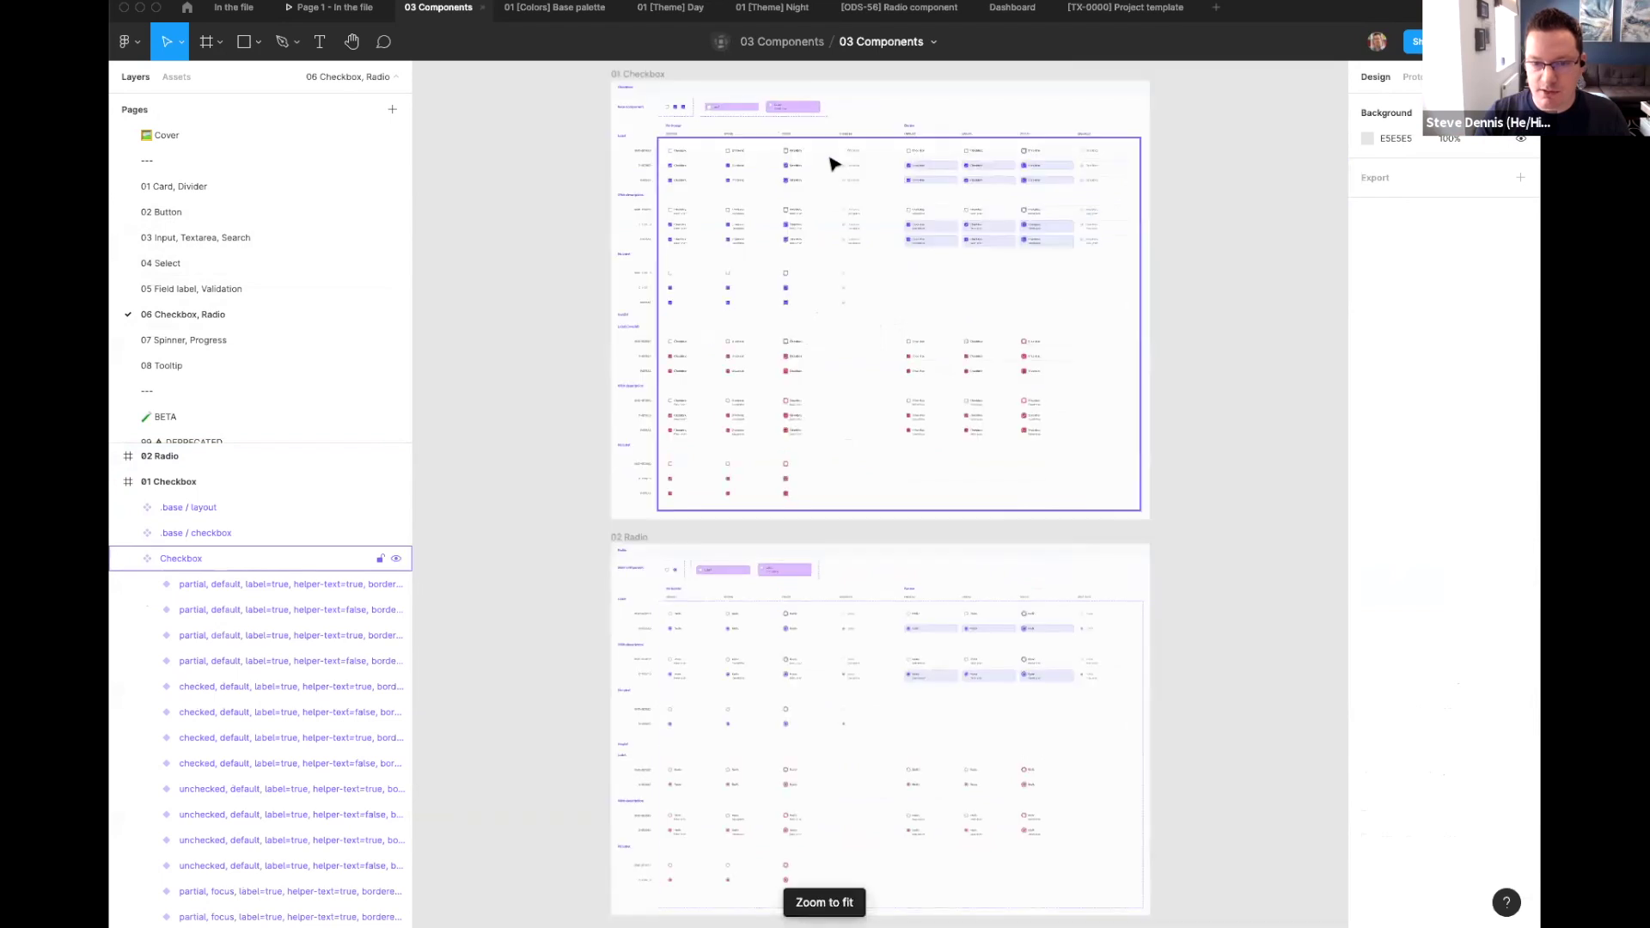
pyautogui.click(179, 215)
pyautogui.click(189, 241)
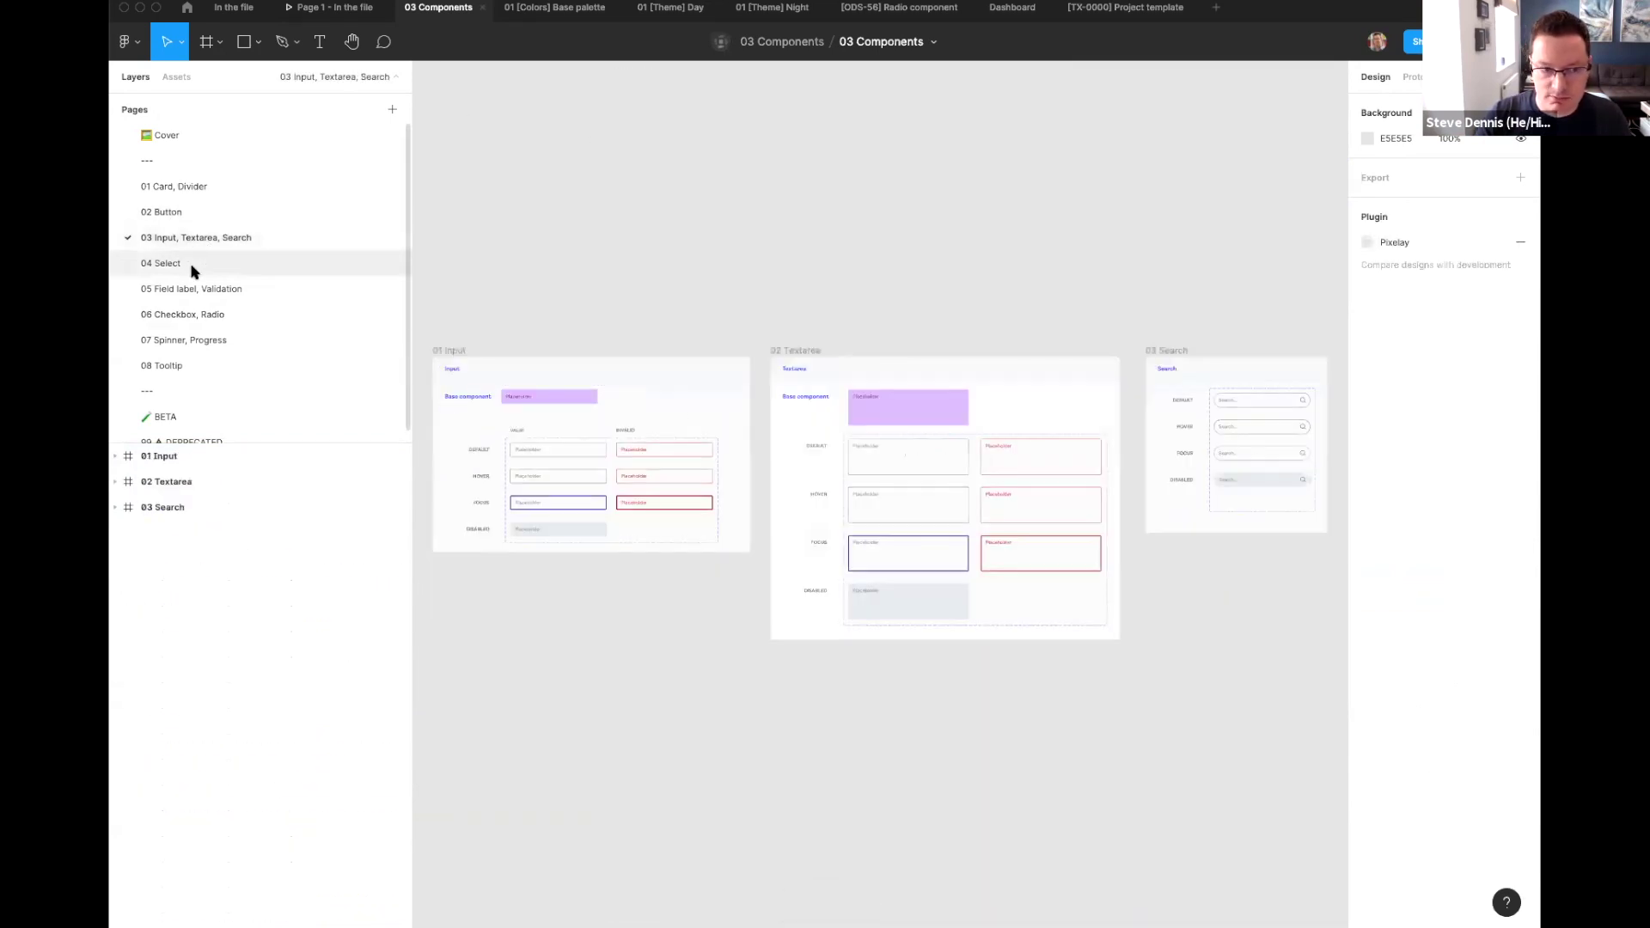
pyautogui.click(191, 266)
pyautogui.click(201, 288)
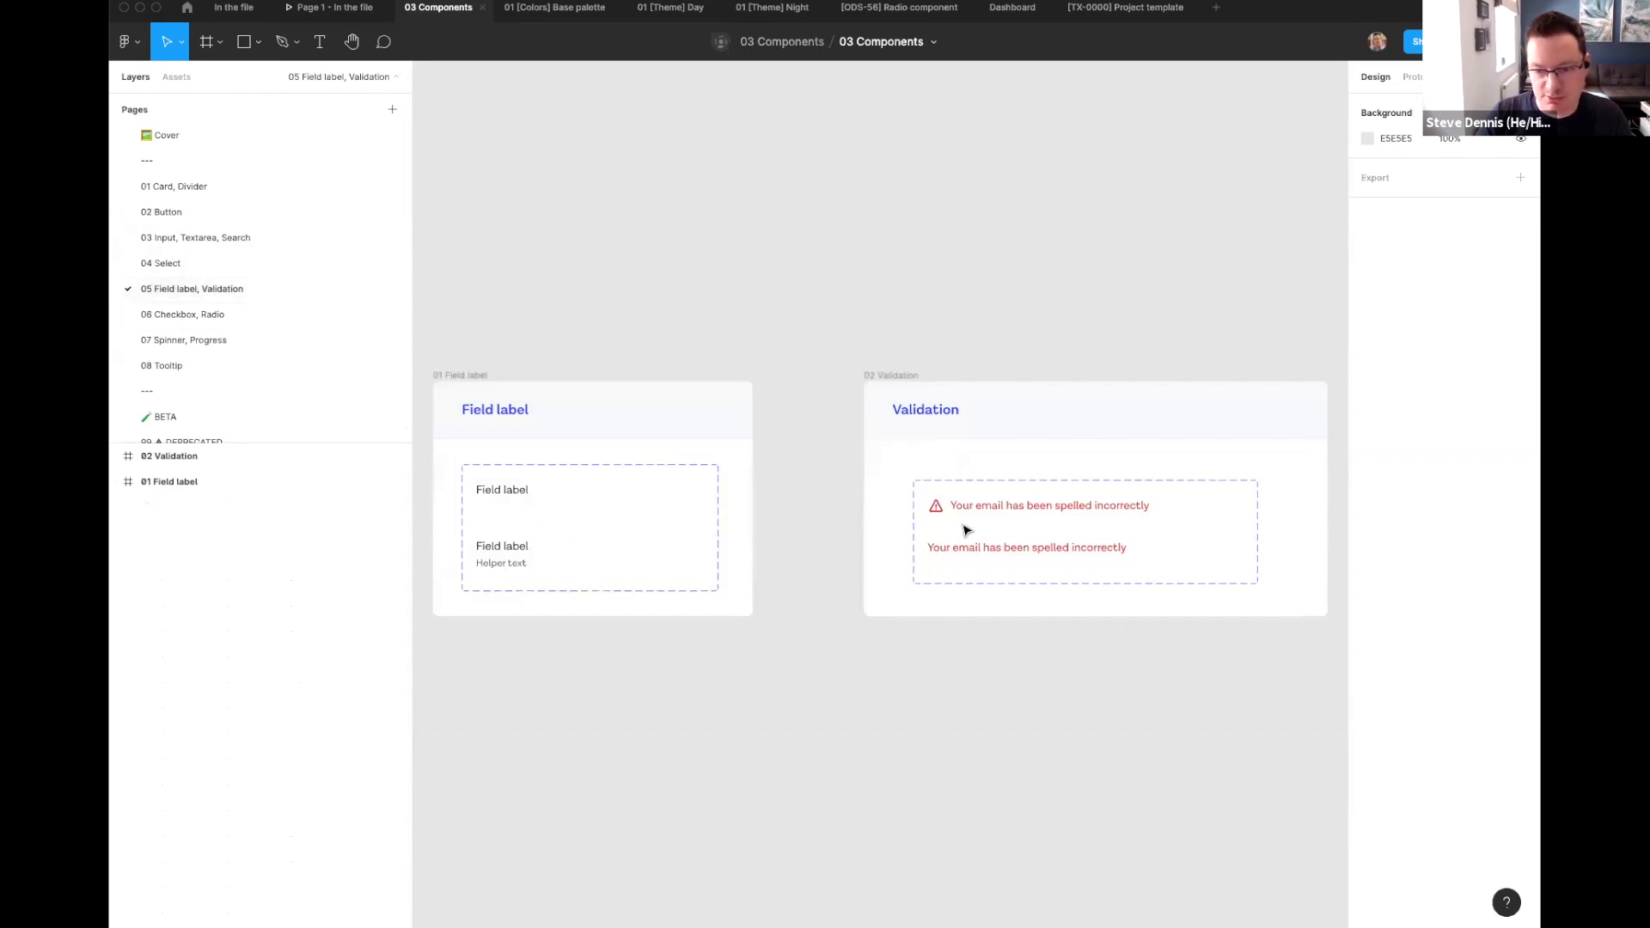
pyautogui.click(228, 315)
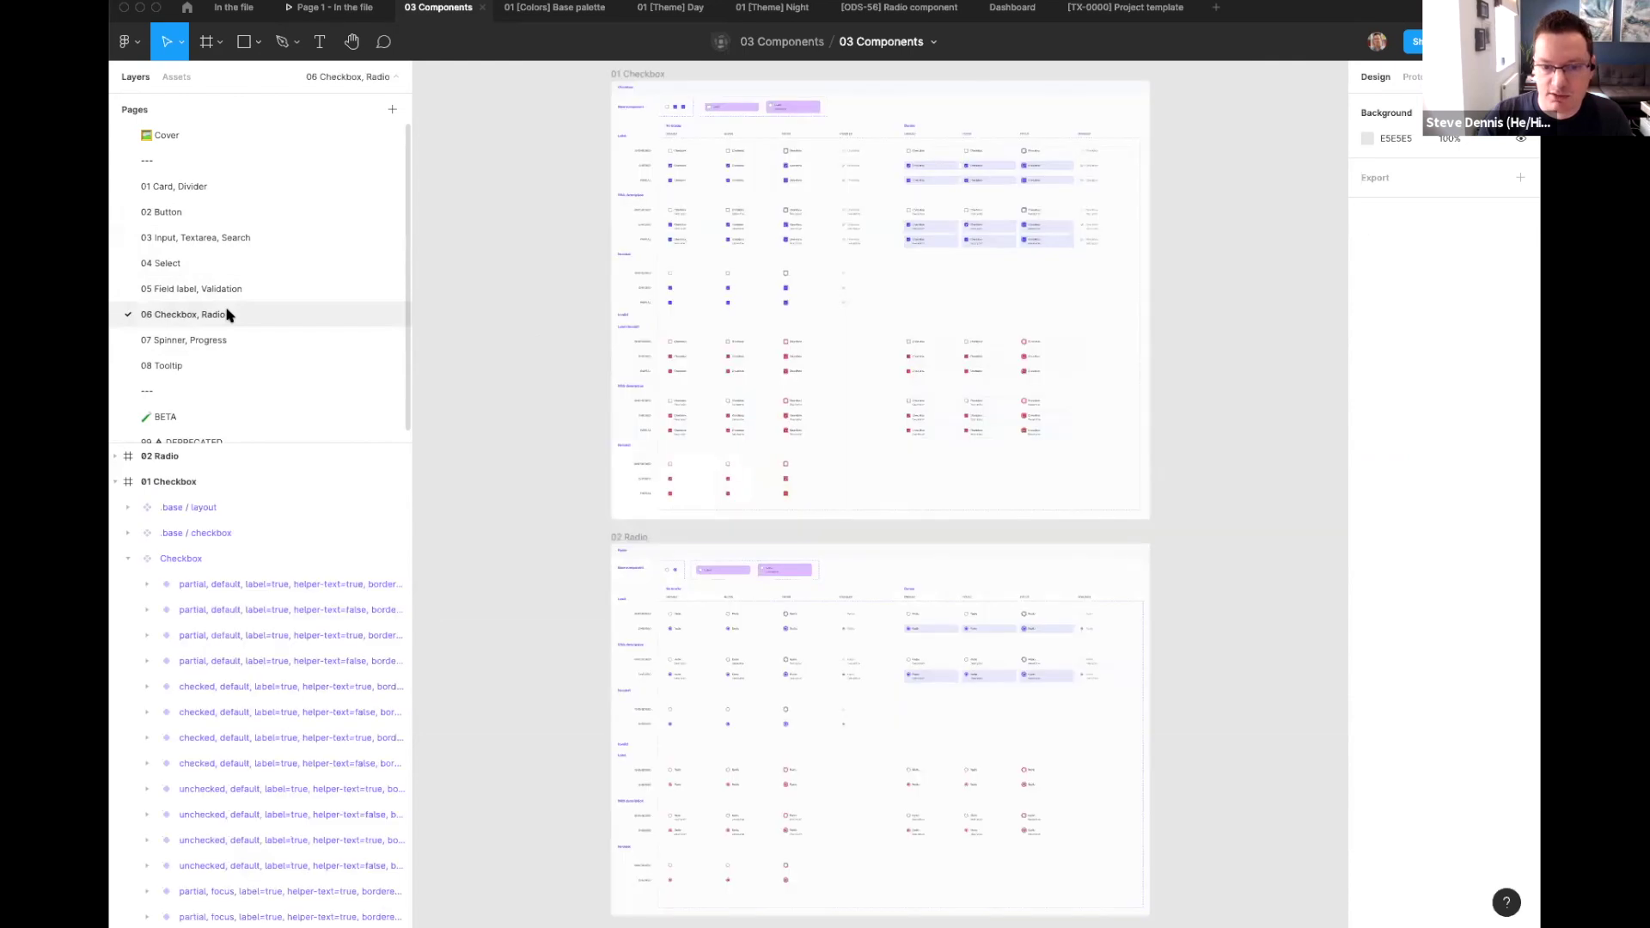
# Step: Inspect the unchecked default Checkbox's label layer and the variant properties of the whole Checkbox component set
pyautogui.scroll(5, 870, 221)
pyautogui.scroll(2, 859, 309)
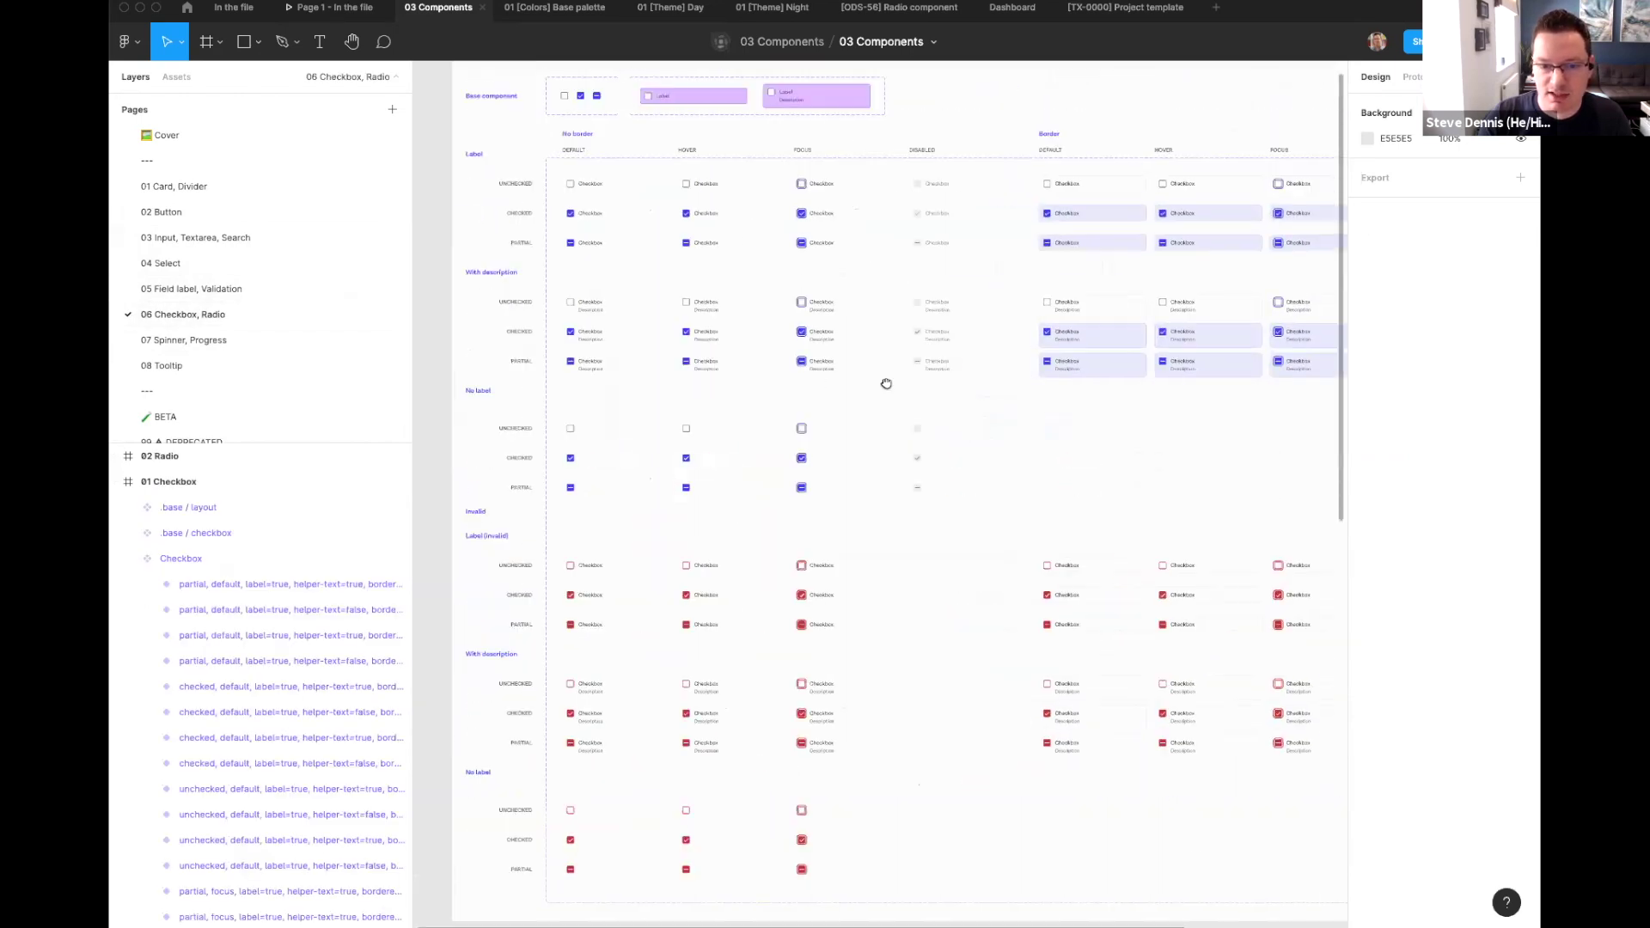
pyautogui.scroll(-1, 886, 383)
pyautogui.click(828, 207)
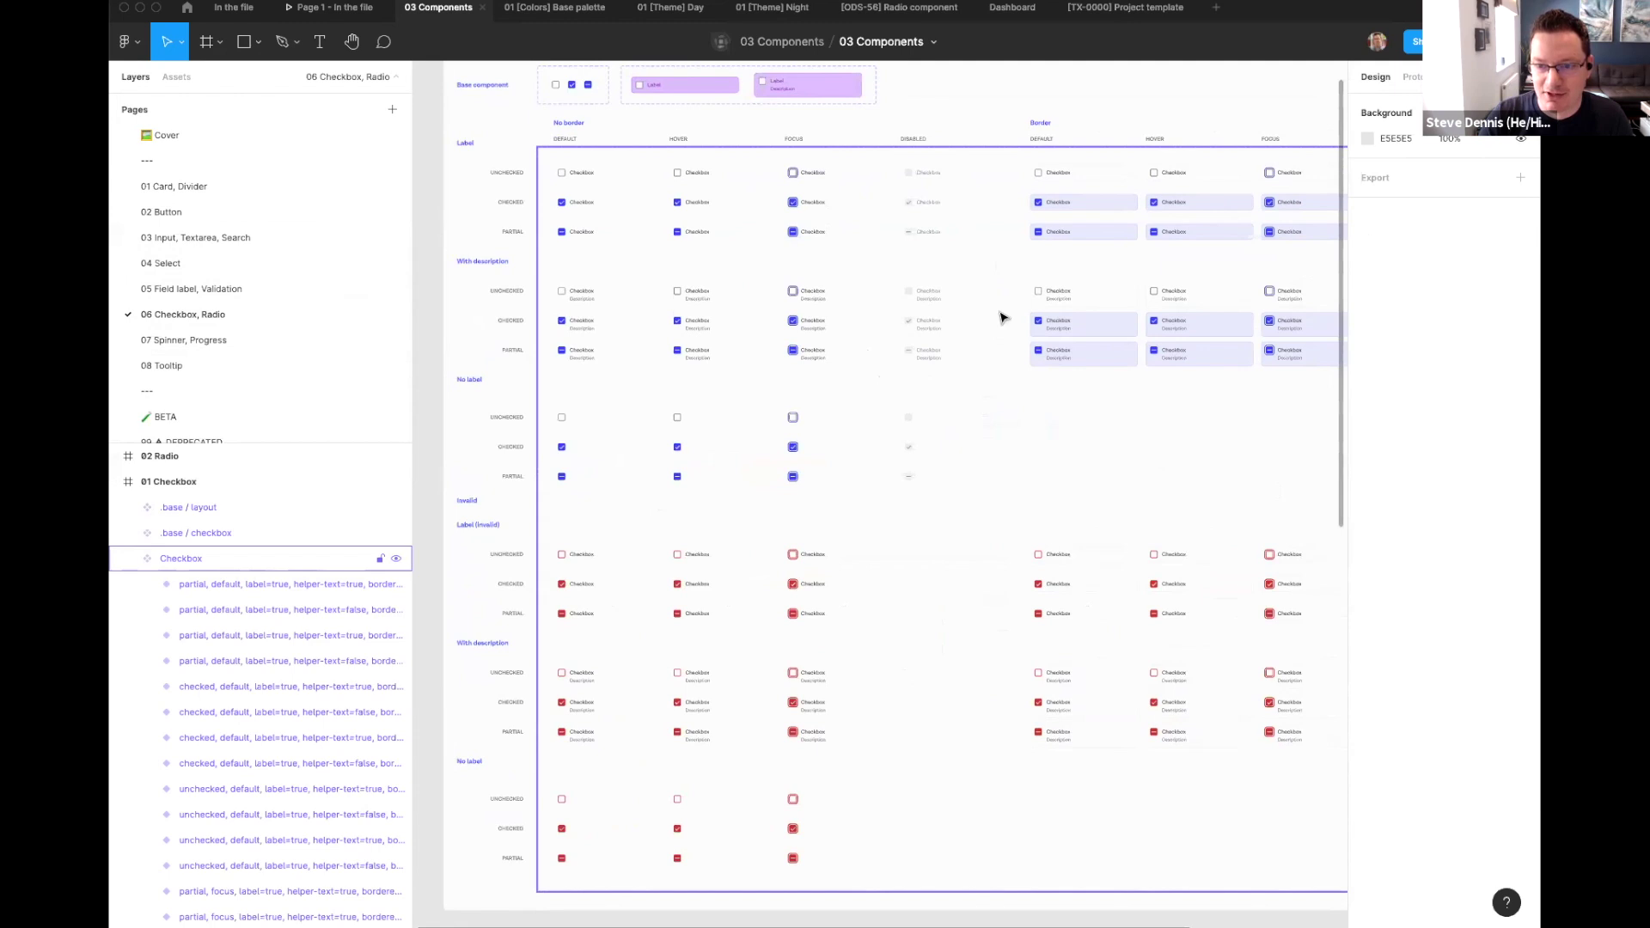
pyautogui.press('Escape')
pyautogui.scroll(5, 914, 354)
pyautogui.scroll(2, 914, 405)
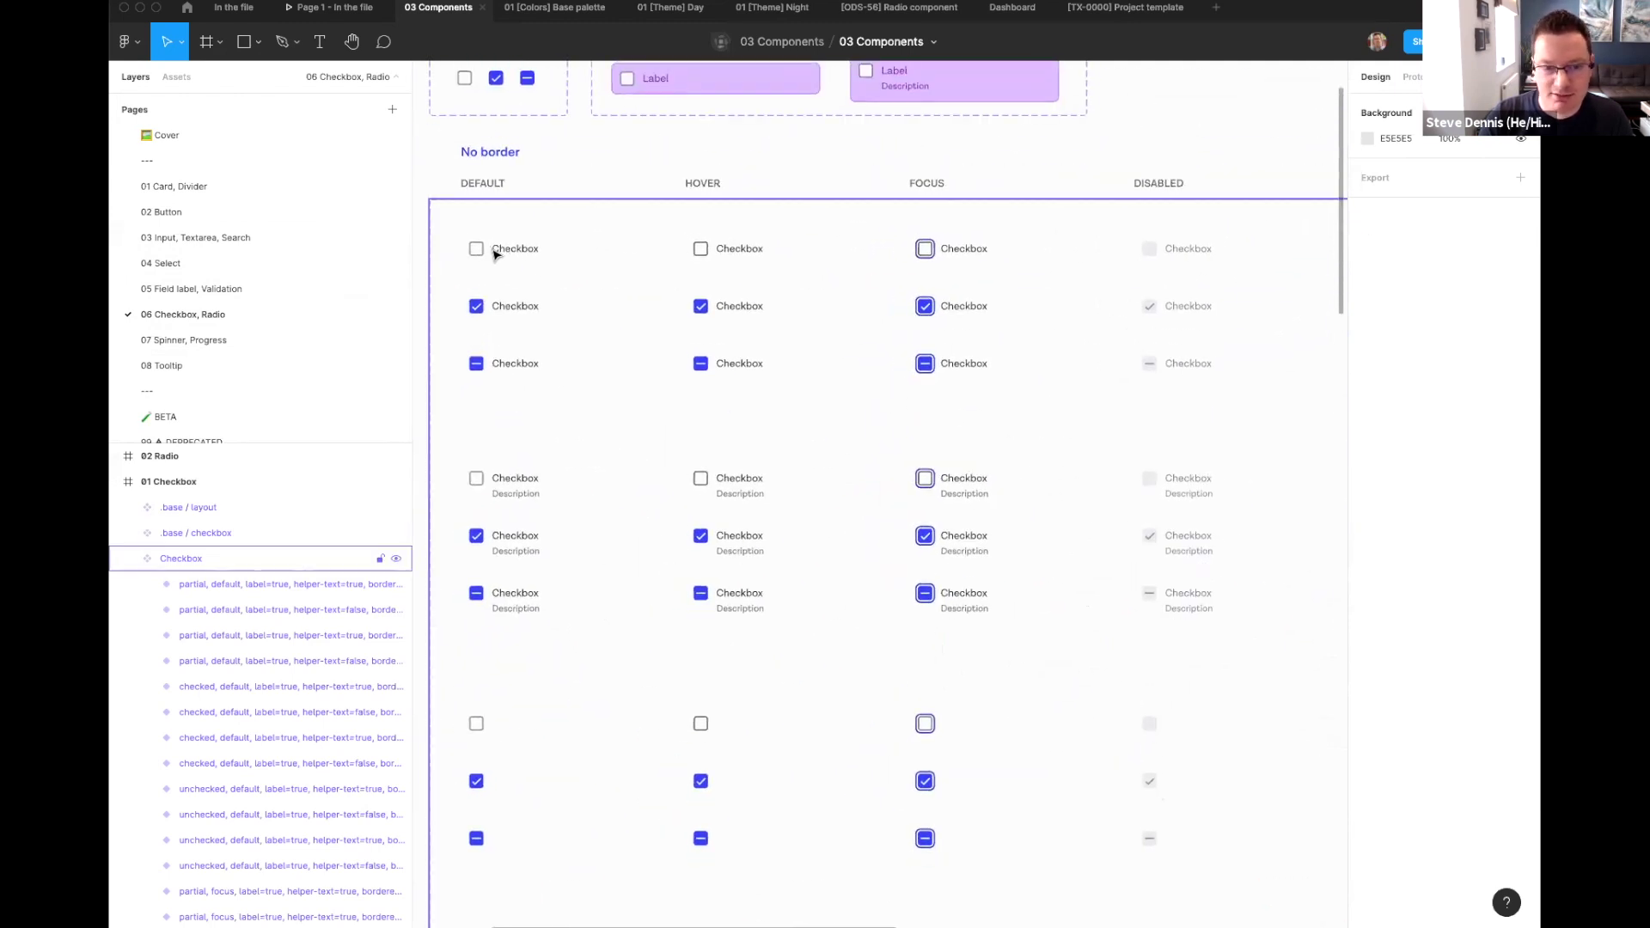
pyautogui.click(496, 254)
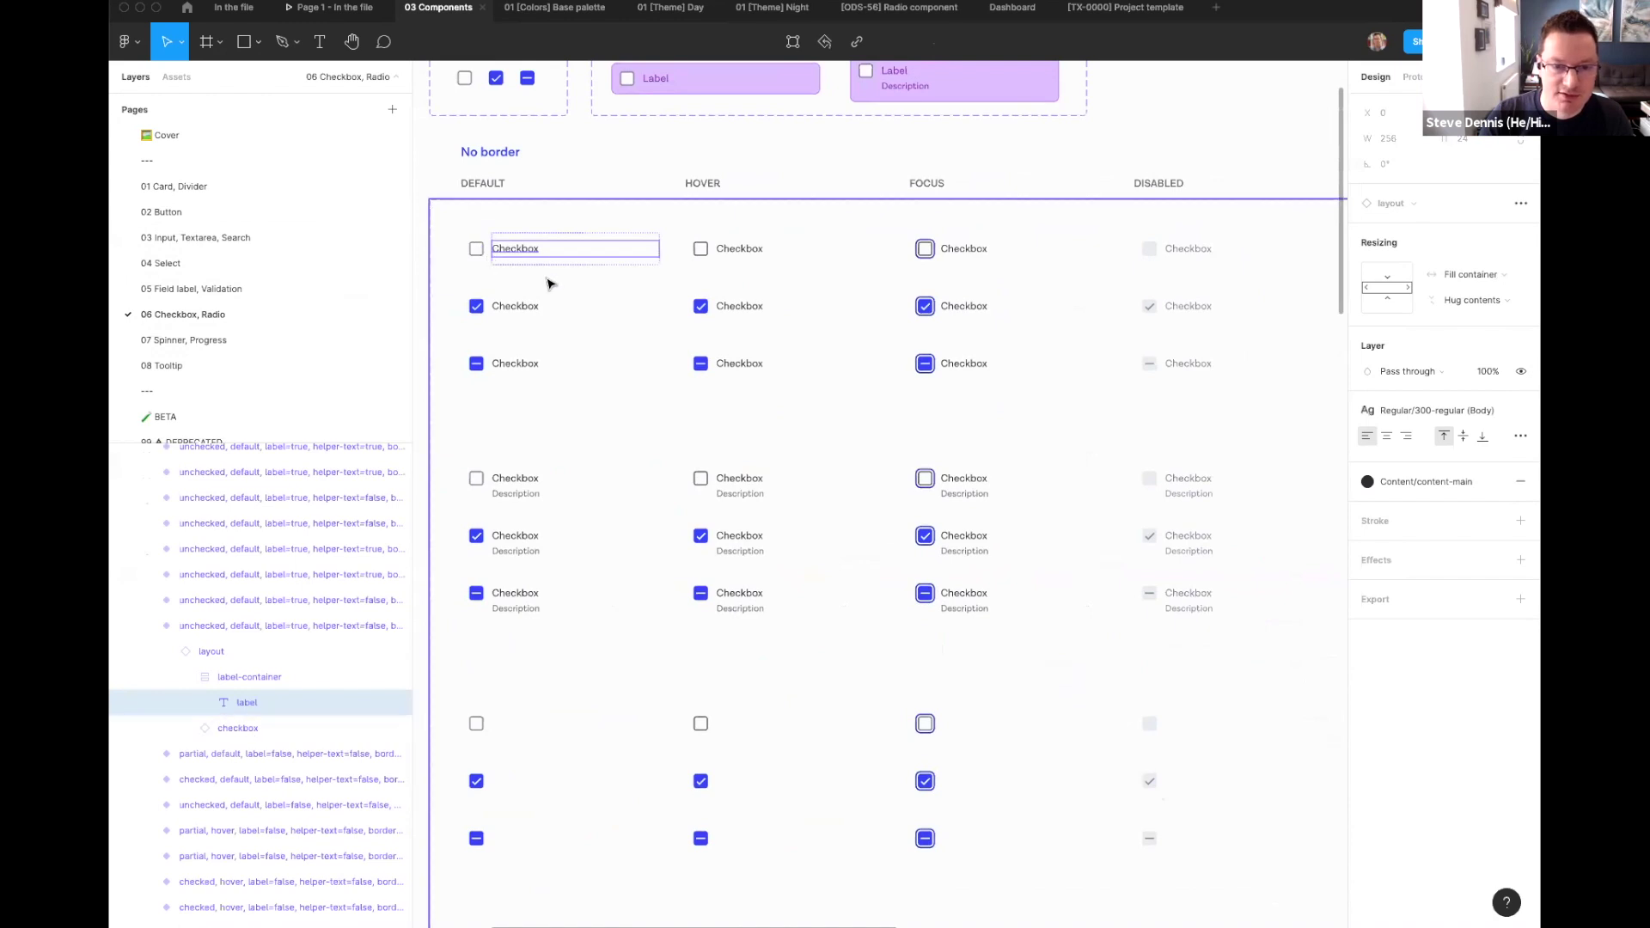
pyautogui.click(646, 289)
pyautogui.scroll(-5, 647, 289)
pyautogui.scroll(-2, 560, 269)
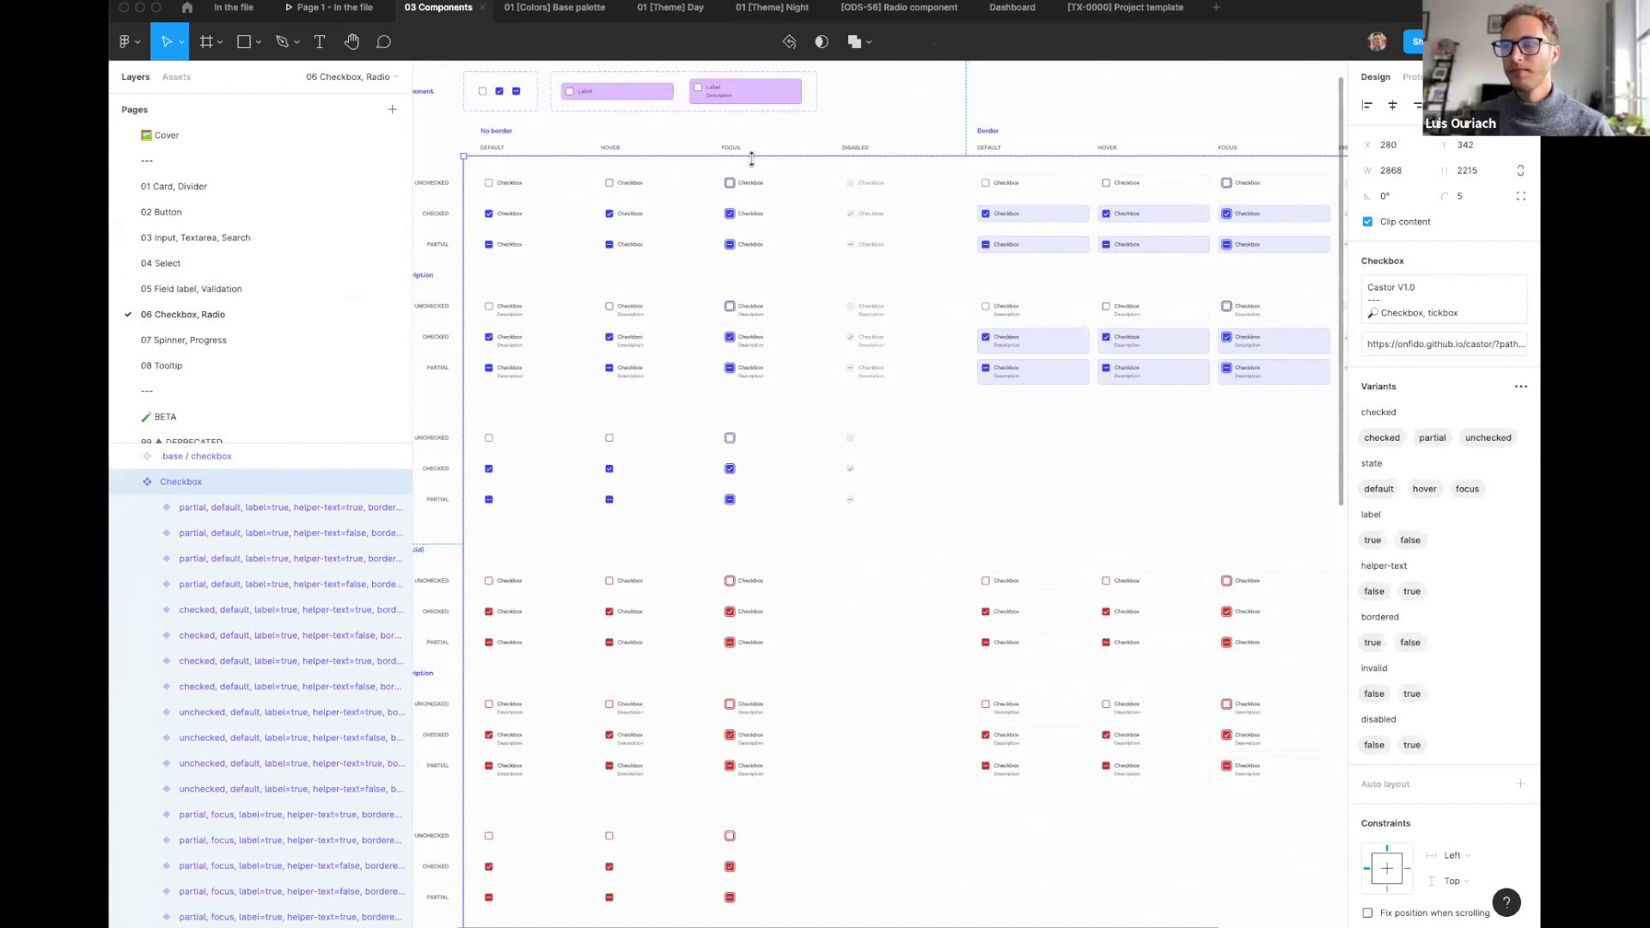
# Step: Deselect the component set and examine the Checkbox base components and the unbordered variants up close
pyautogui.hotkey('shift', '1')
pyautogui.click(1194, 251)
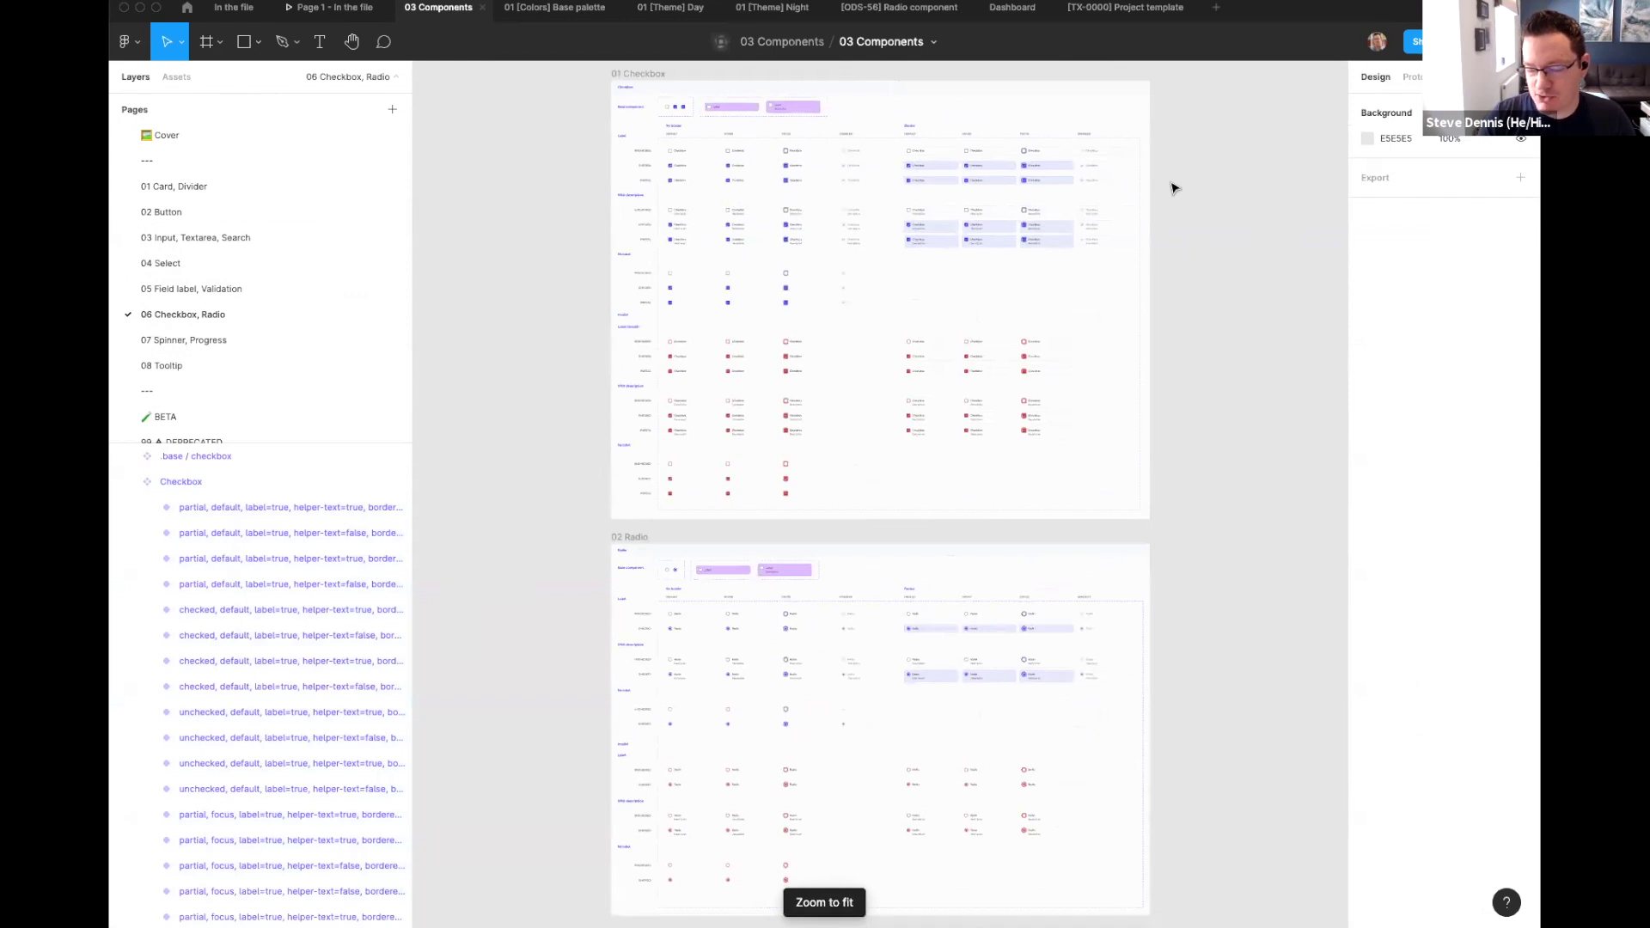
pyautogui.click(712, 105)
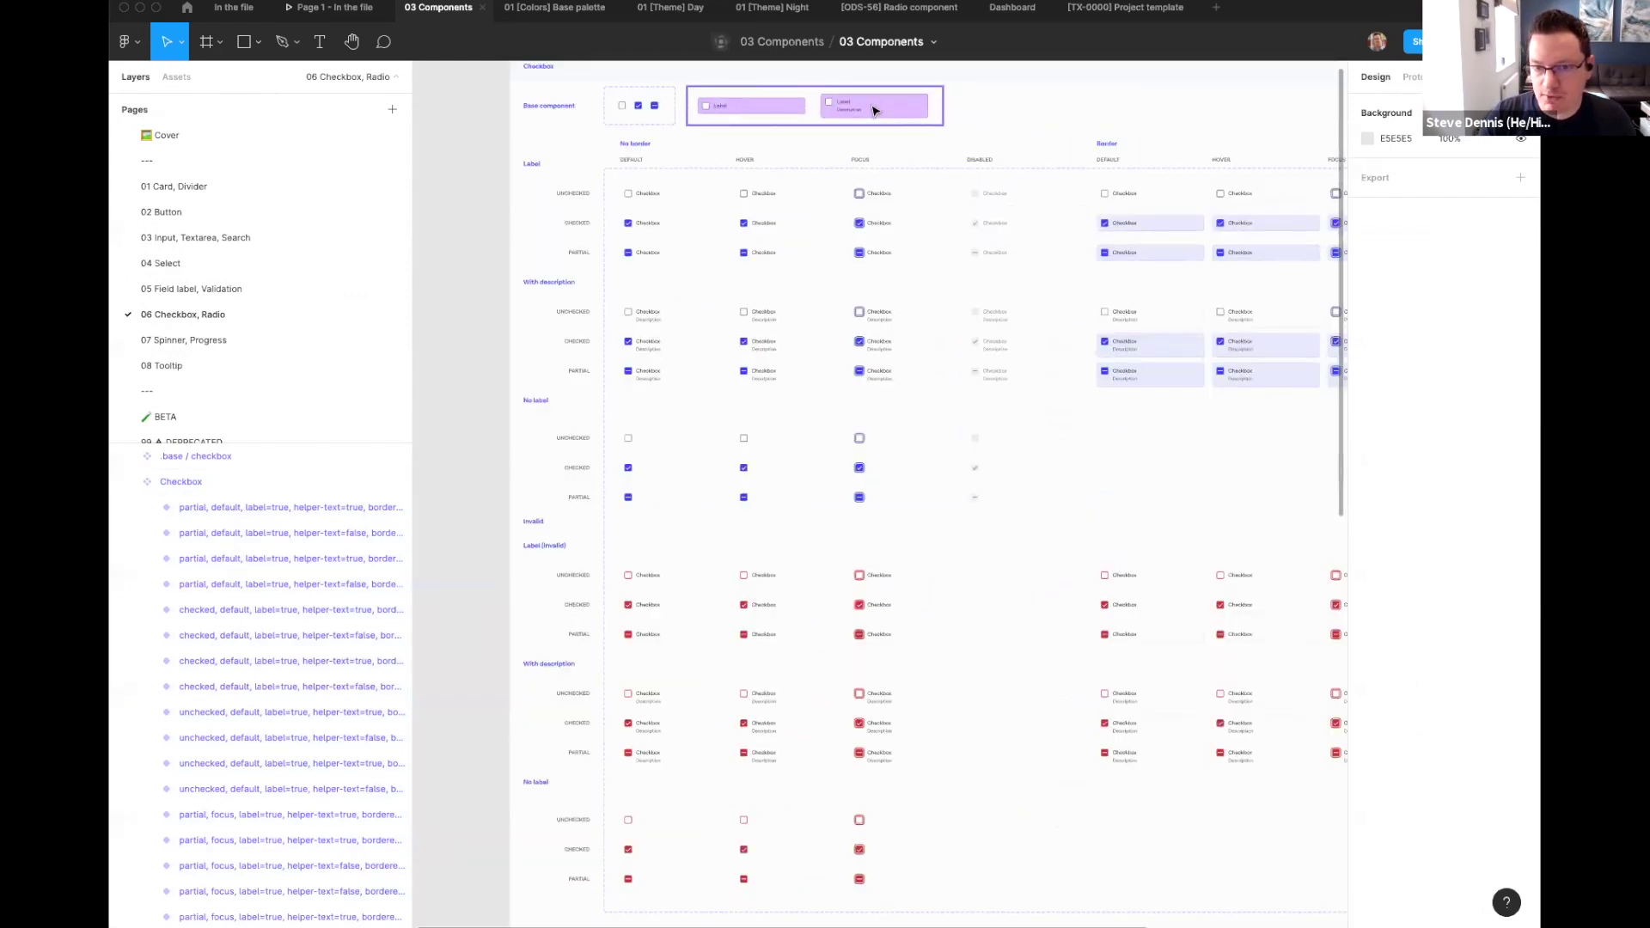
pyautogui.press('z')
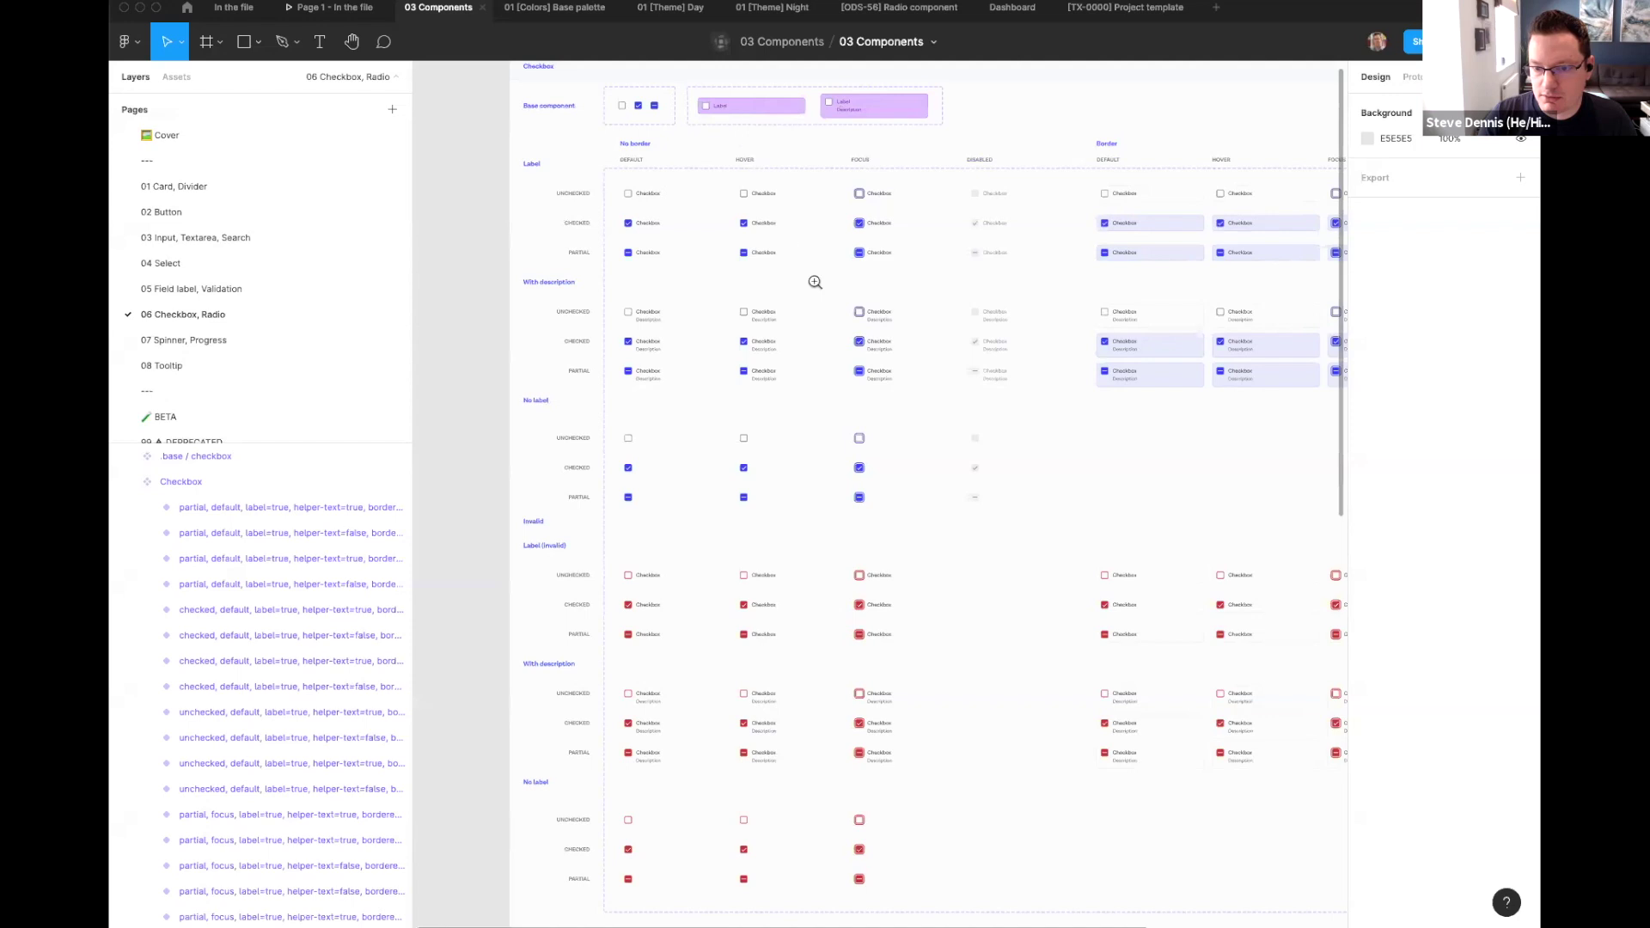
pyautogui.click(814, 282)
pyautogui.moveTo(771, 294); pyautogui.dragTo(1023, 420)
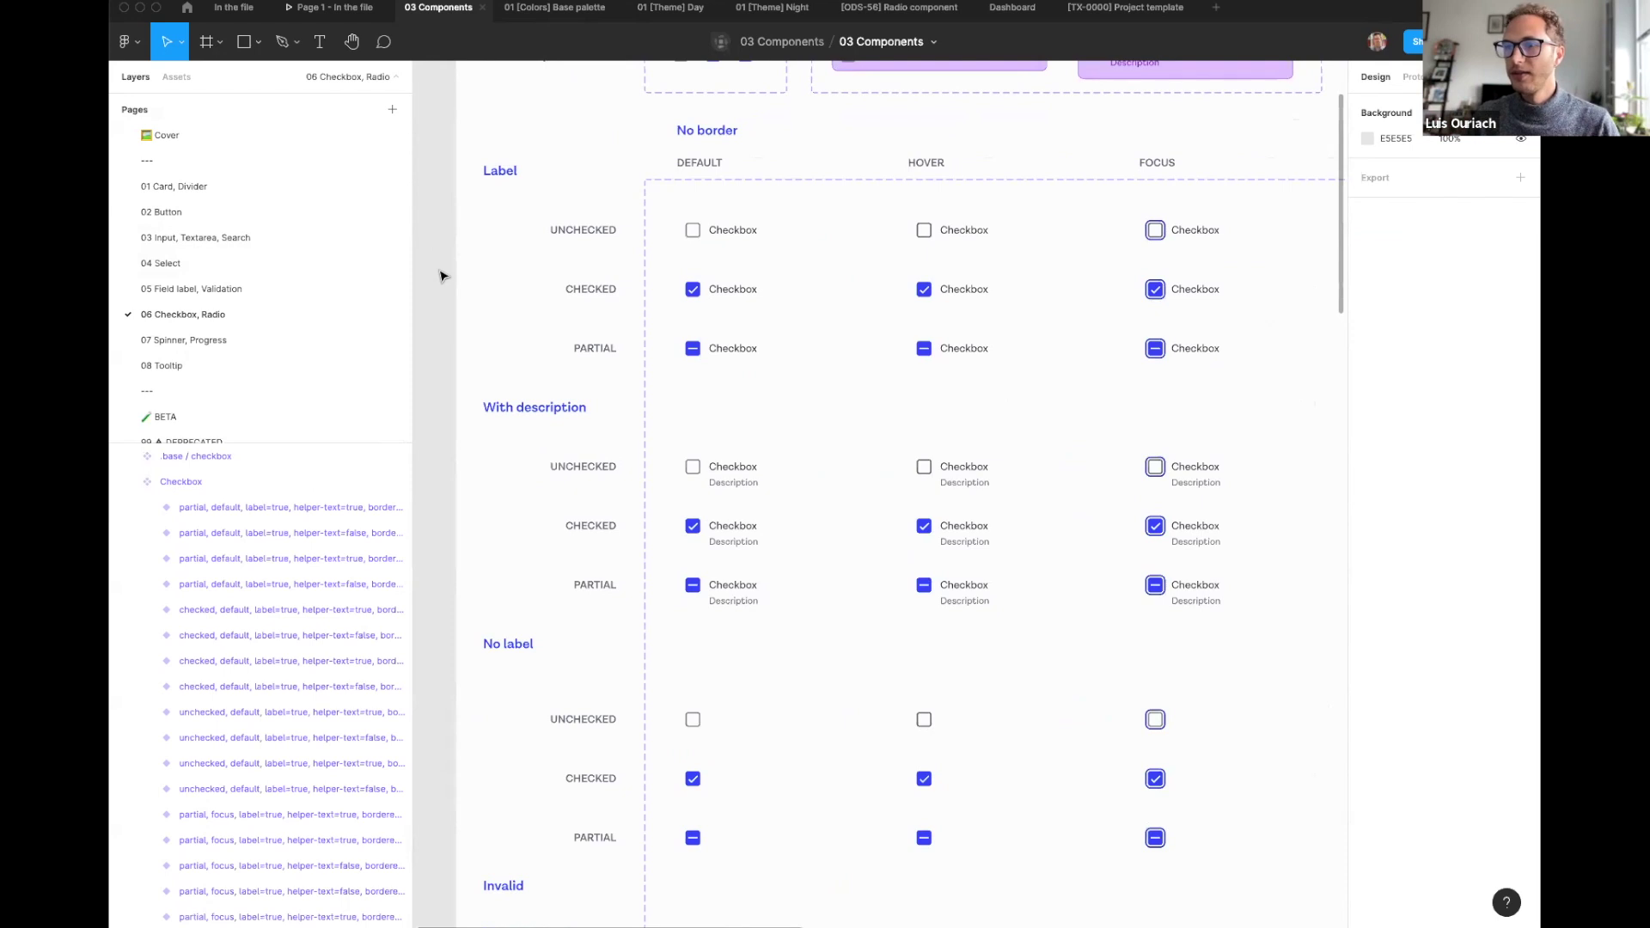
# Step: Open the 02 Button page and examine its Action and Destructive variant grid
pyautogui.click(269, 220)
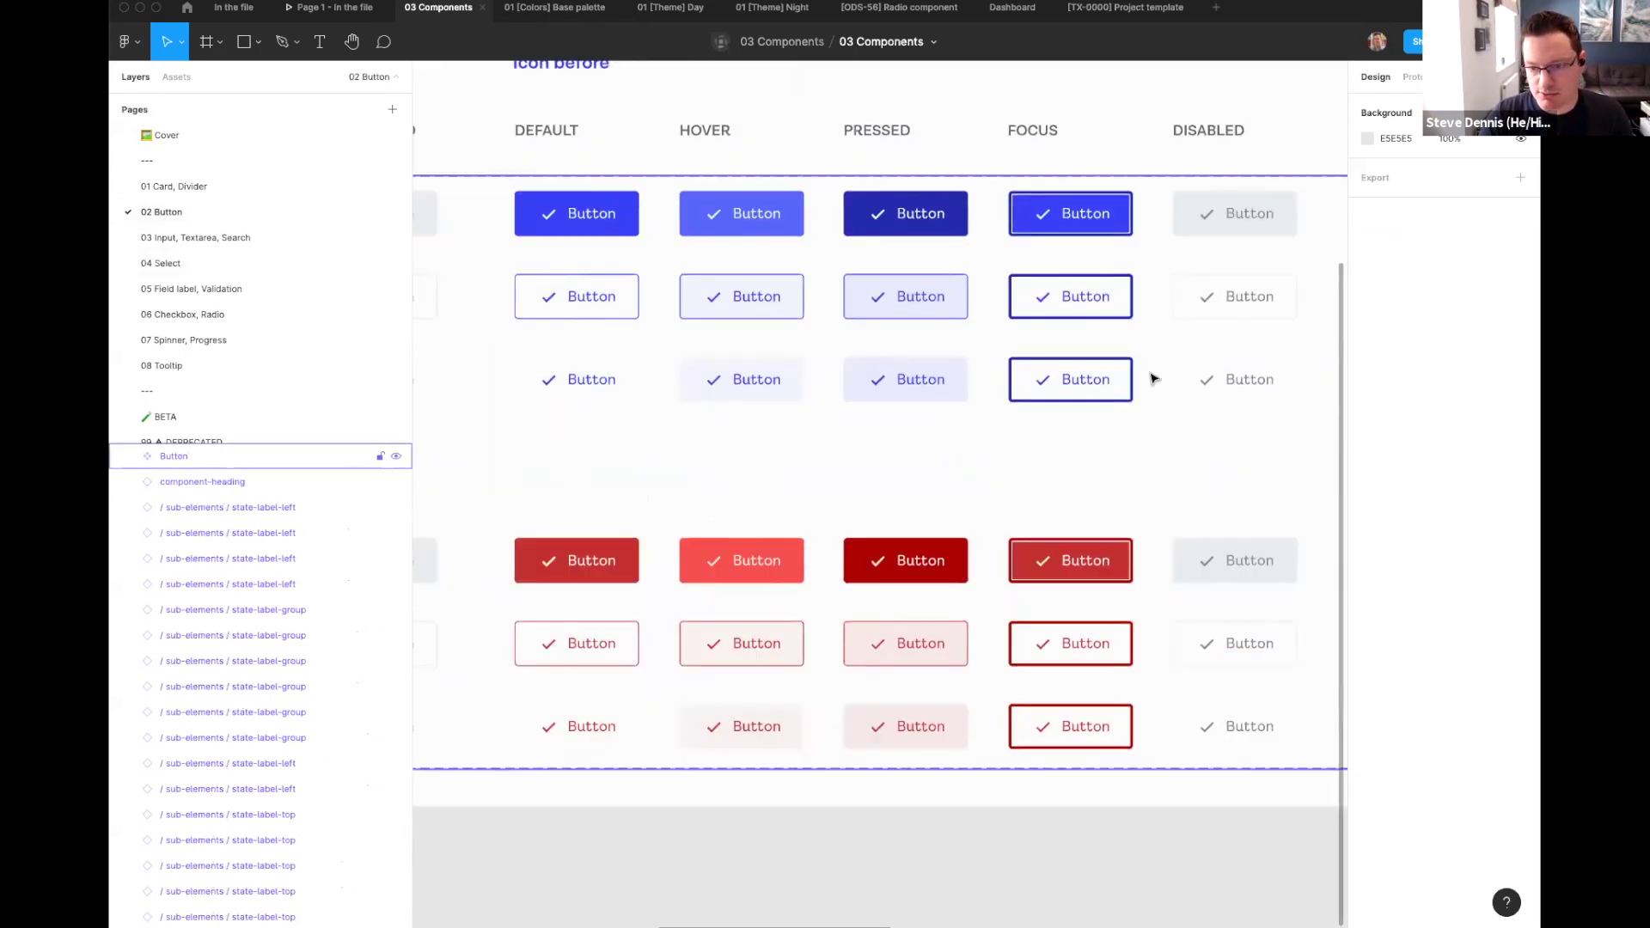
pyautogui.scroll(-5, 902, 465)
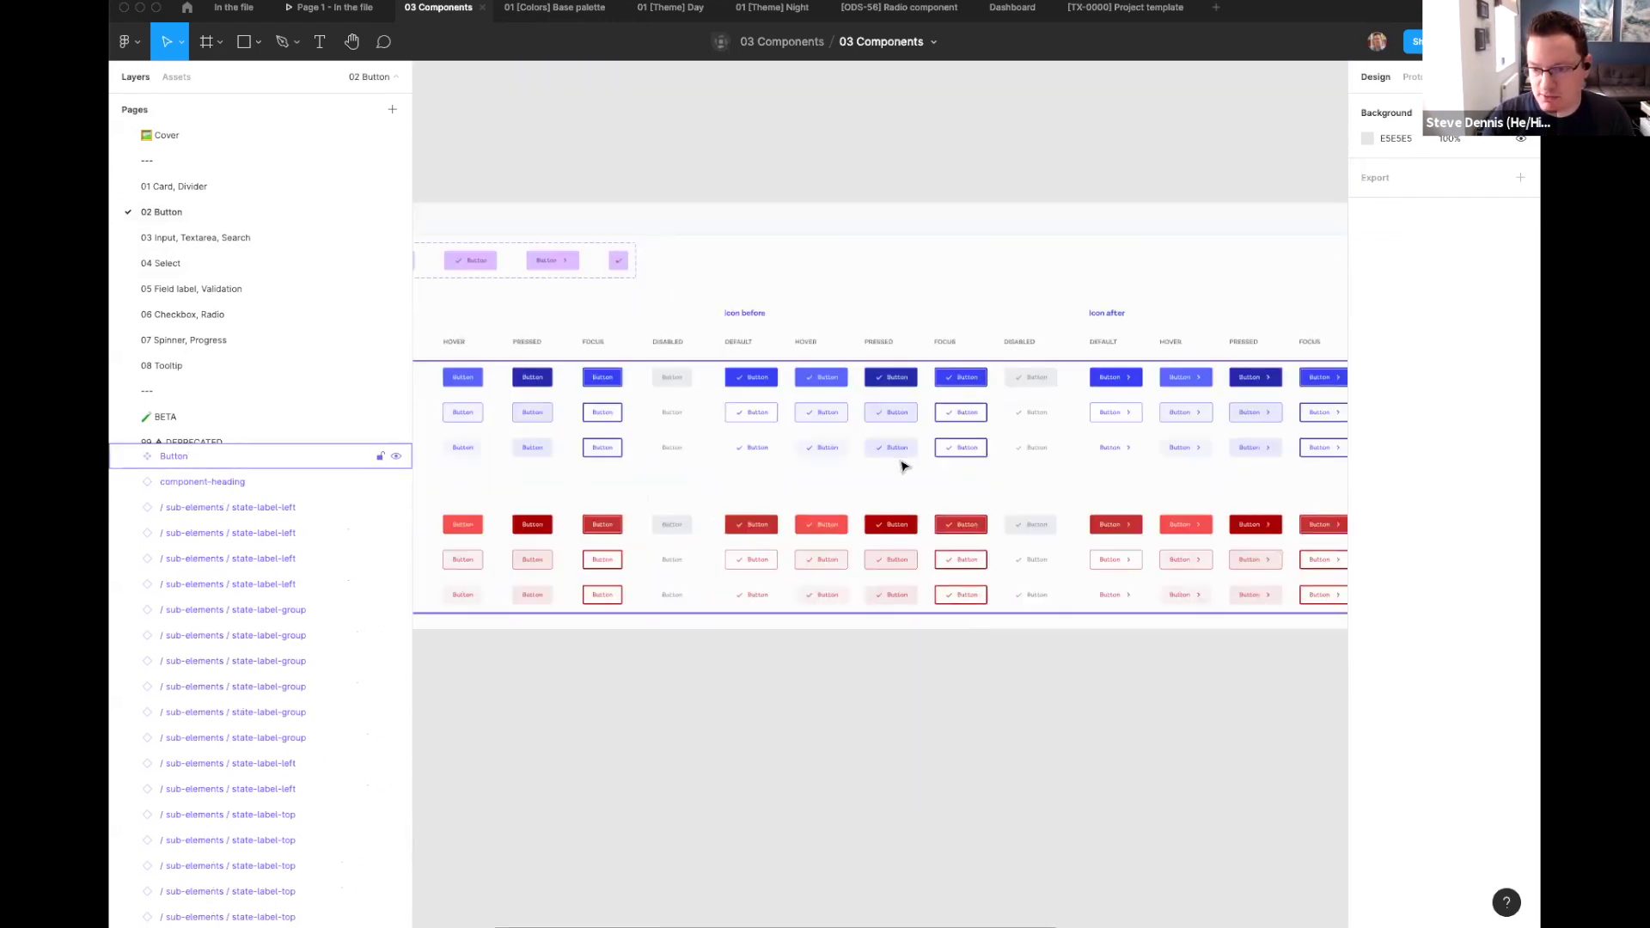
pyautogui.hscroll(-5, 833, 470)
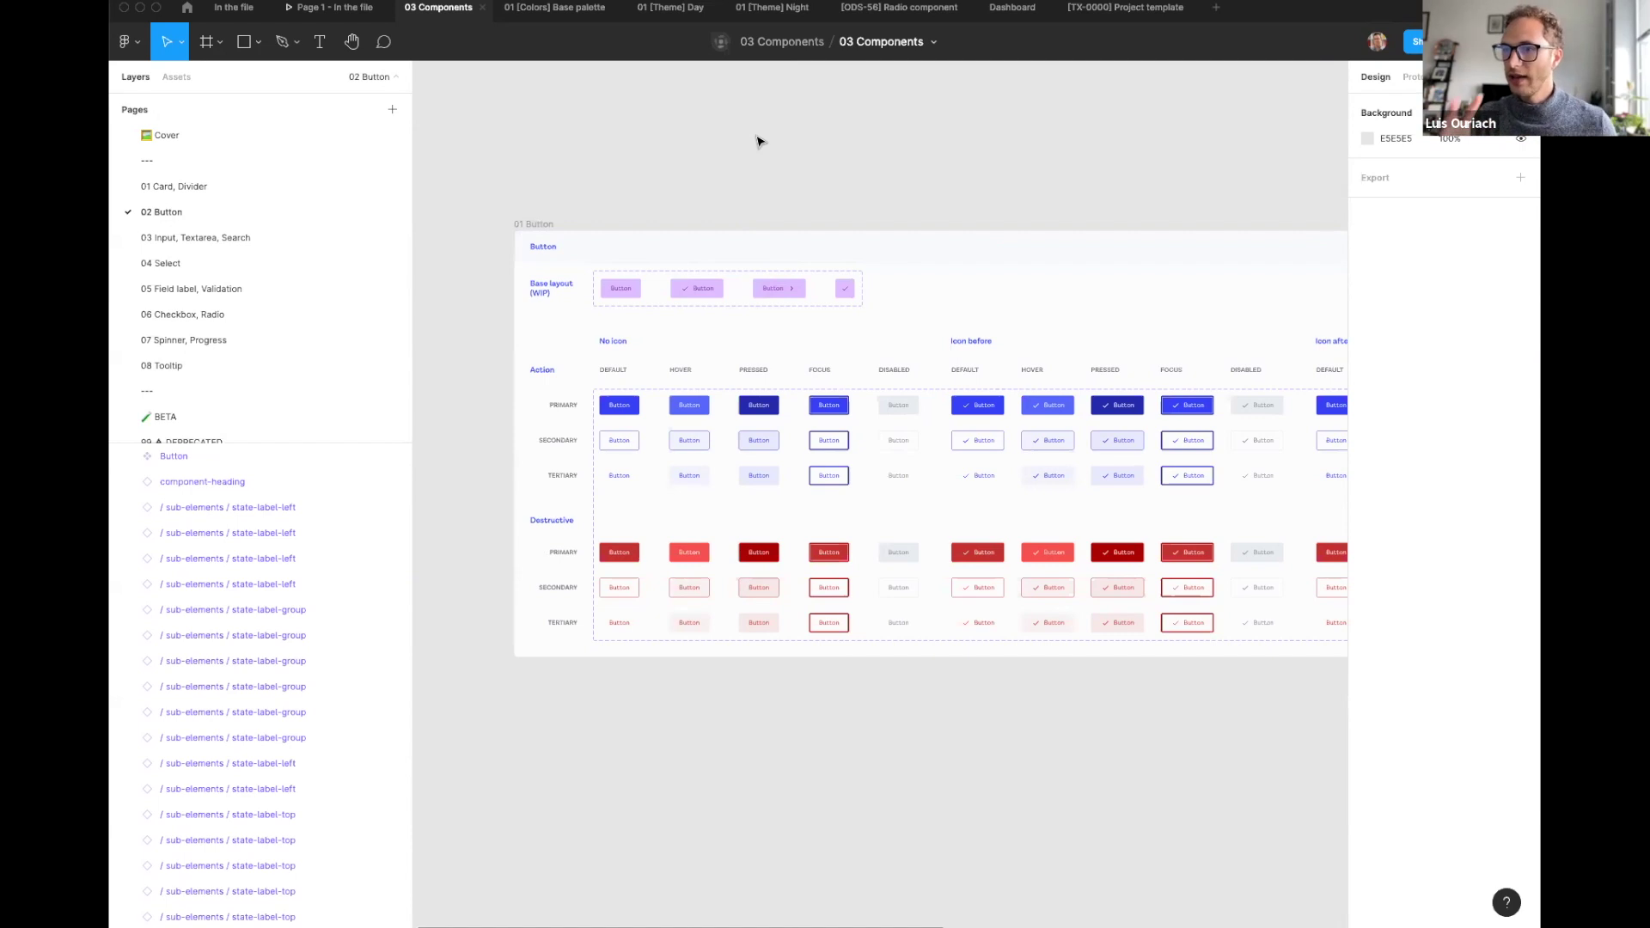
# Step: Select the .base / button component set in the Base layout row and inspect its dot-prefixed layer name
pyautogui.click(703, 299)
pyautogui.scroll(5, 698, 305)
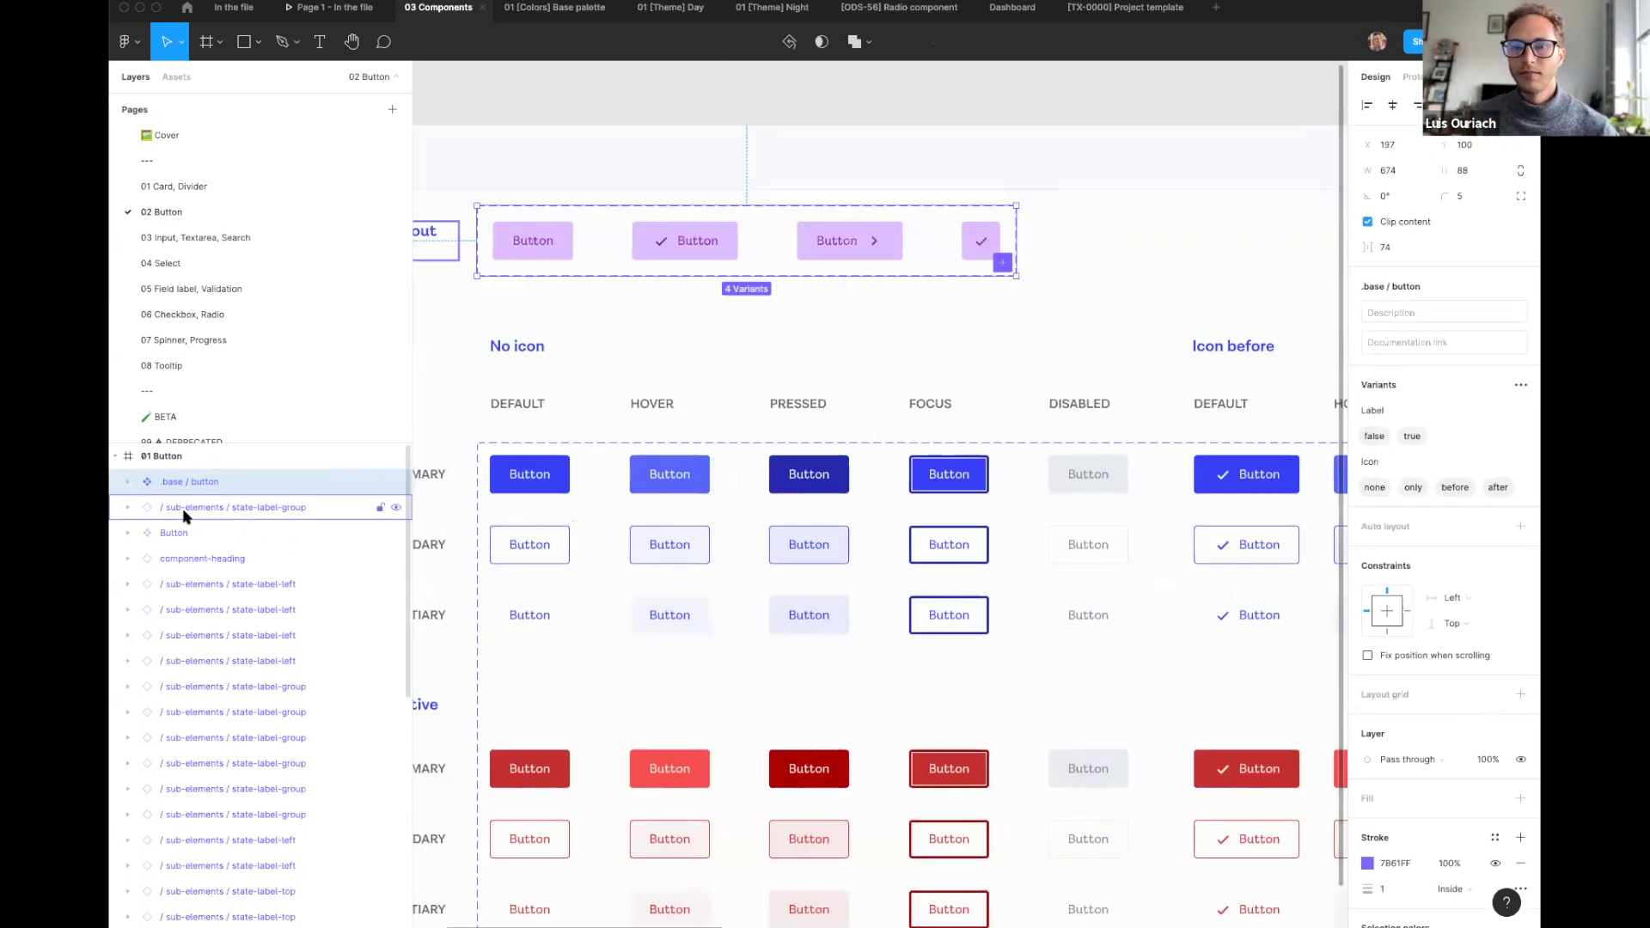
pyautogui.hscroll(-5, 564, 151)
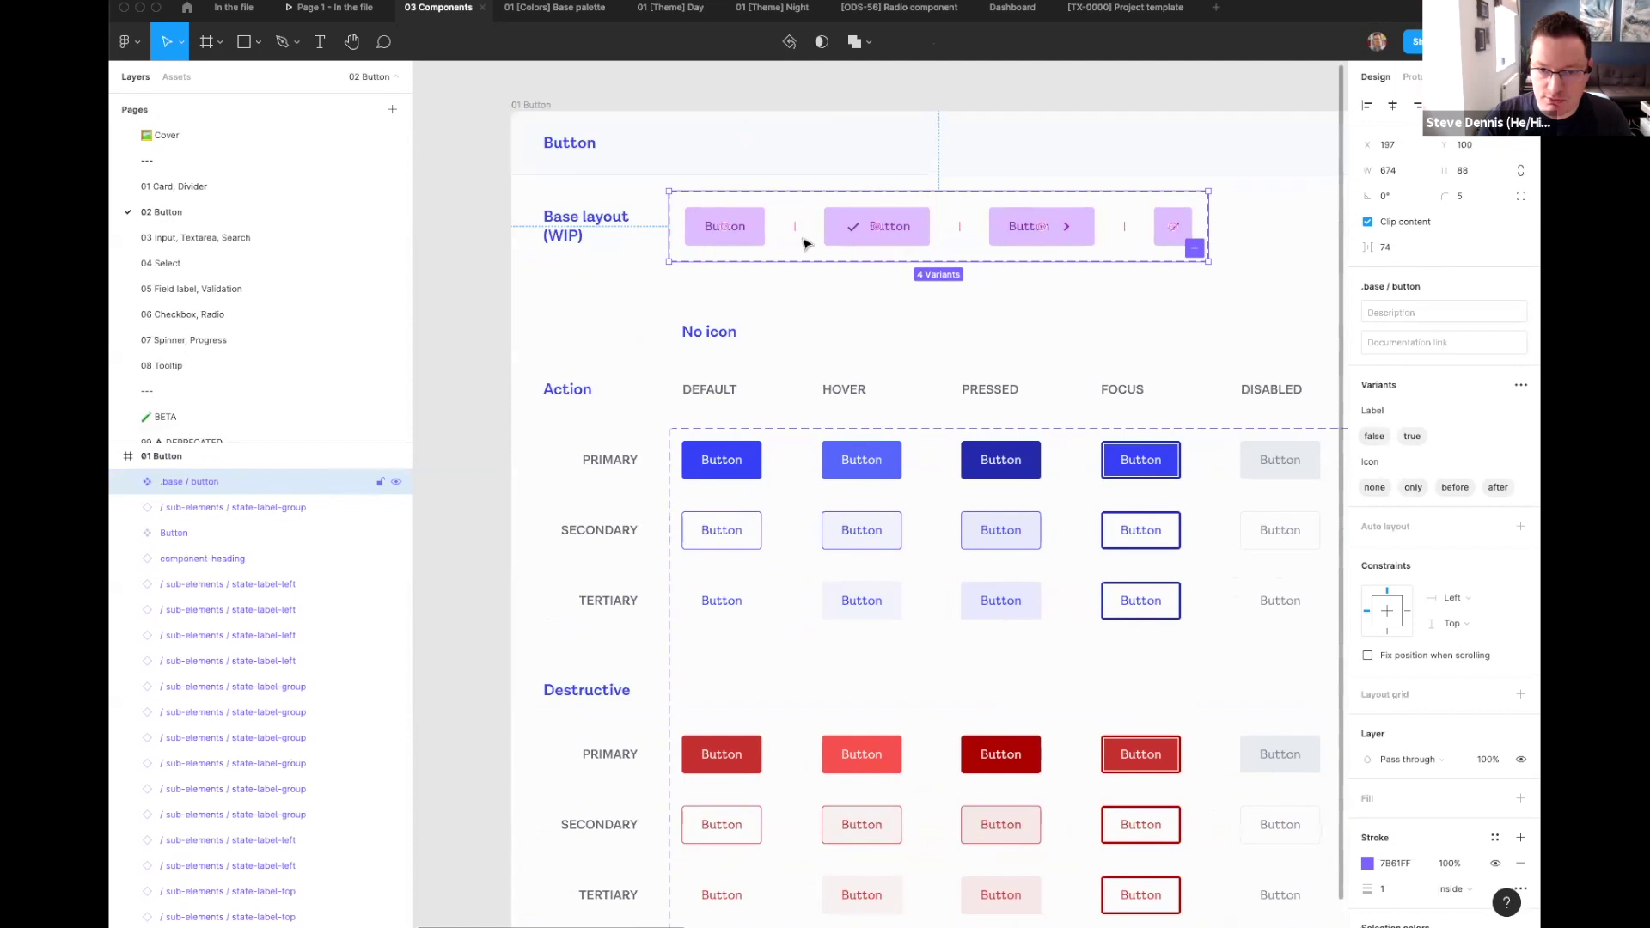
pyautogui.doubleClick(169, 482)
pyautogui.click(162, 485)
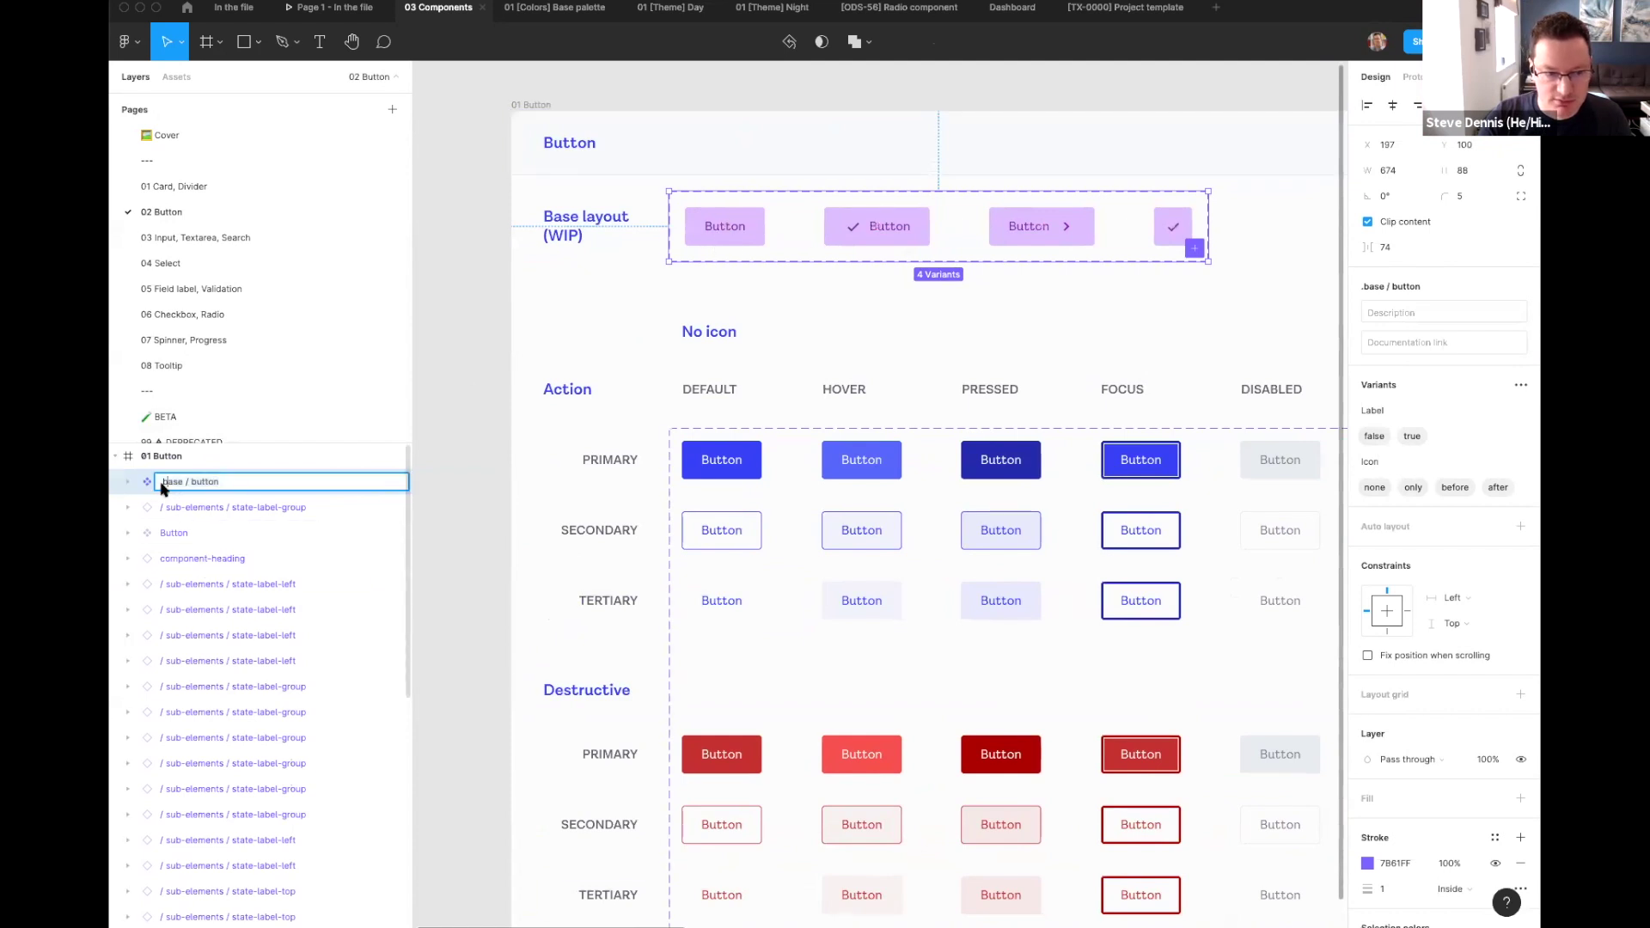
pyautogui.click(480, 377)
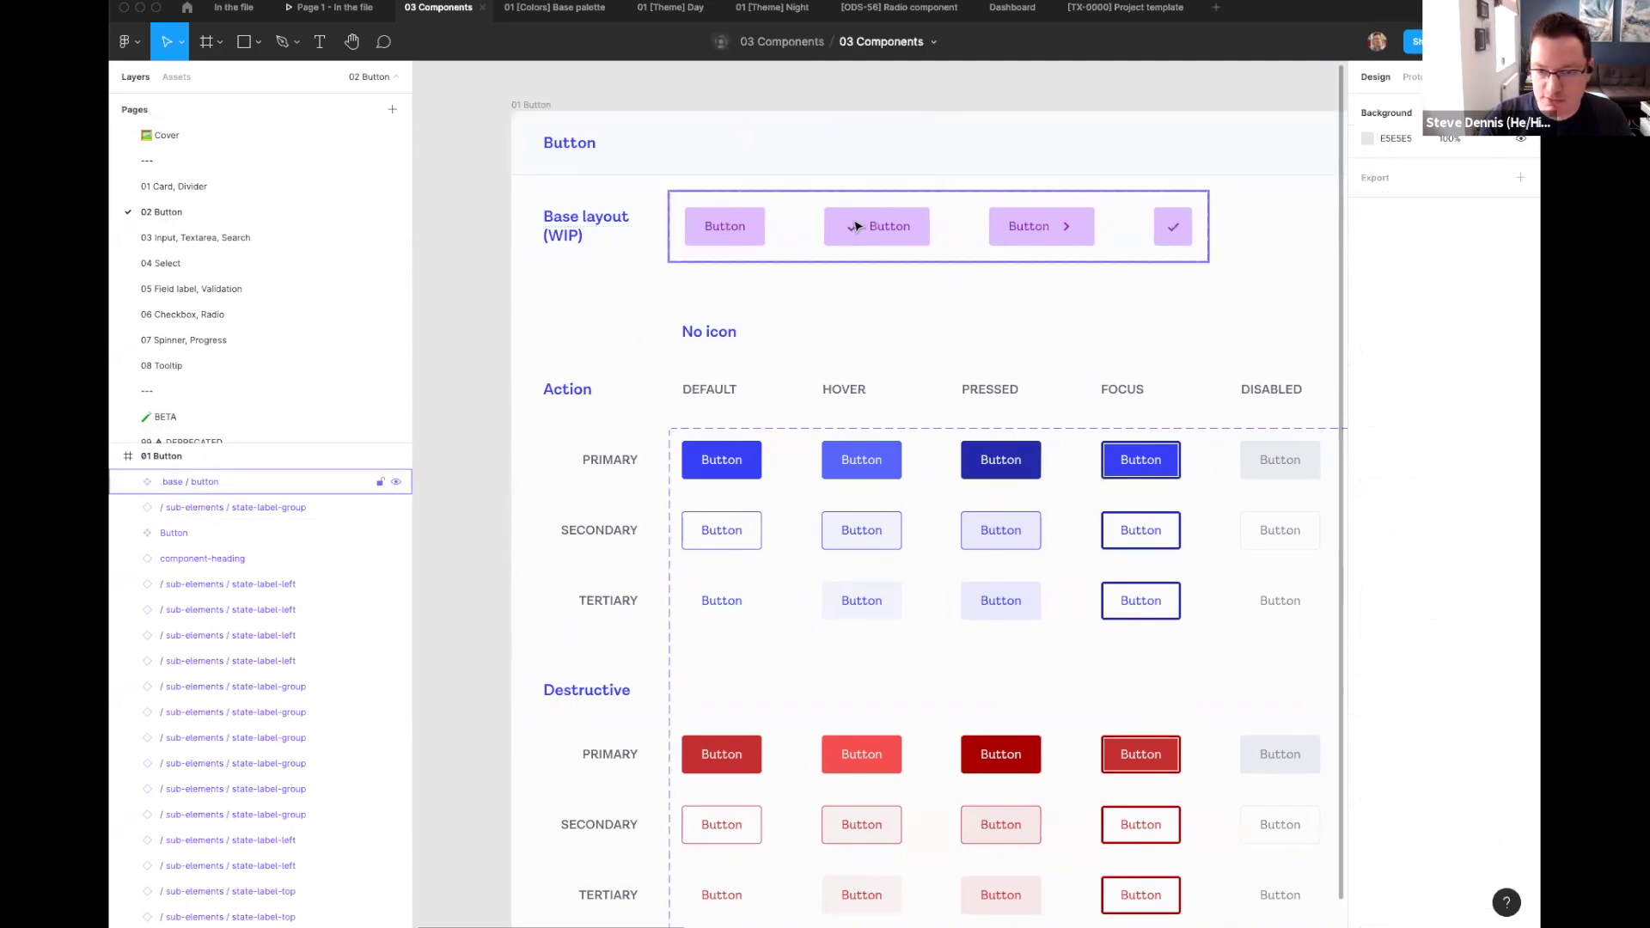
# Step: Select the main Button component set to review its icon, kind, variant, state and disabled properties
pyautogui.click(1139, 638)
pyautogui.hscroll(3, 999, 527)
pyautogui.scroll(-2, 999, 527)
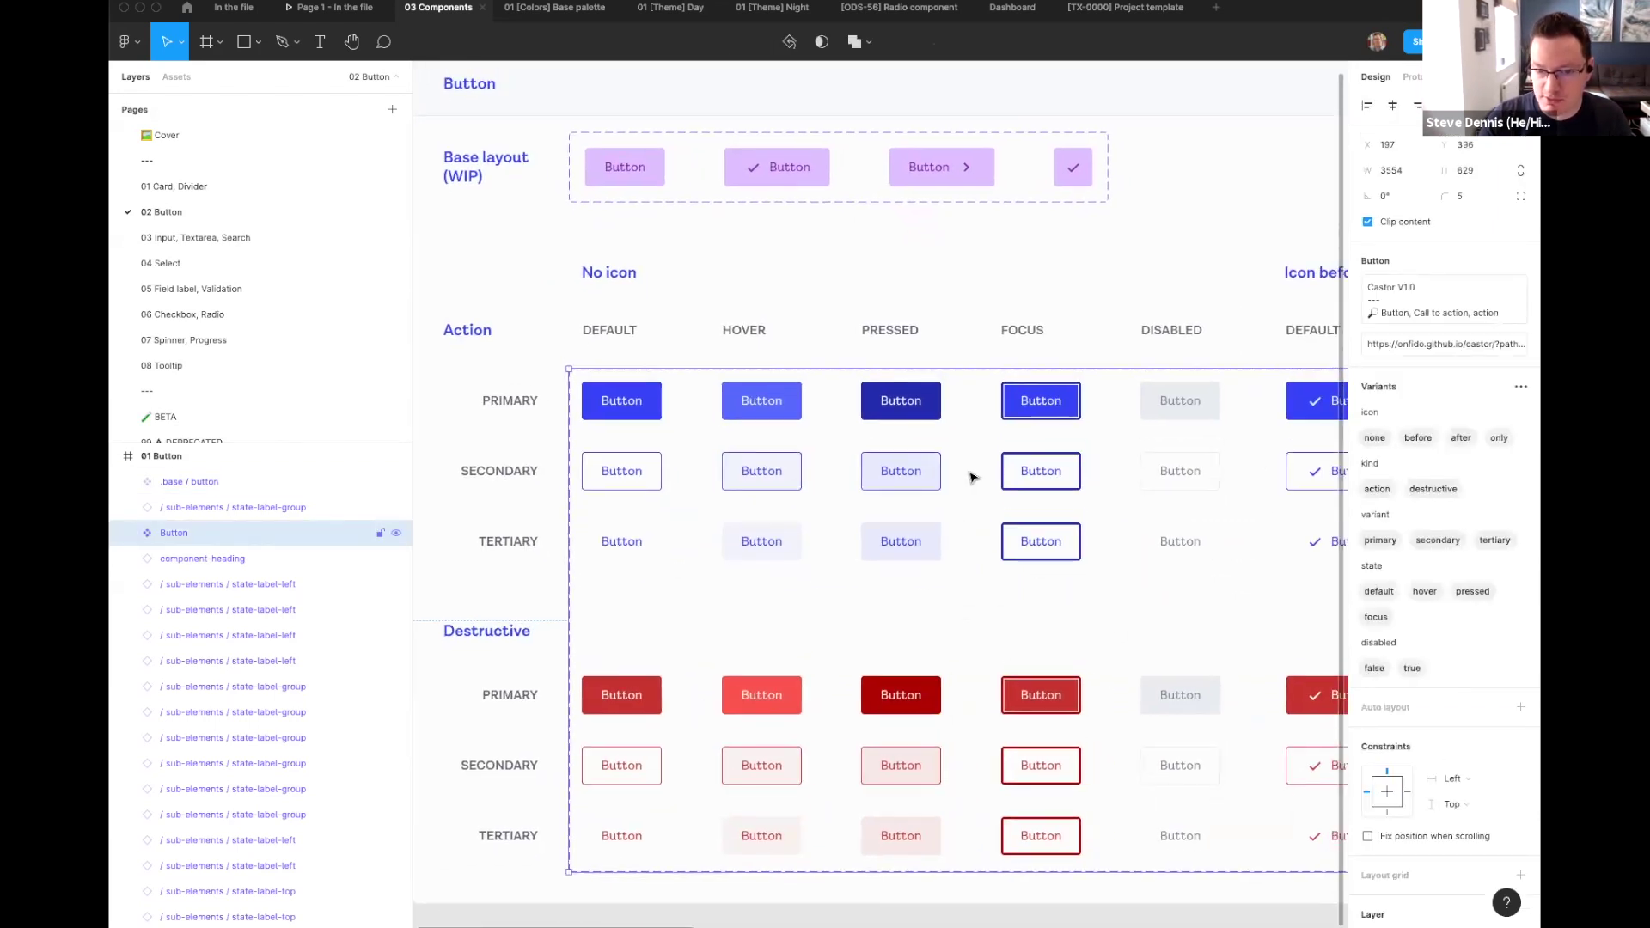
# Step: Inspect the layer structure of the icon-only and icon-before variants of .base / button, including the inner-layout layer
pyautogui.doubleClick(756, 165)
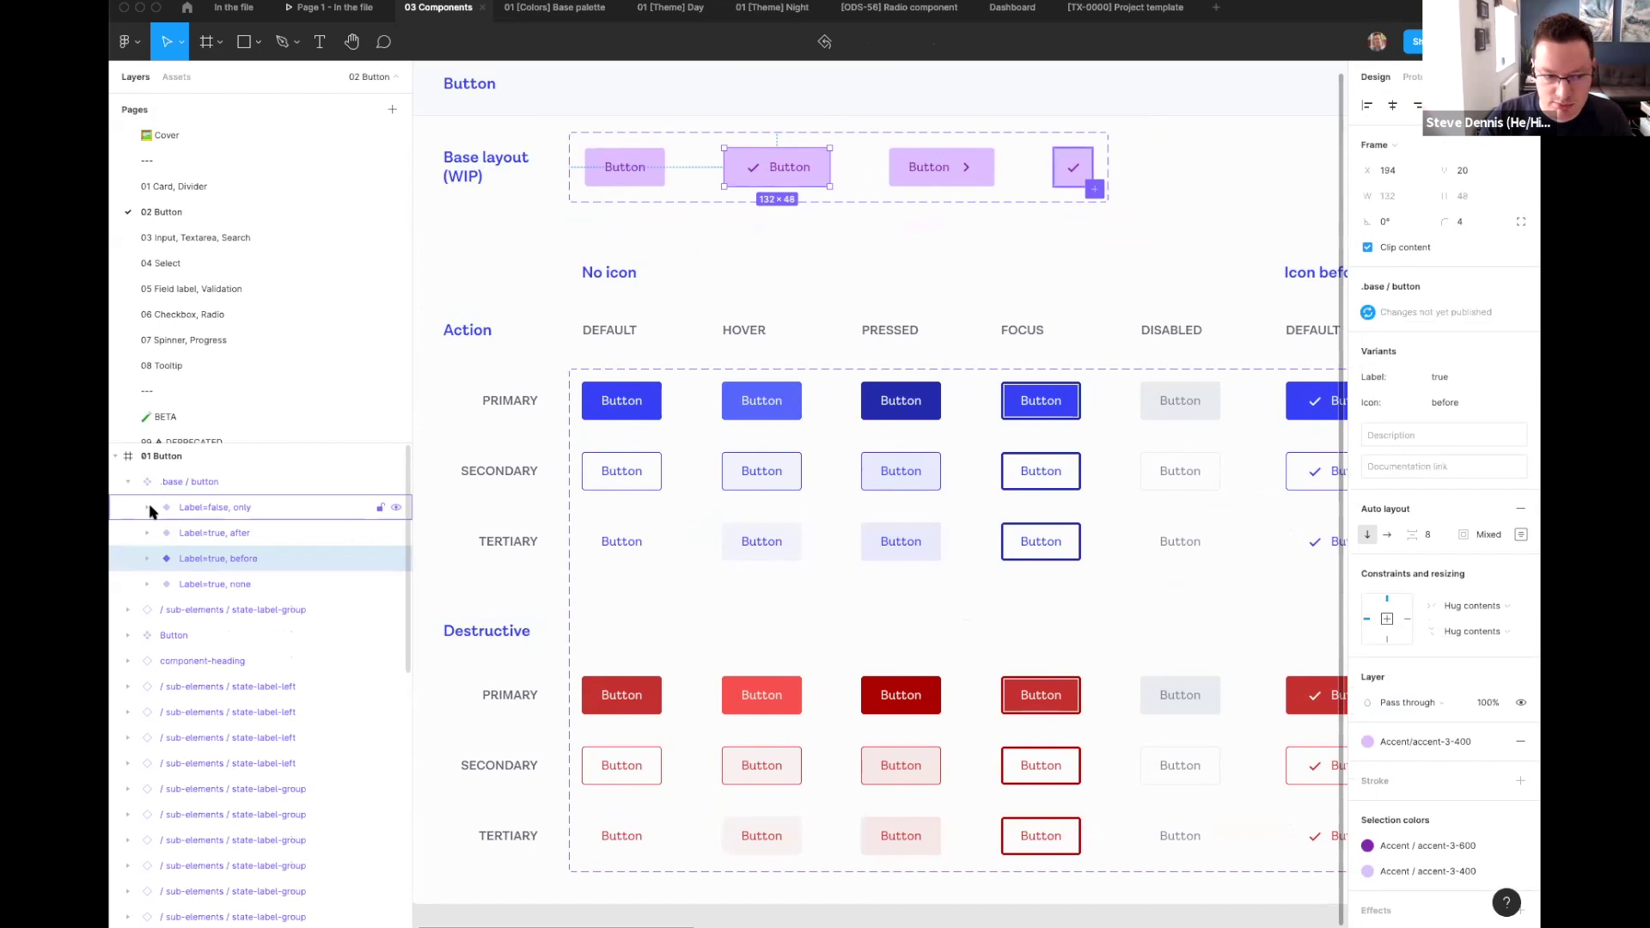
pyautogui.click(148, 507)
pyautogui.click(166, 533)
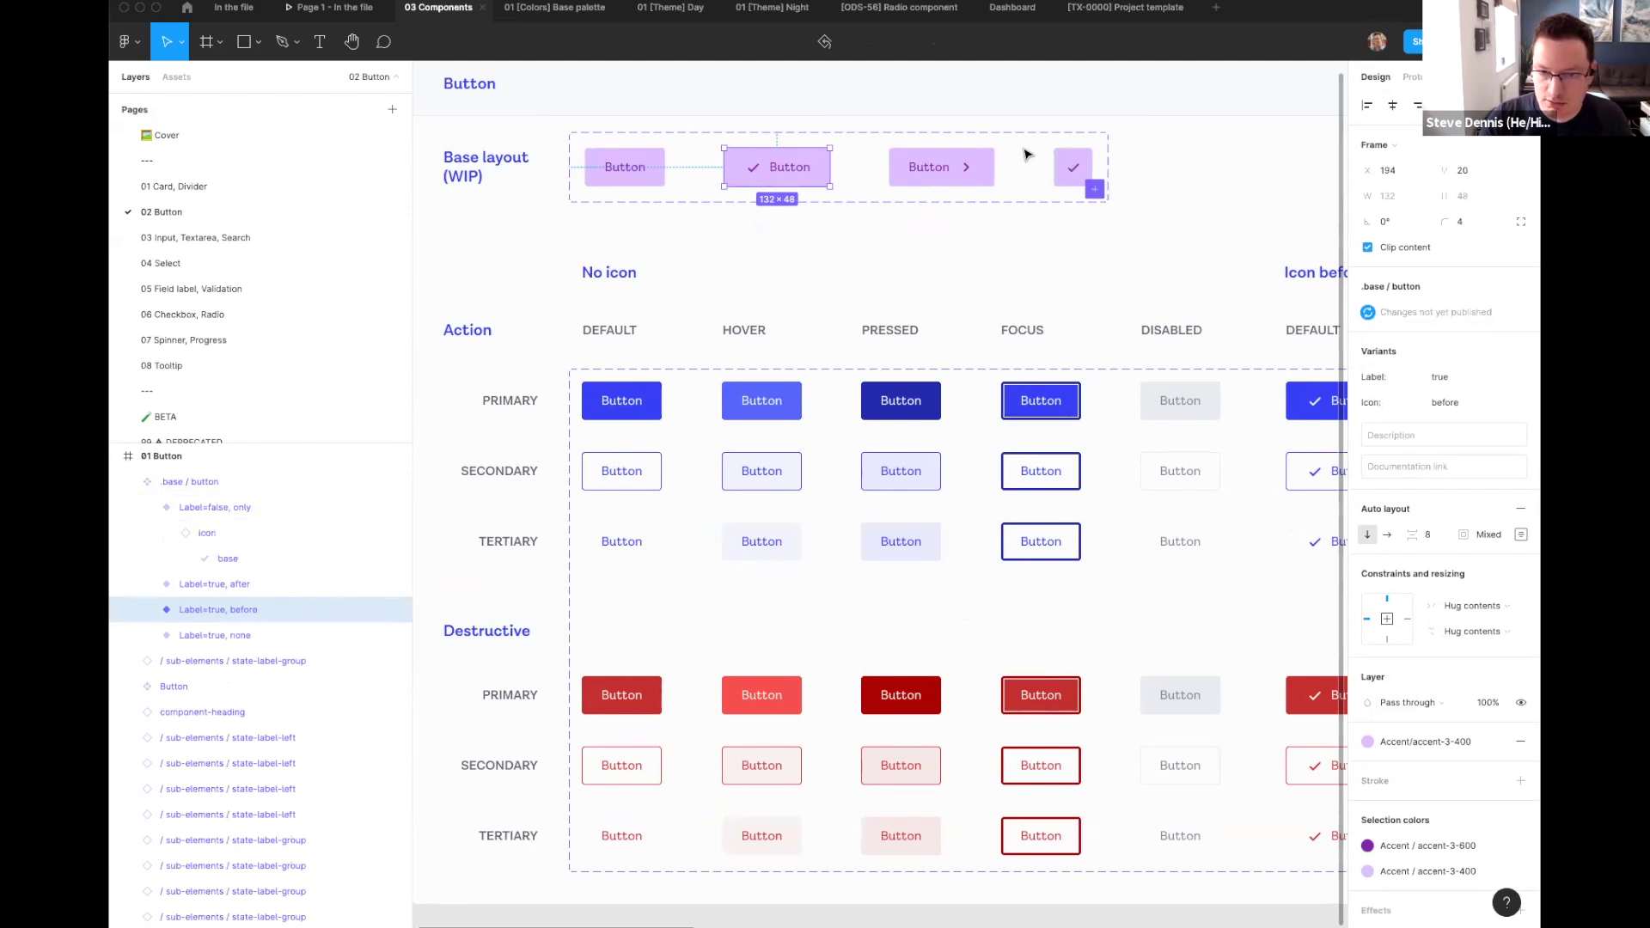
pyautogui.click(165, 534)
pyautogui.click(232, 508)
pyautogui.click(153, 584)
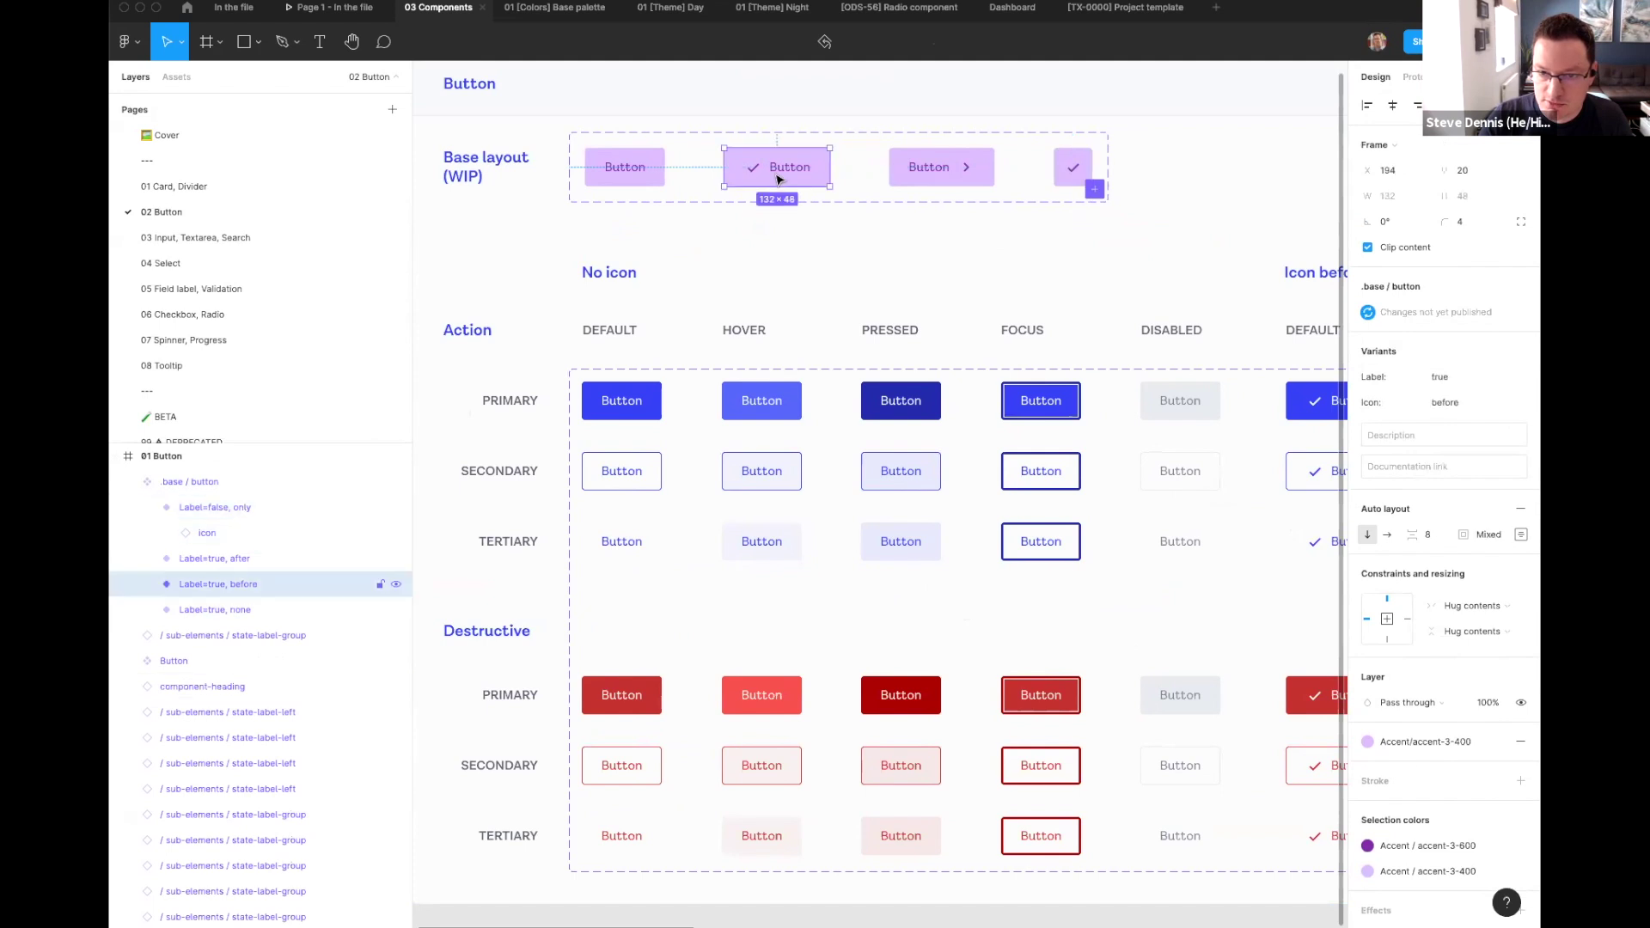
pyautogui.click(147, 585)
pyautogui.click(166, 610)
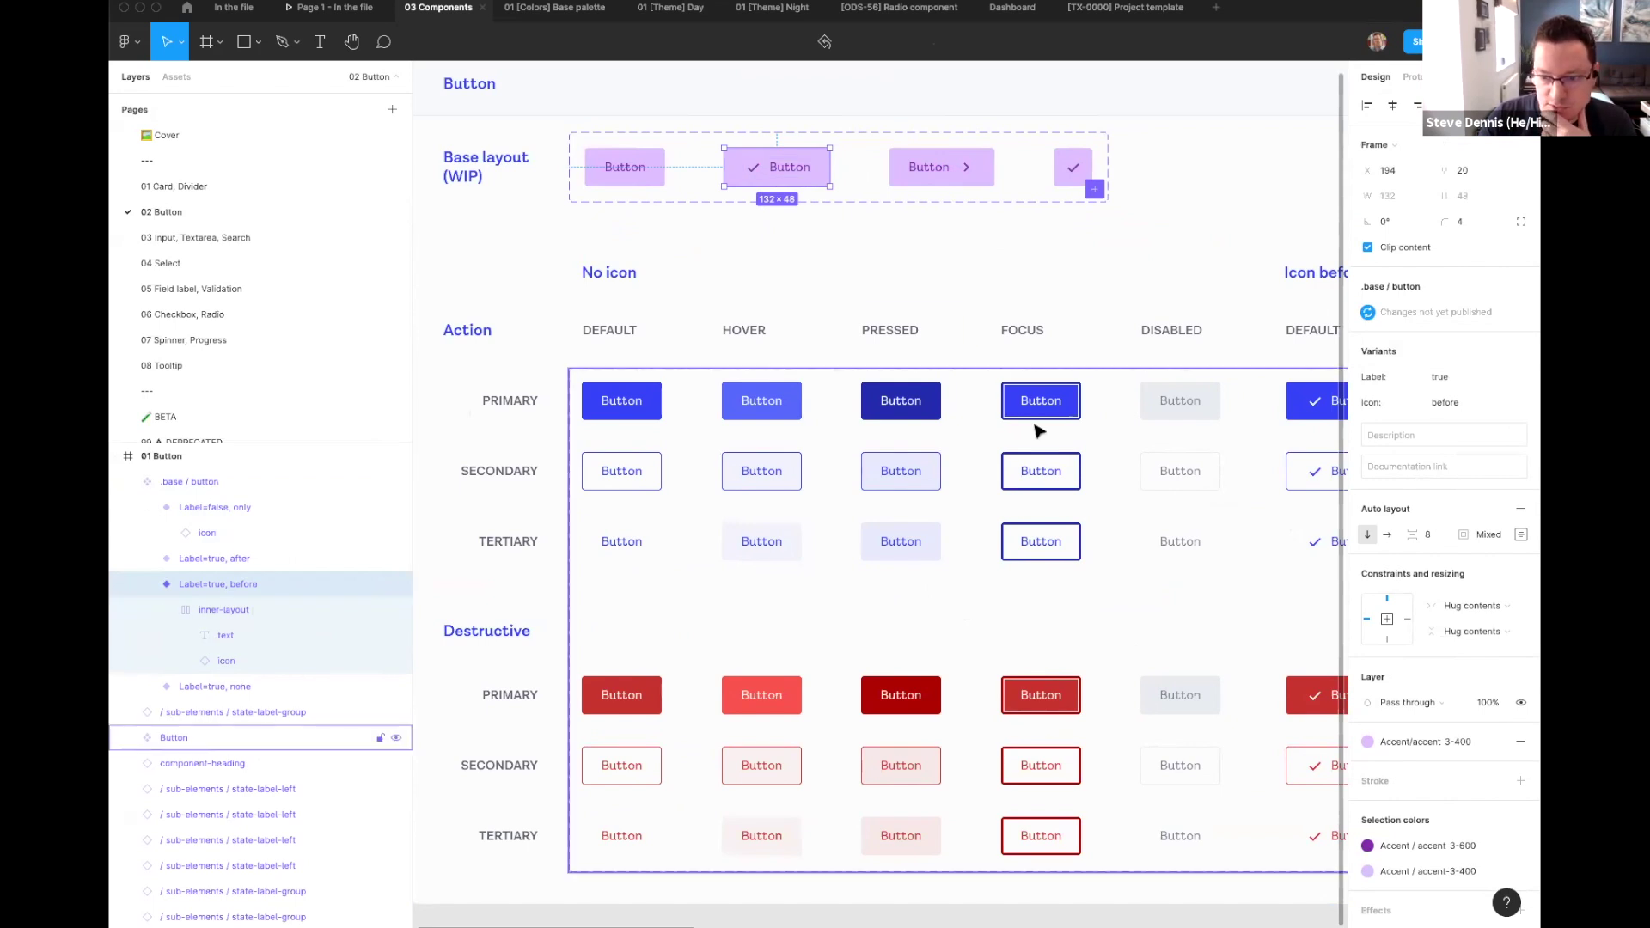
# Step: Compare the no-icon and icon-before groups in the Button grid, and clear the base button selection
pyautogui.scroll(-3, 1072, 258)
pyautogui.hscroll(2, 1072, 258)
pyautogui.hscroll(5, 888, 249)
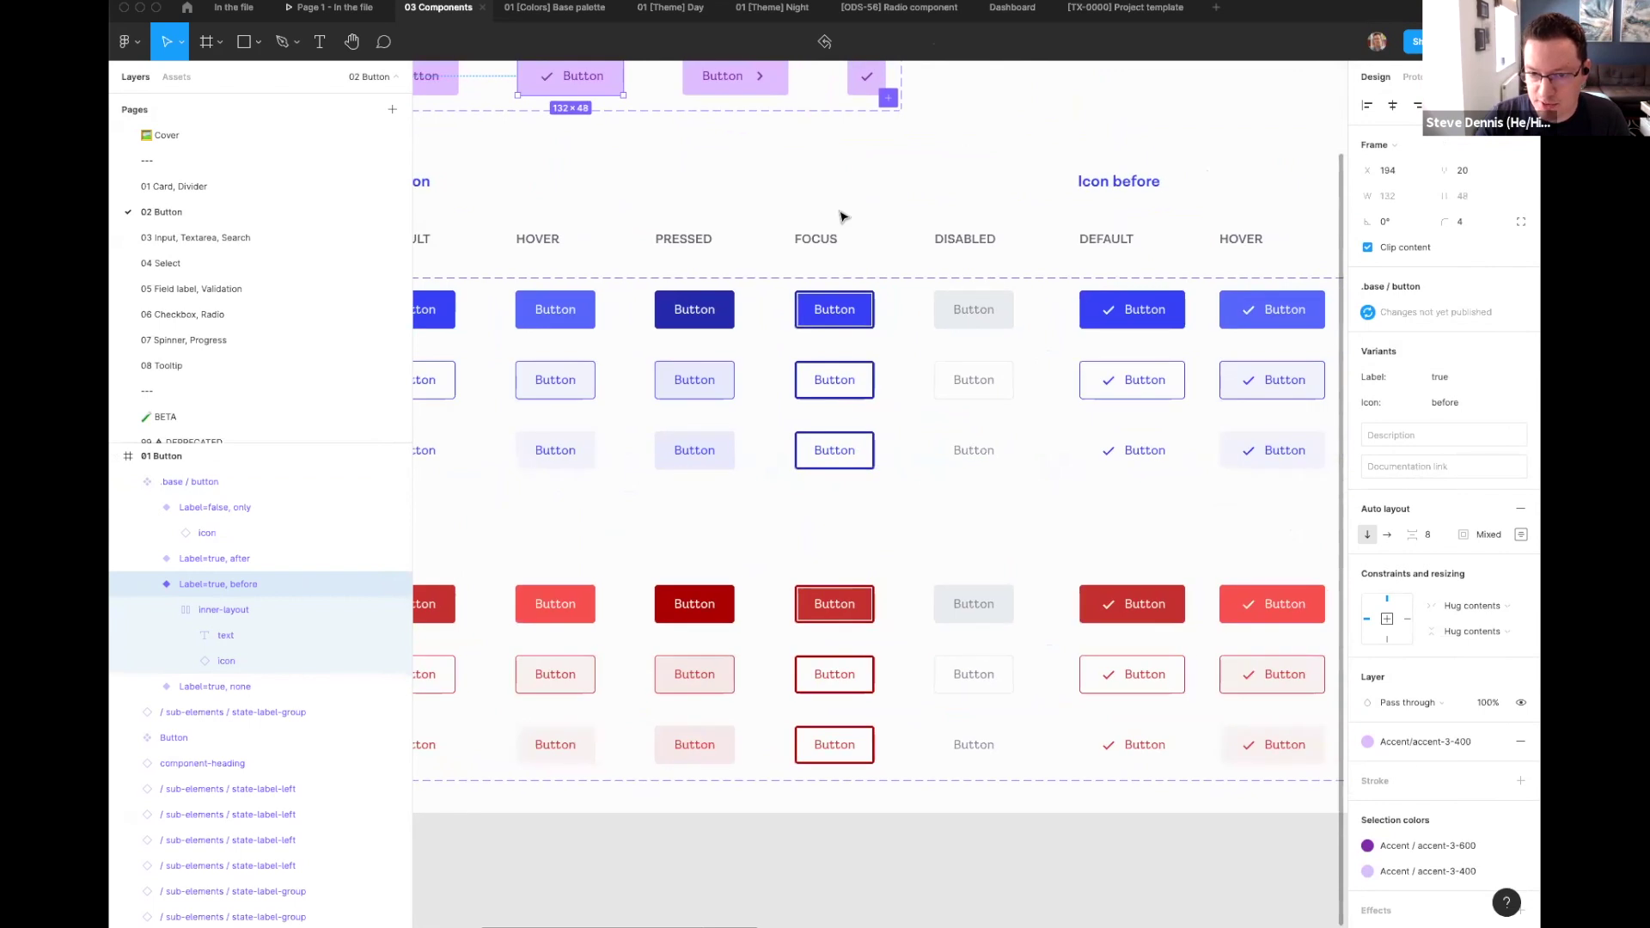
pyautogui.hscroll(-5, 900, 200)
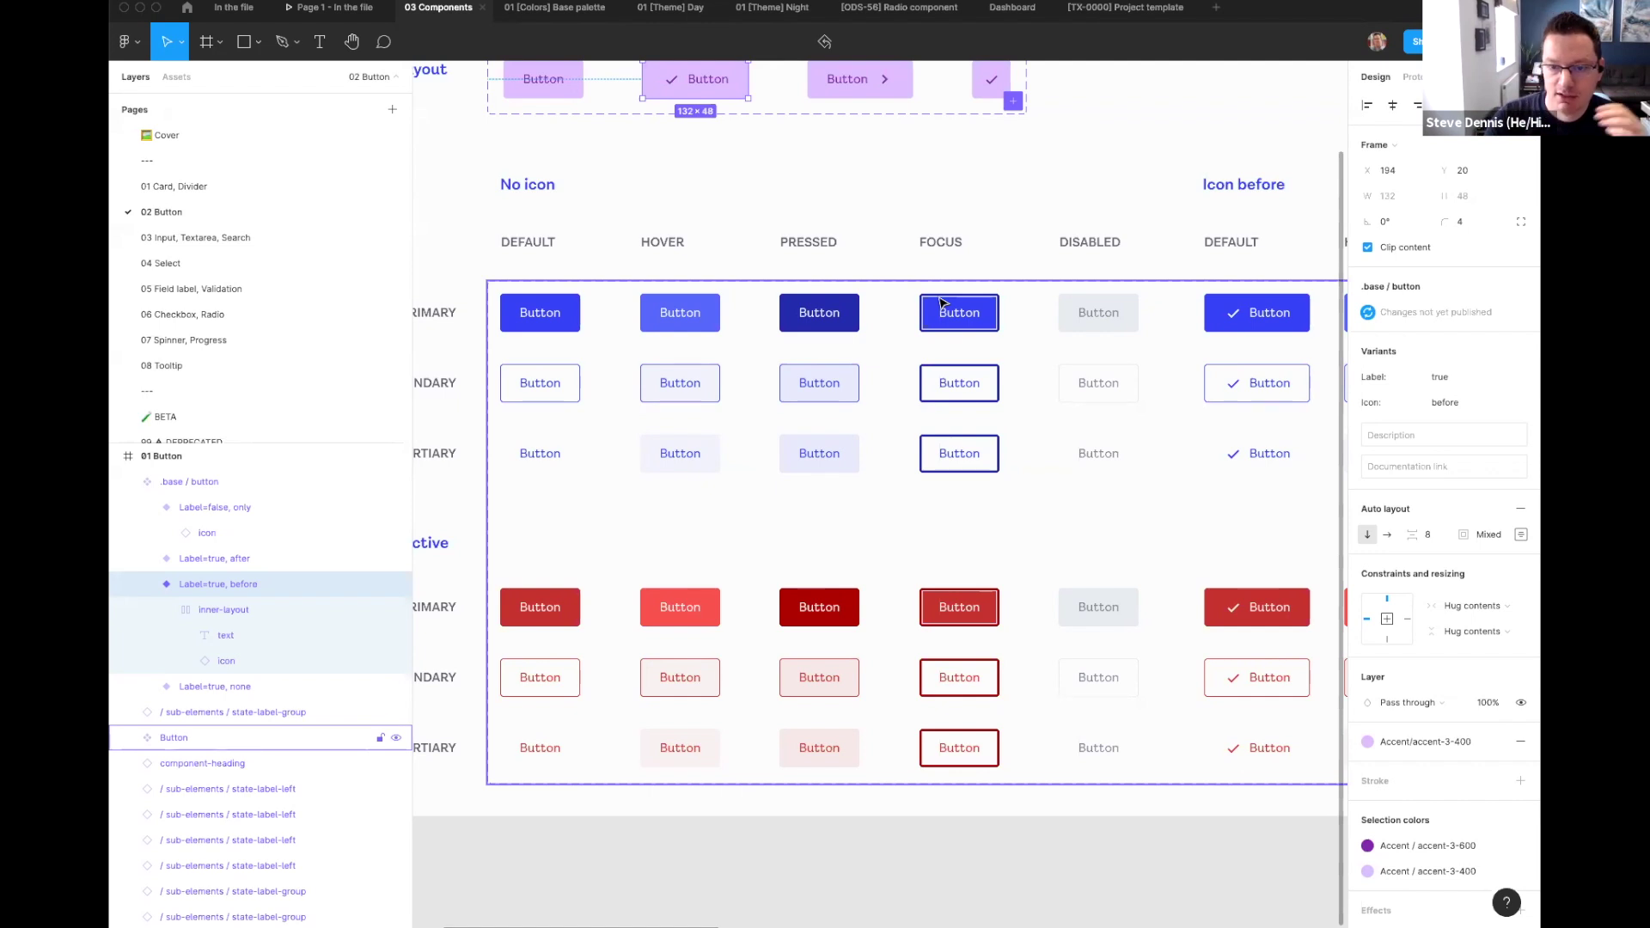
pyautogui.click(872, 168)
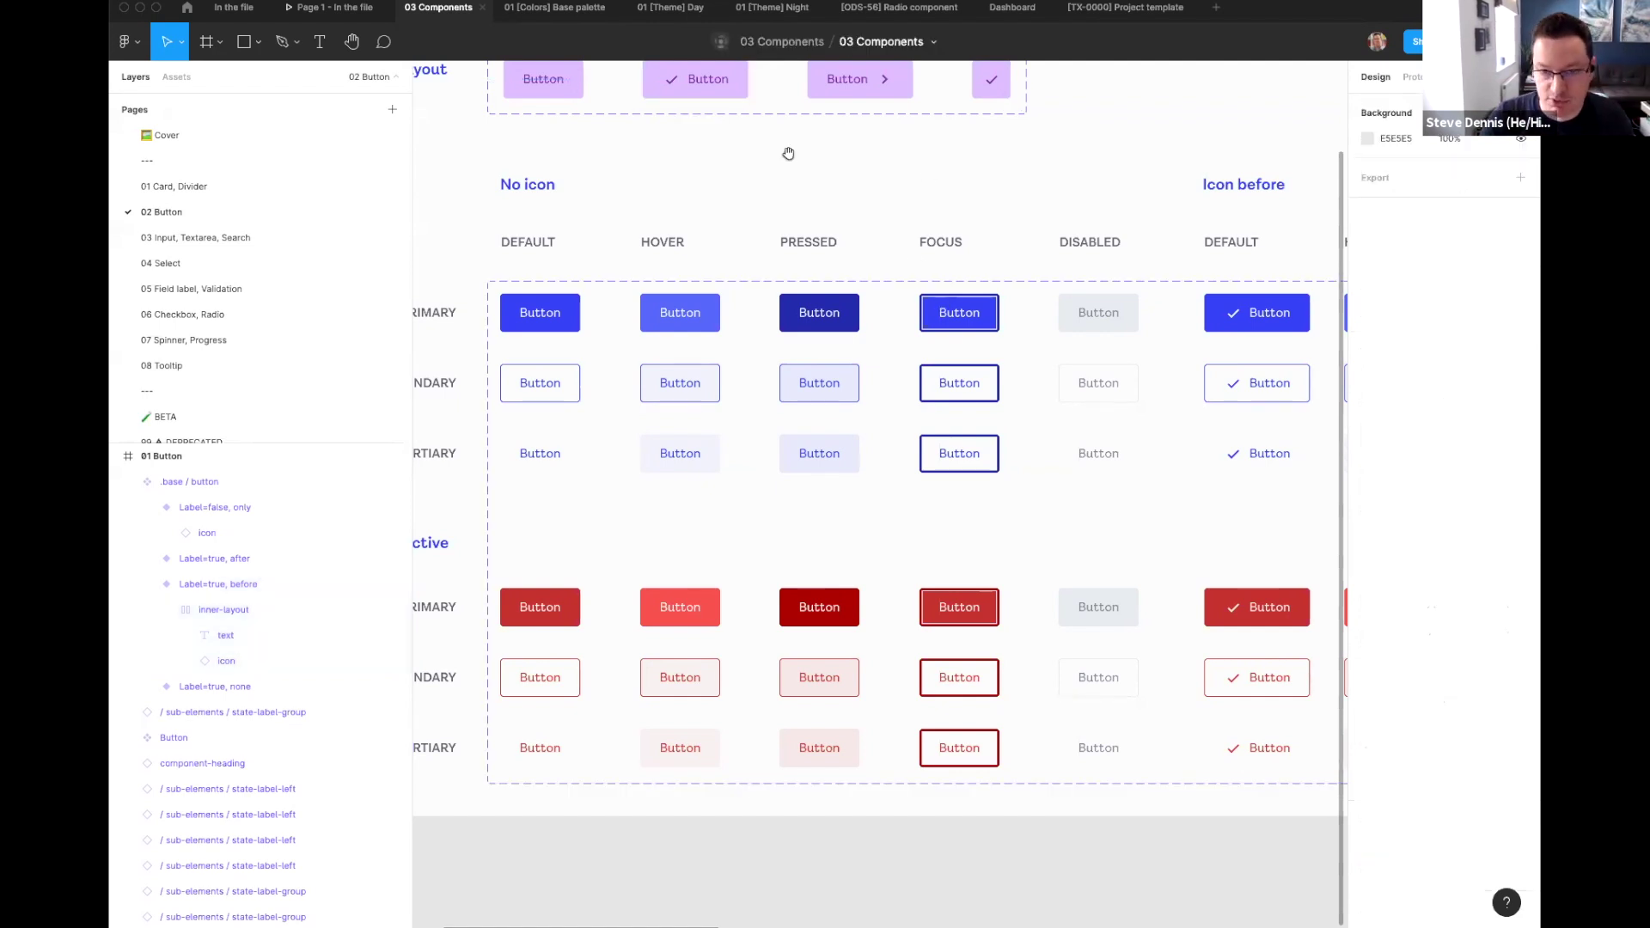
pyautogui.scroll(2, 788, 151)
pyautogui.hscroll(-2, 788, 151)
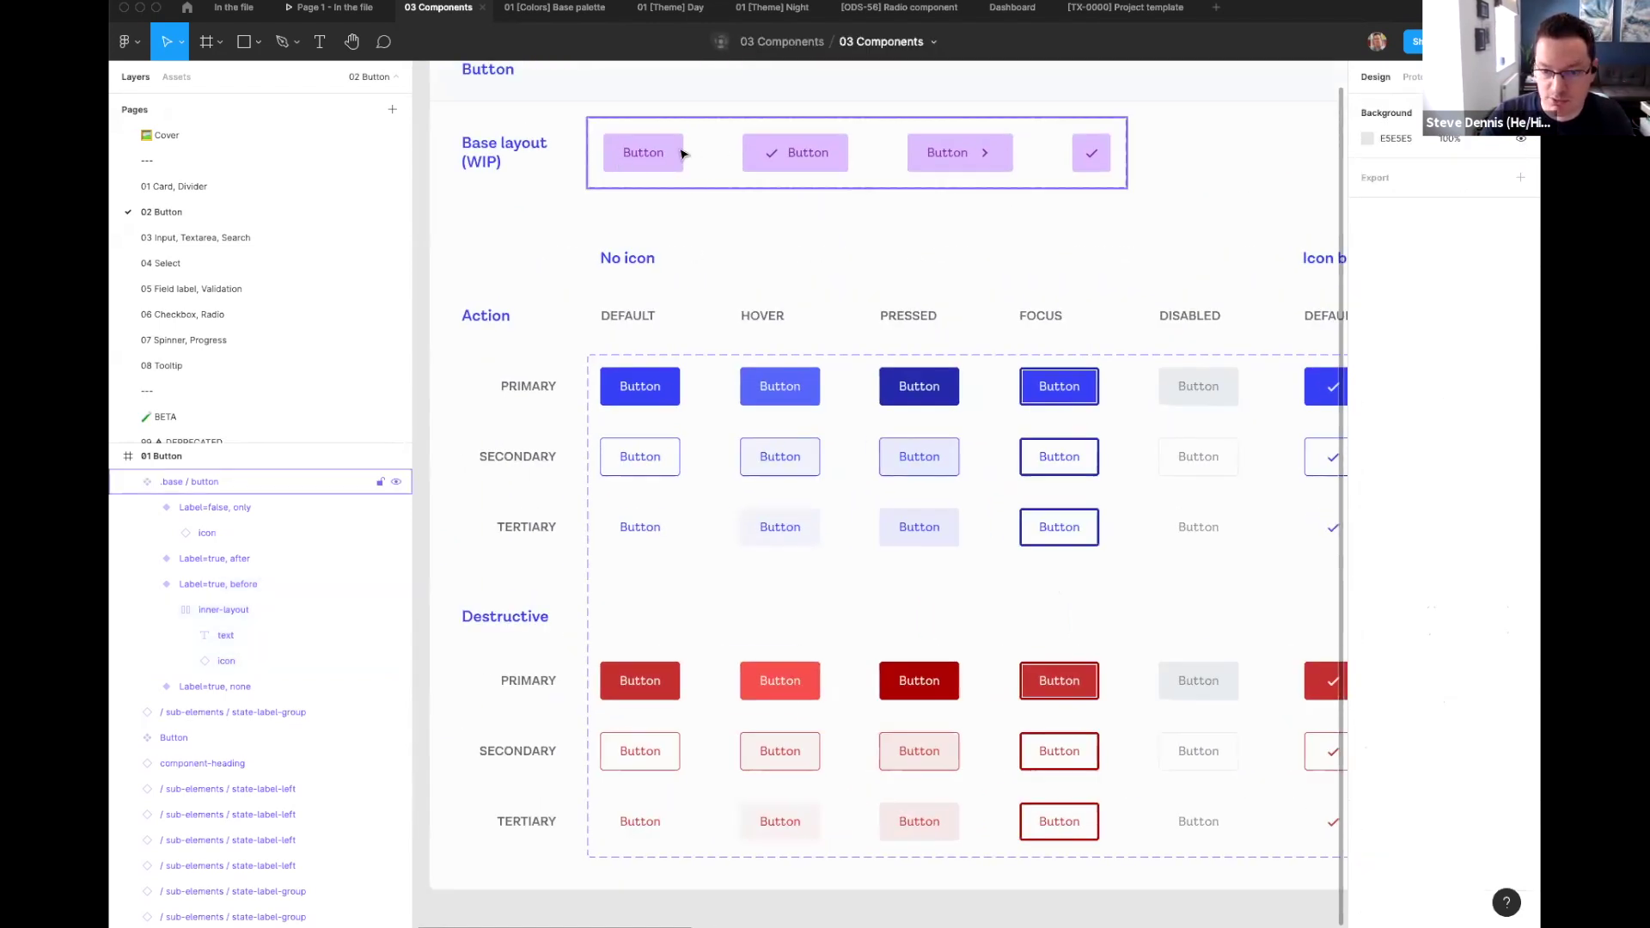
# Step: Inspect the no-icon primary action Button in the focus state, including its nested padding layer's properties
pyautogui.click(1045, 400)
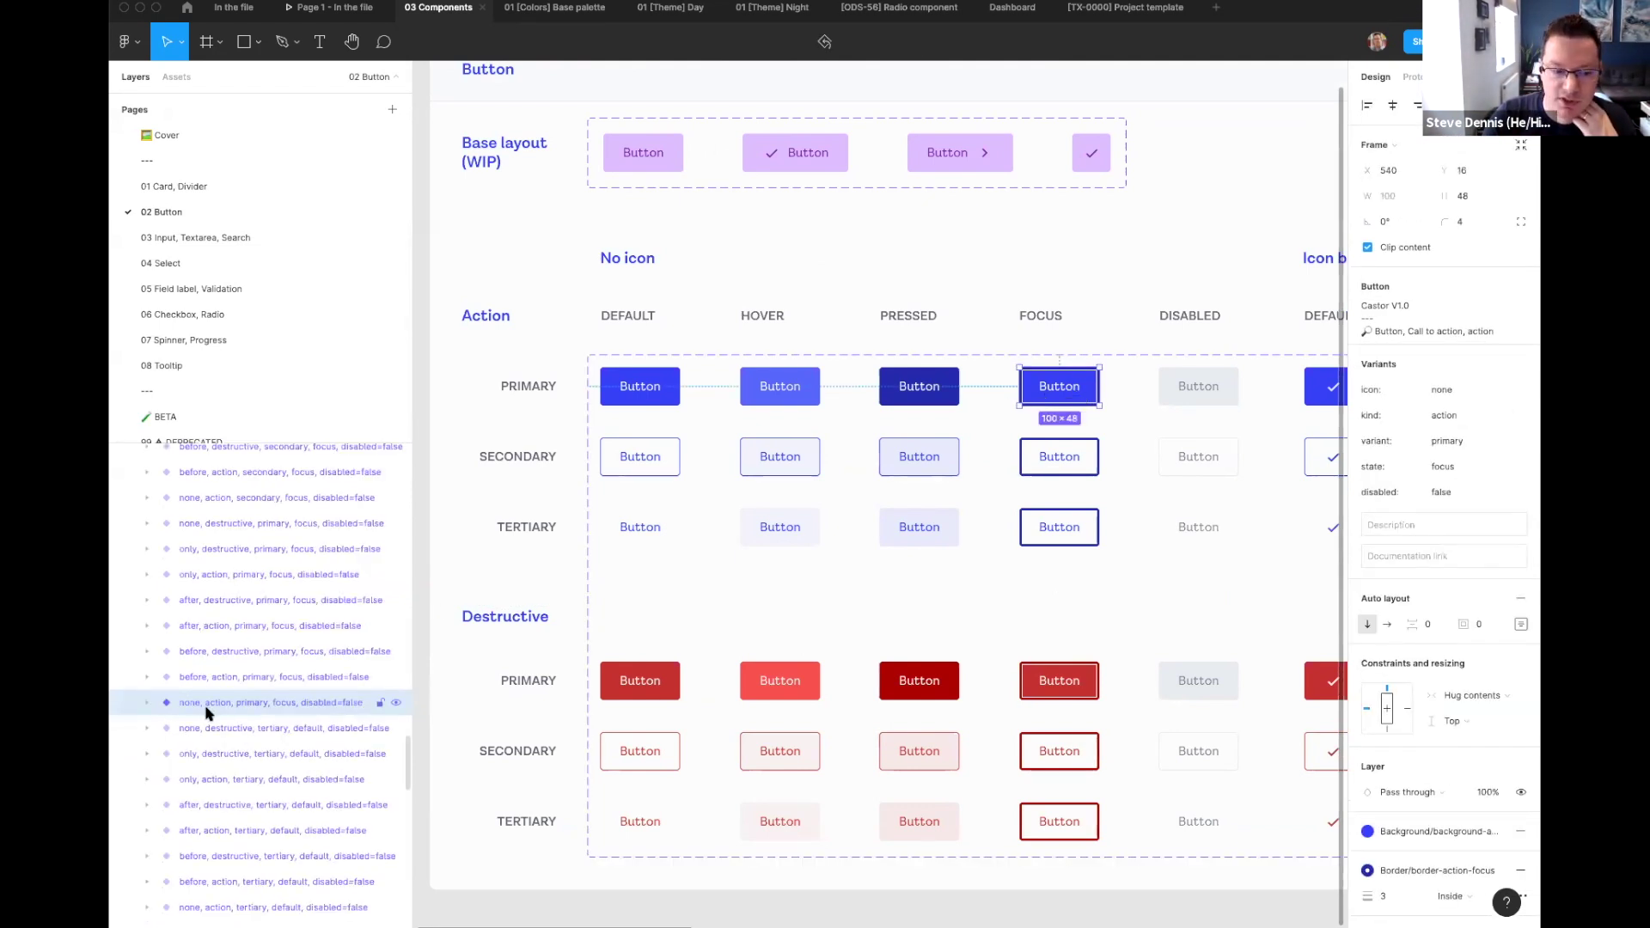
pyautogui.click(147, 702)
pyautogui.click(167, 728)
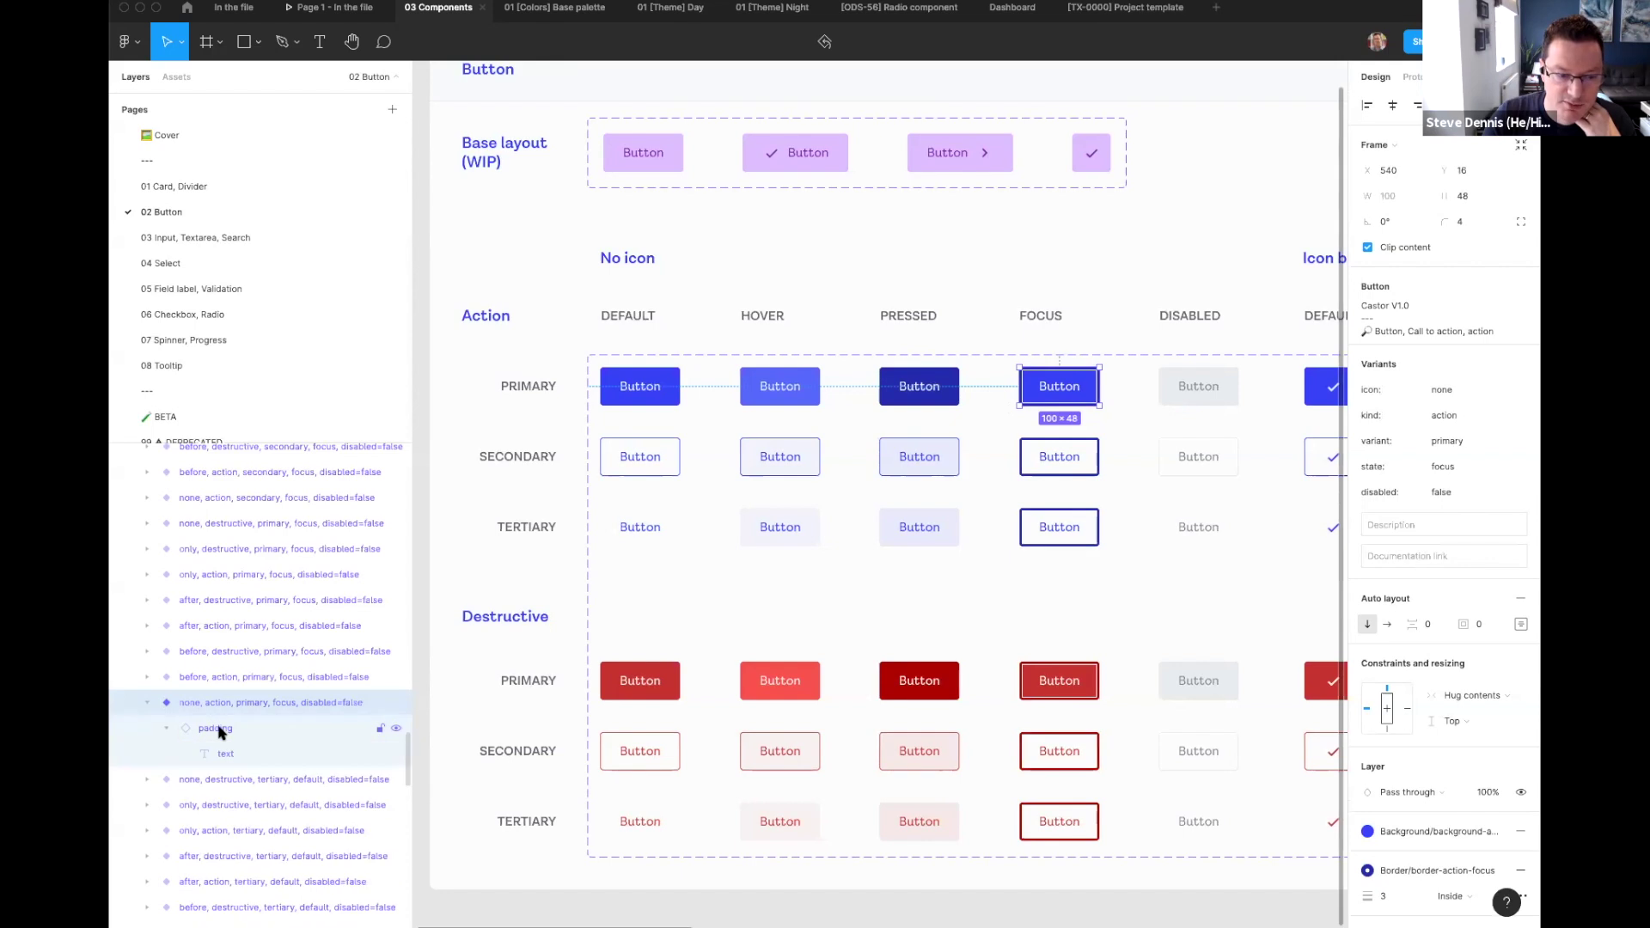
pyautogui.click(216, 731)
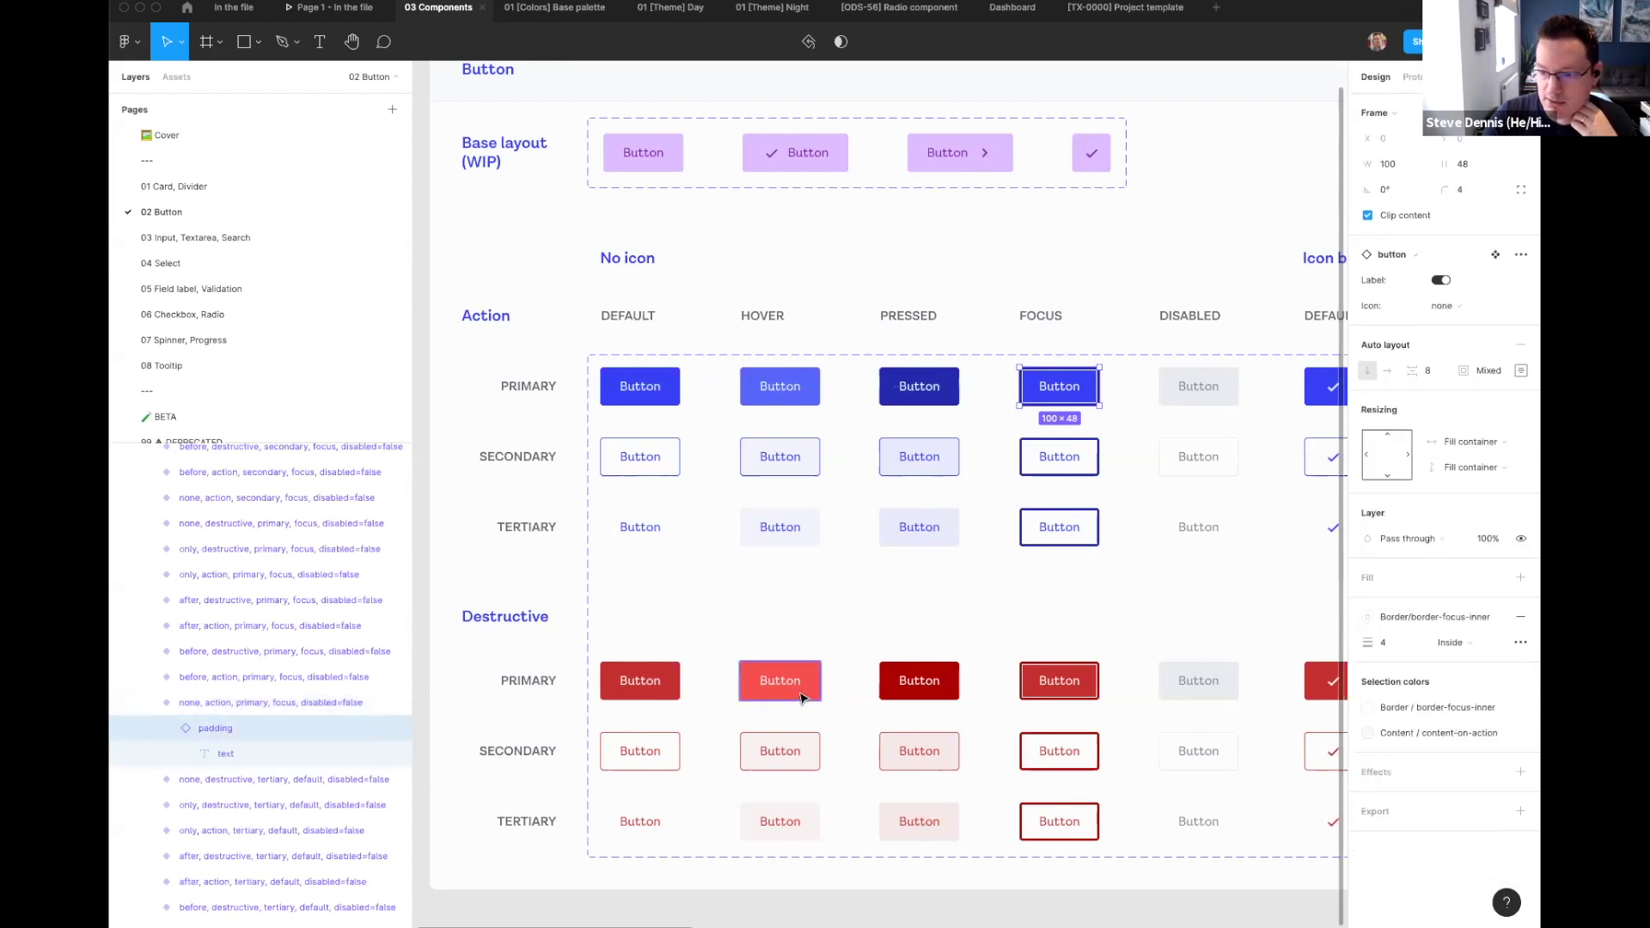
pyautogui.click(217, 703)
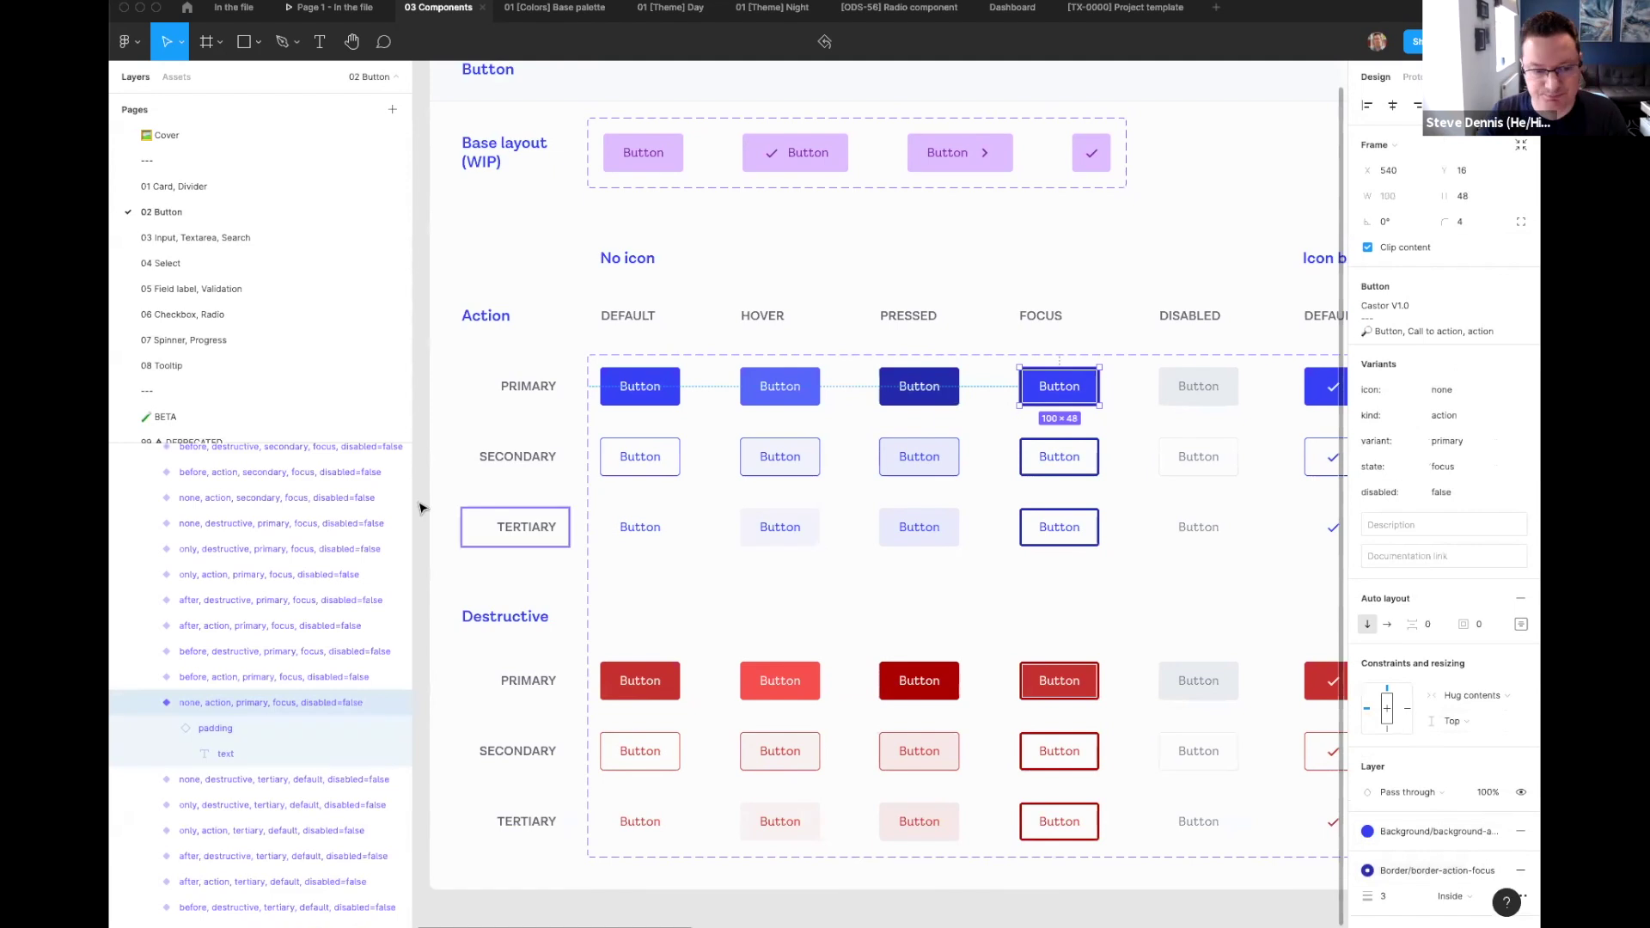
pyautogui.click(172, 728)
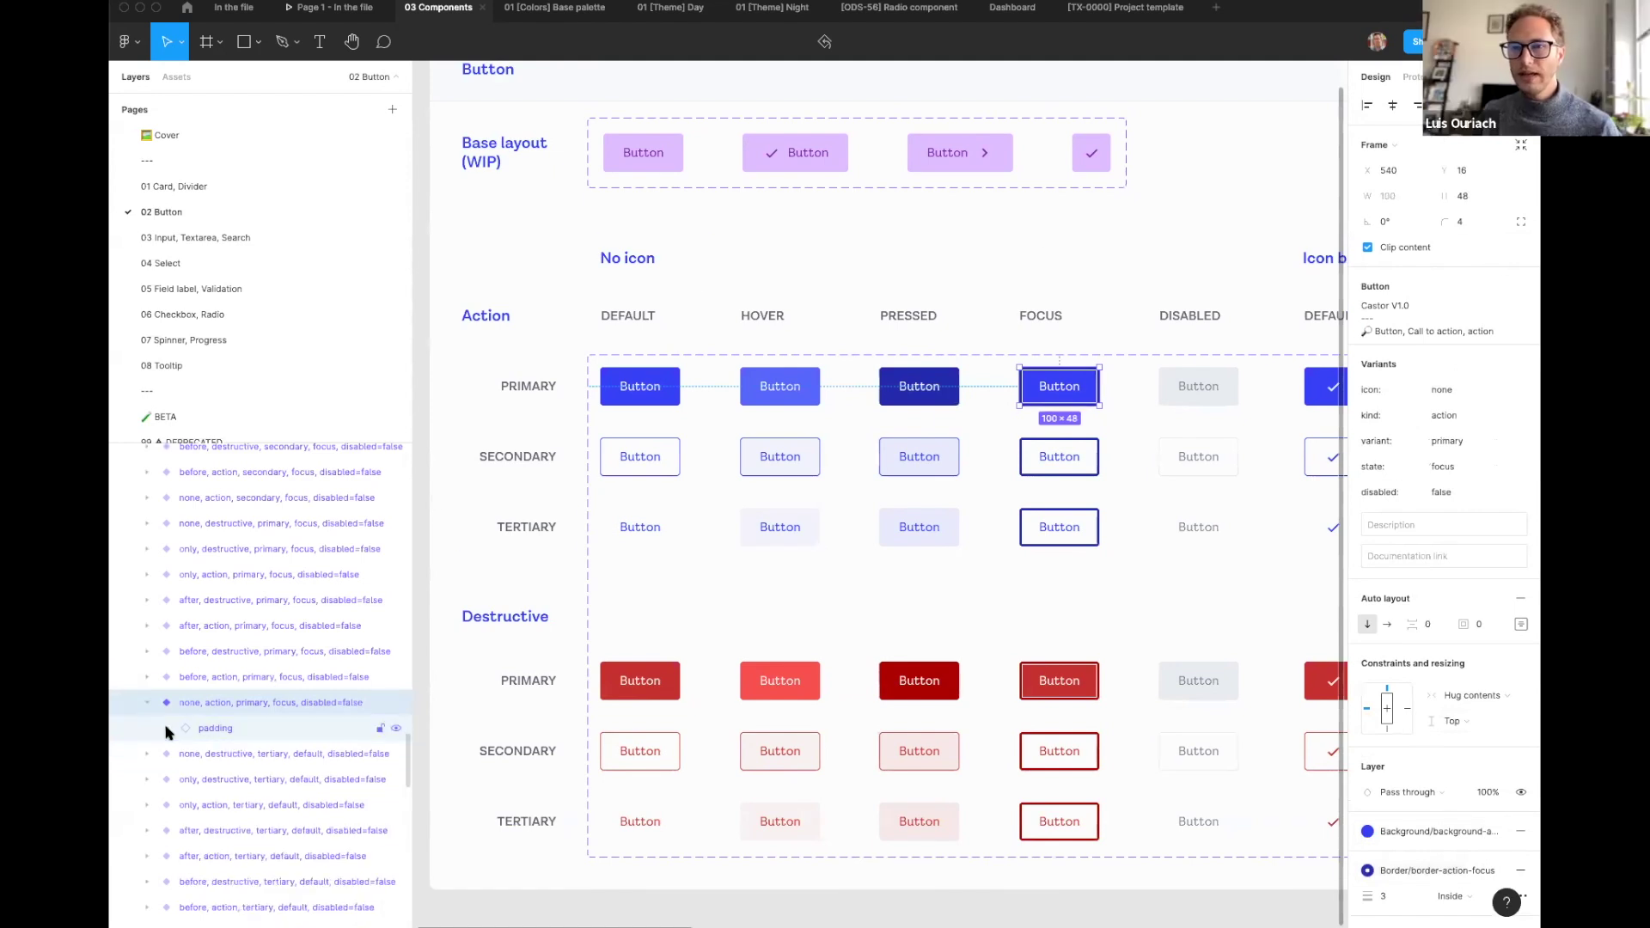
# Step: Inspect the nested layer of the icon-before primary action focus Button and the variants of the .base / button component set
pyautogui.click(147, 677)
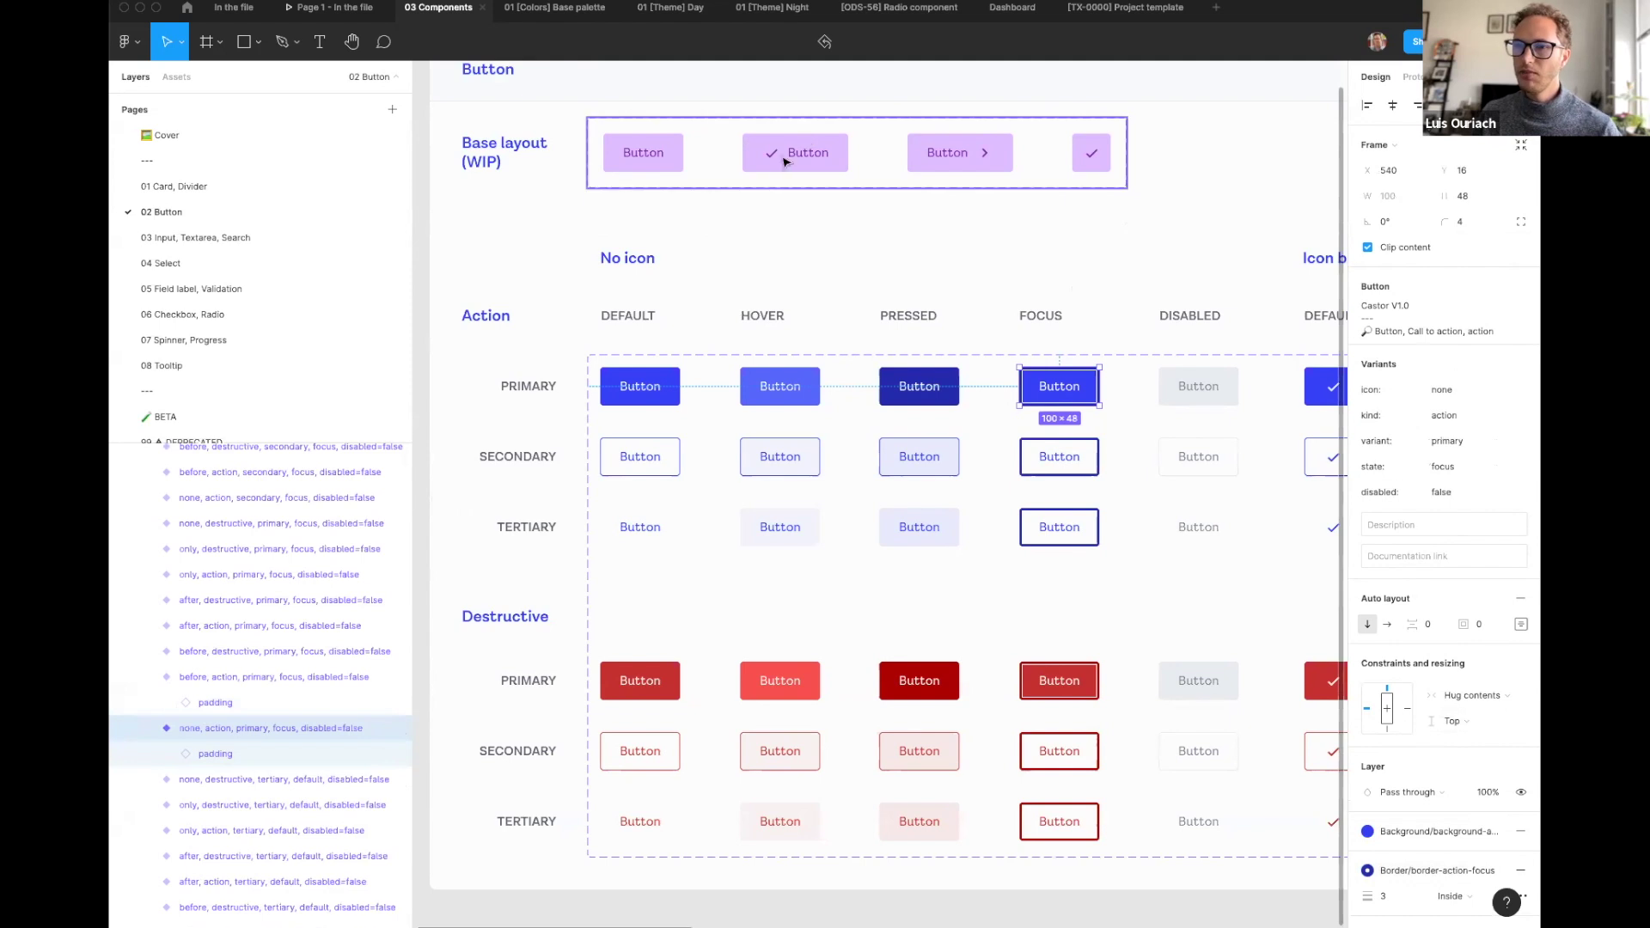
pyautogui.click(810, 244)
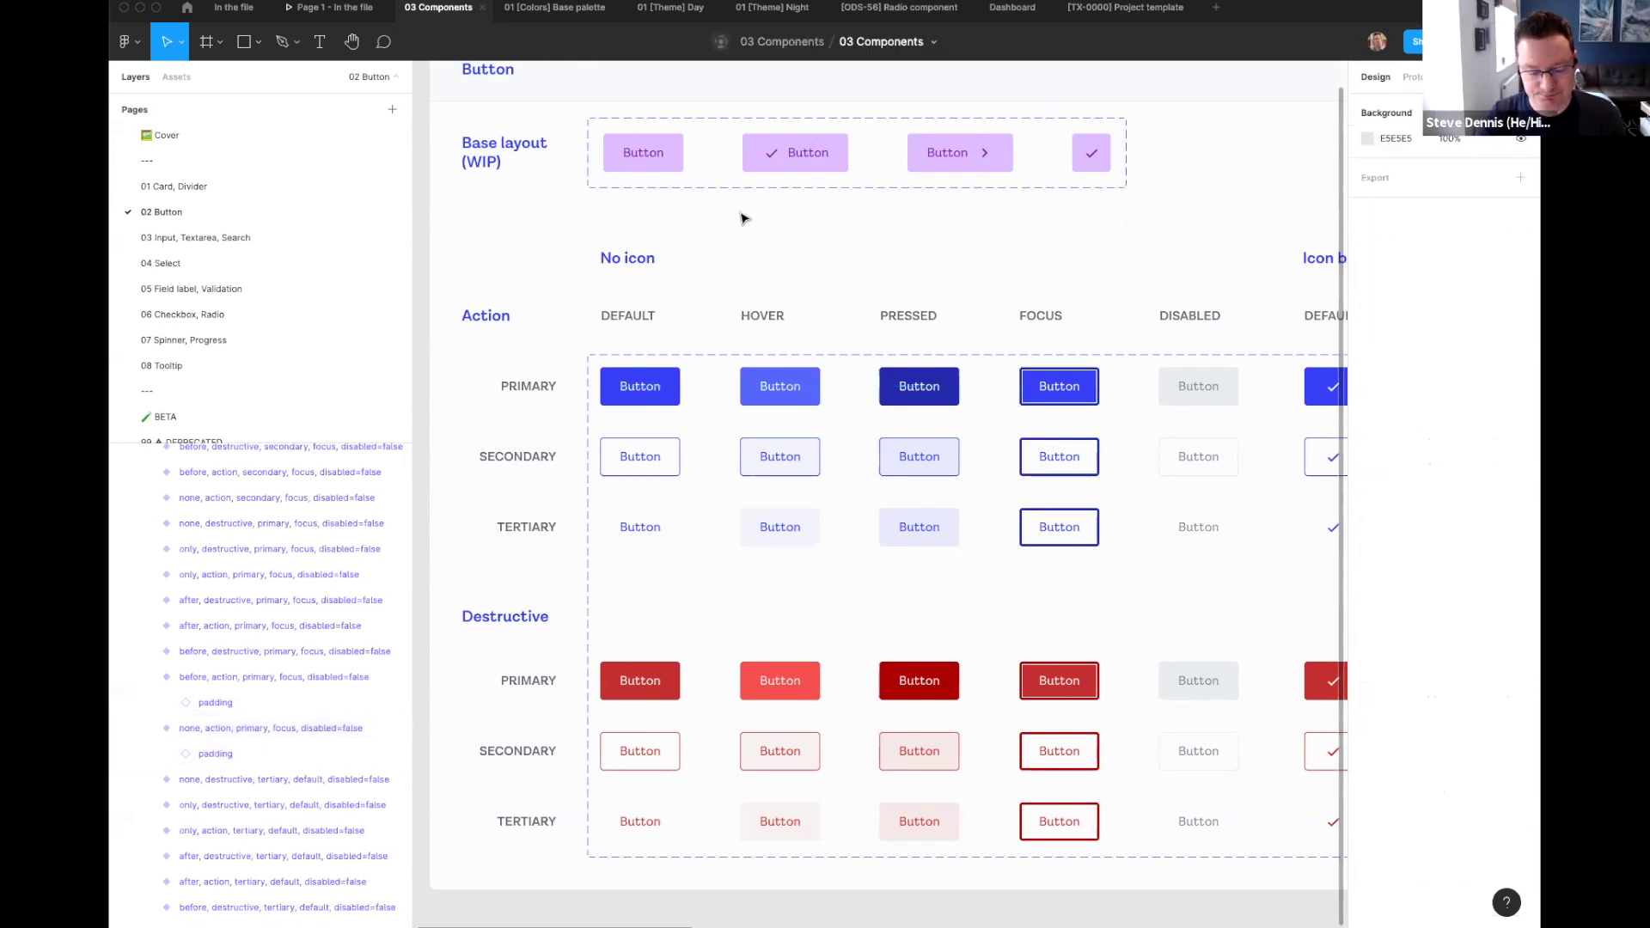
pyautogui.click(643, 154)
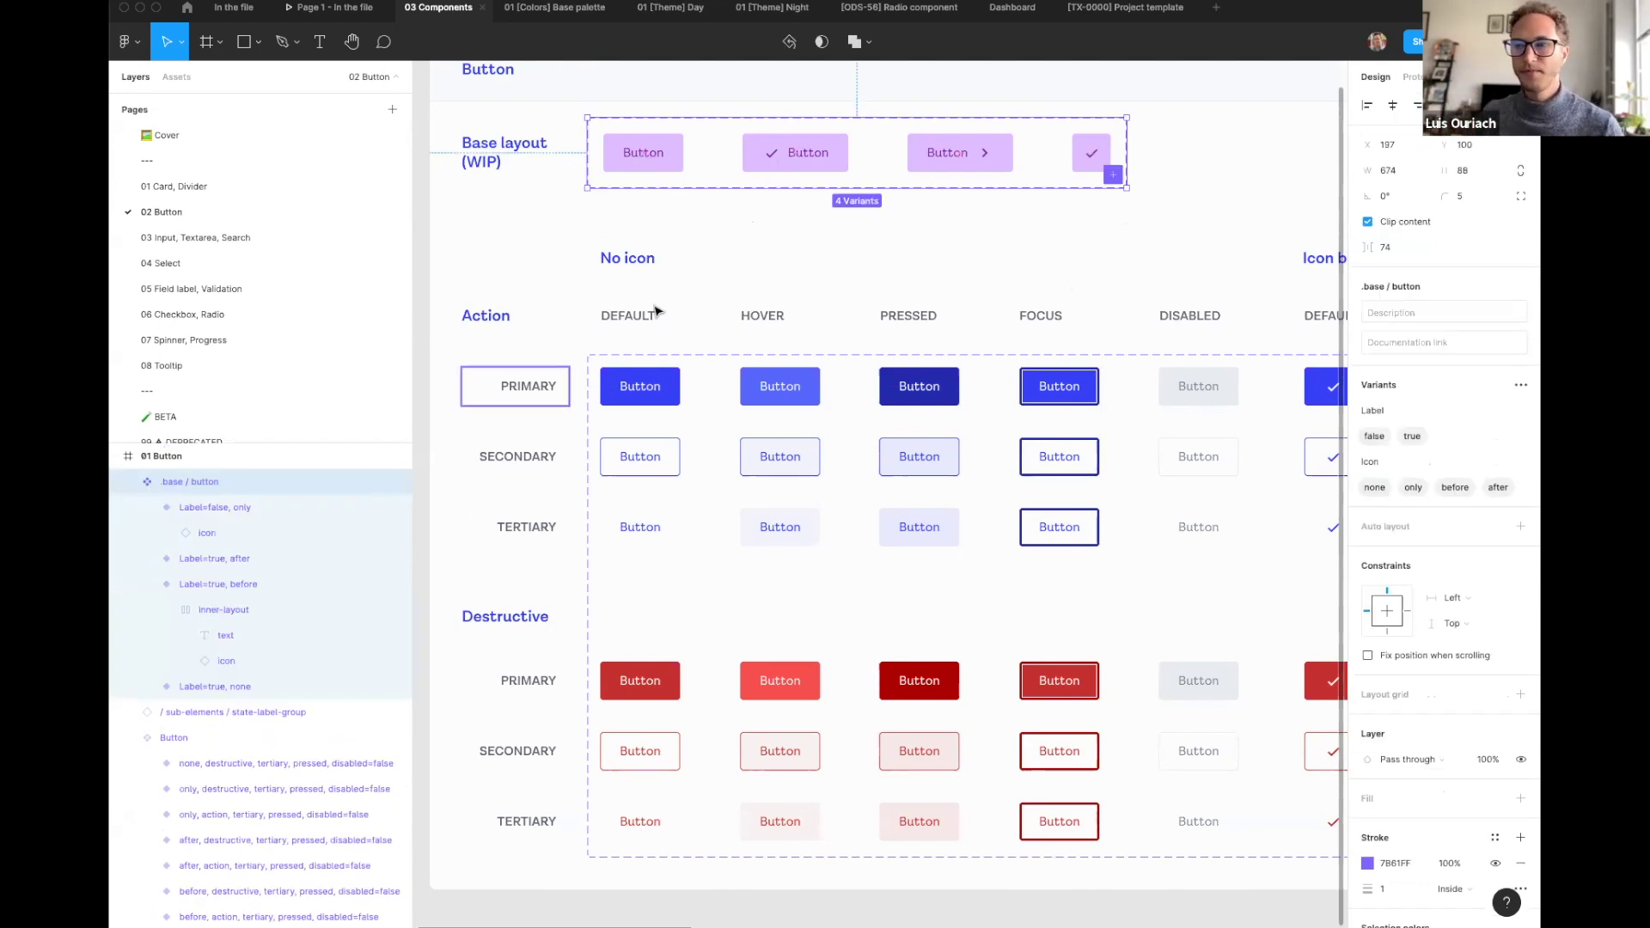
pyautogui.click(424, 203)
pyautogui.click(700, 160)
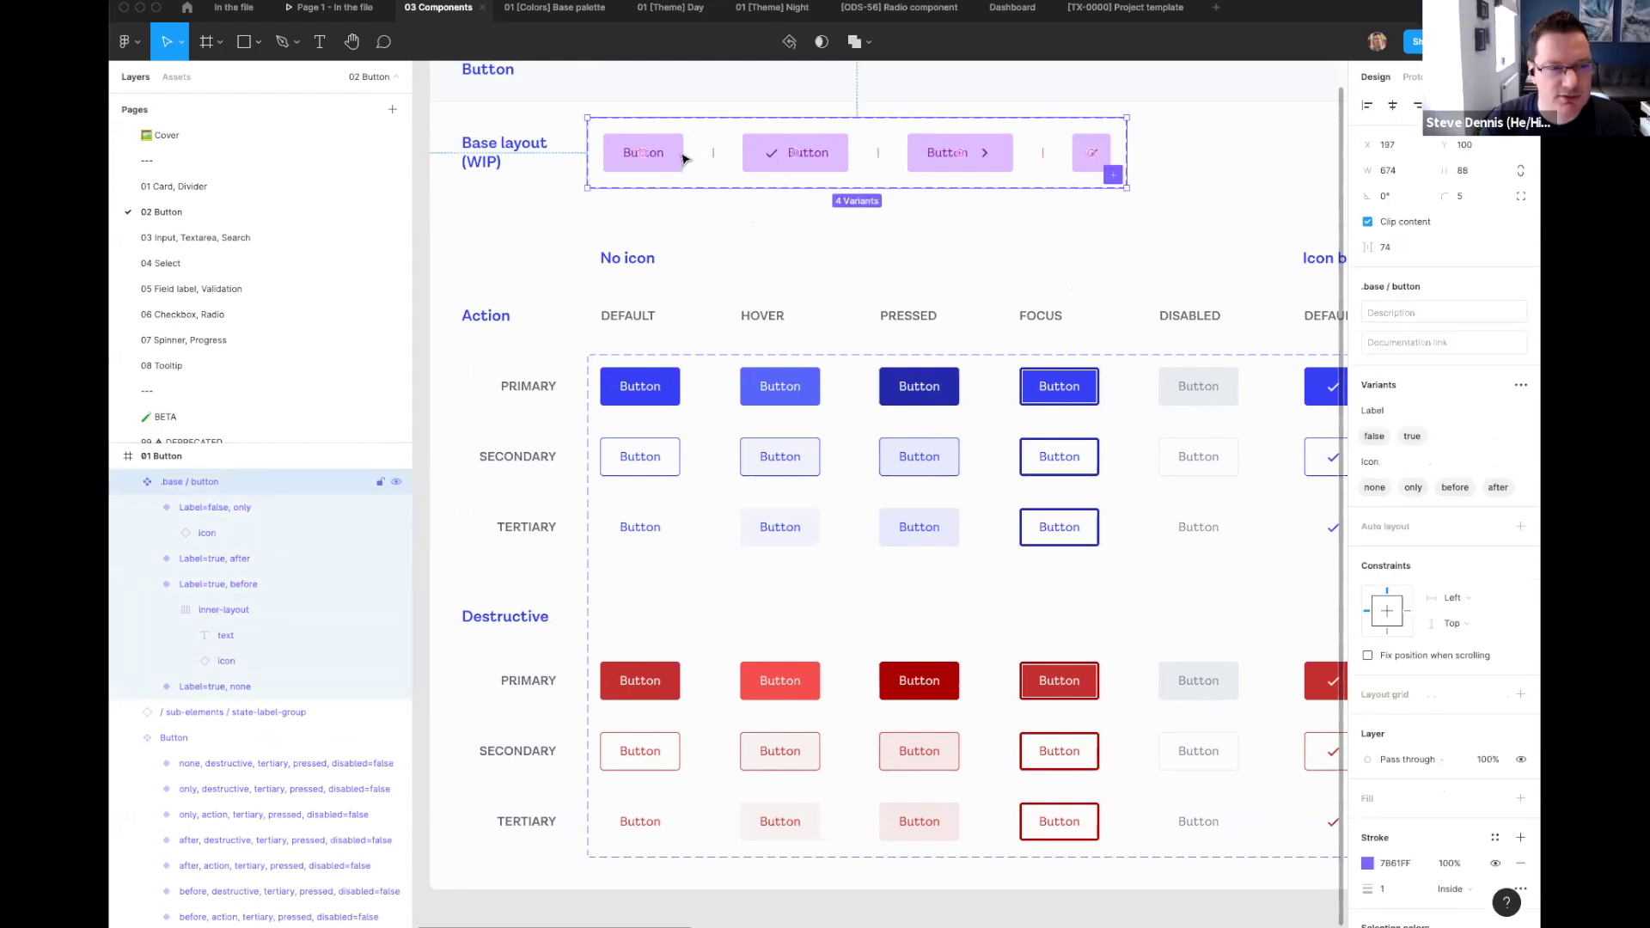
pyautogui.click(546, 216)
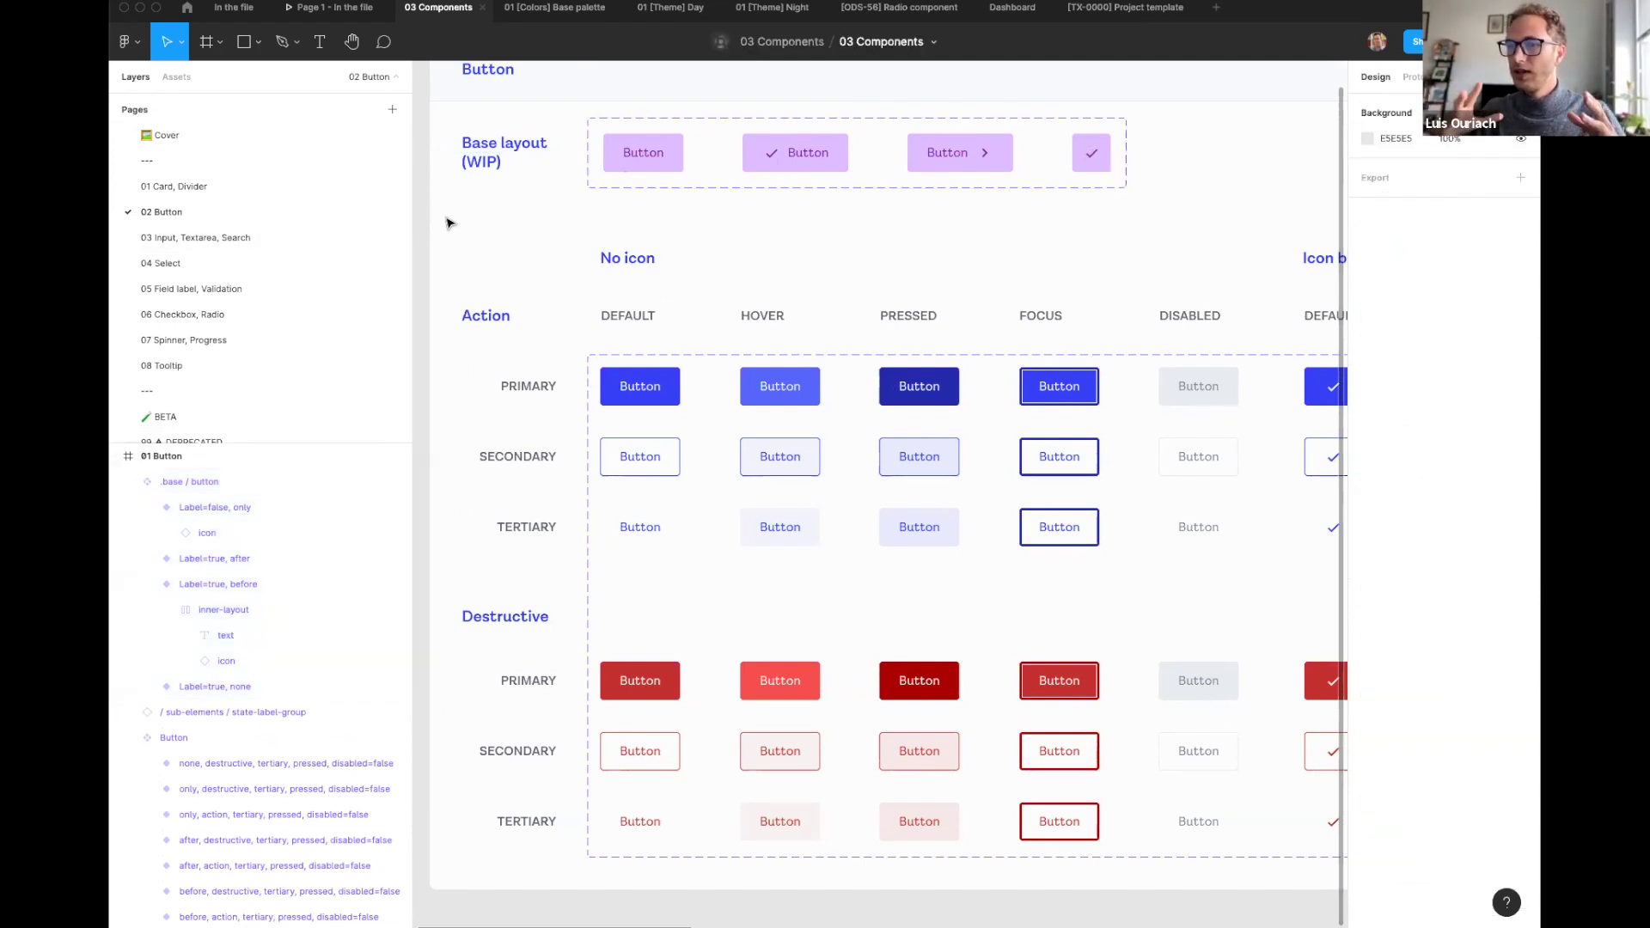
pyautogui.hotkey('shift', '1')
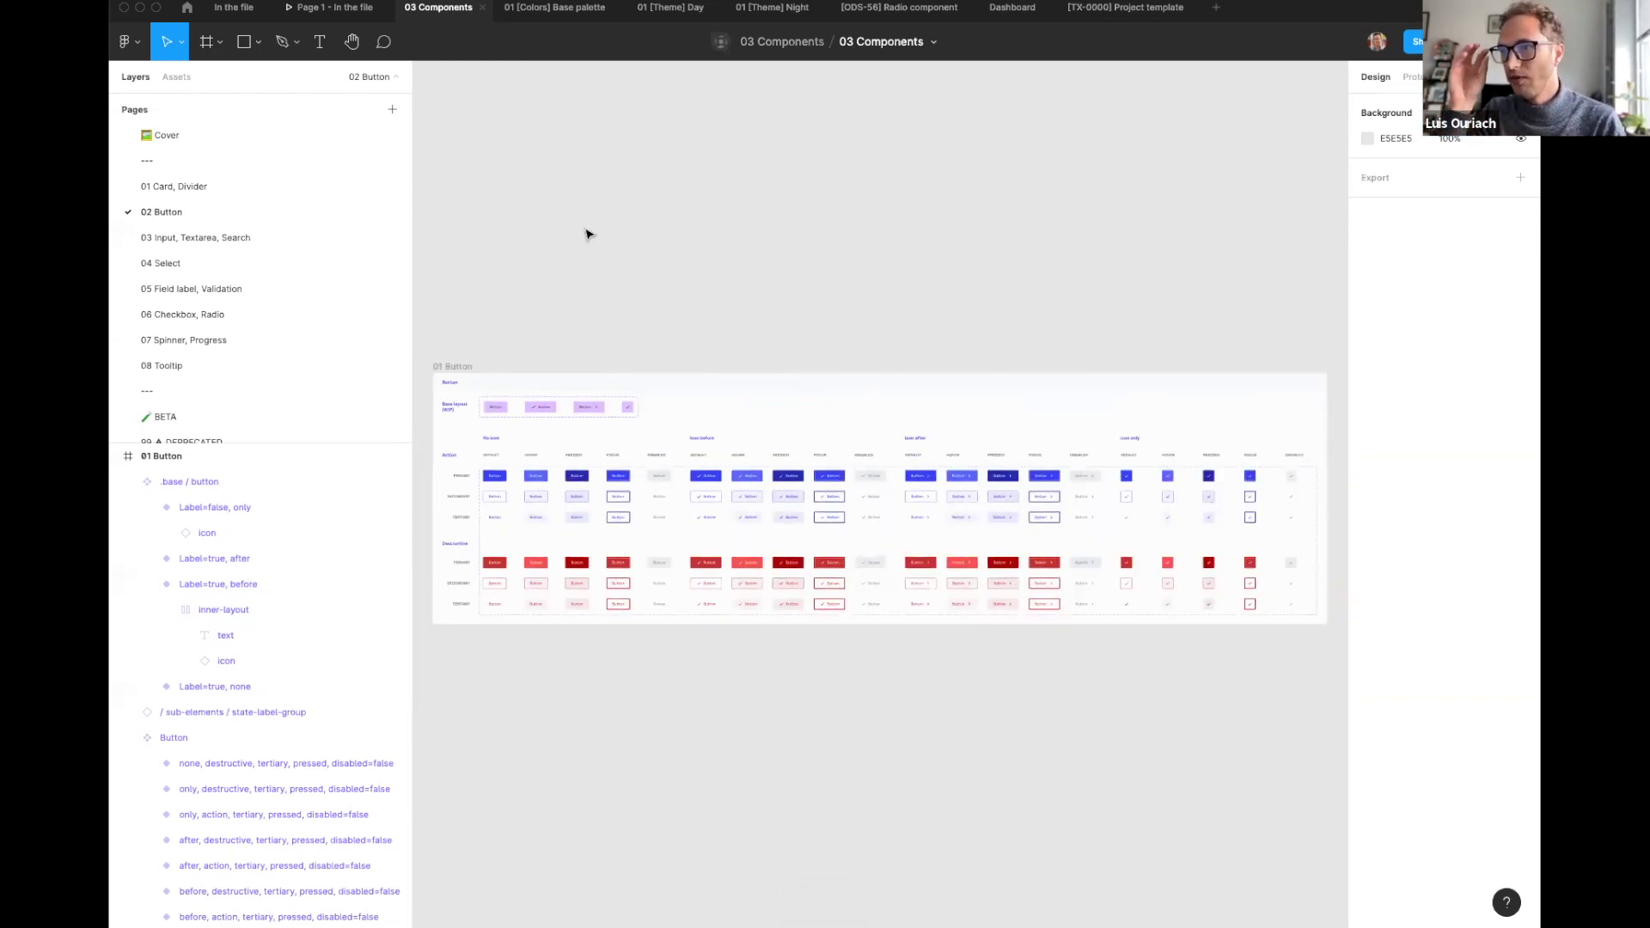
# Step: Return to the file browser and show the files in Castor's 05 UI Kits project
pyautogui.click(188, 9)
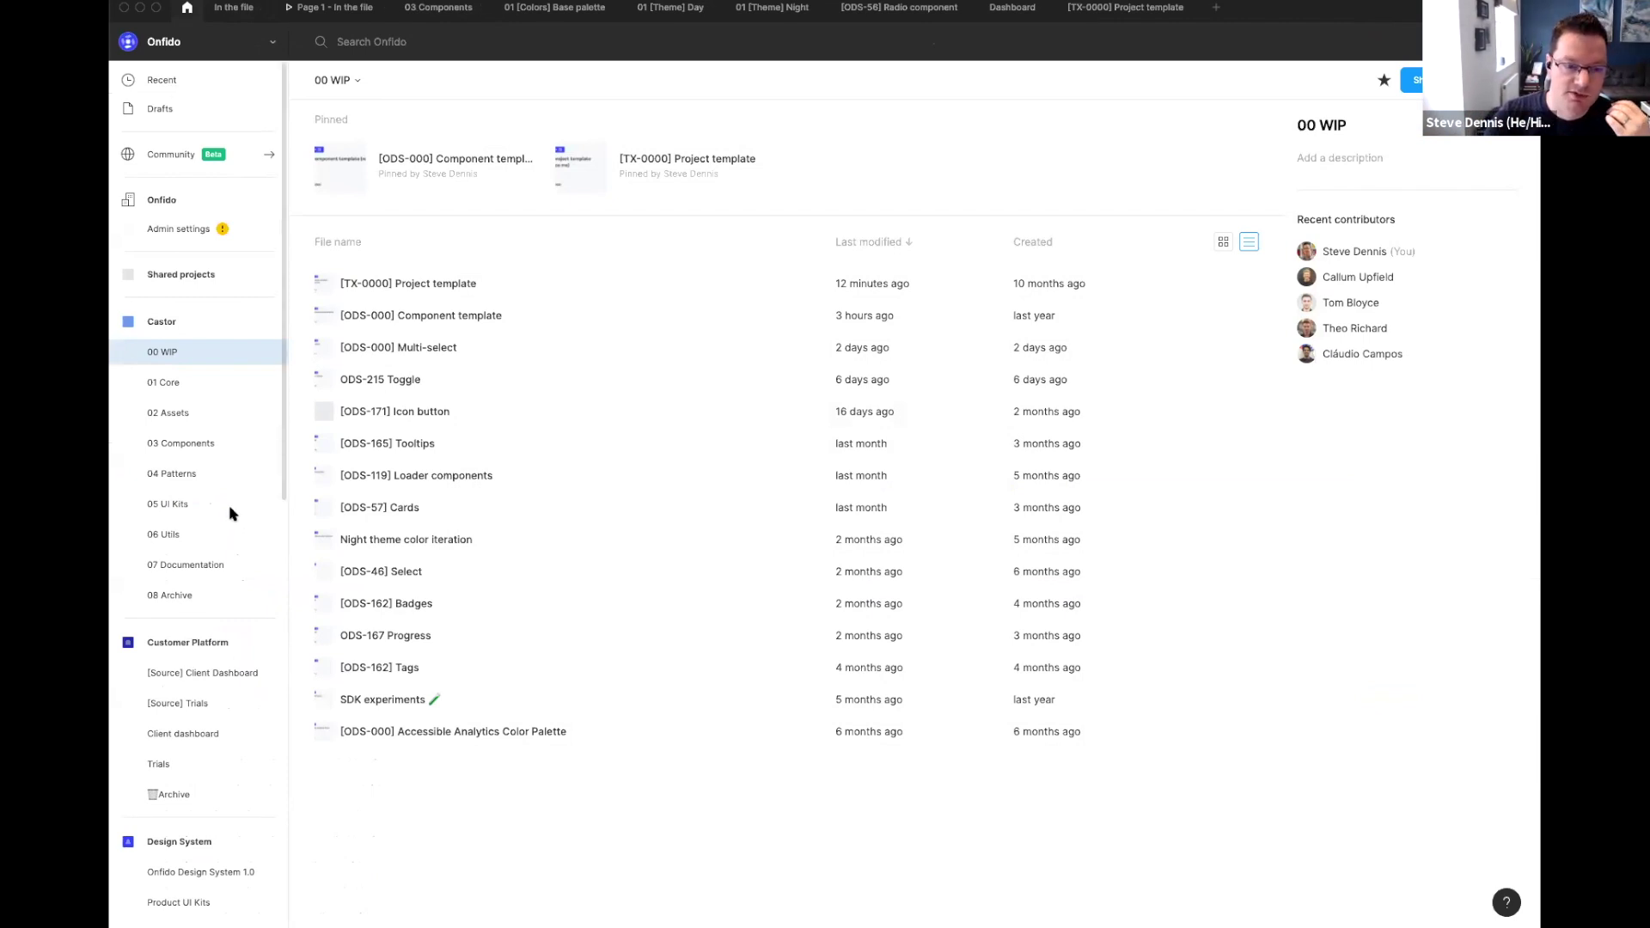
pyautogui.click(195, 506)
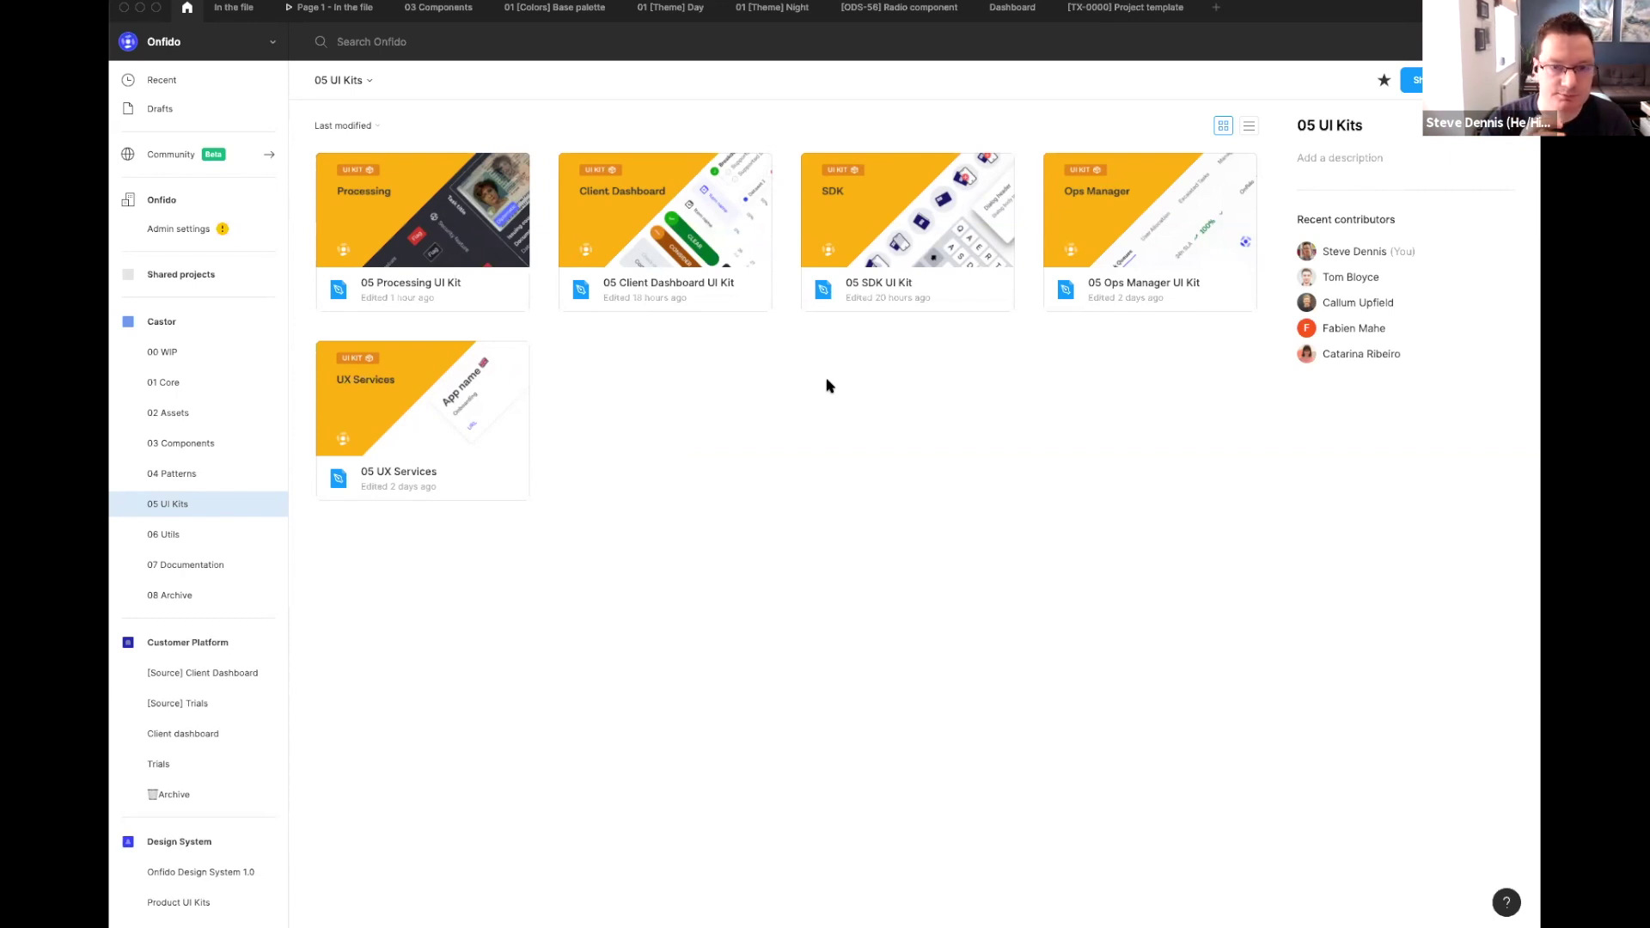
# Step: Switch to the In the file presentation and advance the Workflow slides to the UI Kit diagram with its linked instances
pyautogui.click(230, 8)
pyautogui.click(306, 12)
pyautogui.click(1183, 553)
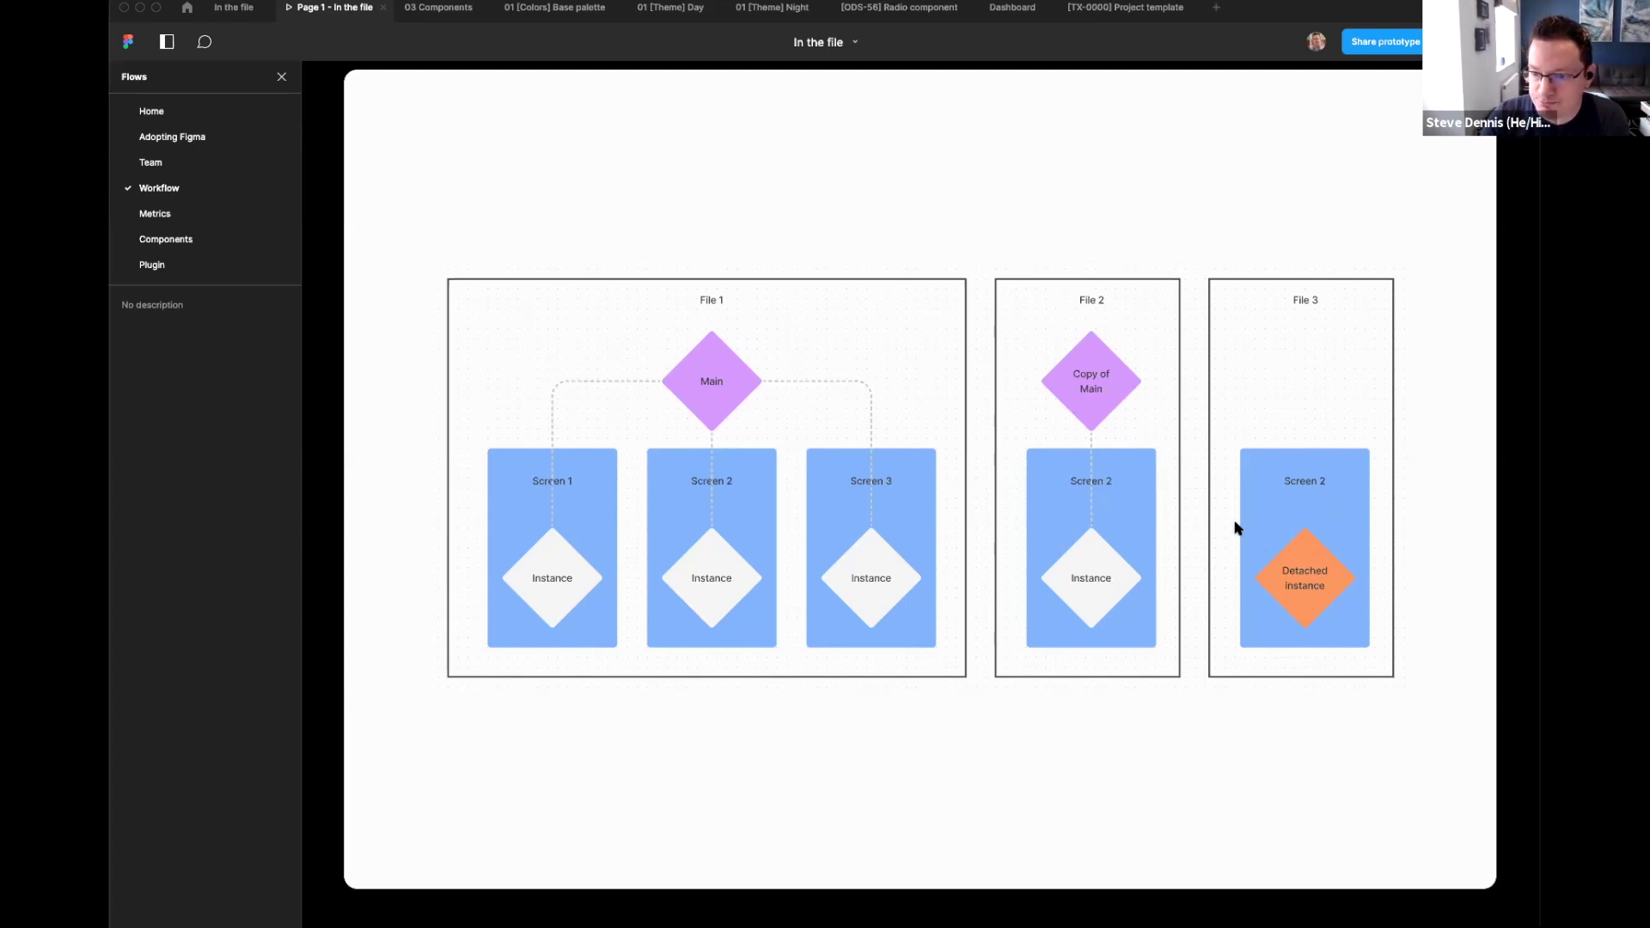
pyautogui.press('Right')
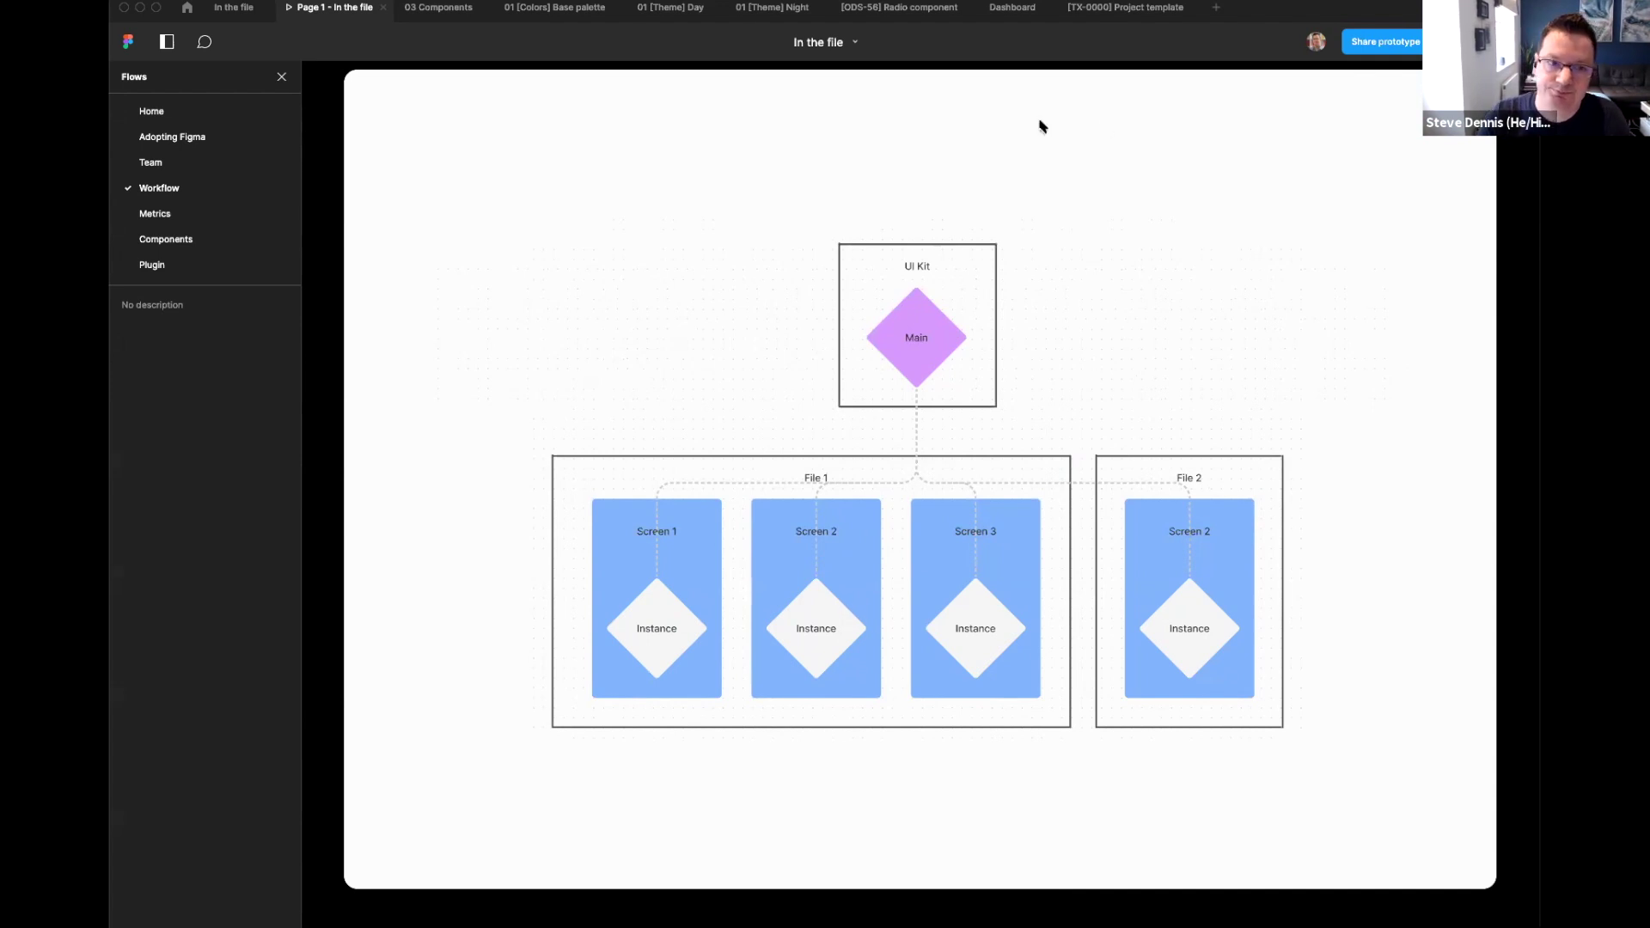
# Step: Revisit the UI Kits file list, and go to the Team flow in the In the file presentation
pyautogui.click(187, 10)
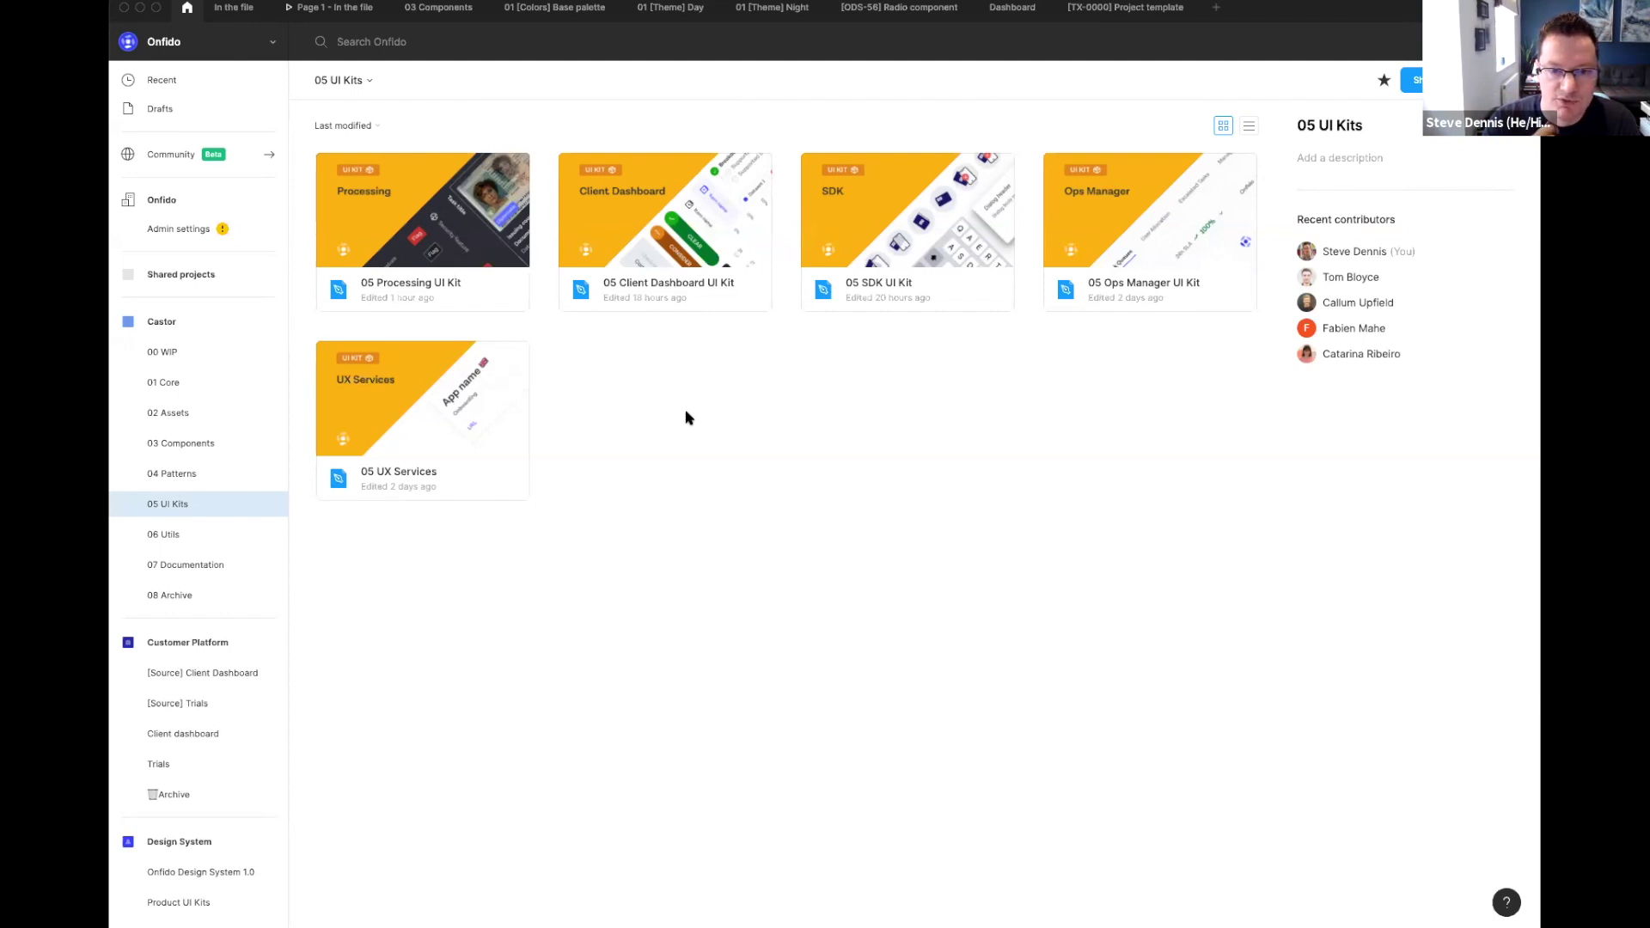
pyautogui.click(327, 8)
pyautogui.click(151, 163)
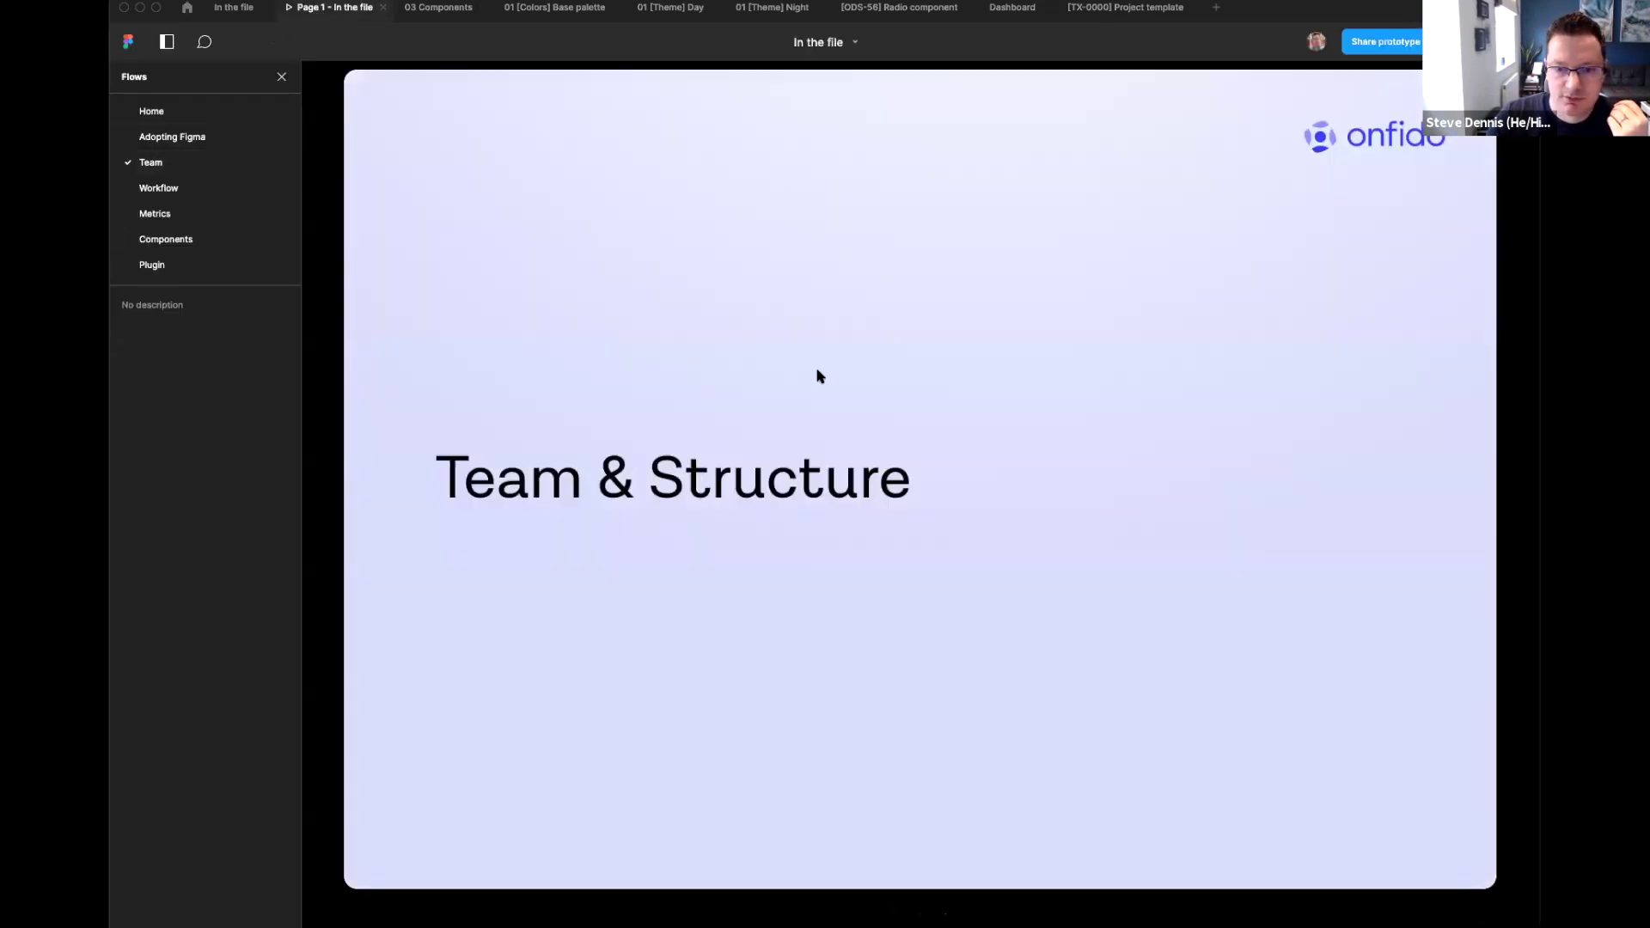
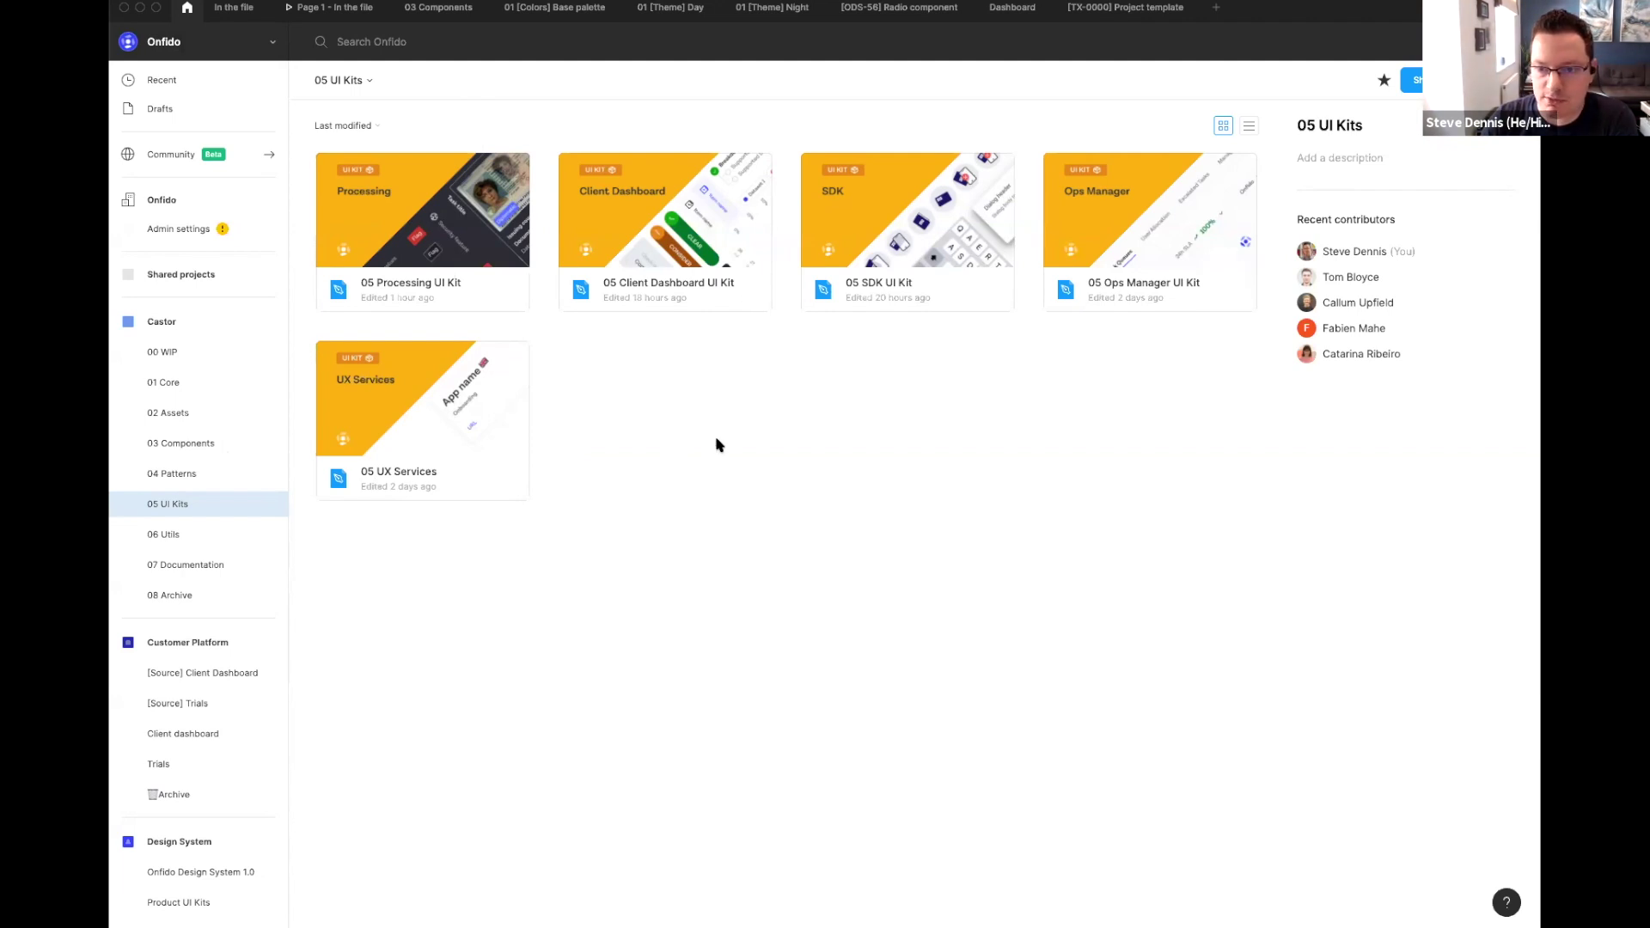
# Step: Show Castor's 03 Components project in the file browser and revisit the open 03 Components file
pyautogui.click(220, 447)
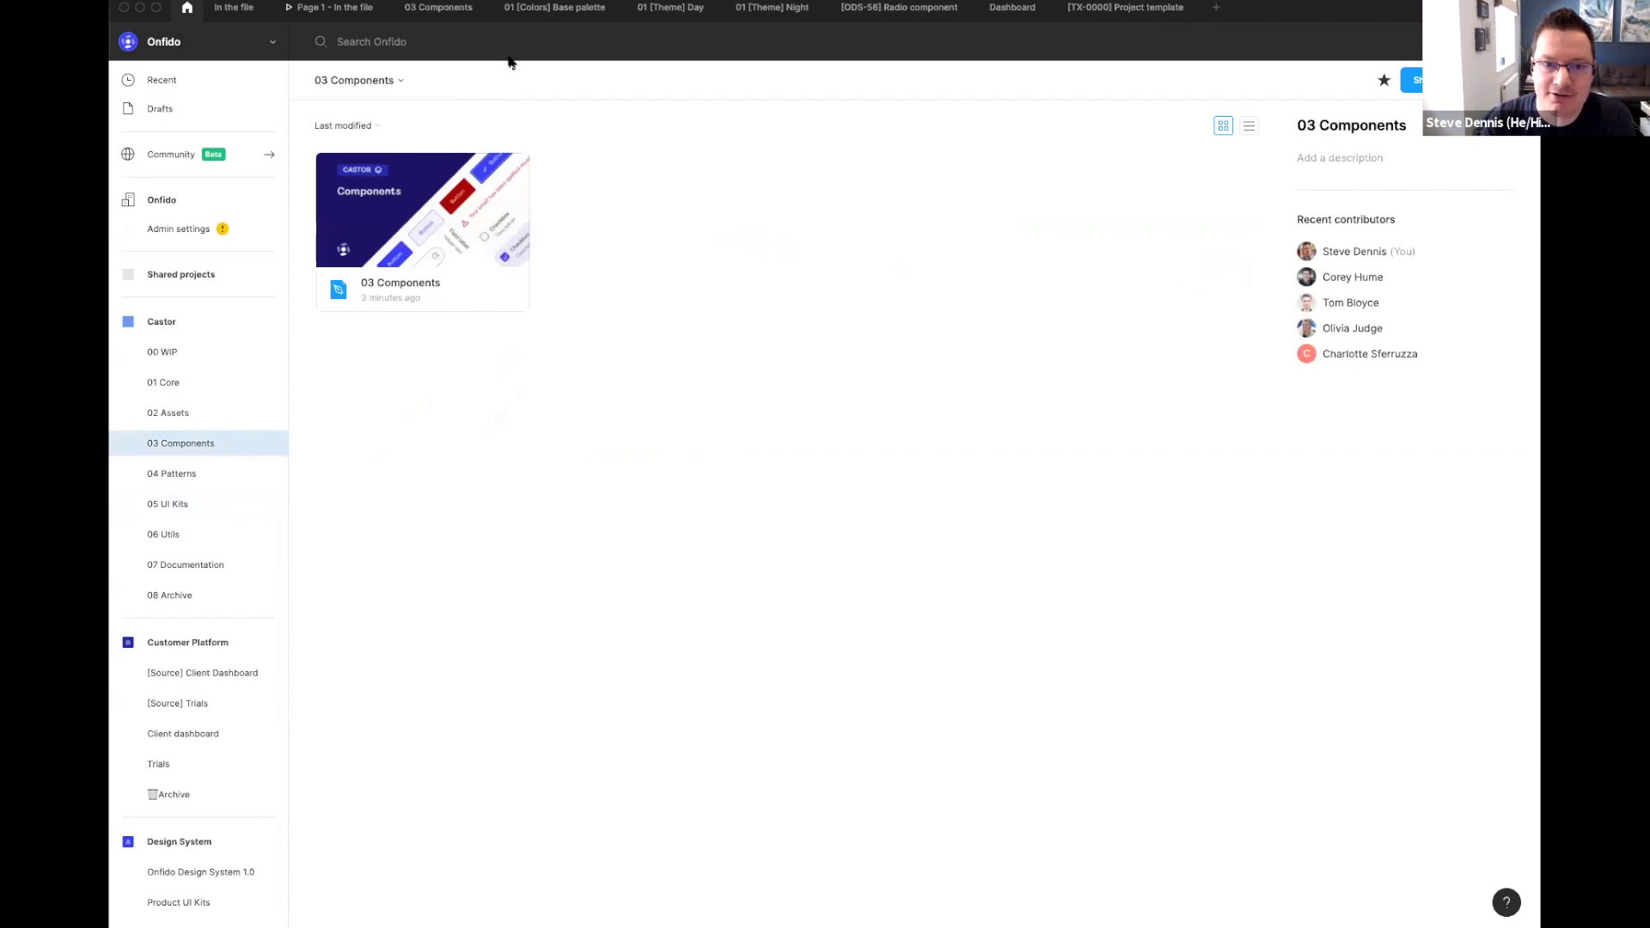
pyautogui.click(431, 9)
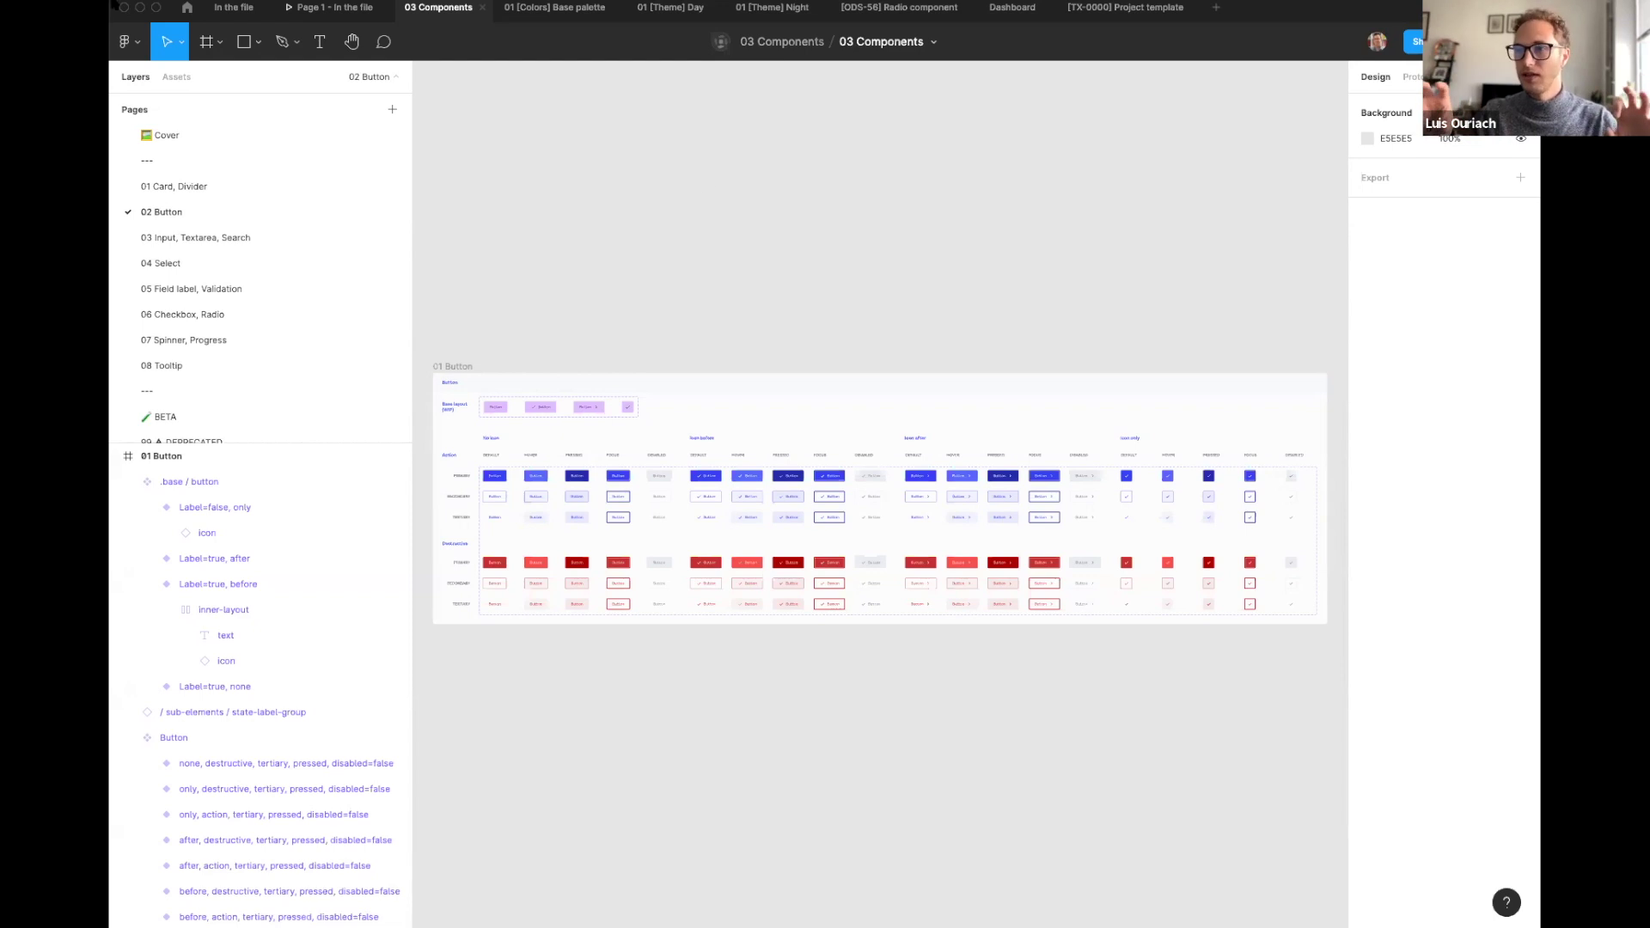
pyautogui.click(187, 9)
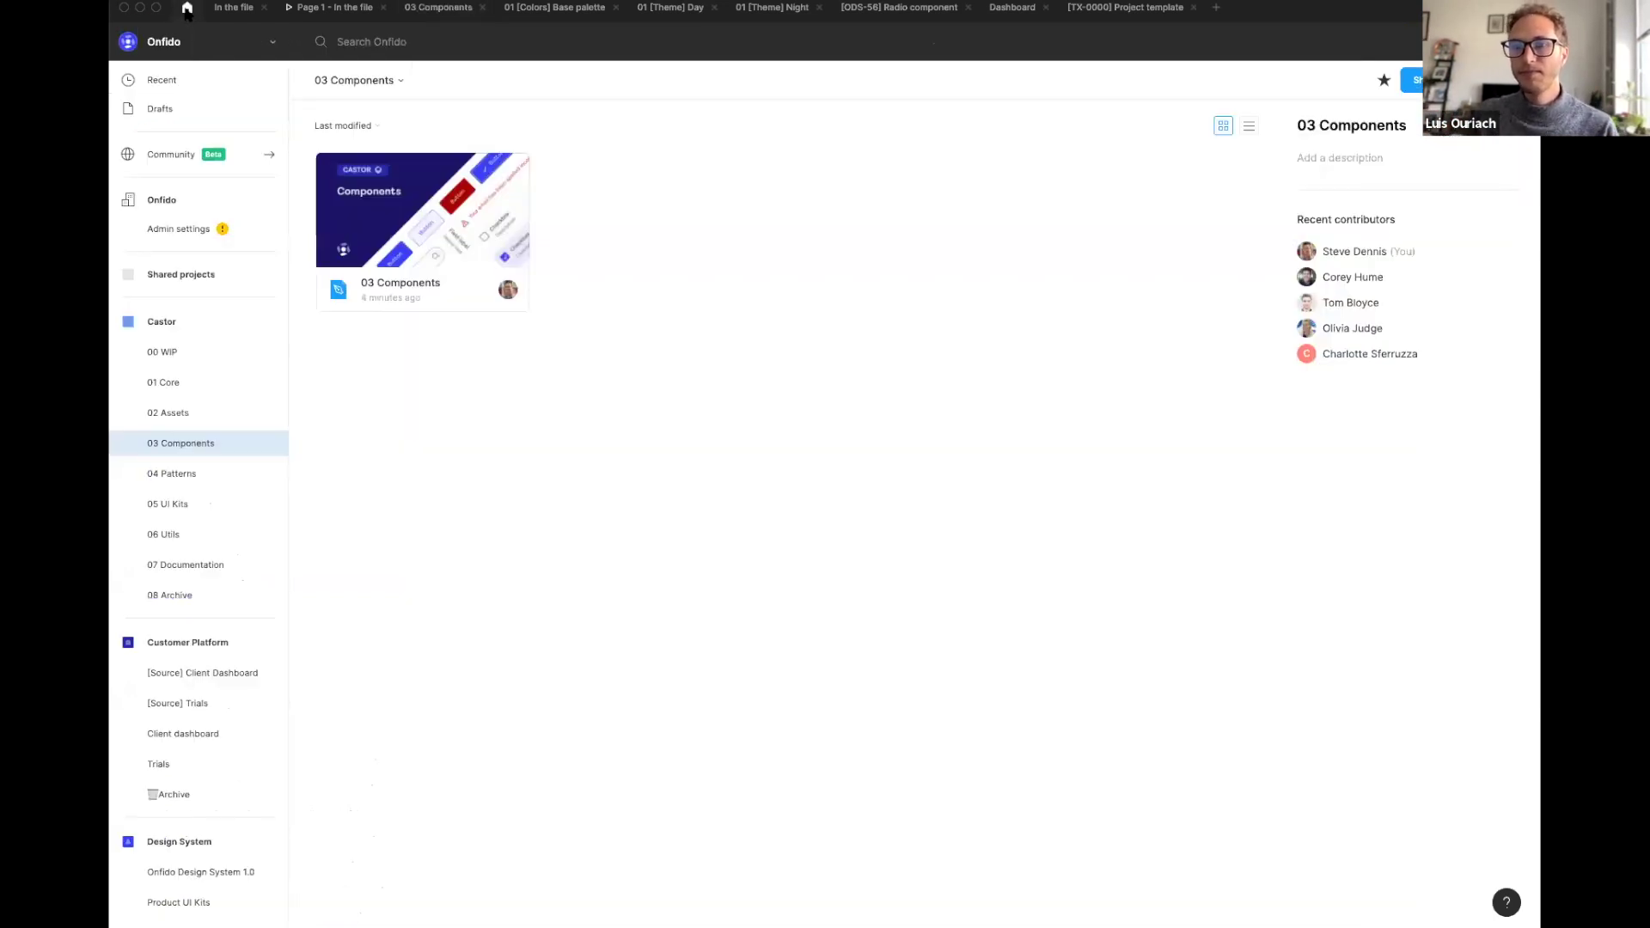
# Step: Open the pinned [ODS-000] Component template from the 00 WIP project and show its 00 START HERE checklist
pyautogui.click(168, 353)
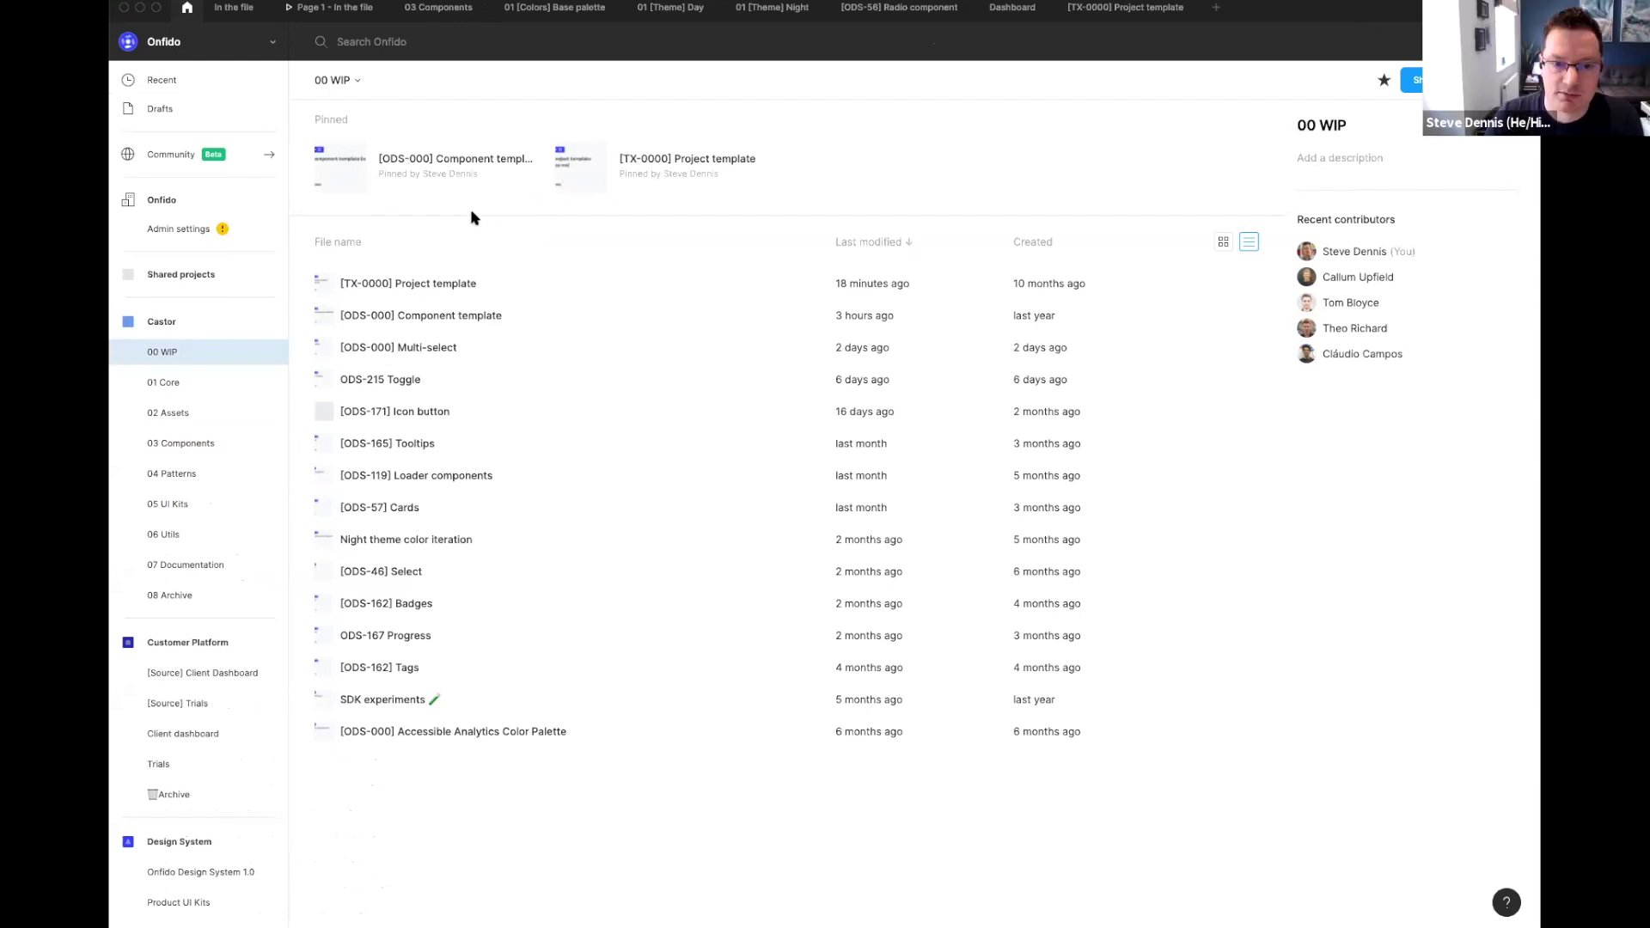
pyautogui.click(385, 175)
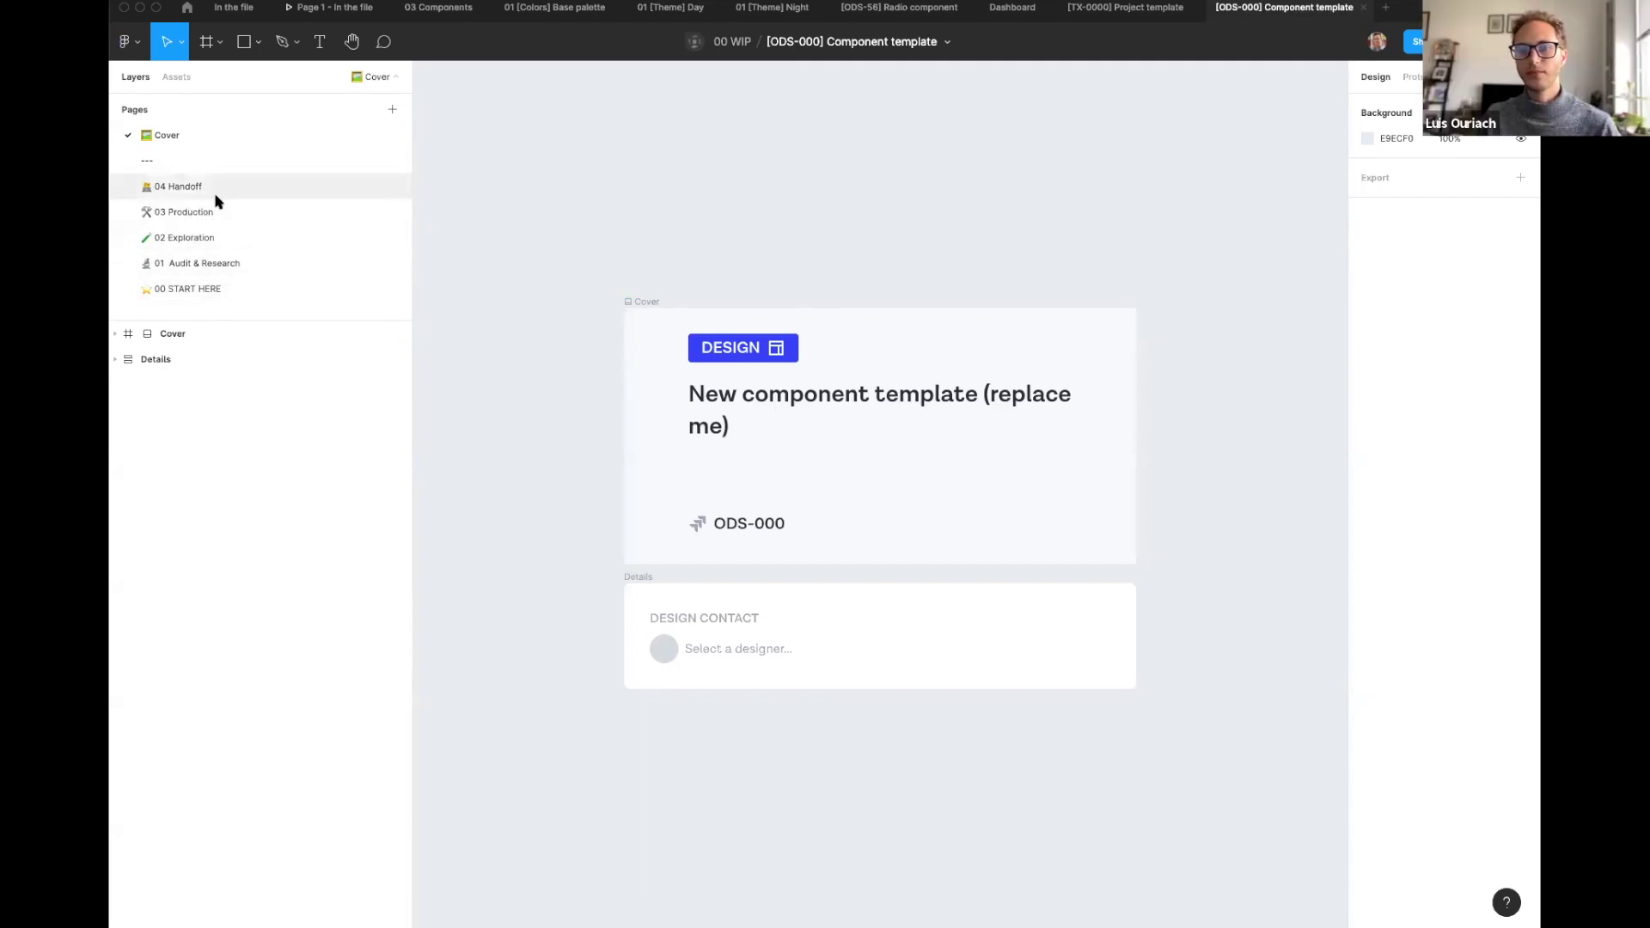
pyautogui.click(207, 290)
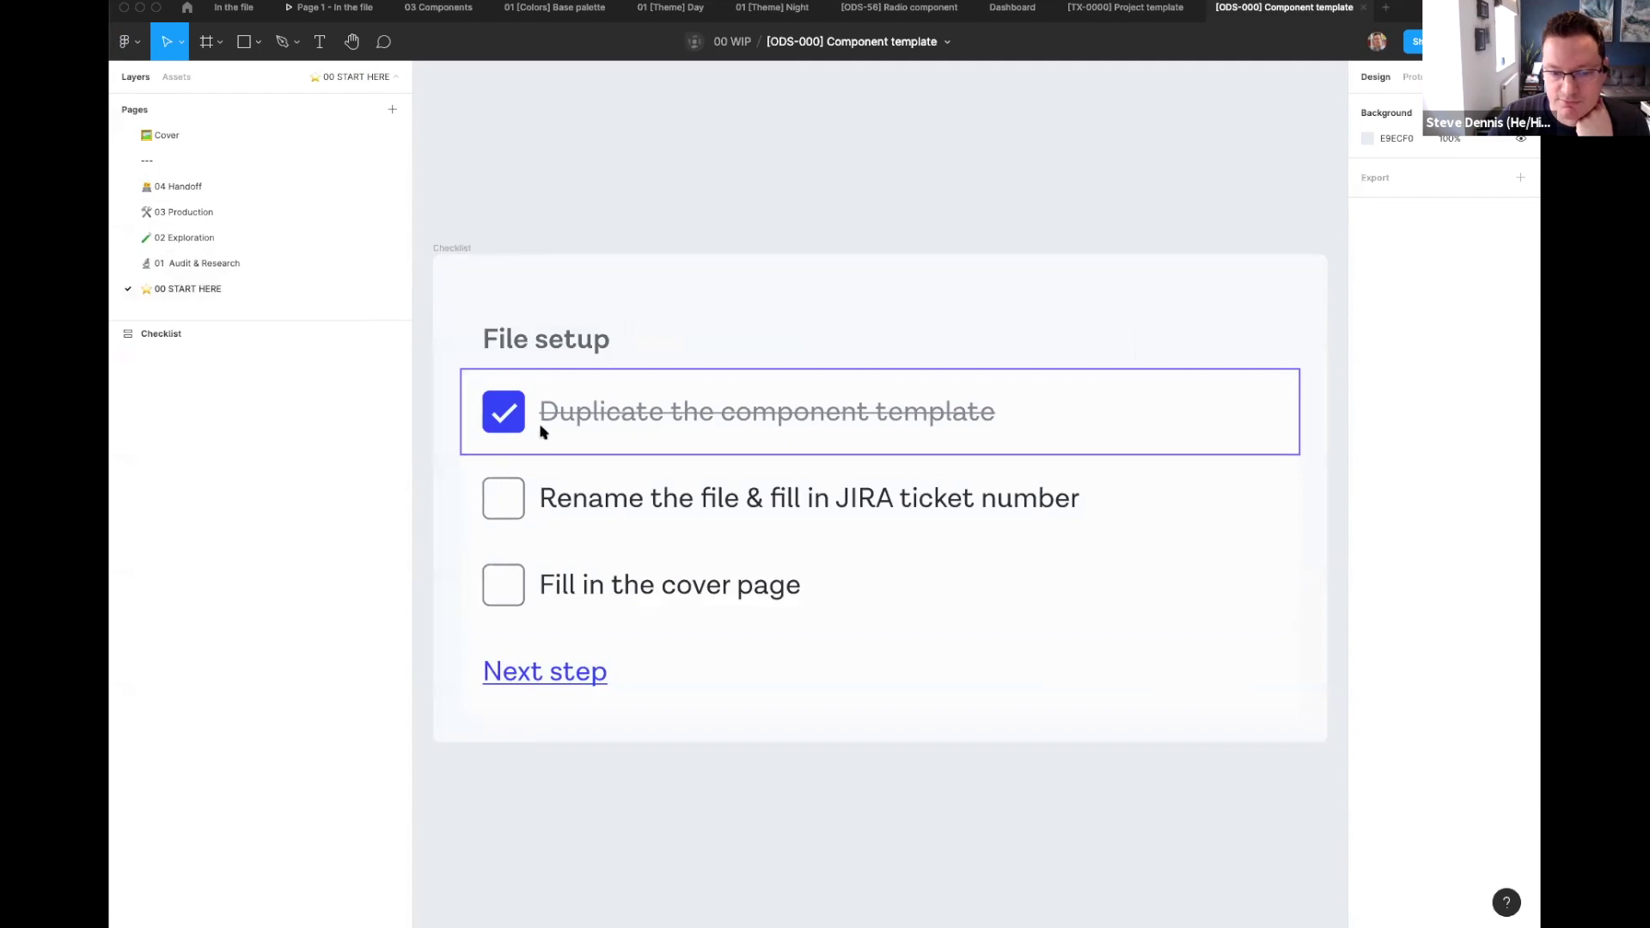
# Step: Review the component template's checklists on the 01 Audit & Research and 02 Exploration pages
pyautogui.click(198, 265)
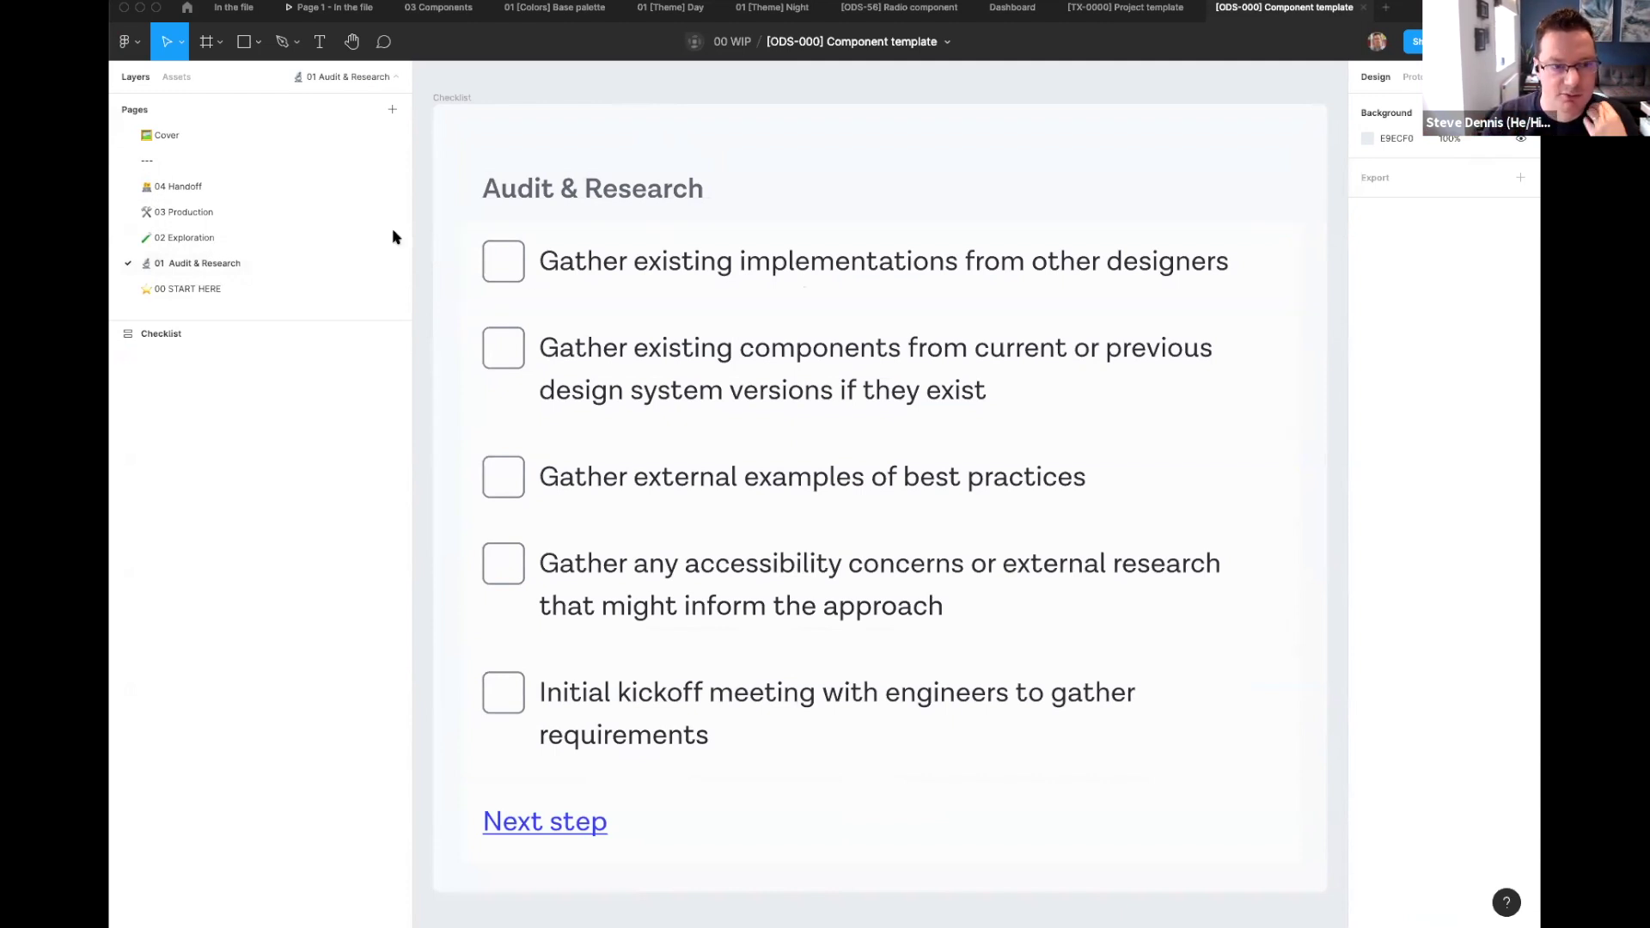
pyautogui.click(249, 248)
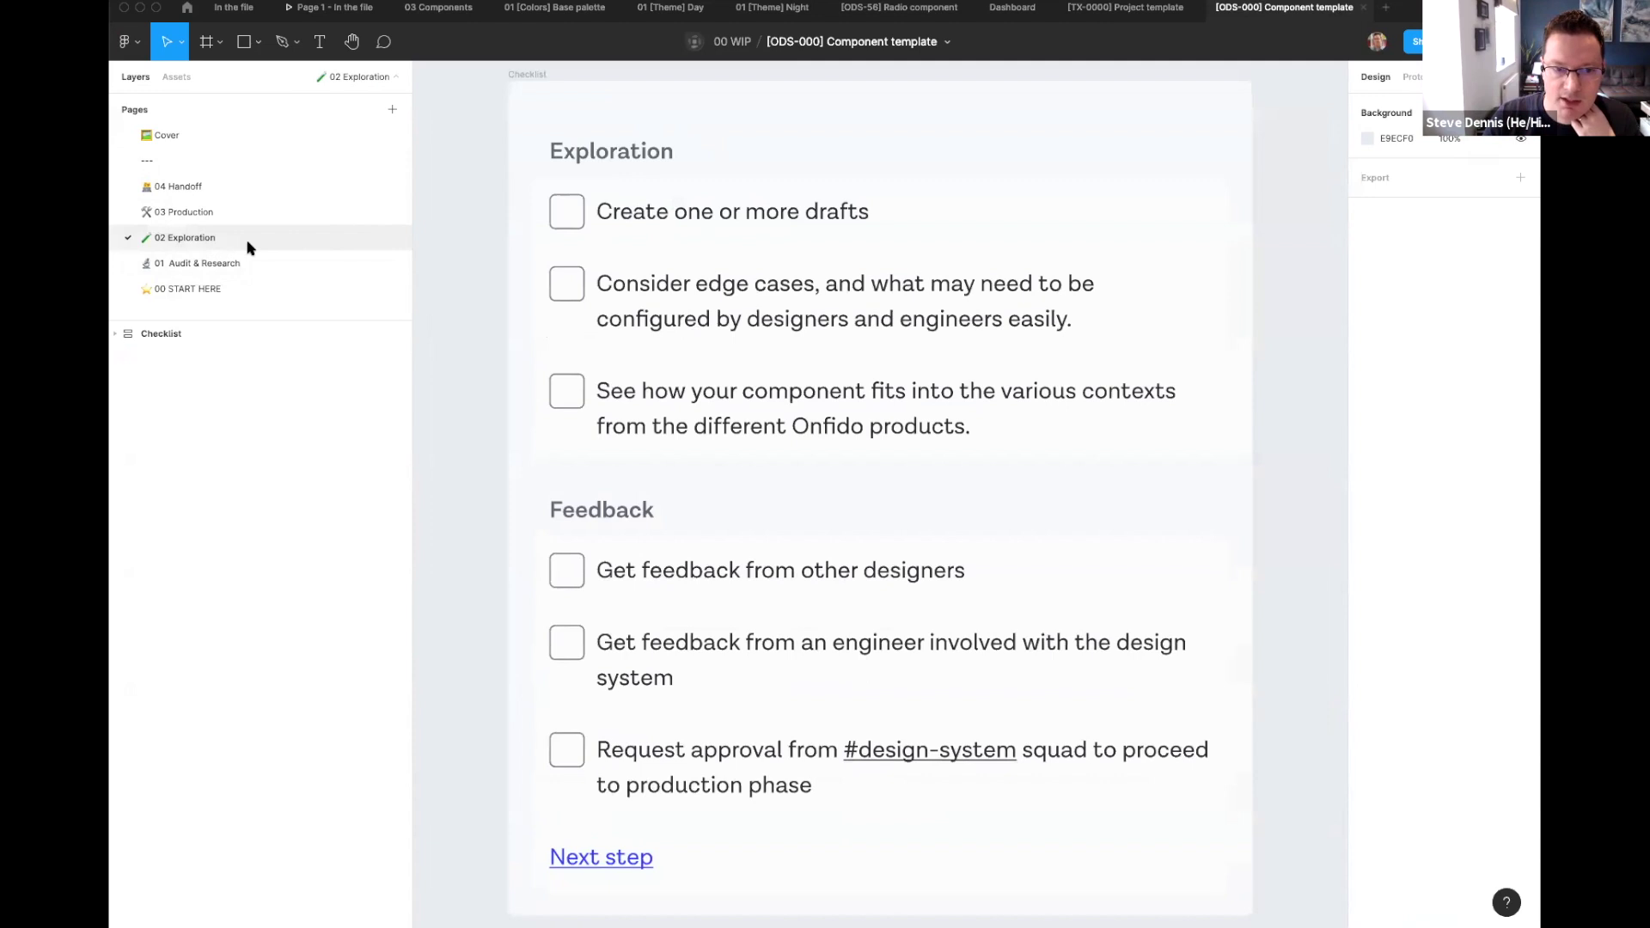
pyautogui.click(268, 259)
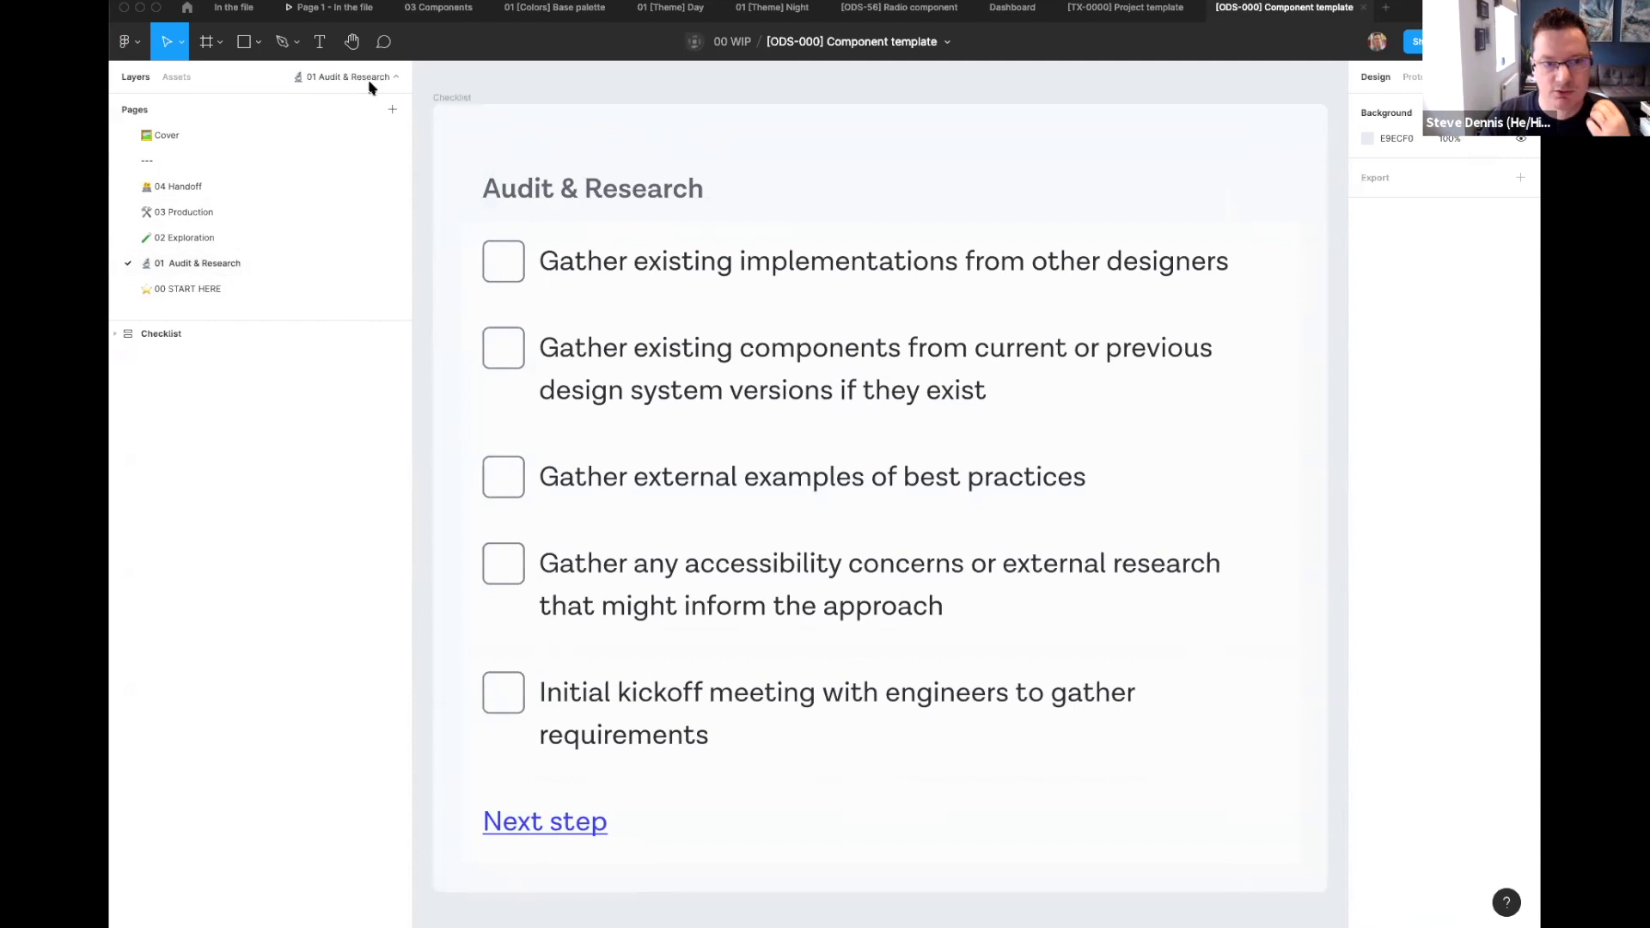
# Step: Switch to the [ODS-56] Radio component file and survey the In-product examples and Design system V1 frames on its Audit & Research page
pyautogui.click(899, 7)
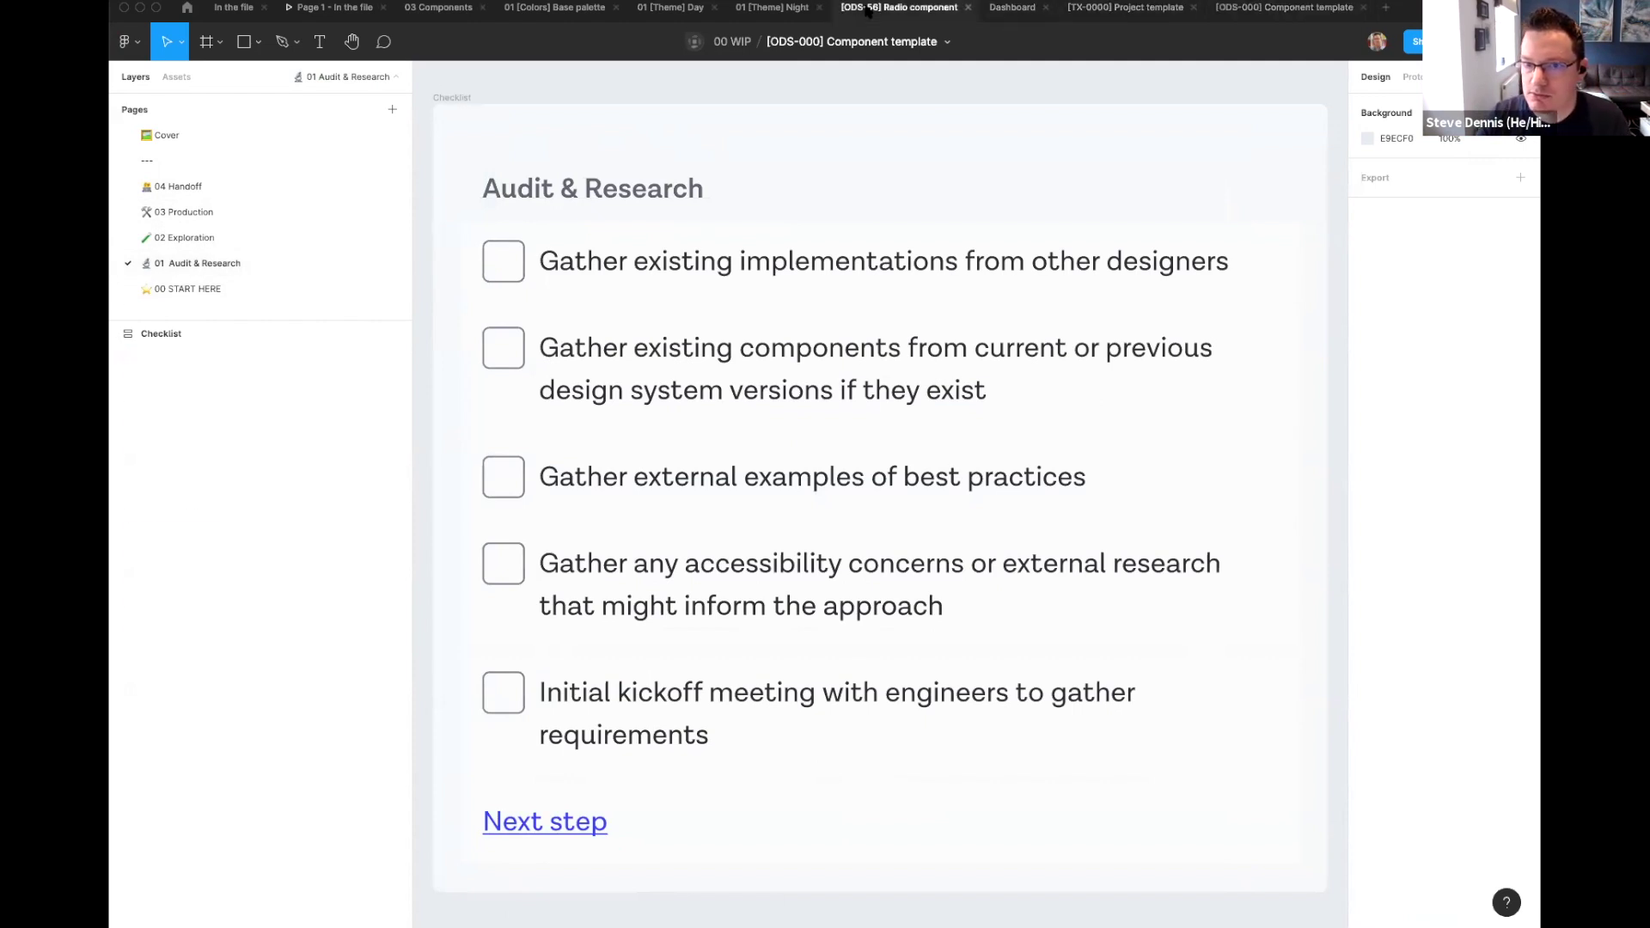
pyautogui.scroll(3, 627, 213)
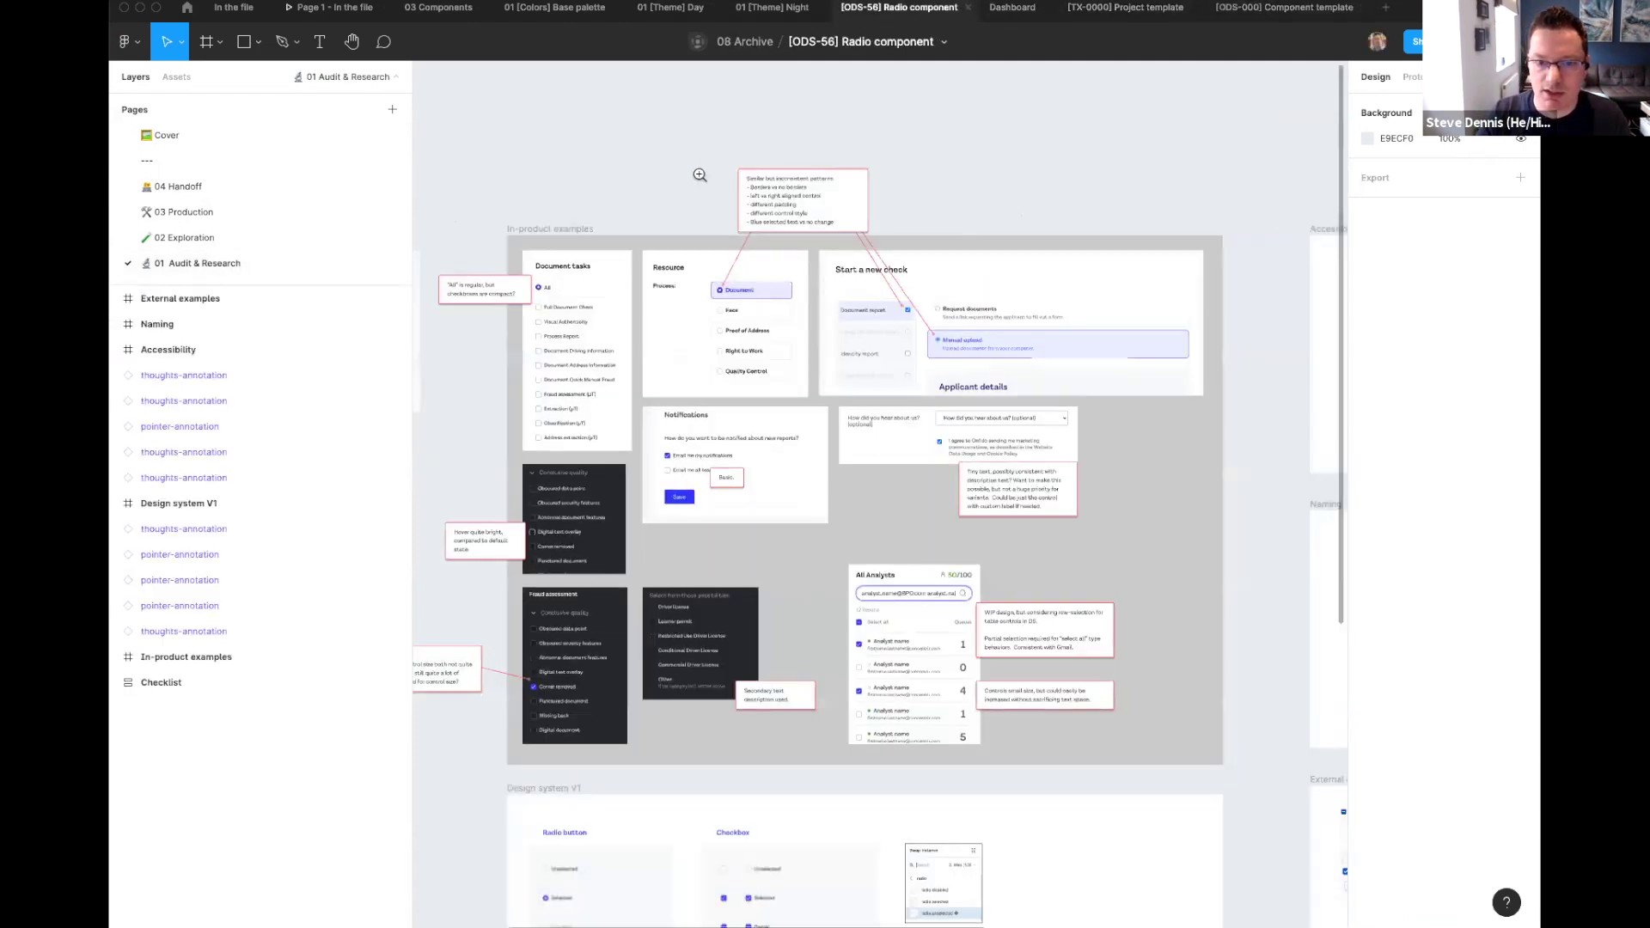
pyautogui.moveTo(667, 221); pyautogui.dragTo(728, 123)
pyautogui.hscroll(2, 728, 123)
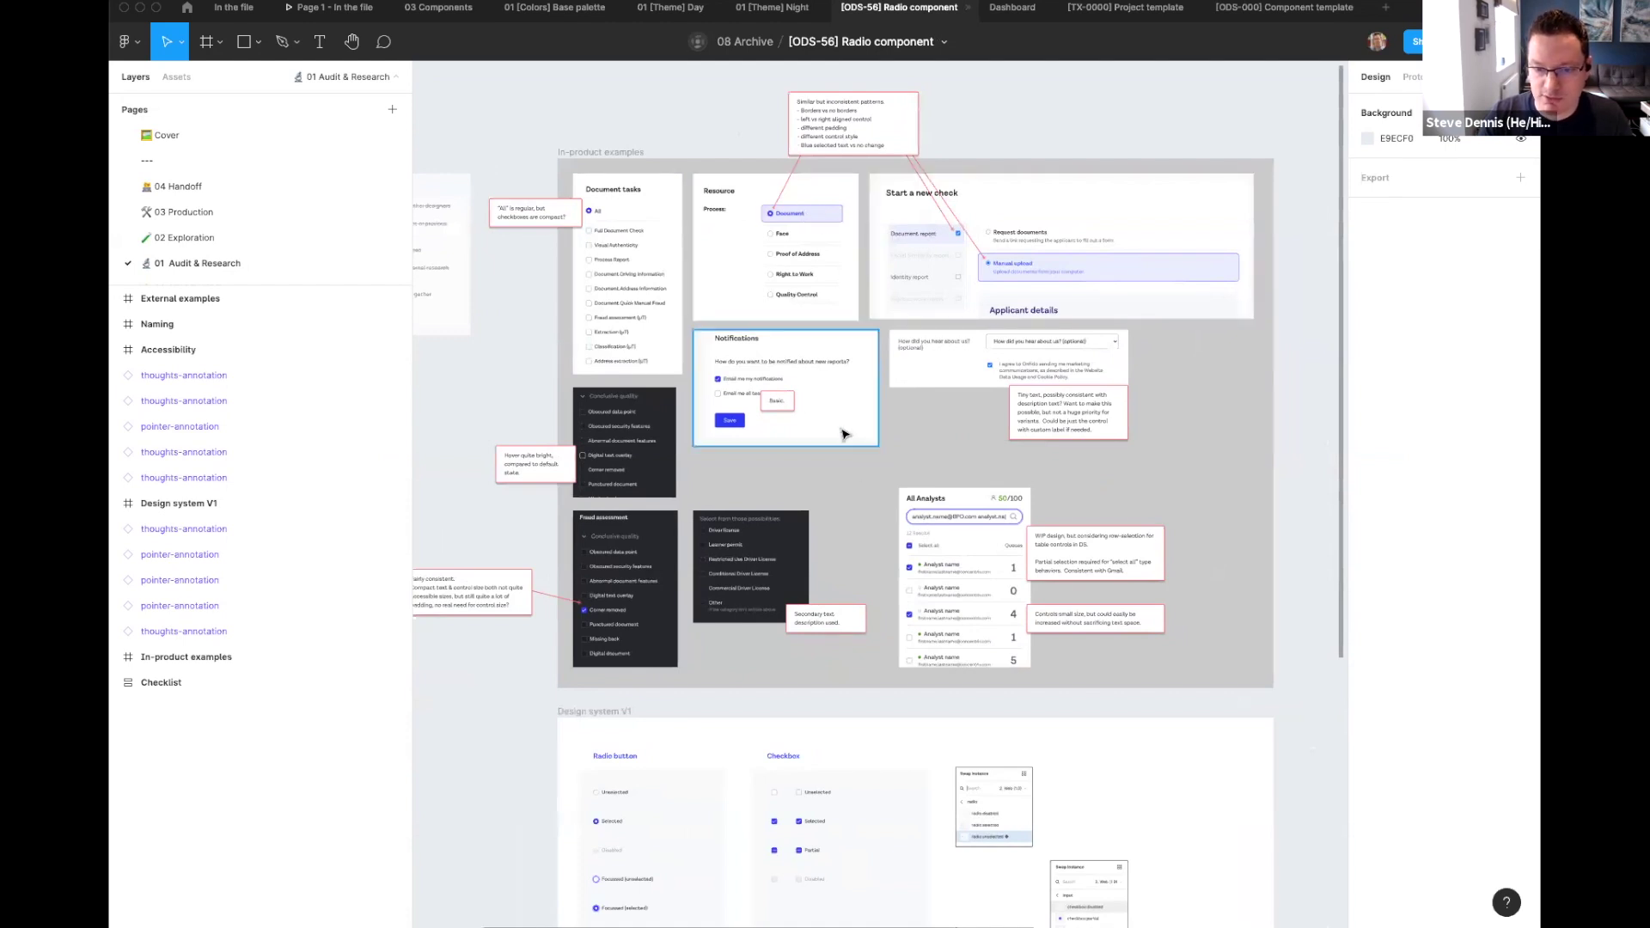
pyautogui.scroll(-3, 843, 431)
pyautogui.scroll(3, 790, 375)
pyautogui.hscroll(-2, 790, 376)
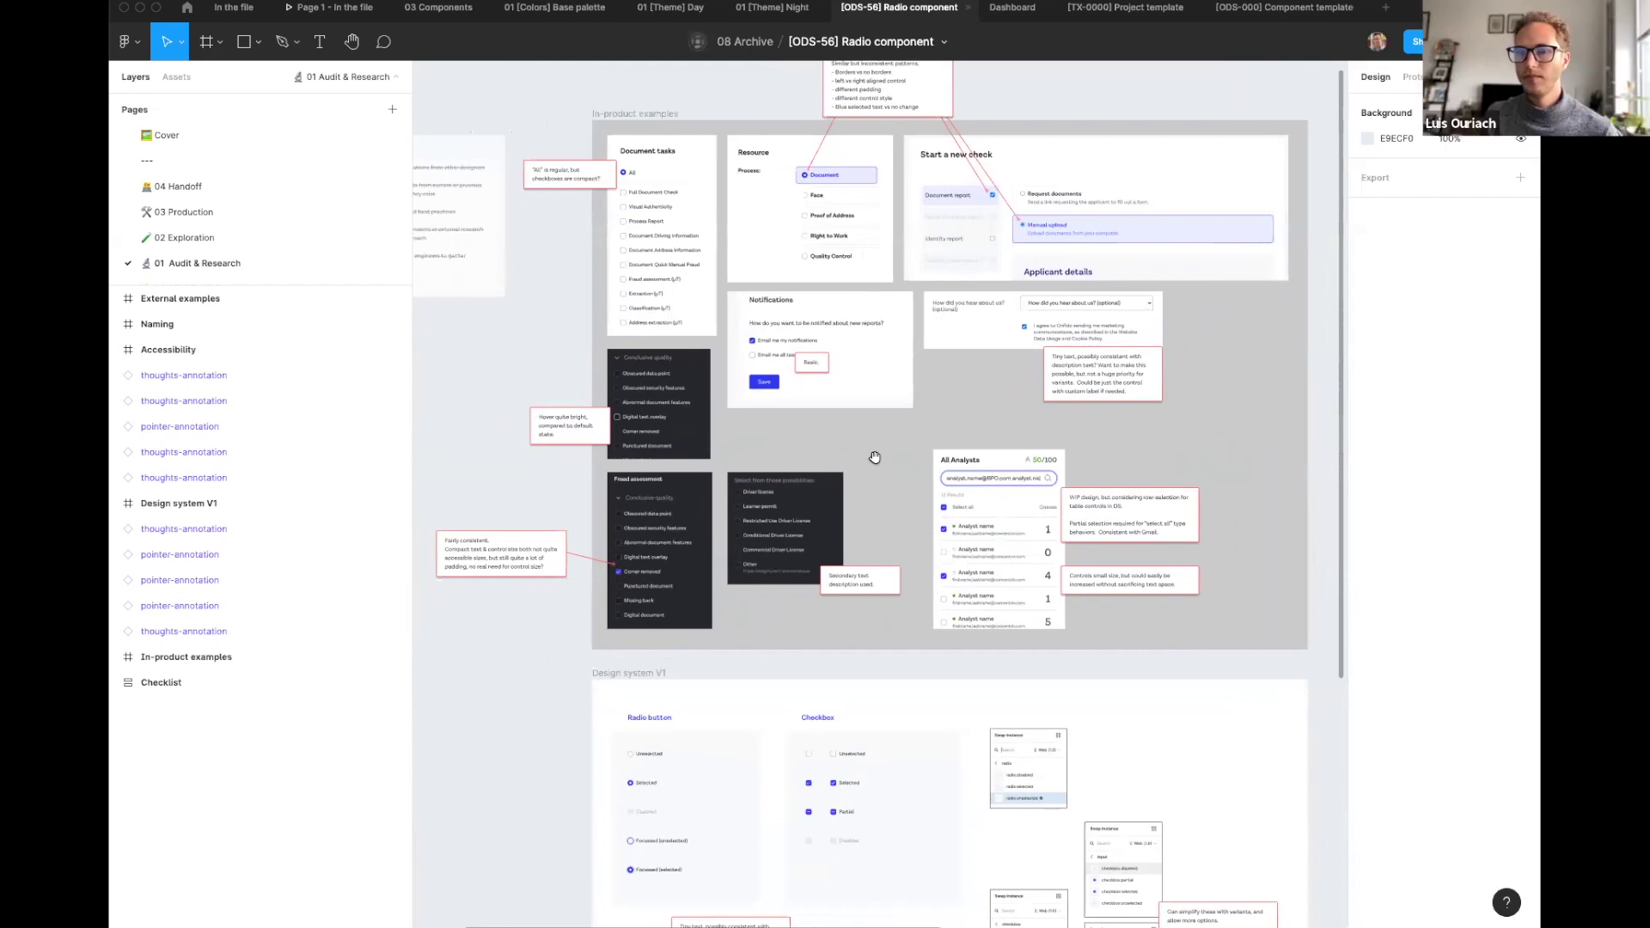
pyautogui.scroll(-5, 886, 490)
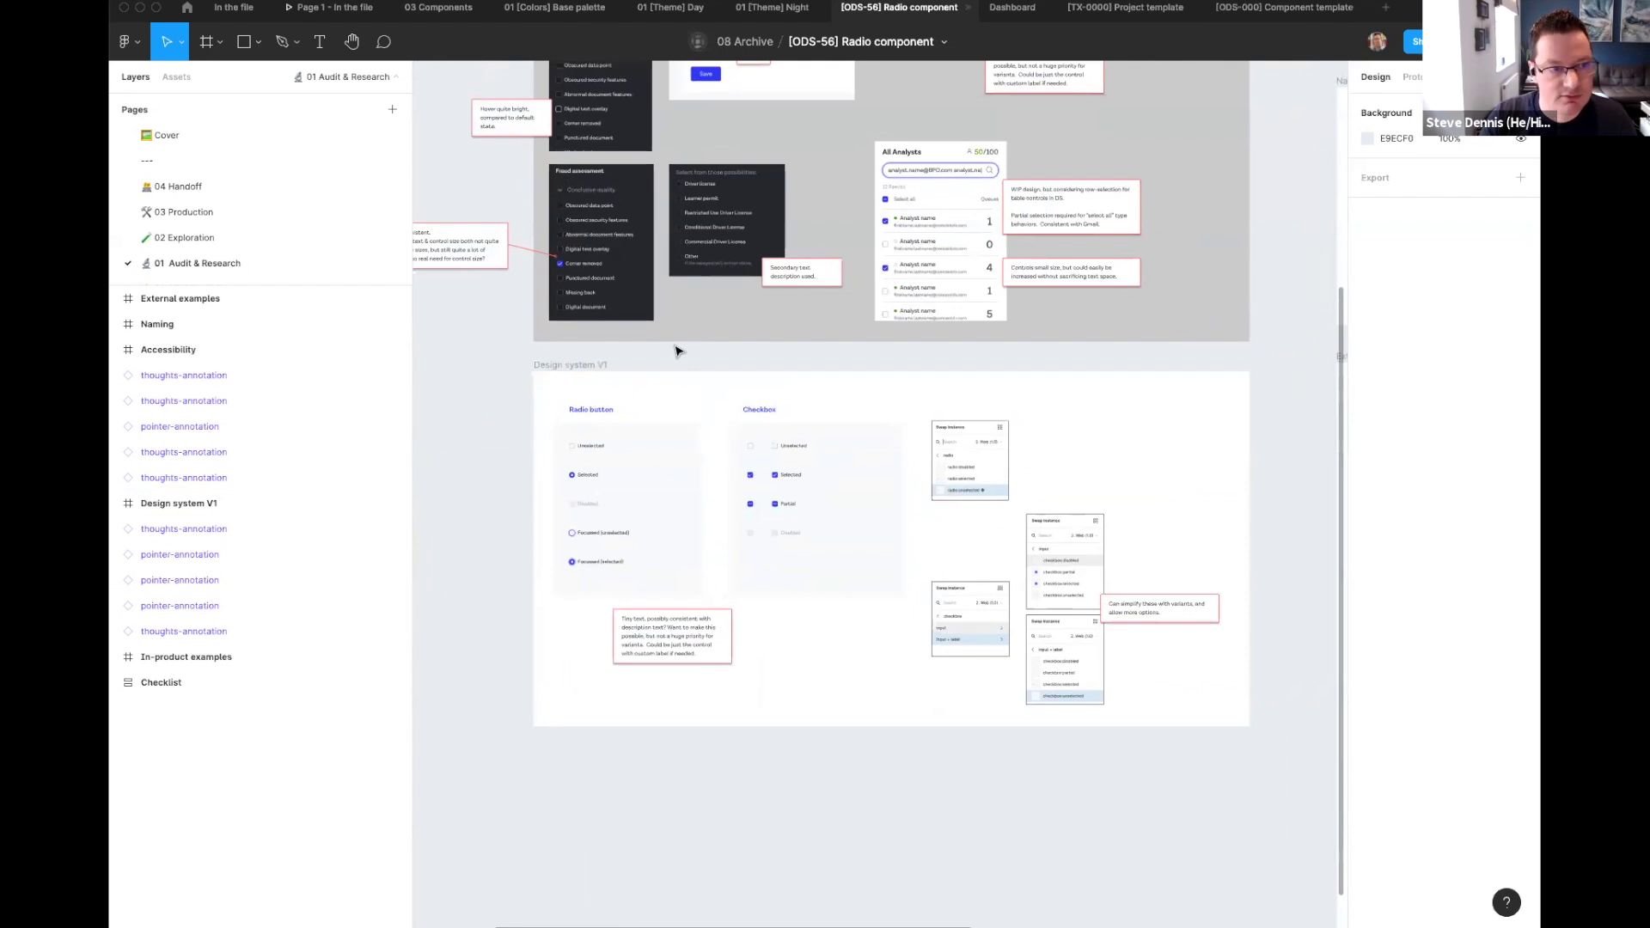
# Step: Examine the annotated radio and checkbox differences in the Document tasks, Resource and Start a new check examples
pyautogui.scroll(3, 770, 349)
pyautogui.scroll(5, 800, 398)
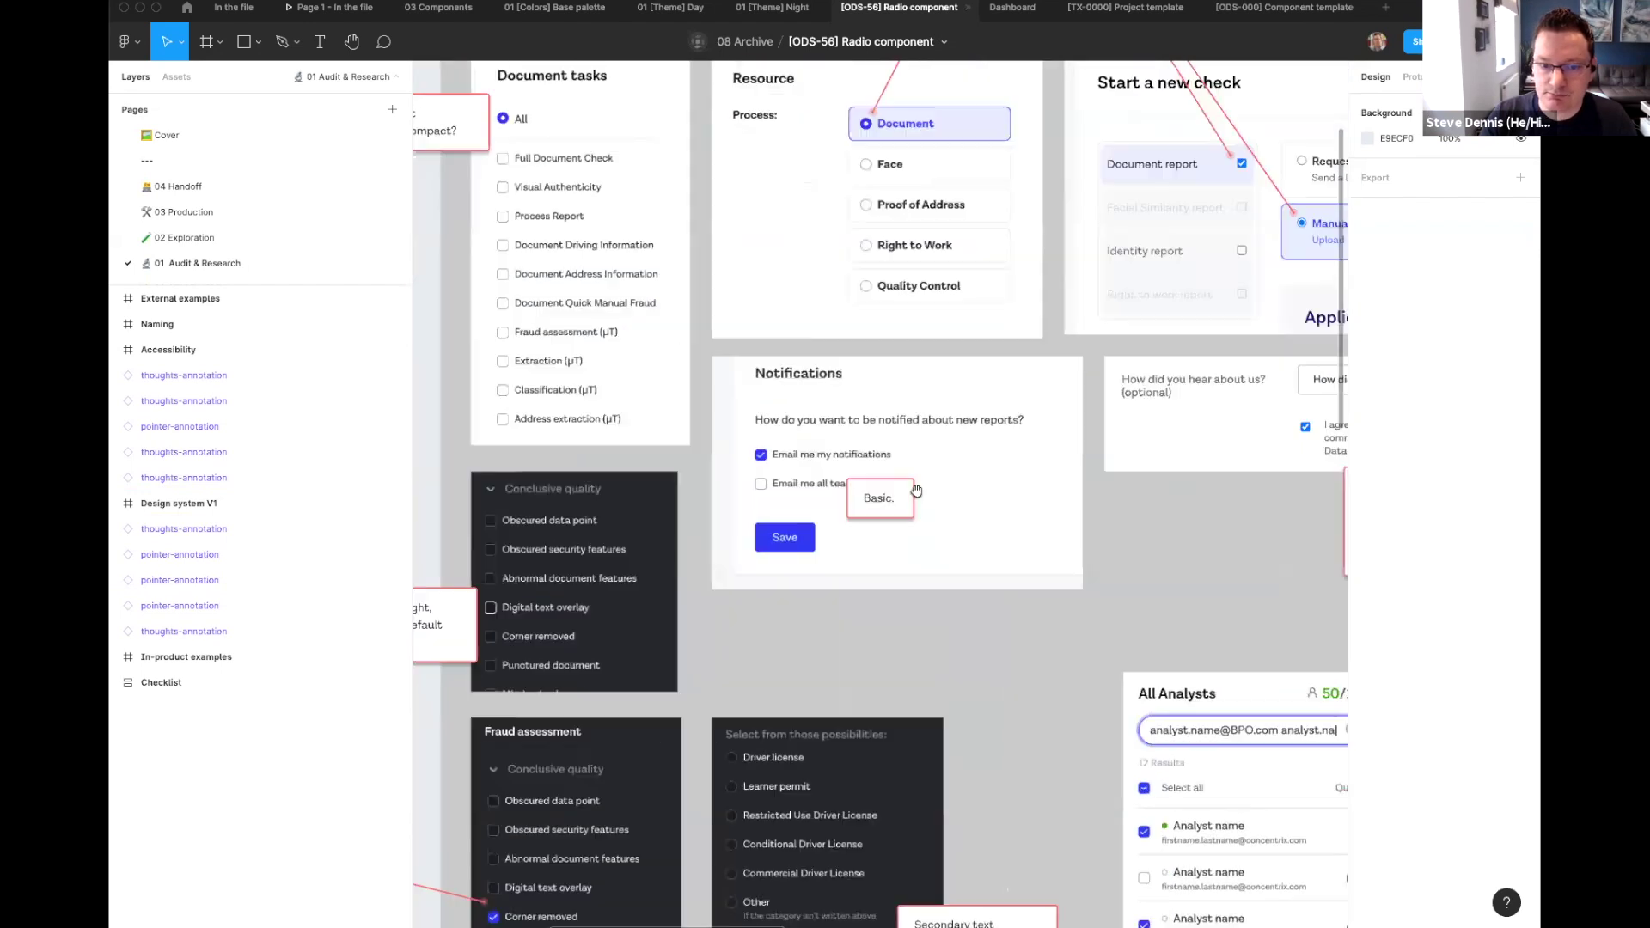
pyautogui.scroll(3, 916, 490)
pyautogui.hscroll(-6, 859, 447)
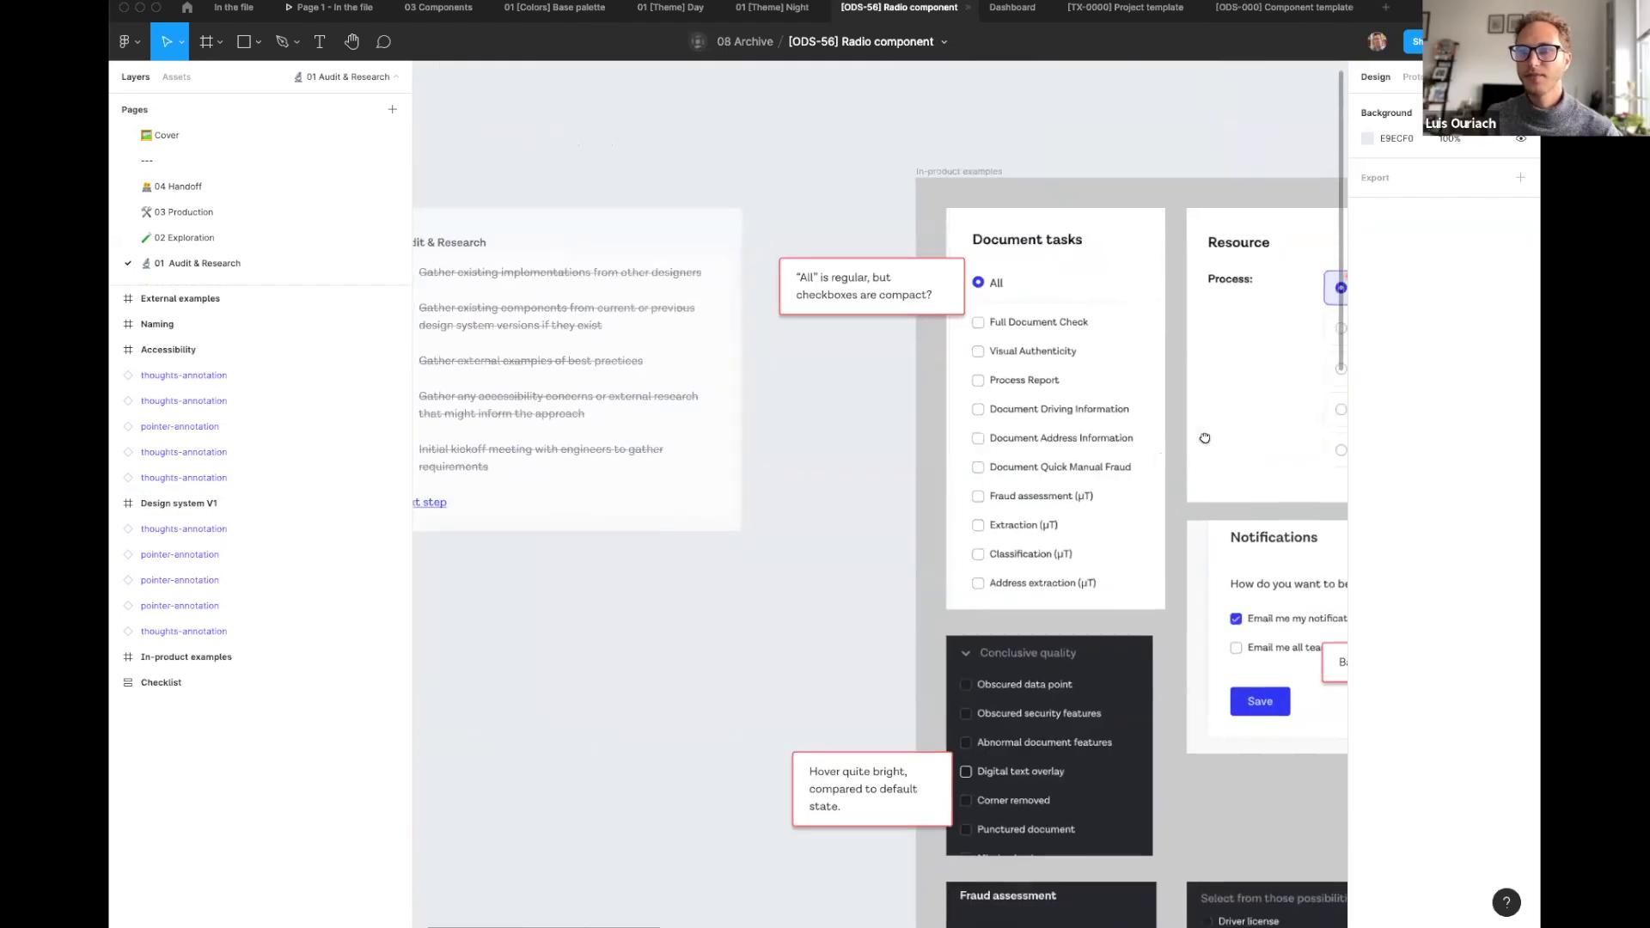
pyautogui.hscroll(8, 1205, 439)
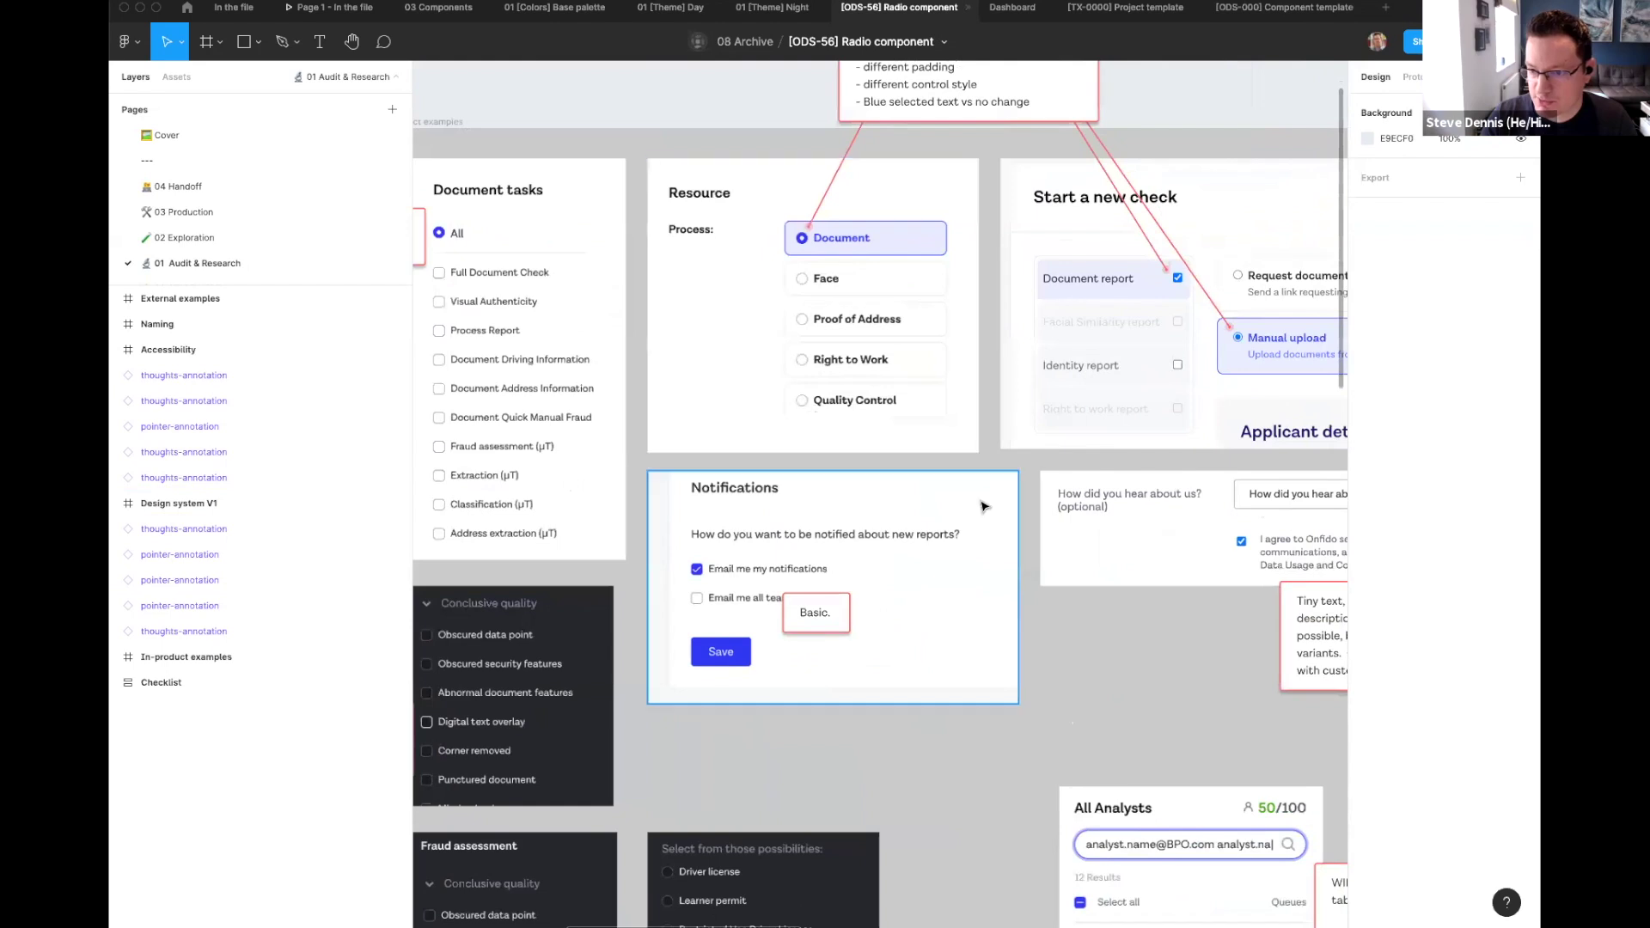
pyautogui.hscroll(3, 984, 506)
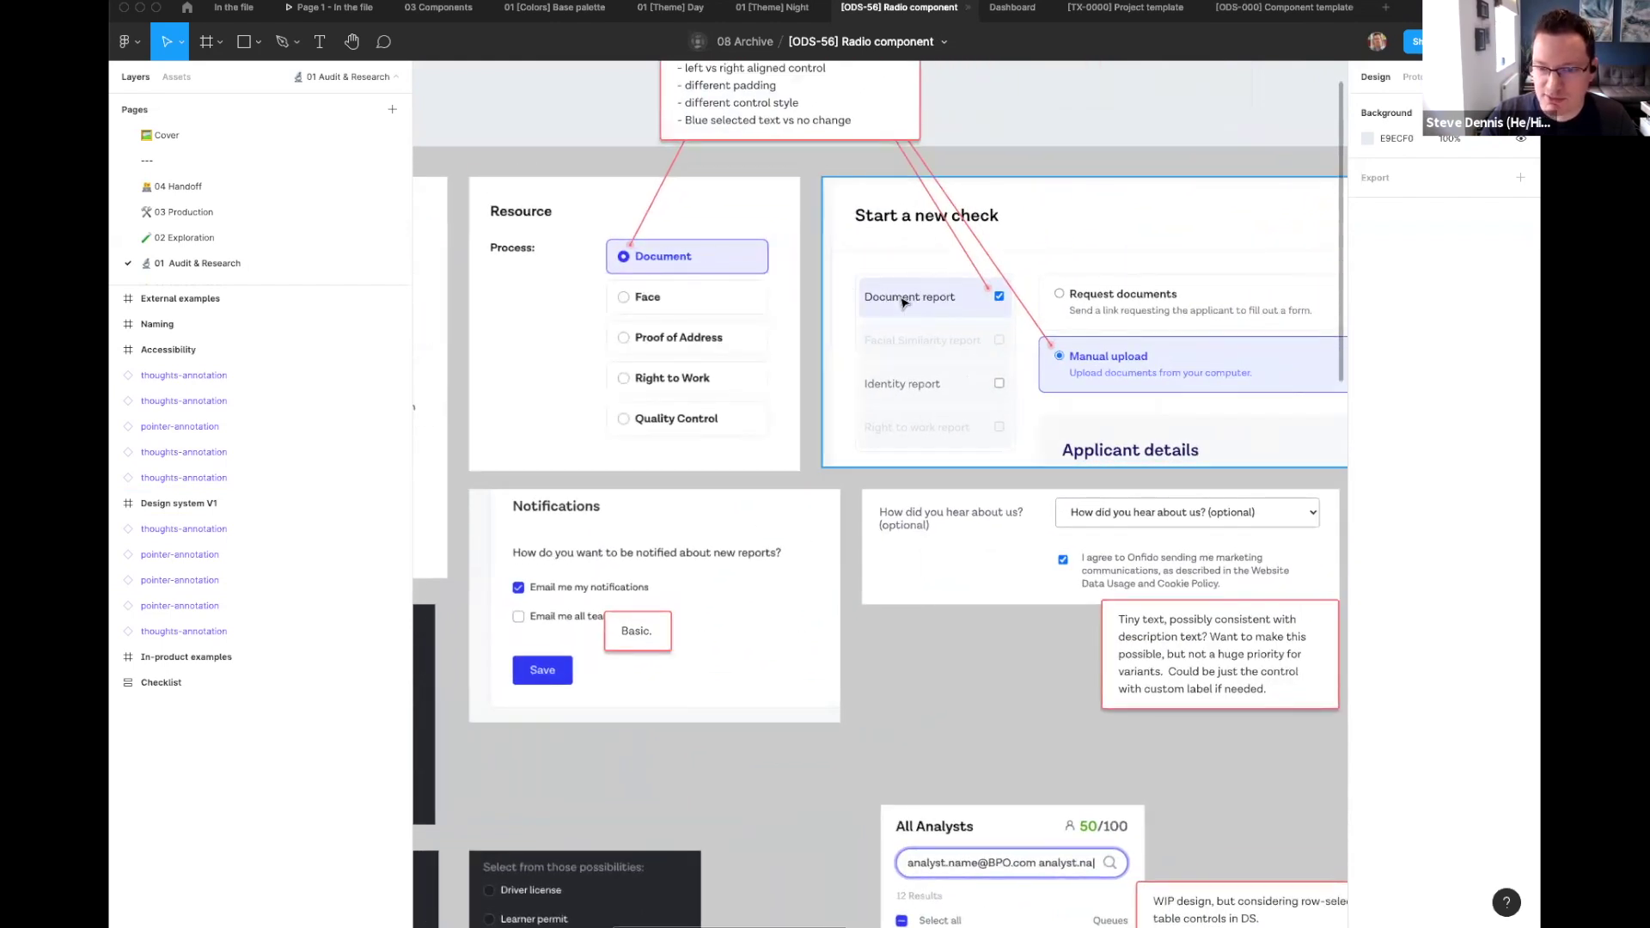
pyautogui.hscroll(3, 931, 311)
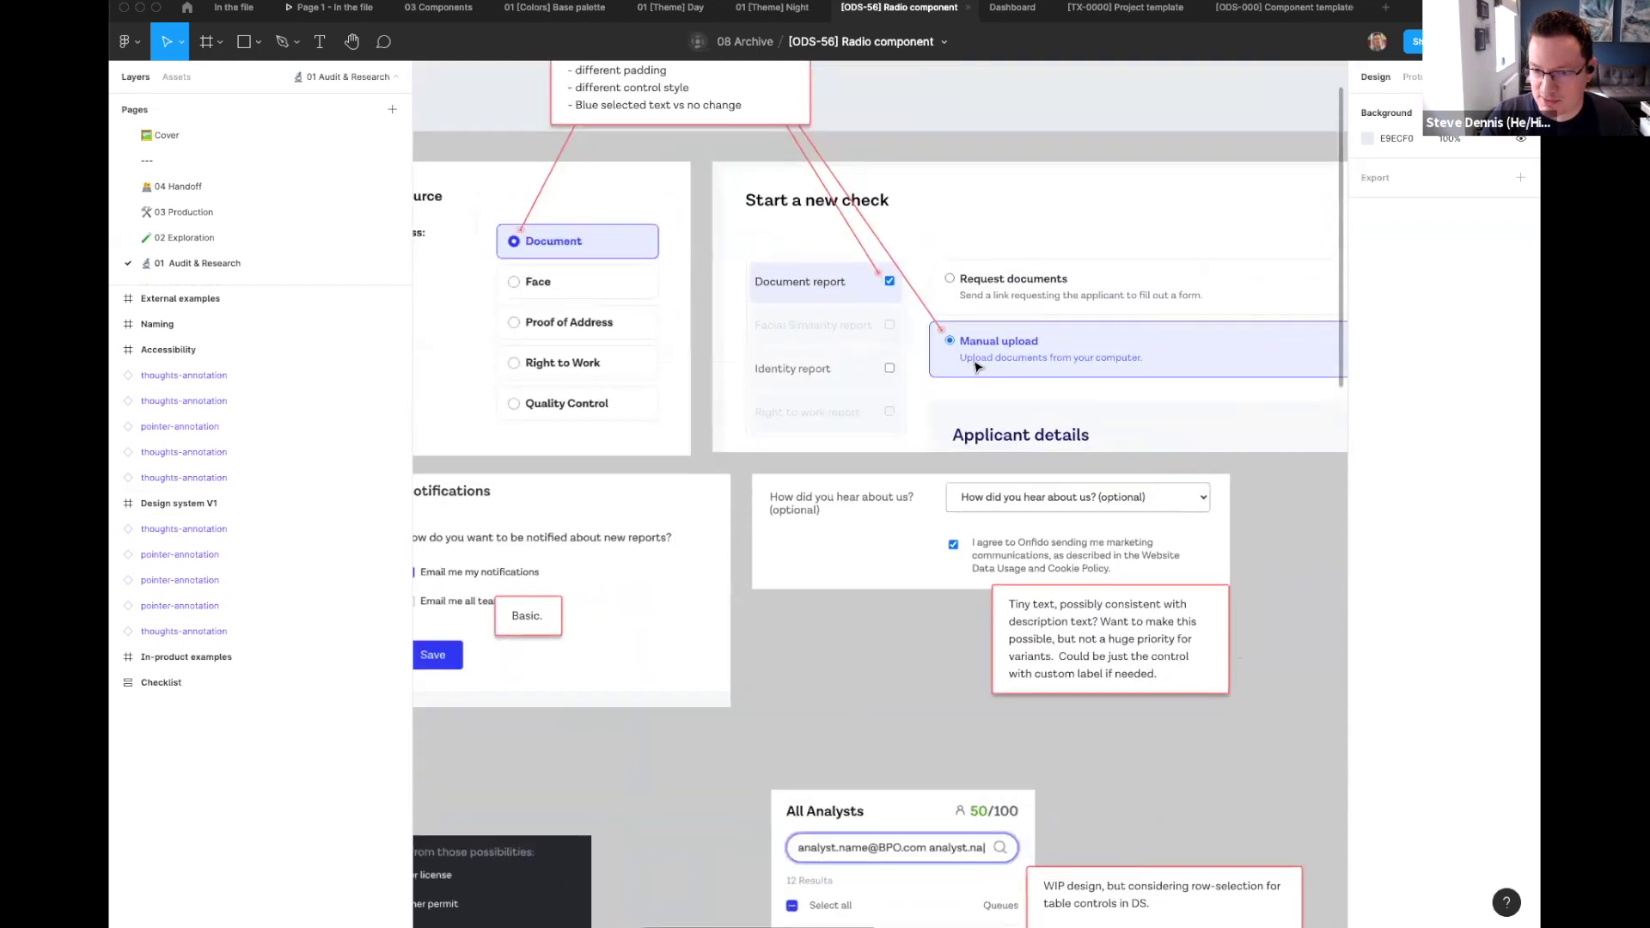
pyautogui.hscroll(2, 1014, 361)
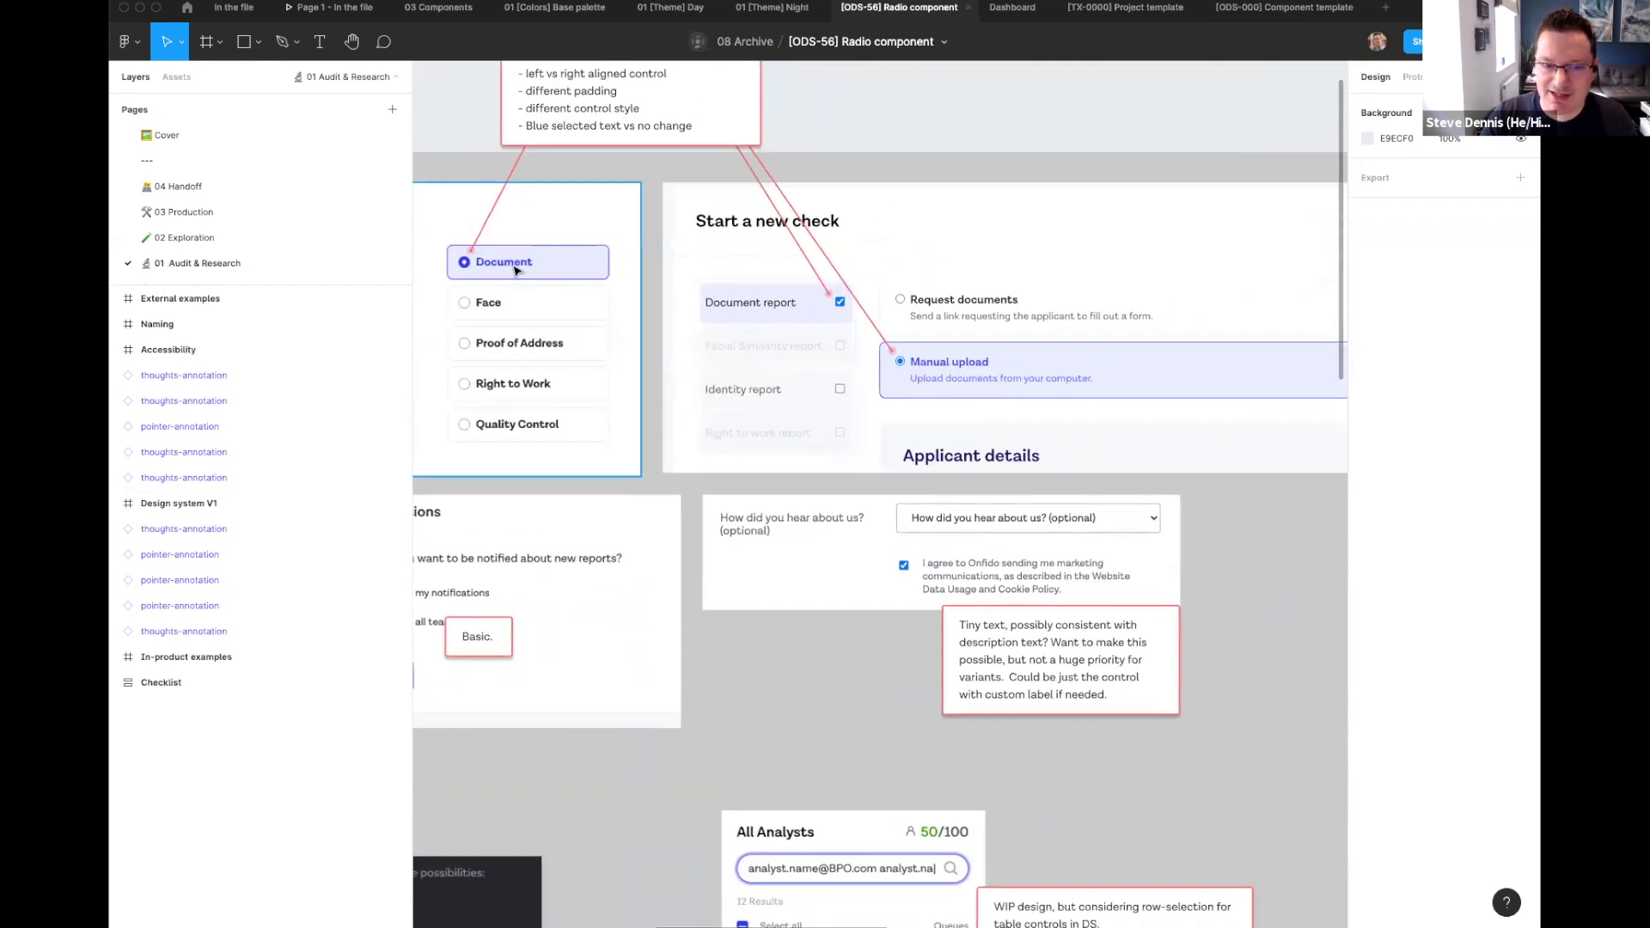
# Step: Examine the Fraud assessment and All Analysts examples, and the radio button and checkbox states in the Design system V1 frame
pyautogui.moveTo(756, 351); pyautogui.dragTo(875, 422)
pyautogui.scroll(-10, 875, 421)
pyautogui.scroll(-3, 949, 456)
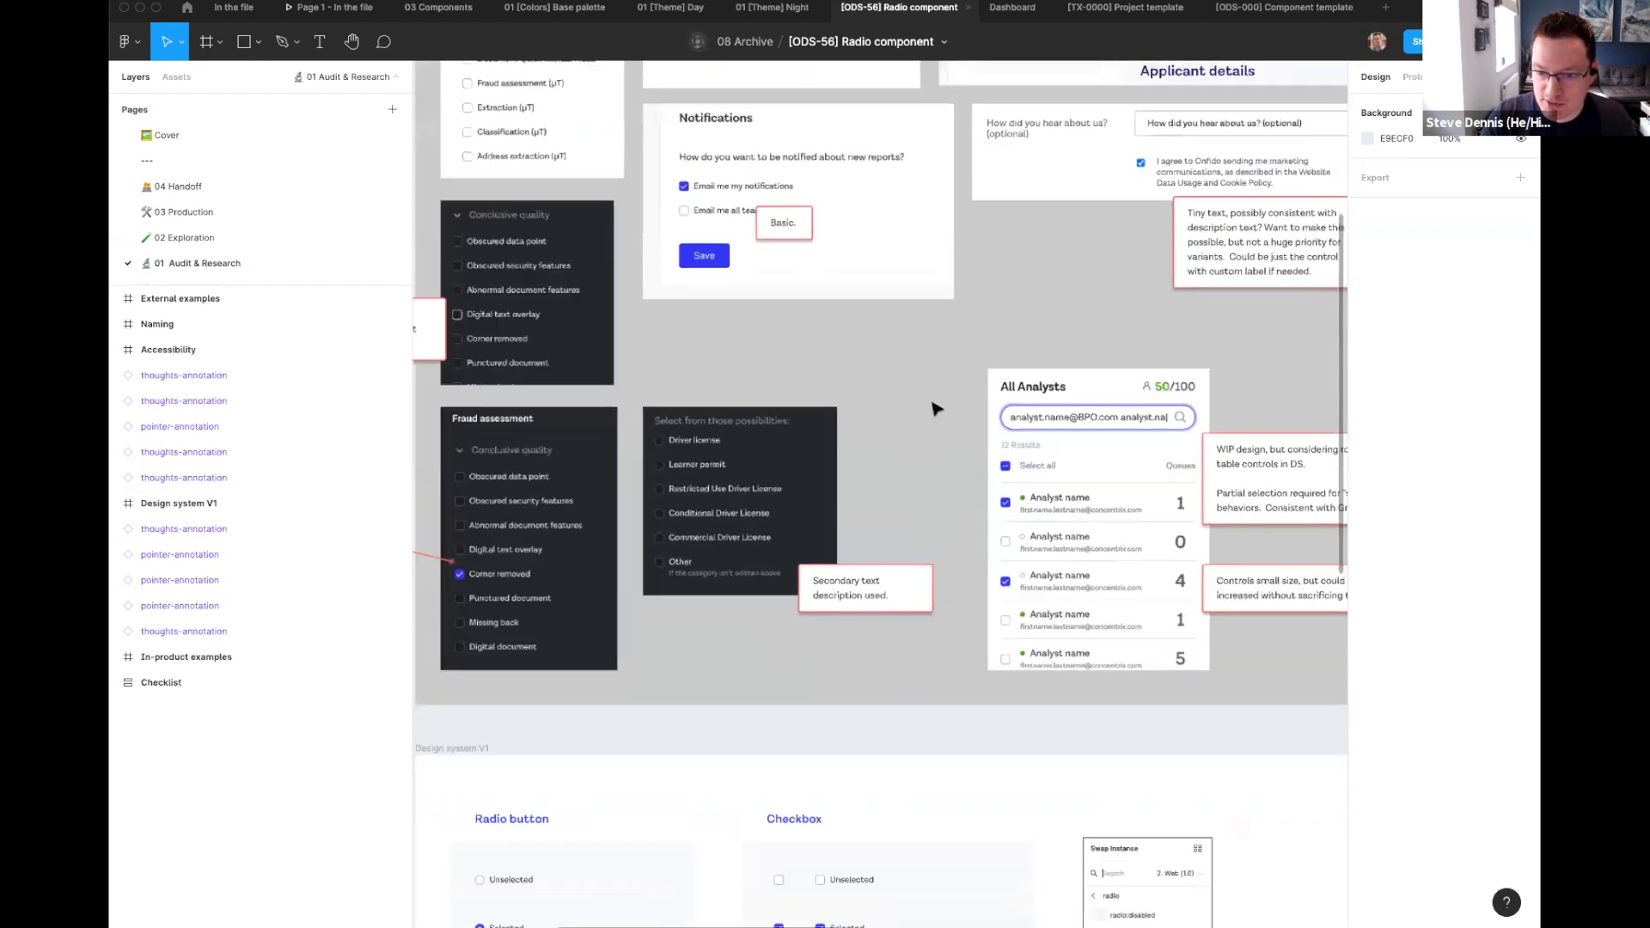
pyautogui.scroll(-3, 937, 409)
pyautogui.scroll(-5, 946, 413)
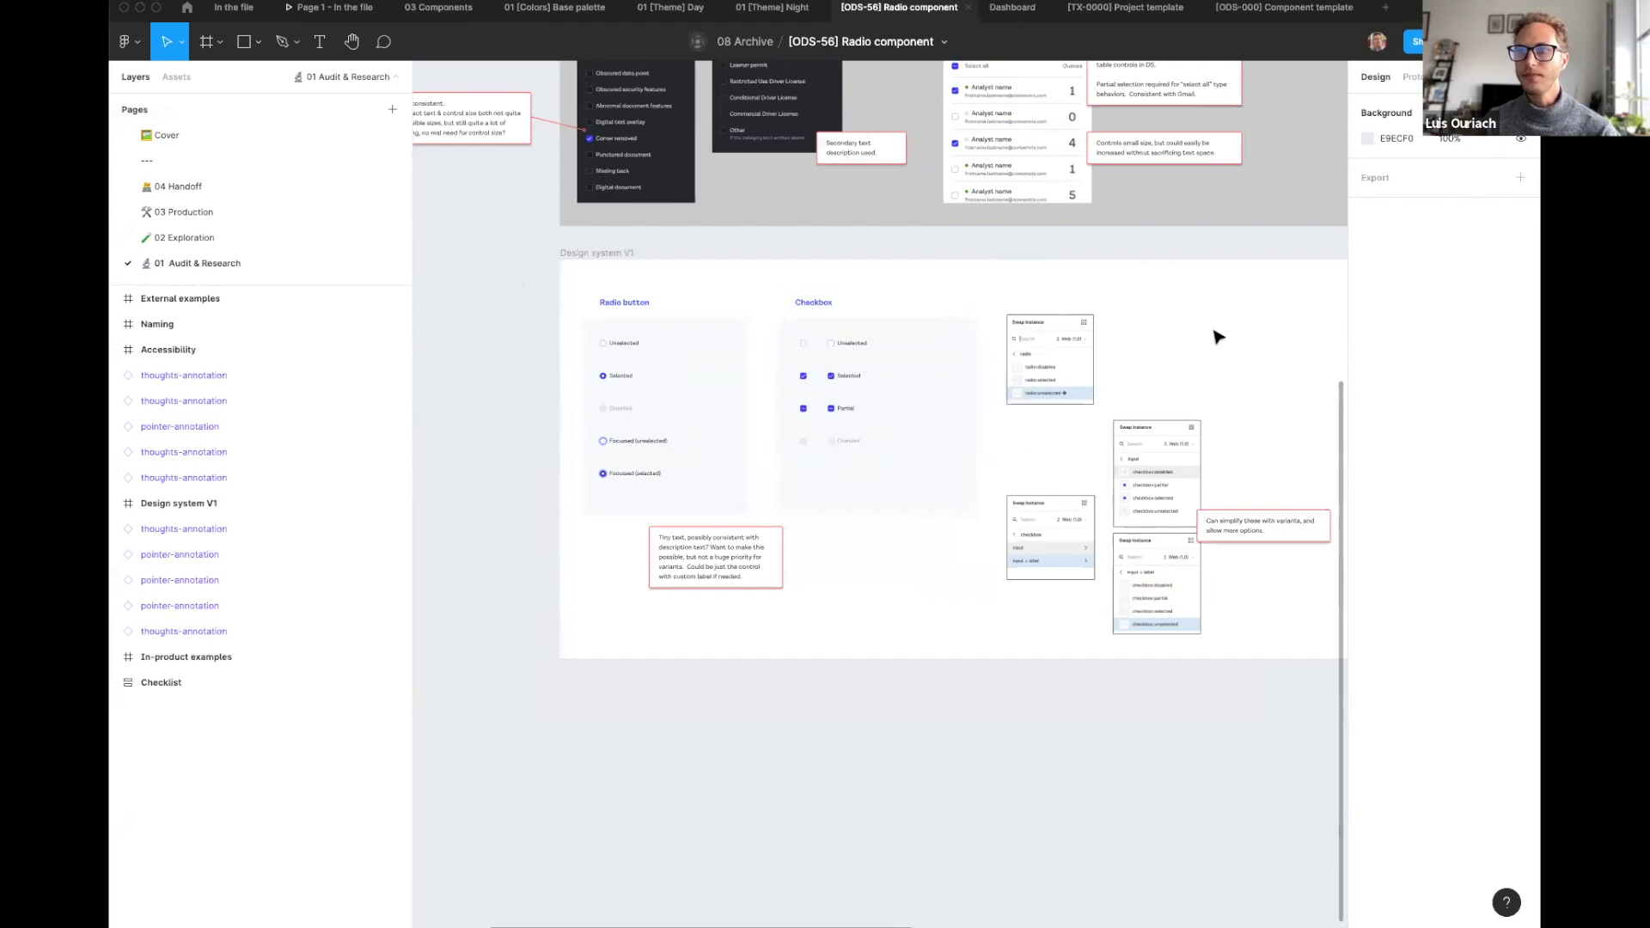
# Step: Examine the Accessibility, Naming and External examples frames on the Audit & Research page
pyautogui.moveTo(1253, 313); pyautogui.dragTo(512, 623)
pyautogui.moveTo(1121, 340); pyautogui.dragTo(911, 576)
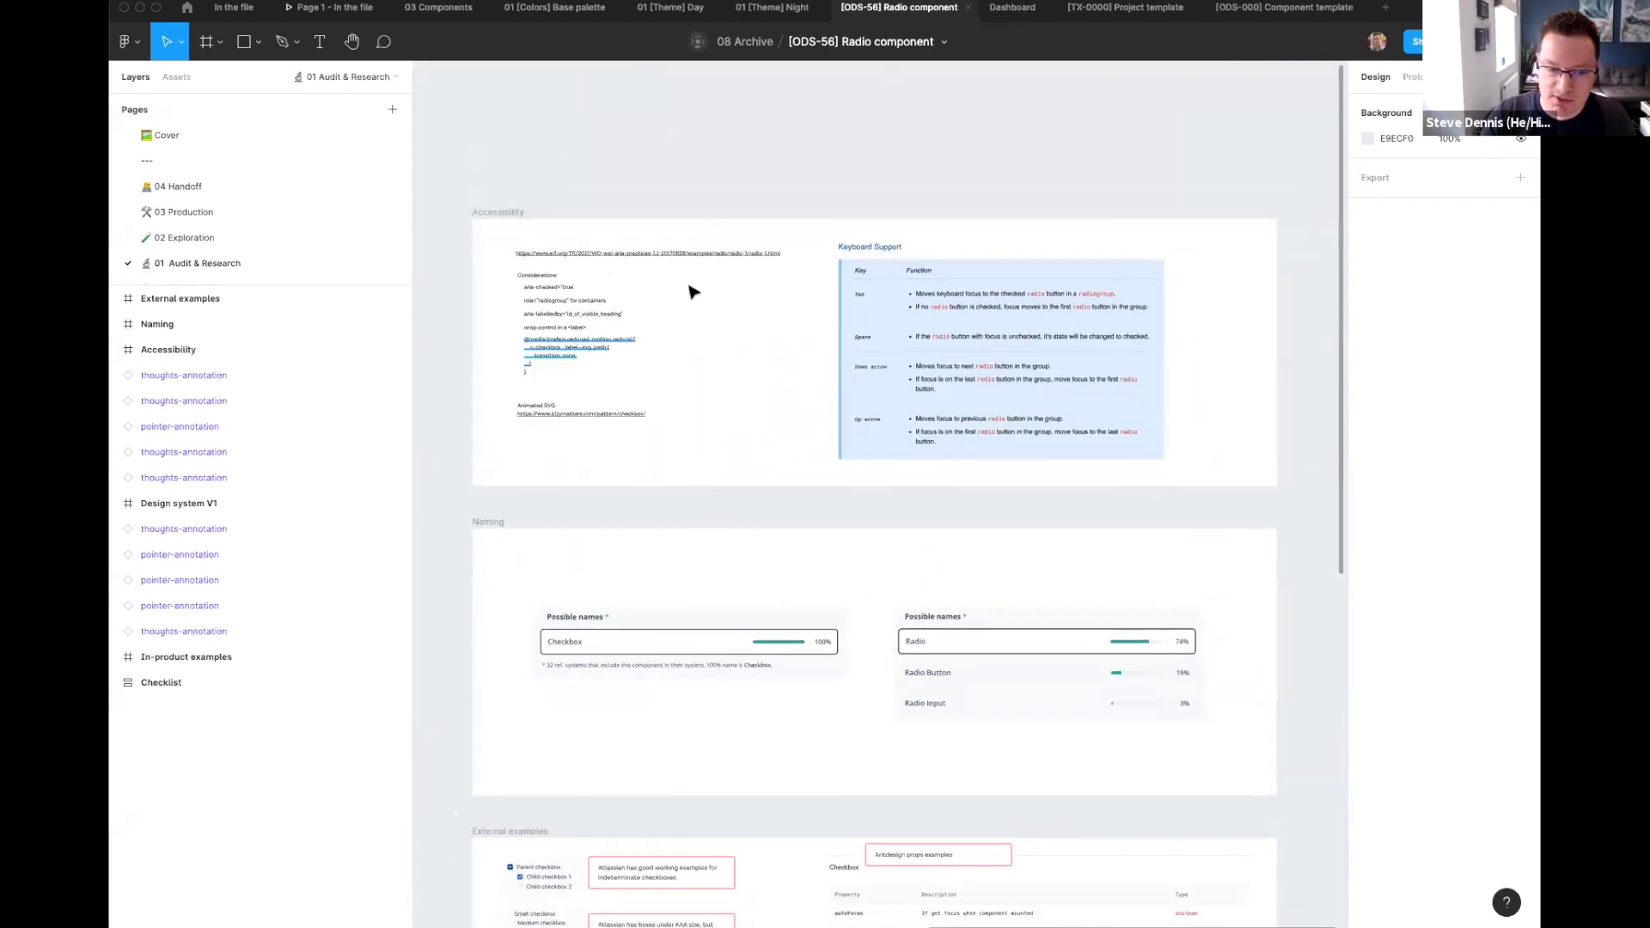
pyautogui.scroll(-5, 818, 486)
pyautogui.hscroll(-2, 817, 487)
pyautogui.scroll(-6, 749, 514)
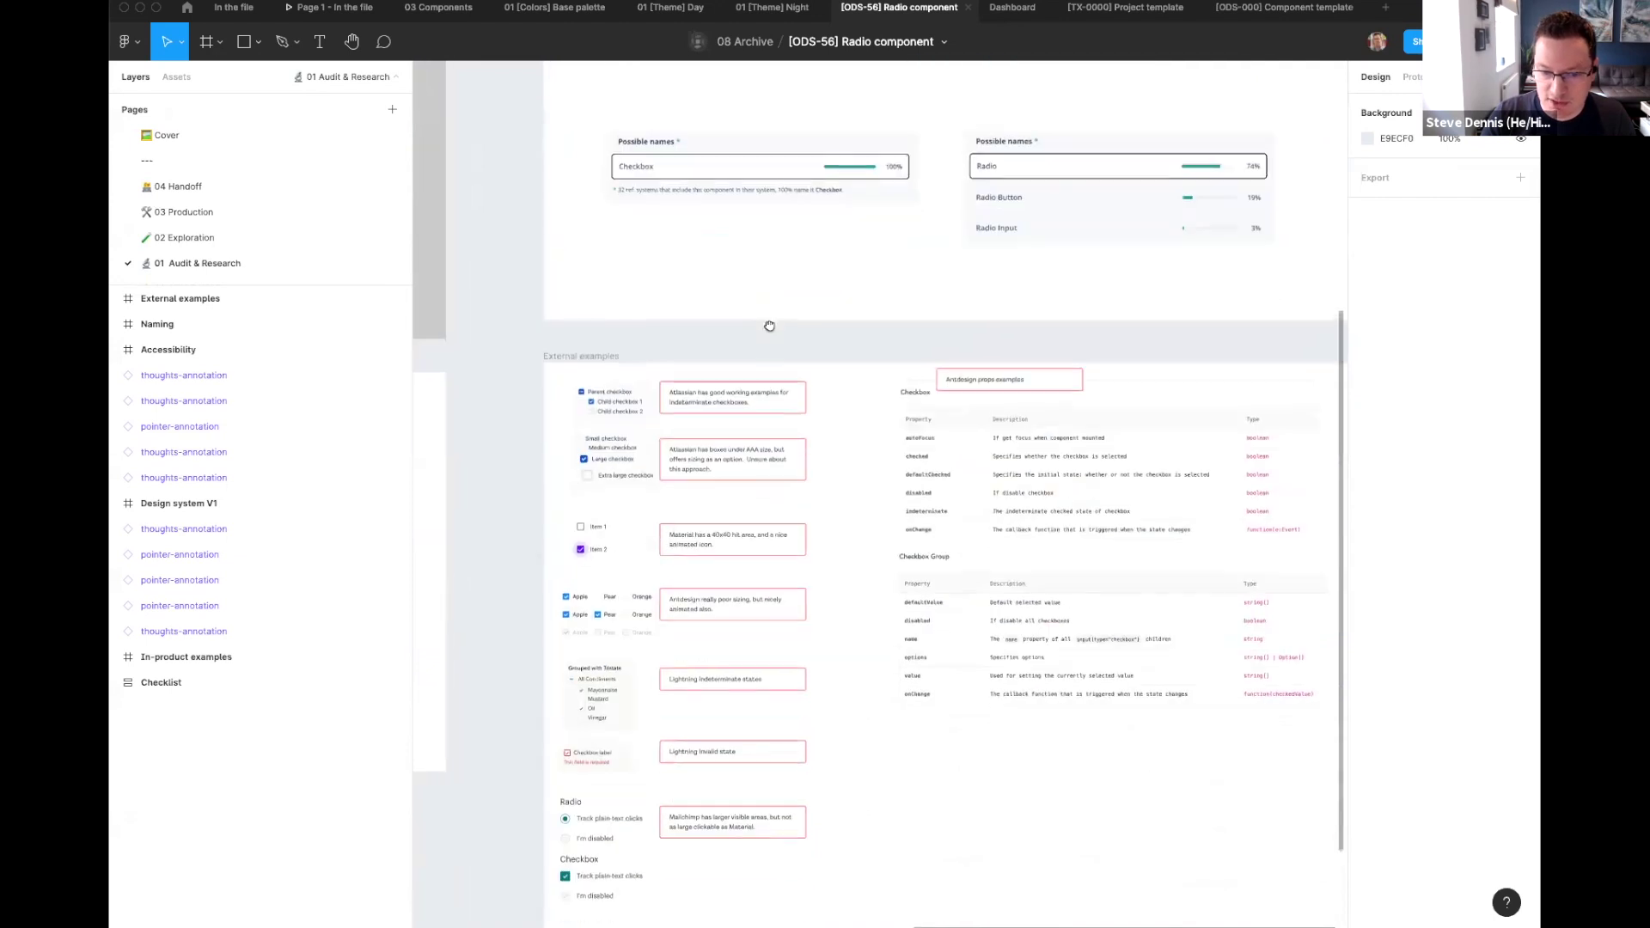
pyautogui.scroll(-4, 832, 390)
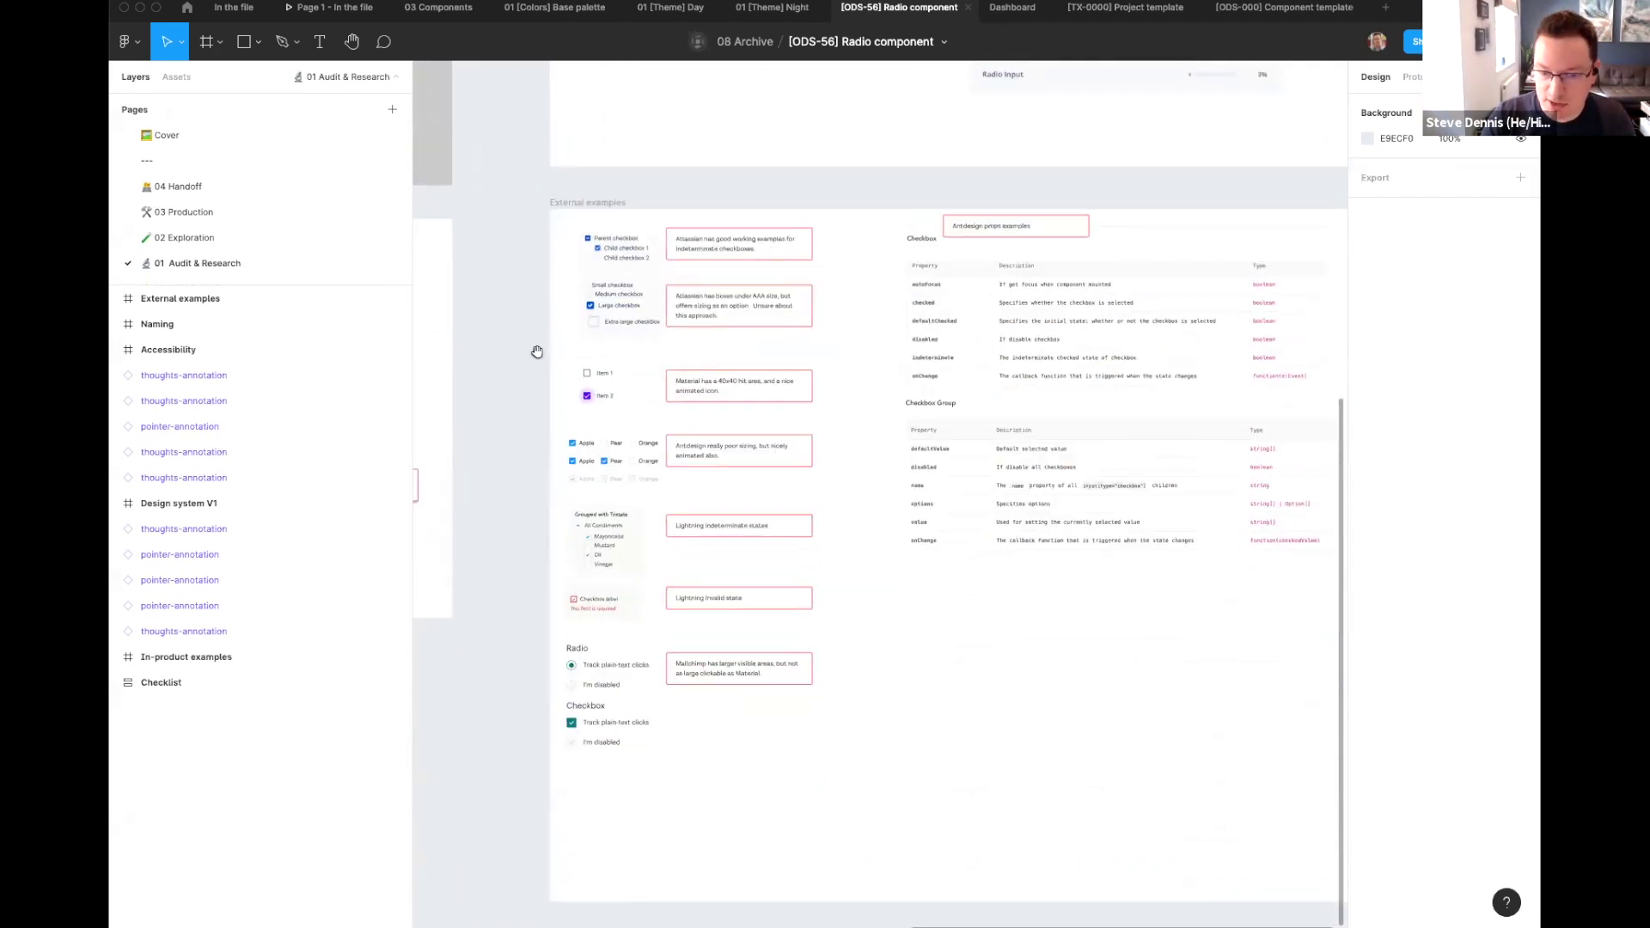
pyautogui.scroll(-5, 539, 331)
# Step: Review the Audit & Research checklist, selecting its task about the initial kickoff meeting with engineers
pyautogui.hotkey('shift', '1')
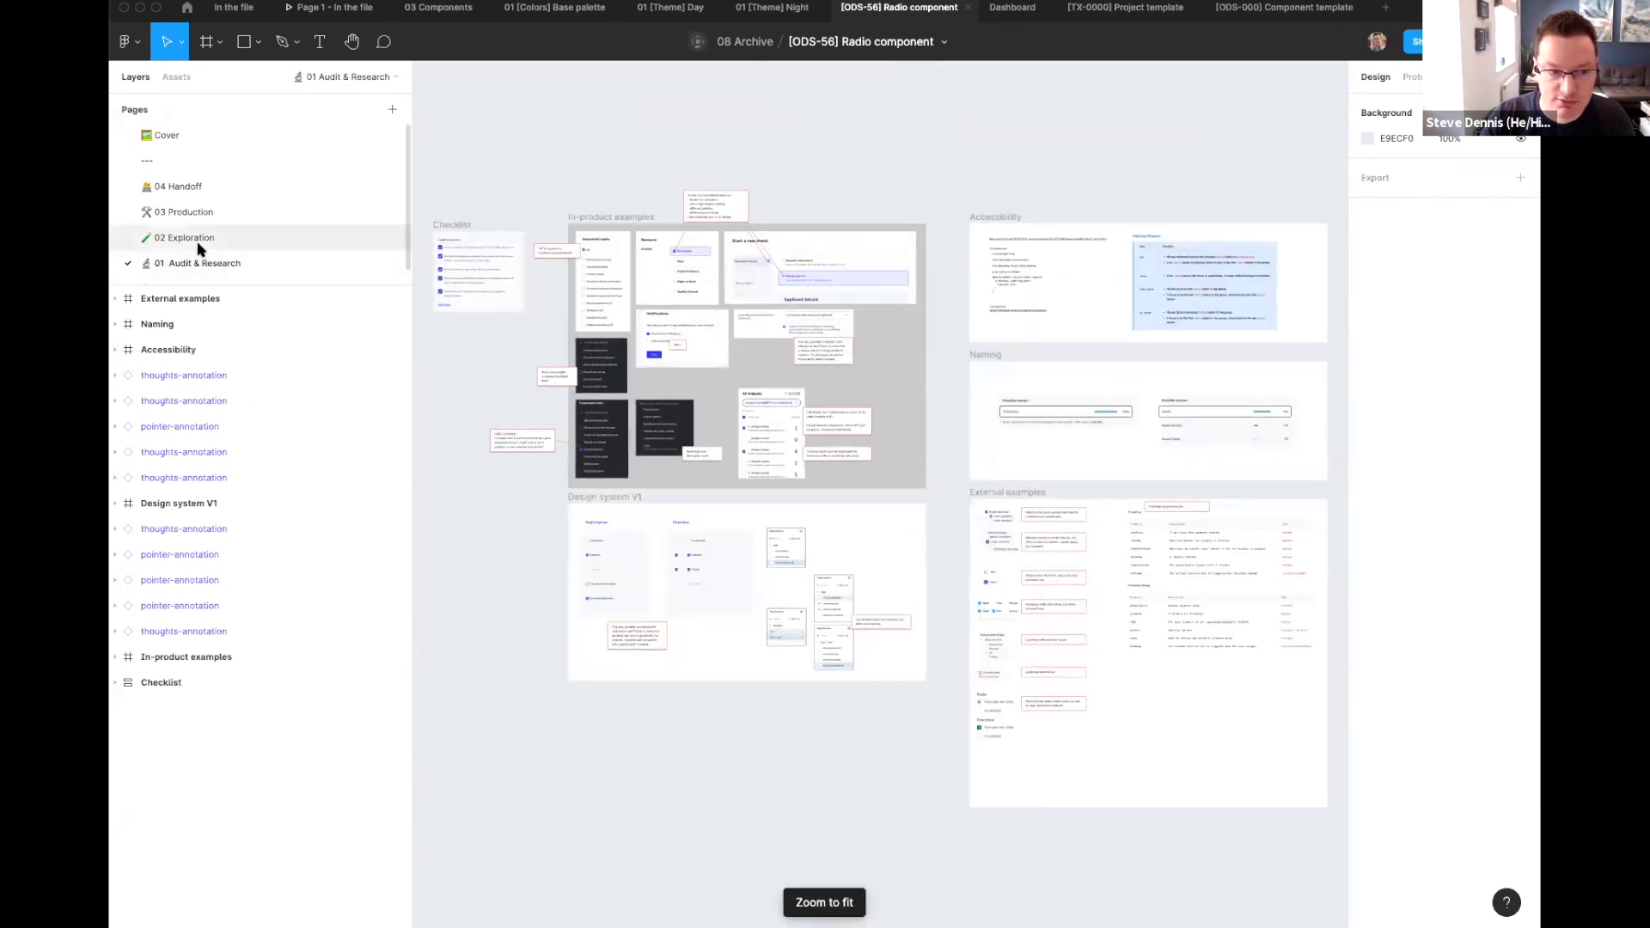
pyautogui.click(475, 306)
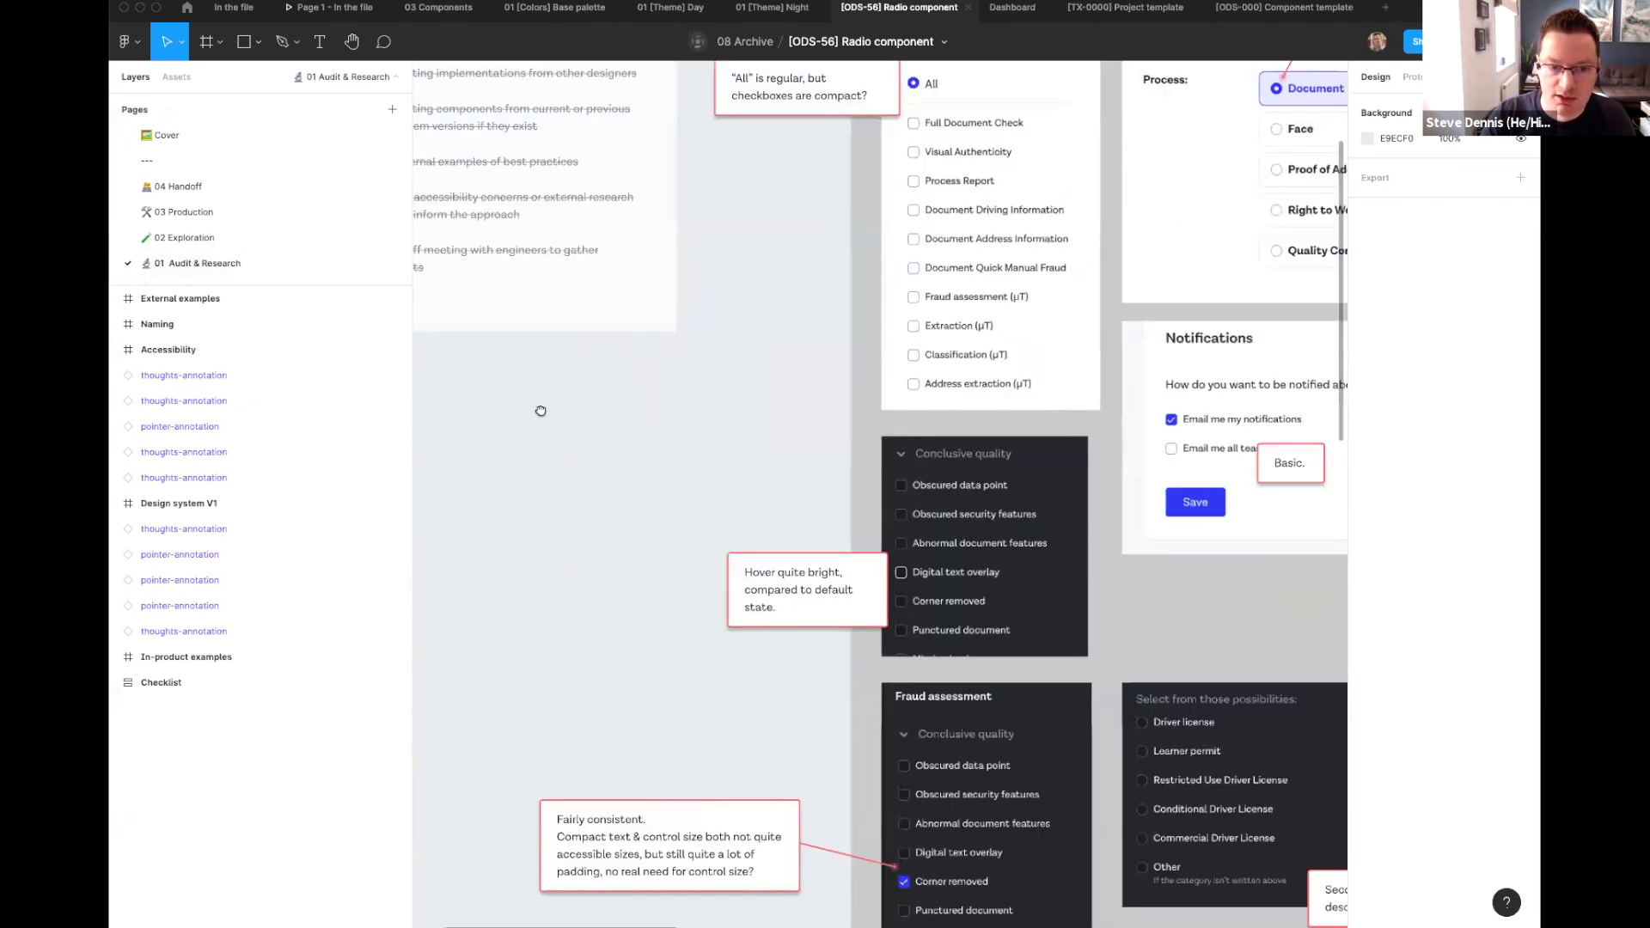
pyautogui.click(564, 301)
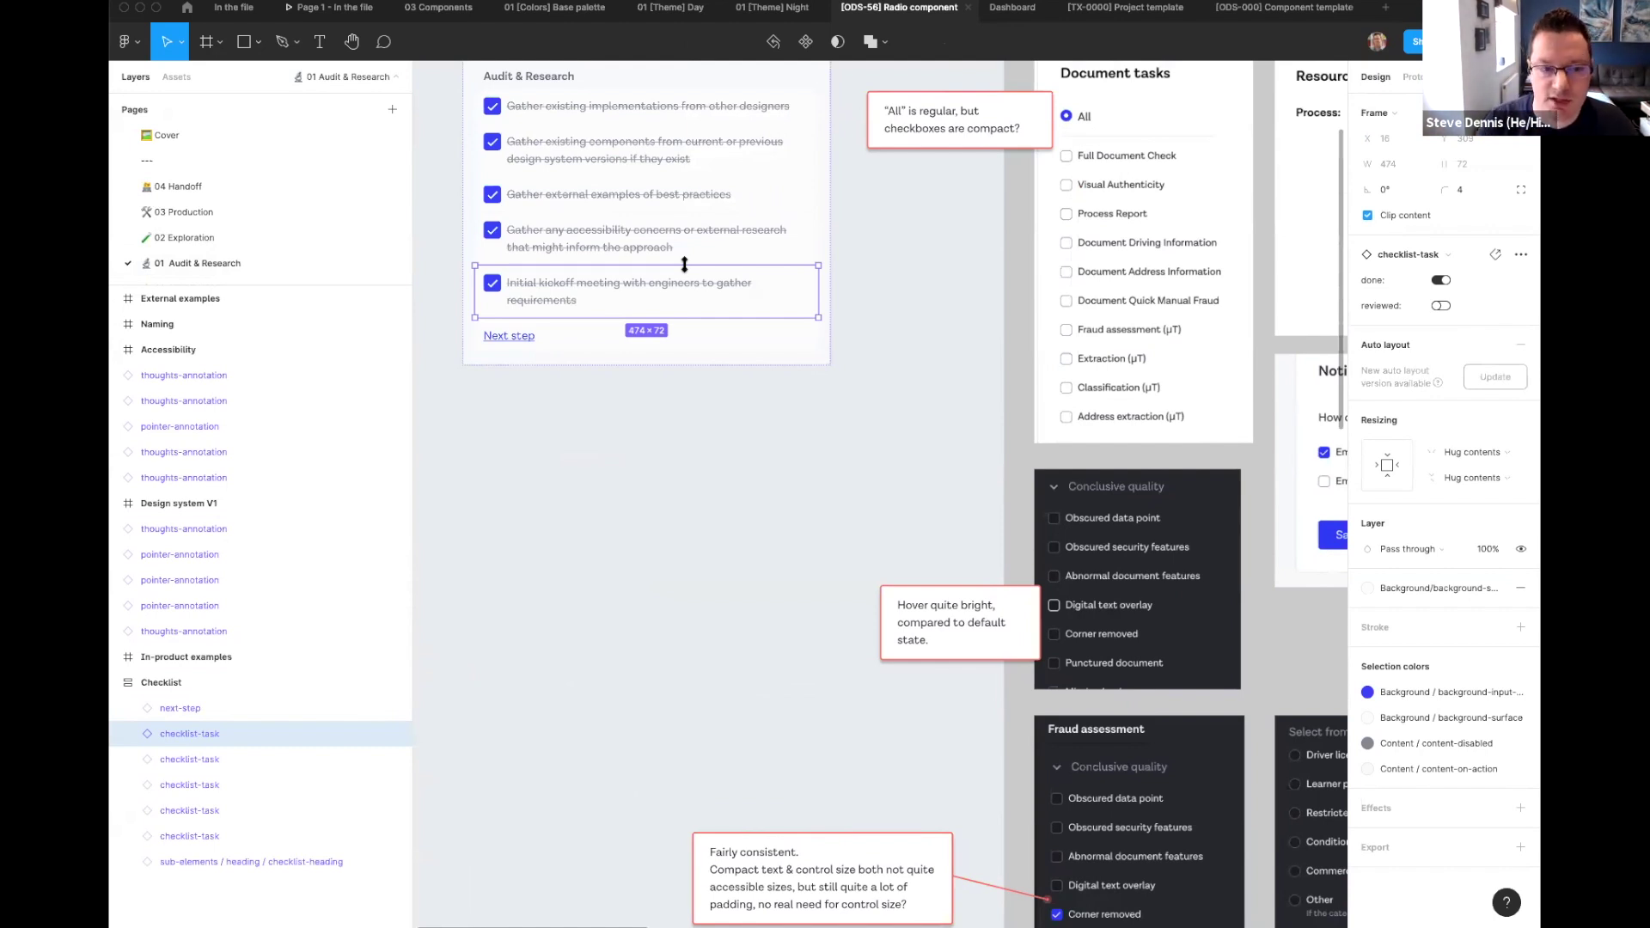
# Step: Switch to the 02 Exploration page and inspect the checkbox and radio states in the Draft frame
pyautogui.click(248, 239)
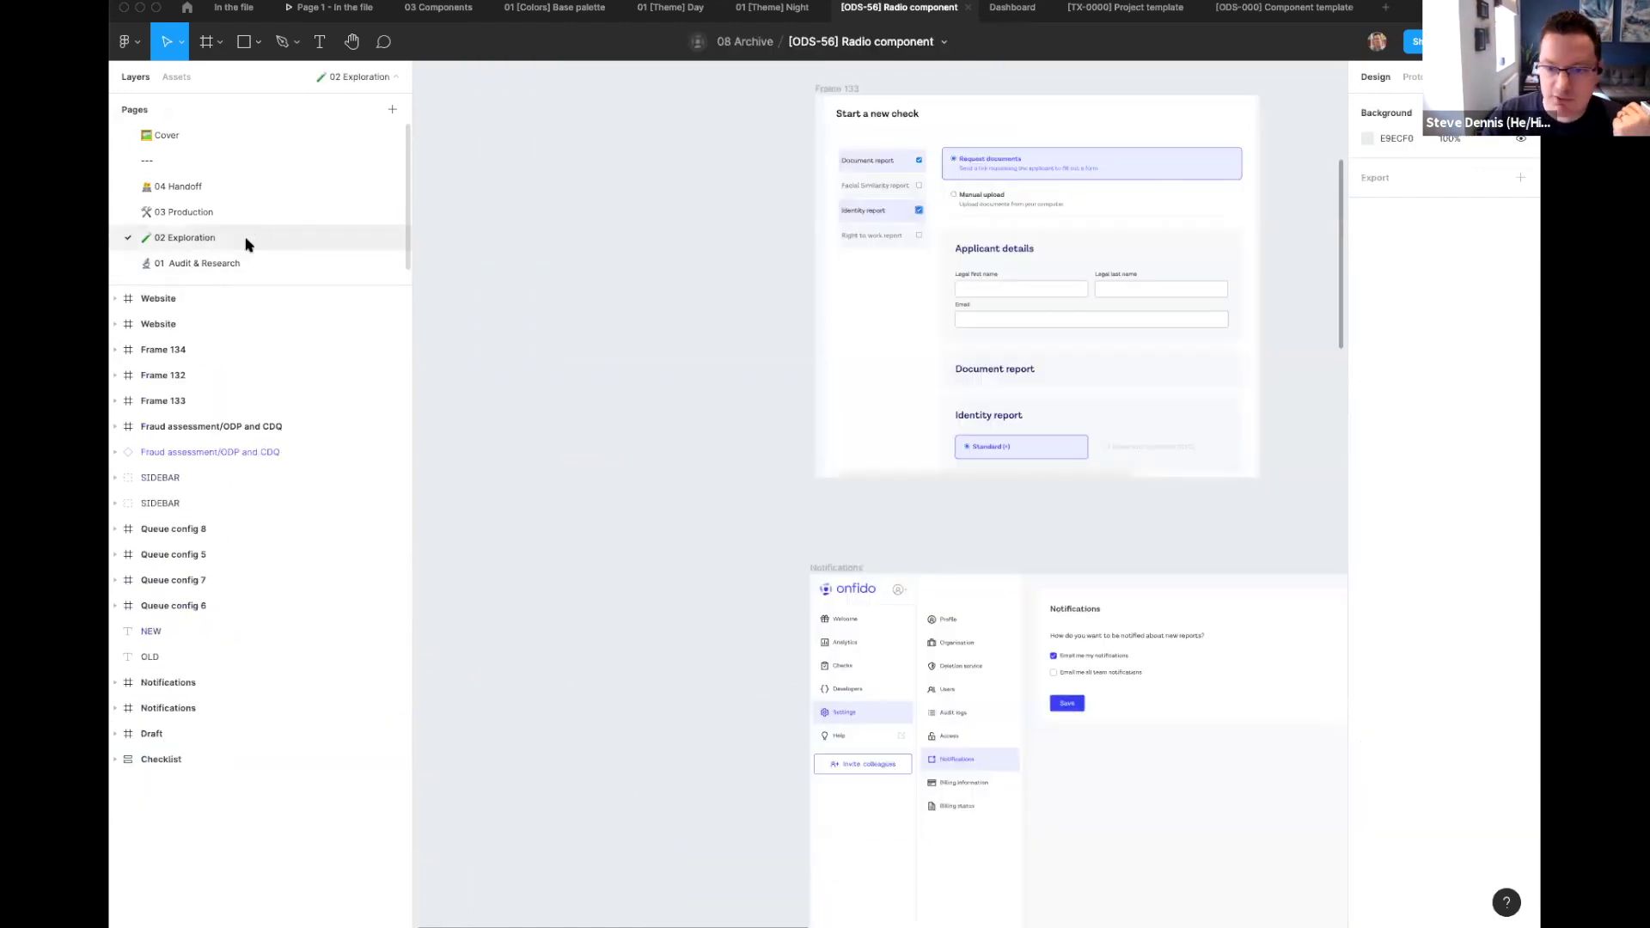
pyautogui.hotkey('shift', '1')
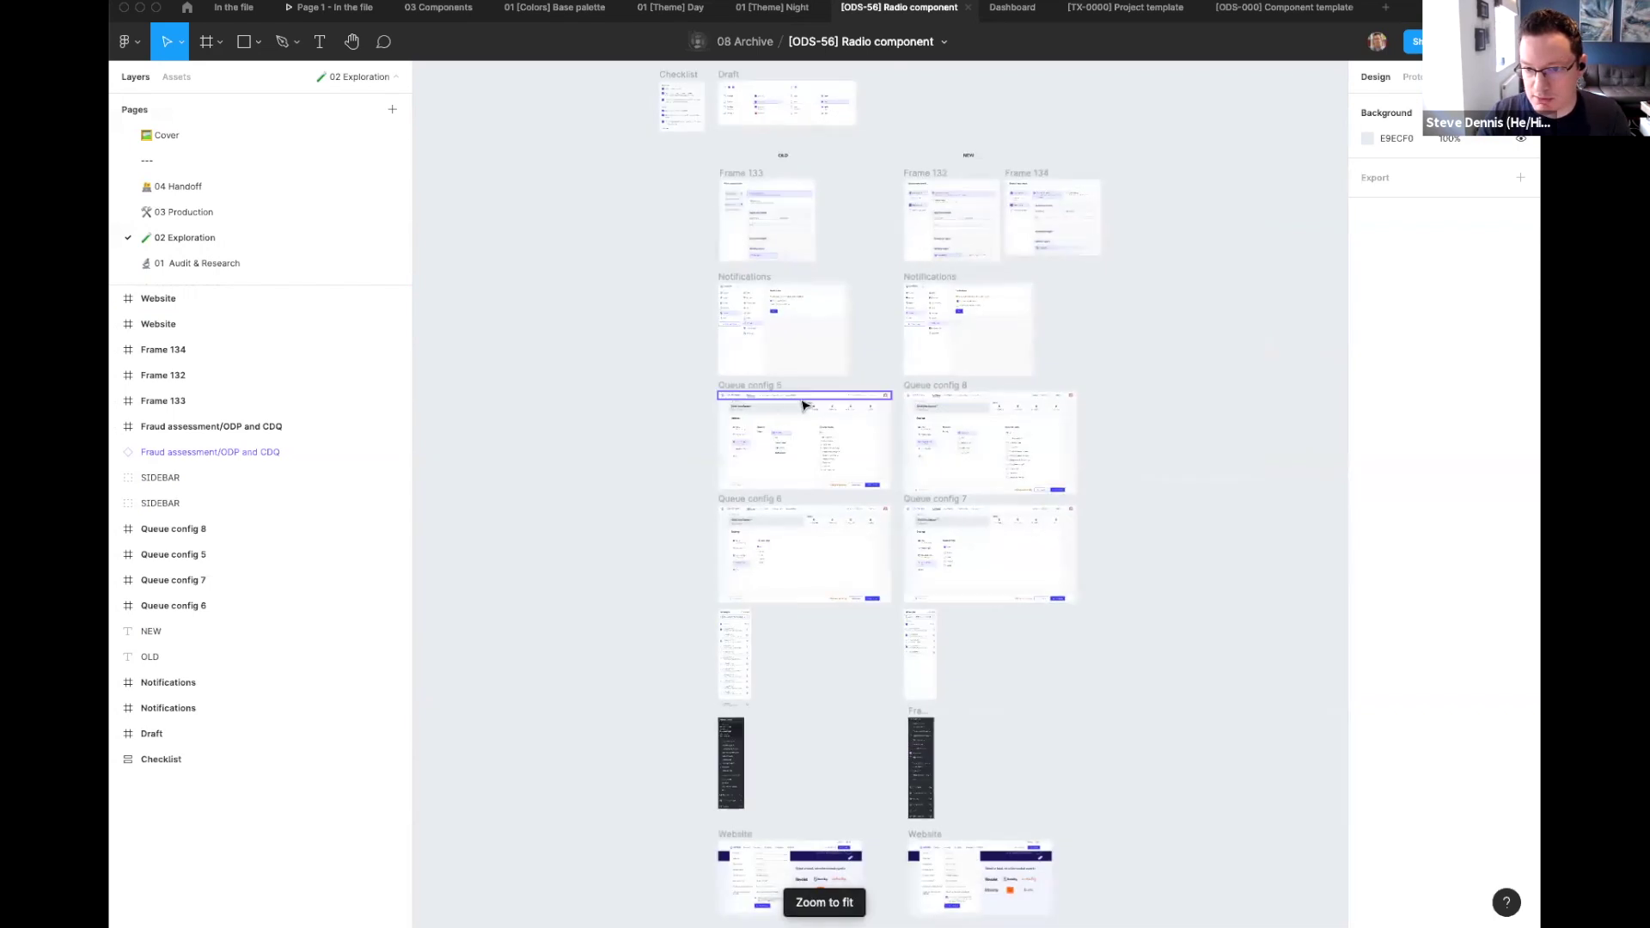
pyautogui.click(722, 415)
pyautogui.press('Escape')
pyautogui.scroll(5, 722, 415)
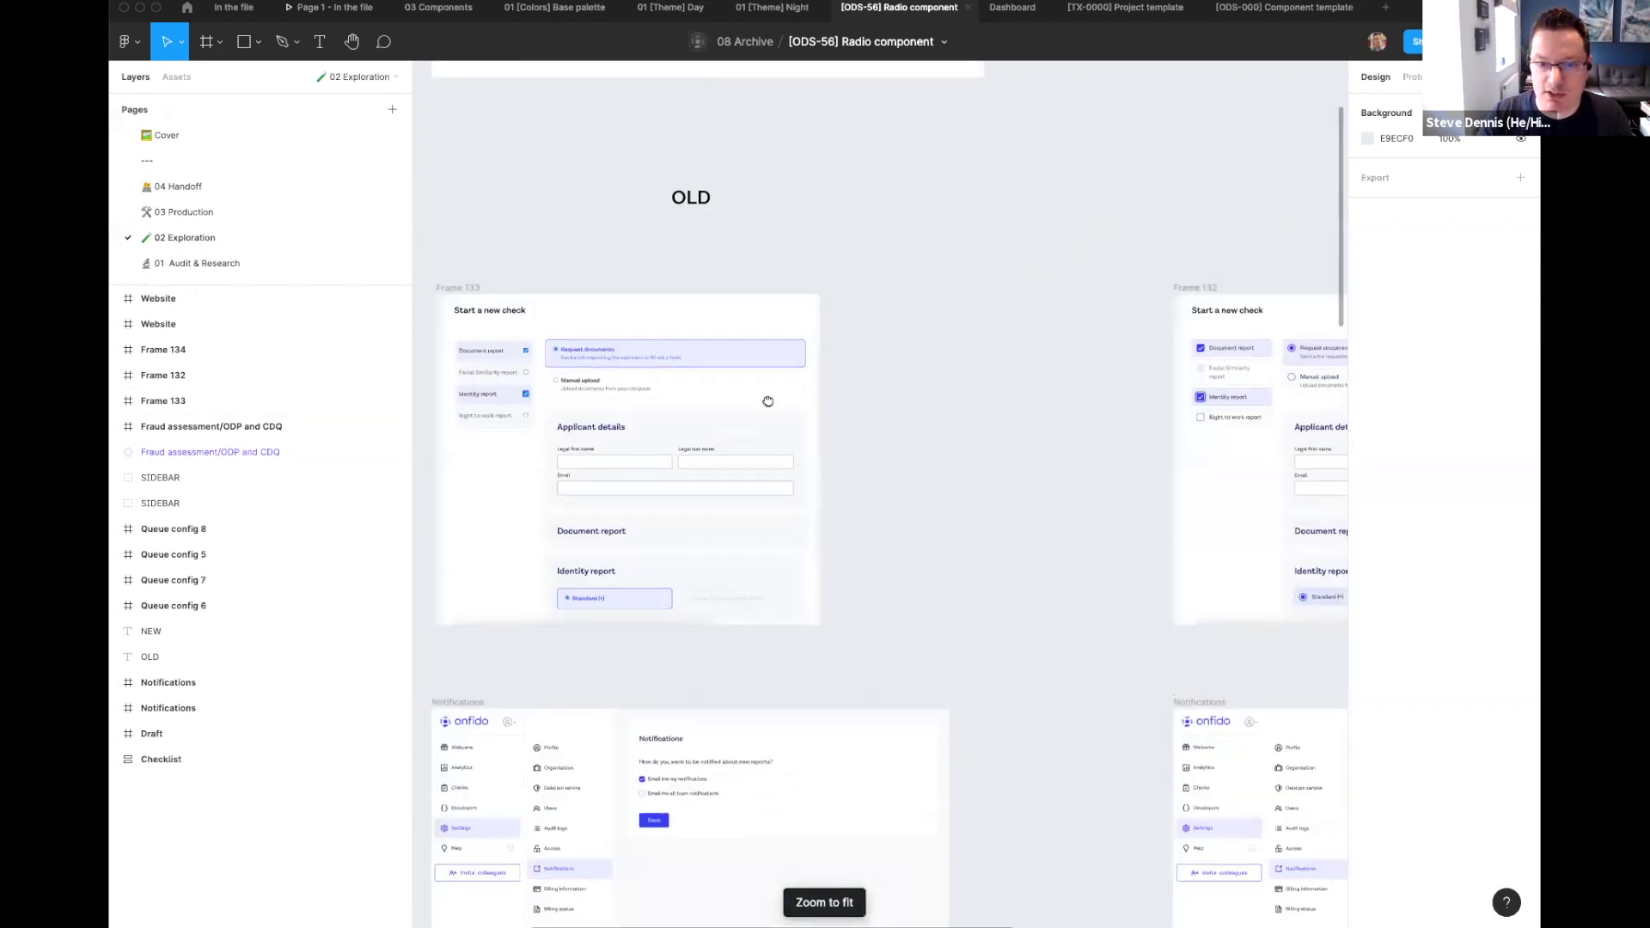
pyautogui.scroll(3, 681, 255)
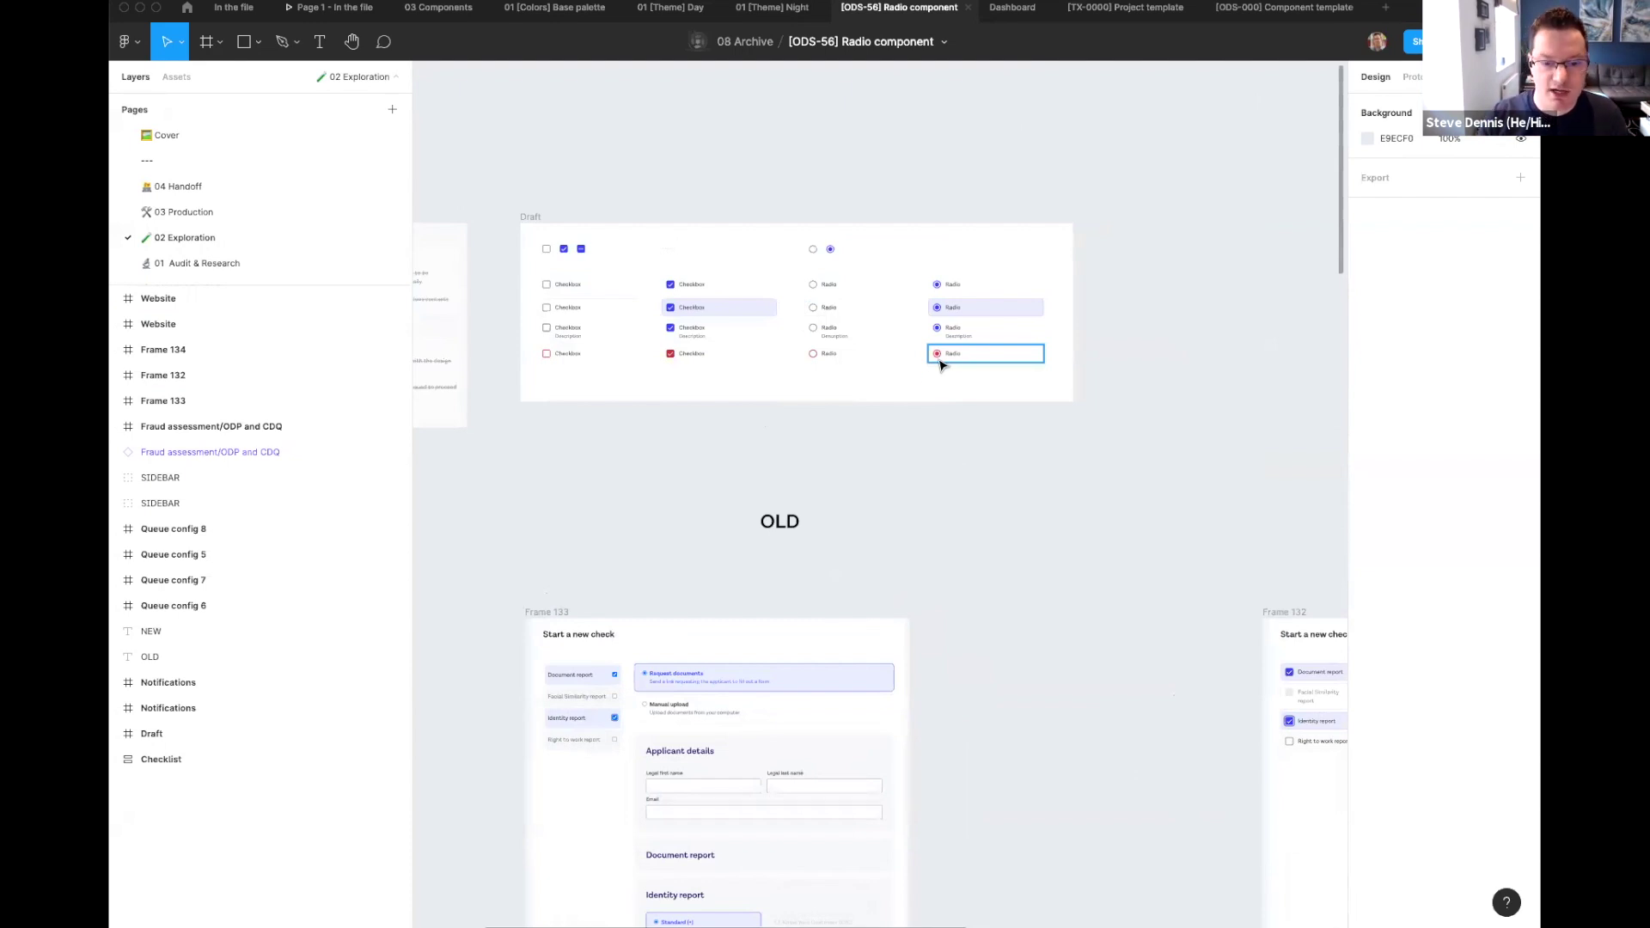
# Step: Compare the OLD and NEW versions of the Start a new check, Notifications and Queue config mockups
pyautogui.moveTo(1061, 616); pyautogui.dragTo(936, 376)
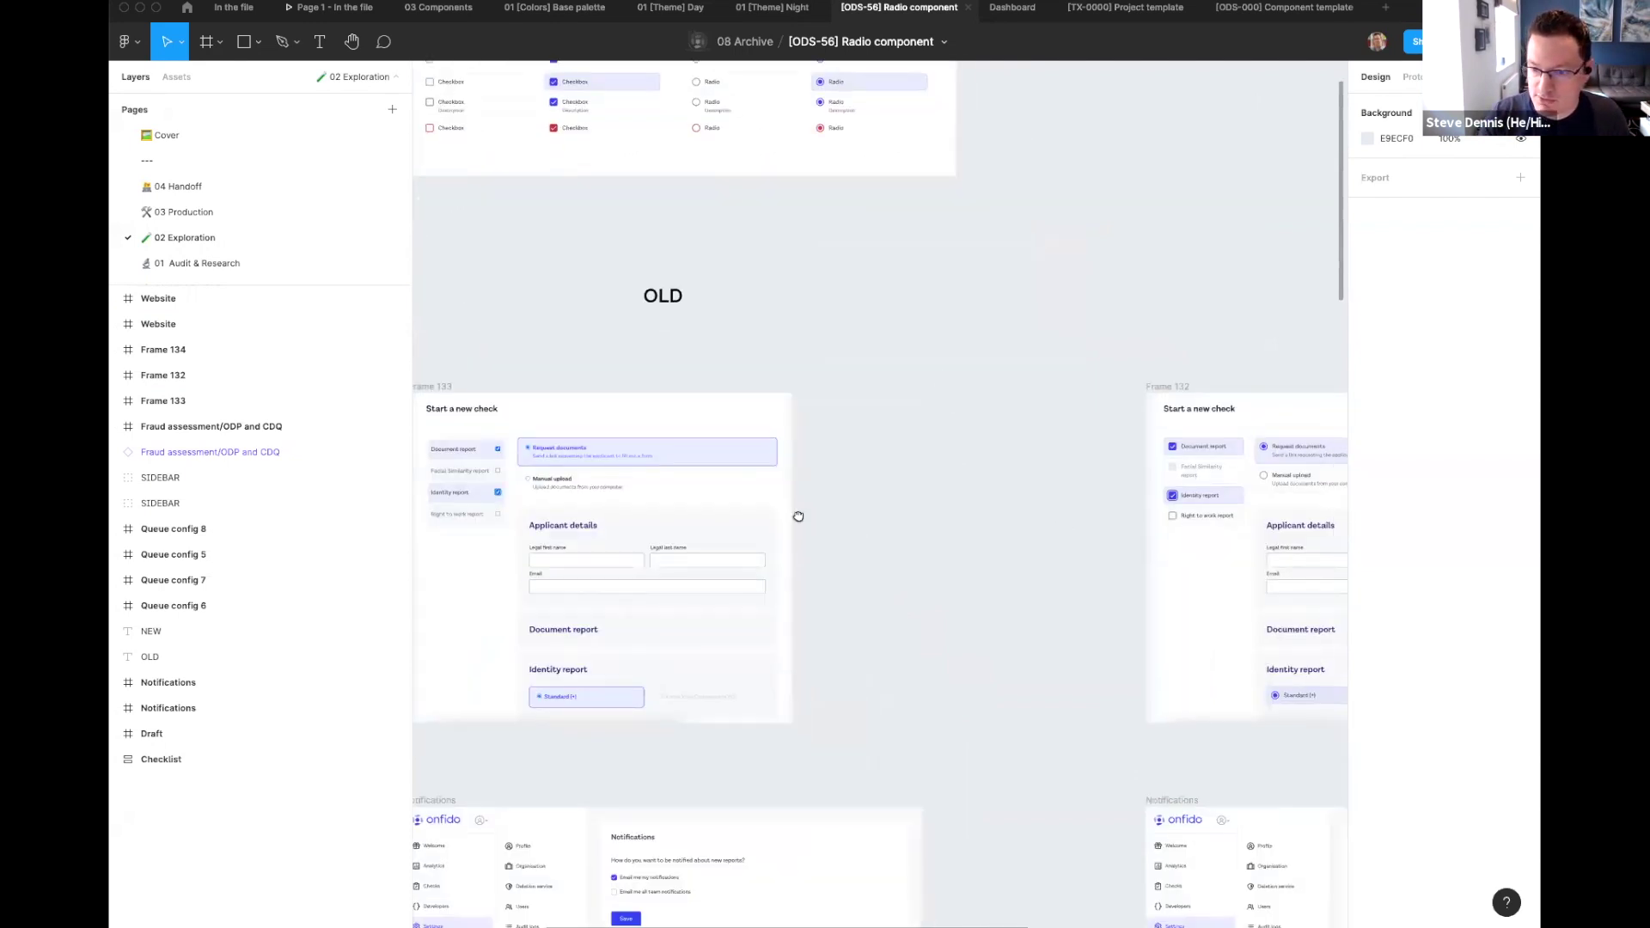
pyautogui.hscroll(5, 988, 490)
pyautogui.scroll(5, 981, 486)
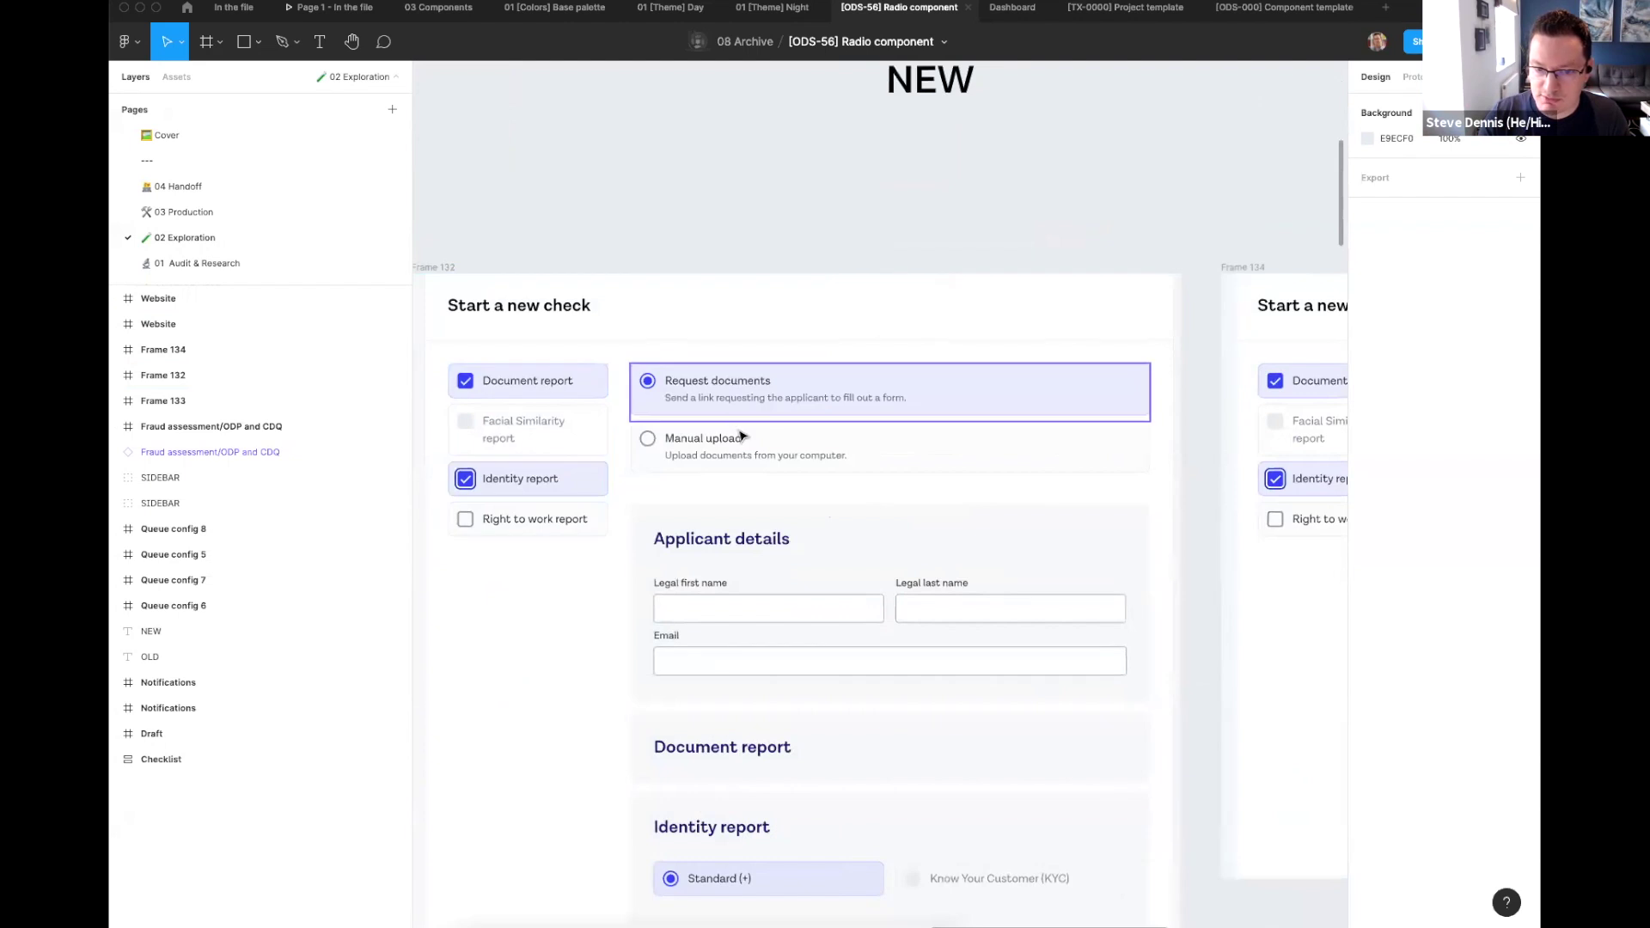
pyautogui.hscroll(-3, 743, 435)
pyautogui.scroll(-5, 668, 542)
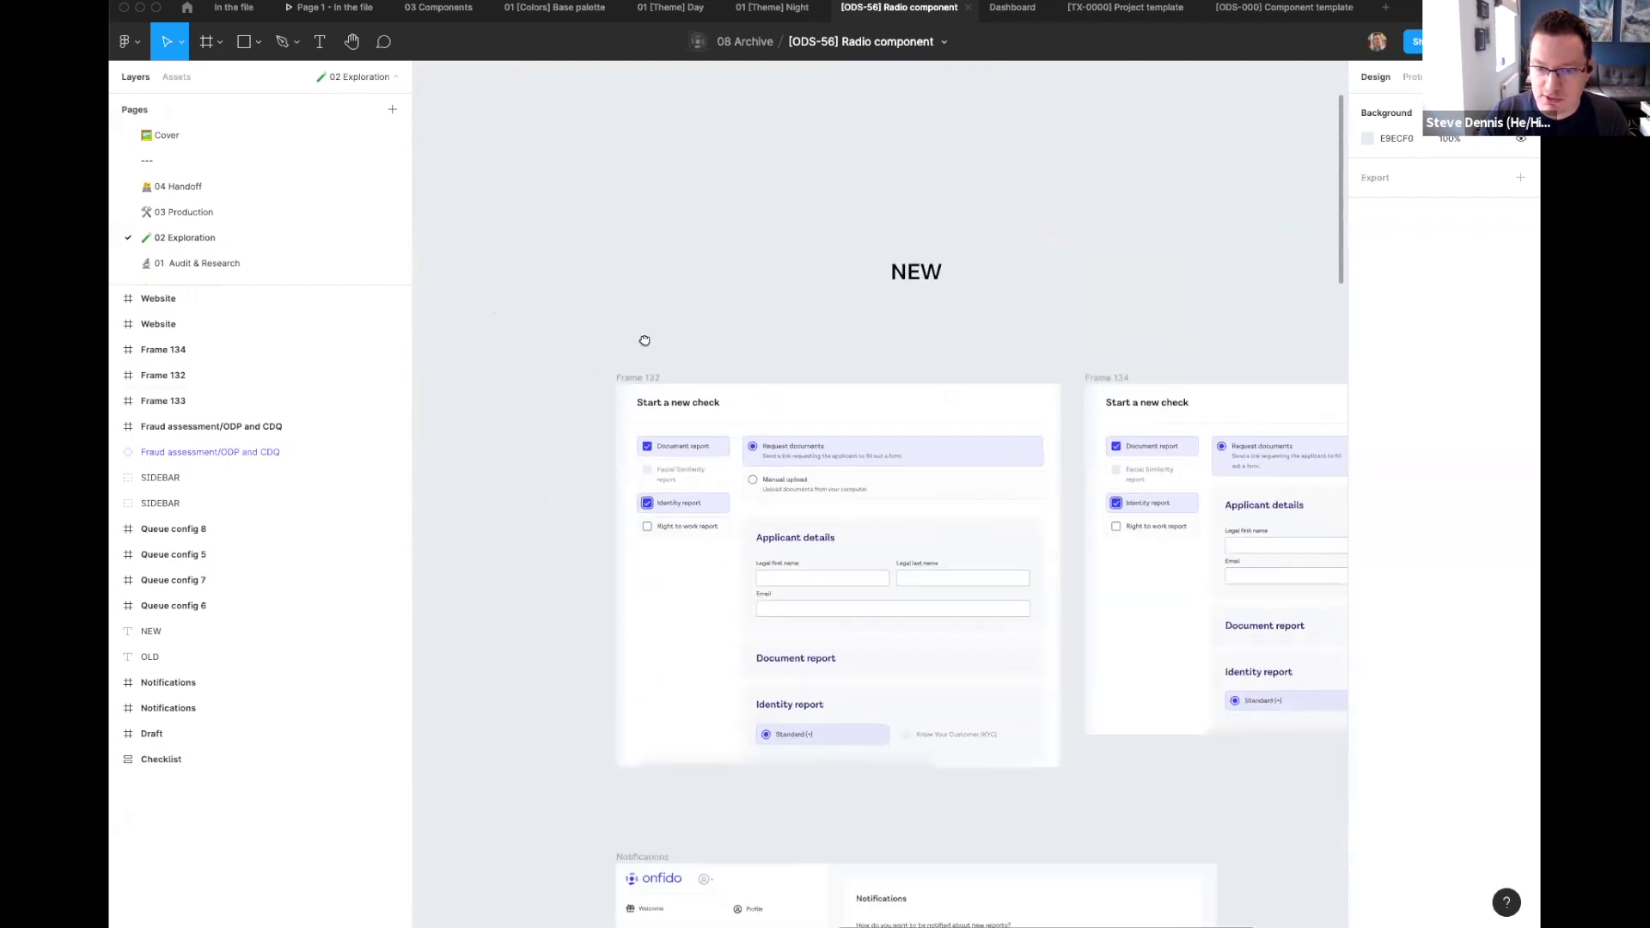
pyautogui.hscroll(-5, 671, 378)
pyautogui.scroll(2, 670, 378)
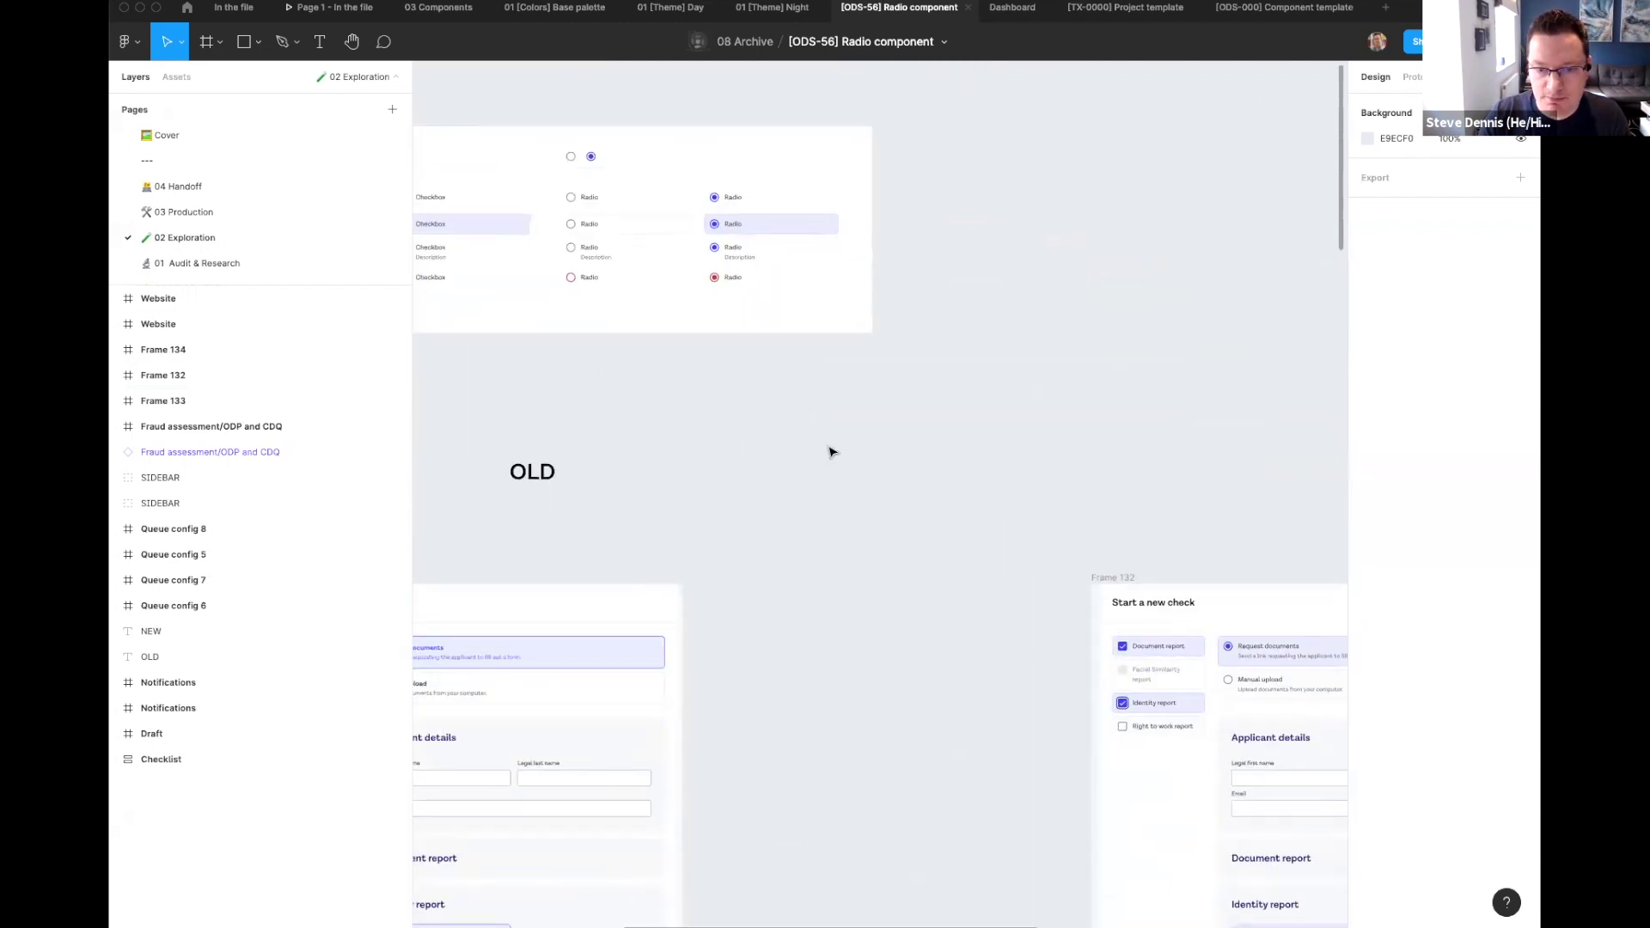
pyautogui.scroll(-3, 831, 453)
pyautogui.scroll(-5, 838, 456)
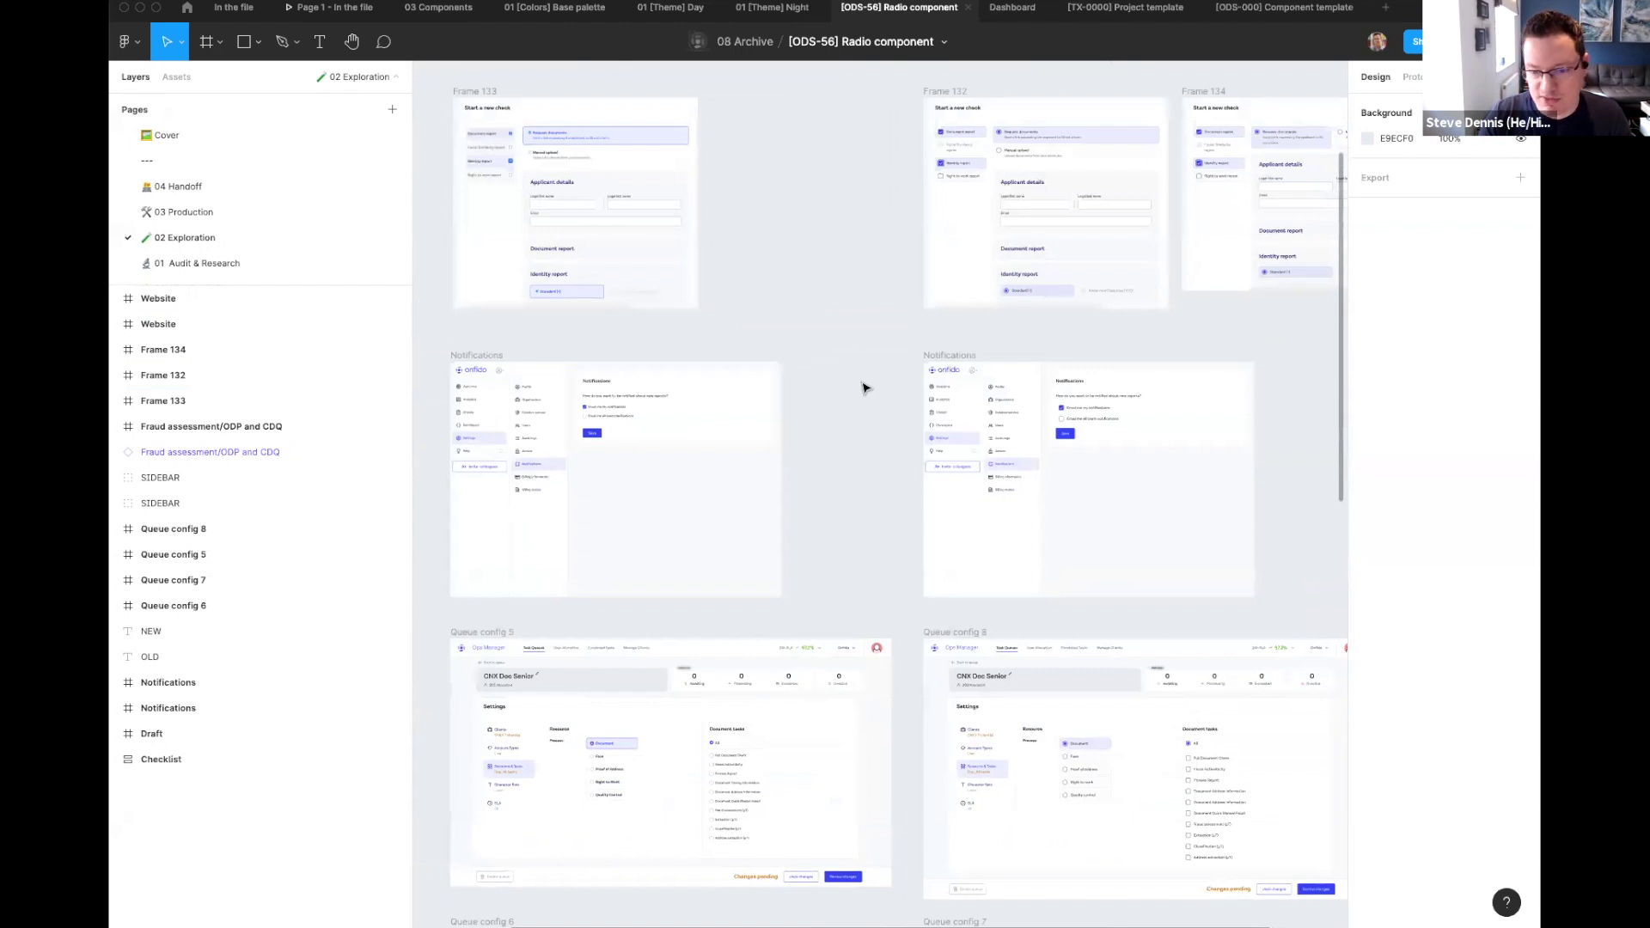
# Step: Review the Exploration page's checklist, selecting the feedback task about requesting approval from the #design-system squad
pyautogui.hotkey('shift', '1')
pyautogui.scroll(3, 1181, 550)
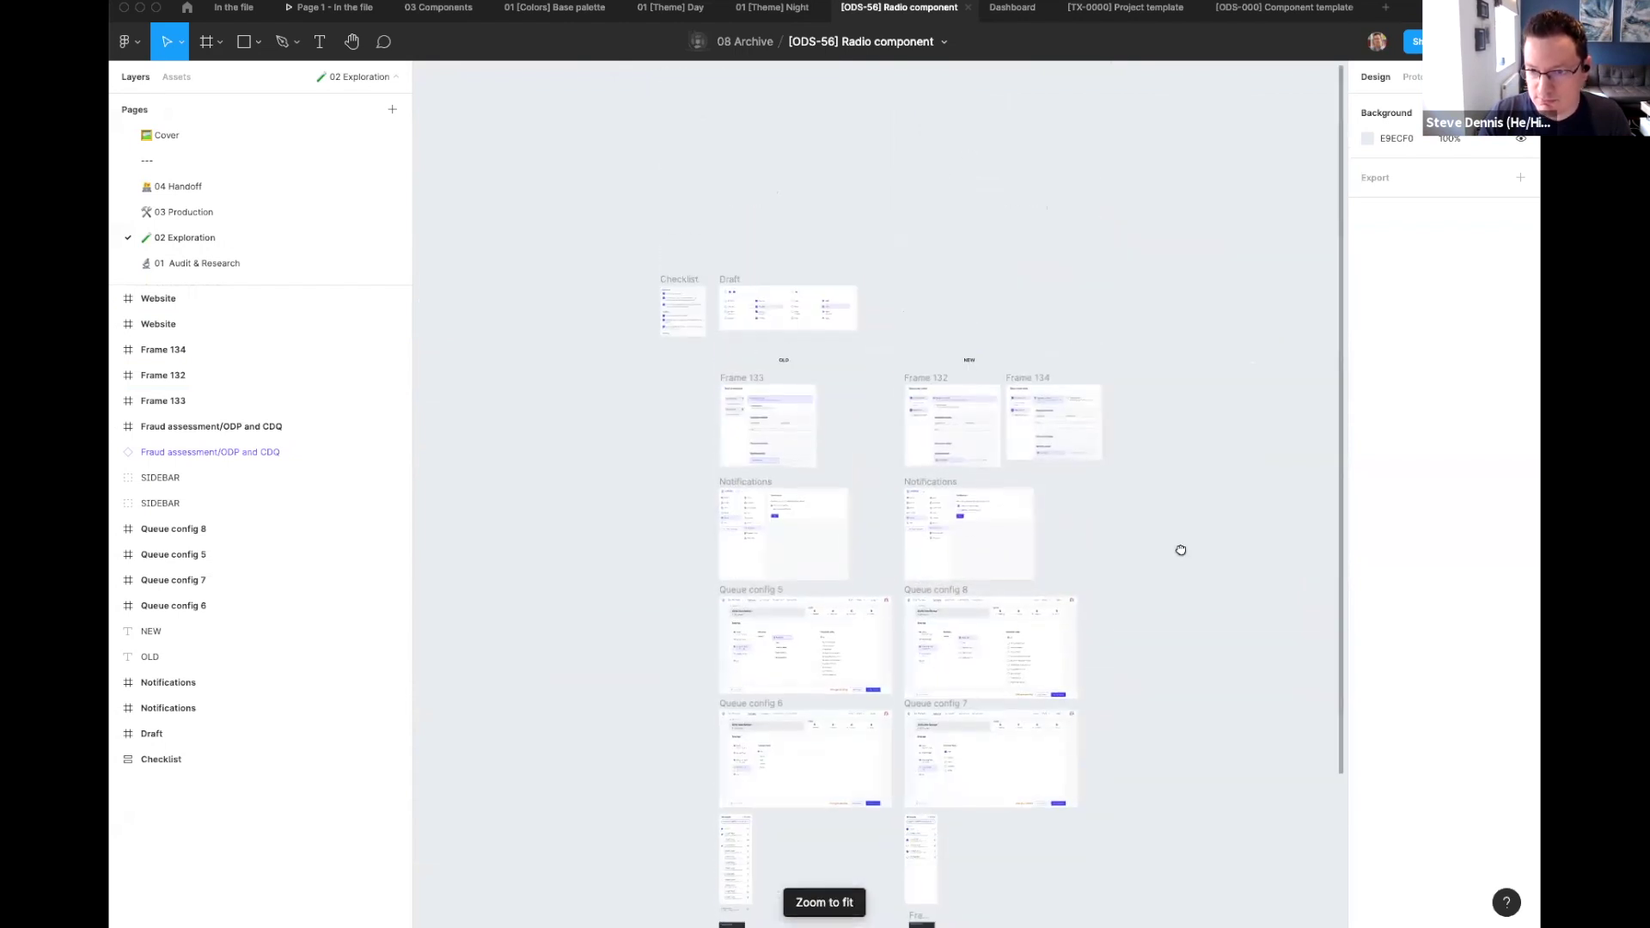
pyautogui.scroll(3, 1061, 477)
pyautogui.hscroll(-3, 818, 358)
pyautogui.scroll(2, 818, 358)
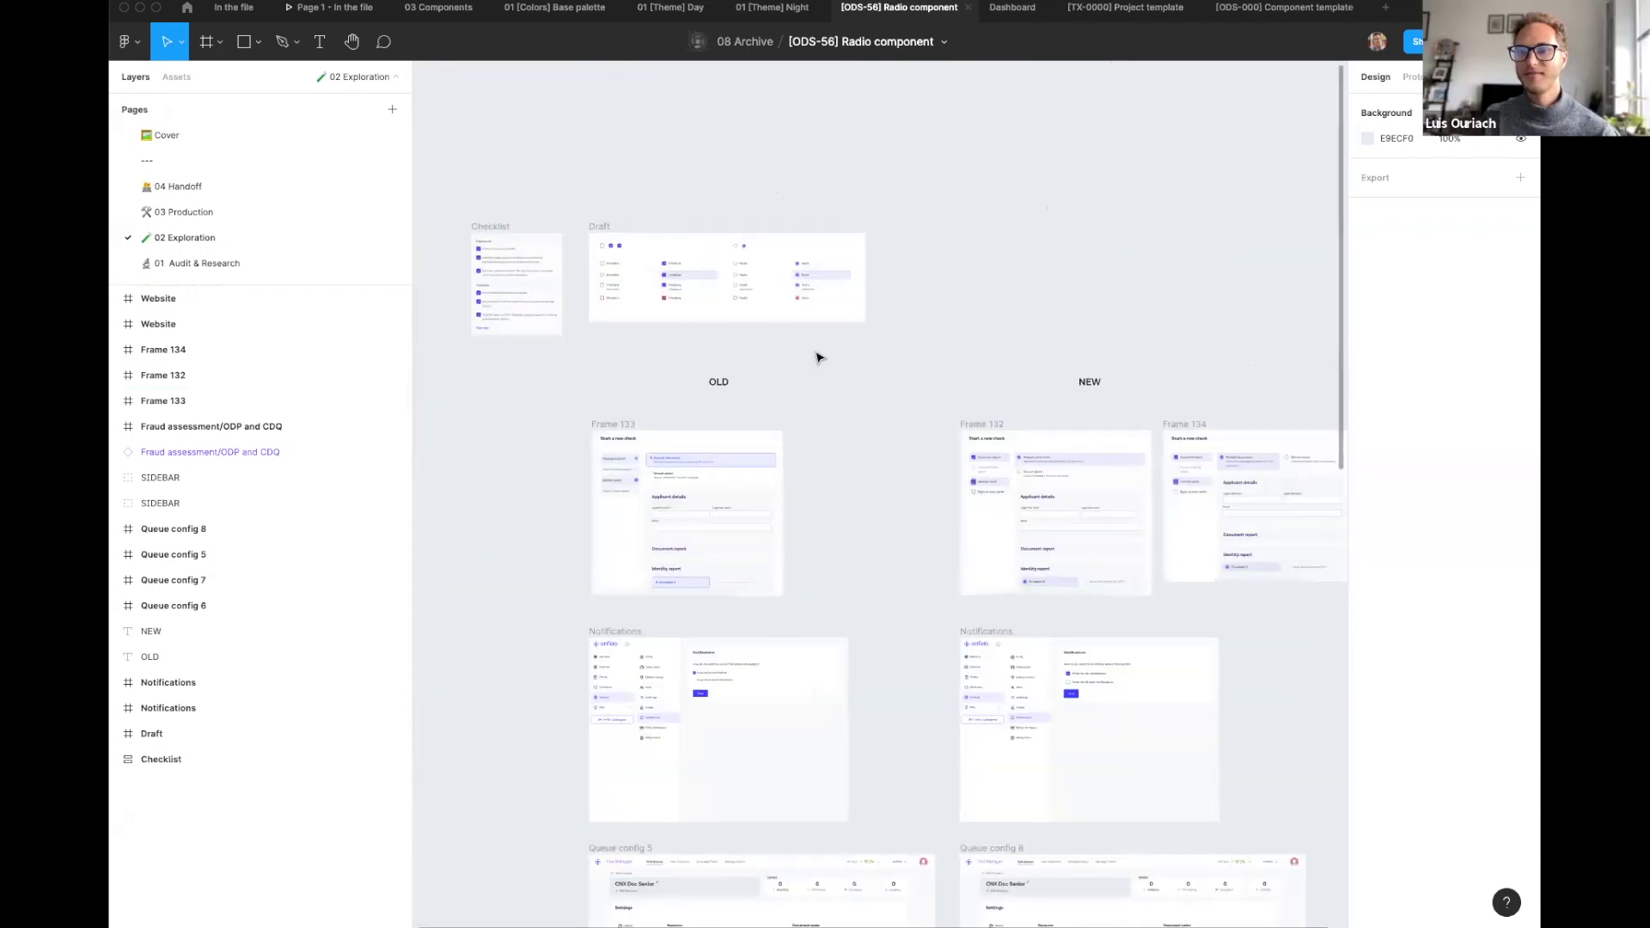
pyautogui.scroll(5, 509, 271)
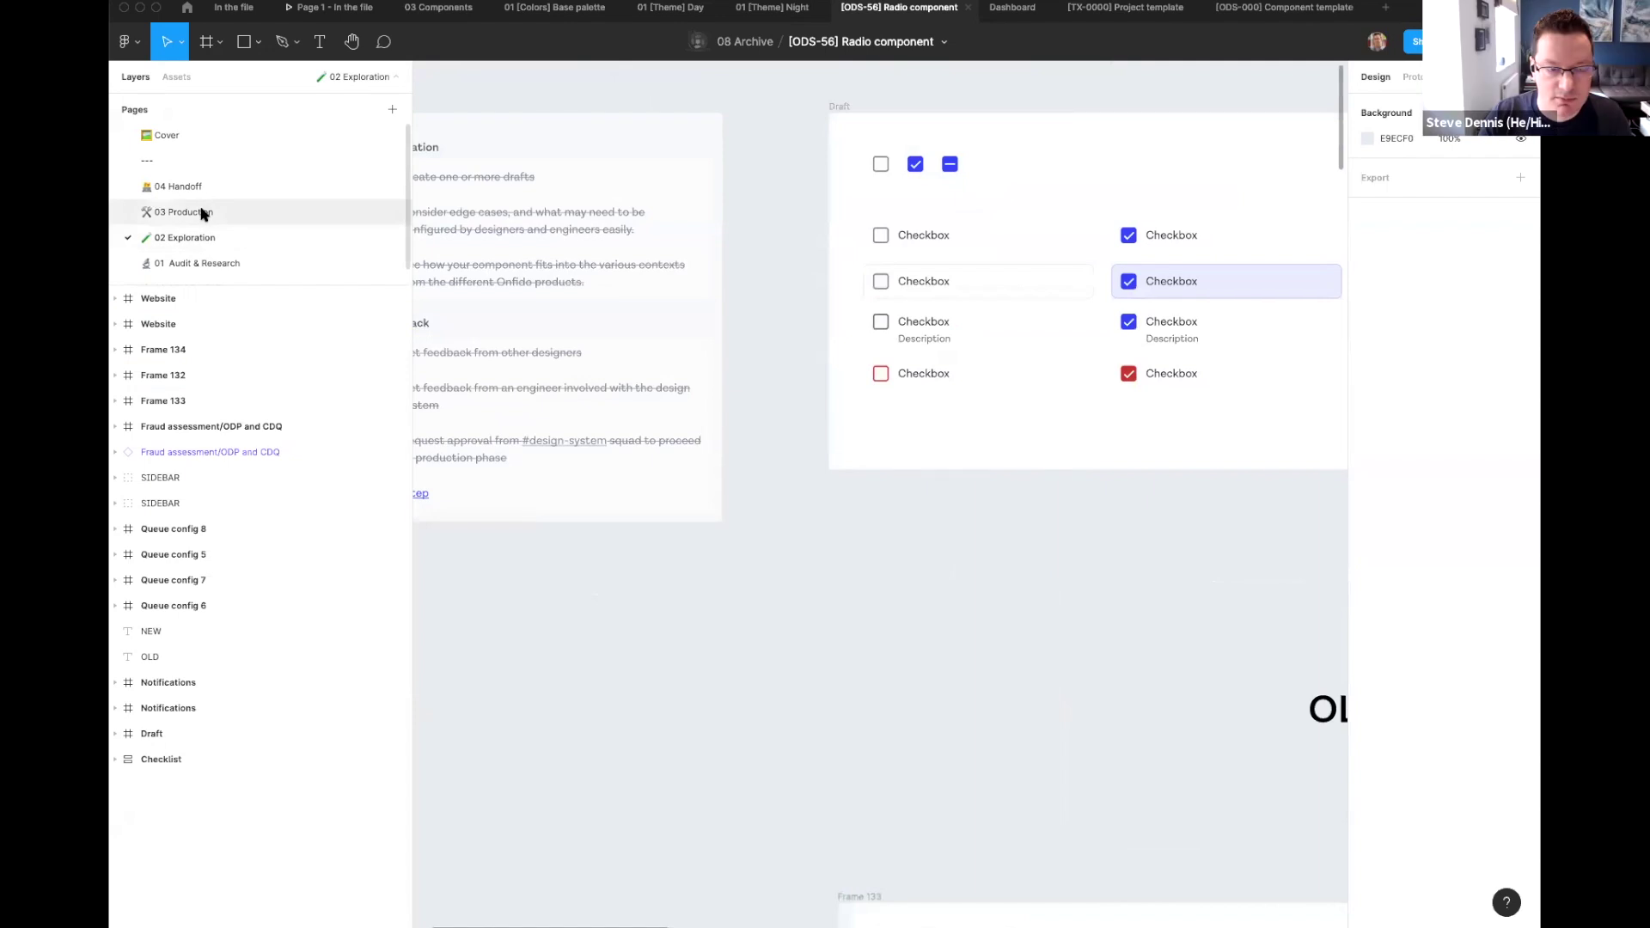
pyautogui.hscroll(-3, 899, 306)
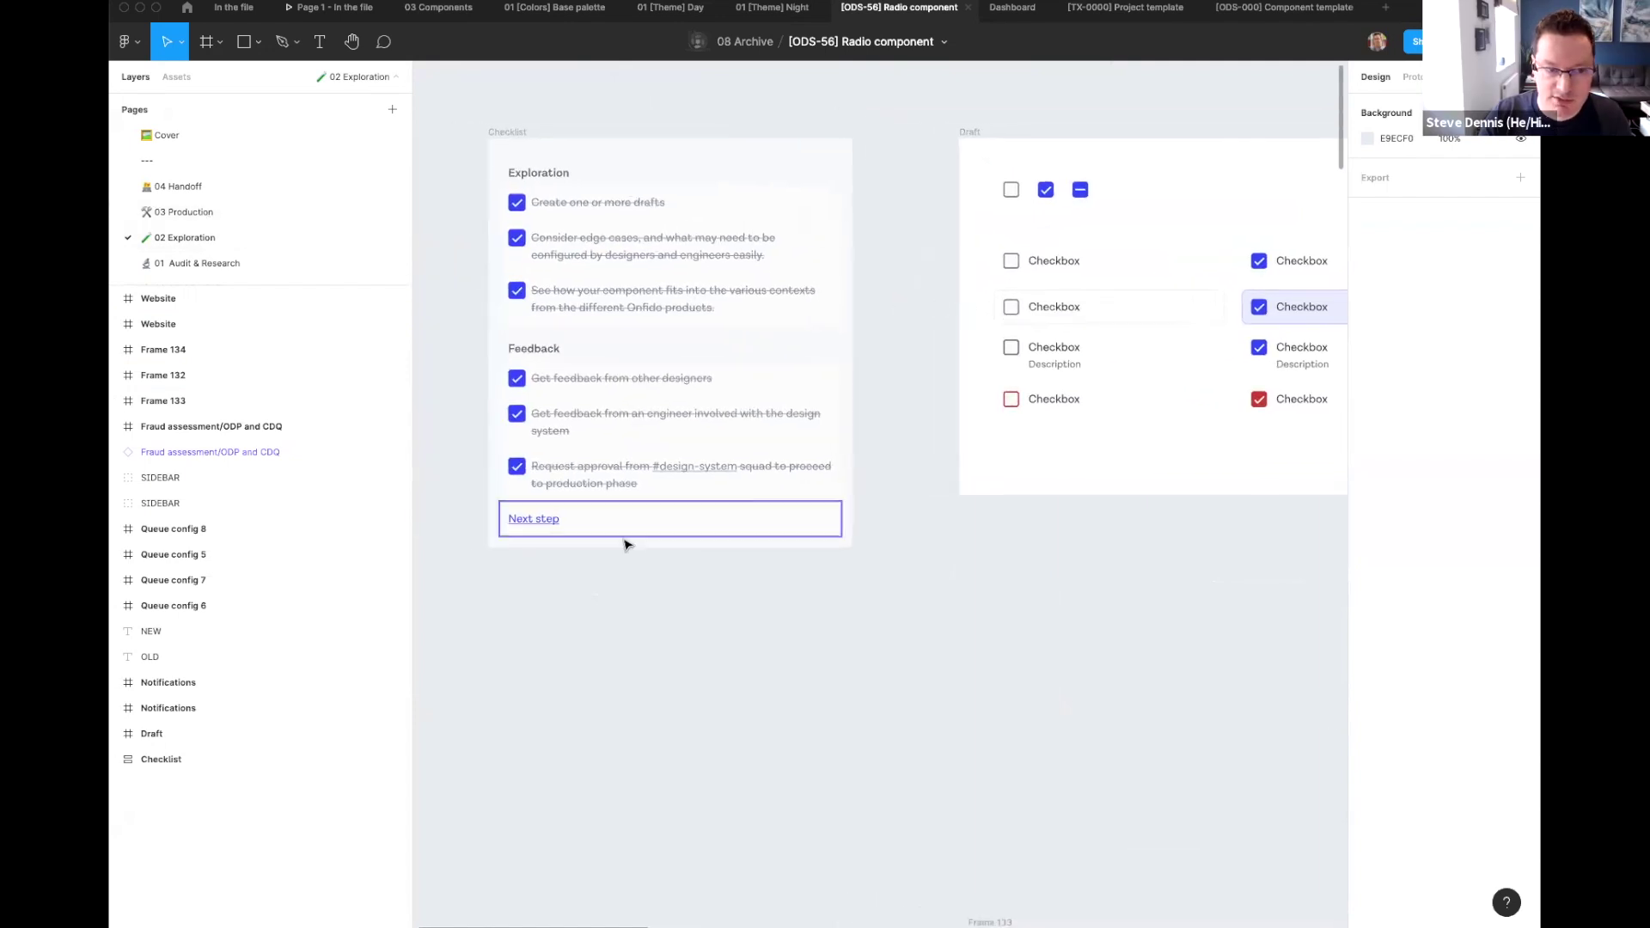
pyautogui.click(699, 473)
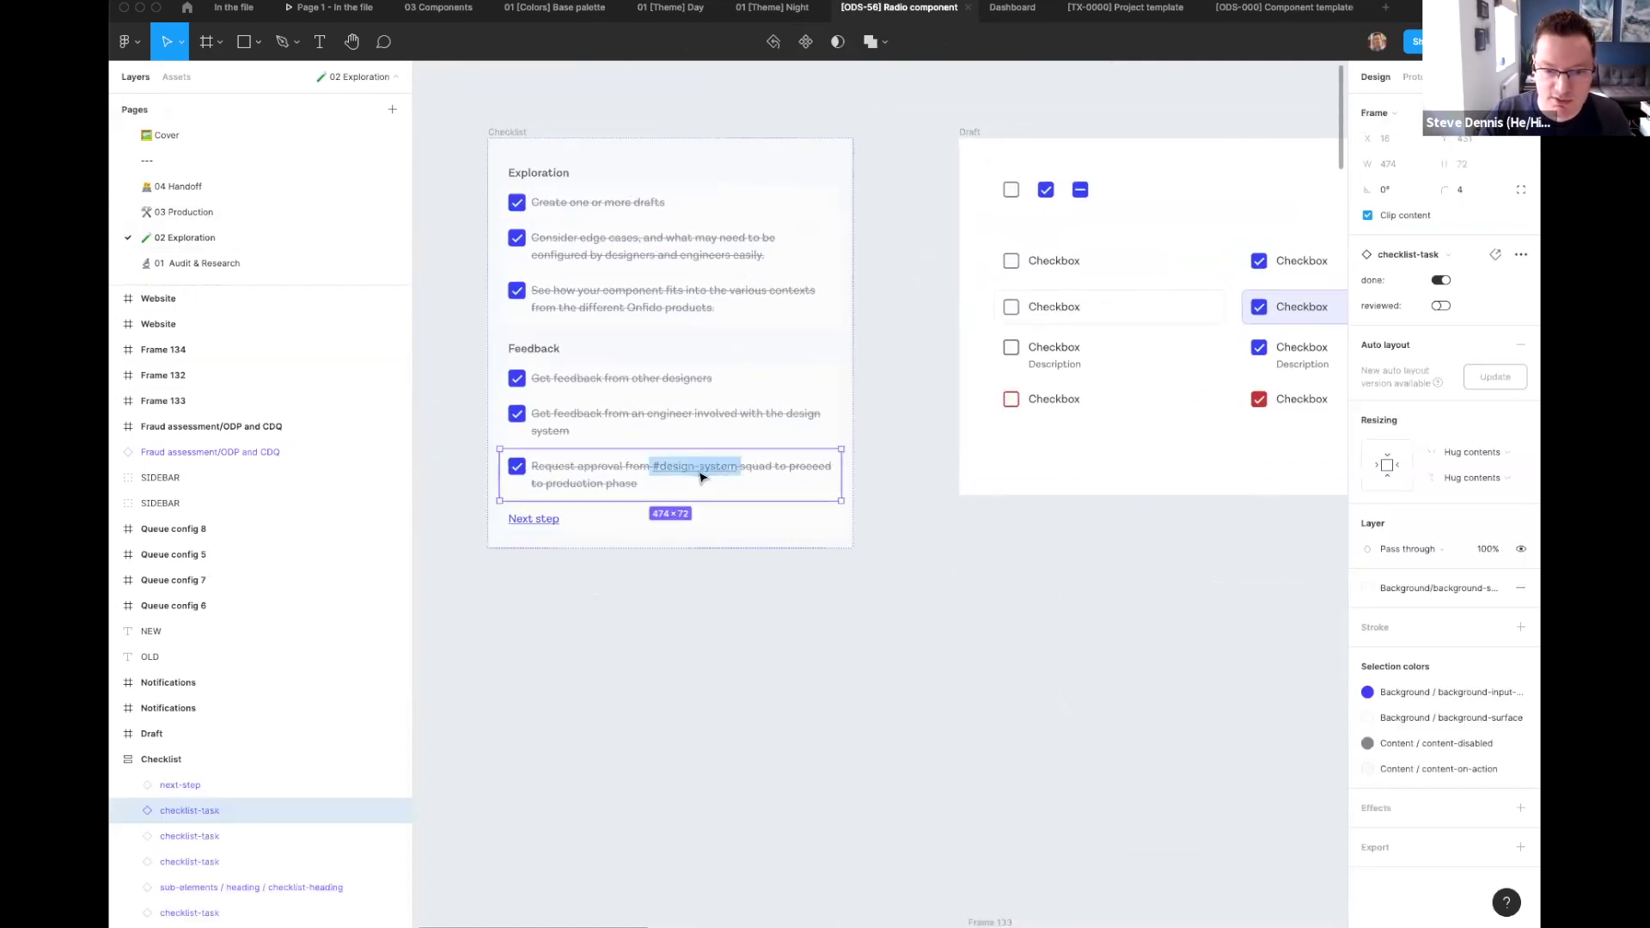
# Step: Switch to the 03 Production page and examine its checklist, the checkbox base components and the checkbox variants
pyautogui.click(185, 214)
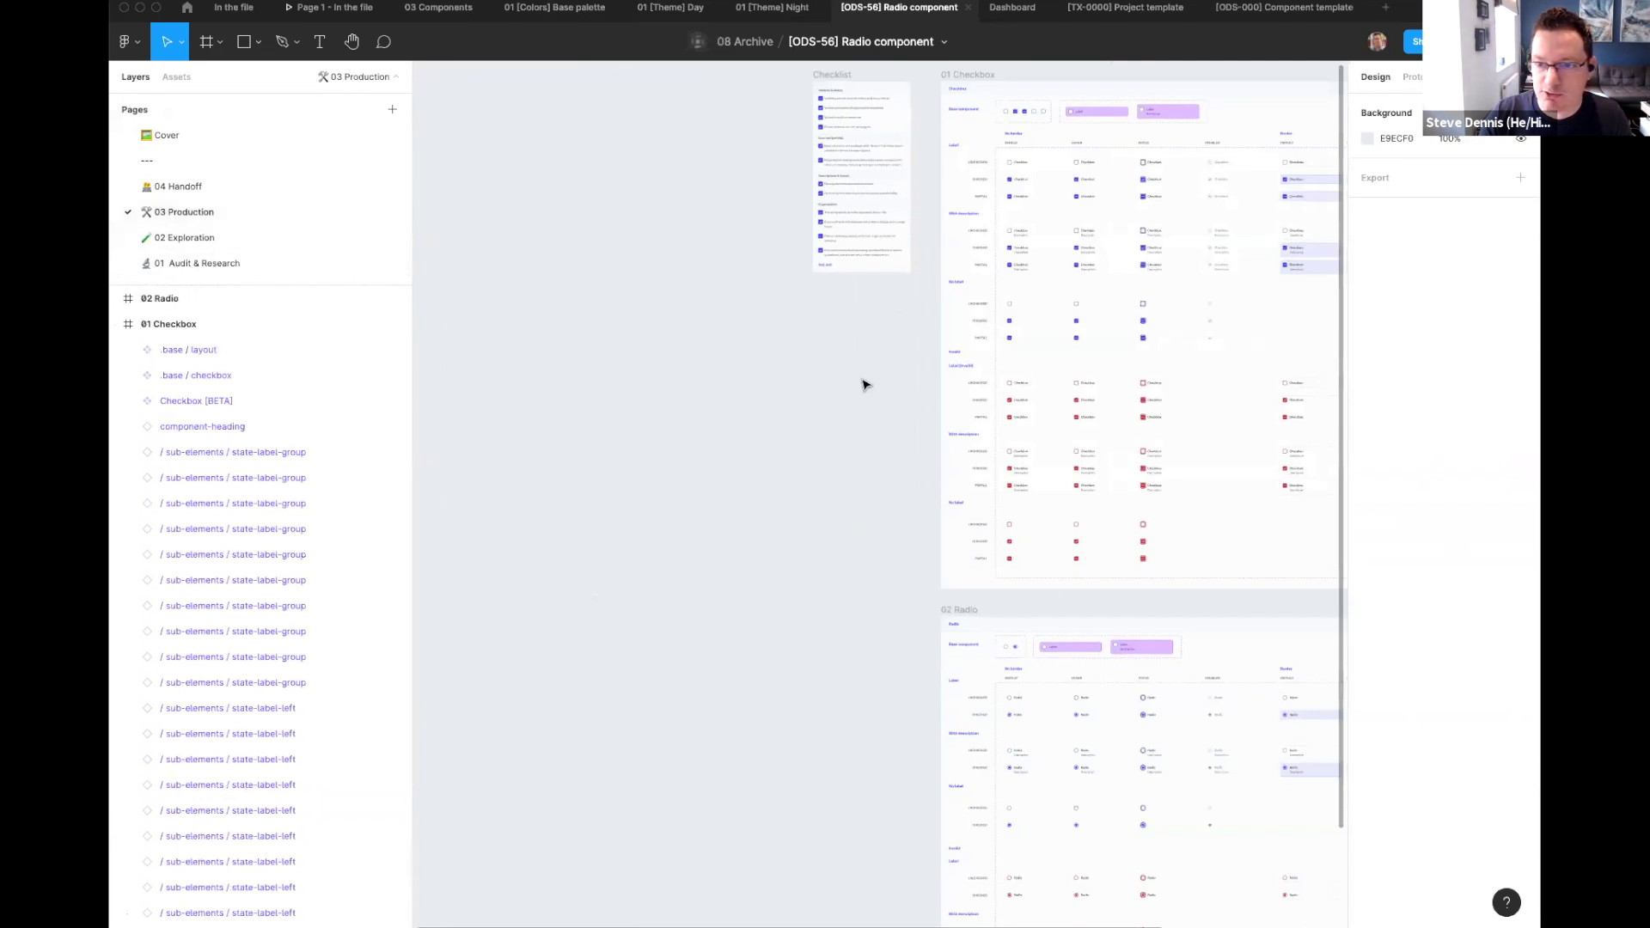
pyautogui.hscroll(-2, 479, 409)
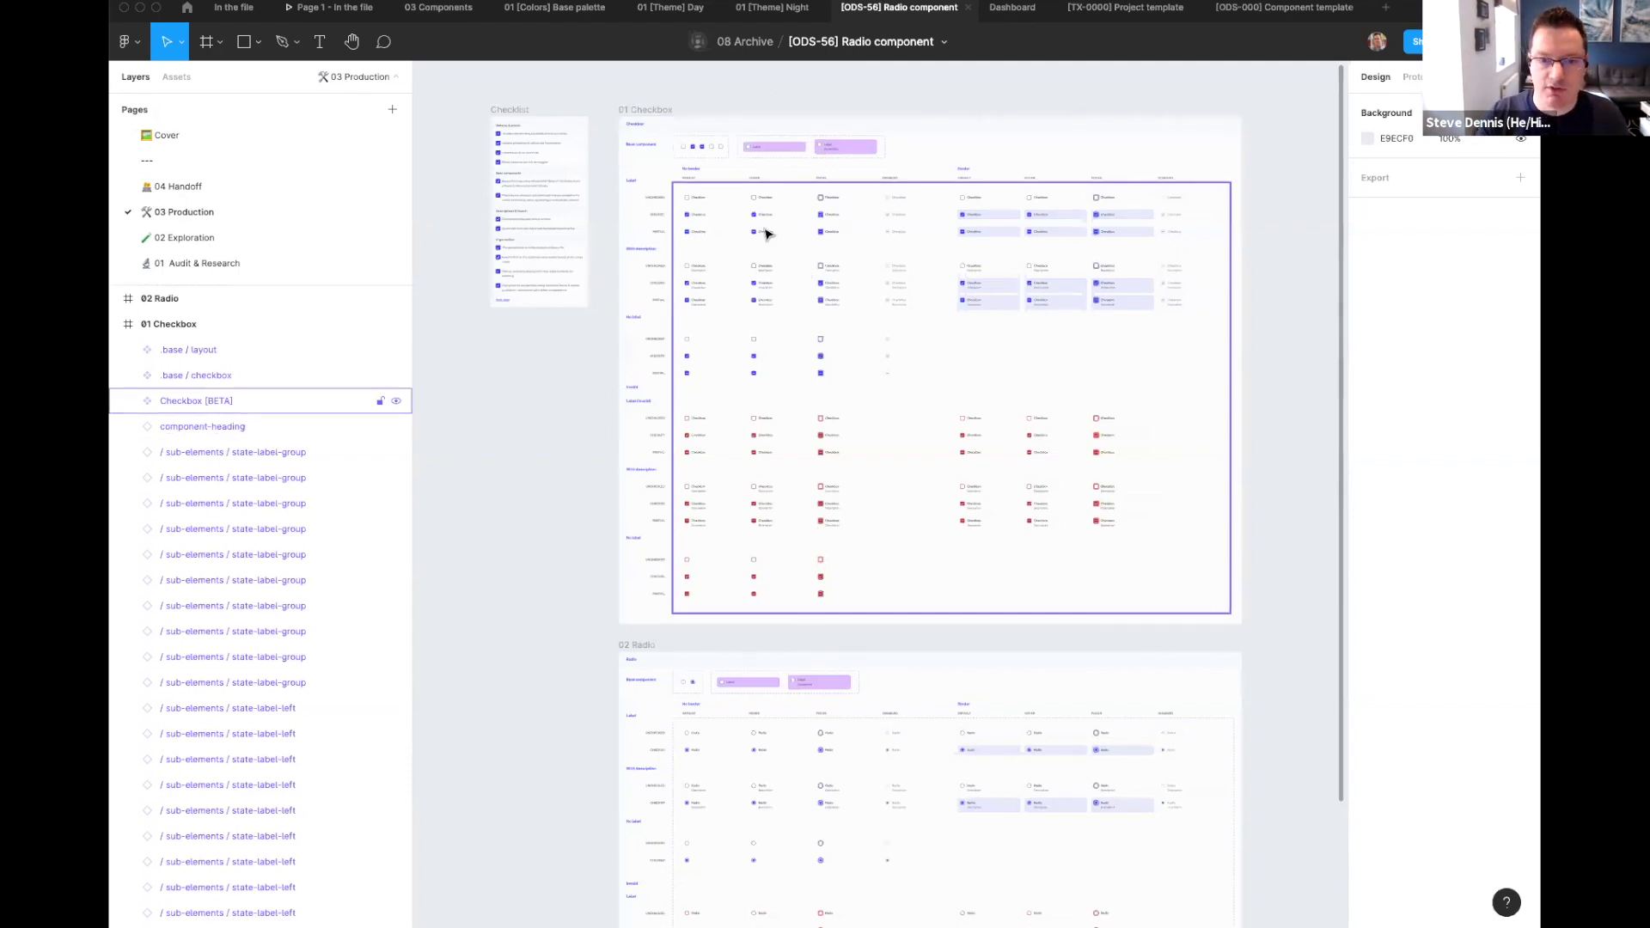
pyautogui.scroll(3, 806, 230)
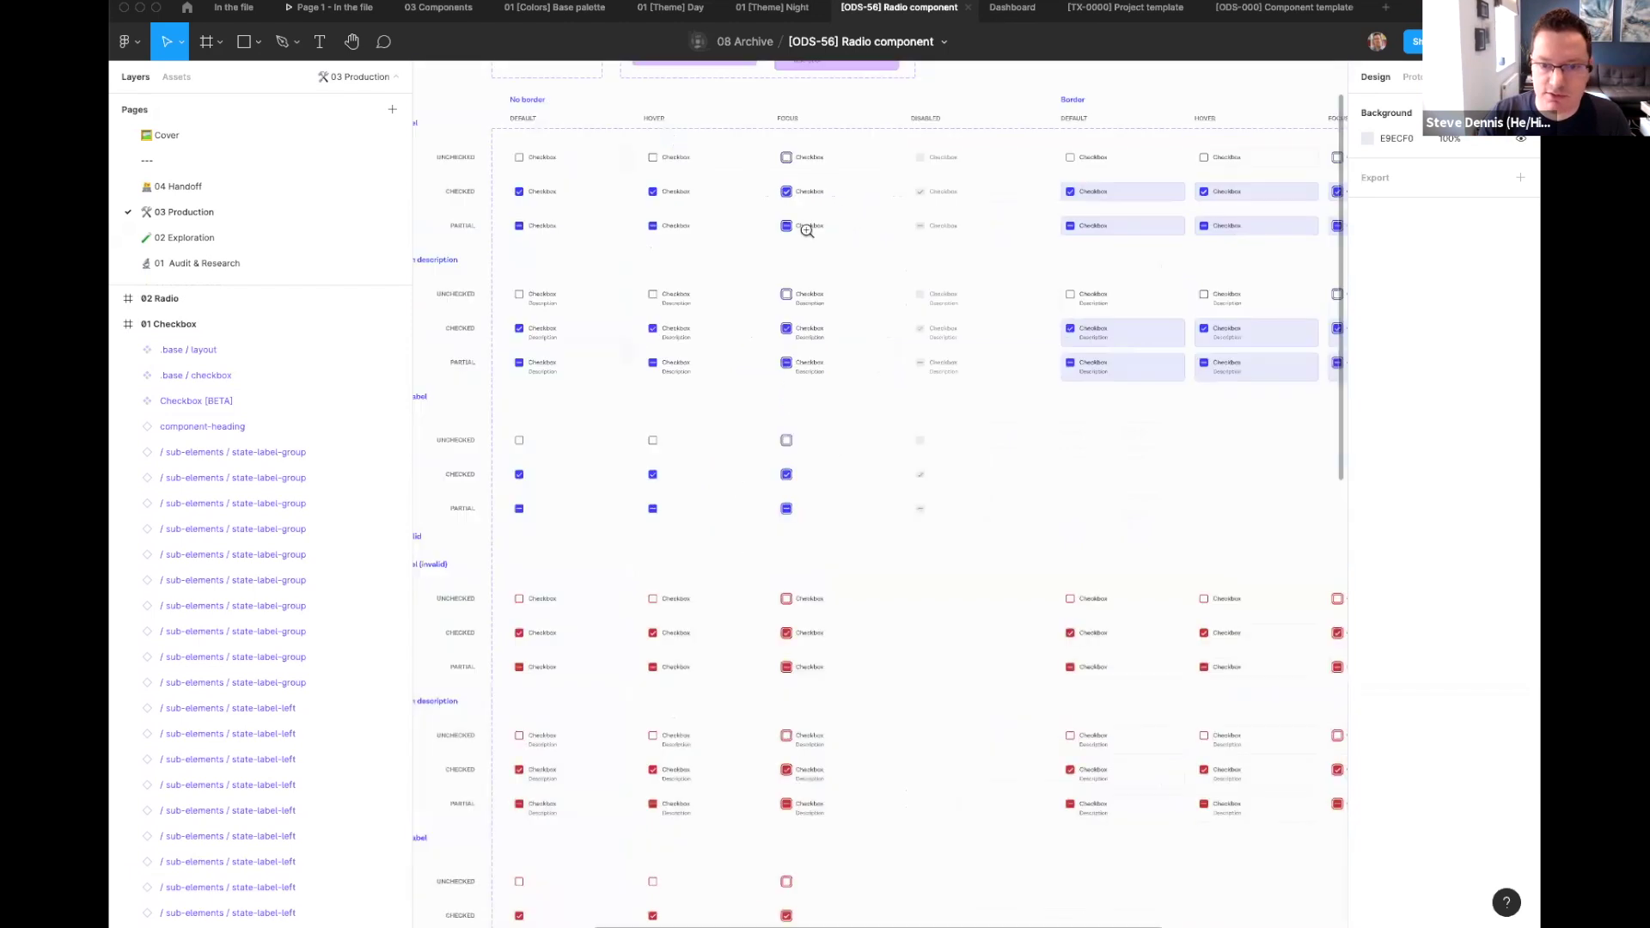
pyautogui.scroll(2, 806, 230)
pyautogui.scroll(5, 1032, 482)
pyautogui.scroll(-3, 990, 520)
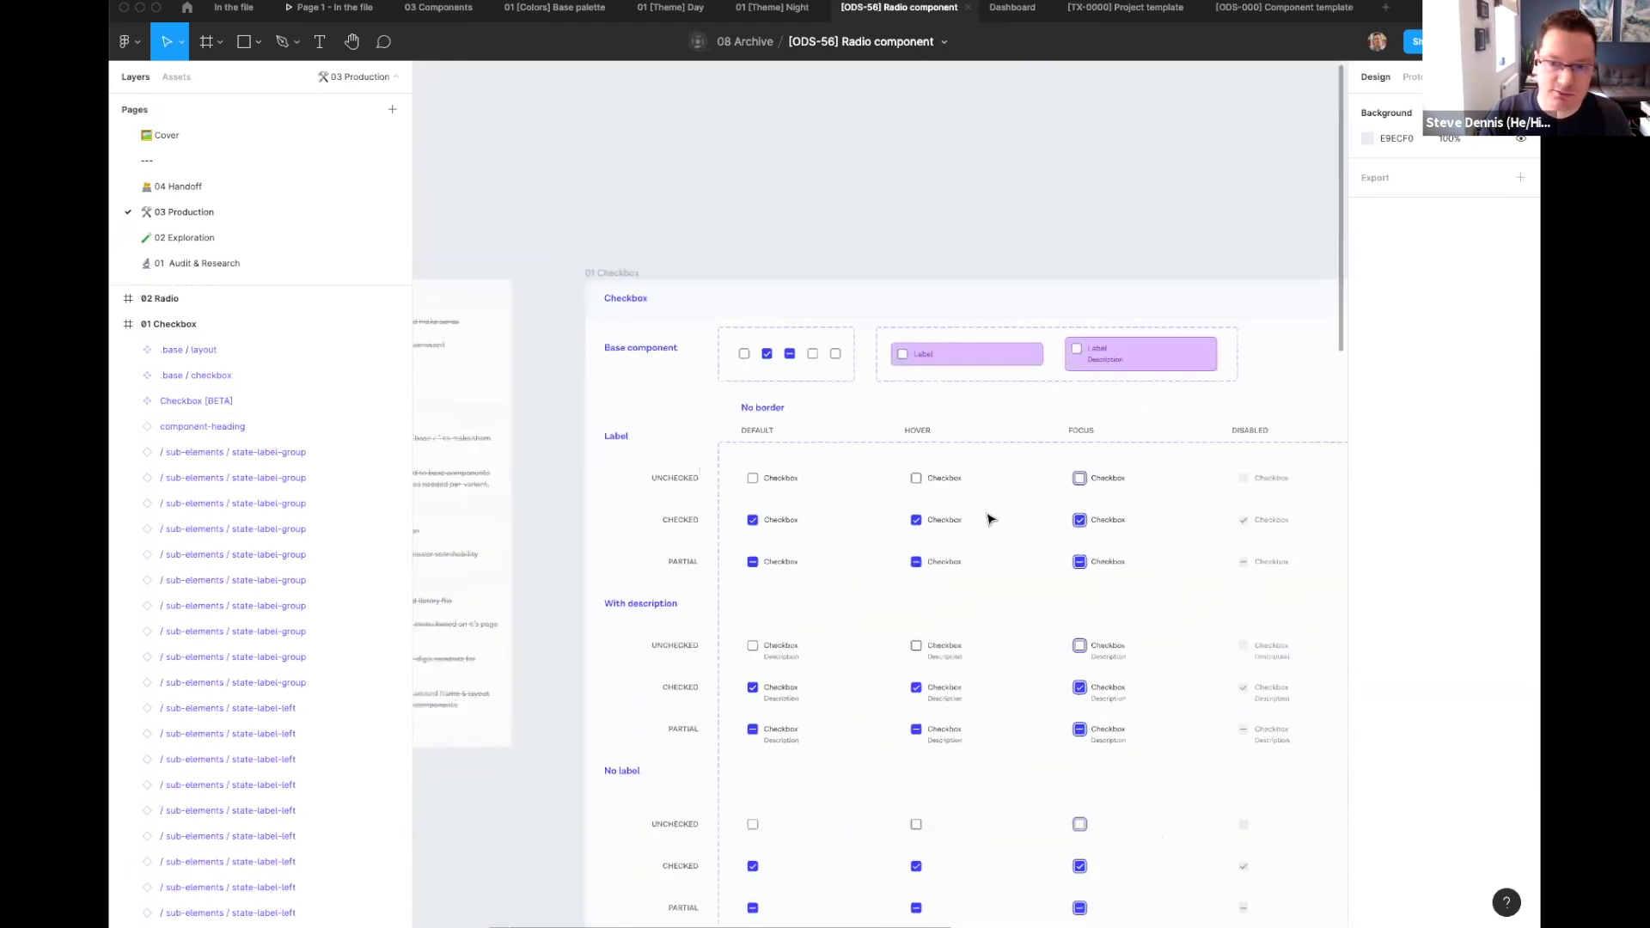
pyautogui.scroll(-3, 990, 519)
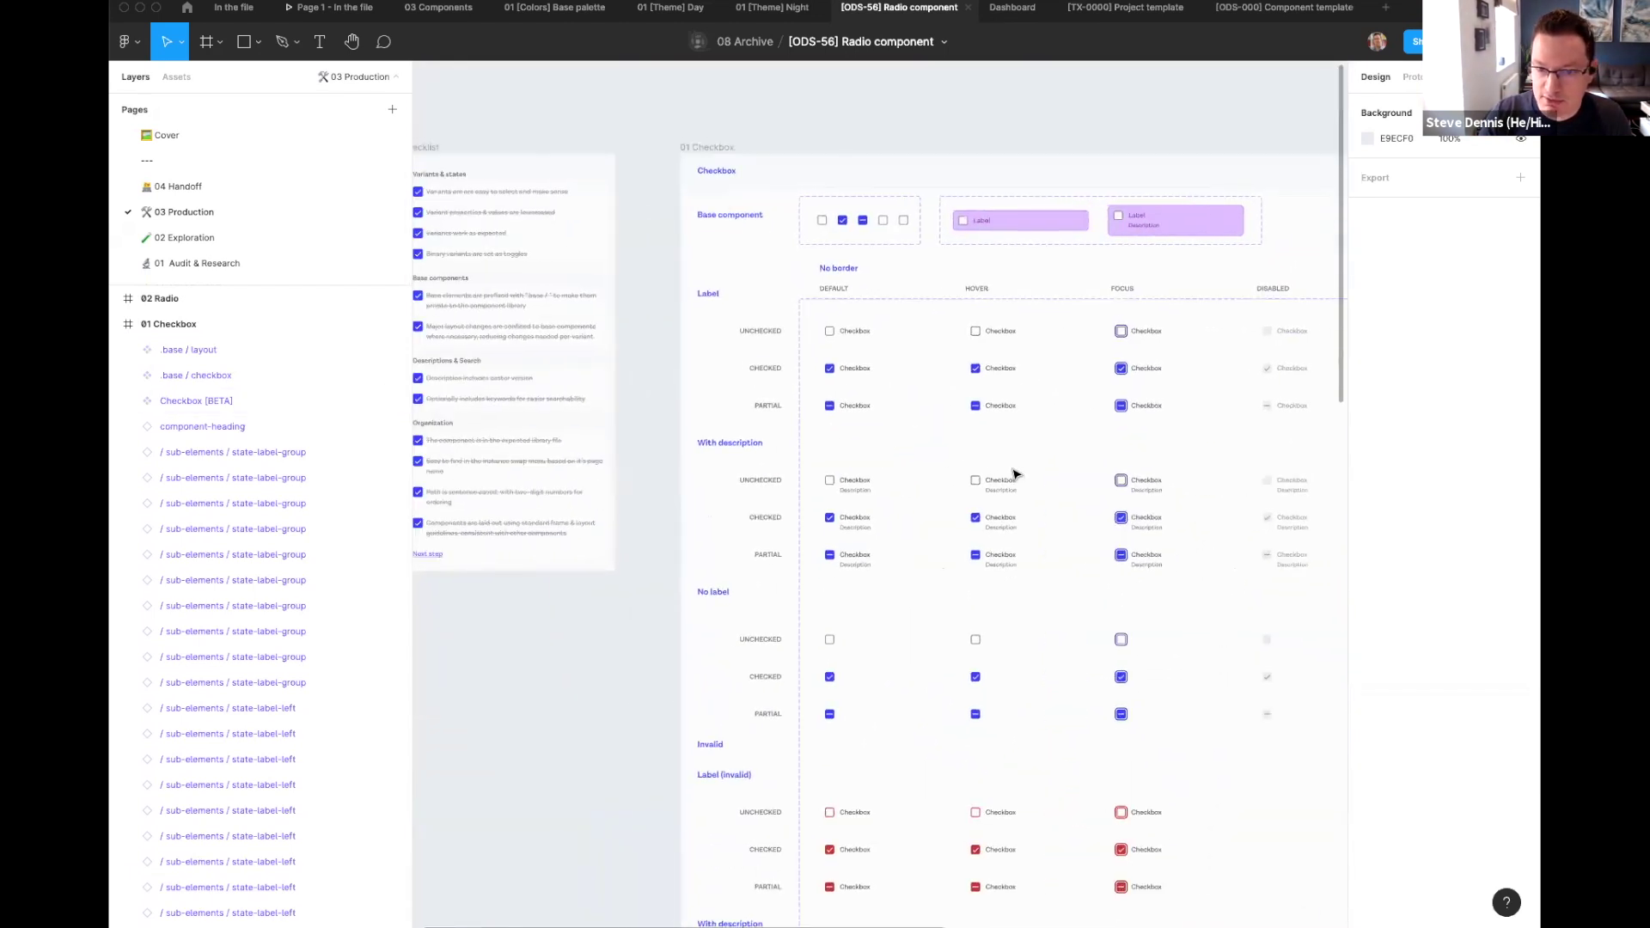
pyautogui.hscroll(-3, 516, 324)
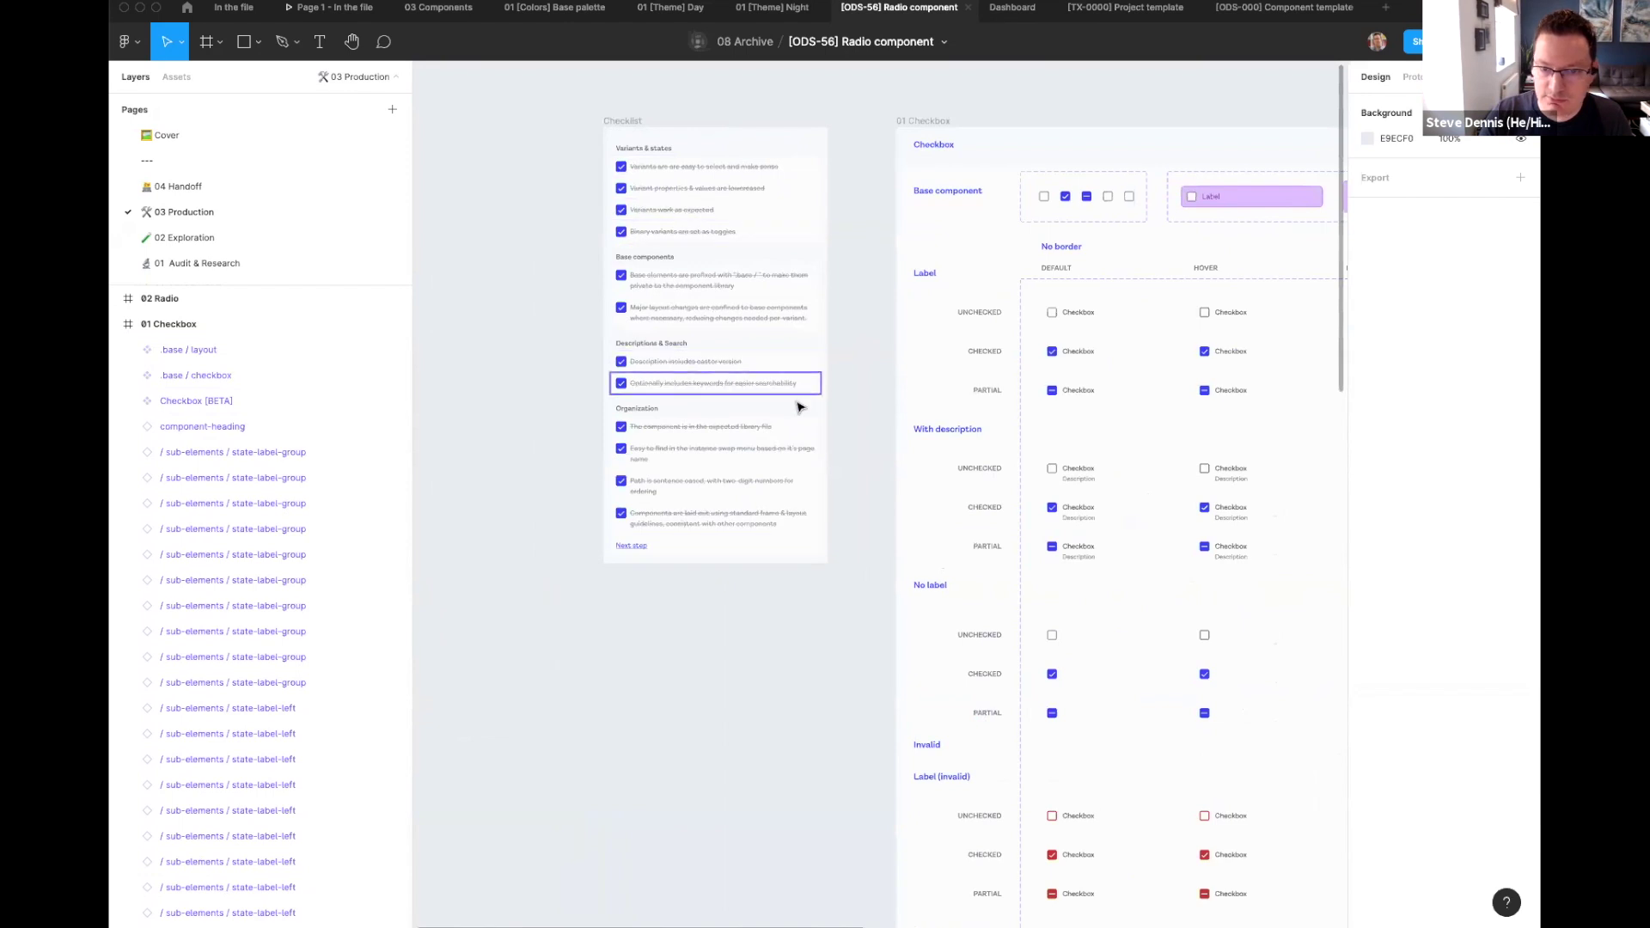
pyautogui.hscroll(5, 865, 368)
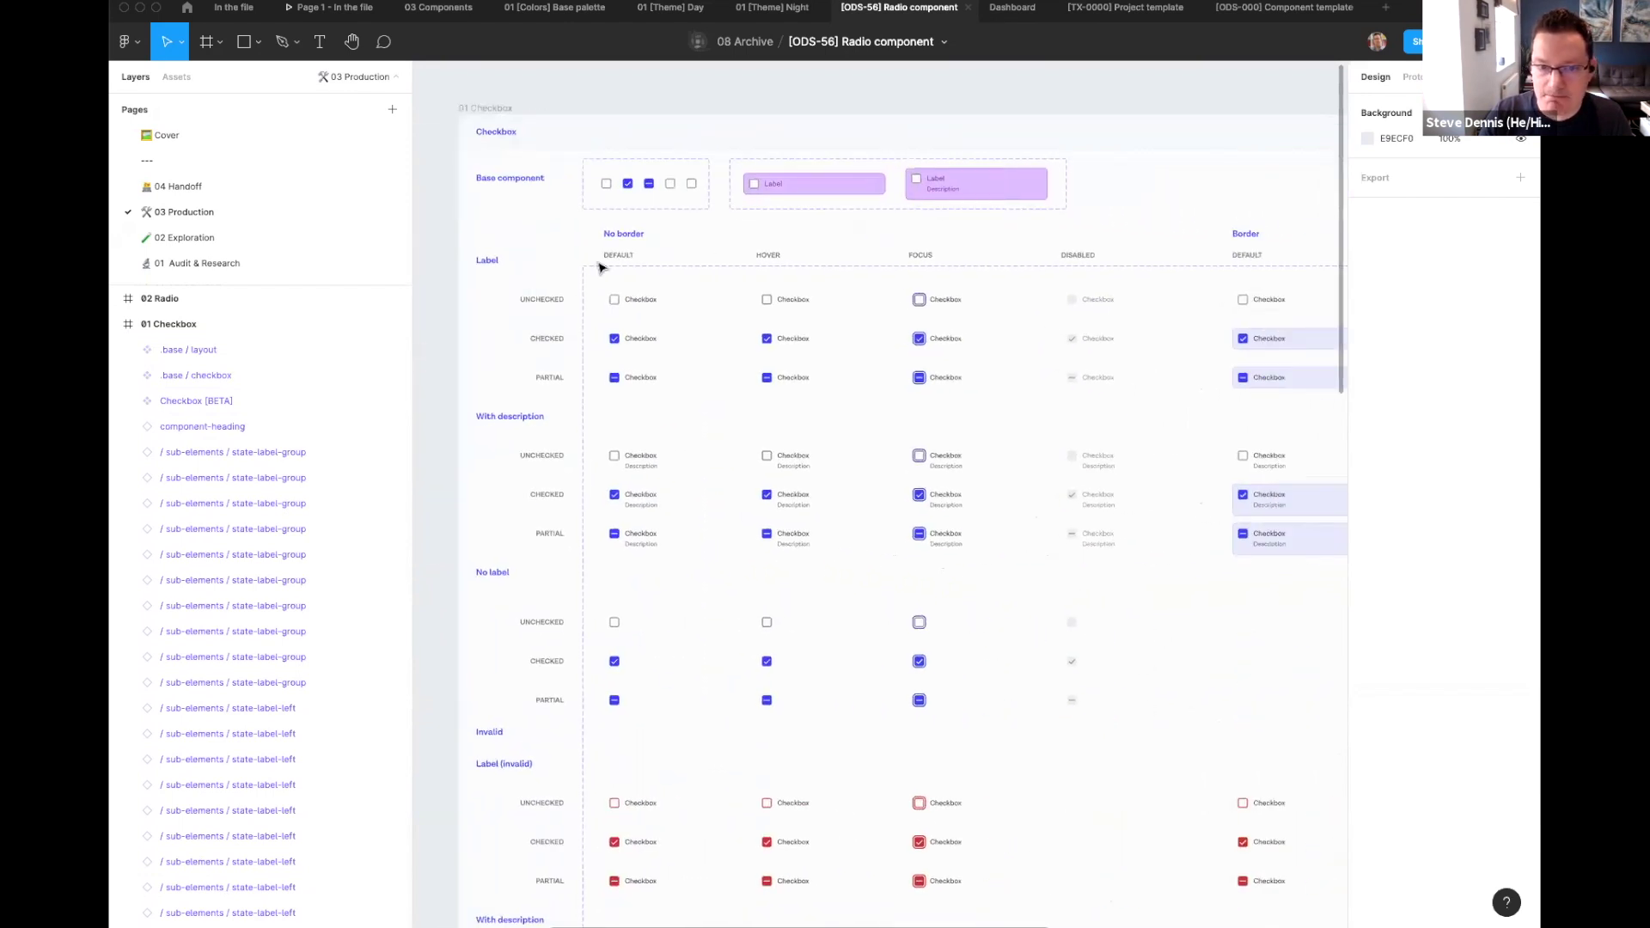
# Step: Switch to the 04 Handoff page and examine the Measures & padding and Variants / props frames with their annotations
pyautogui.click(168, 188)
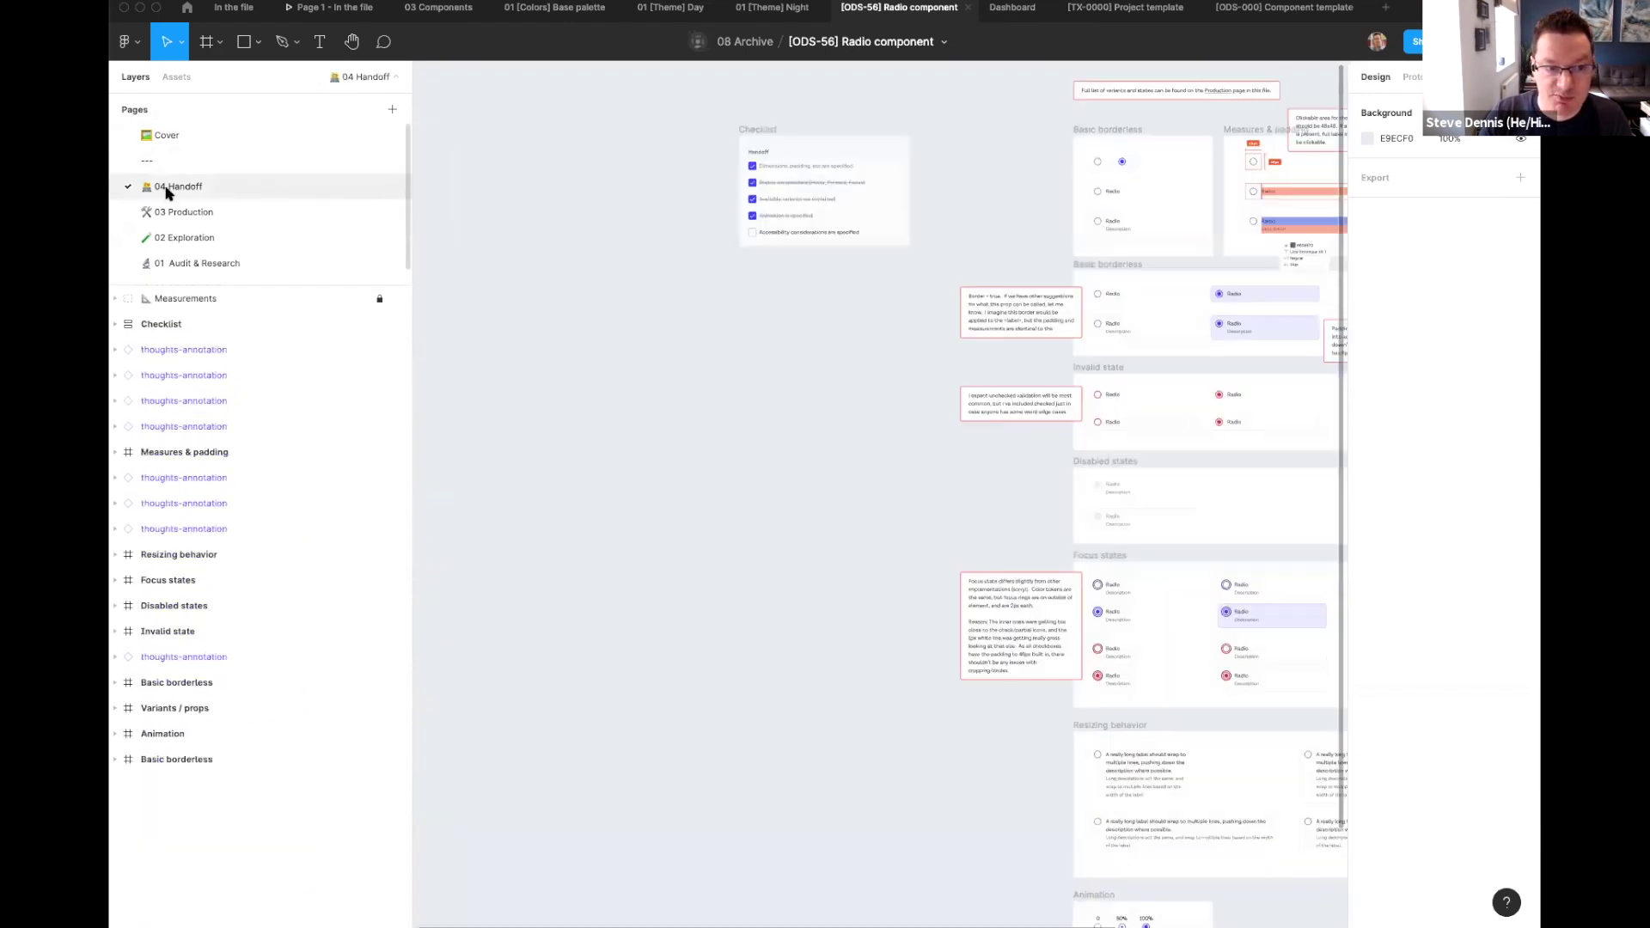
pyautogui.moveTo(920, 276); pyautogui.dragTo(477, 311)
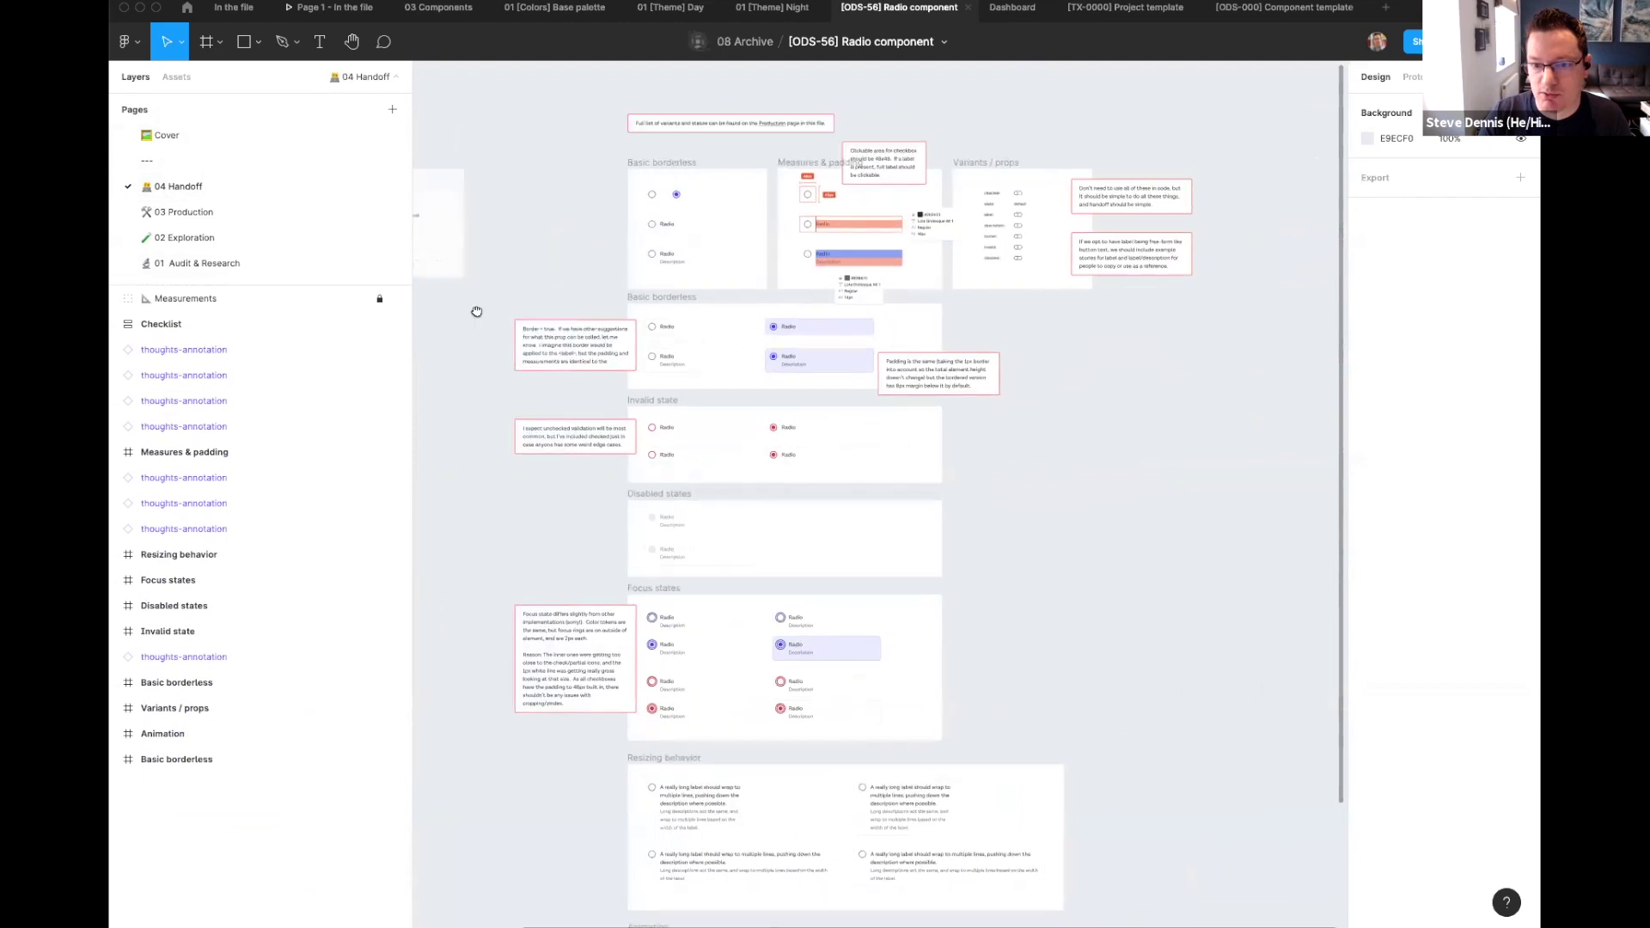
pyautogui.moveTo(560, 261); pyautogui.dragTo(509, 285)
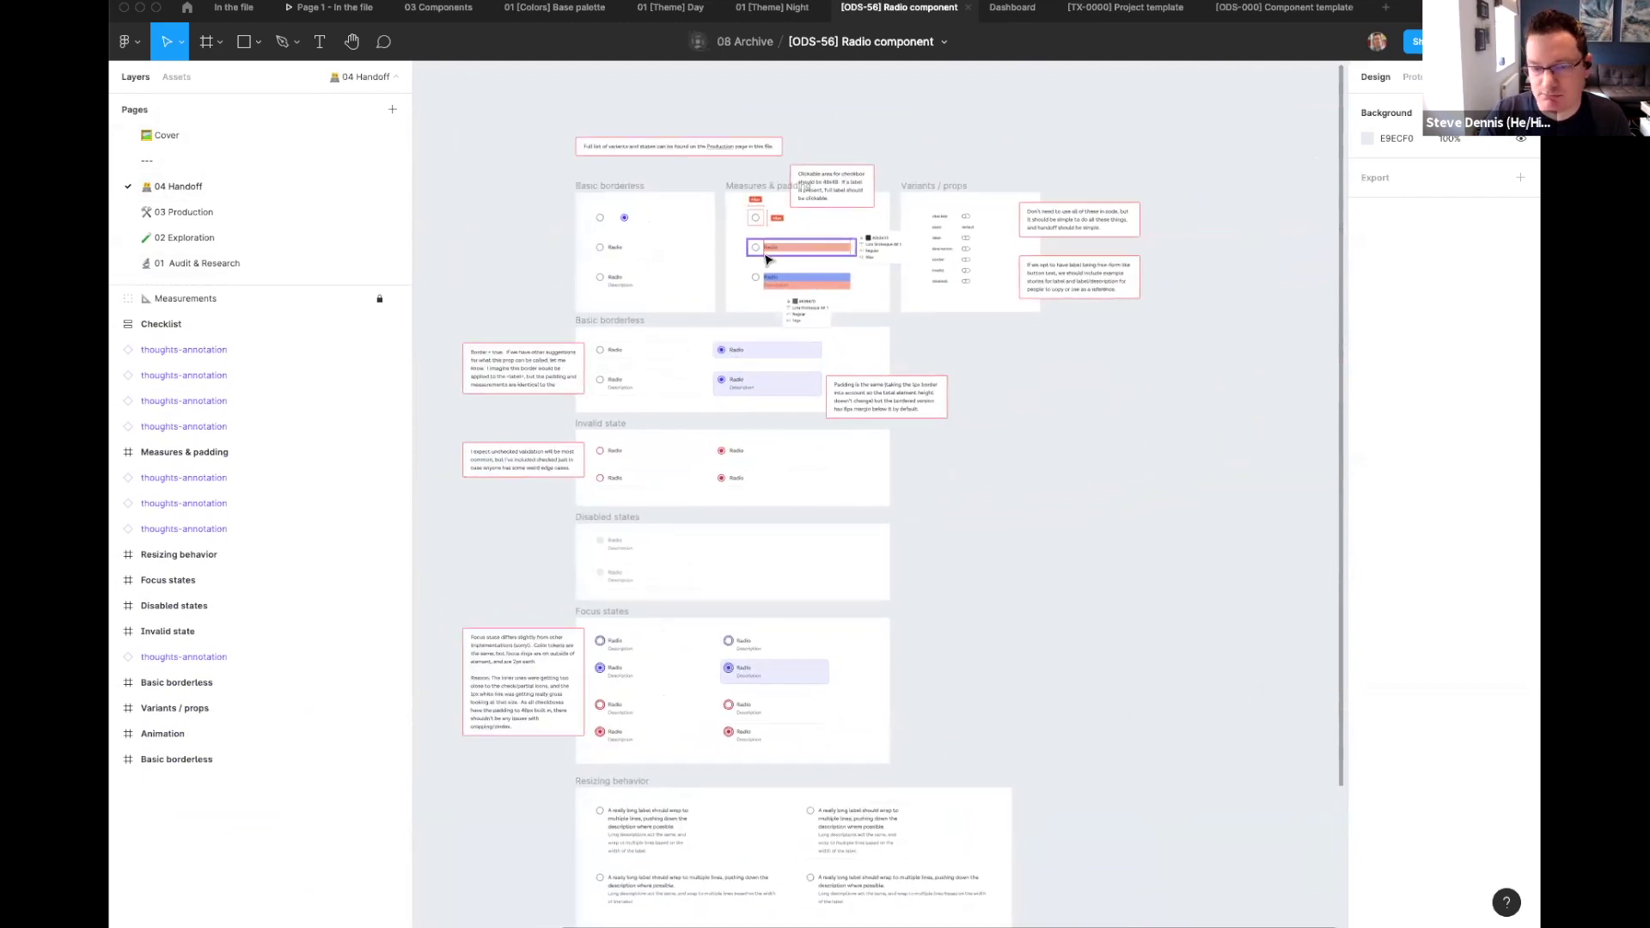
pyautogui.scroll(5, 768, 258)
pyautogui.hscroll(-2, 901, 331)
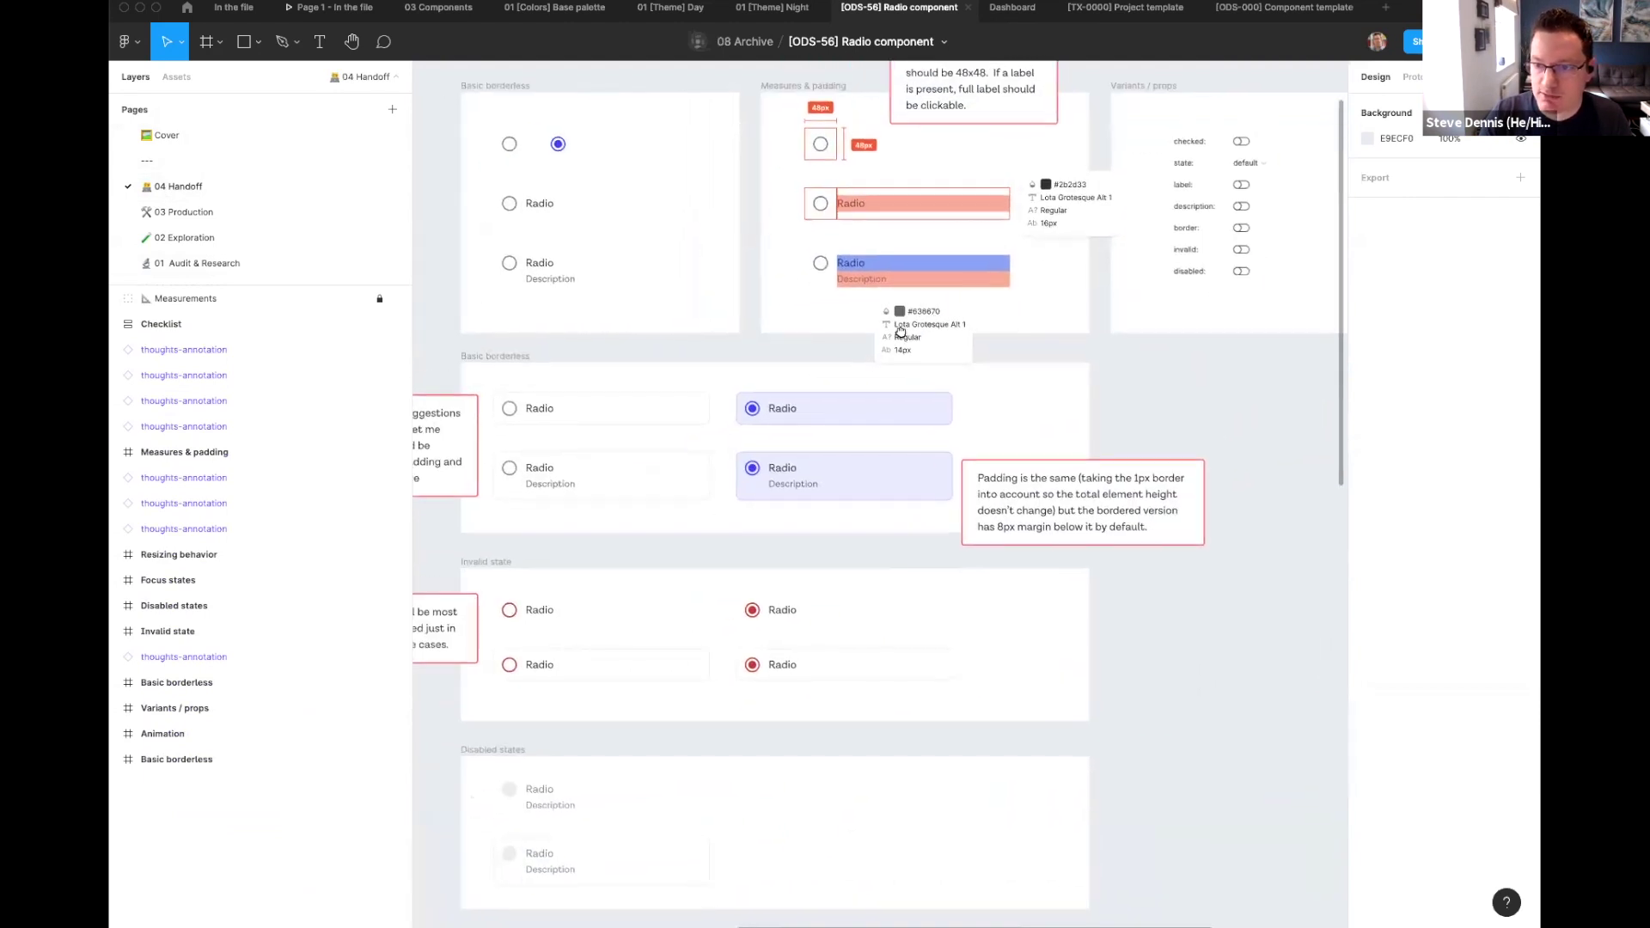
pyautogui.hscroll(3, 1032, 293)
pyautogui.hscroll(4, 1203, 180)
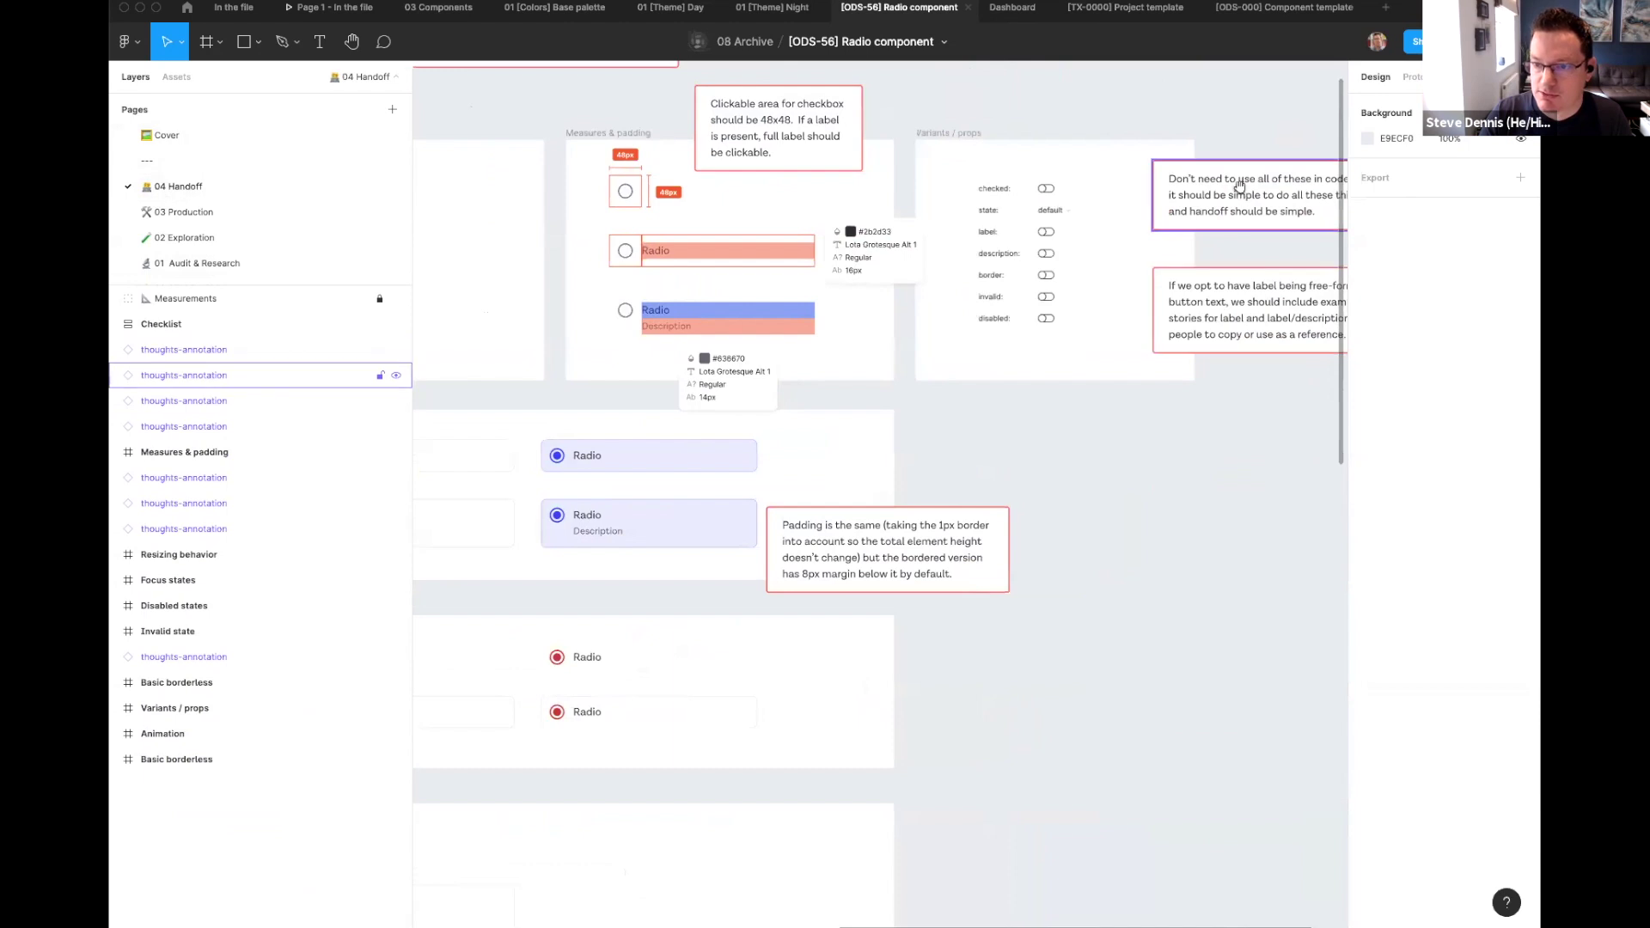
pyautogui.hscroll(3, 1239, 185)
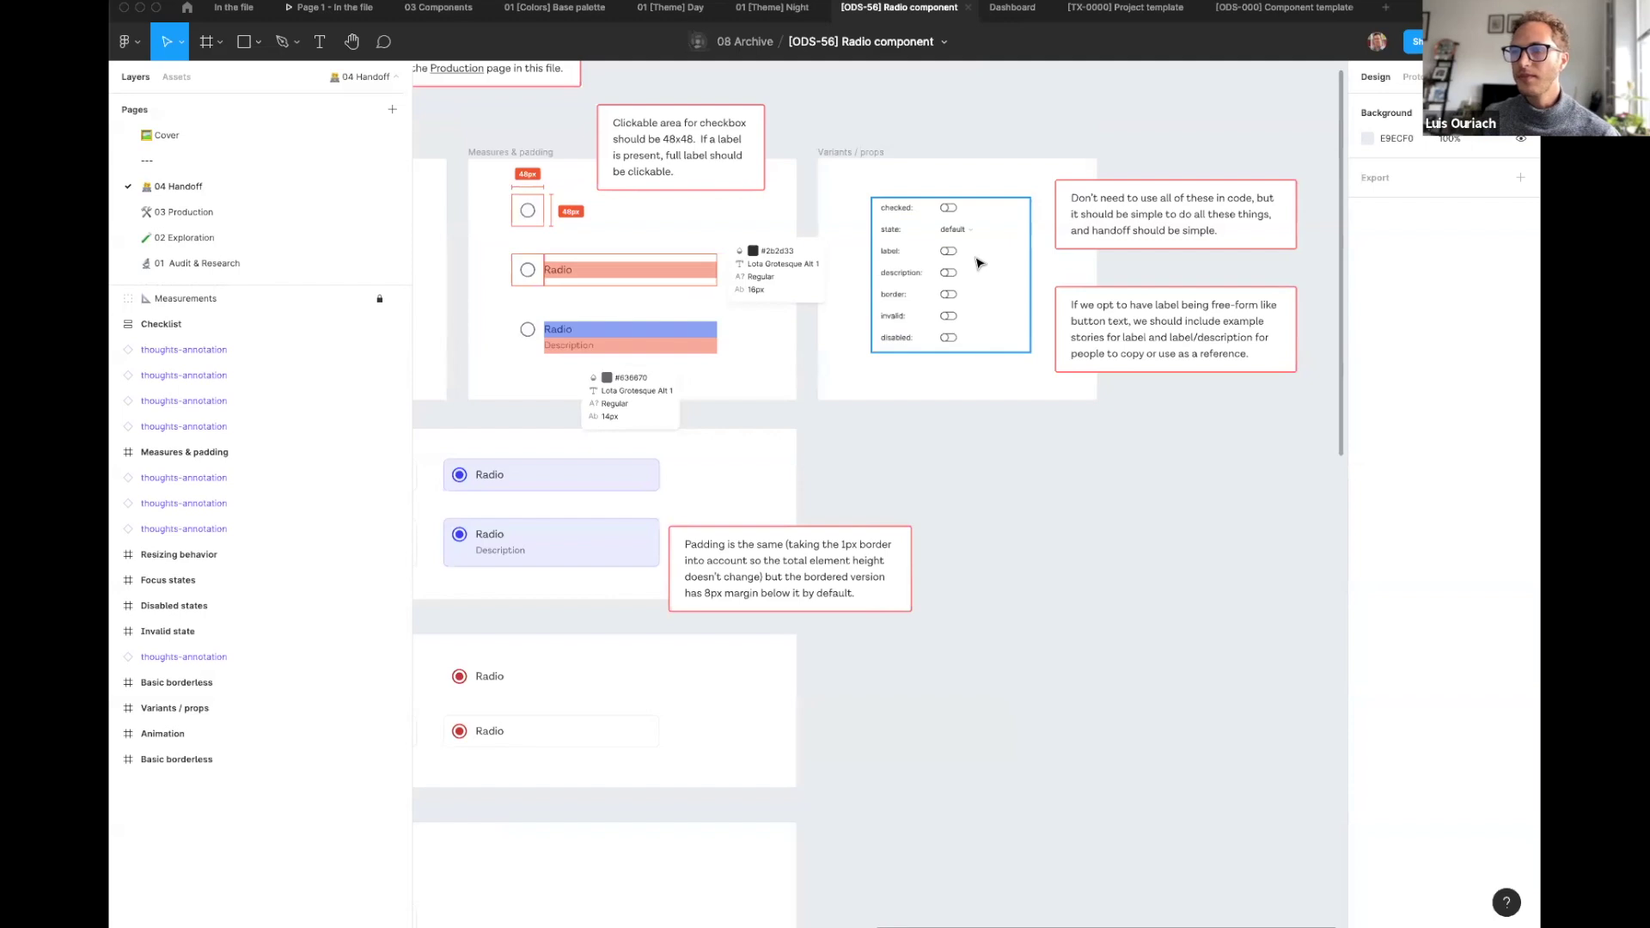
# Step: Examine the annotated bordered radio examples and the Invalid state frame on the Handoff page
pyautogui.hscroll(-5, 982, 418)
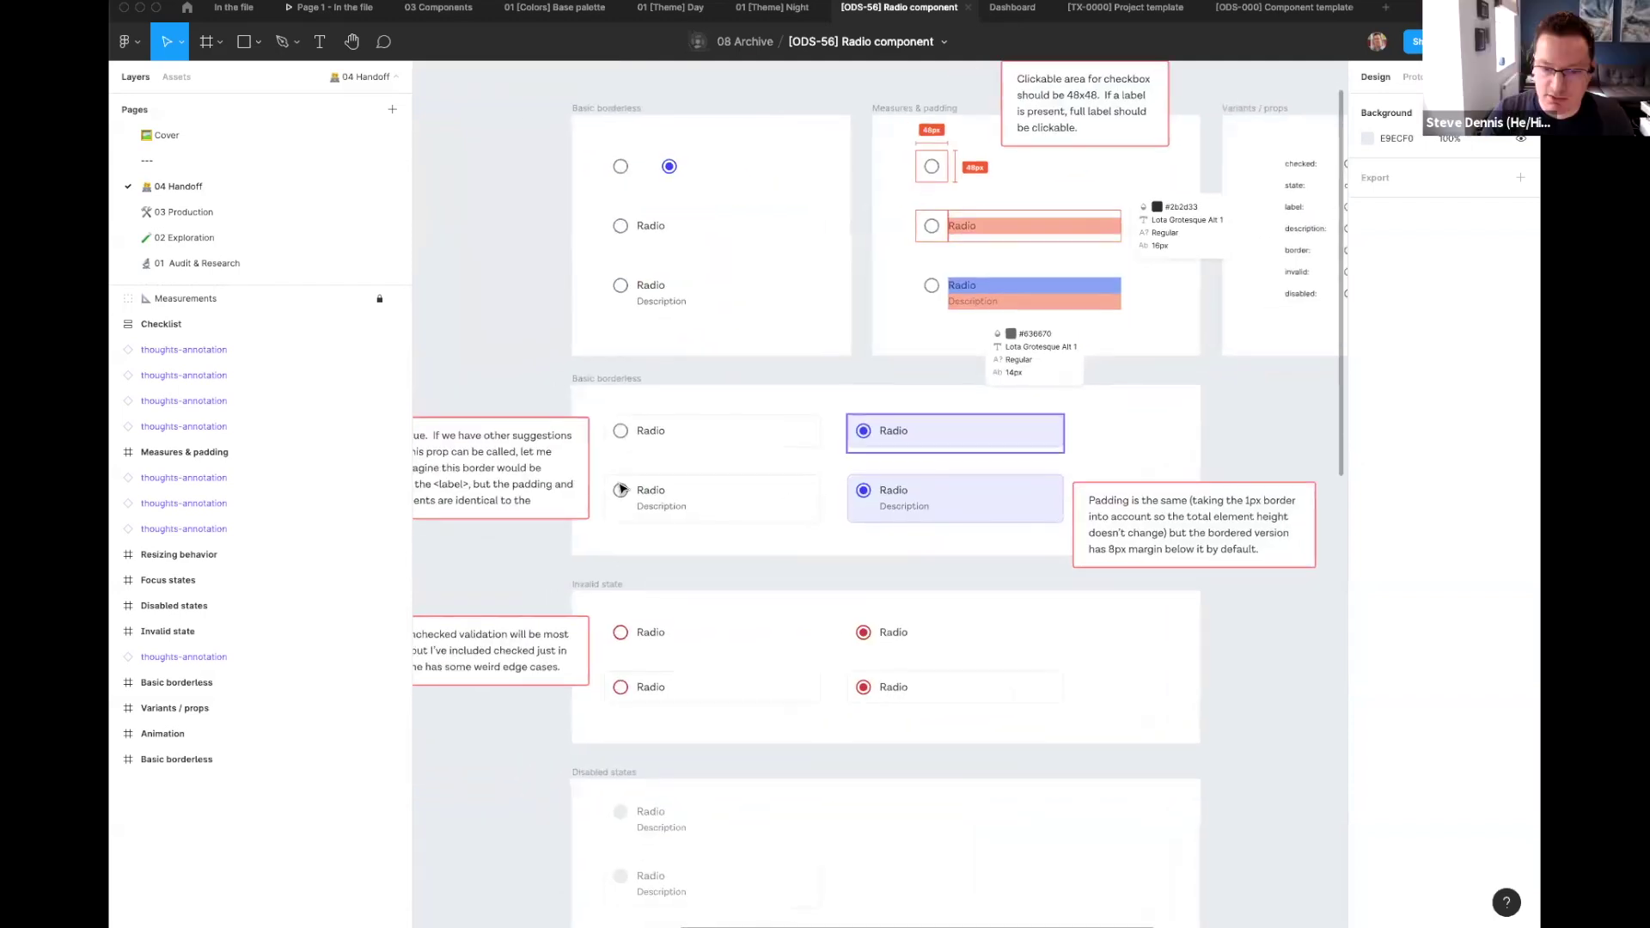
pyautogui.scroll(-3, 520, 564)
pyautogui.hscroll(-3, 520, 564)
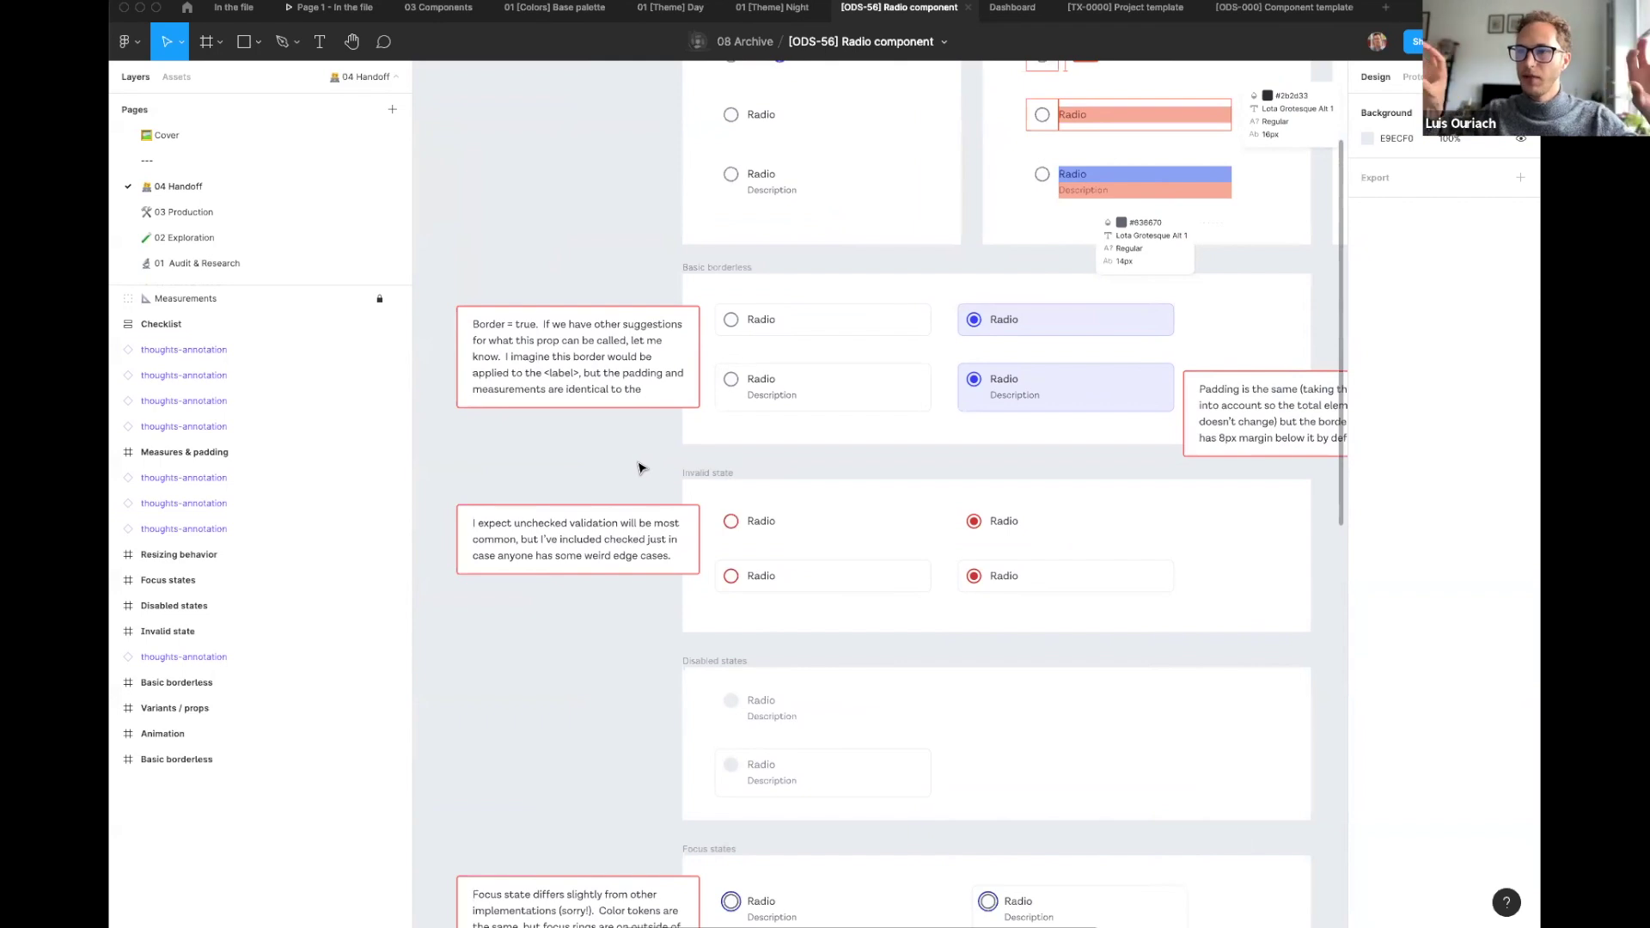
# Step: Examine the 48px clickable area and text annotations in the Measures & padding frame within the overall Handoff page layout
pyautogui.scroll(3, 569, 165)
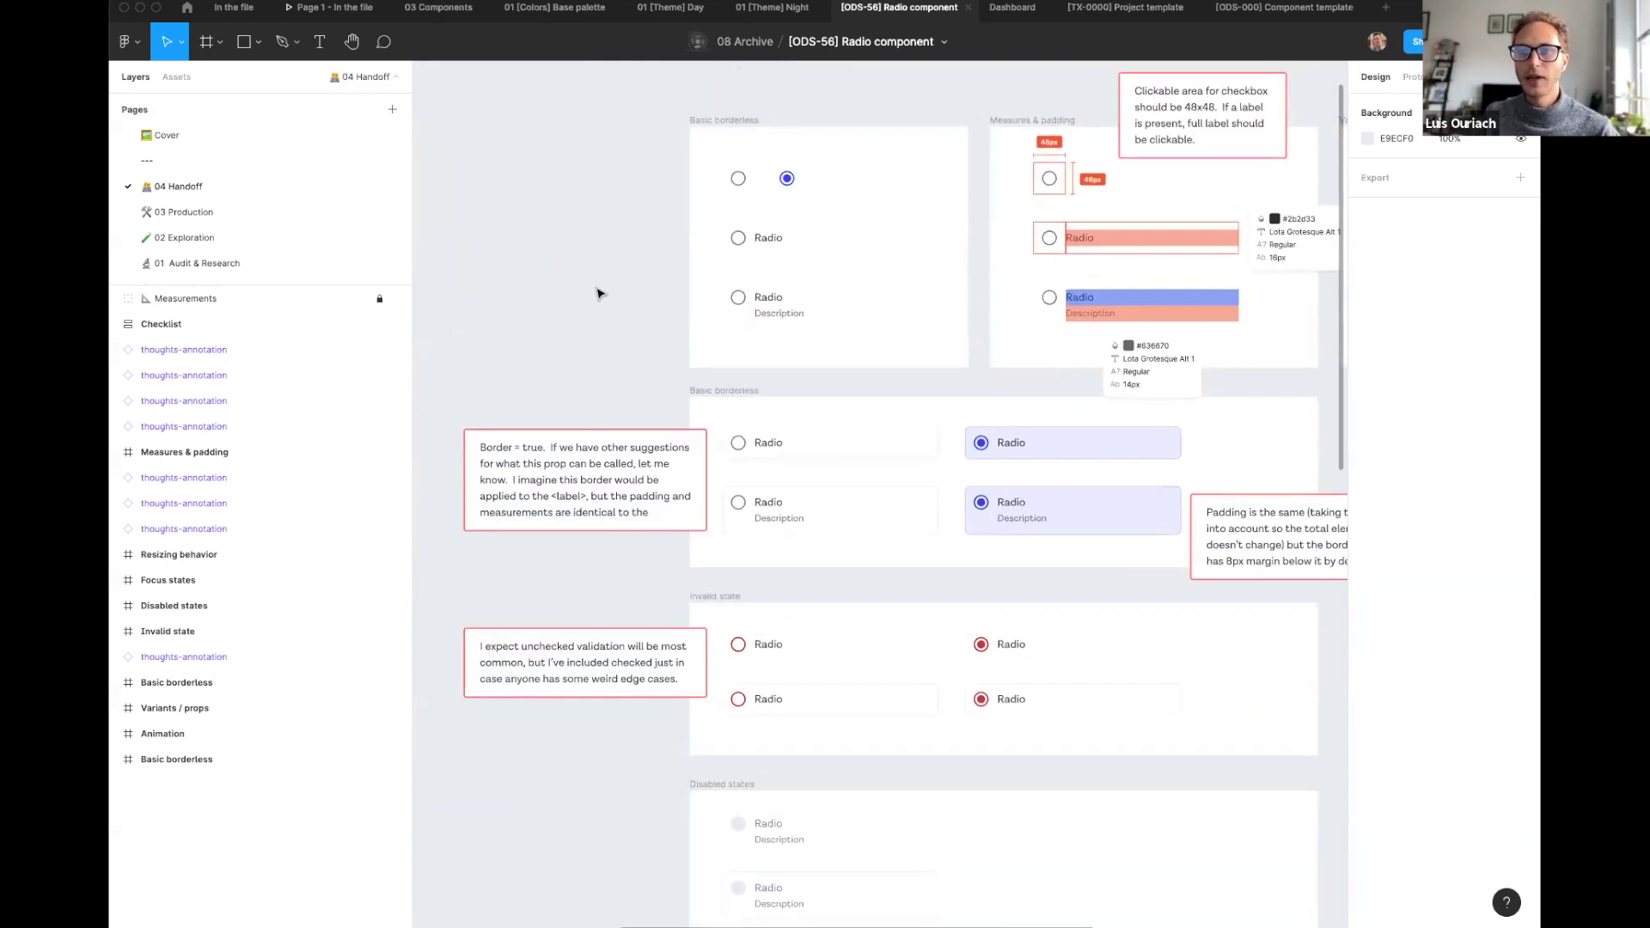
pyautogui.hotkey('shift', '1')
pyautogui.moveTo(898, 191); pyautogui.dragTo(742, 307)
pyautogui.hotkey('shift', '1')
pyautogui.scroll(3, 854, 305)
pyautogui.hscroll(3, 853, 305)
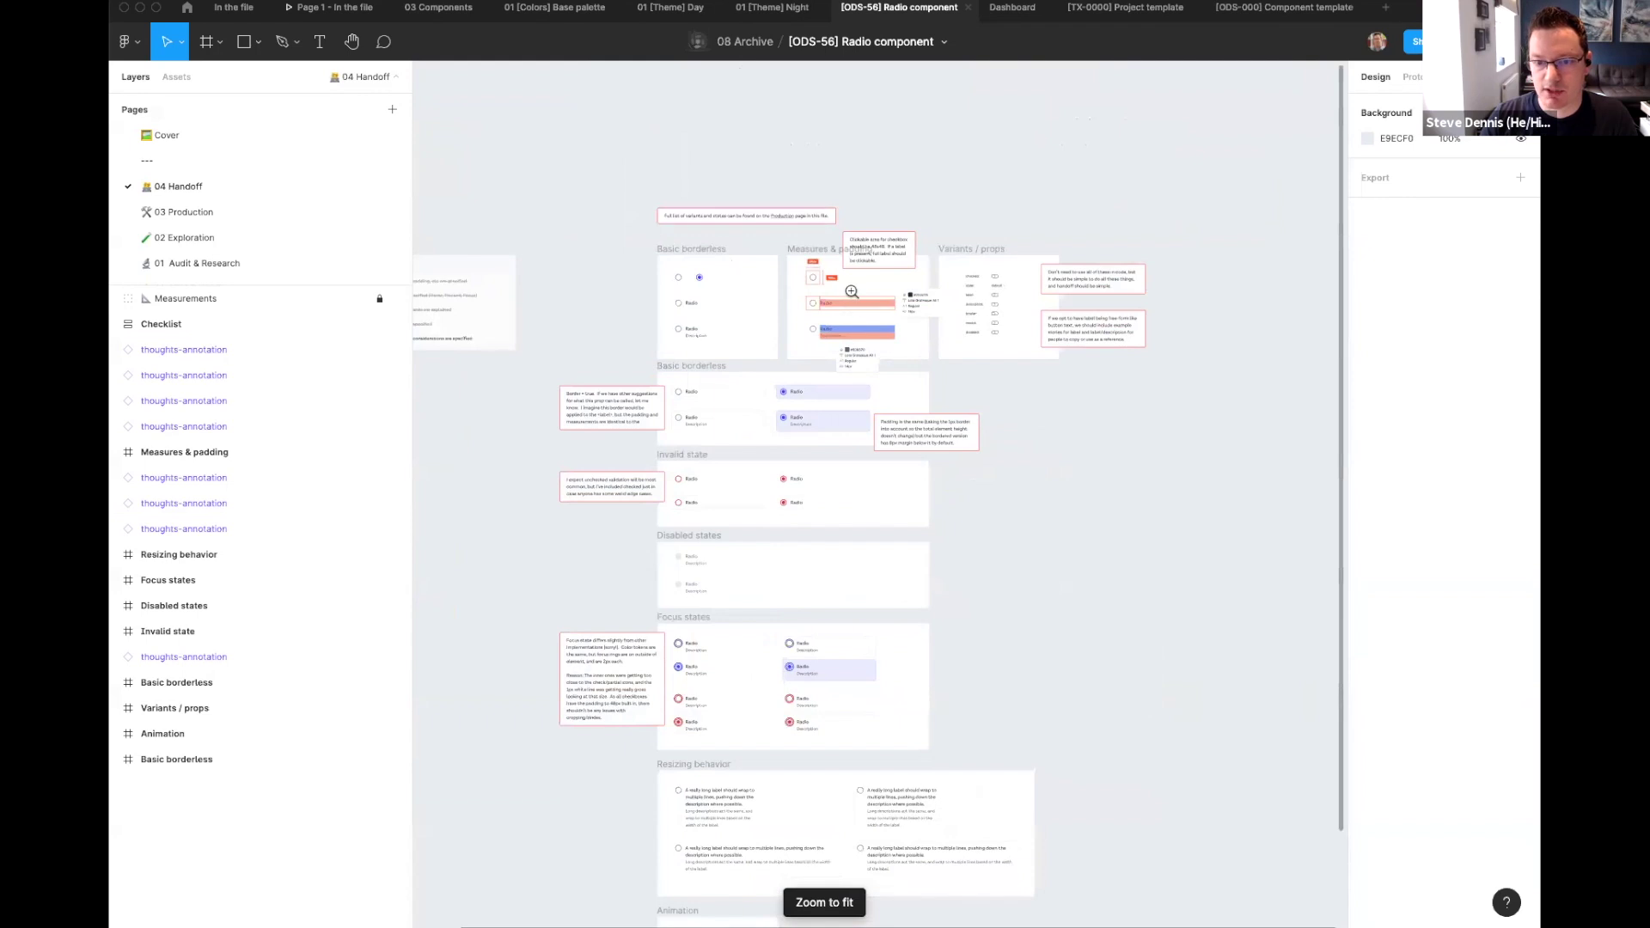
pyautogui.click(853, 306)
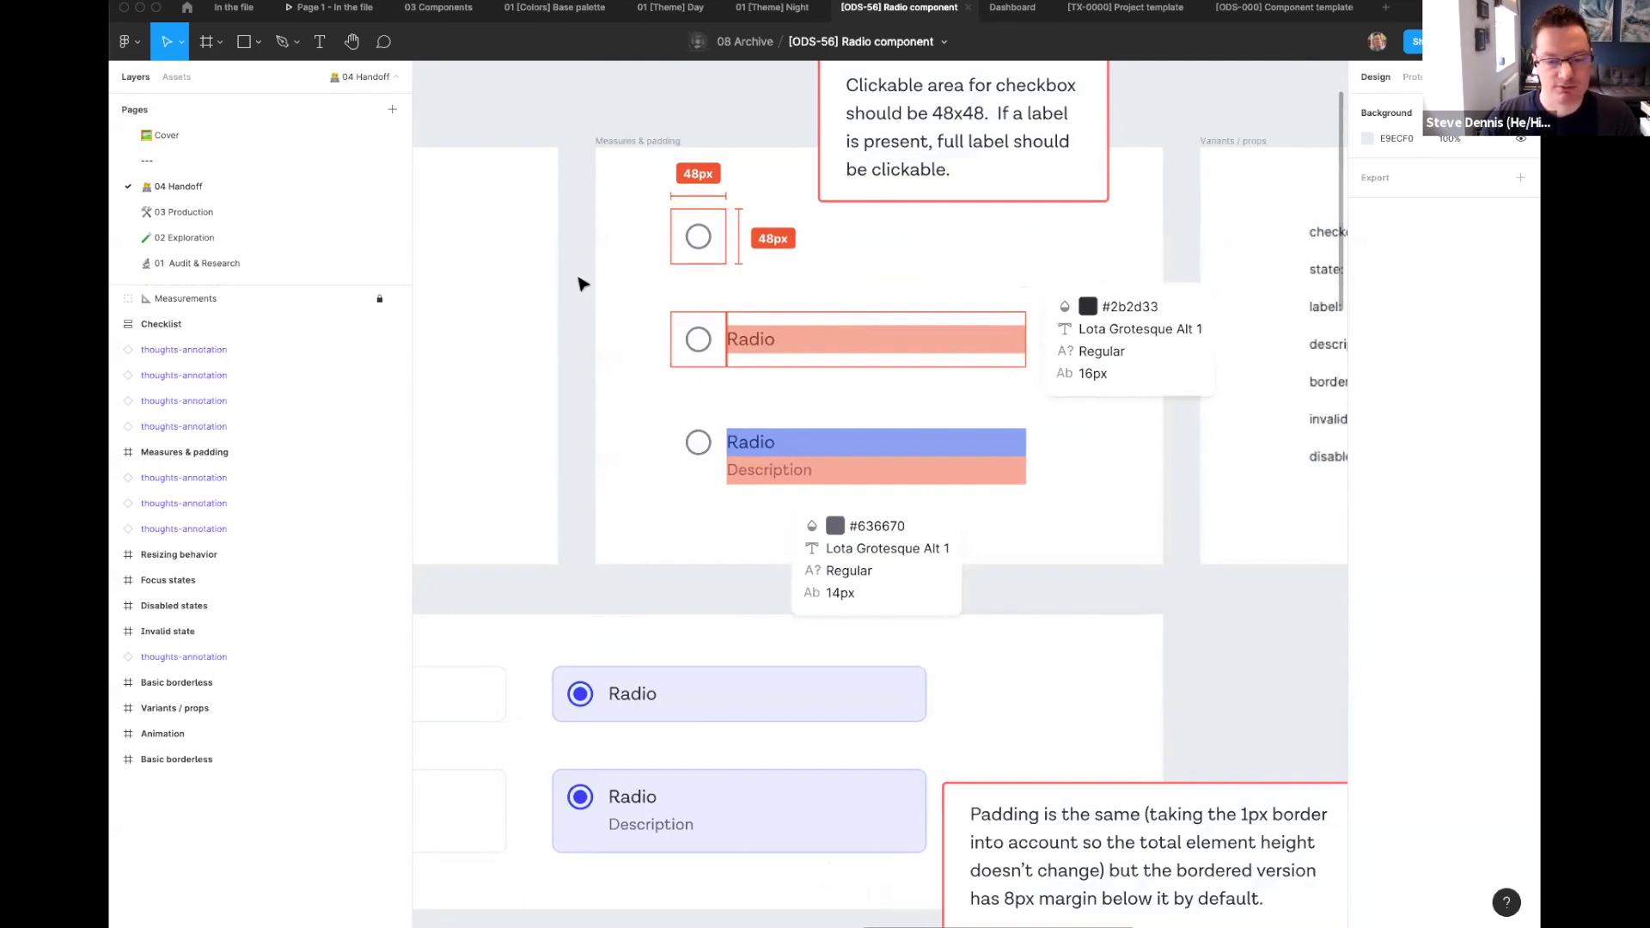
pyautogui.scroll(-5, 571, 479)
pyautogui.scroll(-5, 680, 364)
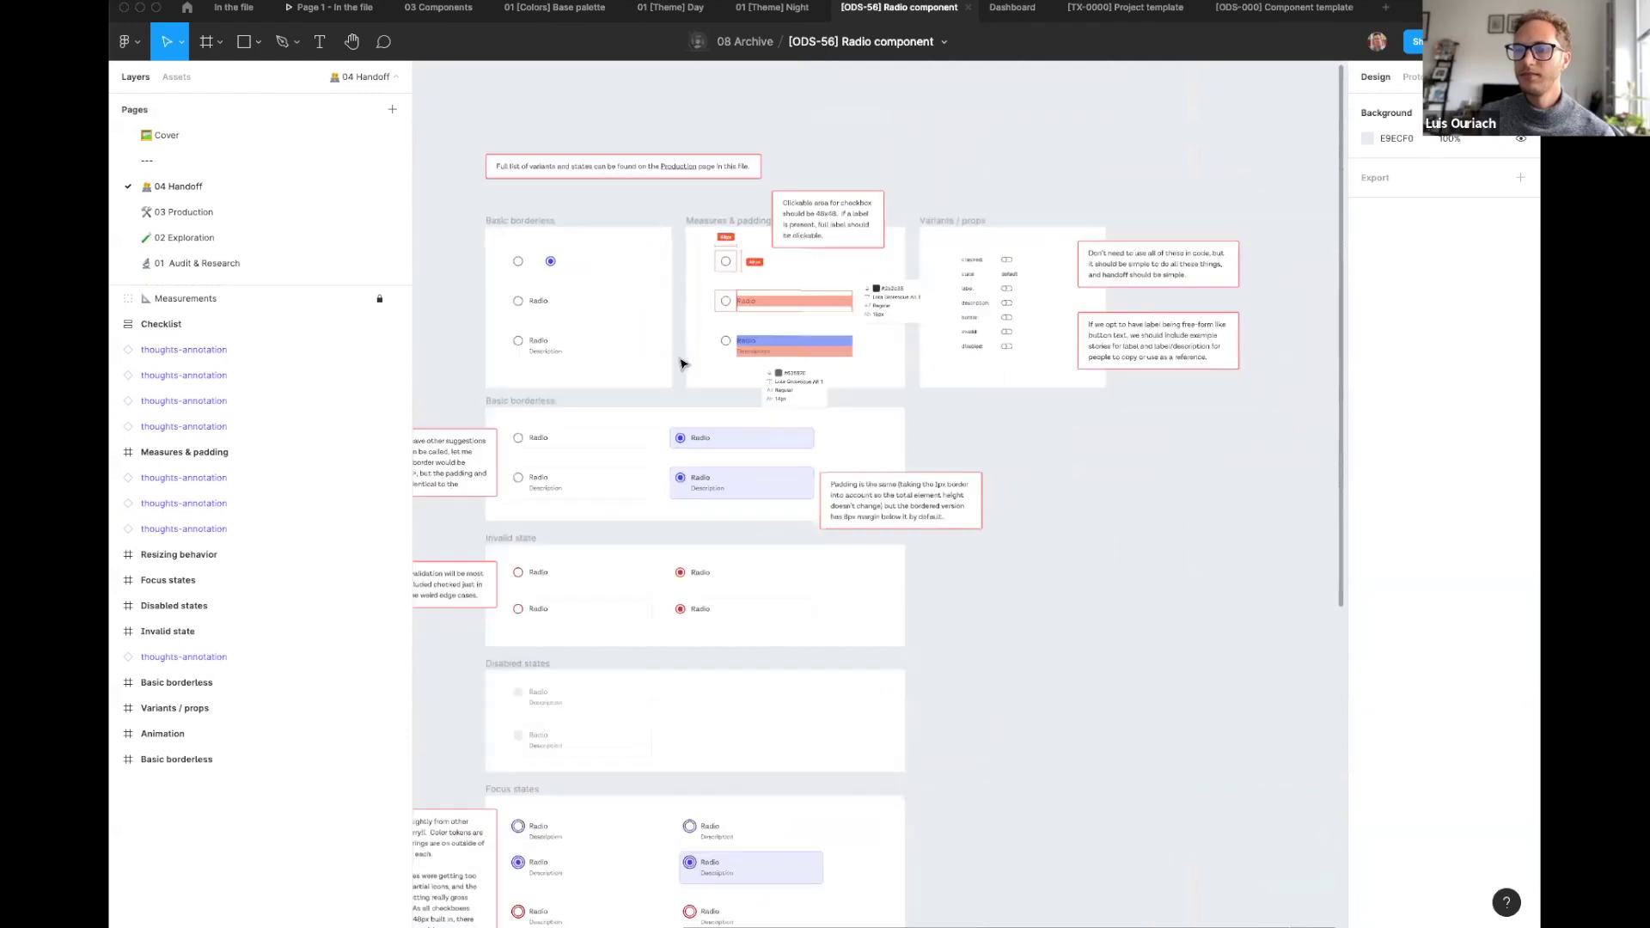
pyautogui.moveTo(682, 372); pyautogui.dragTo(820, 368)
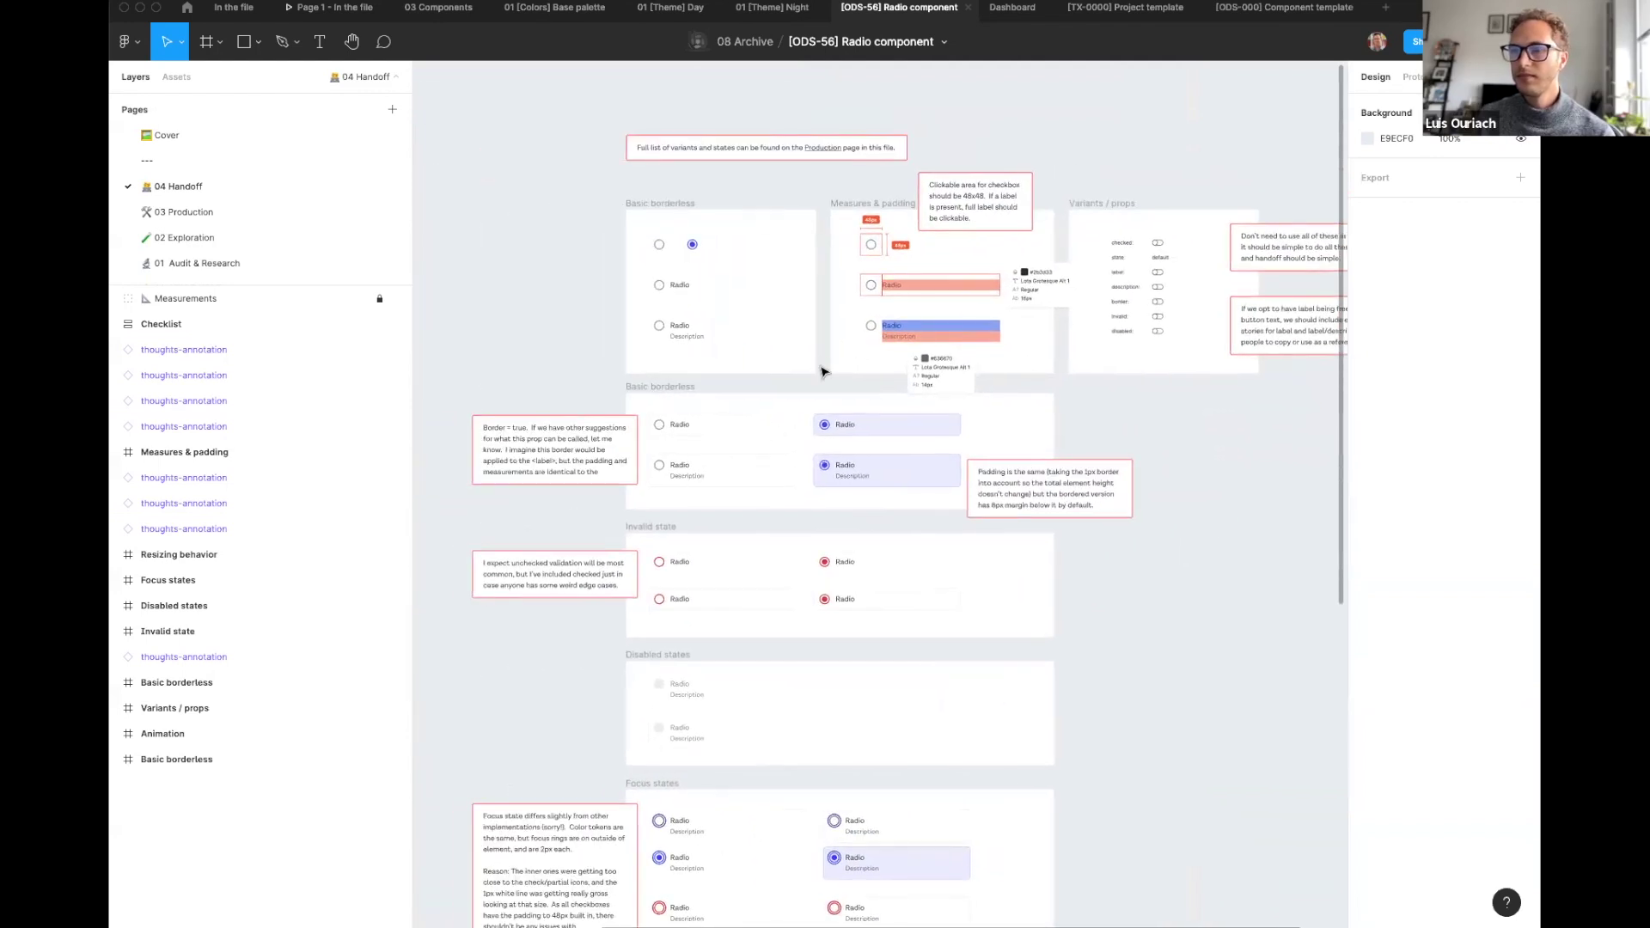
# Step: Examine the Focus states, Resizing behavior and Animation frames, ending with an overview of the whole Handoff page
pyautogui.scroll(-3, 1157, 656)
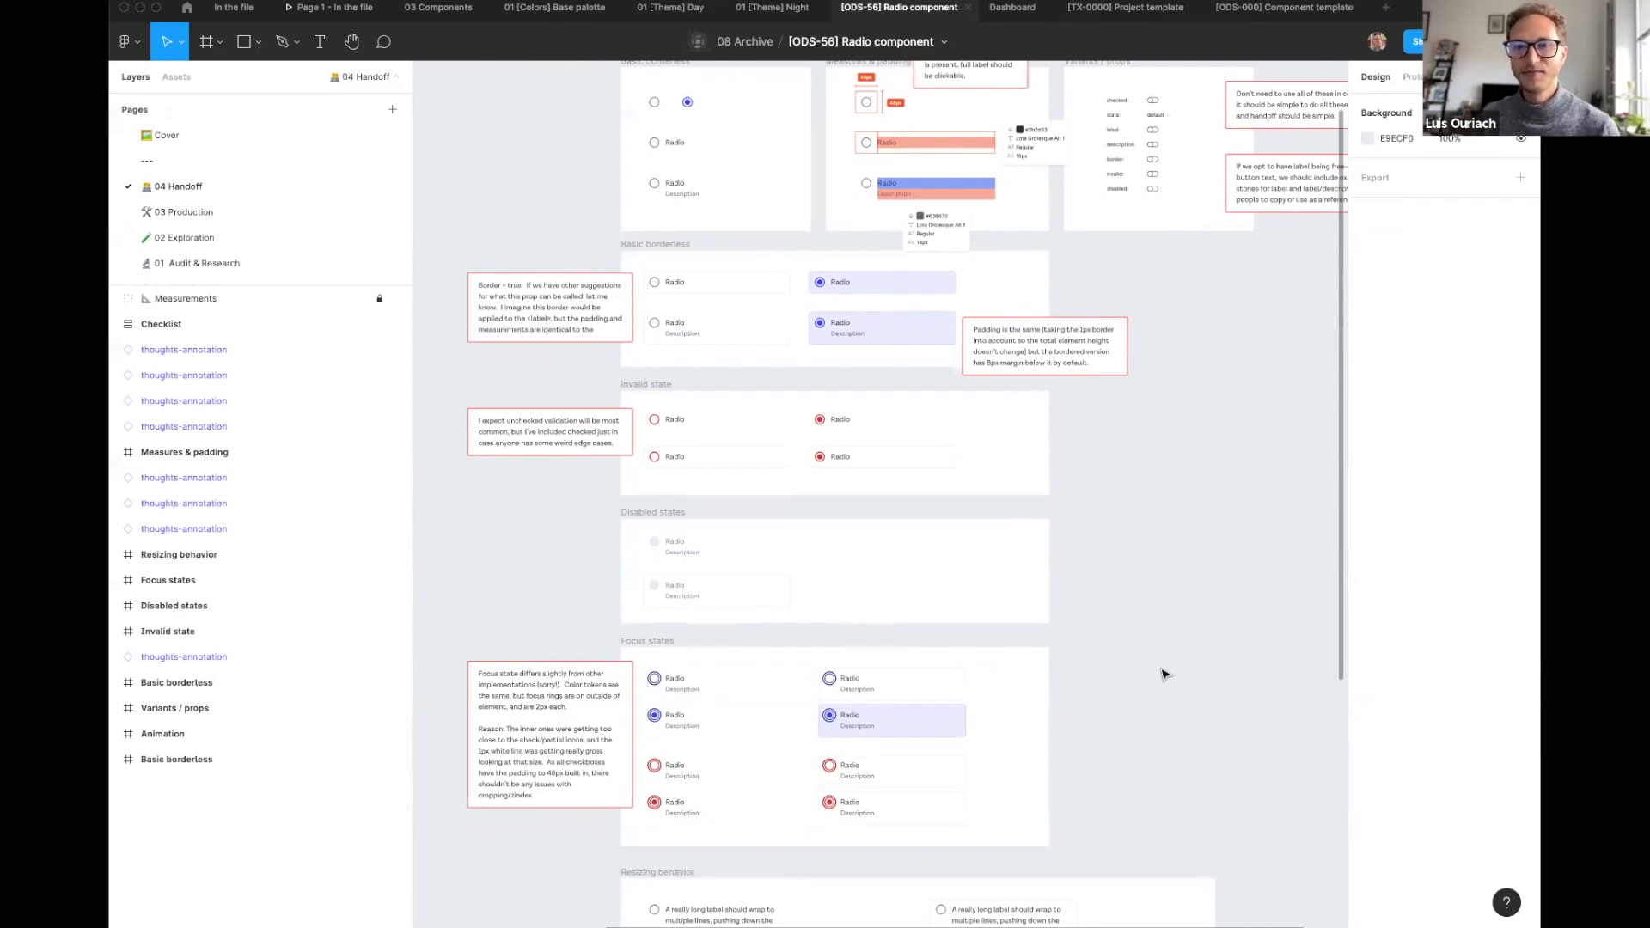
pyautogui.scroll(-5, 1105, 365)
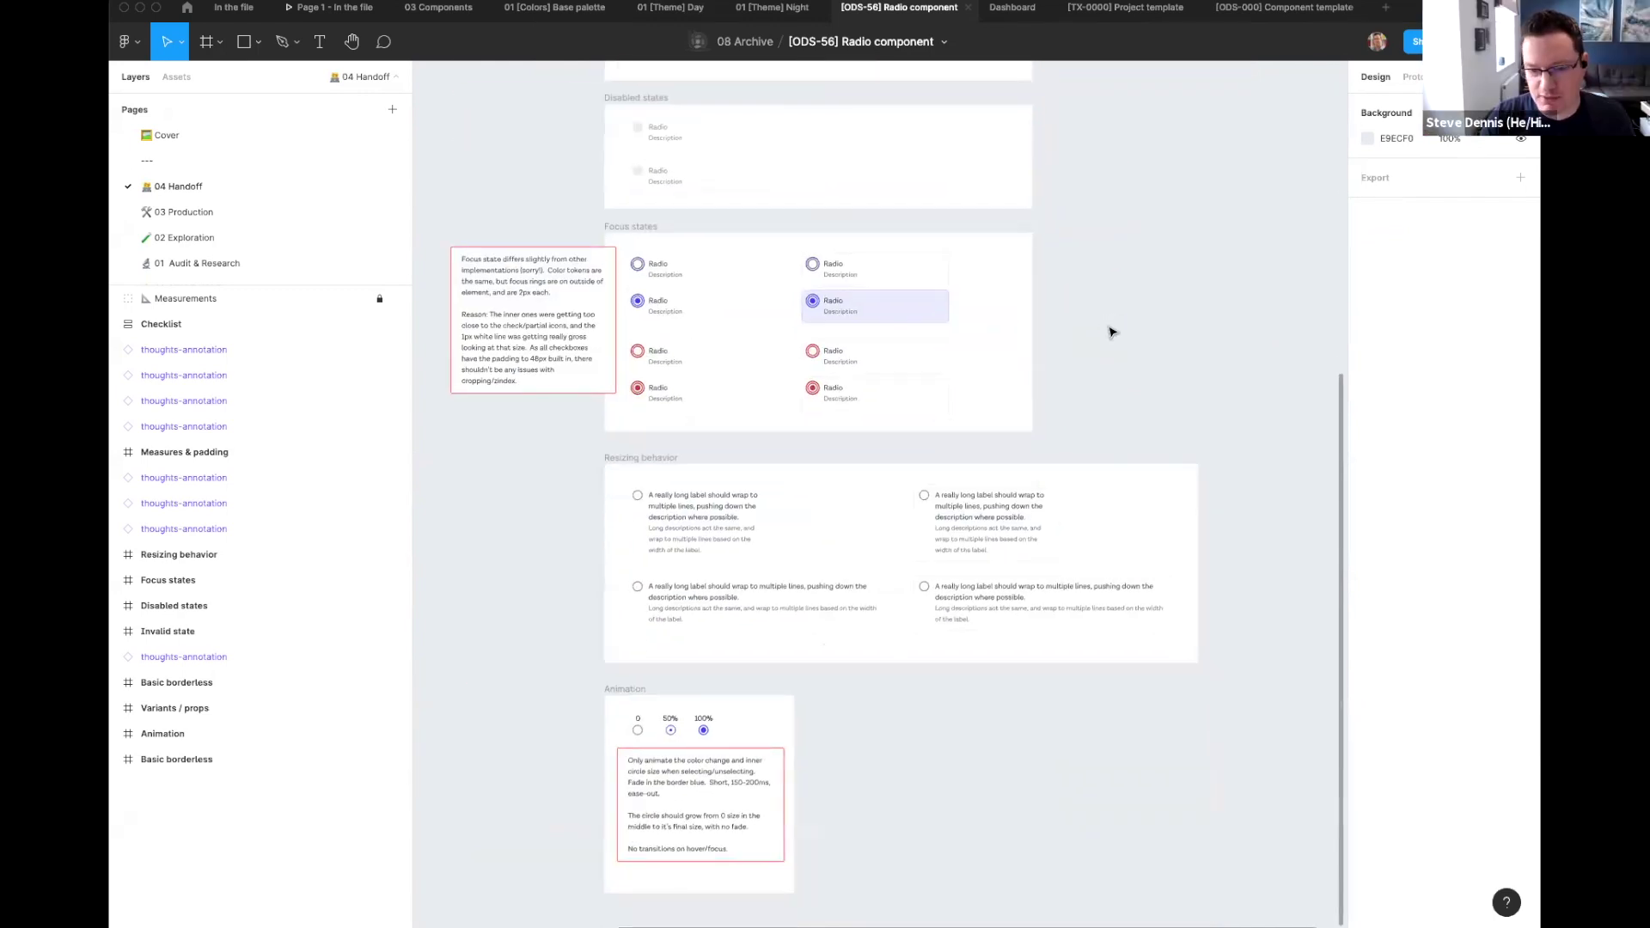
pyautogui.scroll(-1, 1040, 358)
pyautogui.scroll(5, 1039, 358)
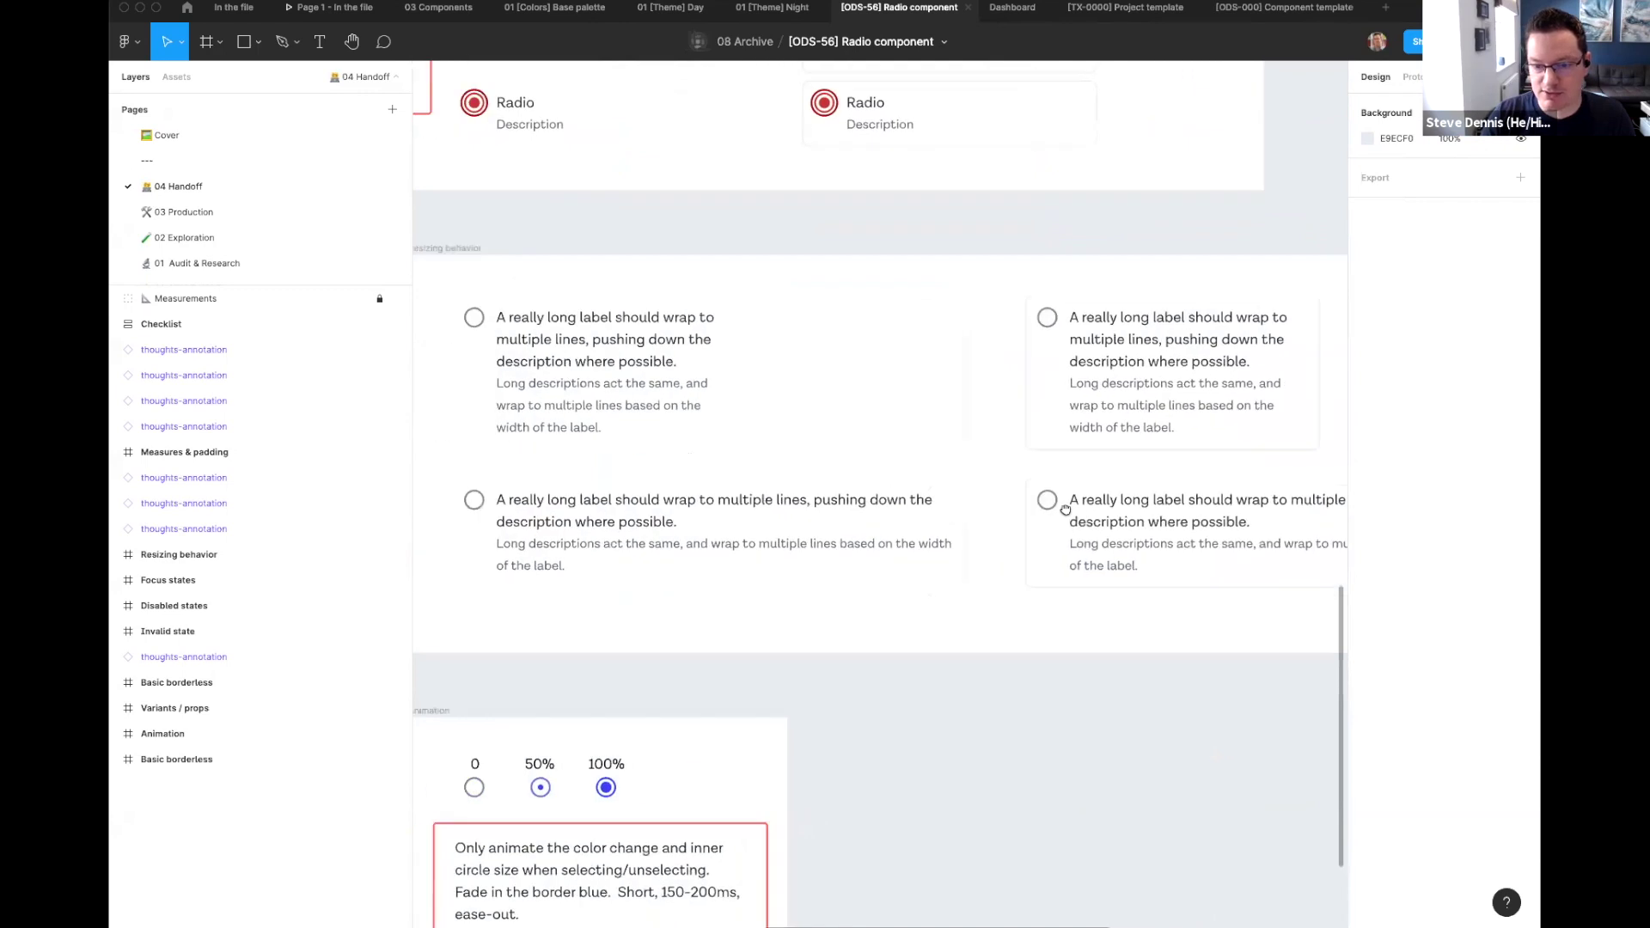
pyautogui.scroll(-4, 1066, 511)
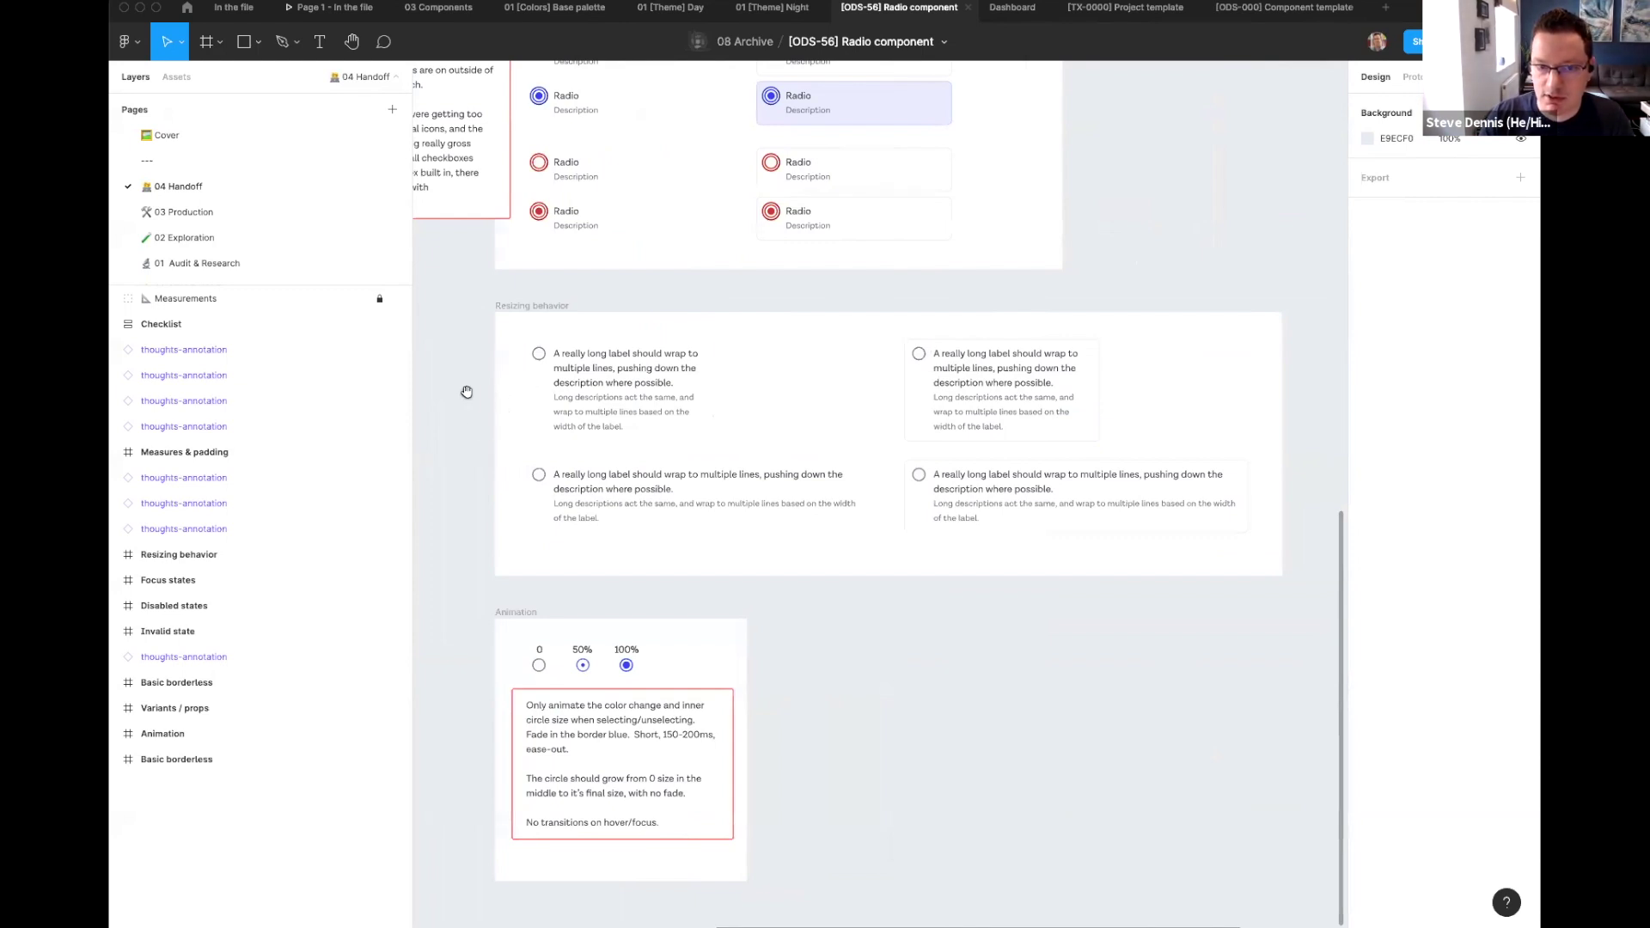
pyautogui.hscroll(-2, 501, 391)
pyautogui.hotkey('shift', '1')
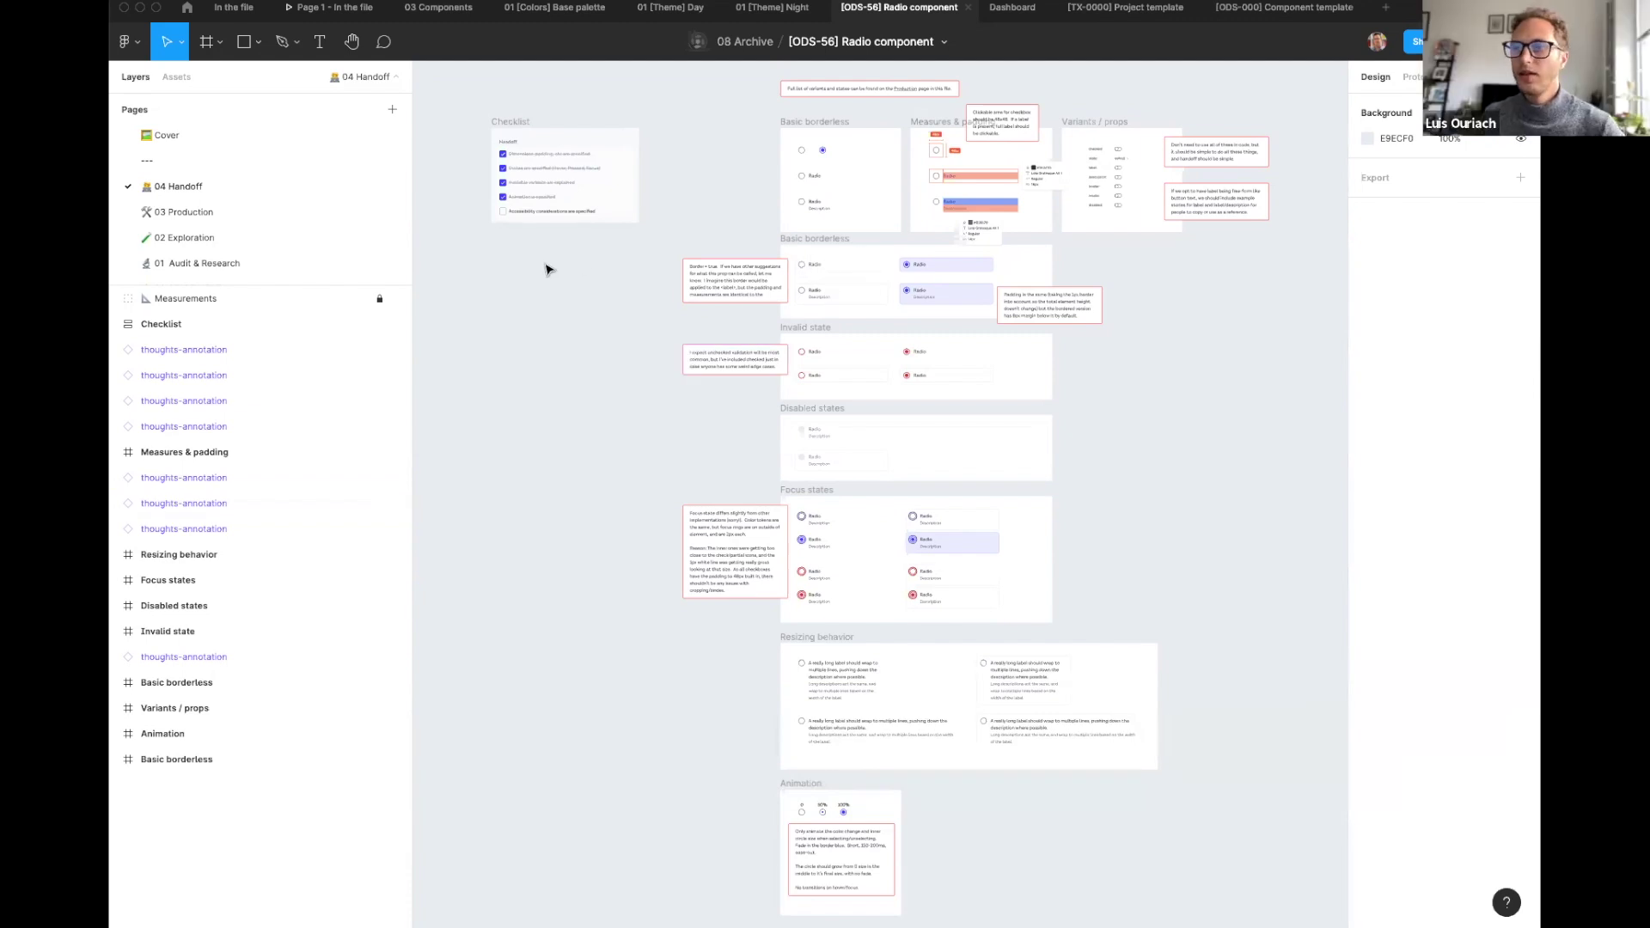
# Step: Switch to the In the file prototype, present the Metrics flow's token usage, component usage and survey slides, and return to the Home flow
pyautogui.click(186, 8)
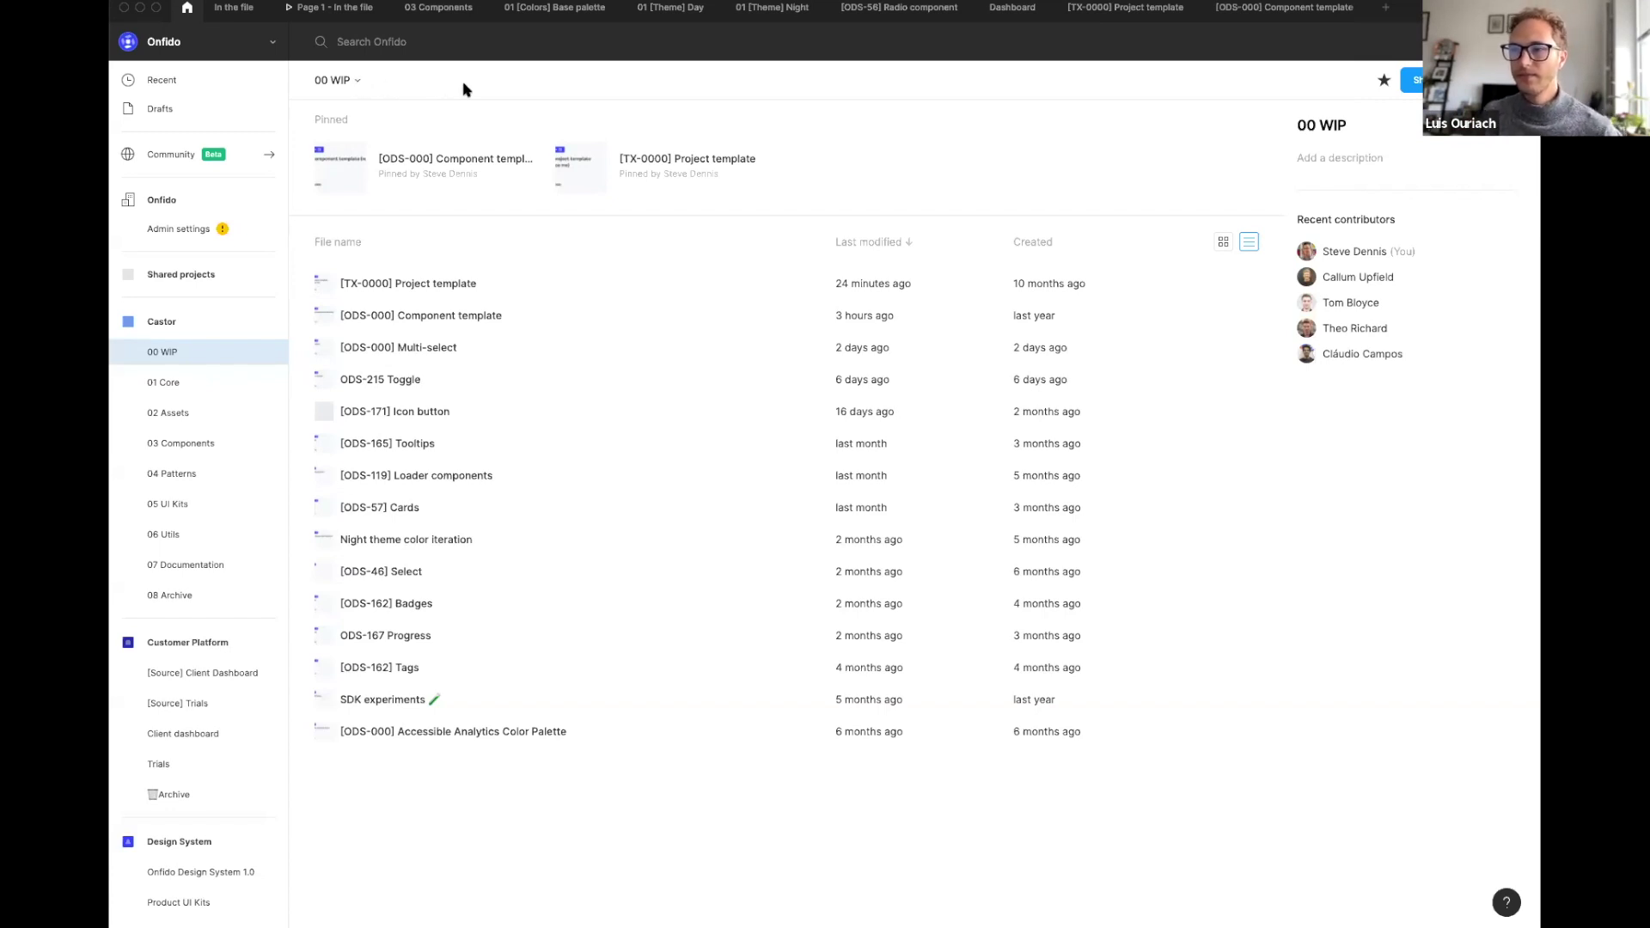
pyautogui.click(337, 10)
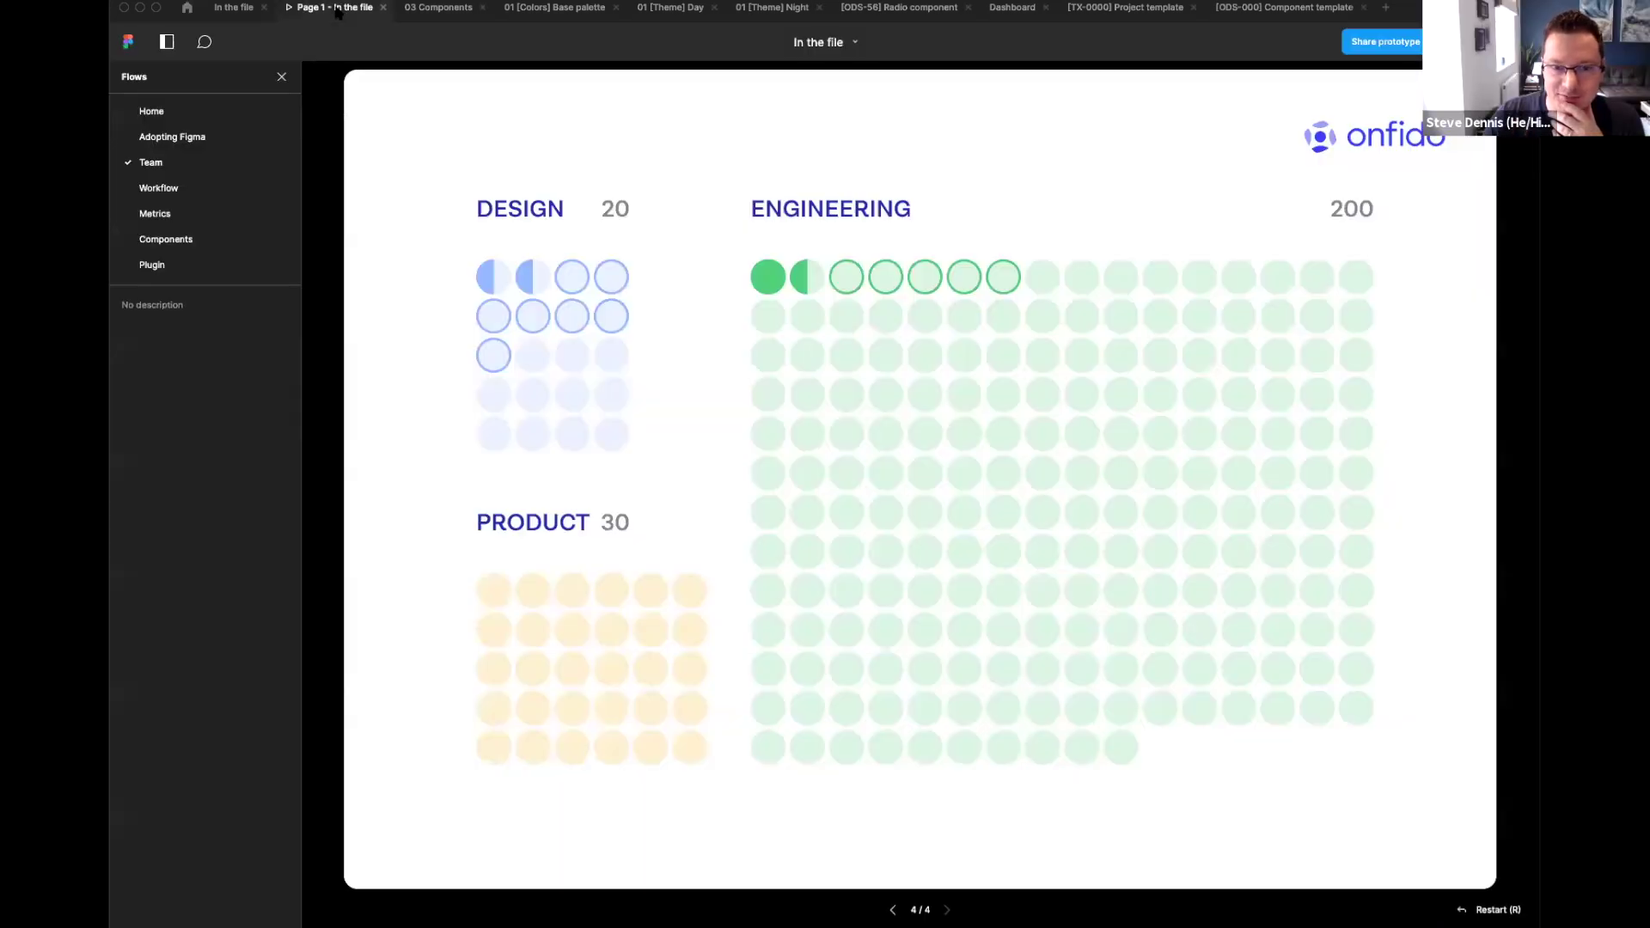
pyautogui.click(155, 213)
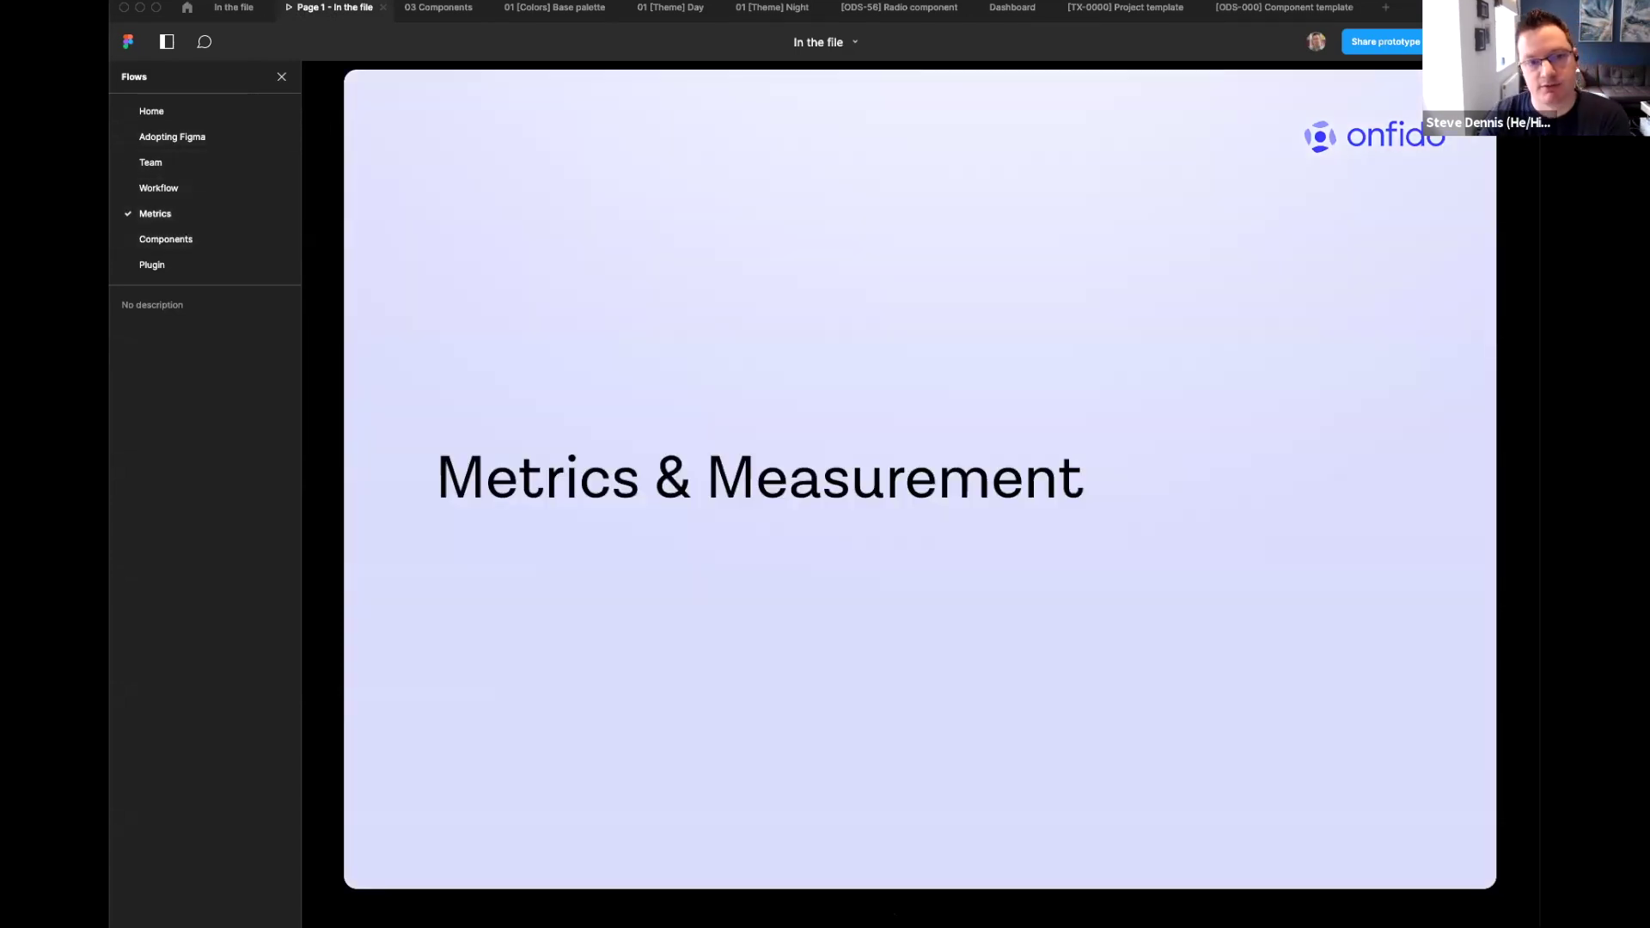
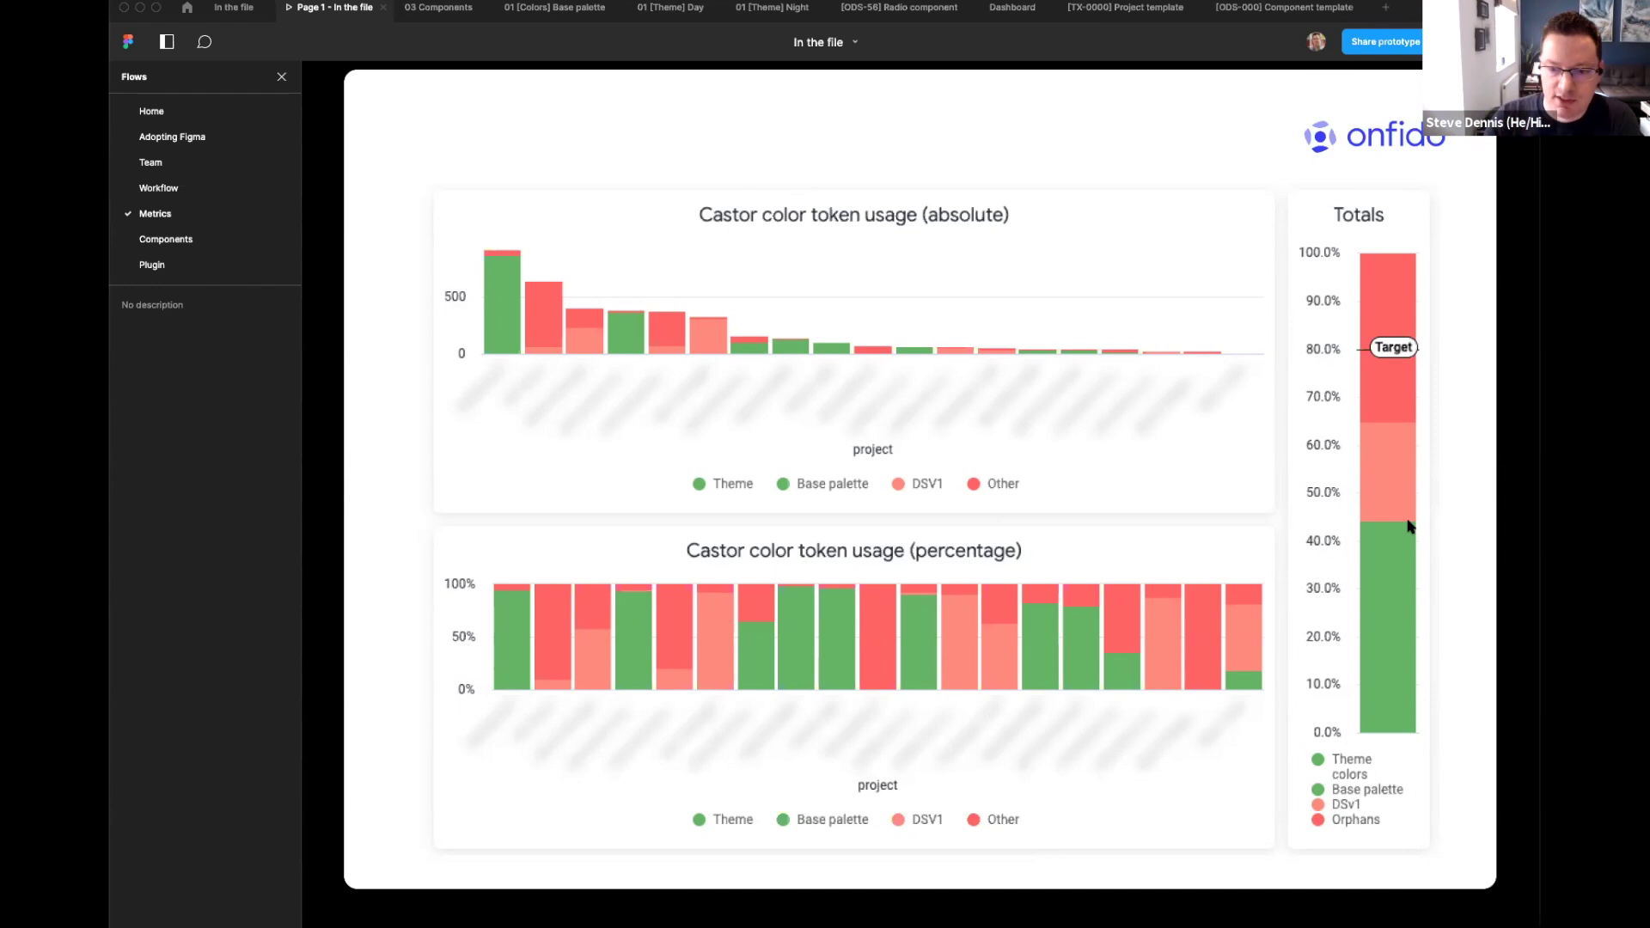
pyautogui.click(993, 389)
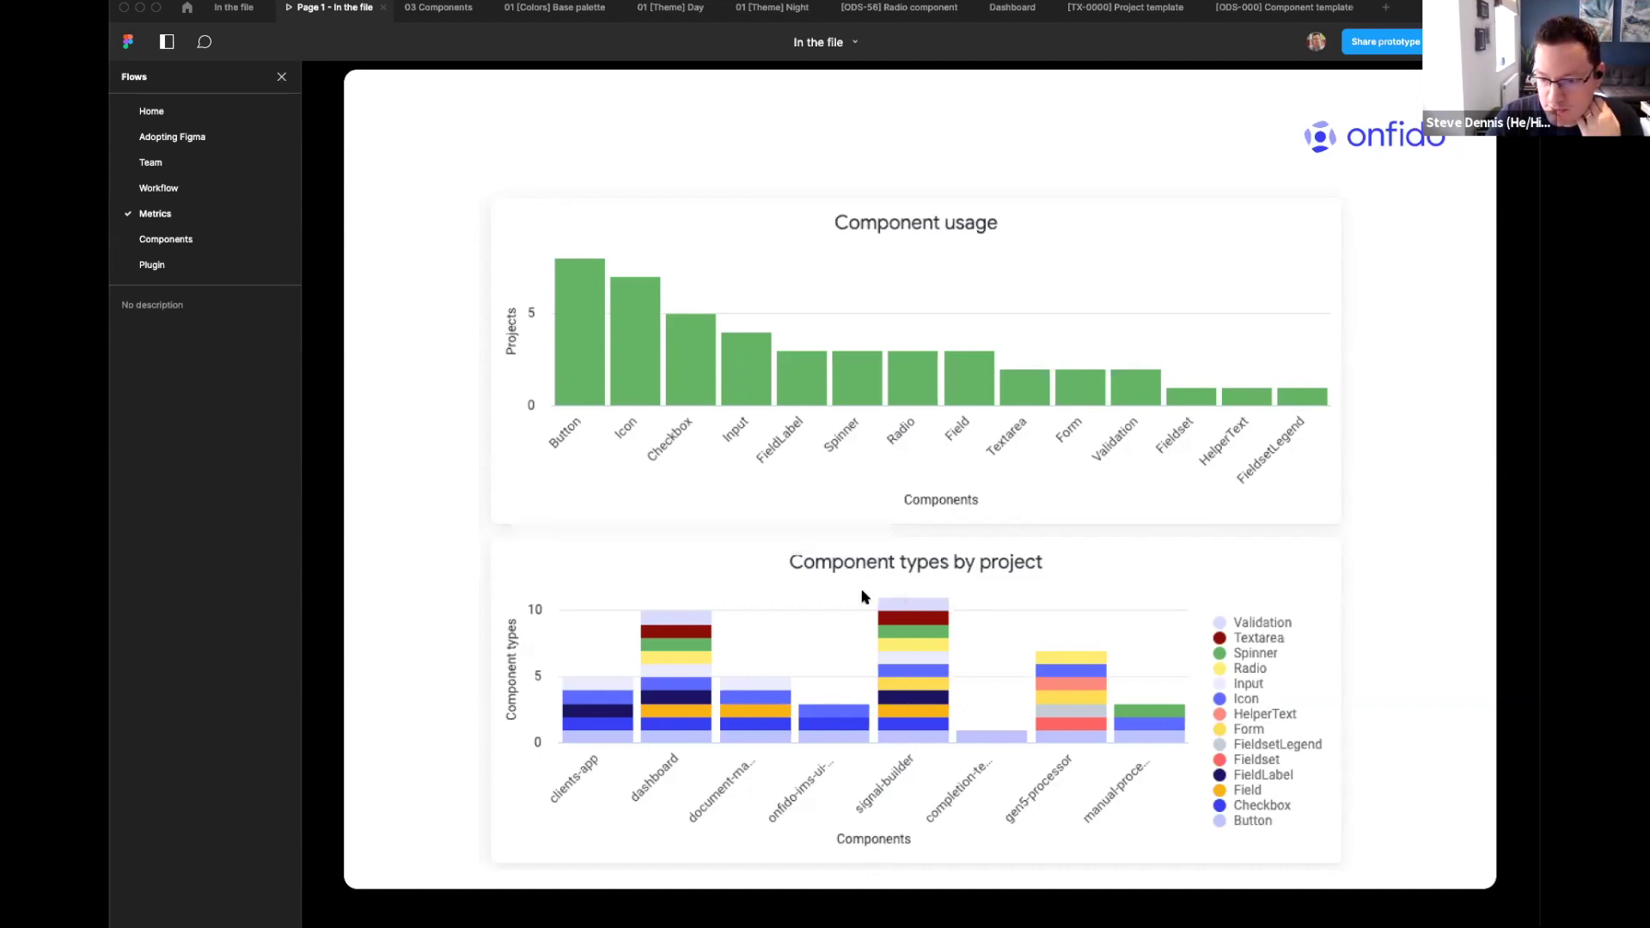
pyautogui.press('Right')
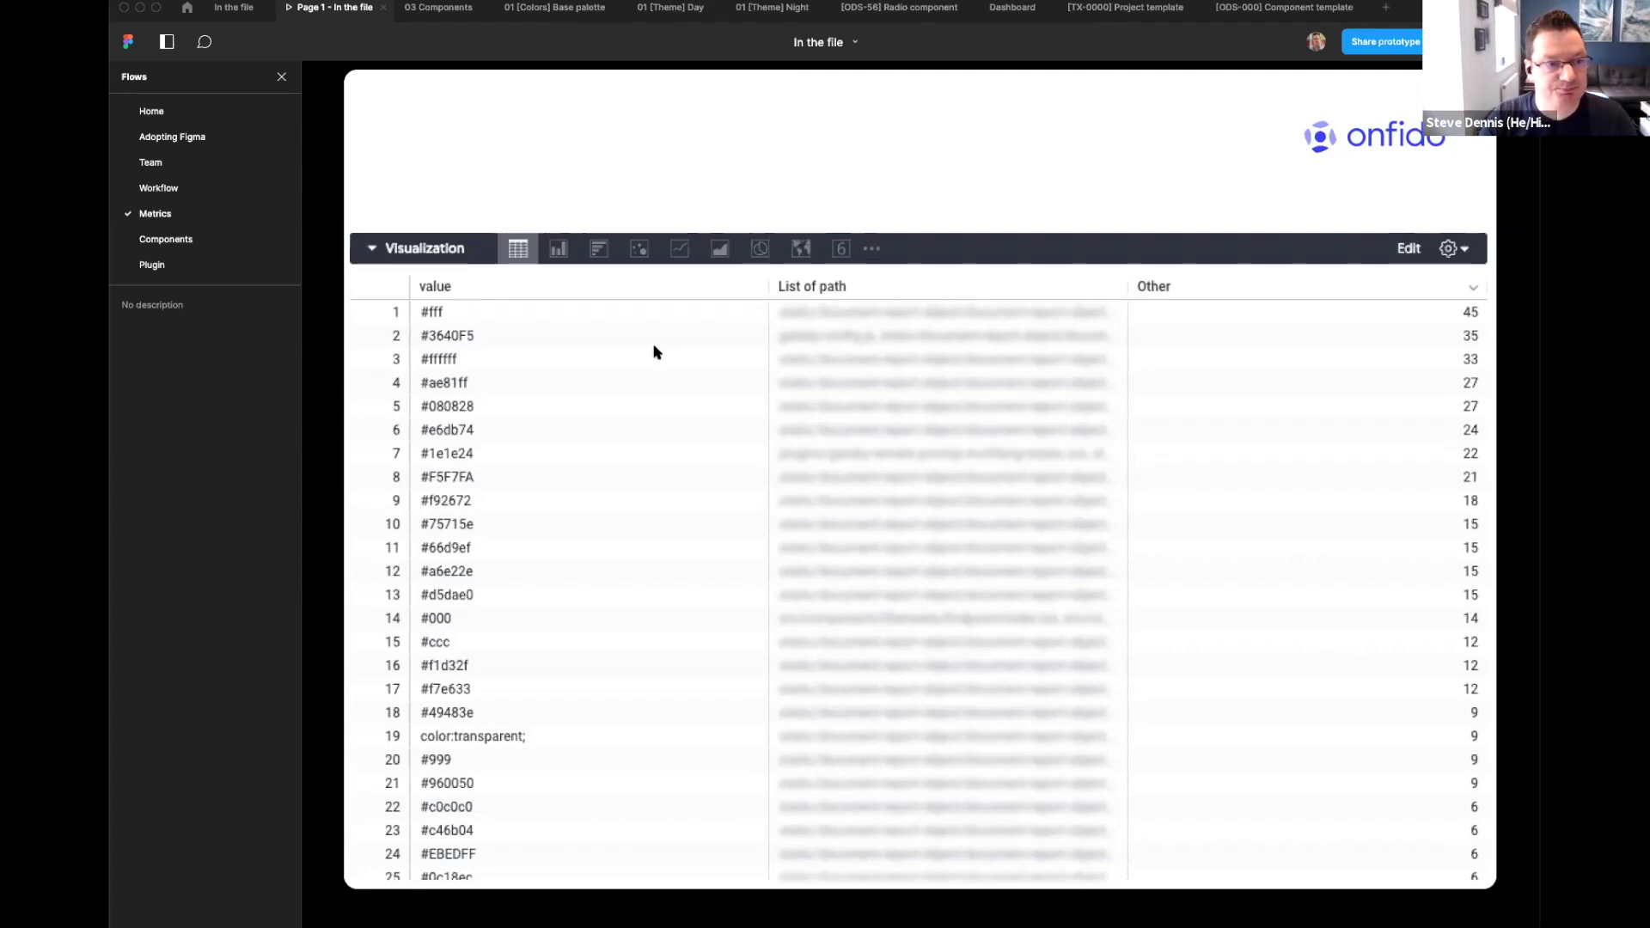
pyautogui.press('Right')
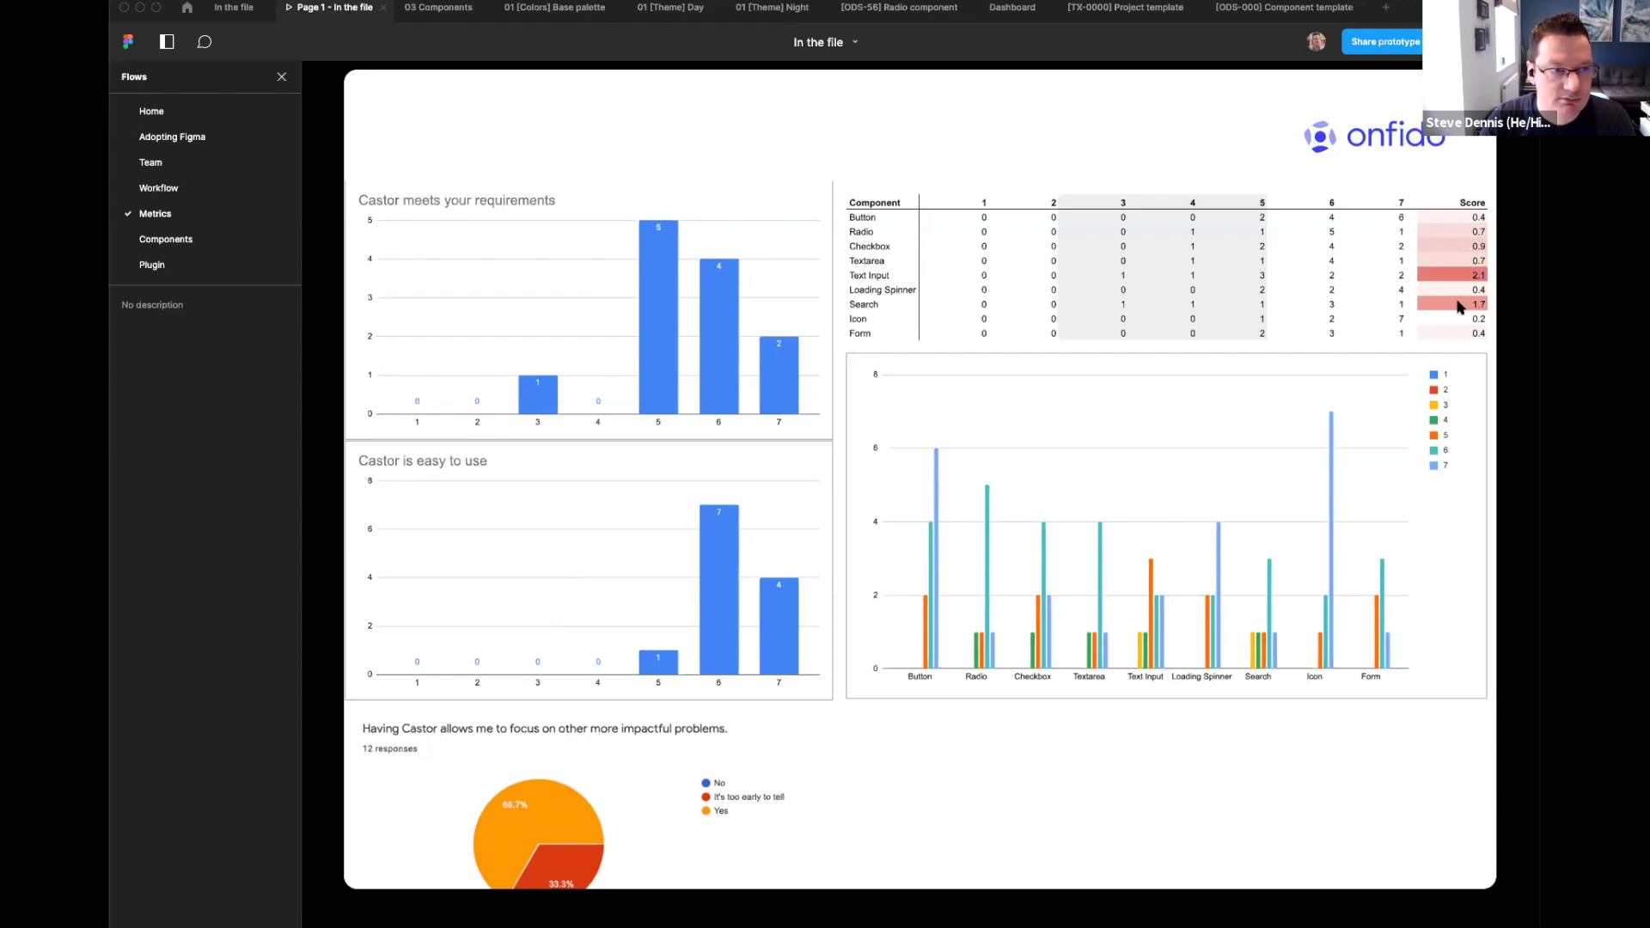
pyautogui.click(202, 116)
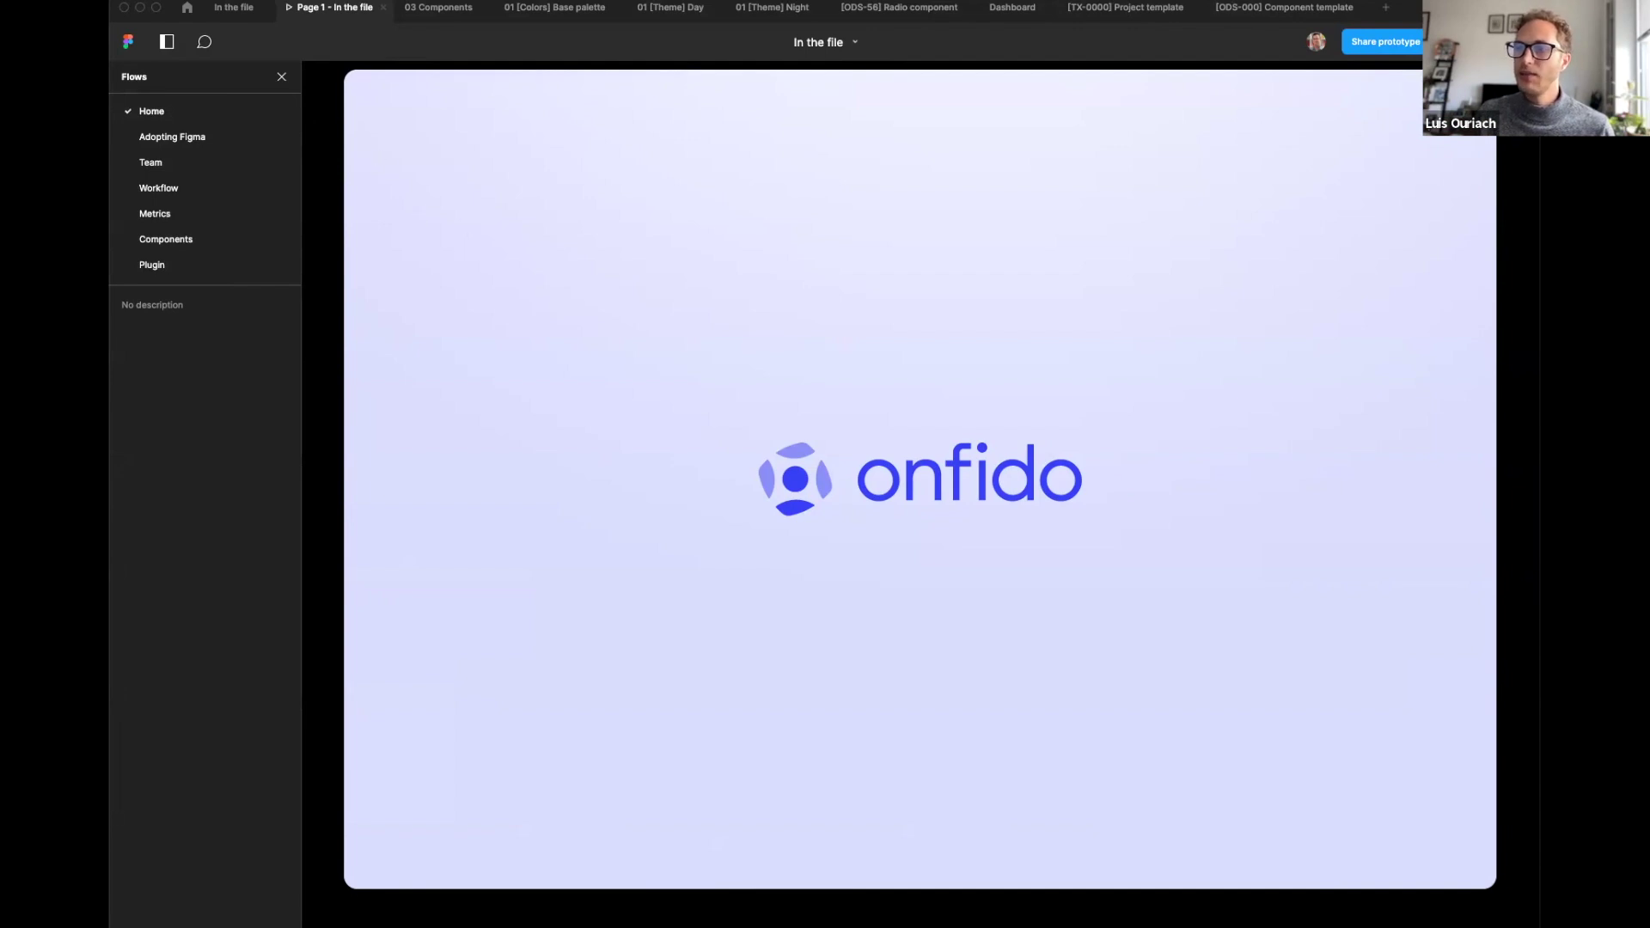
# Step: Open the 01 [Colors] Base palette file from Castor's 01 Core project
pyautogui.click(187, 11)
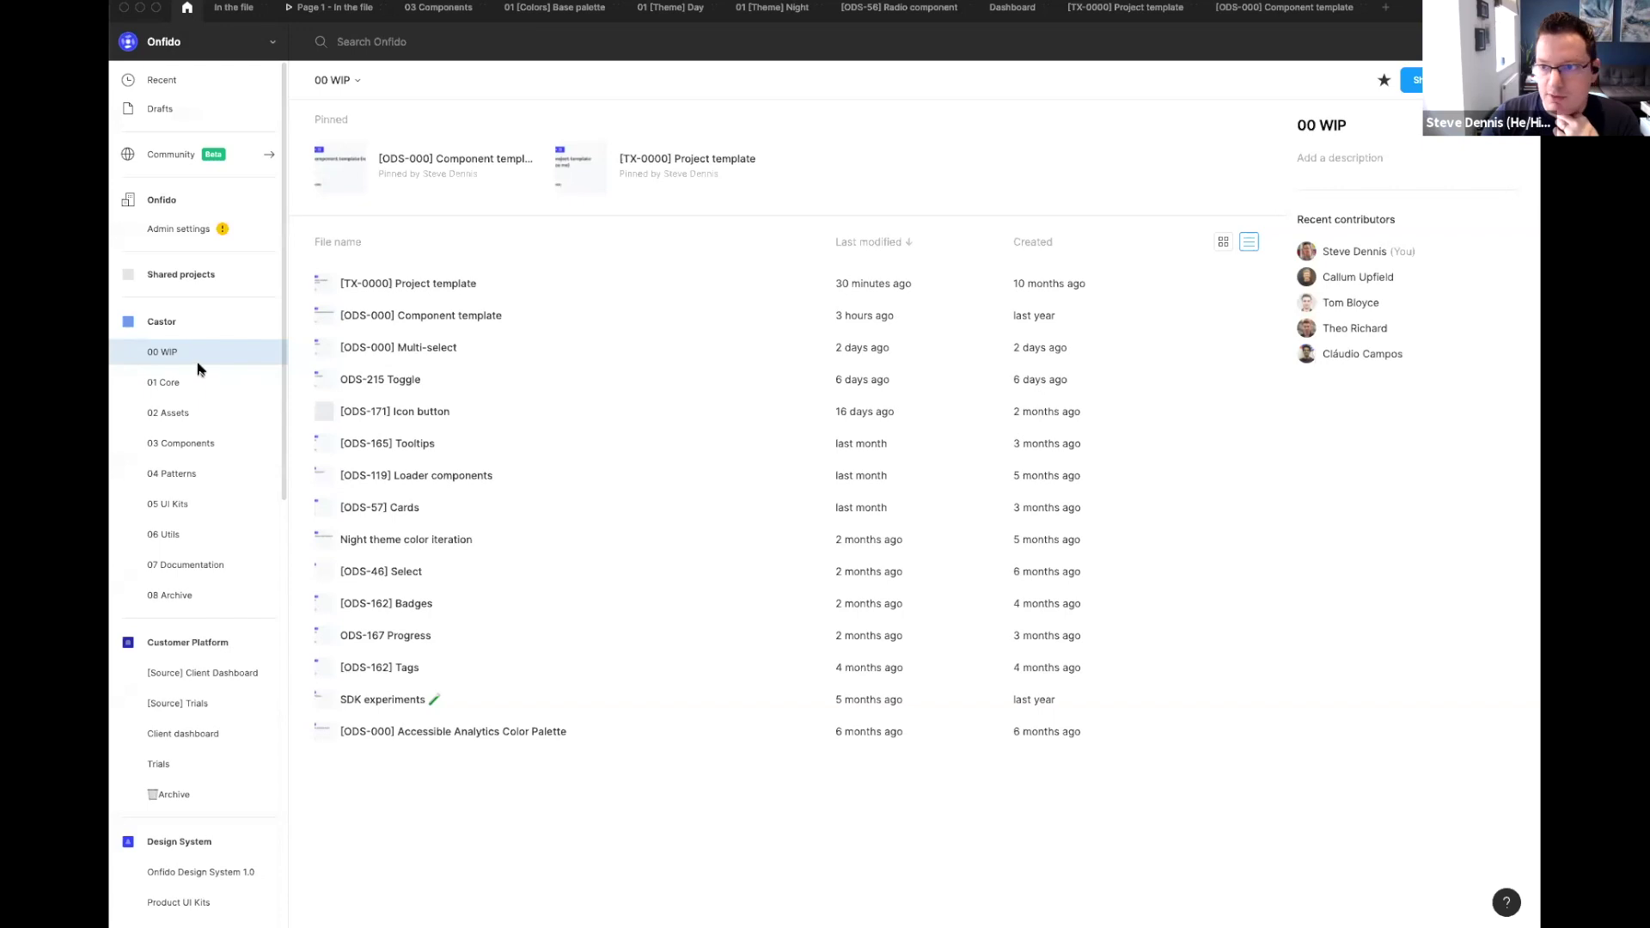
pyautogui.click(185, 384)
pyautogui.doubleClick(469, 232)
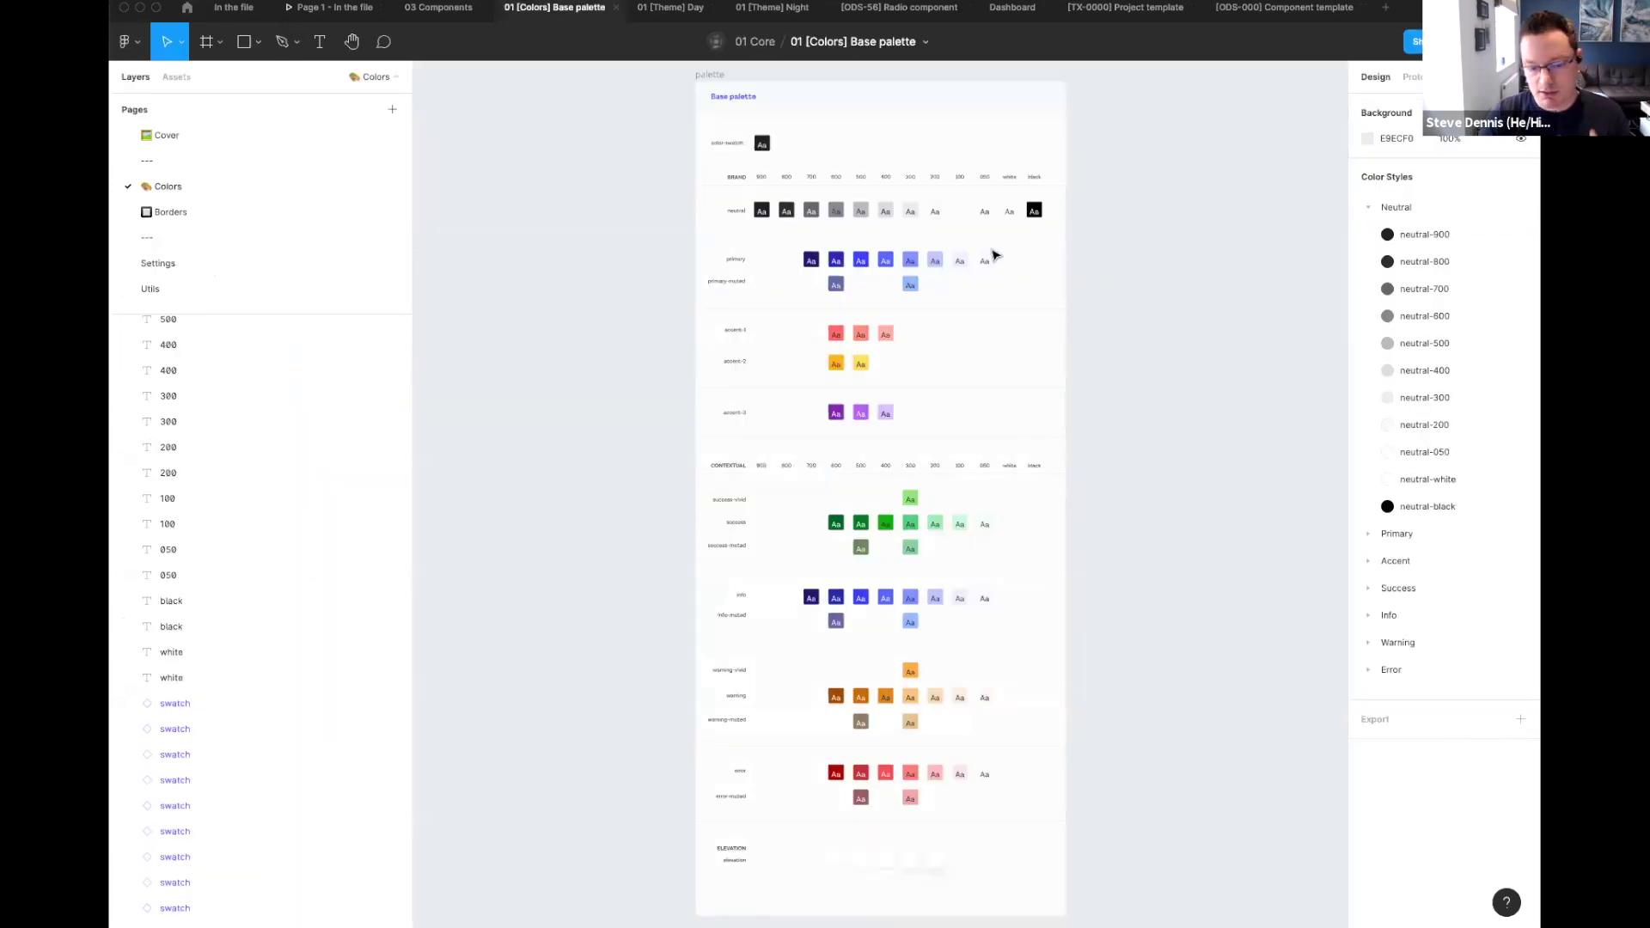
# Step: Examine the neutral, primary and accent rows of the Base palette, continuing into the contextual colors
pyautogui.scroll(5, 1027, 217)
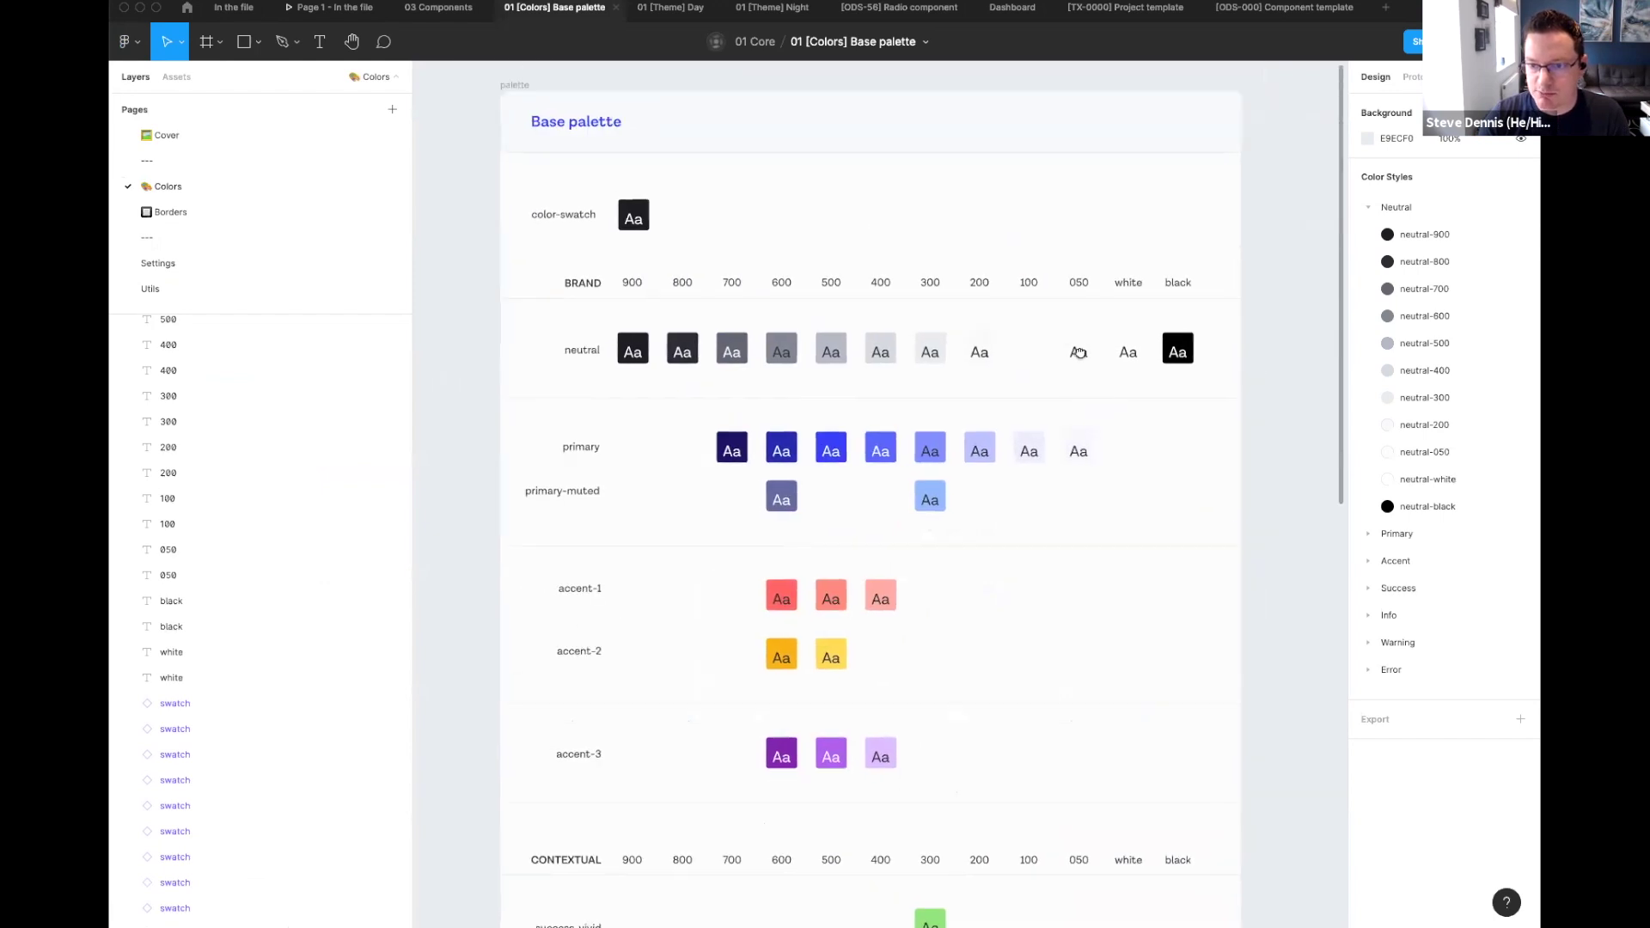
pyautogui.scroll(-2, 1078, 353)
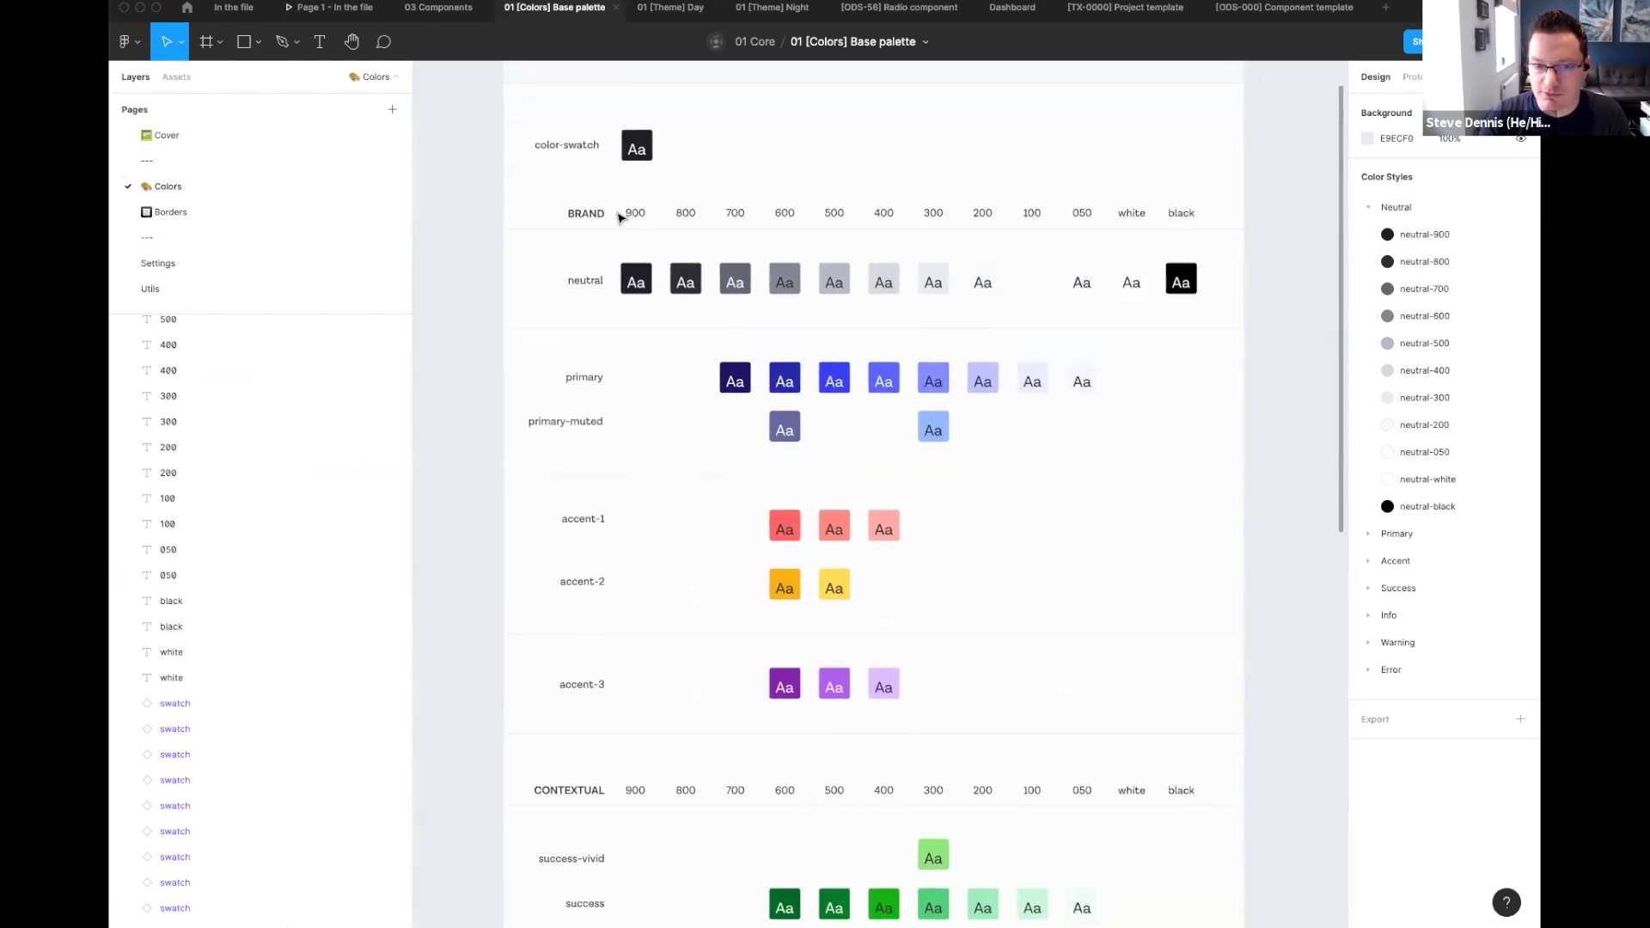
pyautogui.scroll(-1, 1117, 413)
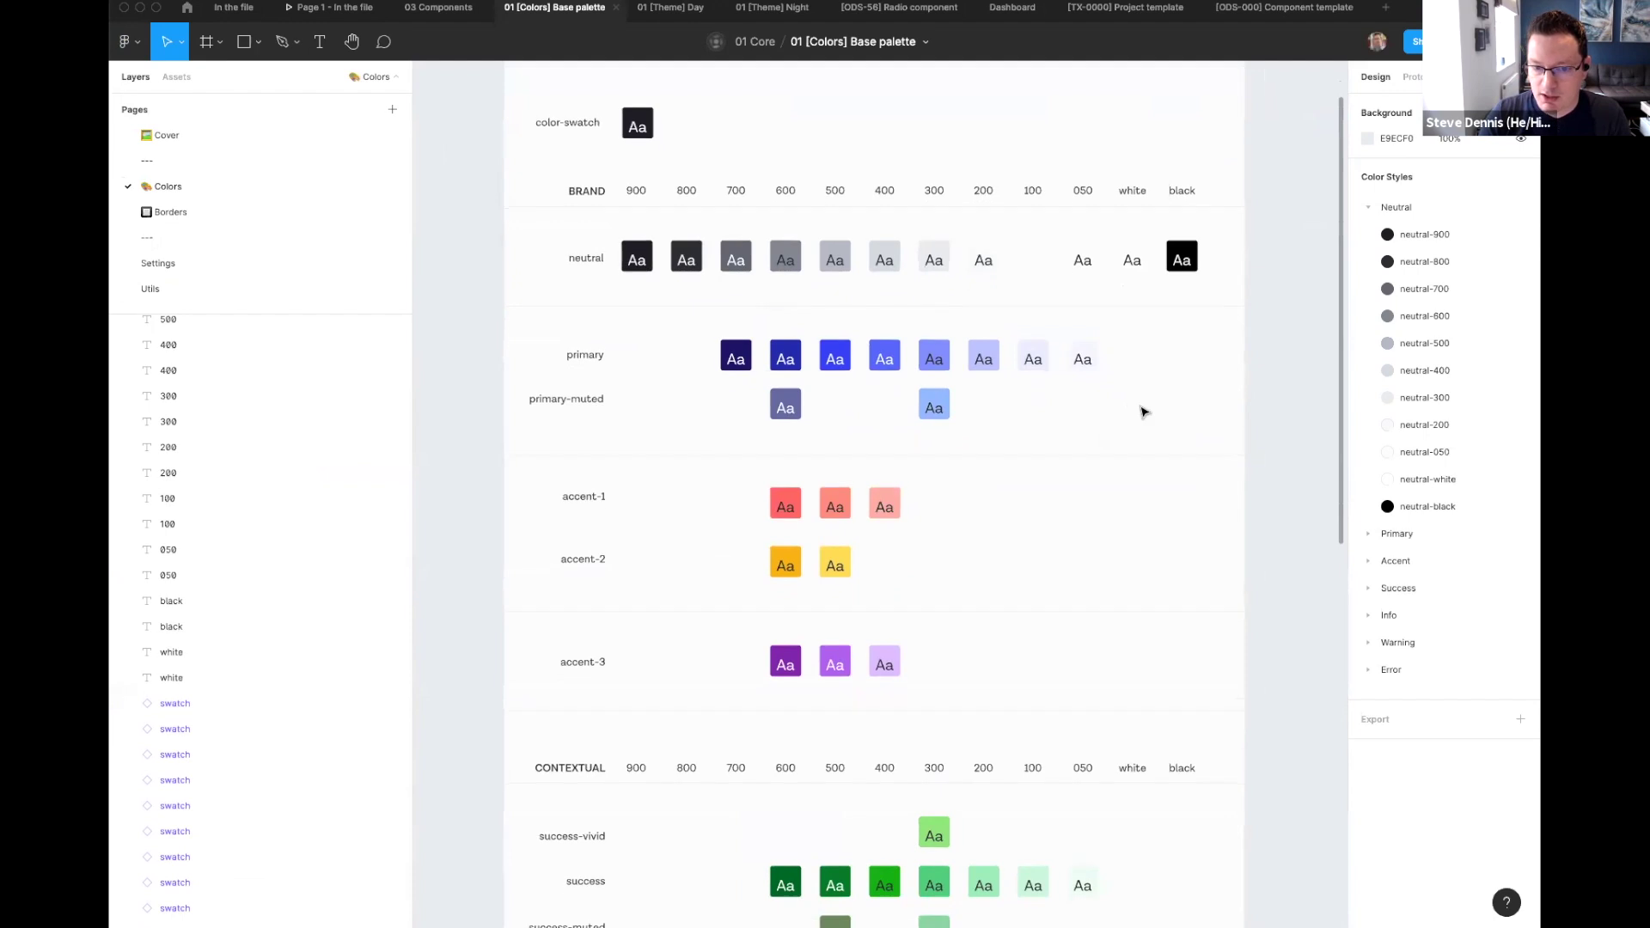
pyautogui.moveTo(1259, 387); pyautogui.dragTo(1246, 456)
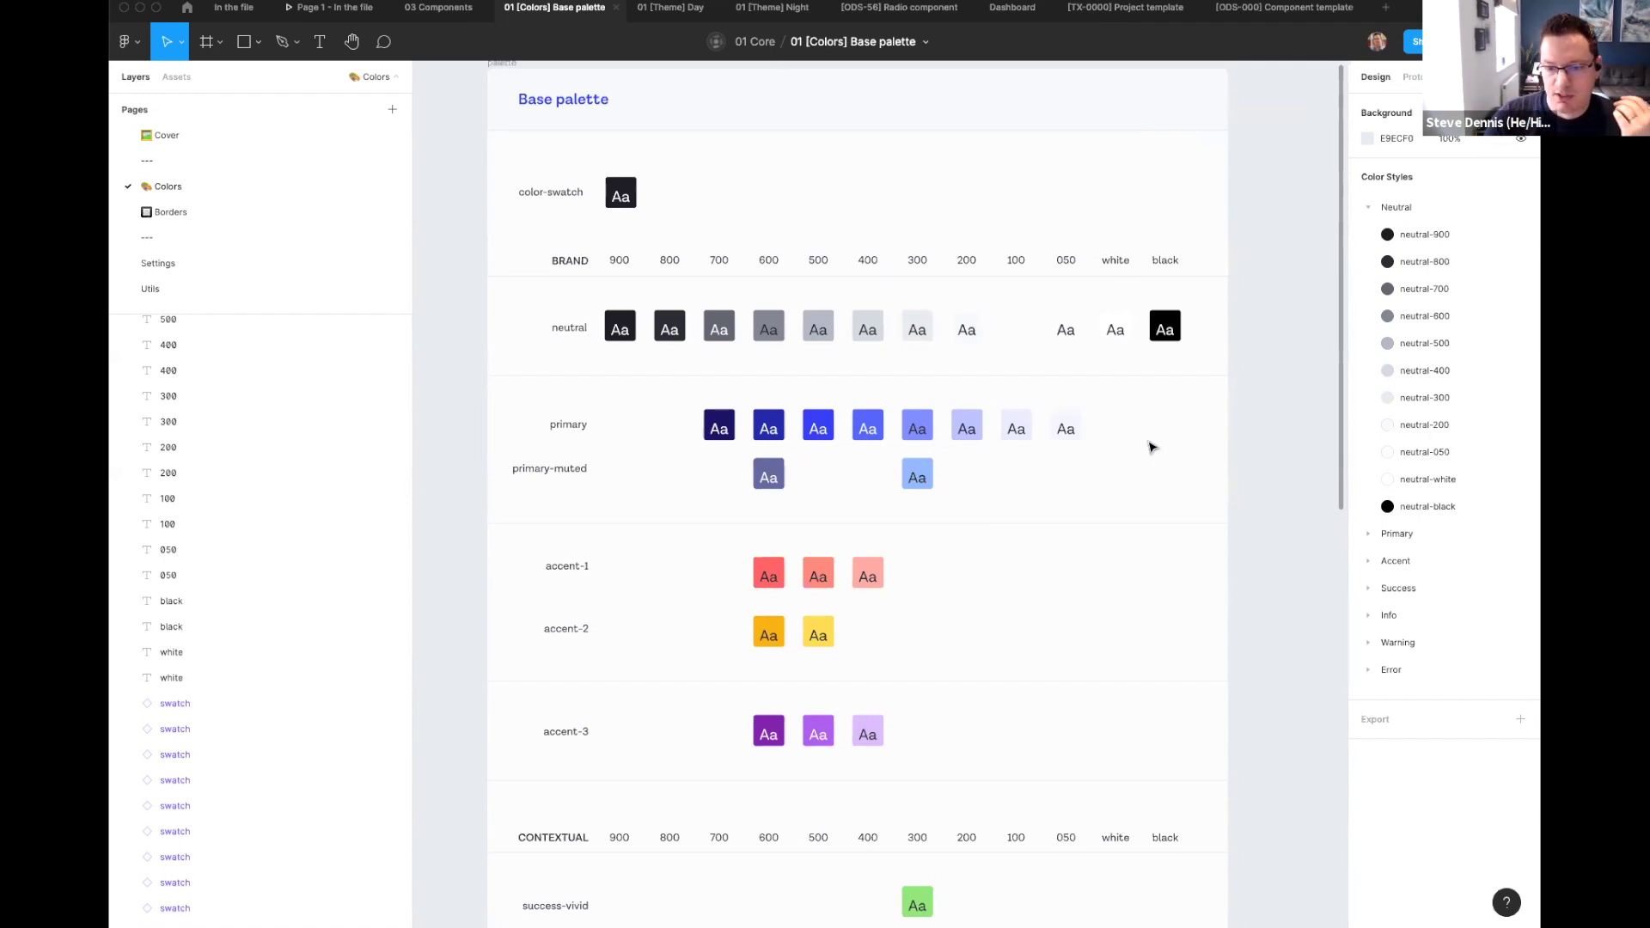
pyautogui.scroll(-5, 1152, 445)
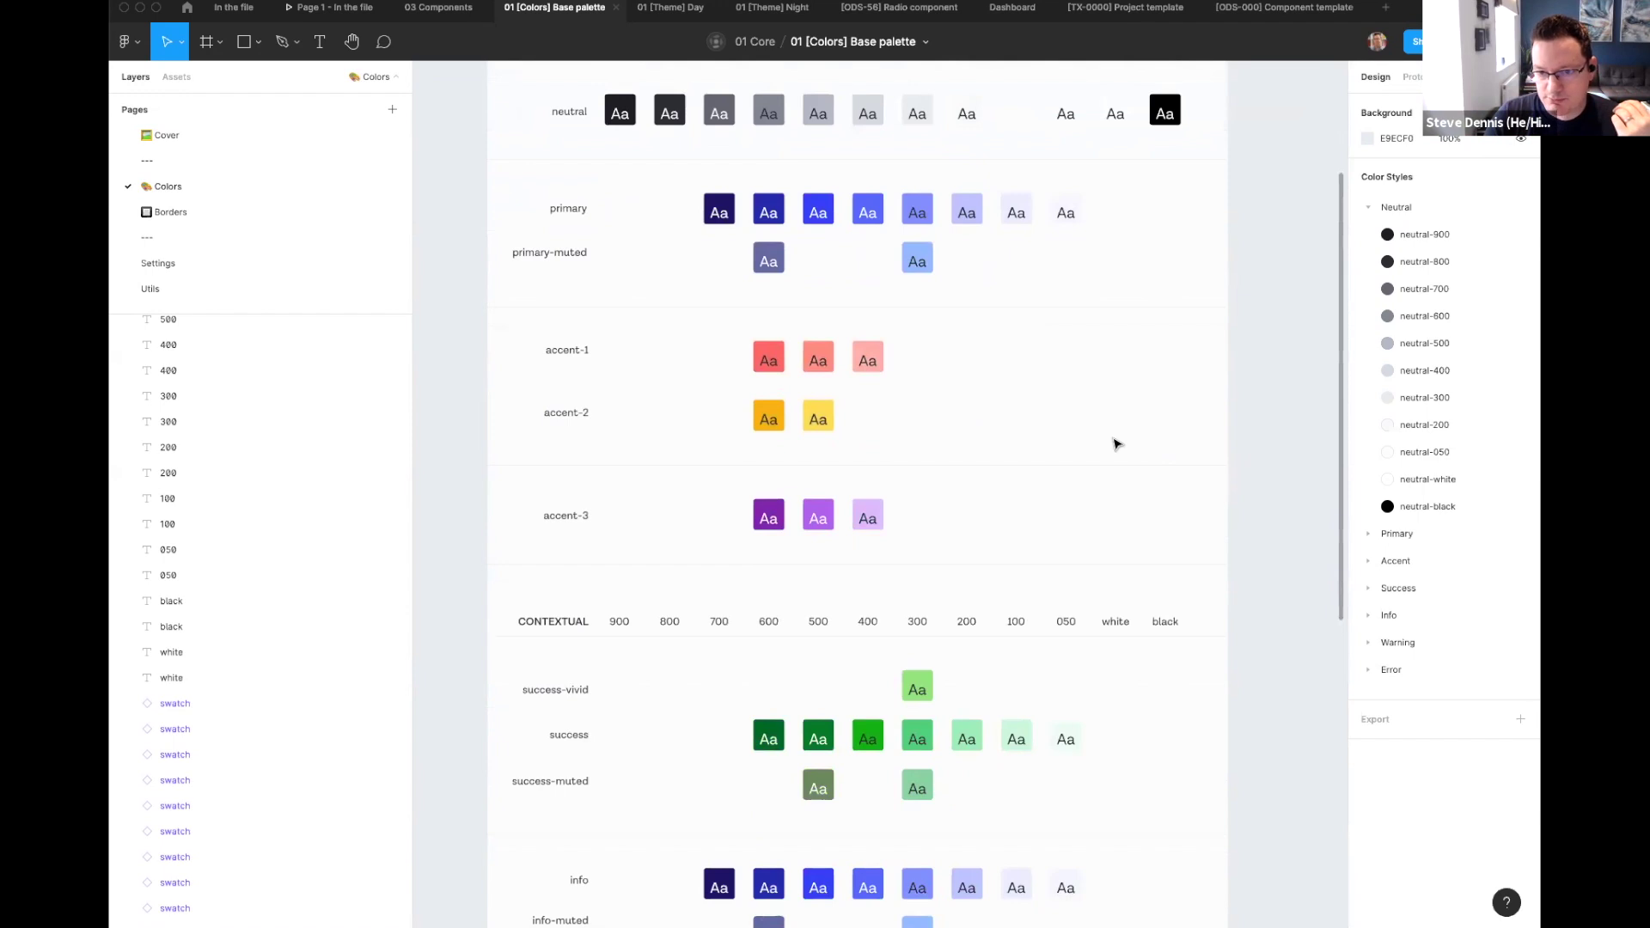
pyautogui.scroll(-2, 1116, 444)
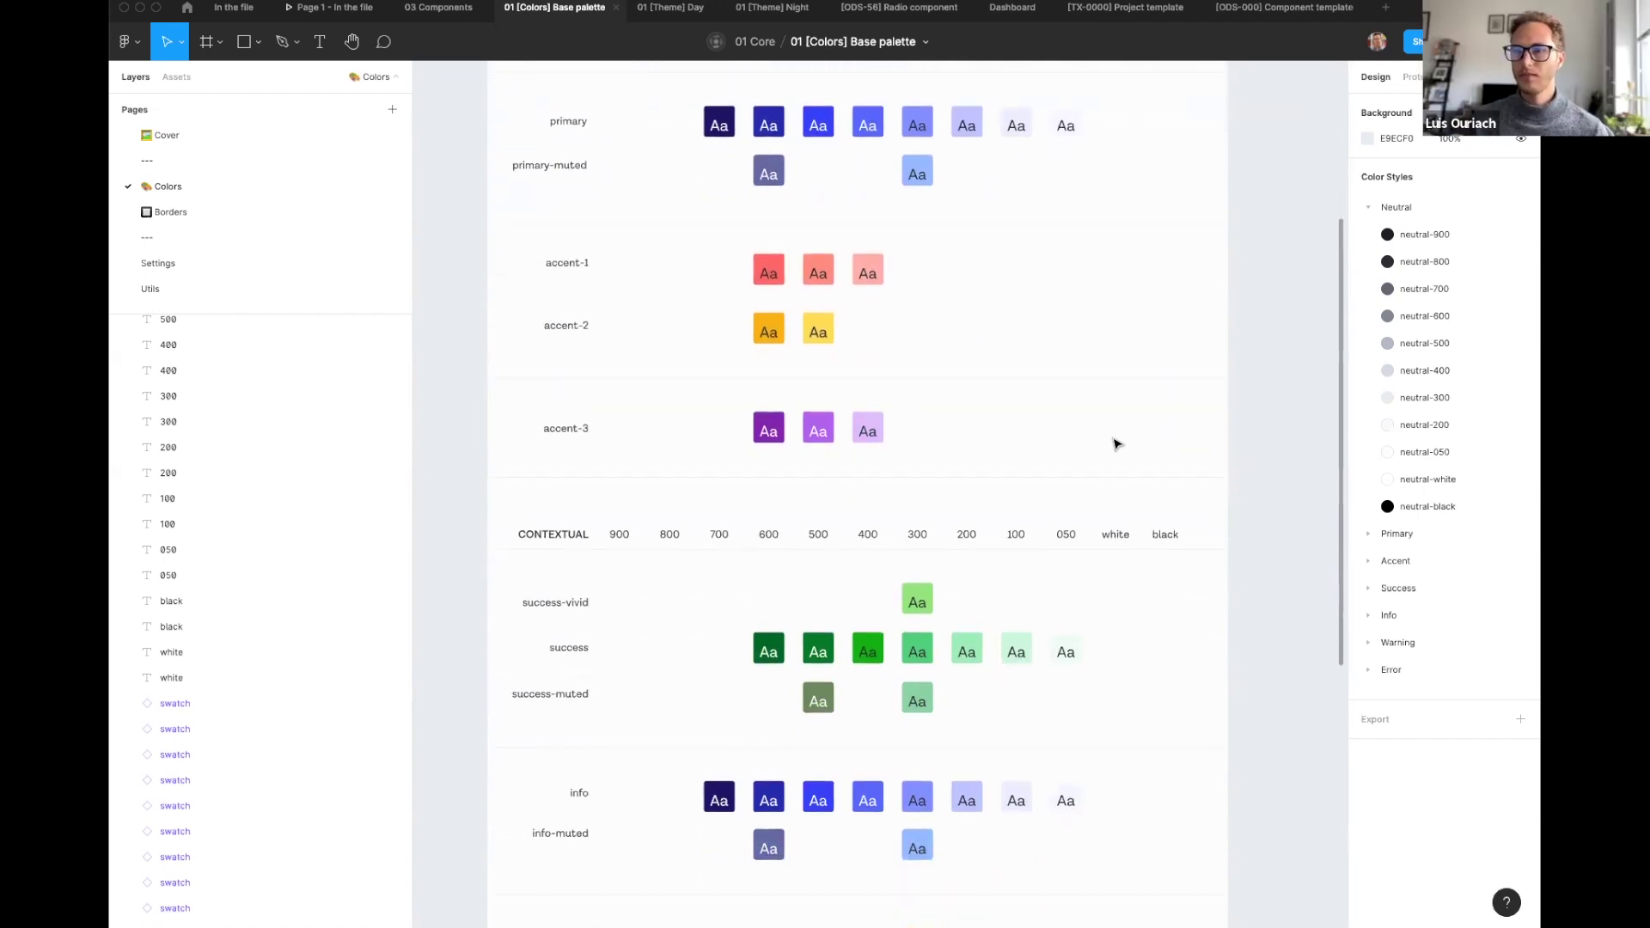
# Step: Inspect the success-vivid 300 swatch among the contextual success colors and clear the selection
pyautogui.moveTo(757, 702); pyautogui.dragTo(1019, 715)
pyautogui.click(968, 607)
pyautogui.click(917, 604)
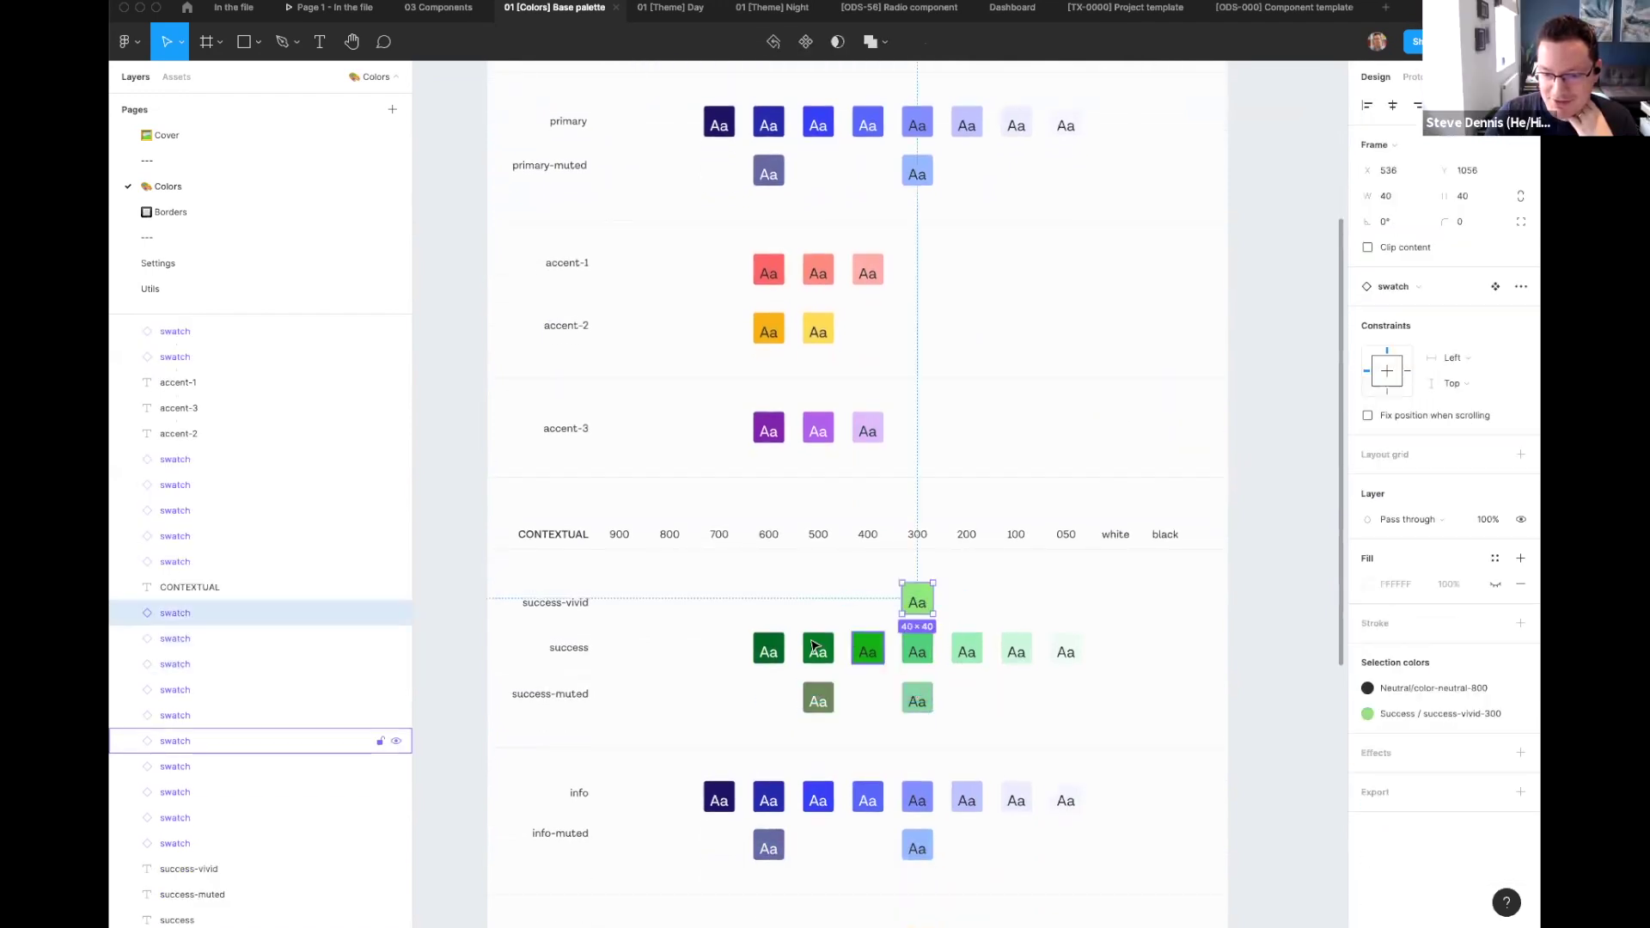
pyautogui.click(1057, 750)
pyautogui.click(1018, 698)
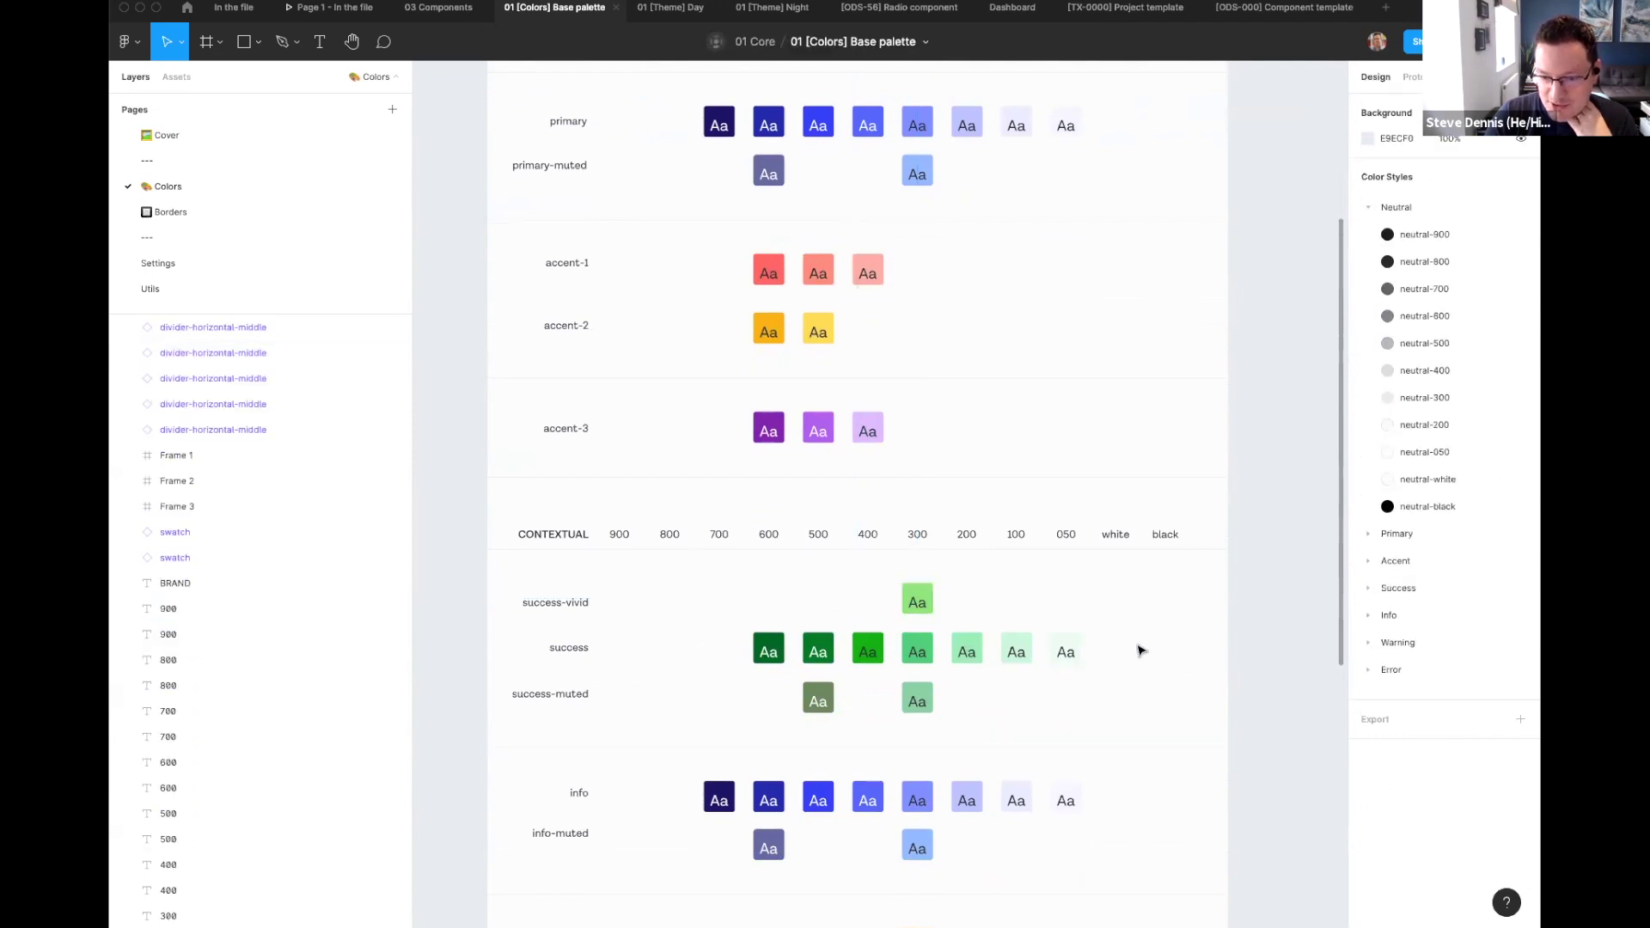
# Step: Examine the contextual info, warning and error color rows and return to the brand color rows
pyautogui.scroll(-1, 1140, 650)
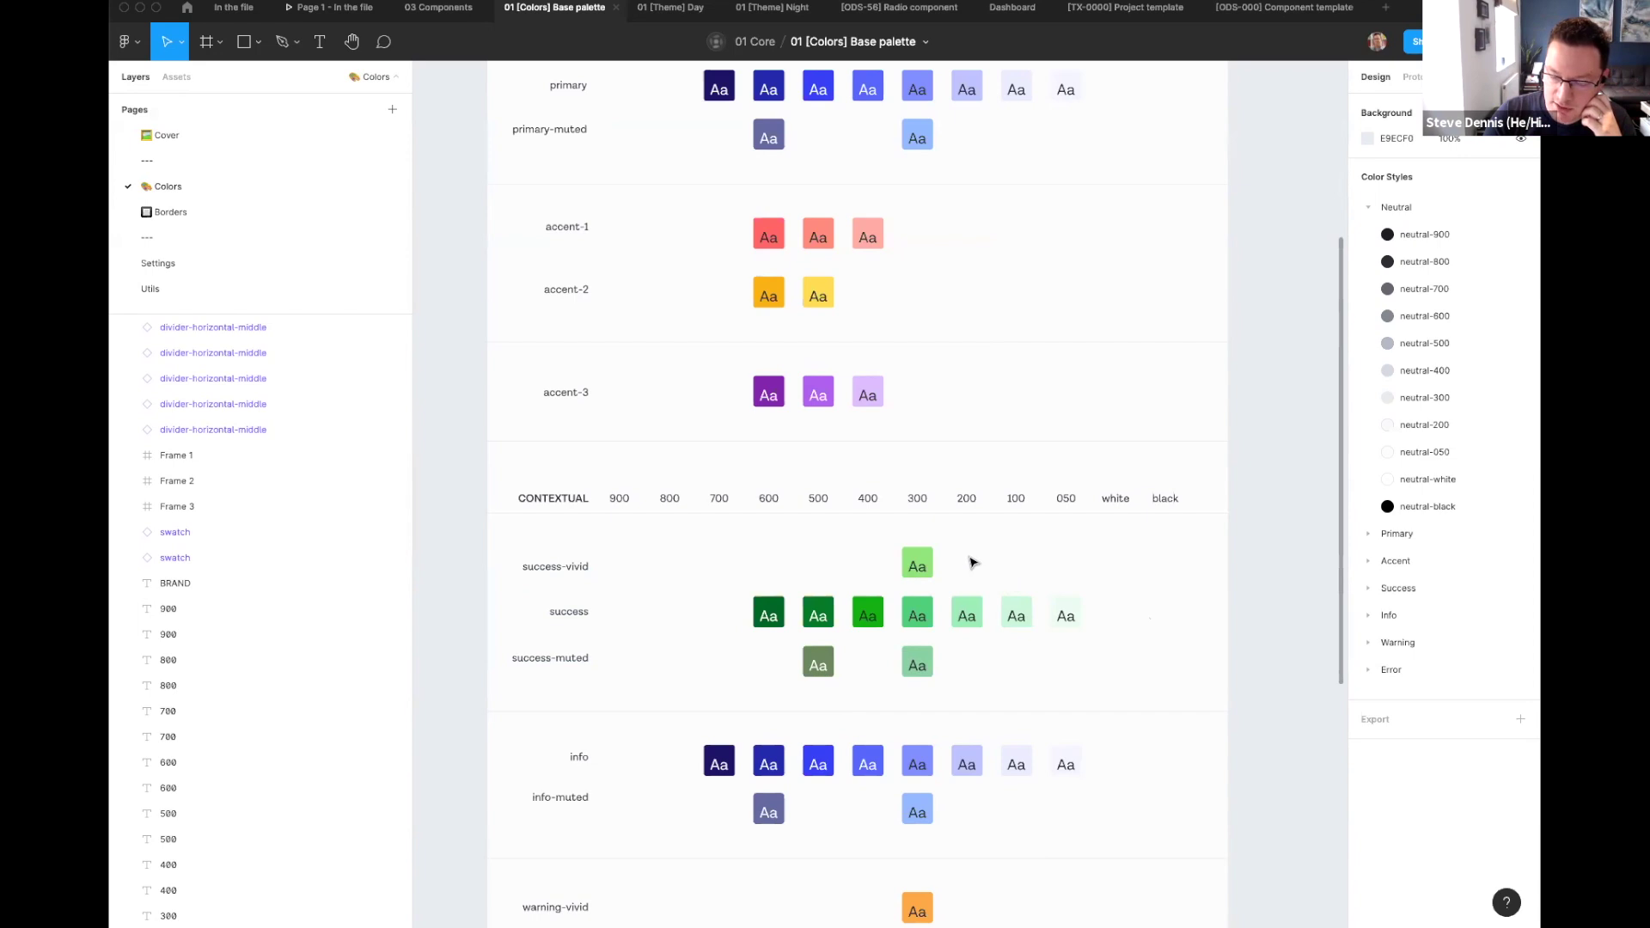
pyautogui.scroll(-5, 973, 560)
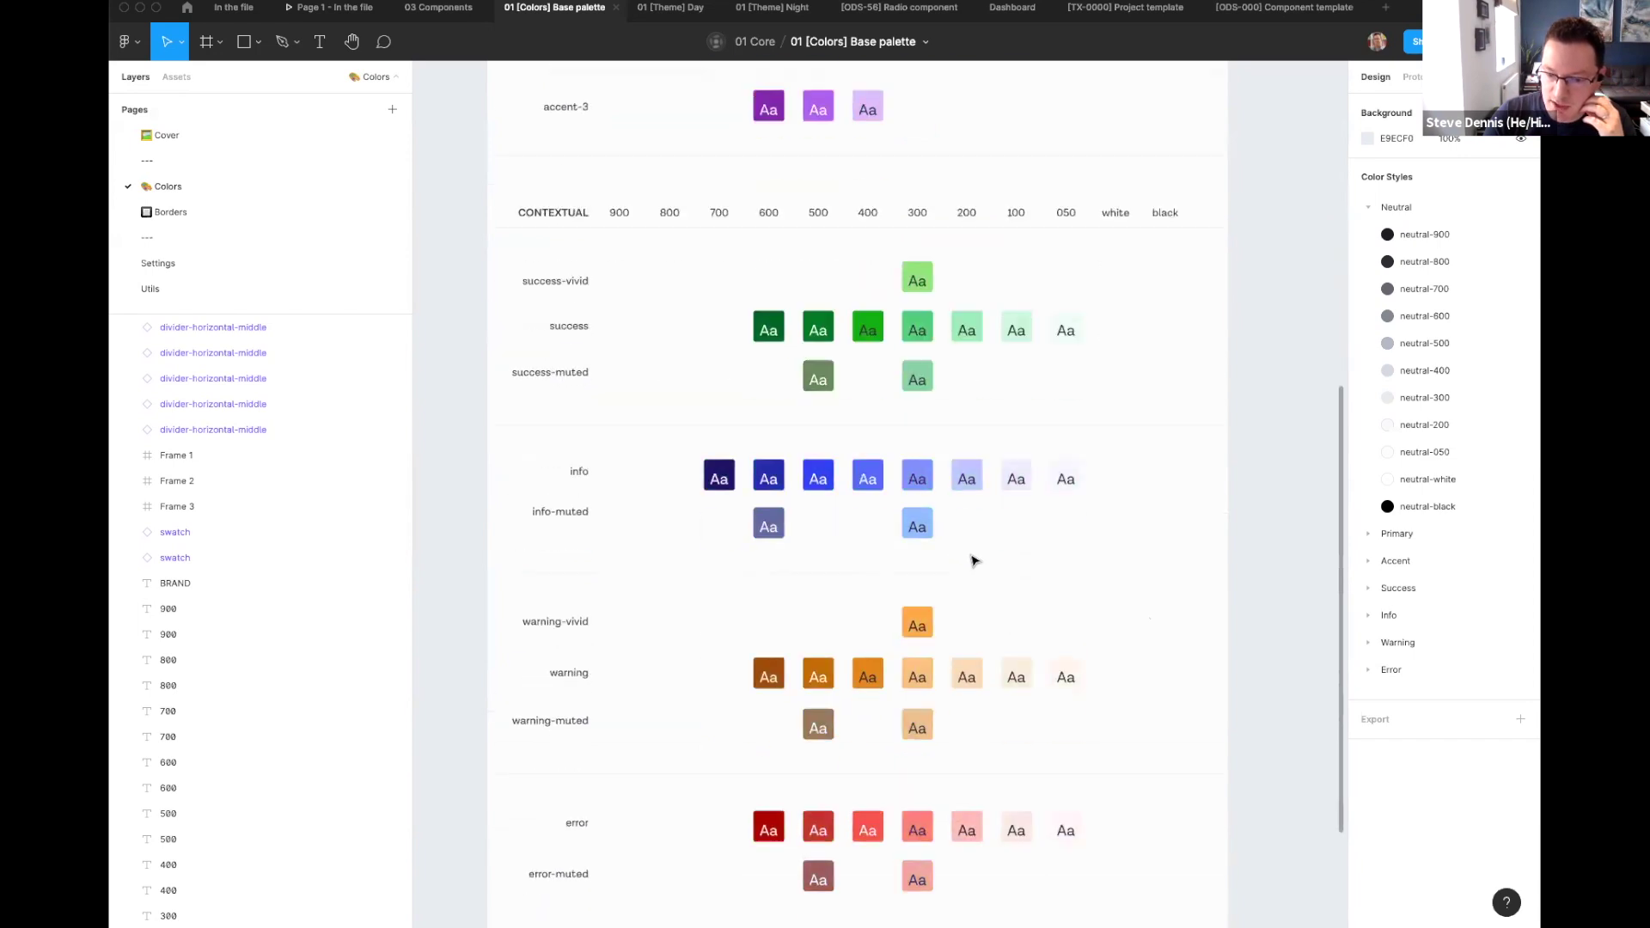
pyautogui.scroll(-2, 997, 533)
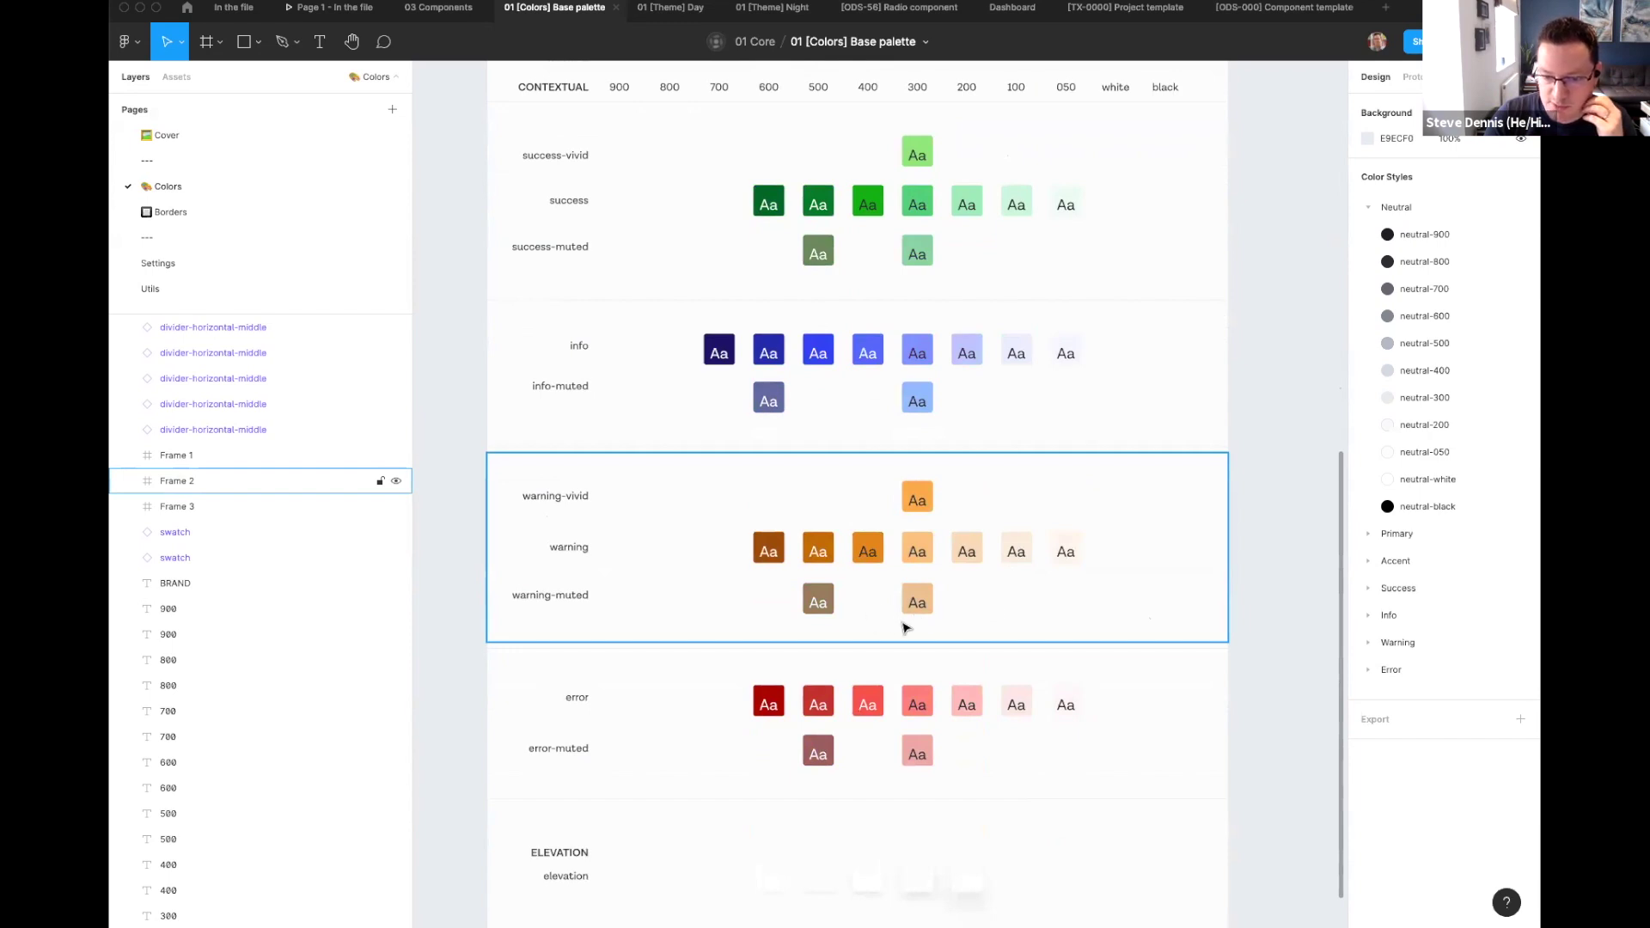
pyautogui.scroll(3, 883, 620)
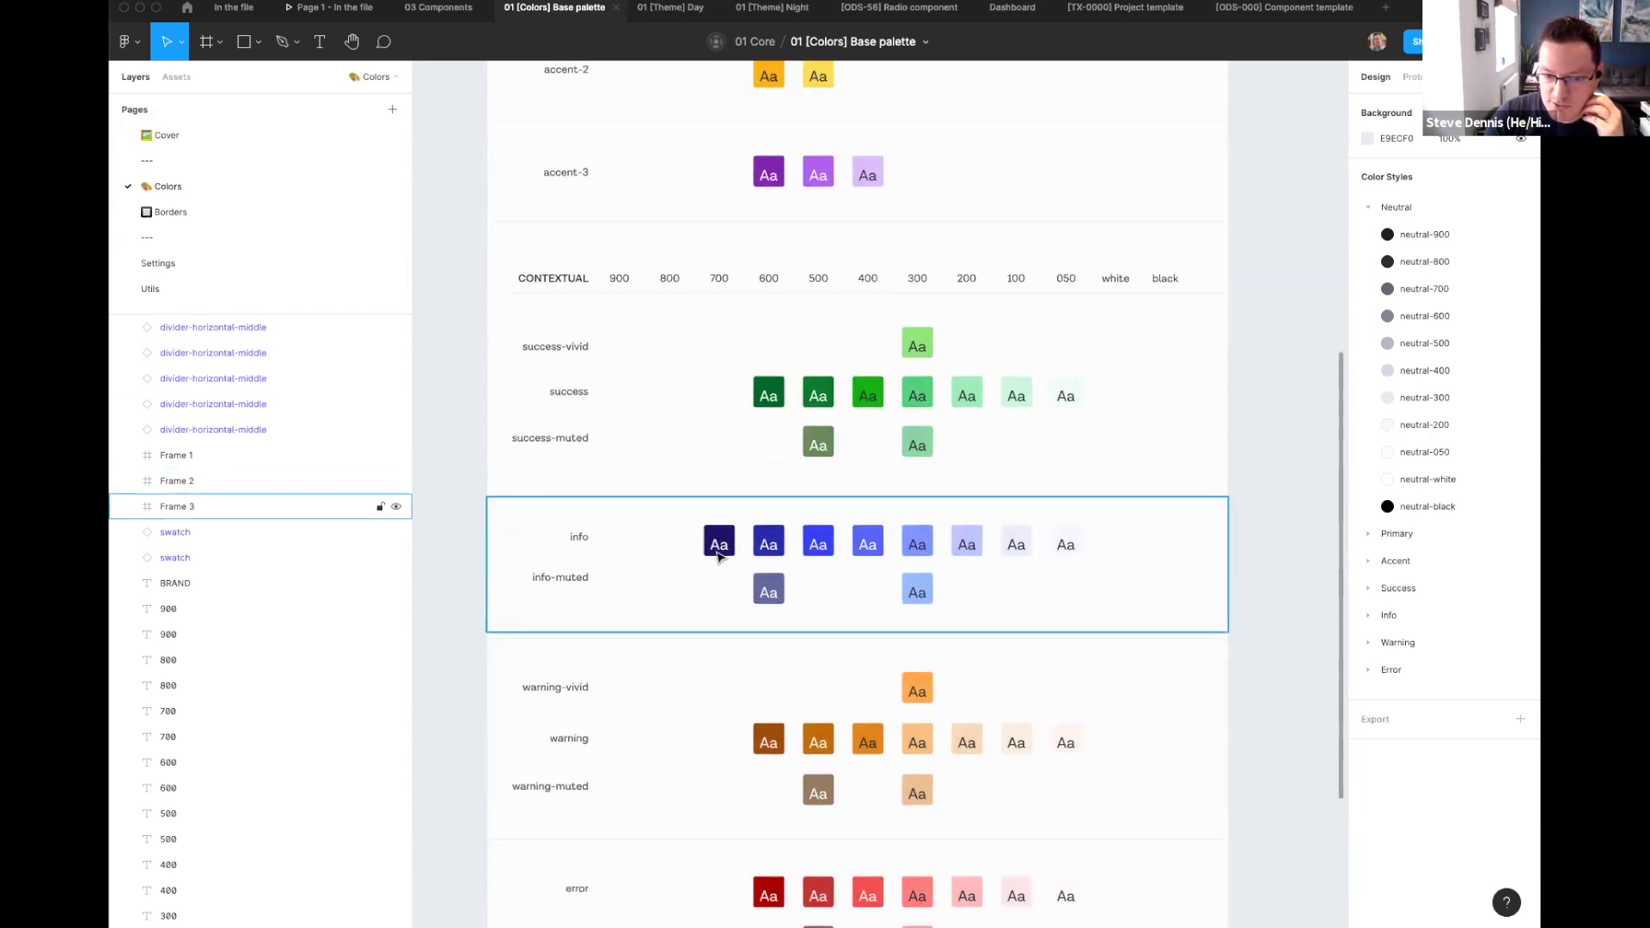
pyautogui.scroll(7, 1253, 608)
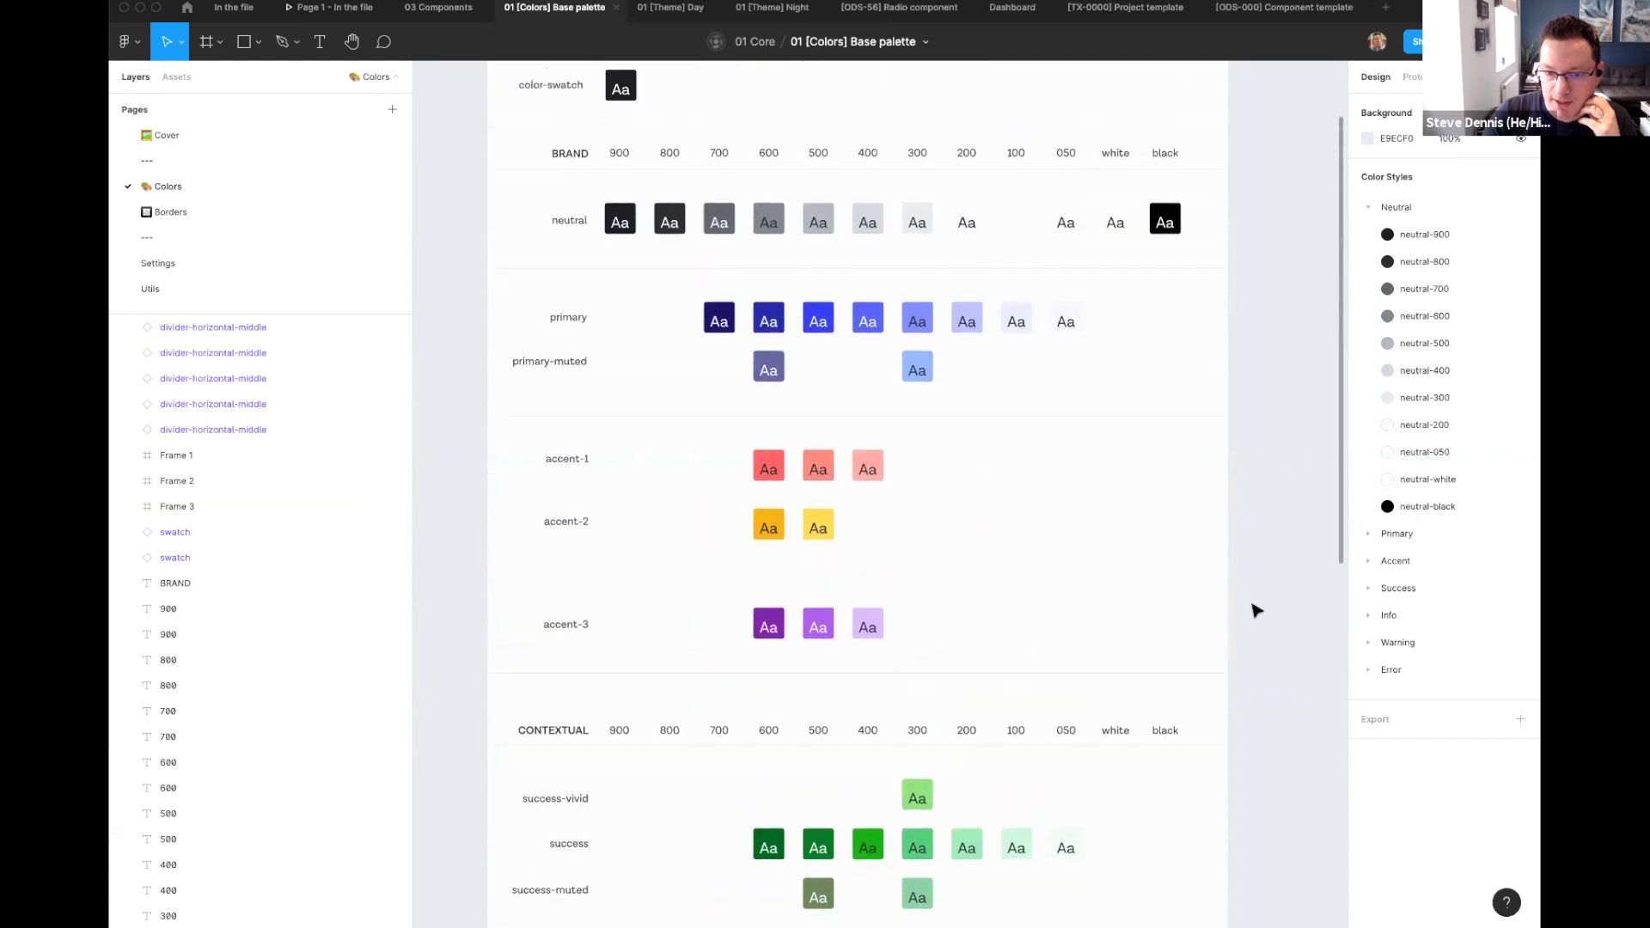
pyautogui.scroll(1, 1255, 609)
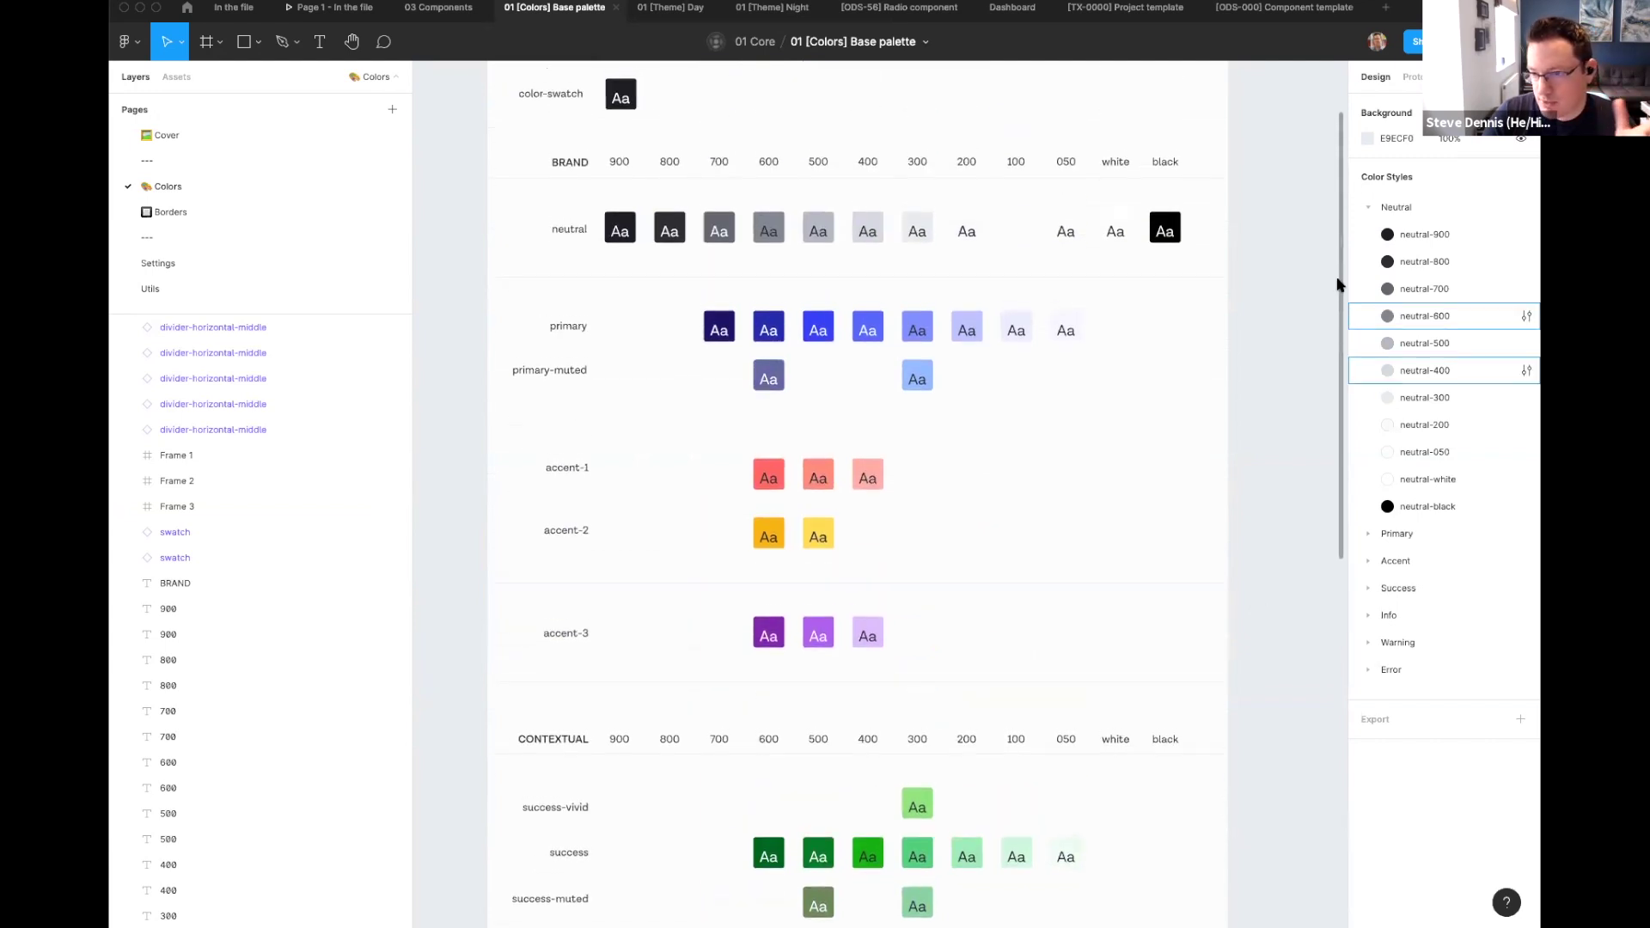
# Step: Draw a rectangle about 73 × 75 beside the base palette and browse the color styles available for its fill
pyautogui.press('r')
pyautogui.moveTo(1245, 301); pyautogui.dragTo(1302, 360)
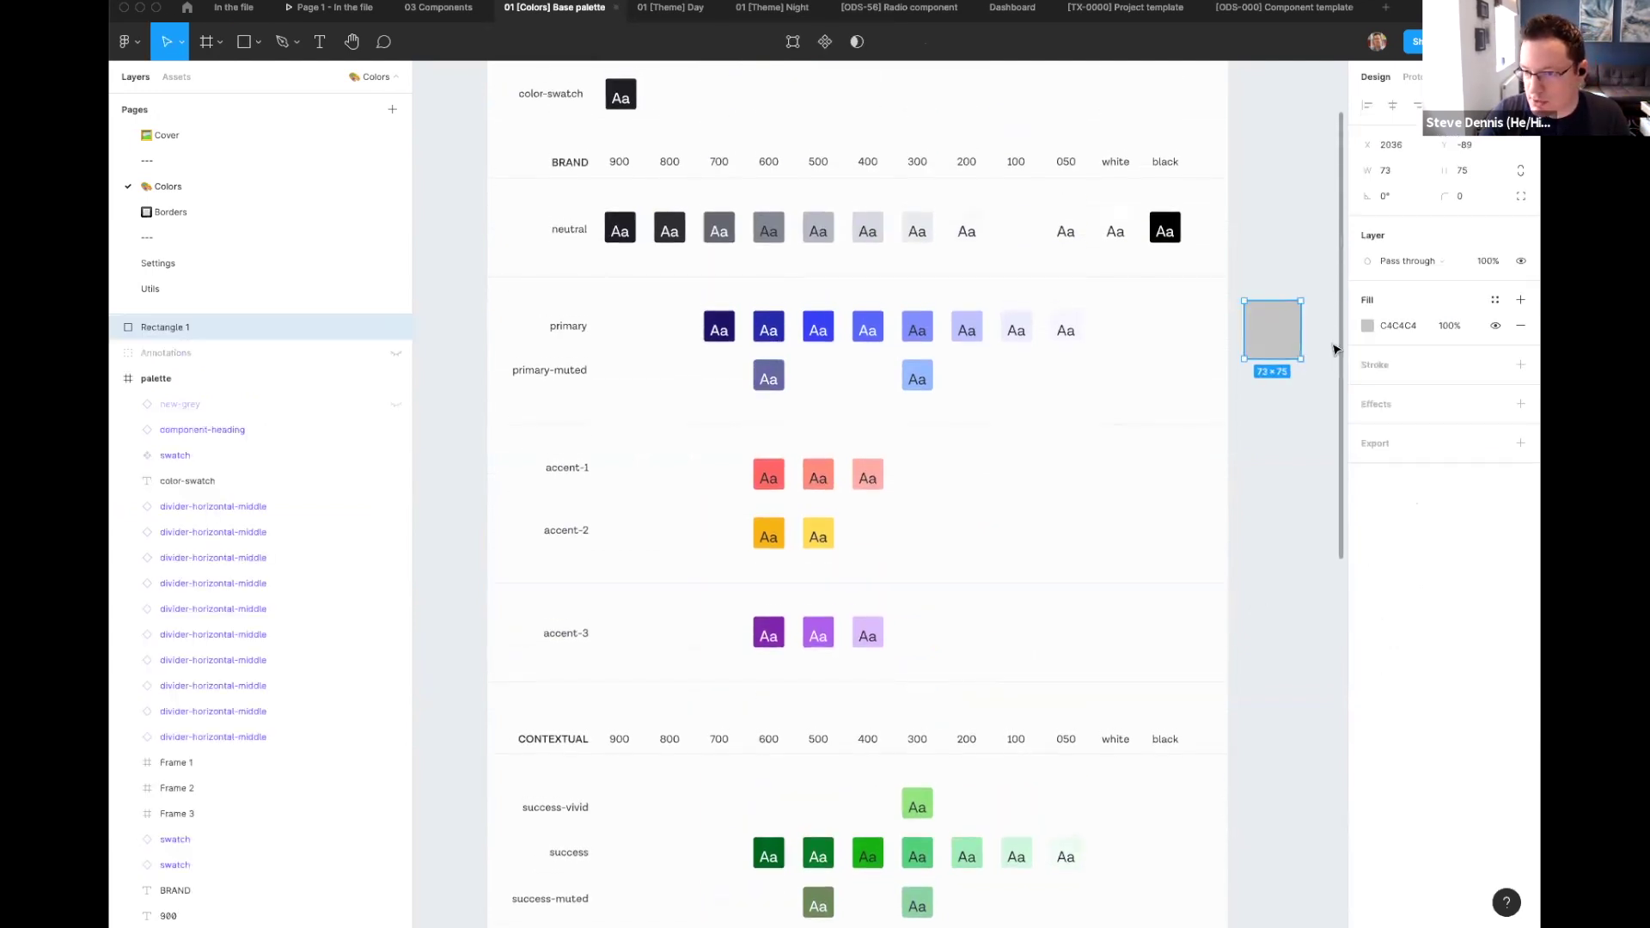
pyautogui.click(1496, 299)
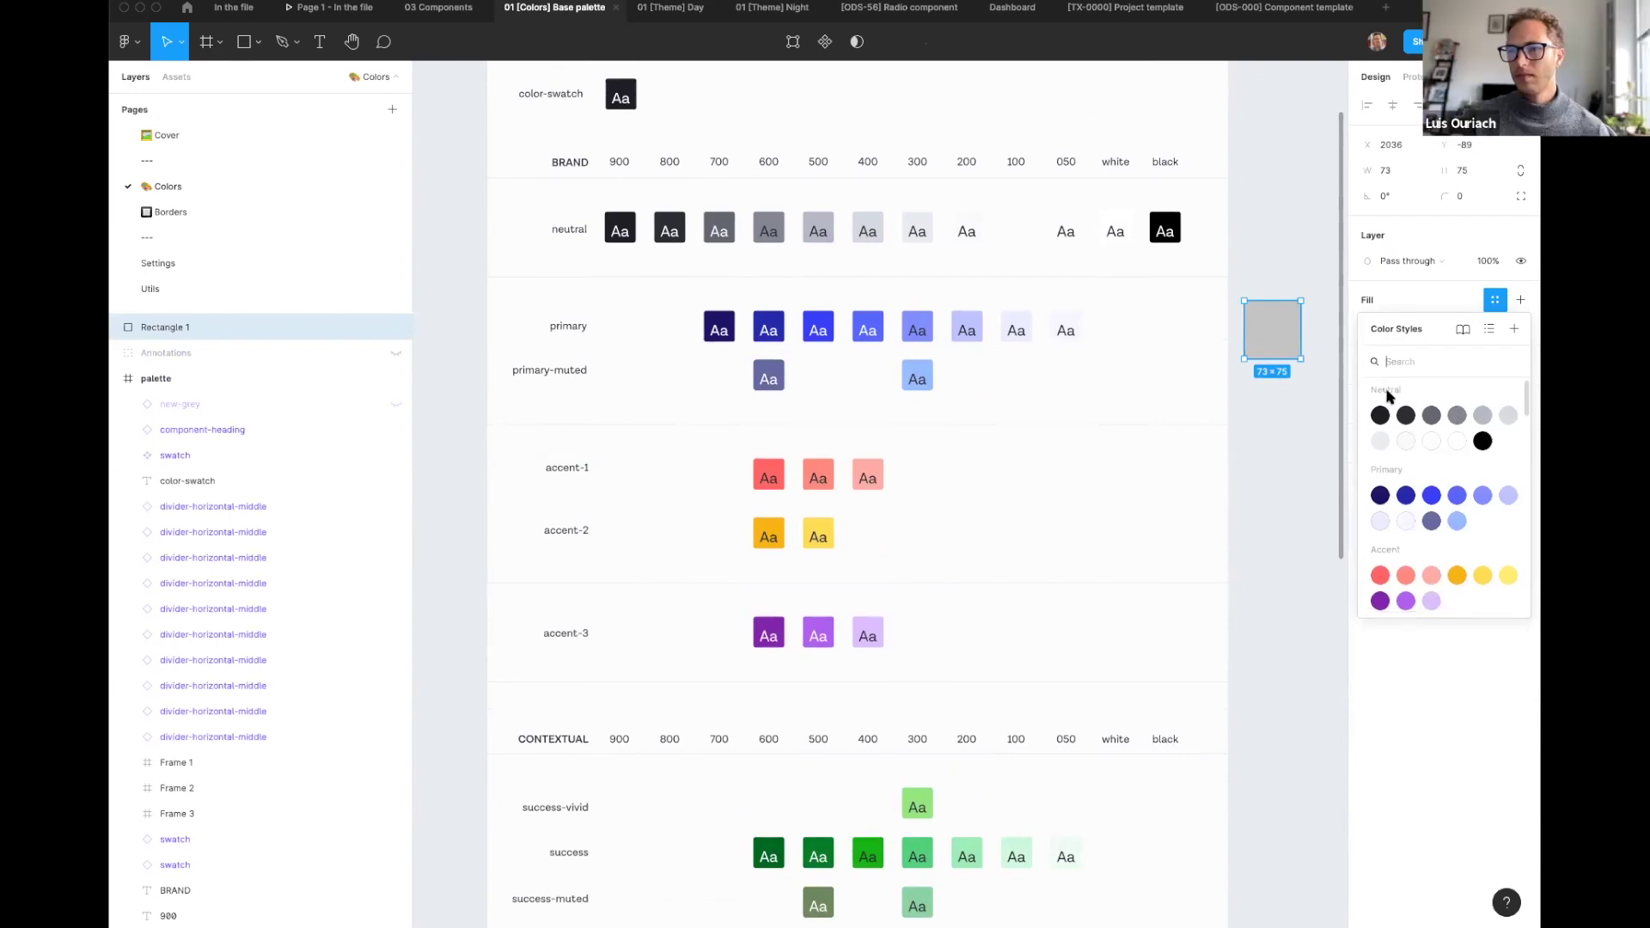
pyautogui.scroll(-3, 1472, 444)
pyautogui.scroll(-7, 1471, 444)
pyautogui.scroll(10, 1472, 515)
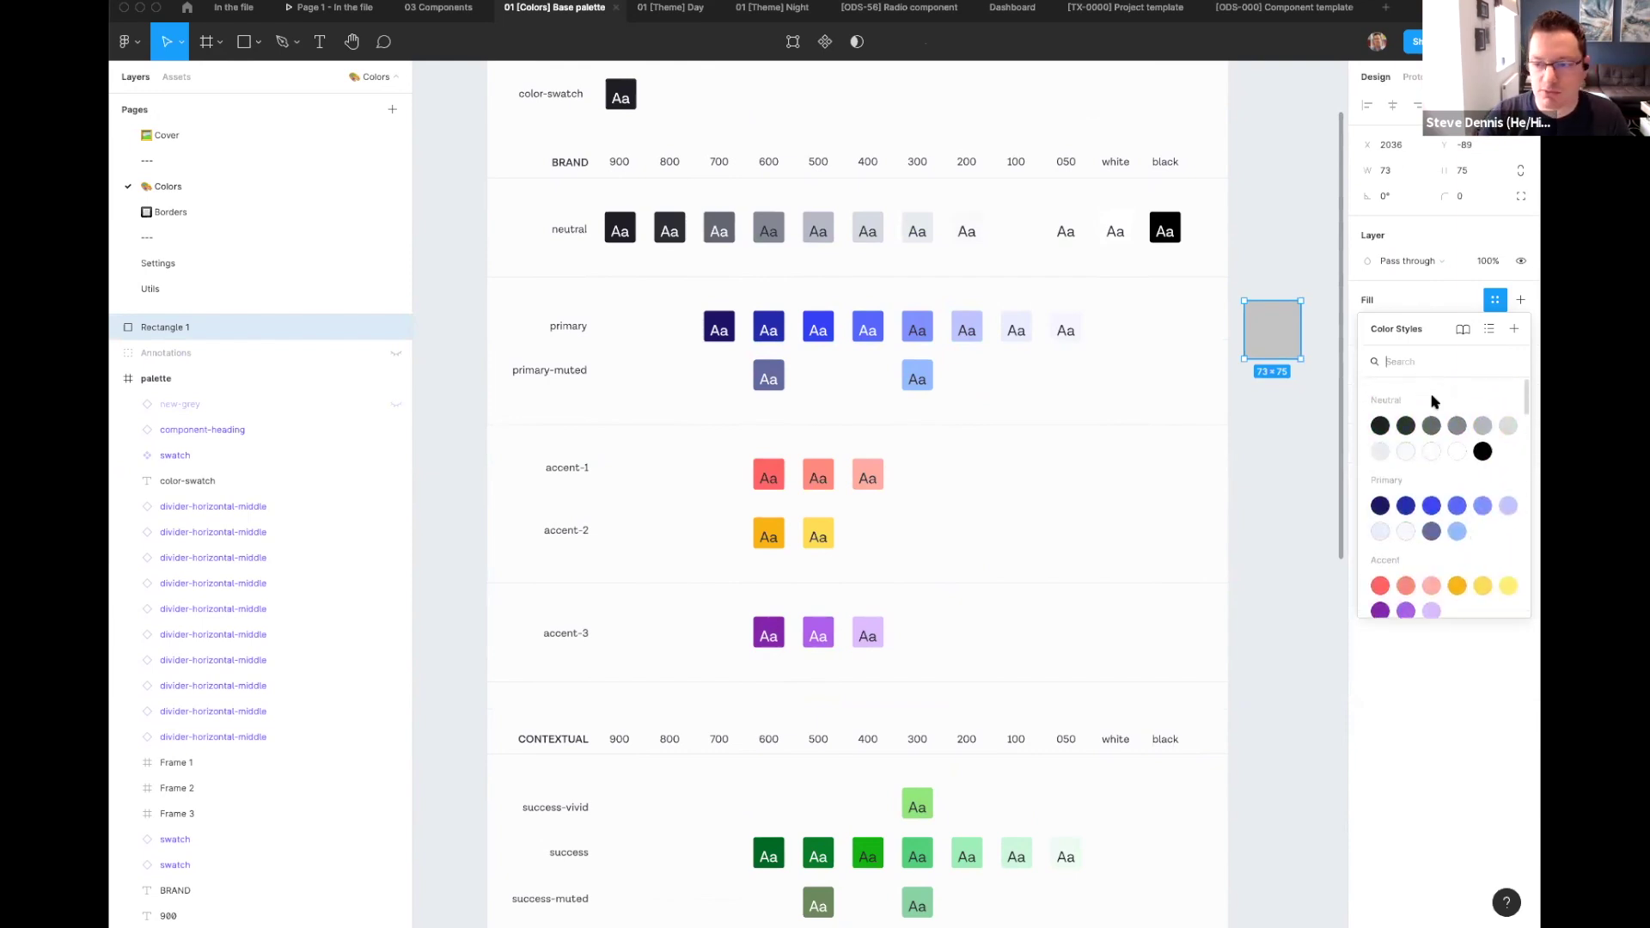
# Step: Close the color style list and delete the temporary rectangle beside the palette
pyautogui.click(1280, 324)
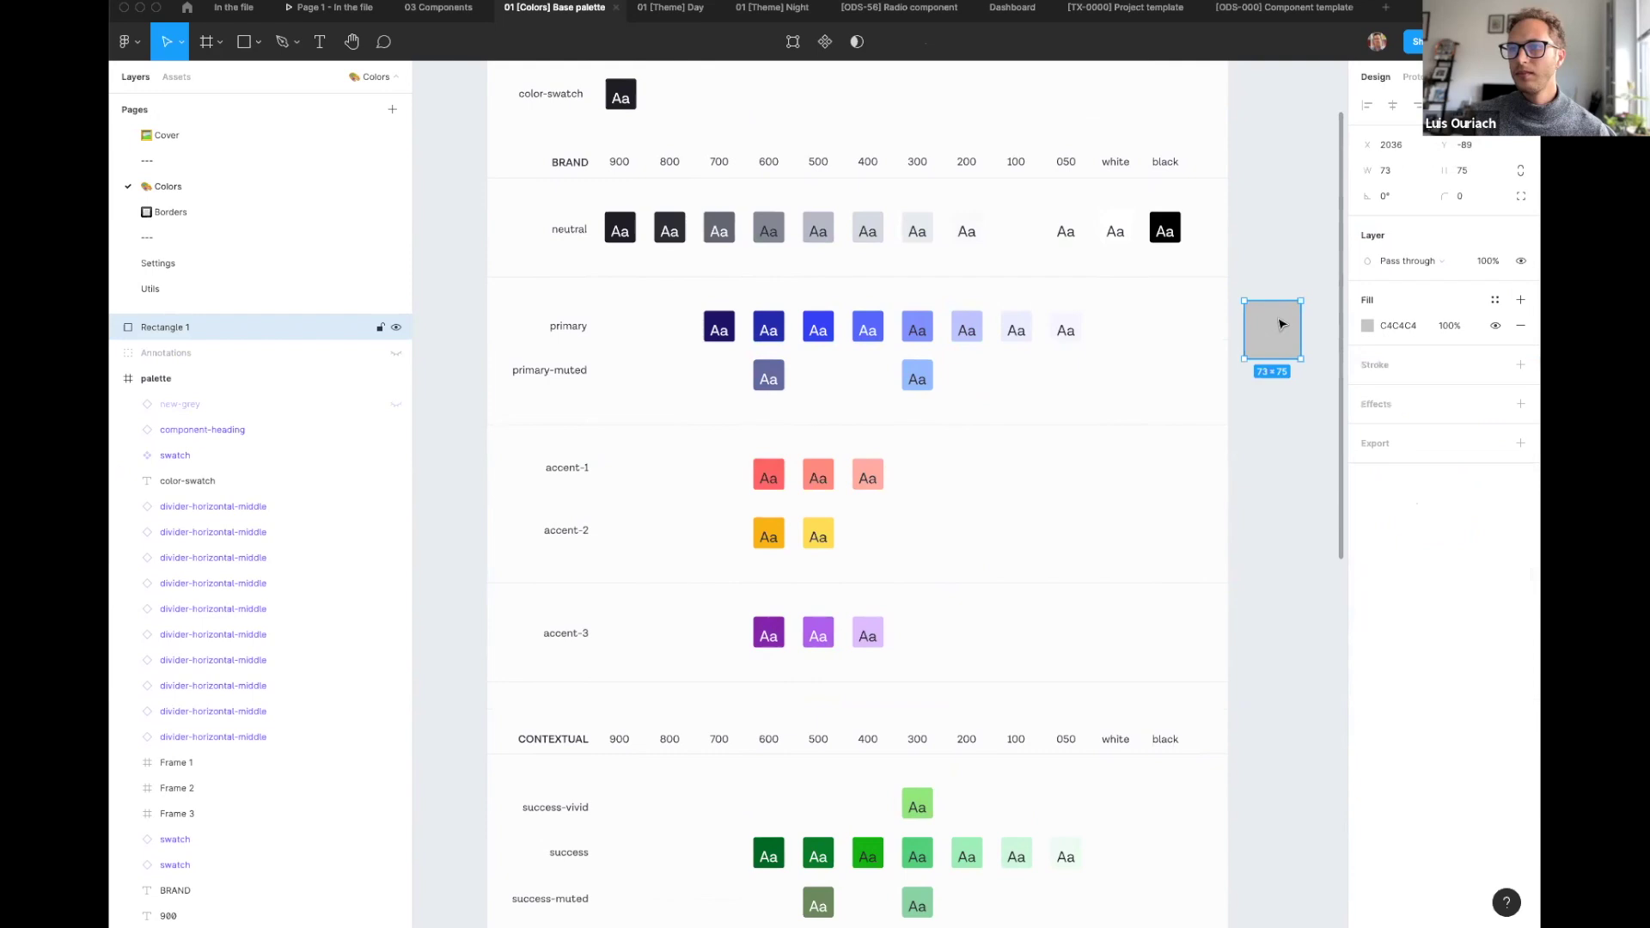
pyautogui.press('BackSpace')
pyautogui.moveTo(1285, 263); pyautogui.dragTo(1190, 339)
# Step: Compare the 01 [Theme] Day and 01 [Theme] Night color files, ending in the Day theme
pyautogui.click(665, 15)
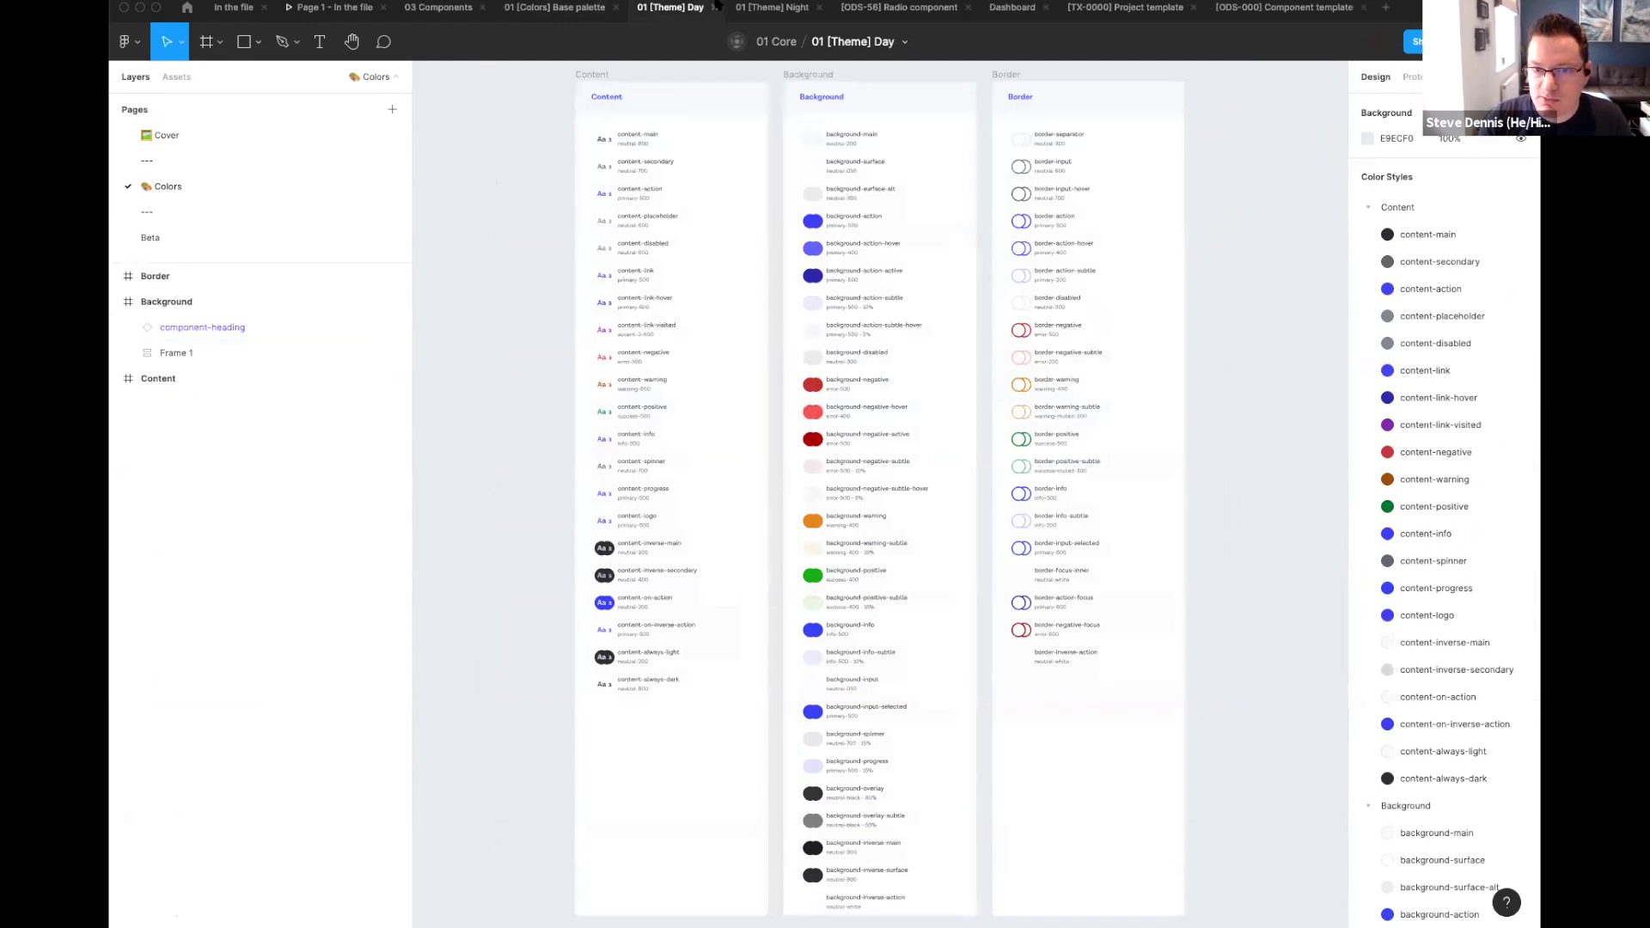
pyautogui.click(768, 7)
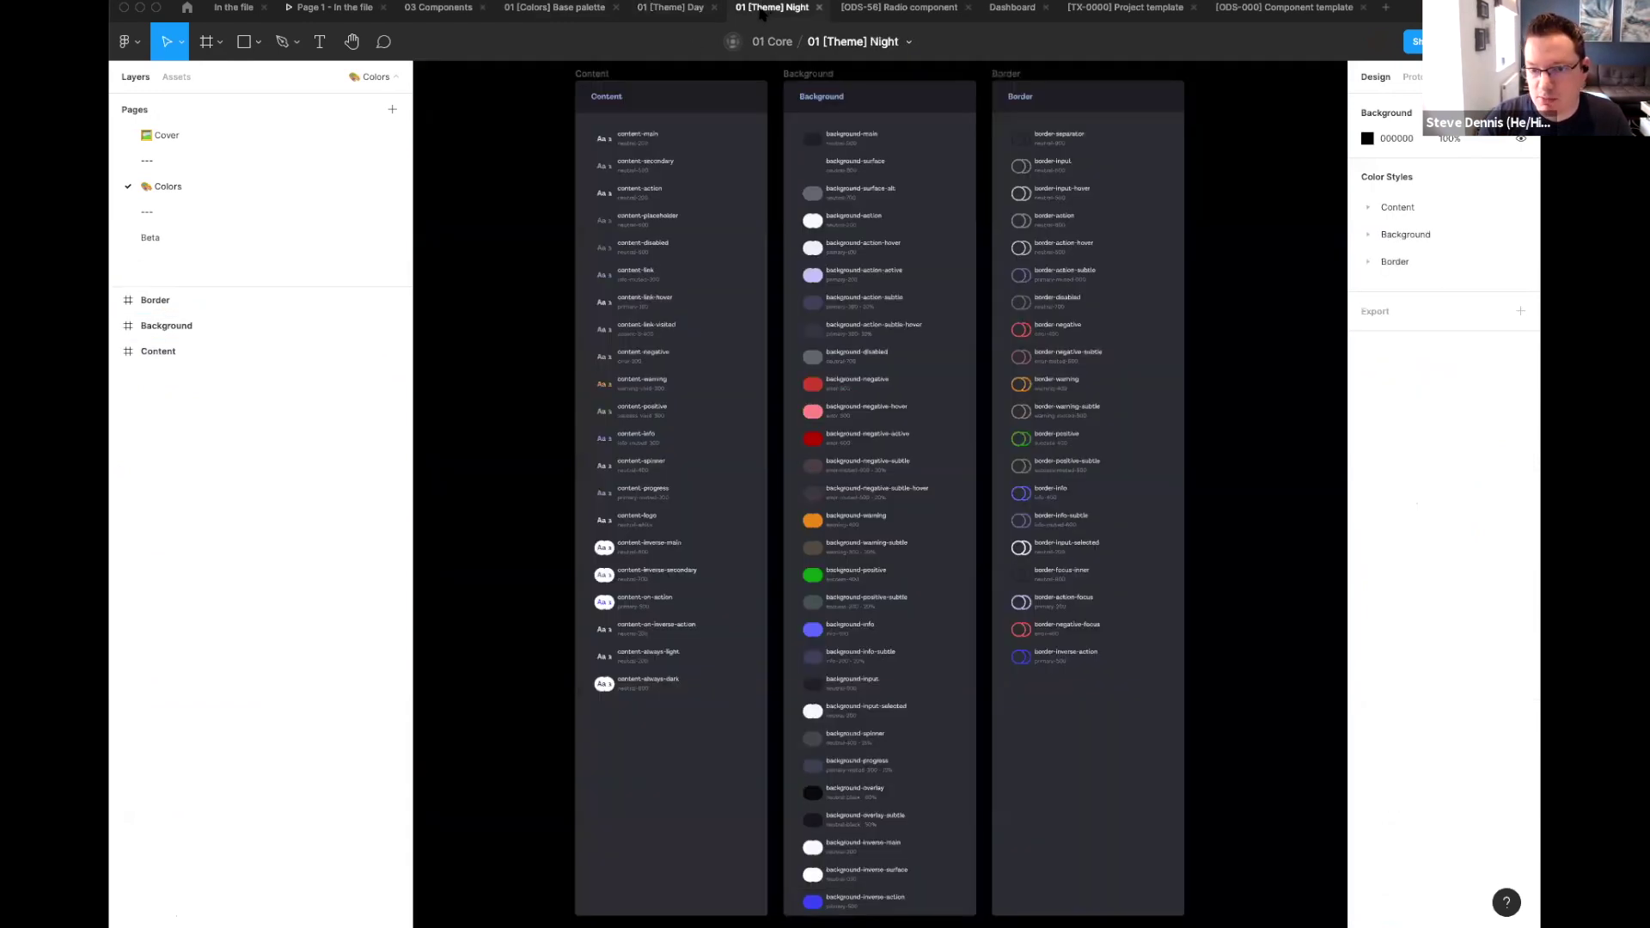
pyautogui.click(664, 14)
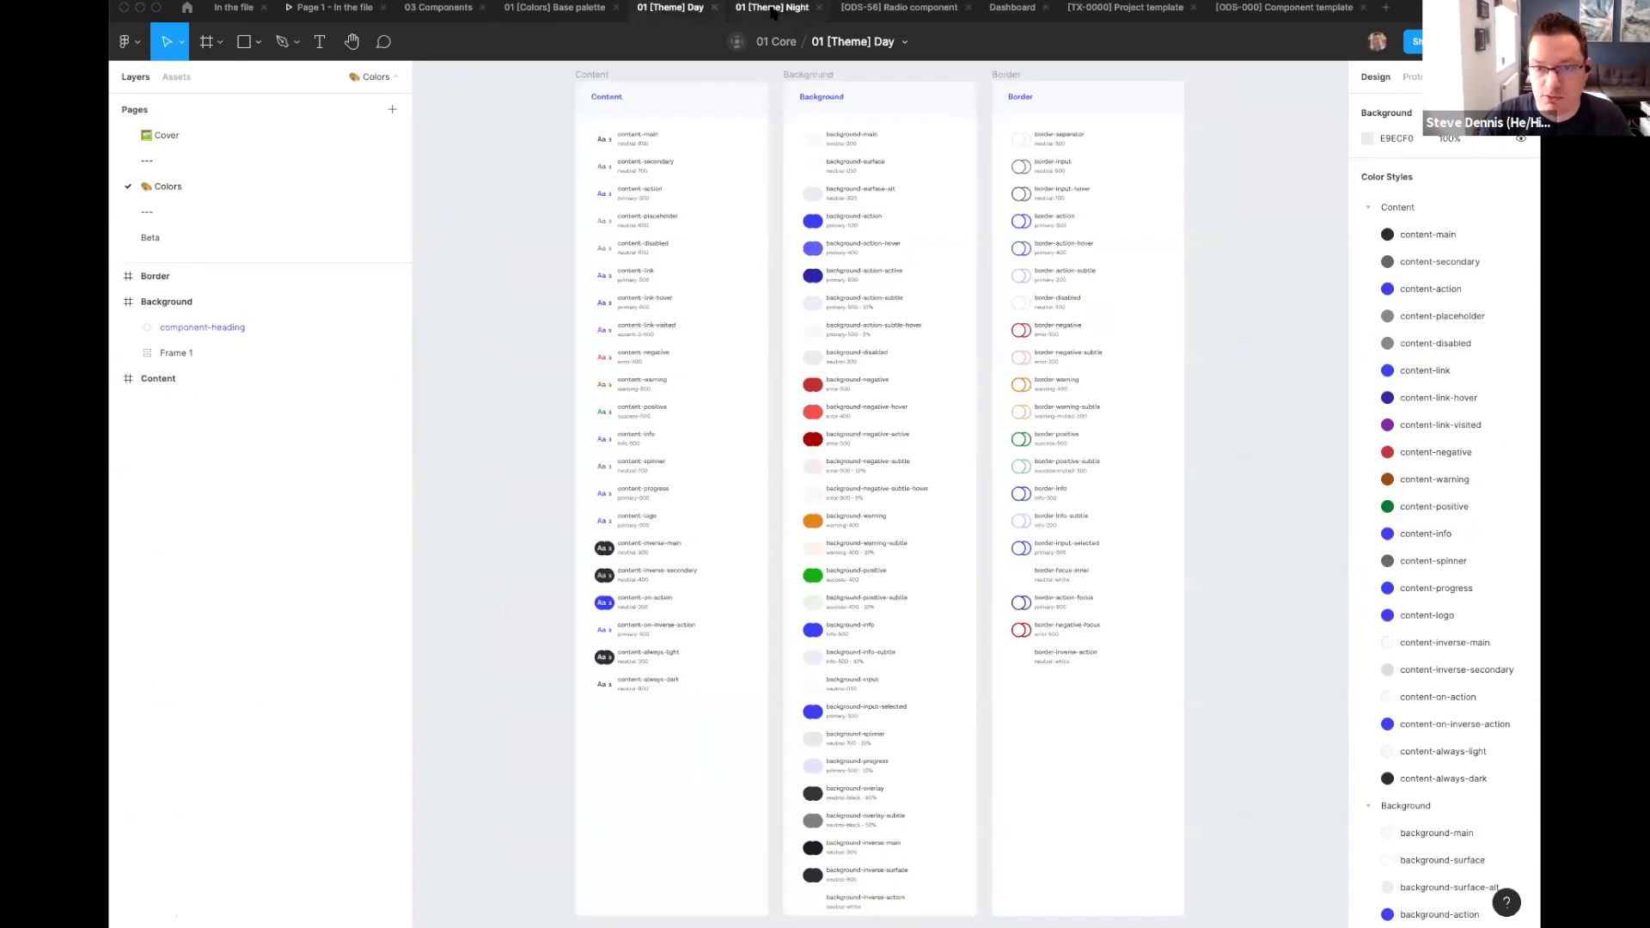
# Step: Examine the Content, Background and Border color groups of the Day theme, returning to the Content group
pyautogui.click(740, 146)
pyautogui.moveTo(831, 151); pyautogui.dragTo(823, 249)
pyautogui.moveTo(707, 101); pyautogui.dragTo(734, 92)
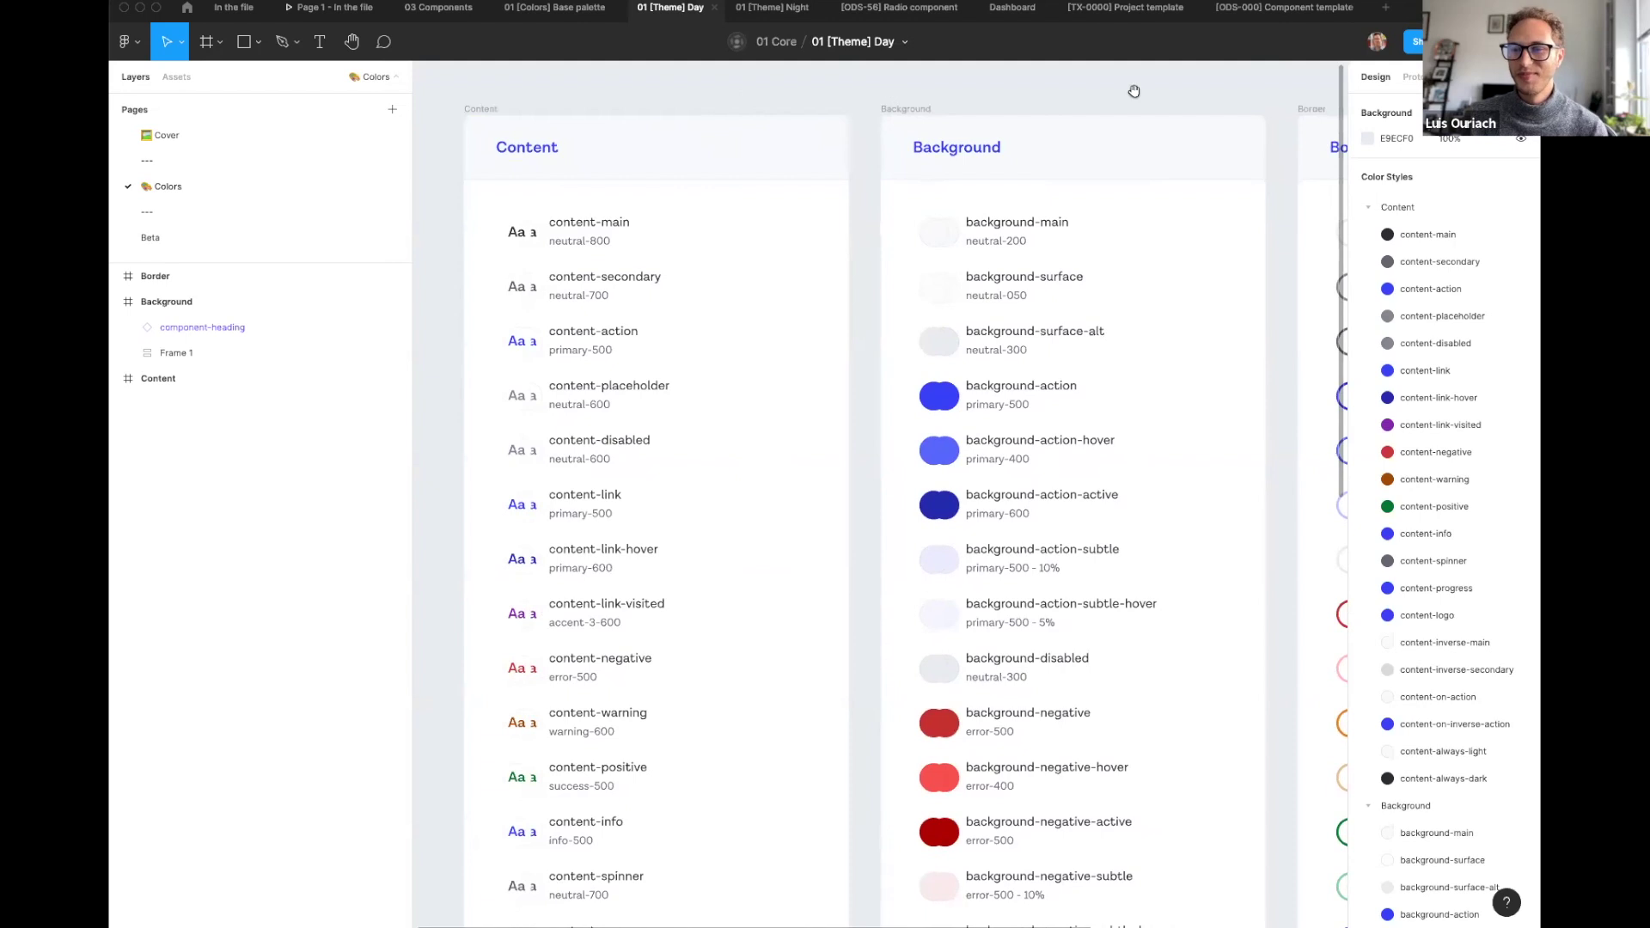
pyautogui.moveTo(1135, 92); pyautogui.dragTo(1129, 91)
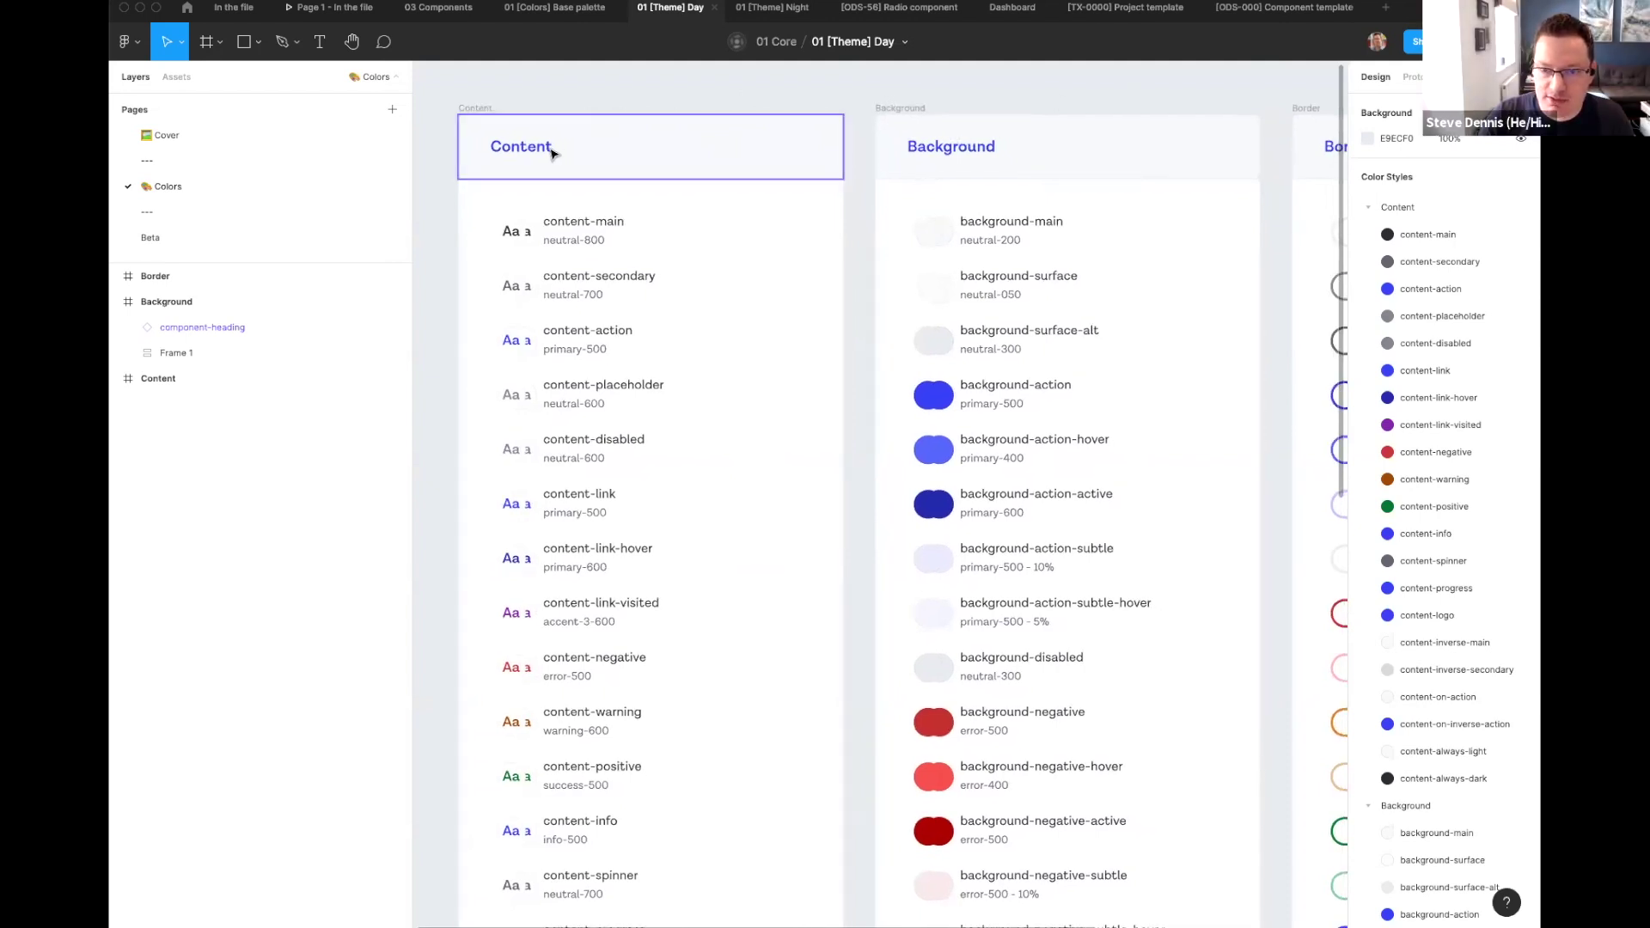
pyautogui.hscroll(5, 945, 172)
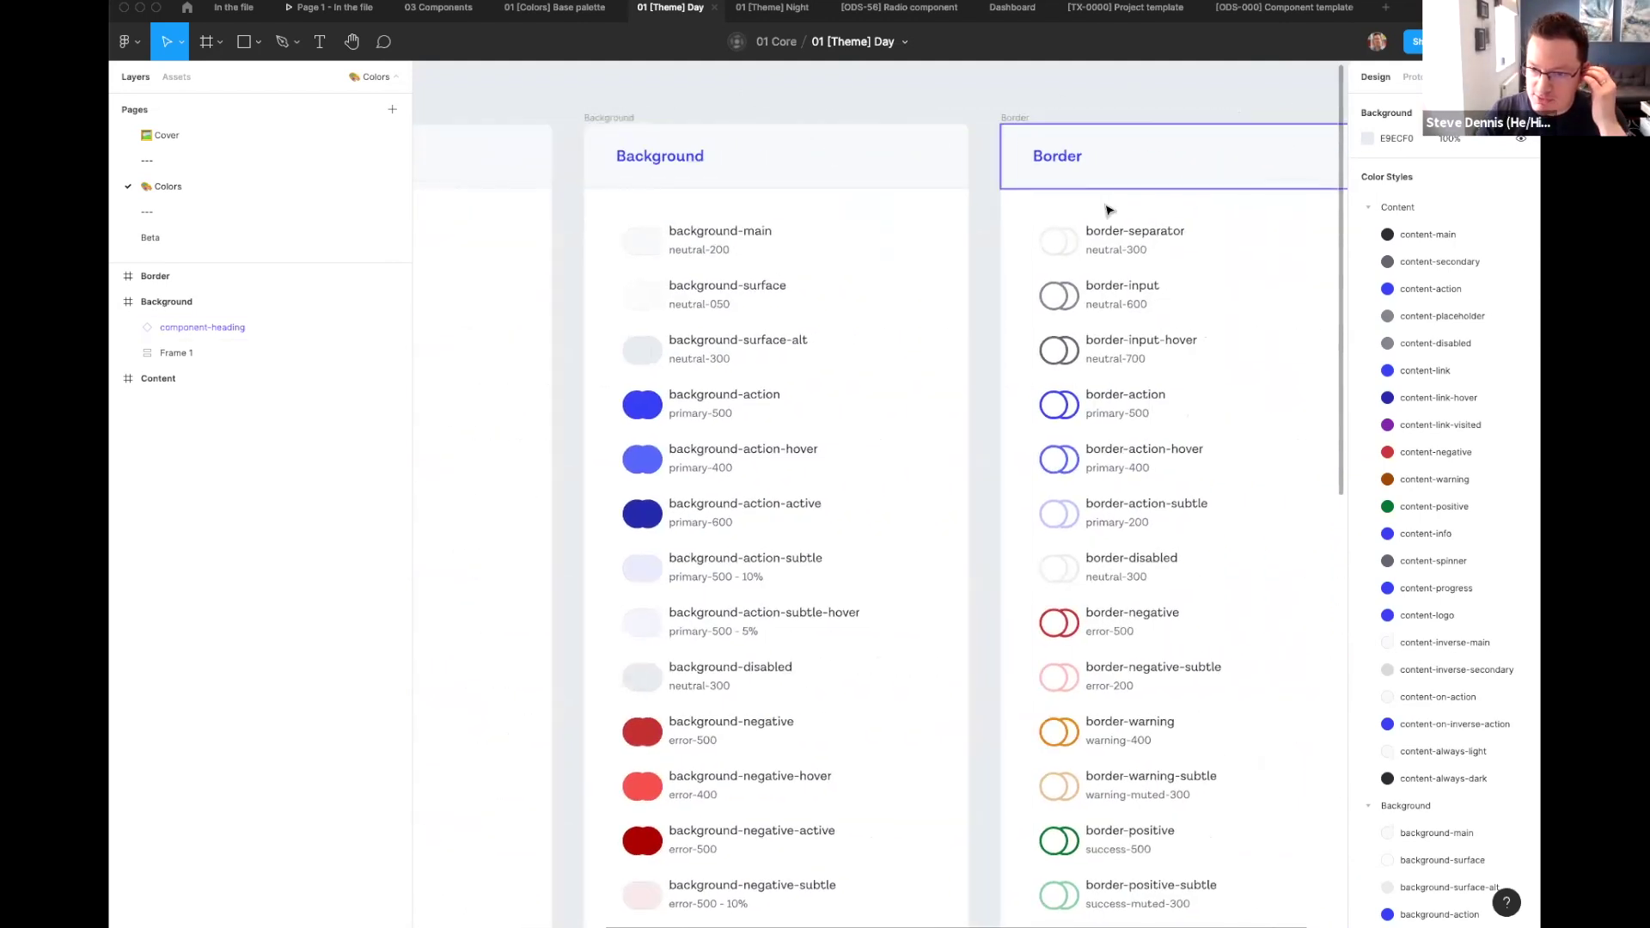
pyautogui.hscroll(-6, 914, 276)
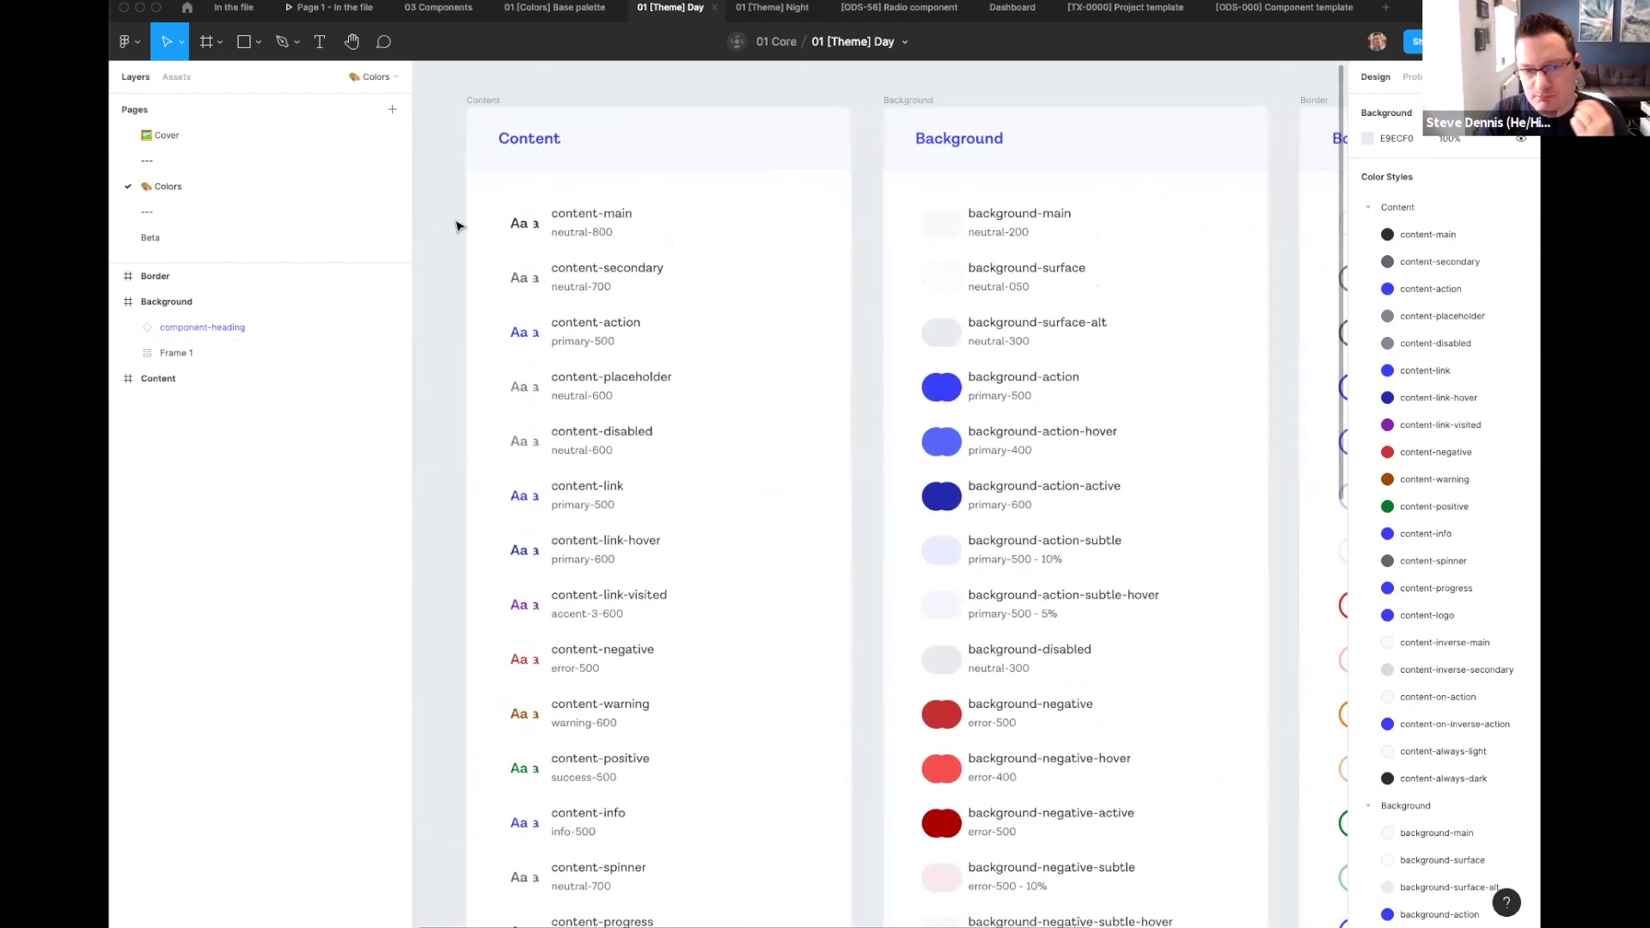
# Step: Inspect the alias name and the base color label of the content-main swatch, leaving nothing selected
pyautogui.keyDown('super'); pyautogui.click(600, 218); pyautogui.keyUp('super')
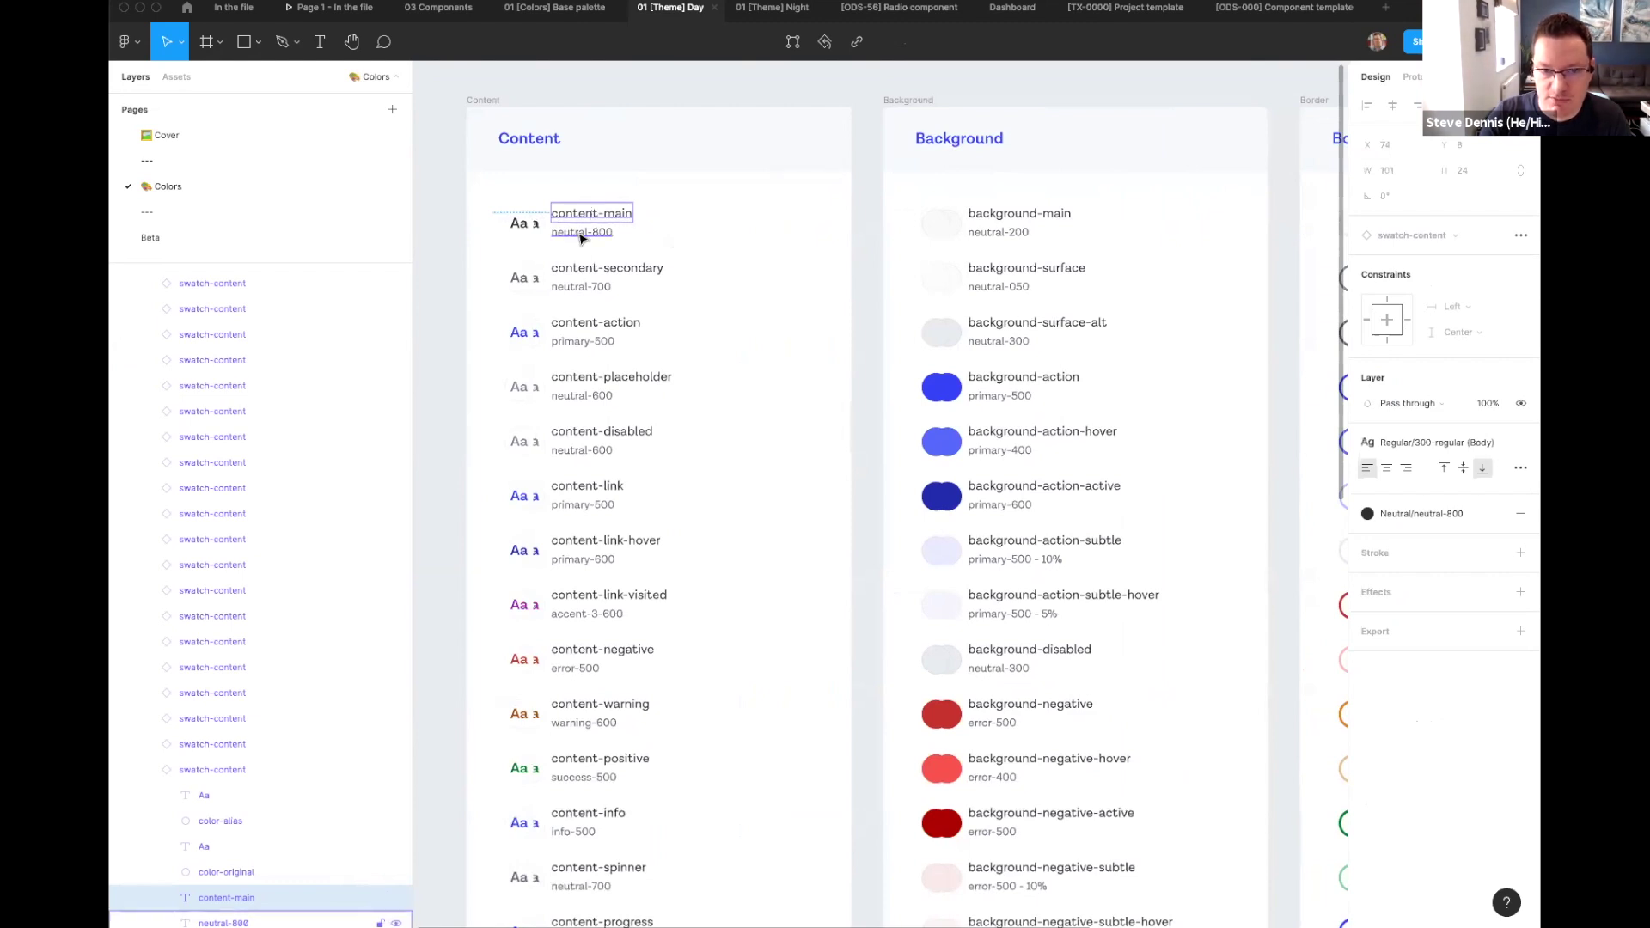
pyautogui.click(581, 238)
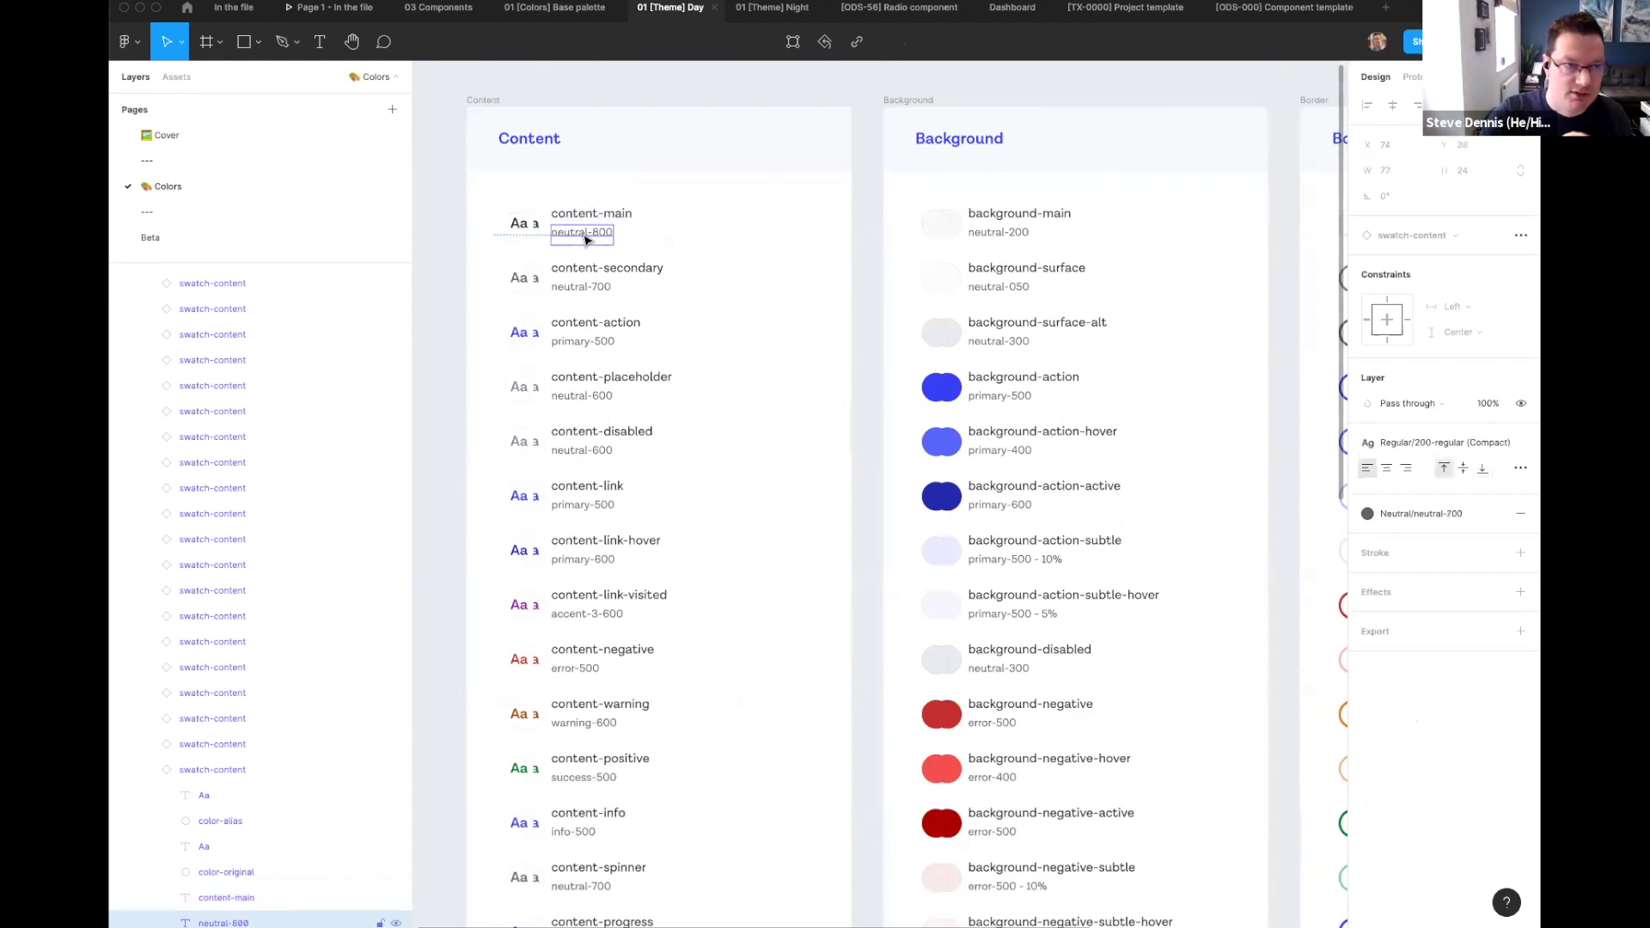
pyautogui.click(435, 205)
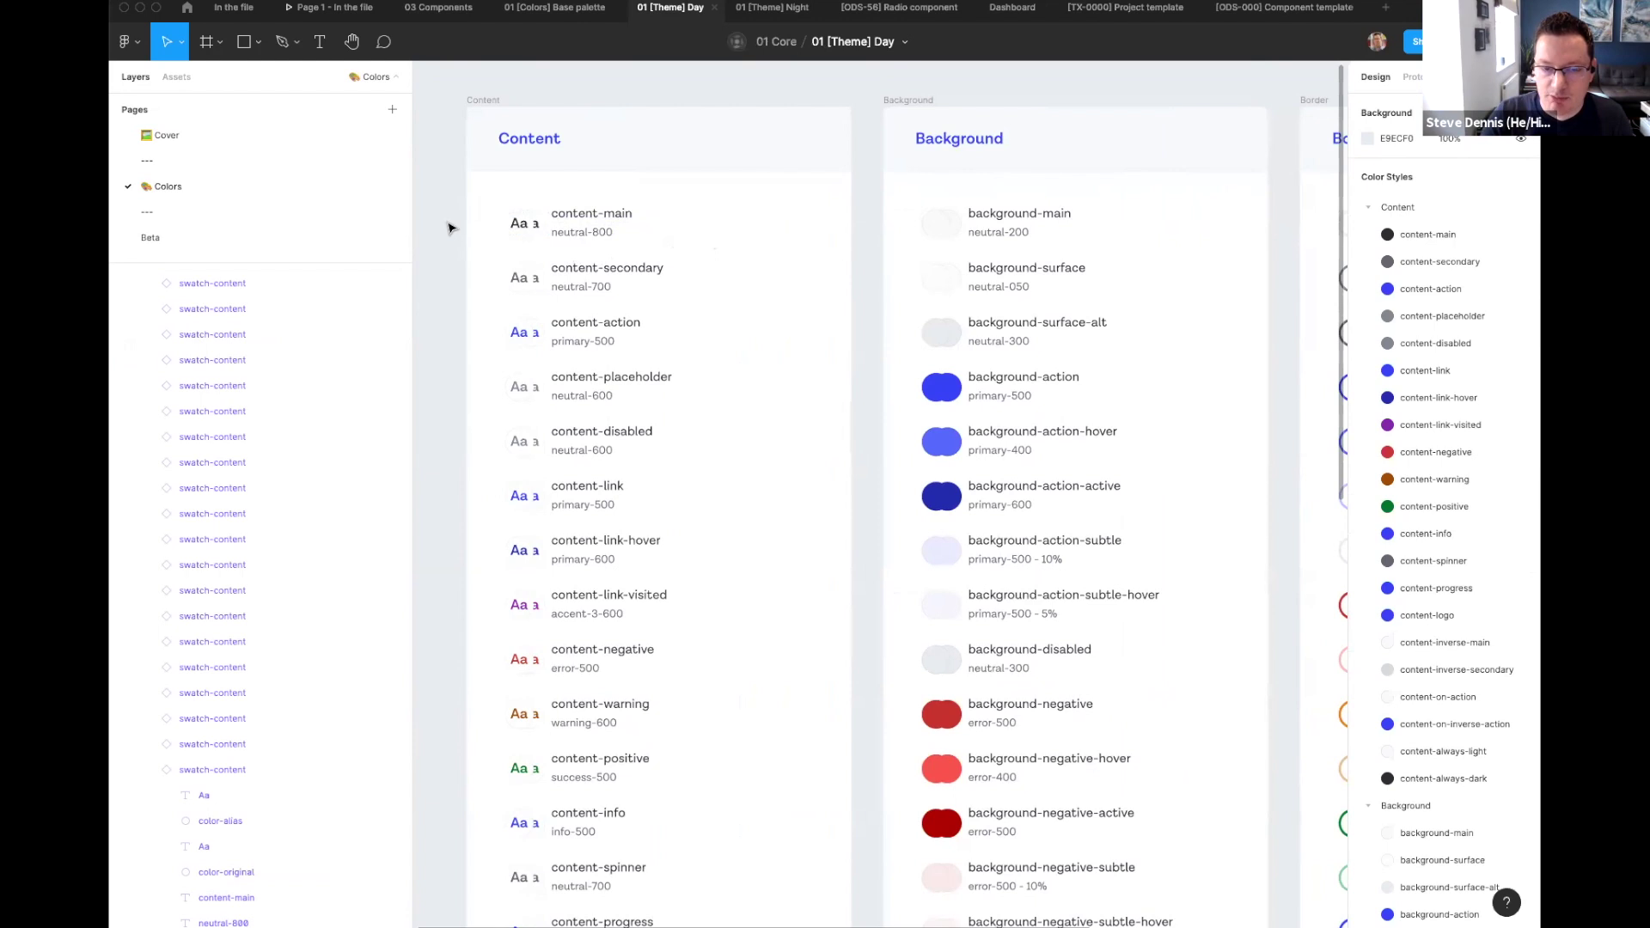
# Step: Compare the fill styles of the two overlapping Aa samples in the content-main swatch, viewed close up
pyautogui.moveTo(448, 227); pyautogui.dragTo(497, 244)
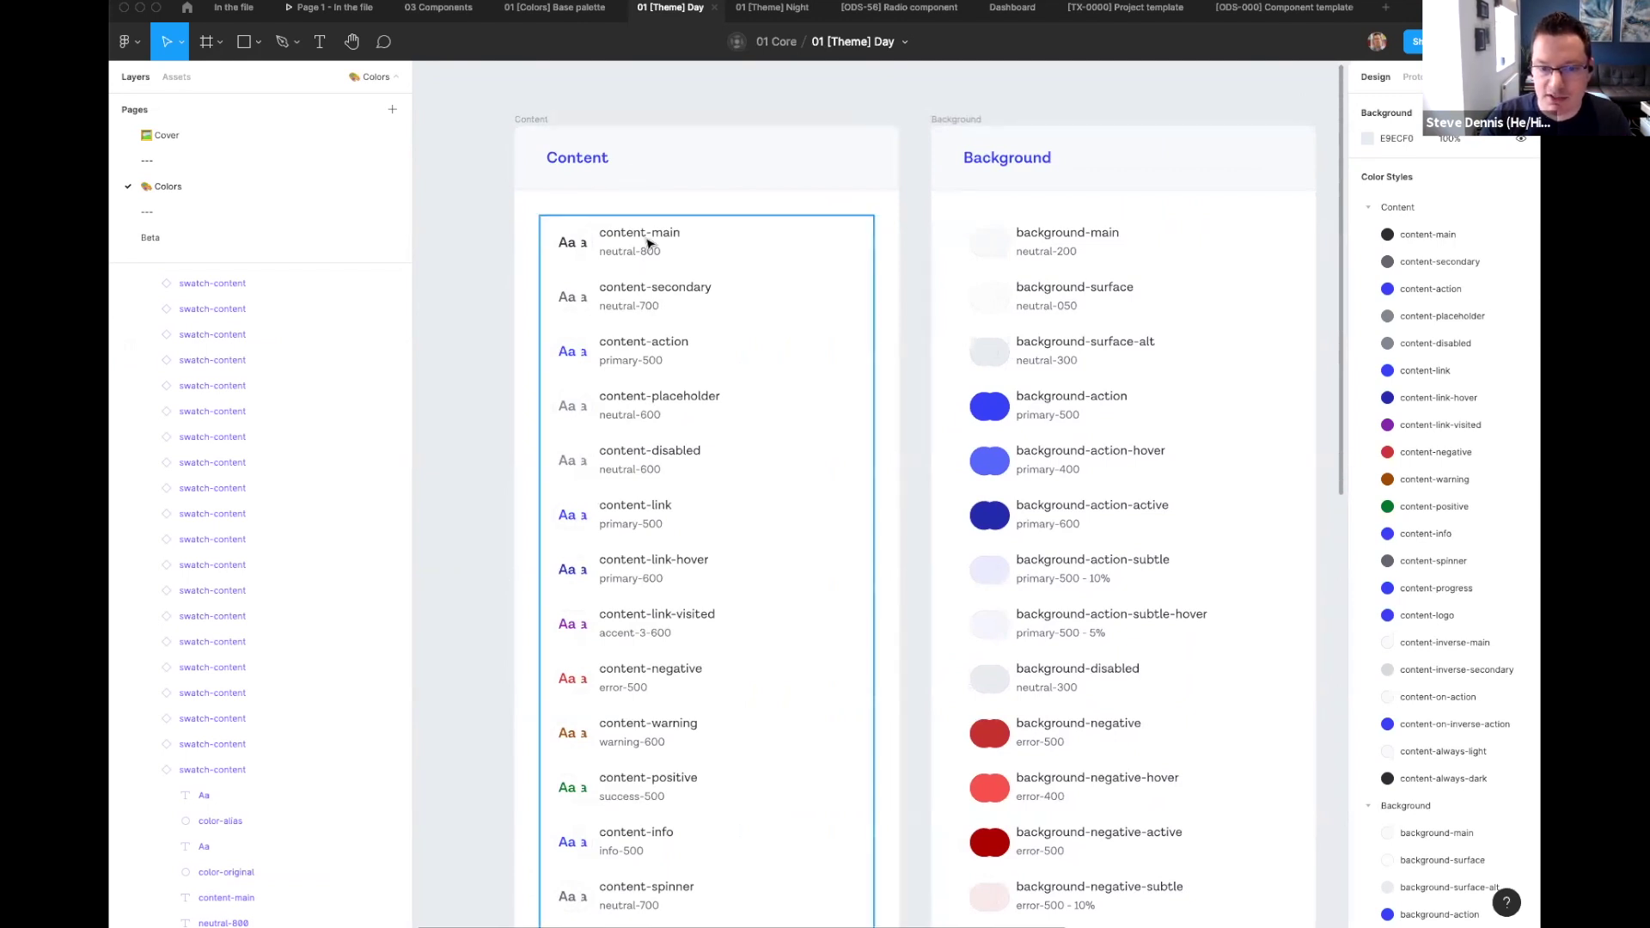
pyautogui.scroll(3, 592, 245)
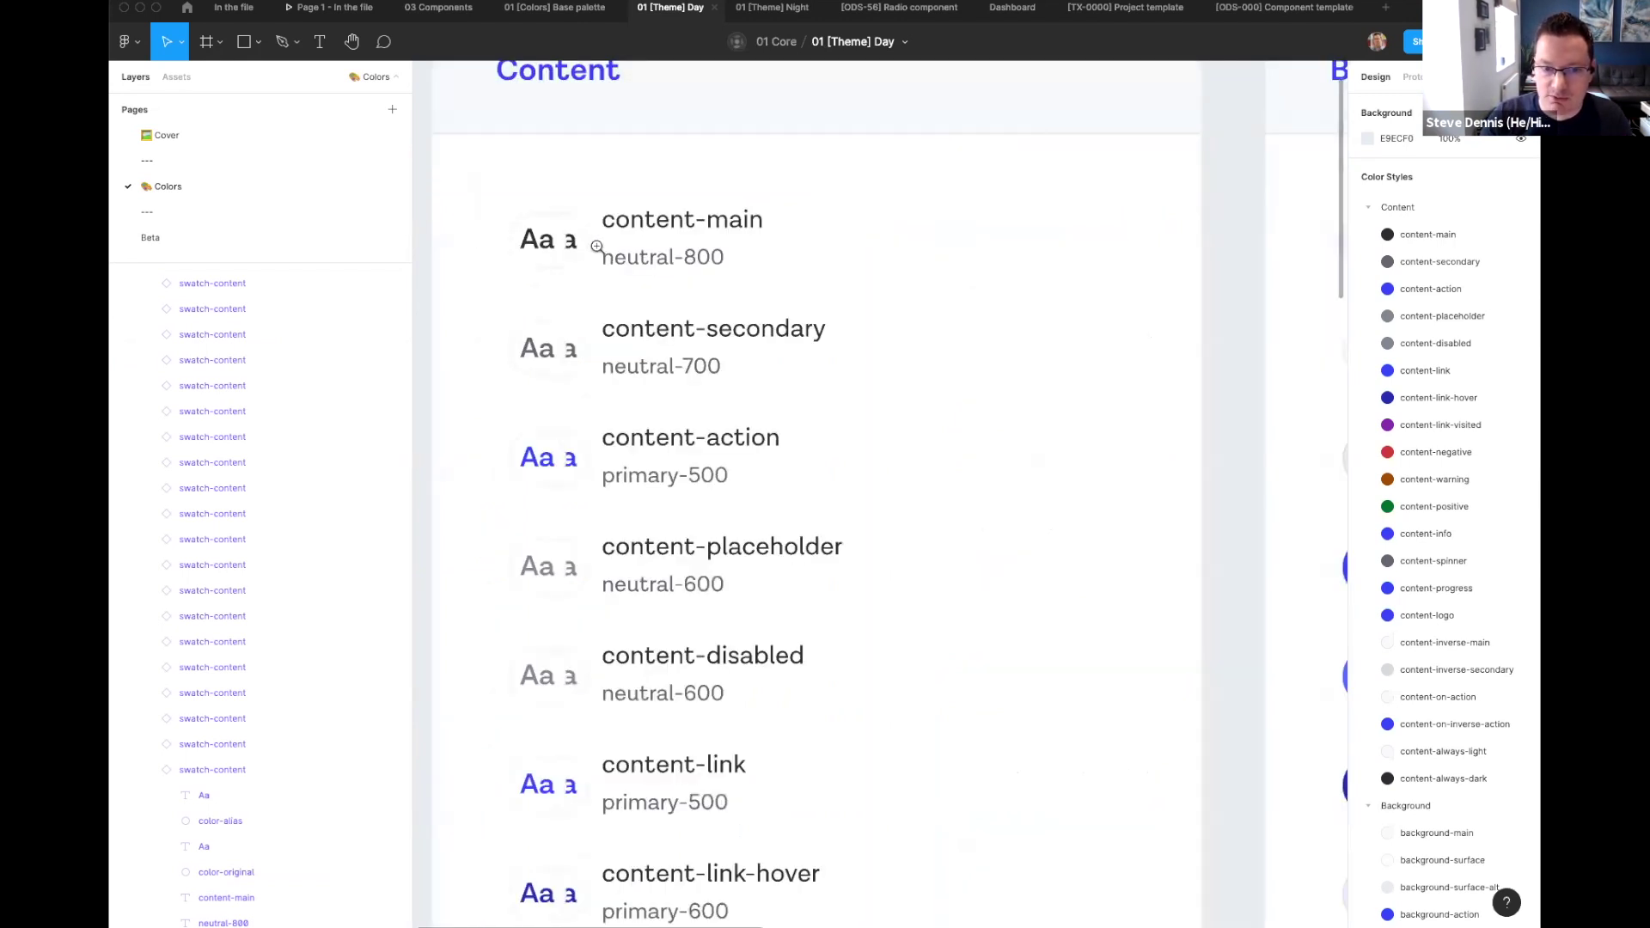
pyautogui.scroll(3, 593, 247)
pyautogui.hscroll(-1, 711, 211)
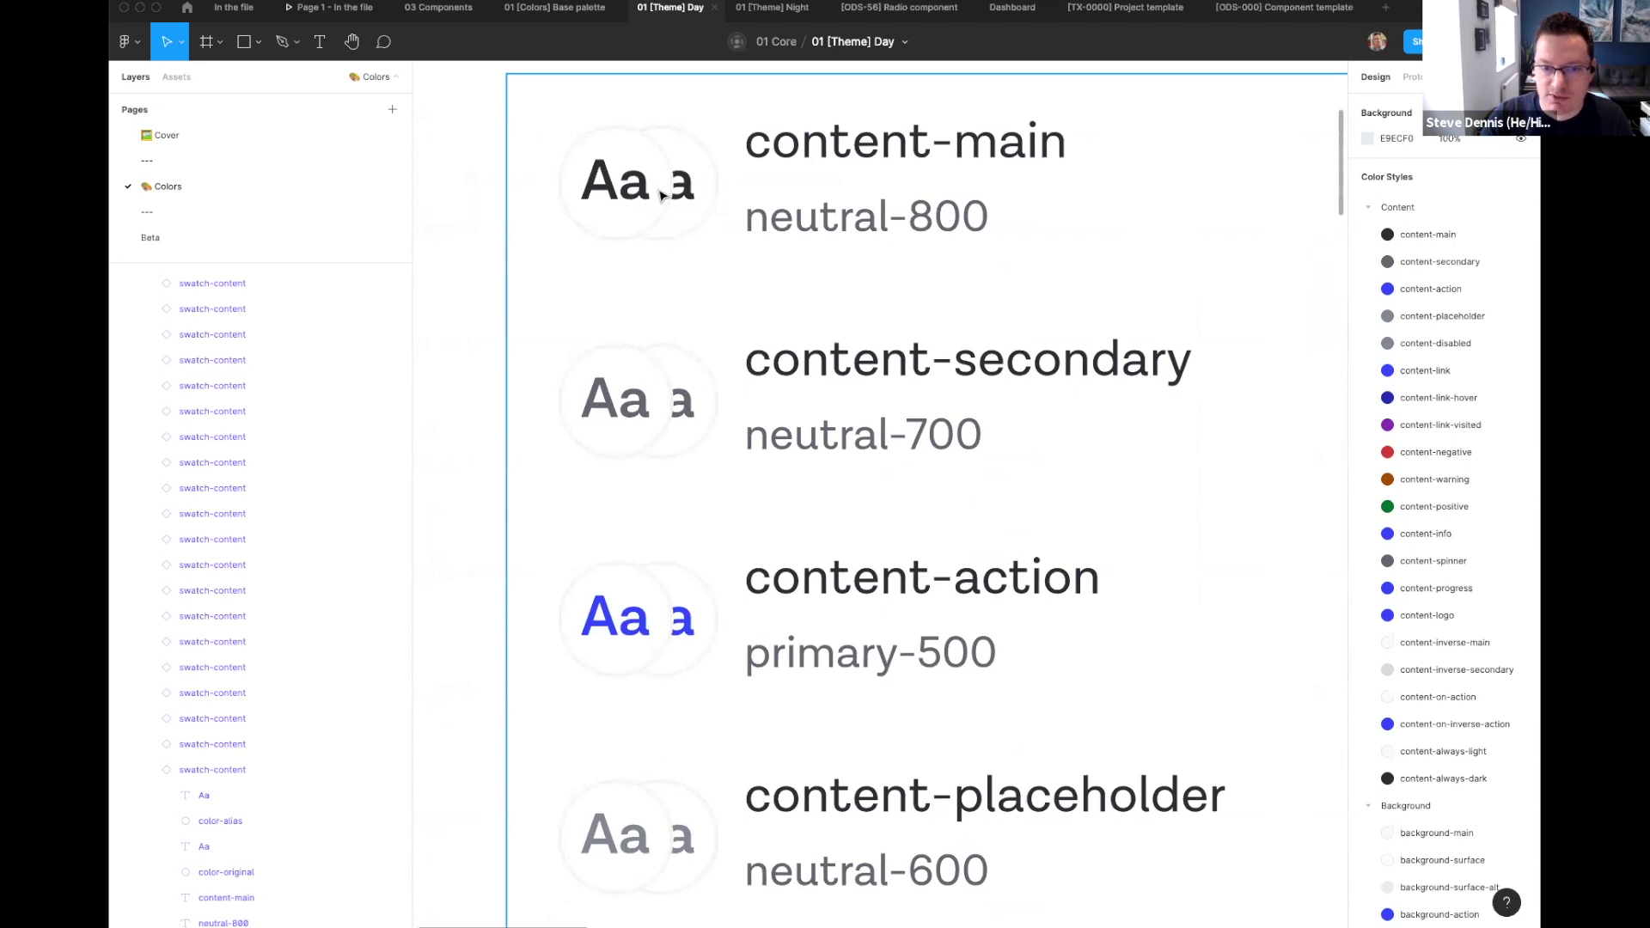
pyautogui.click(689, 196)
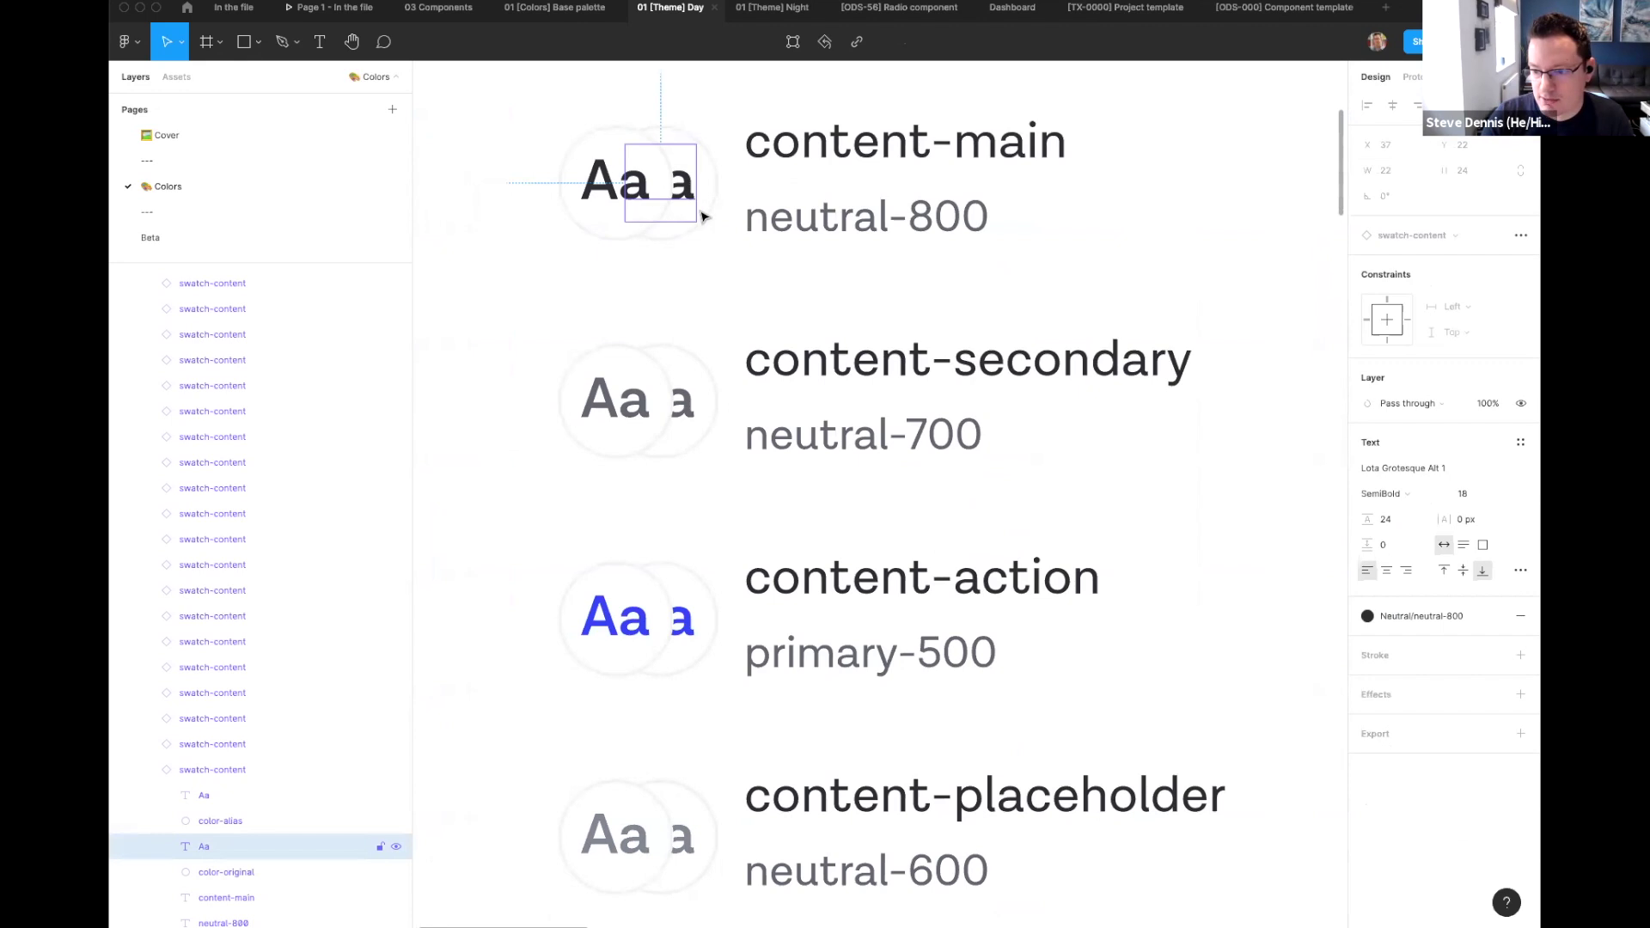
pyautogui.click(593, 193)
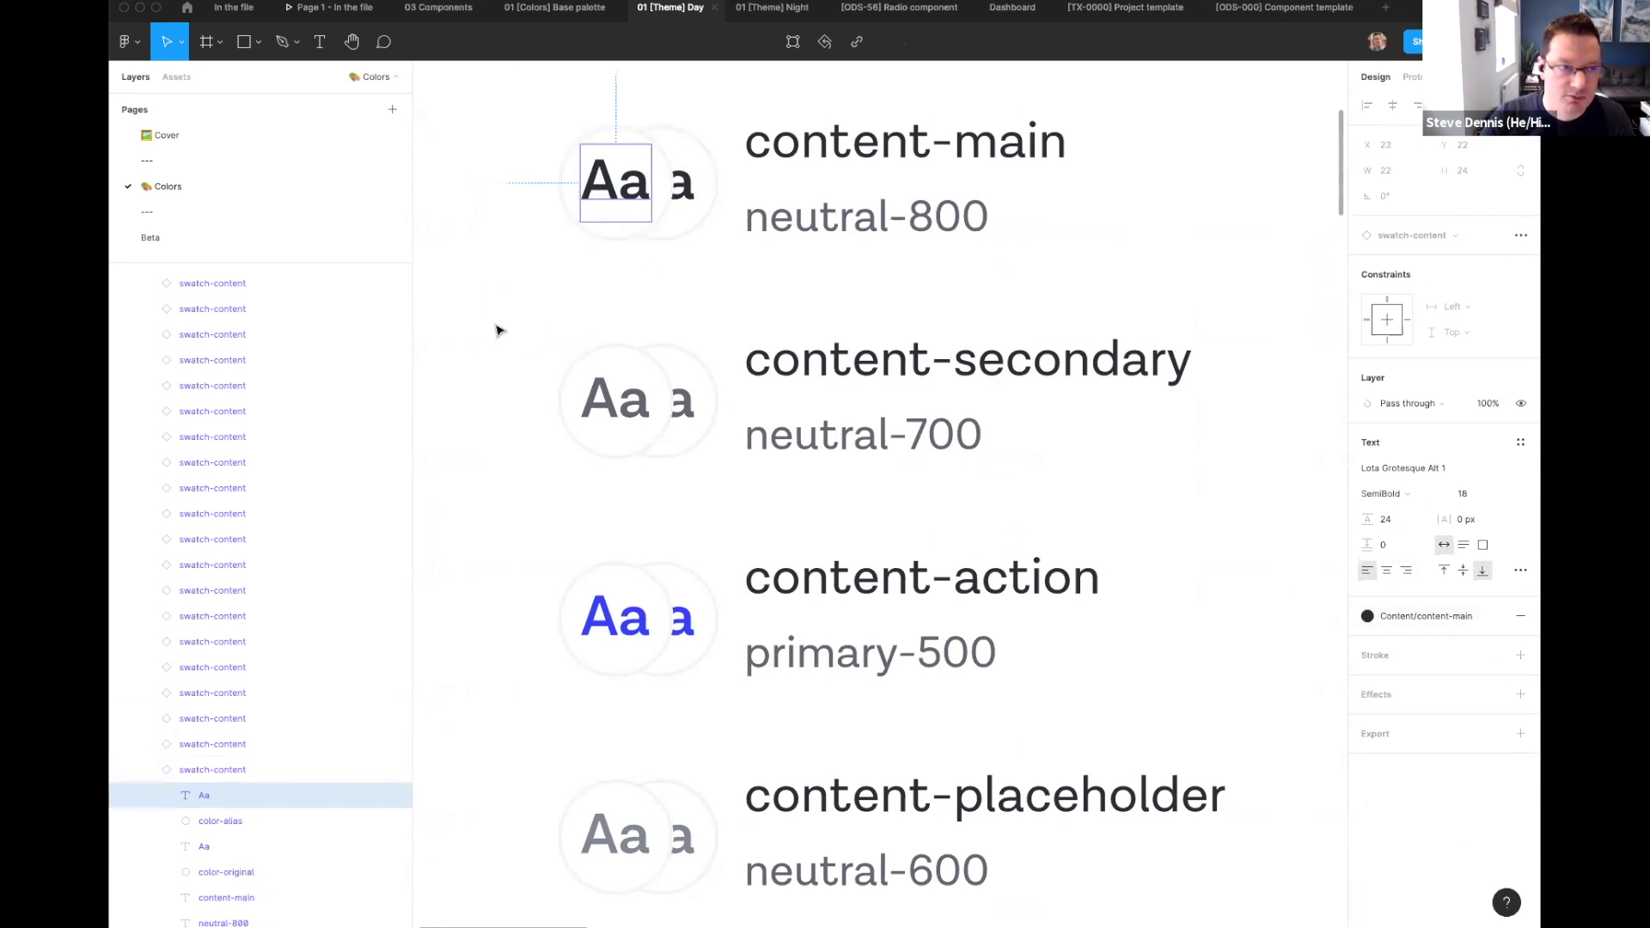
pyautogui.click(453, 301)
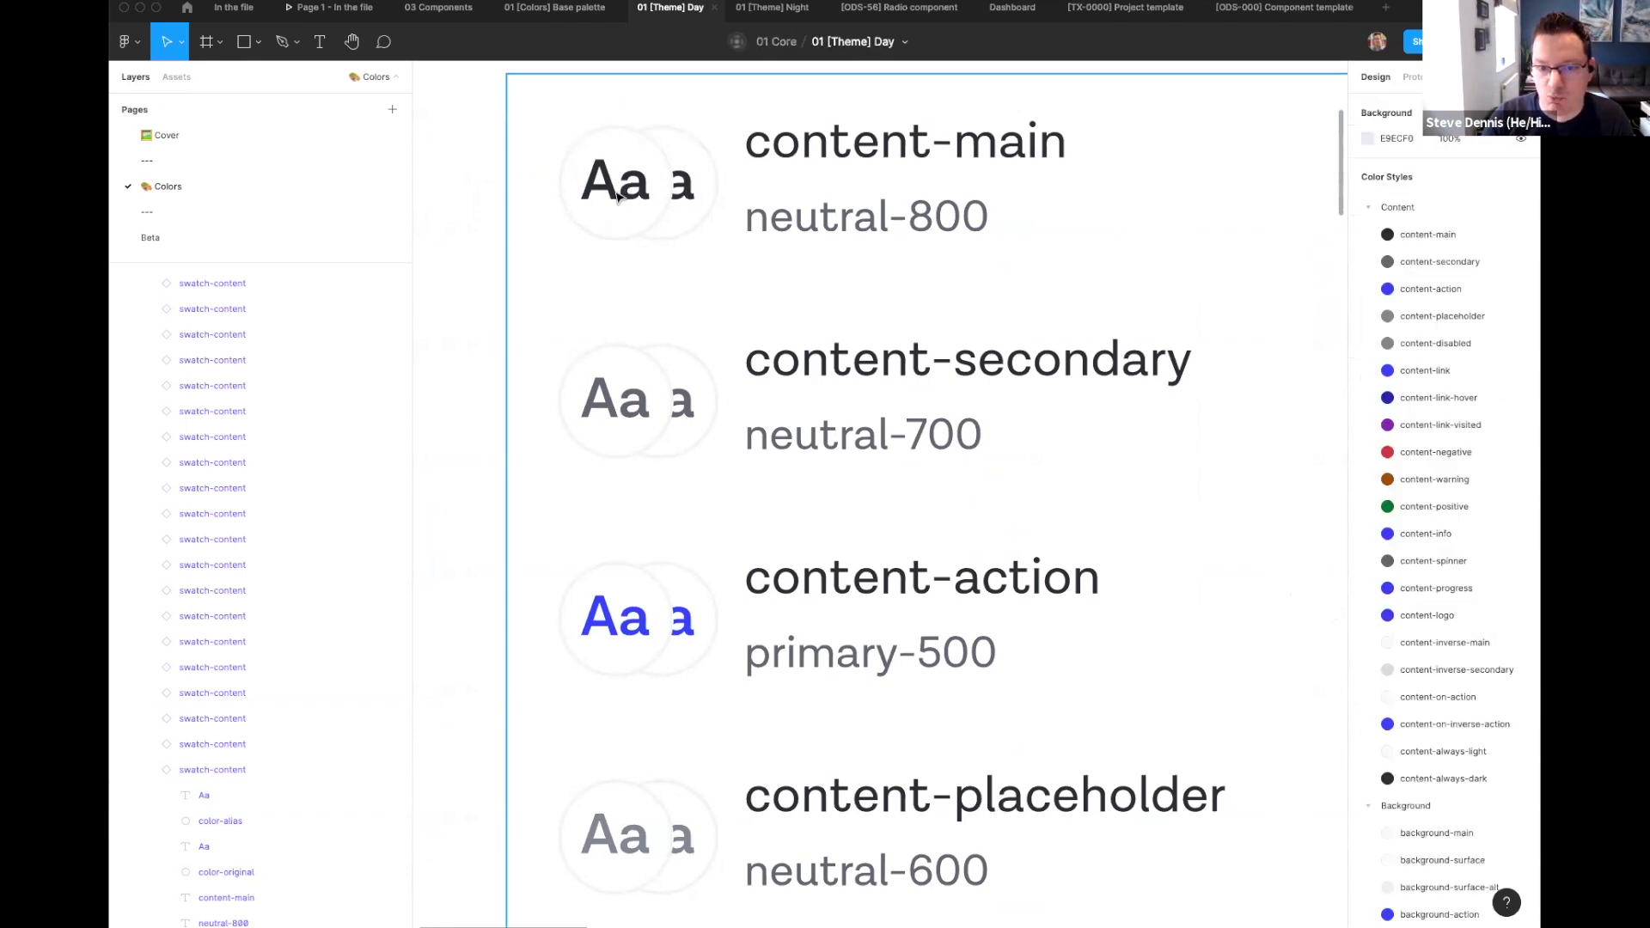
pyautogui.keyDown('super'); pyautogui.click(618, 196); pyautogui.keyUp('super')
pyautogui.click(689, 199)
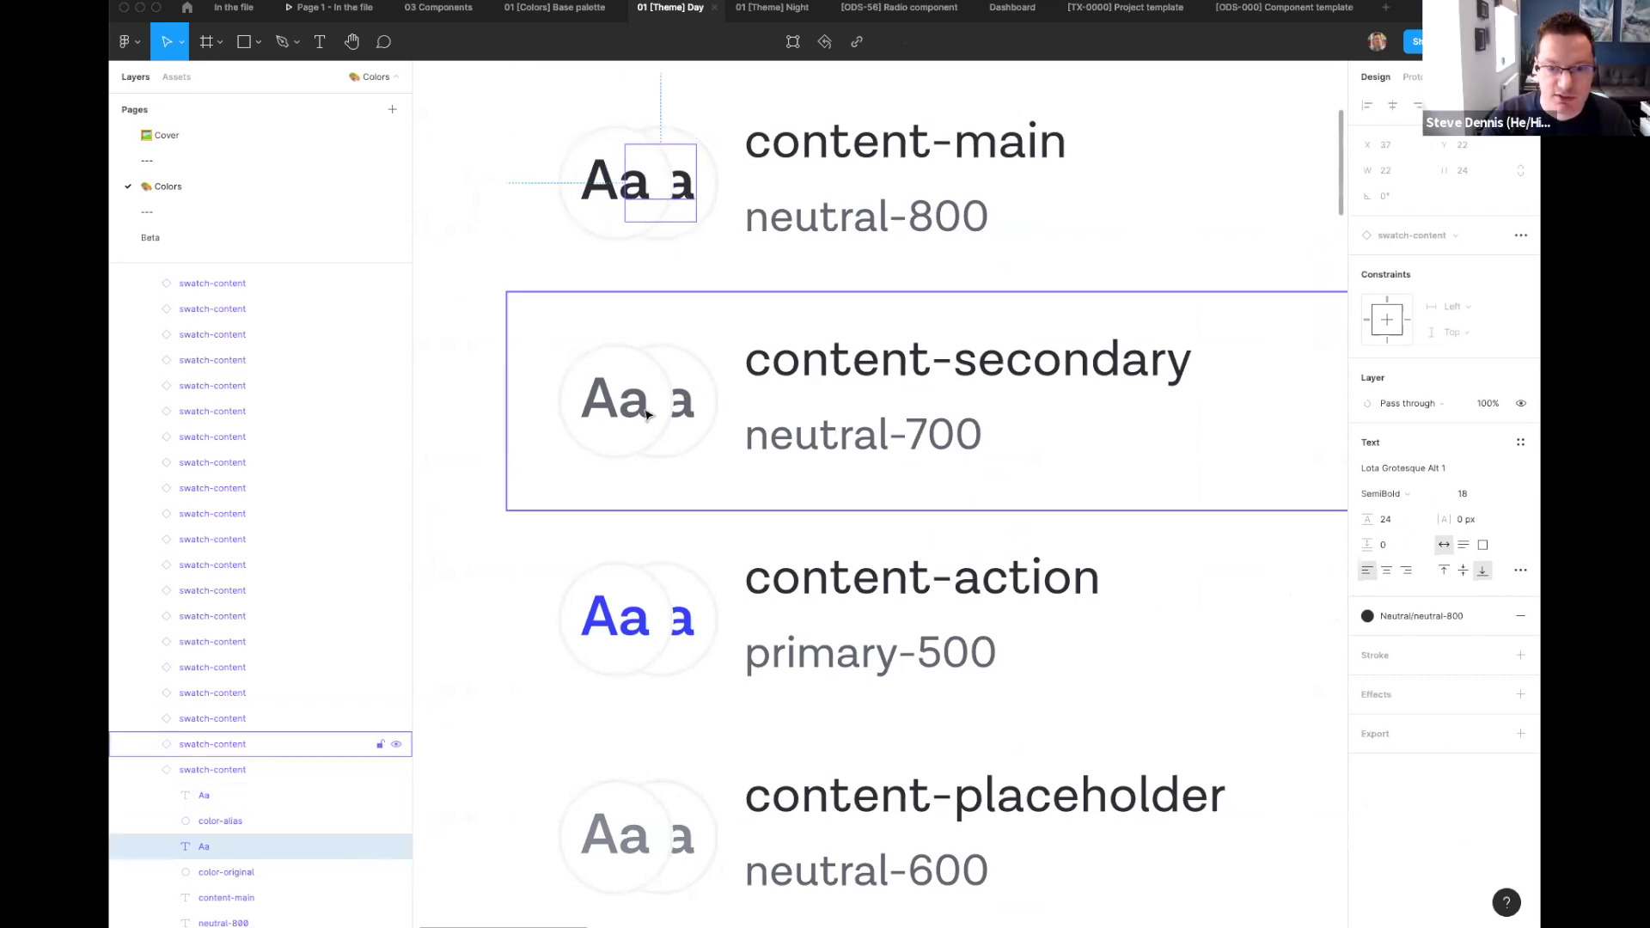
# Step: Inspect the original-color circle of the background-info-subtle swatch in the Background group and clear the selection
pyautogui.hotkey('shift', '0')
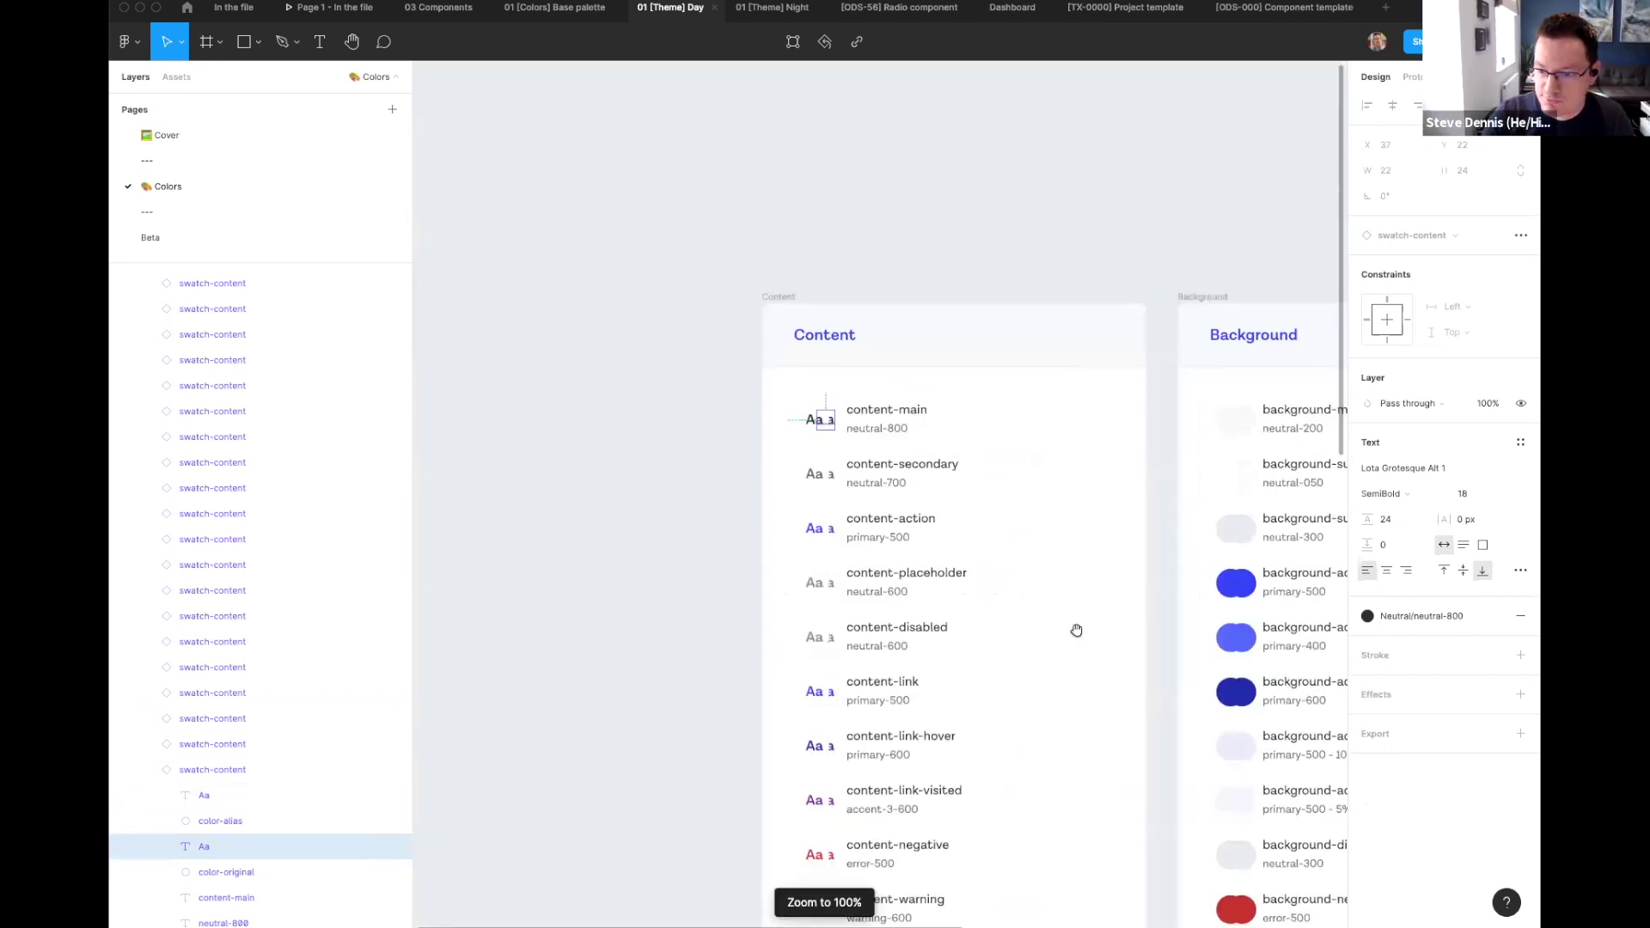
pyautogui.scroll(-7, 1076, 630)
pyautogui.hscroll(5, 1076, 630)
pyautogui.scroll(-5, 871, 432)
pyautogui.hscroll(-1, 871, 431)
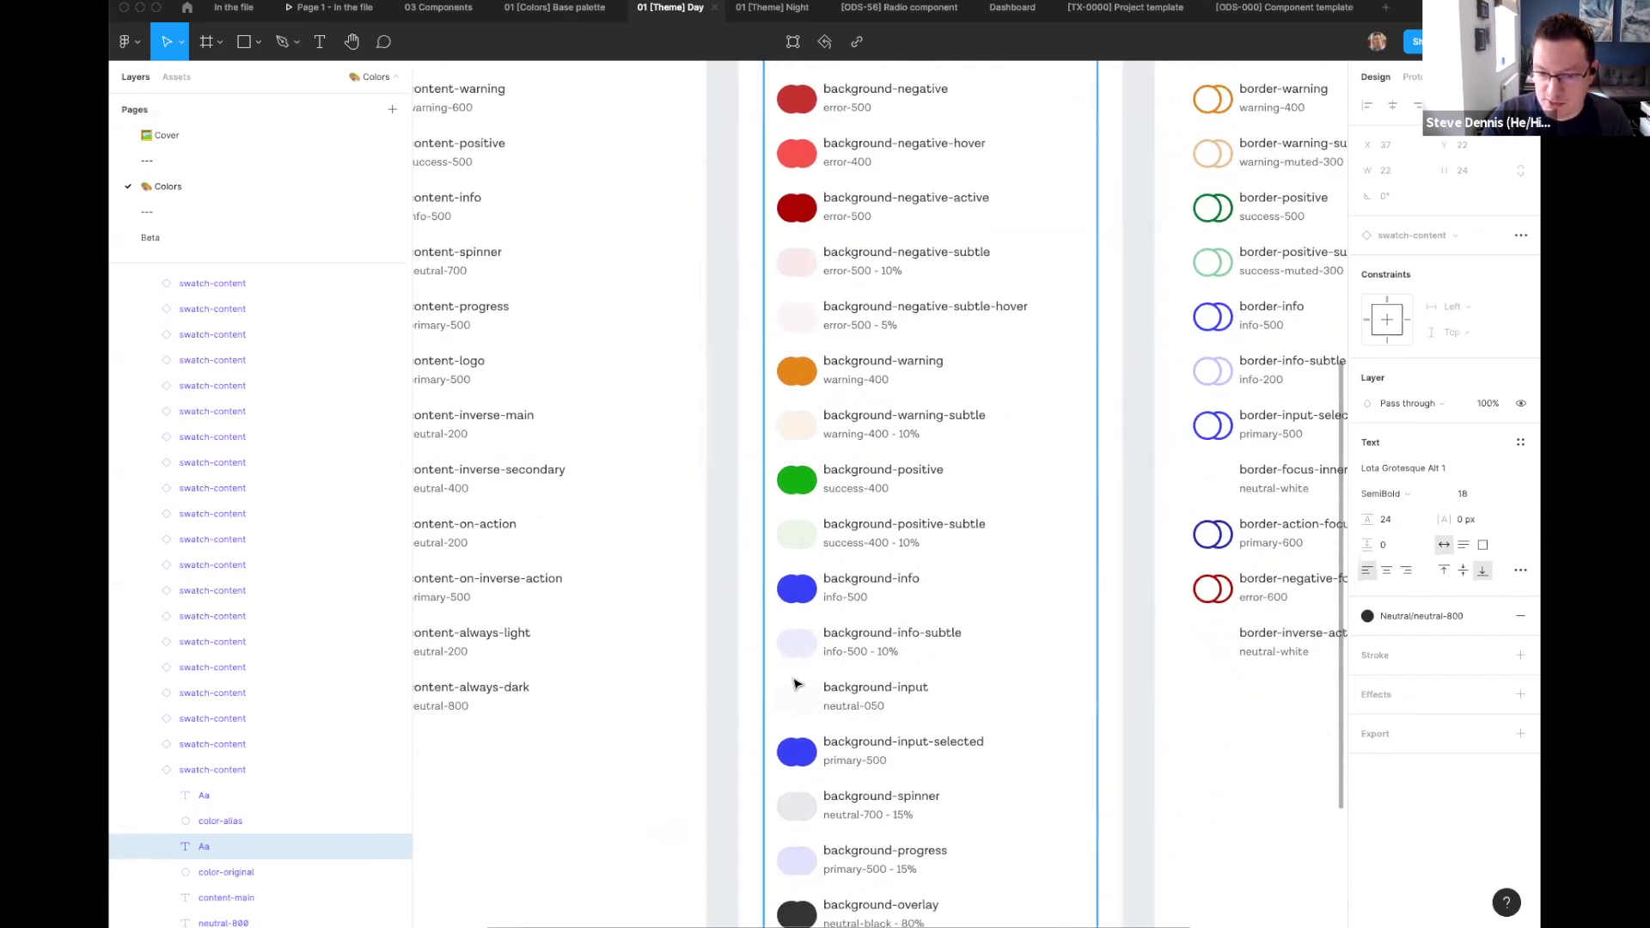
pyautogui.scroll(5, 799, 662)
pyautogui.click(802, 617)
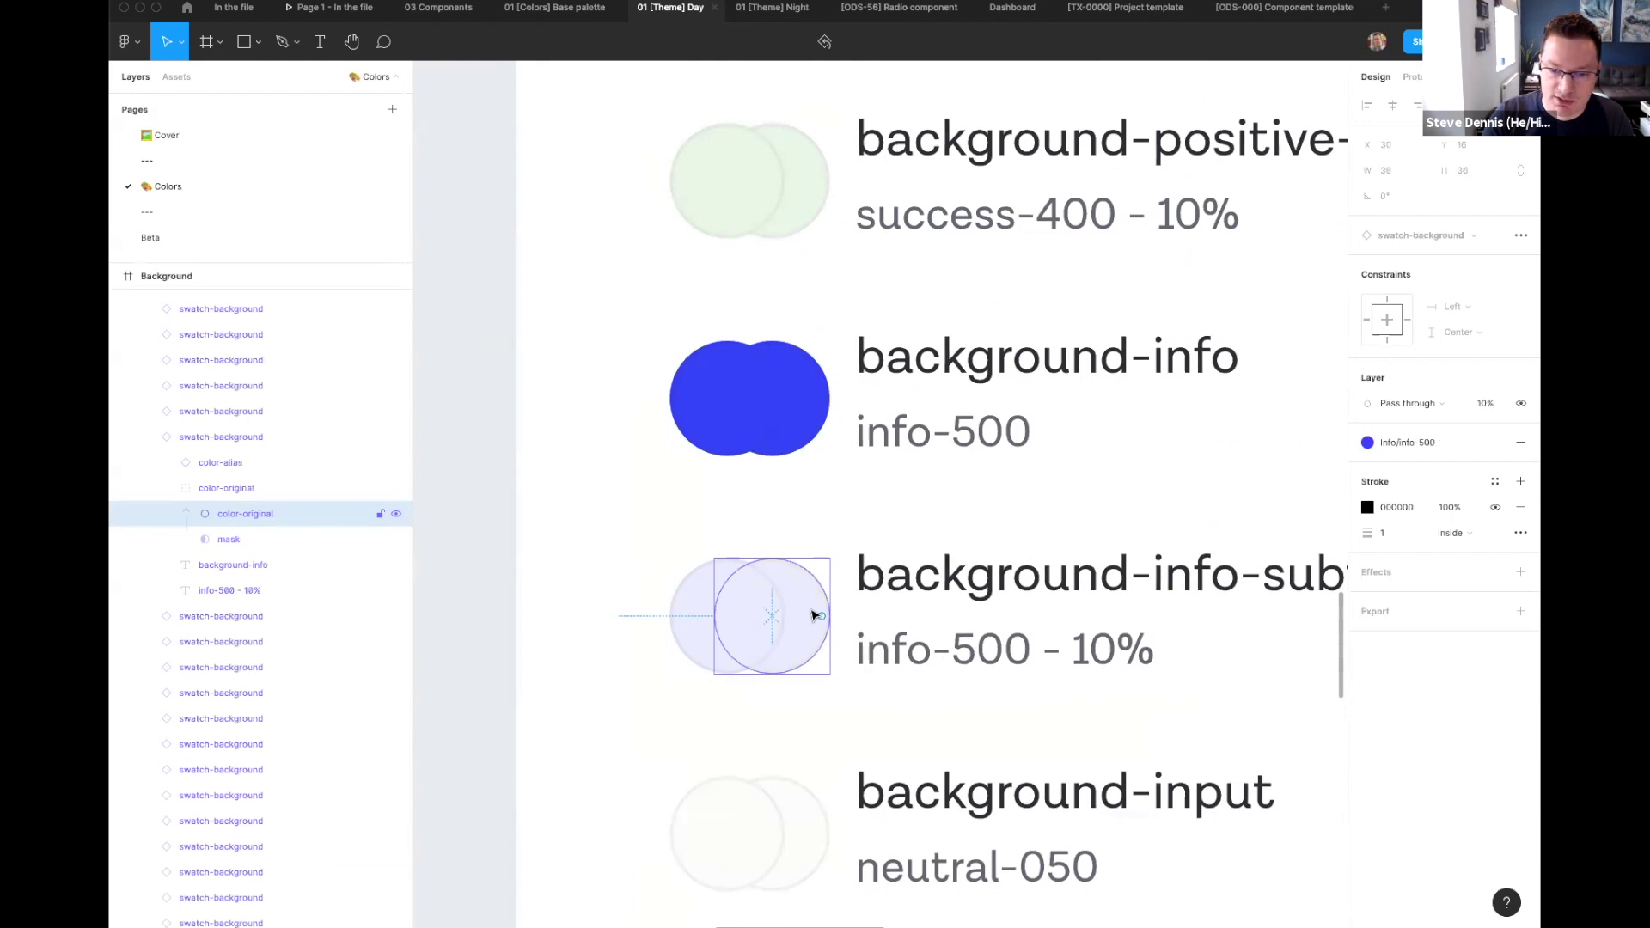
pyautogui.click(621, 516)
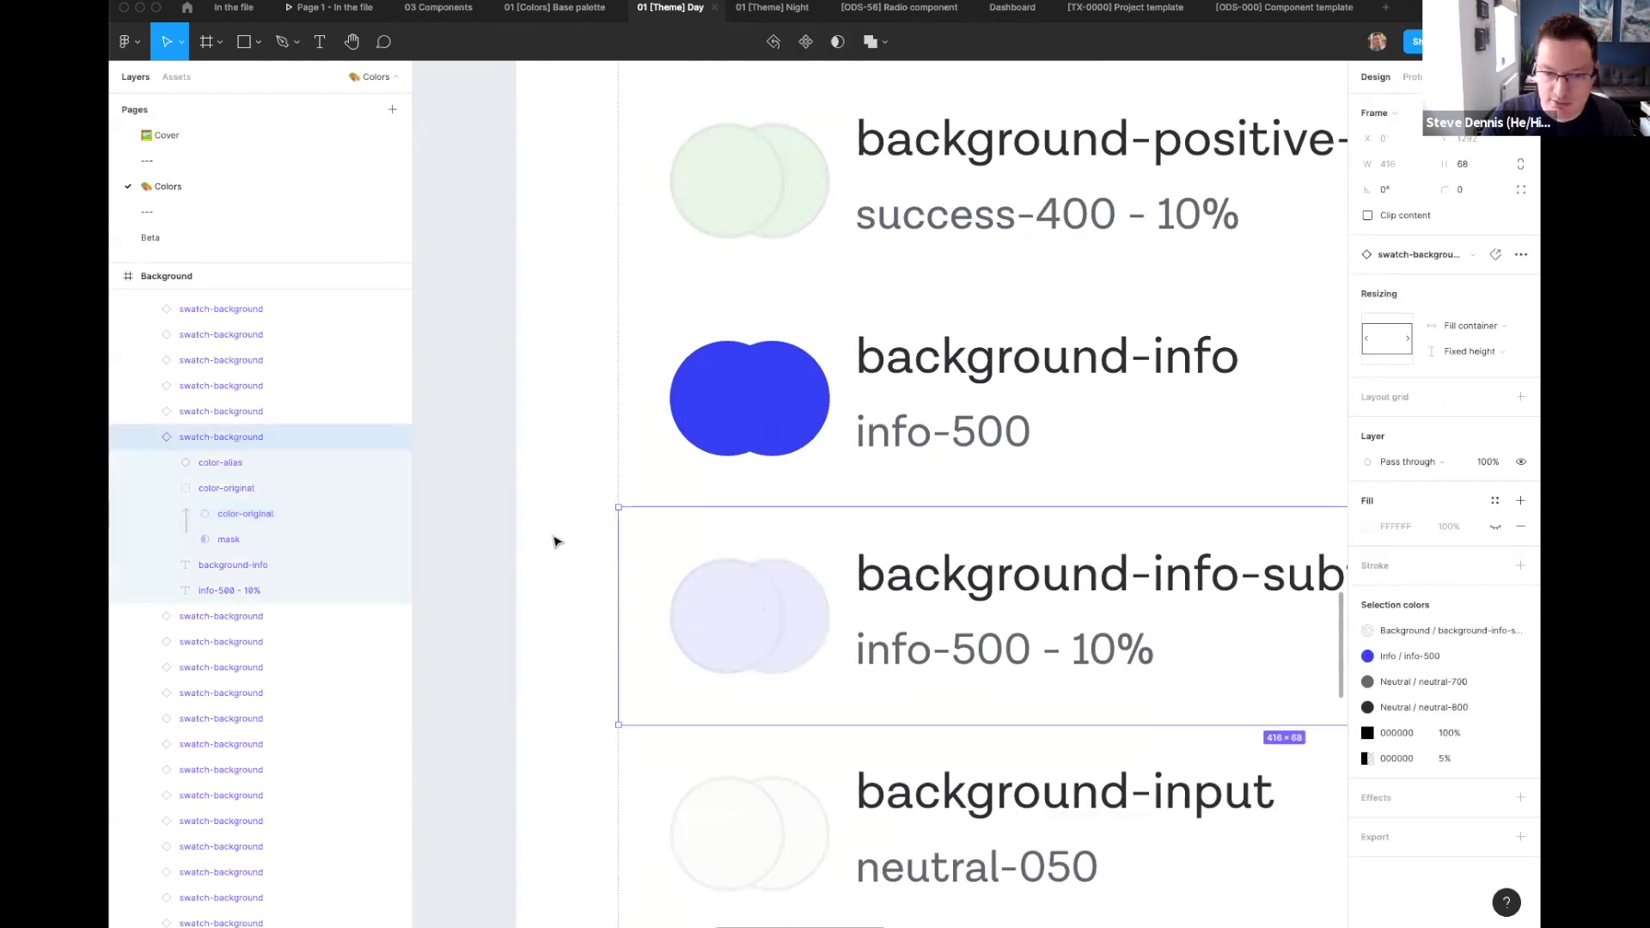
pyautogui.click(553, 542)
# Step: Recheck the background-info-subtle swatch up close, deselect it, and return to the start of the Content and Background groups
pyautogui.hotkey('shift', '0')
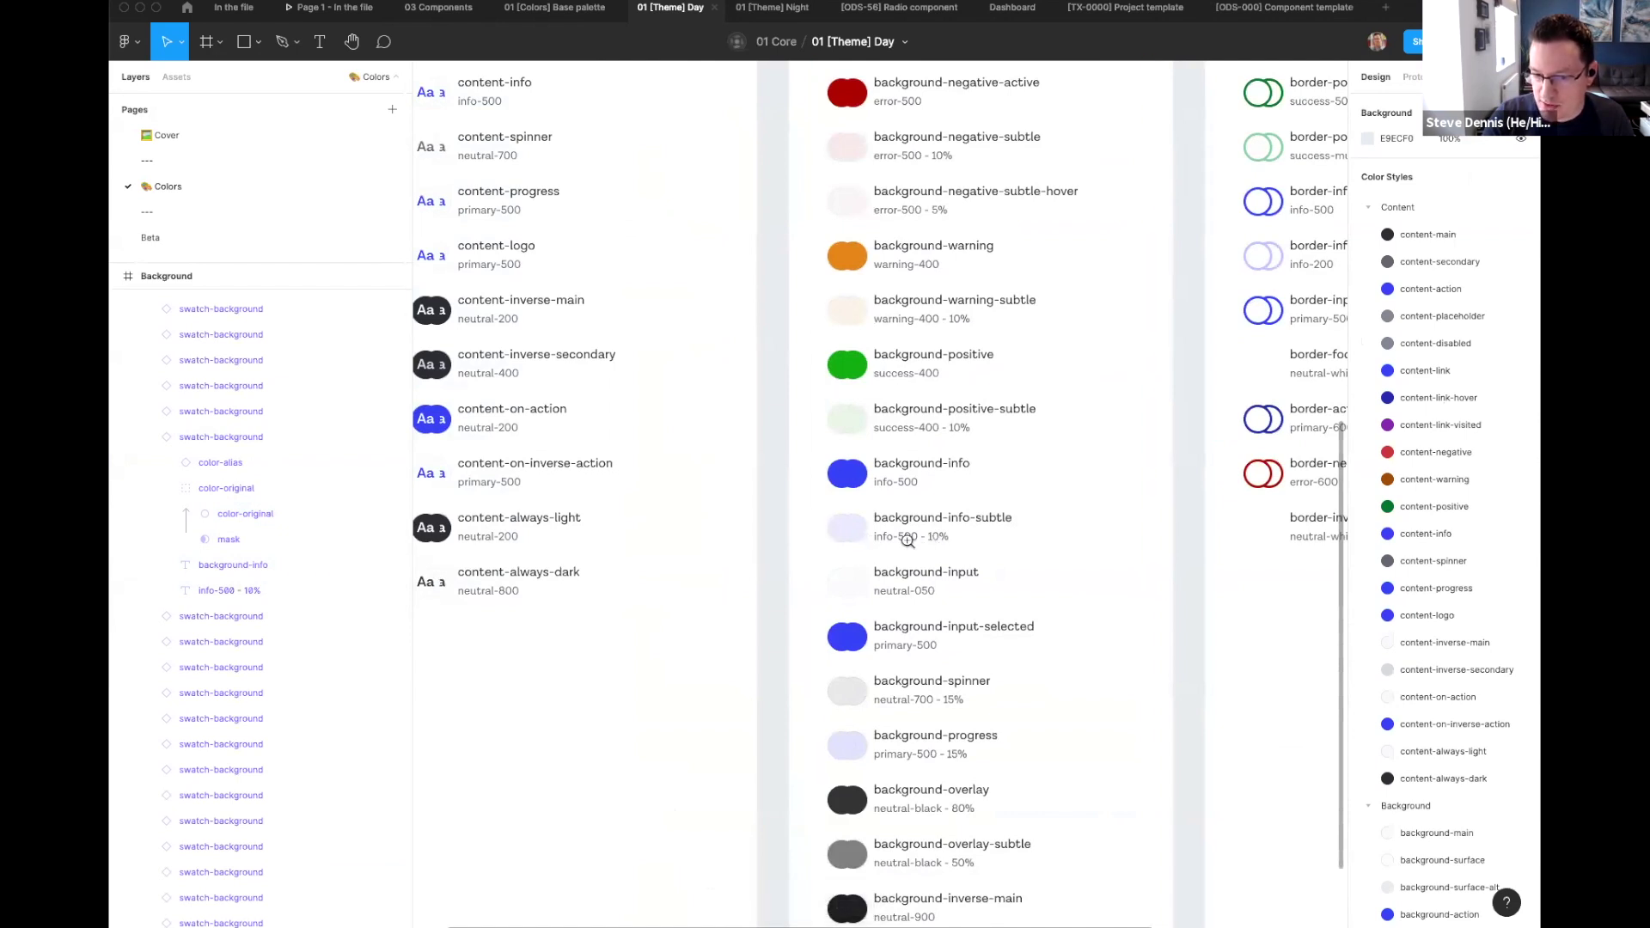
pyautogui.scroll(3, 906, 542)
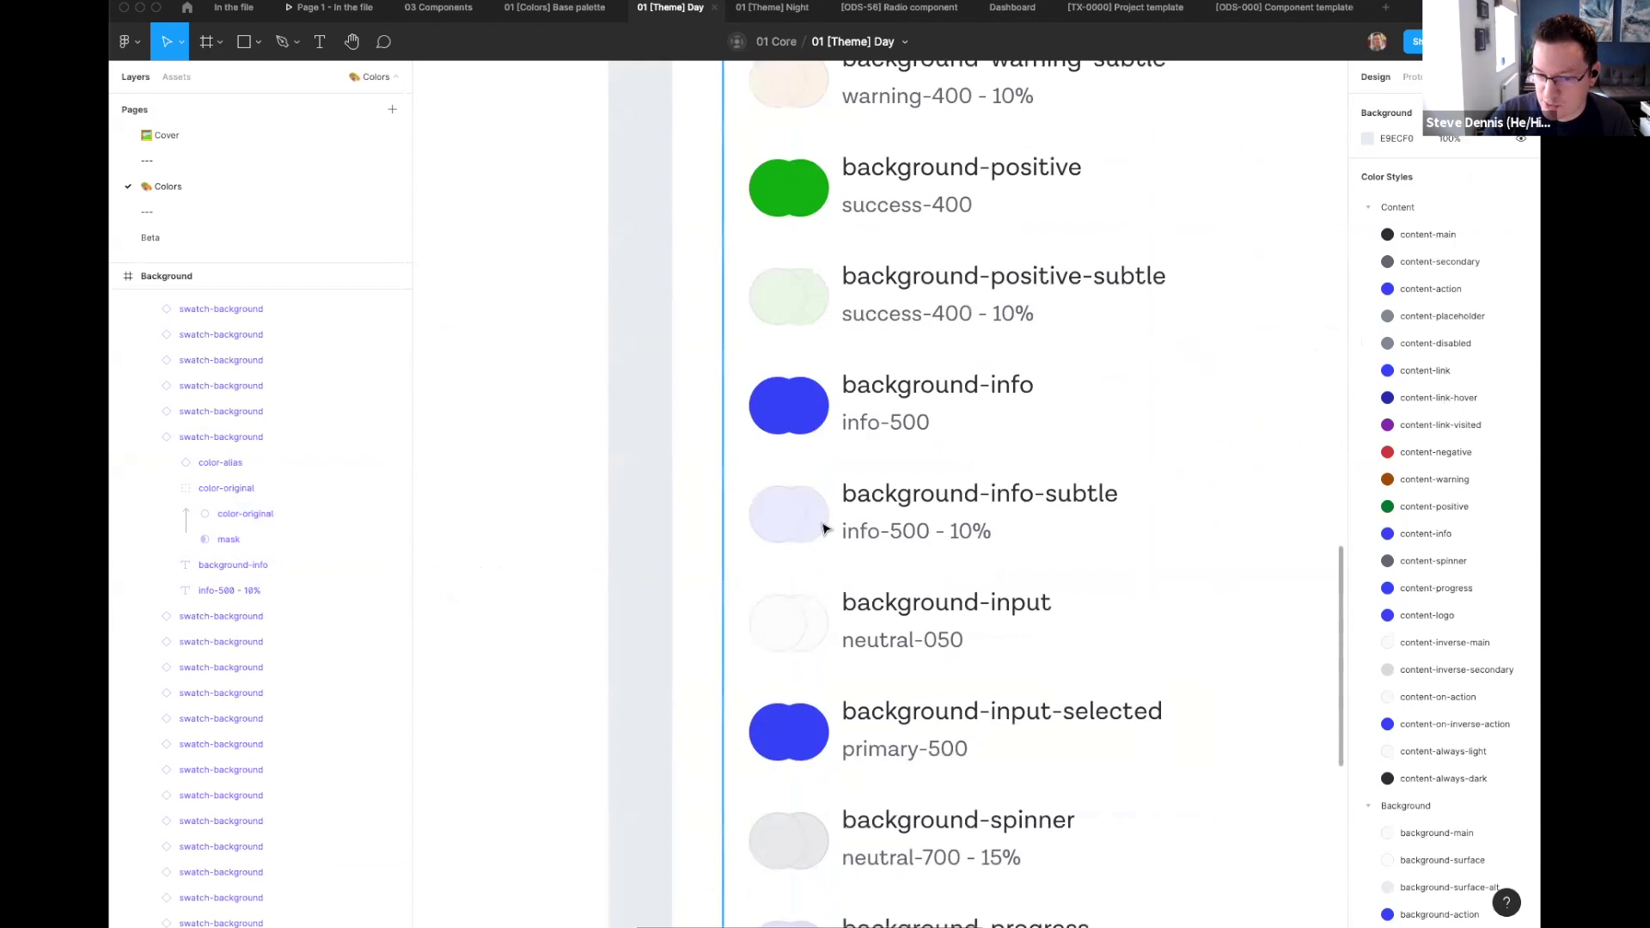
pyautogui.click(797, 527)
pyautogui.click(673, 508)
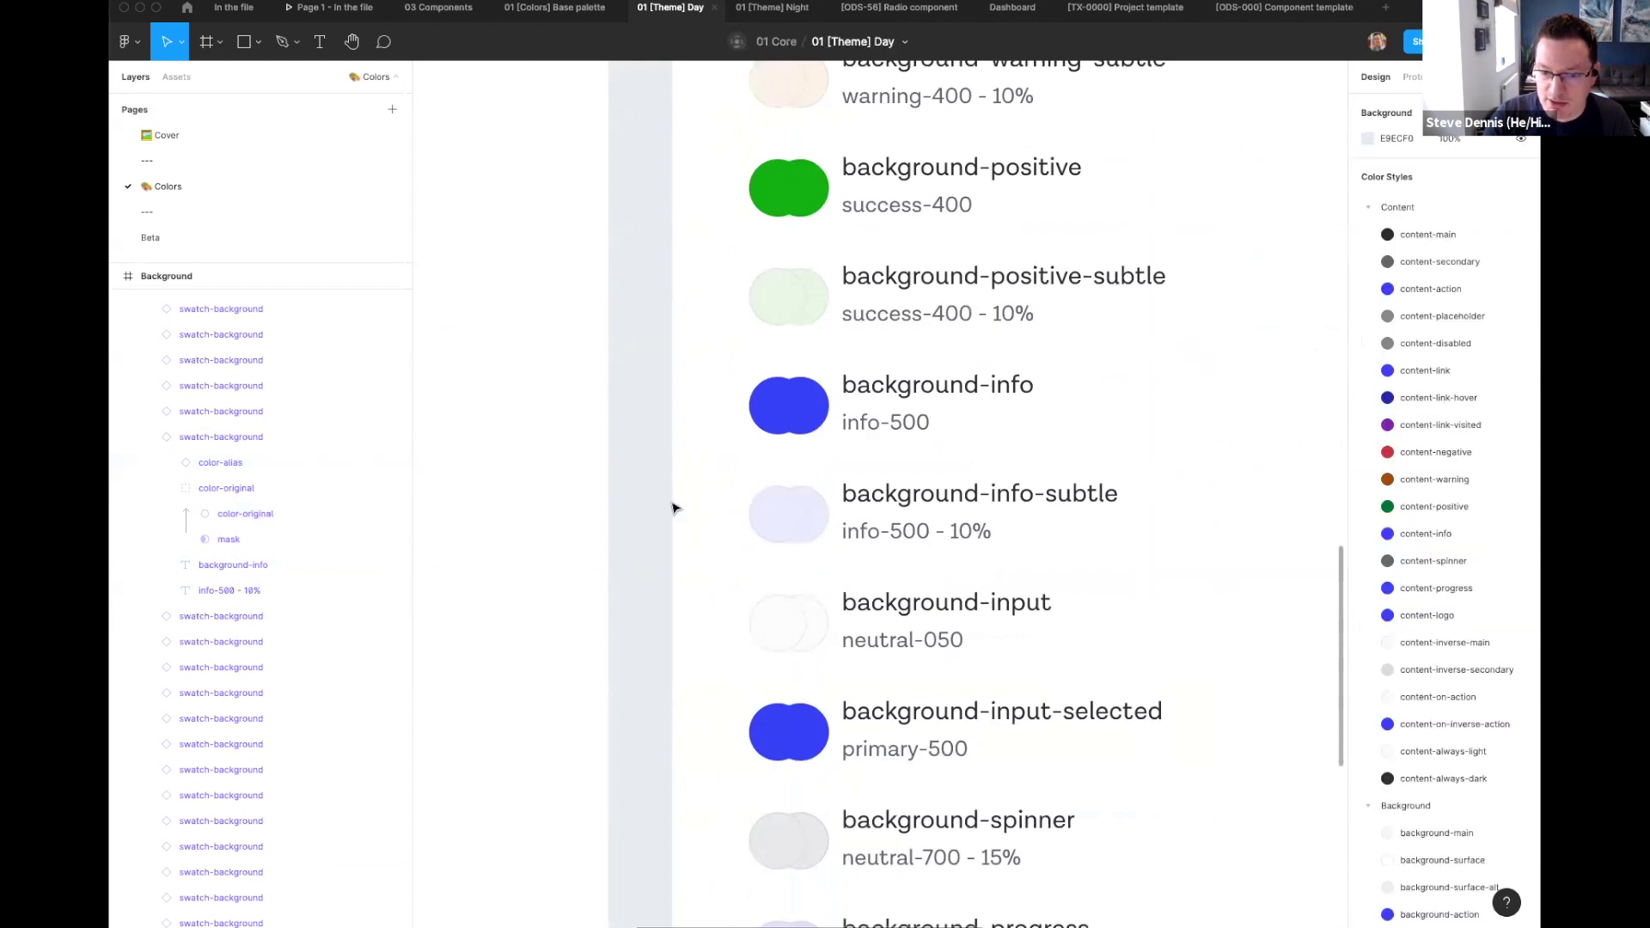
pyautogui.press('-')
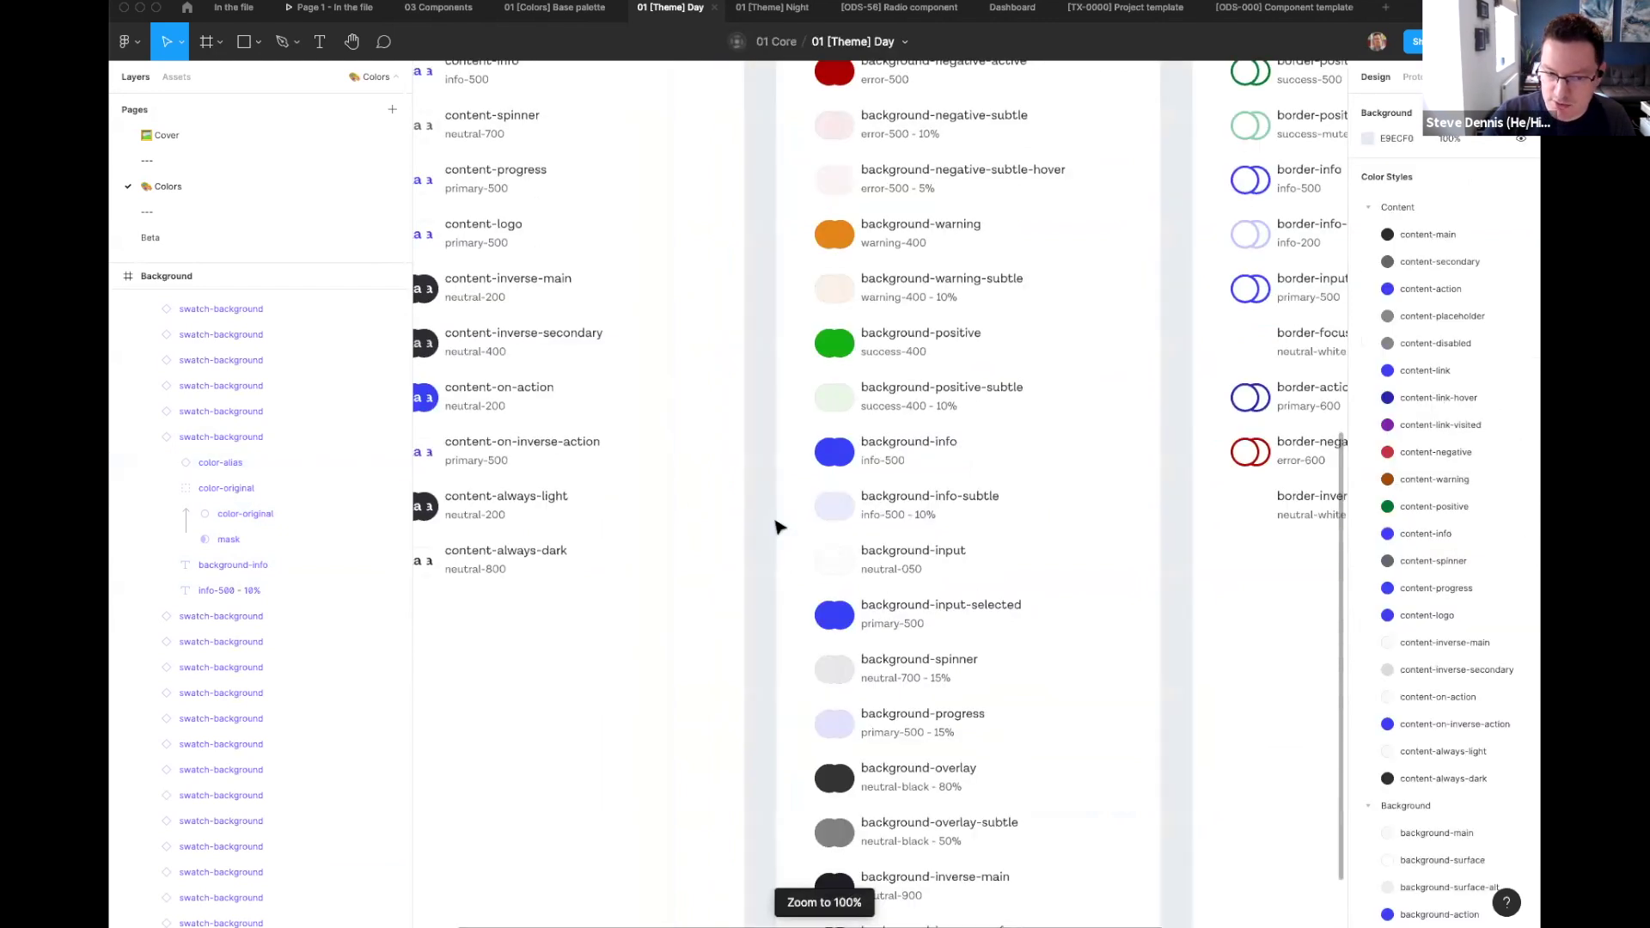
pyautogui.scroll(3, 756, 551)
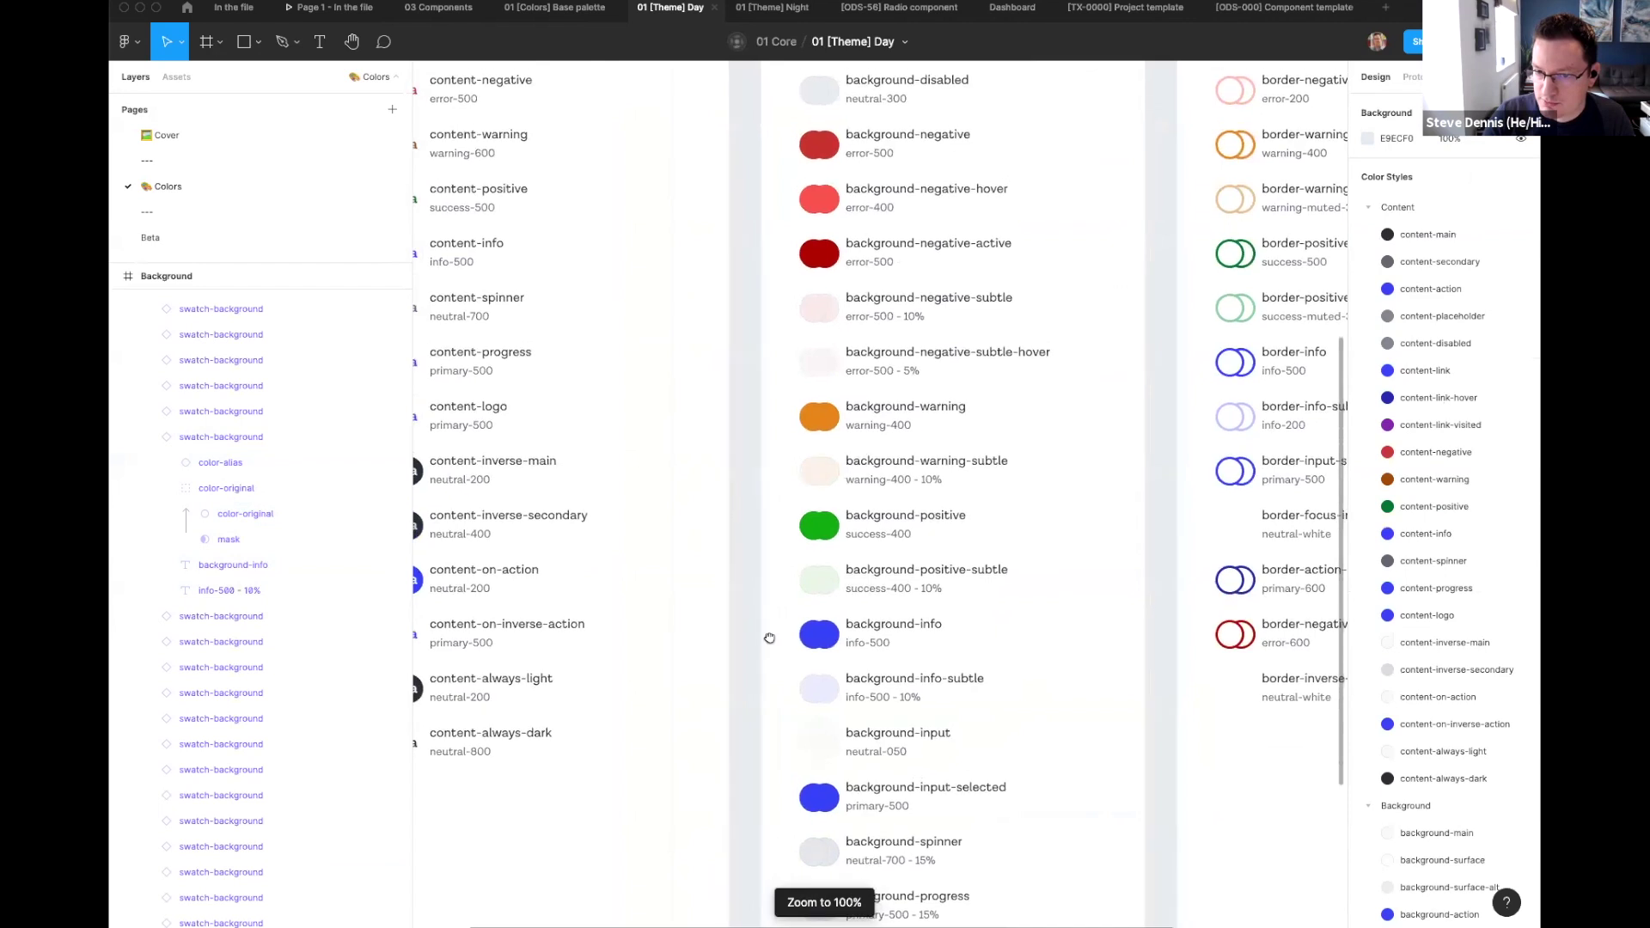
pyautogui.hotkey('shift', '1')
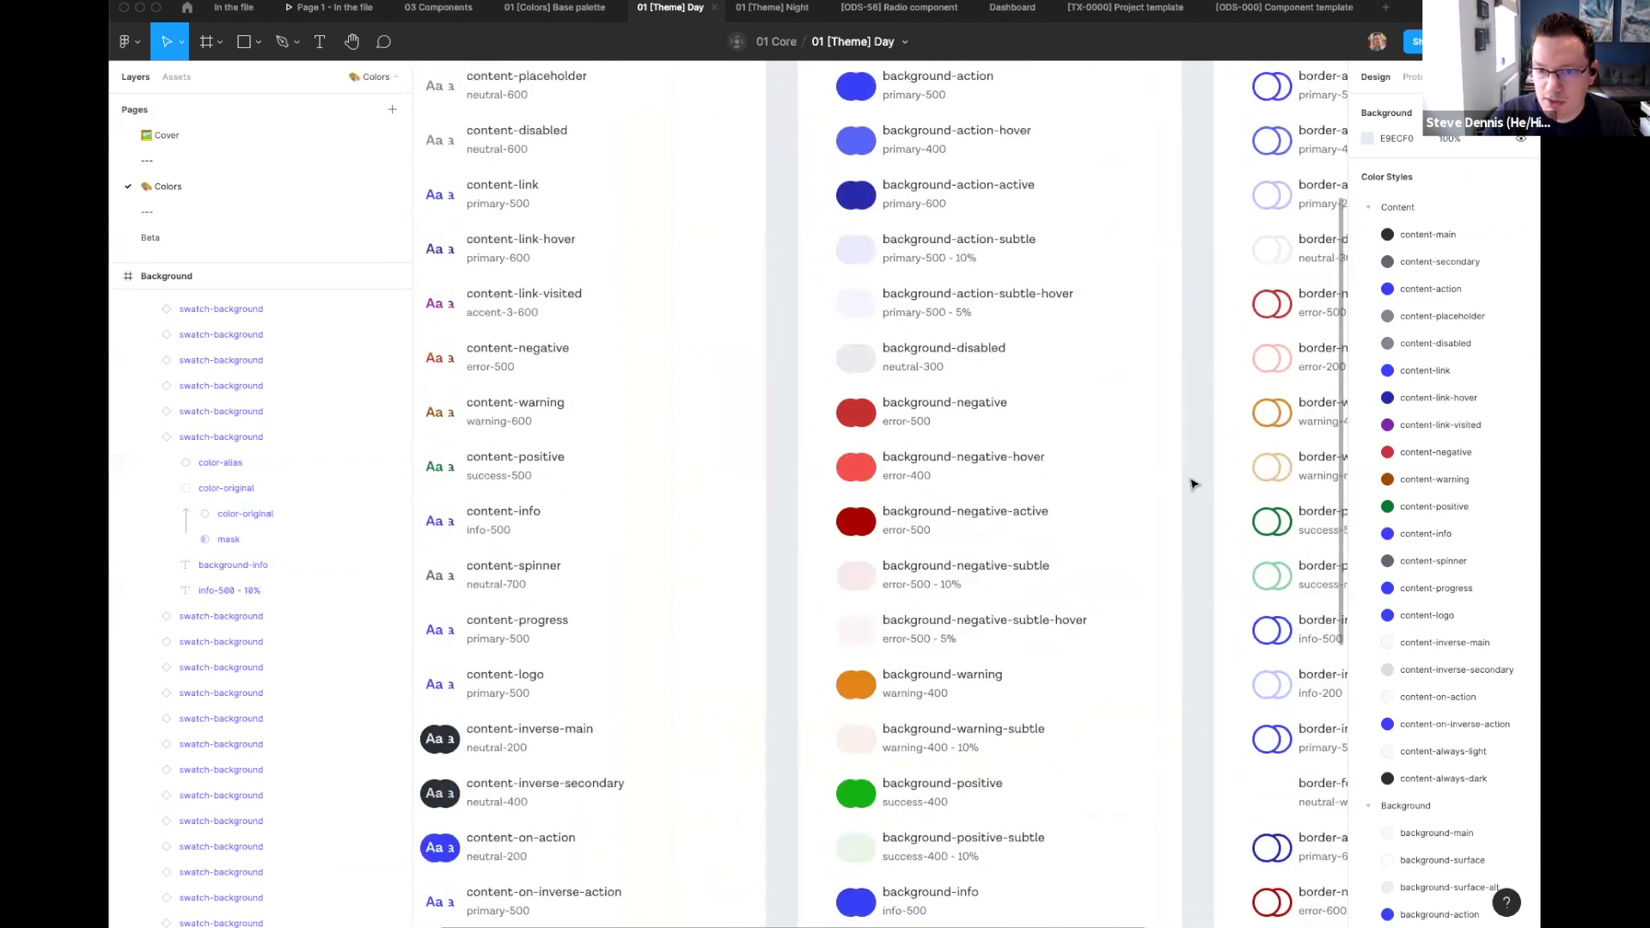
pyautogui.click(713, 141)
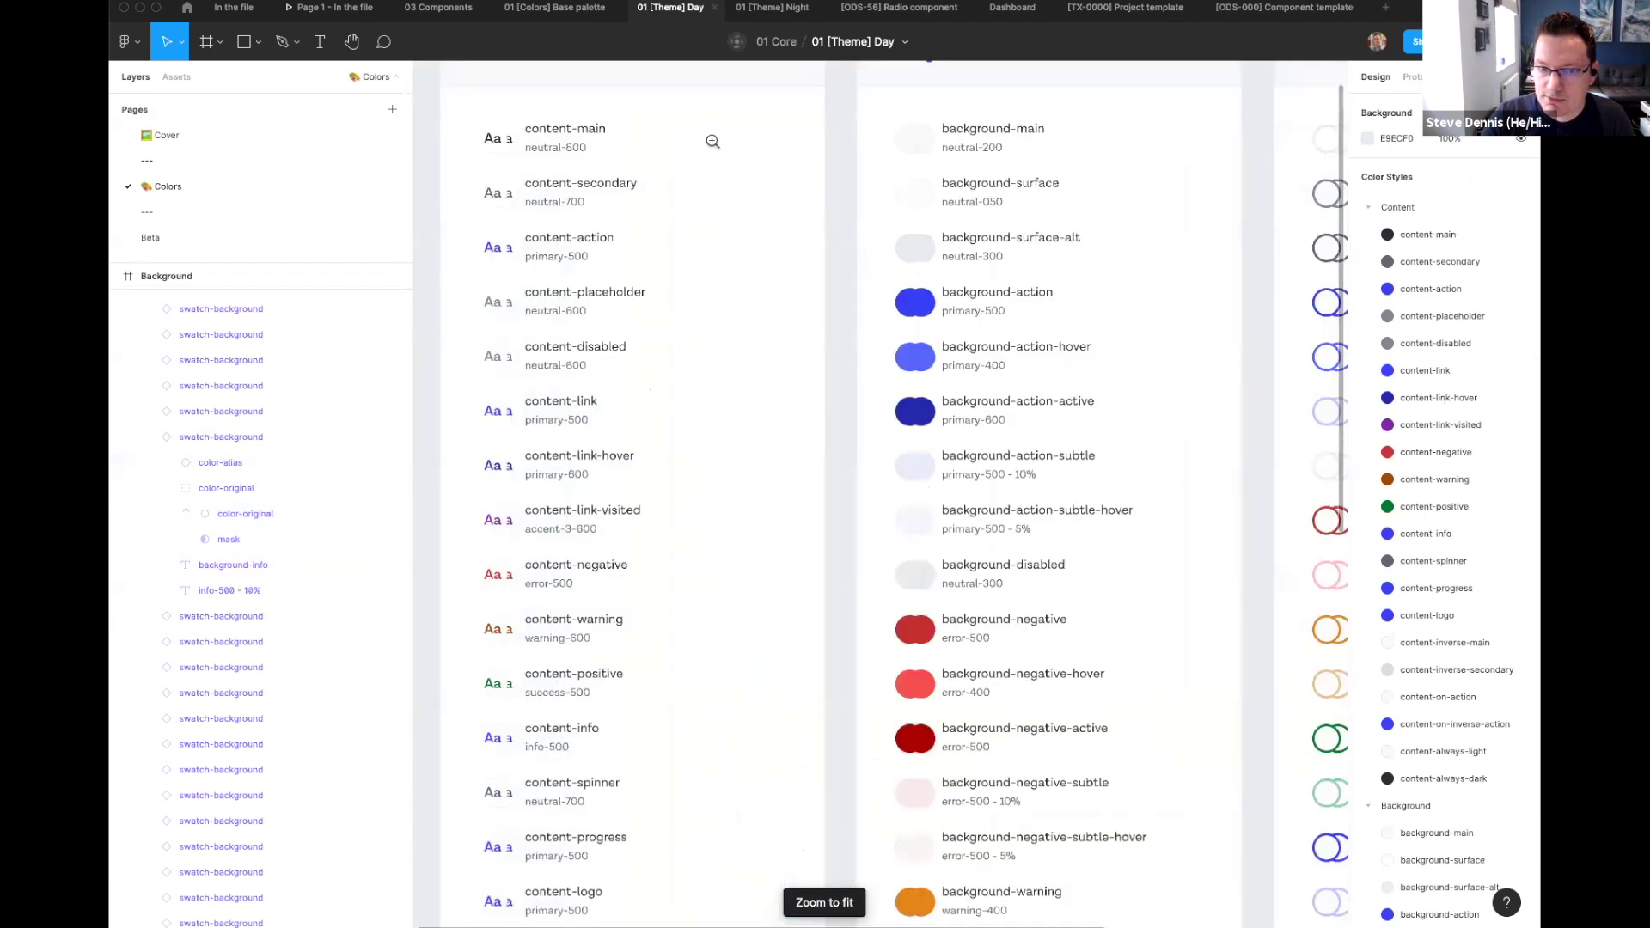
pyautogui.moveTo(876, 185); pyautogui.dragTo(851, 272)
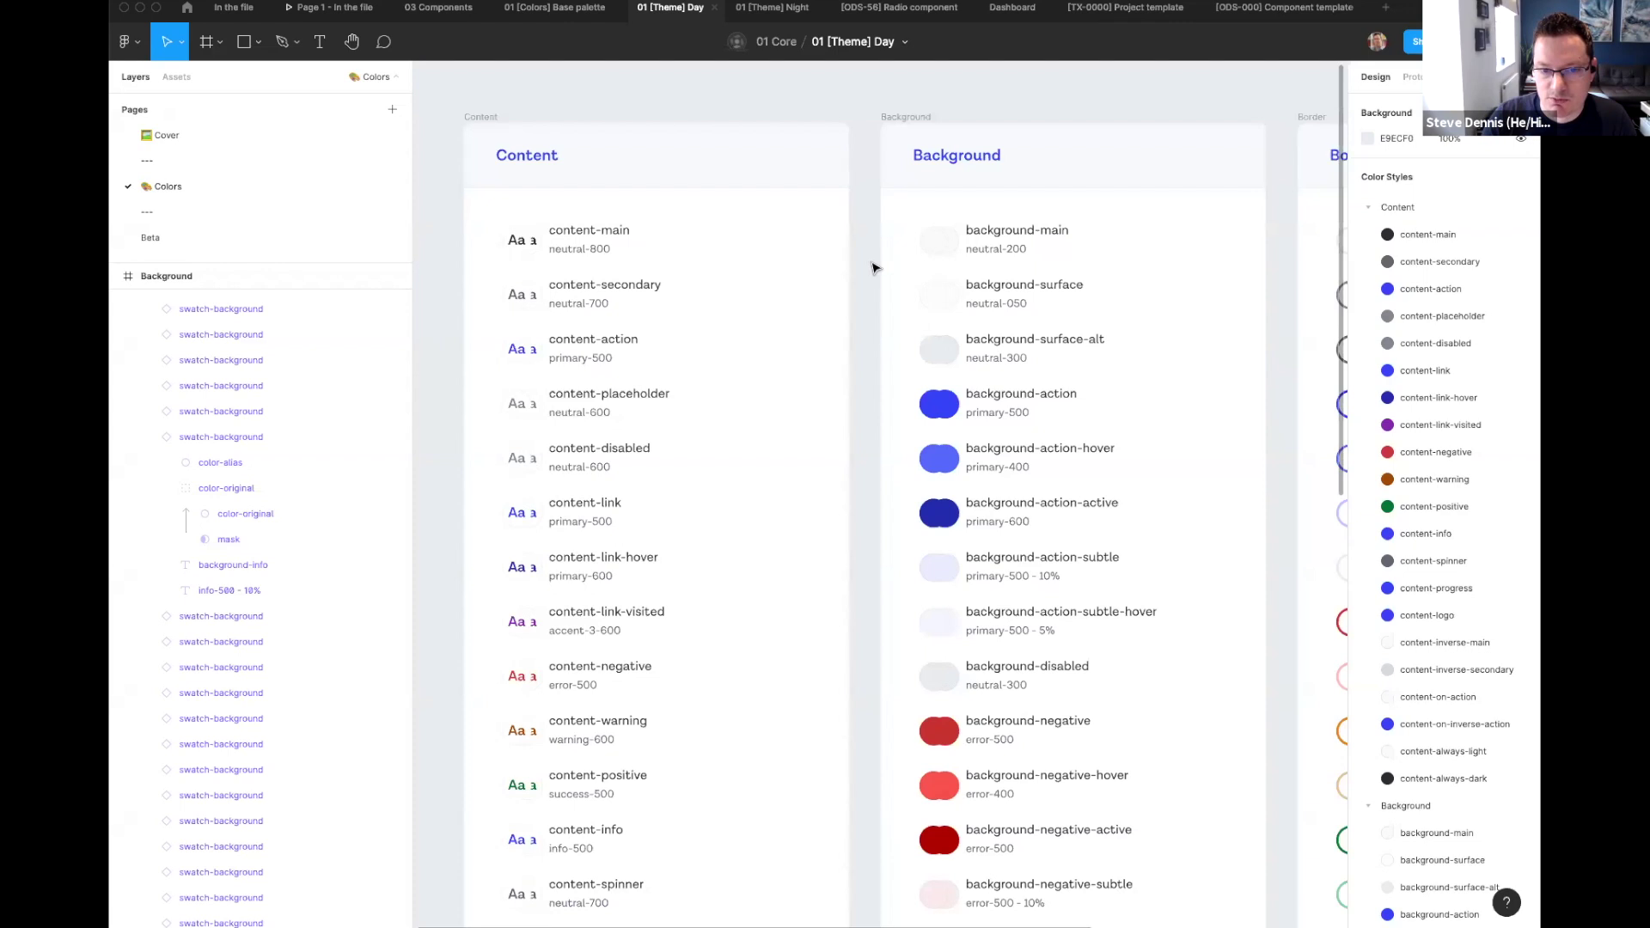
# Step: Draw a test rectangle about 101 × 98 on the empty canvas beside the Content frame
pyautogui.hscroll(-5, 478, 265)
pyautogui.scroll(1, 479, 265)
pyautogui.press('r')
pyautogui.moveTo(498, 211); pyautogui.dragTo(581, 290)
# Step: Browse the color styles available for the test rectangle's fill, comparing the base palette and theme groups, and leave nothing selected
pyautogui.click(1495, 299)
pyautogui.scroll(-10, 1460, 527)
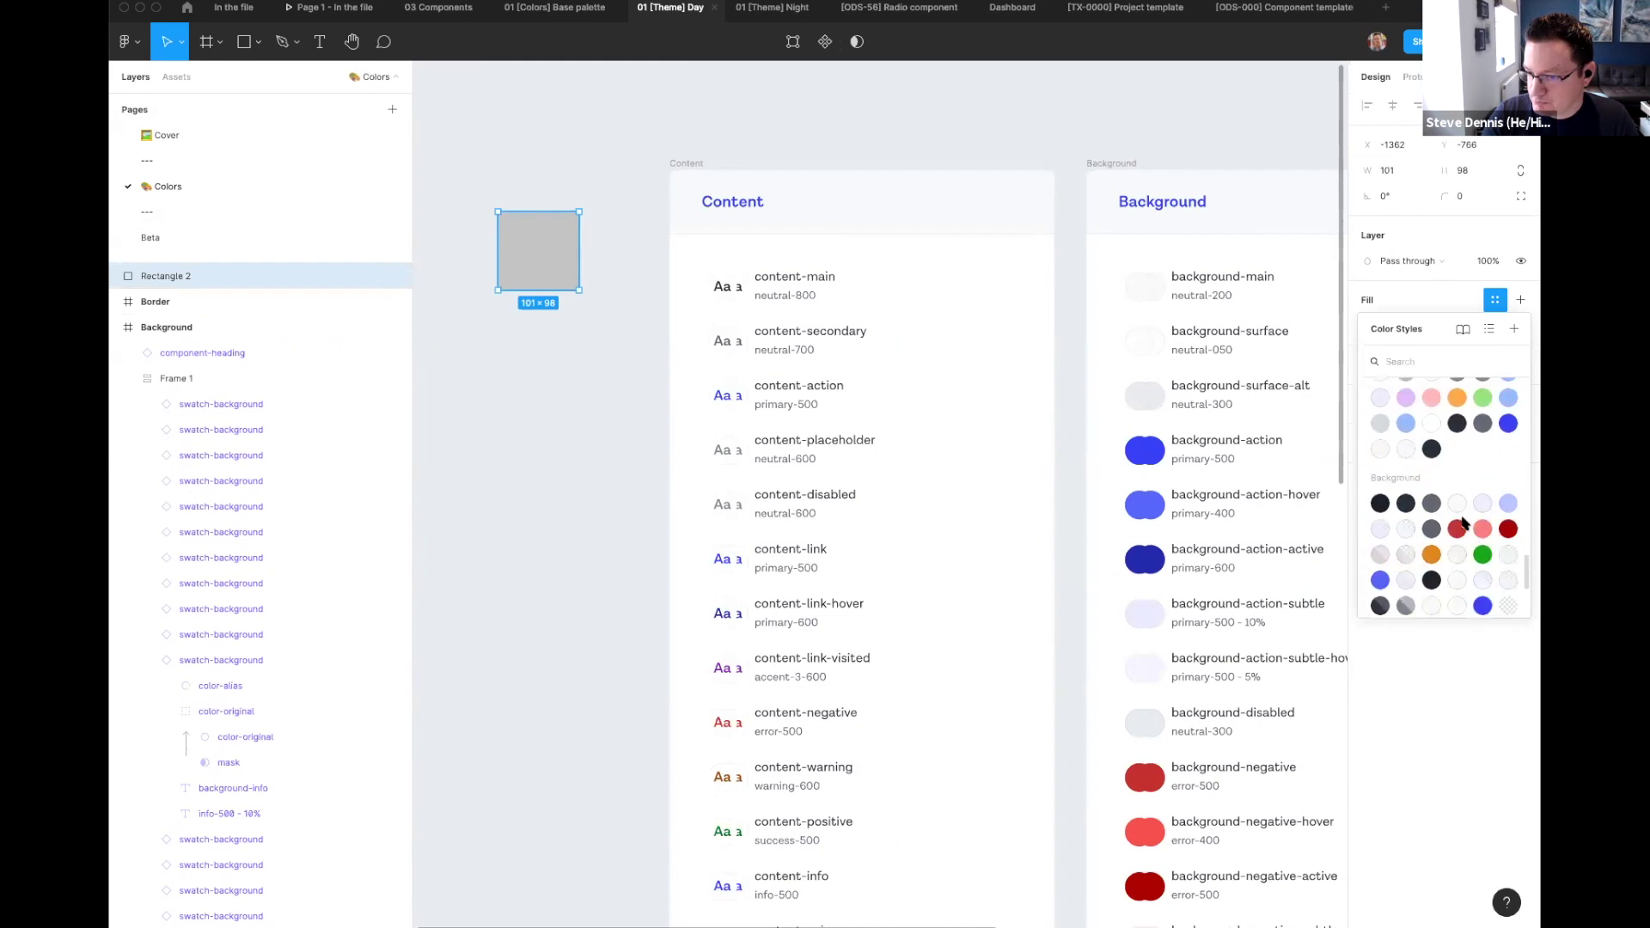
pyautogui.scroll(-1, 1464, 522)
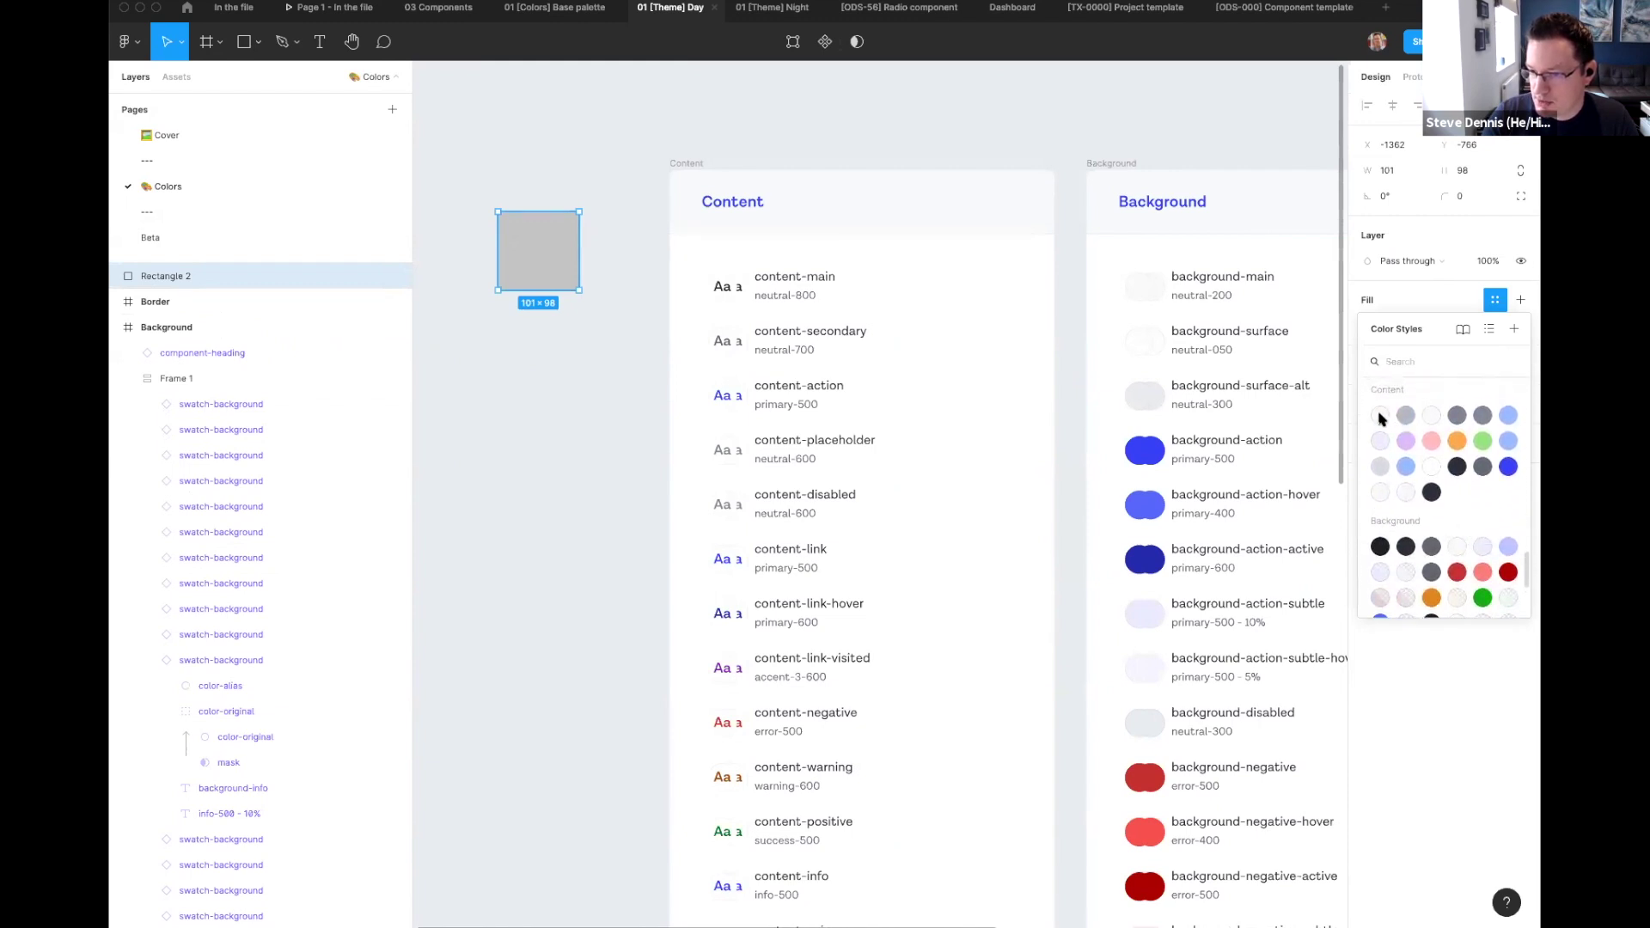
pyautogui.scroll(-10, 1381, 420)
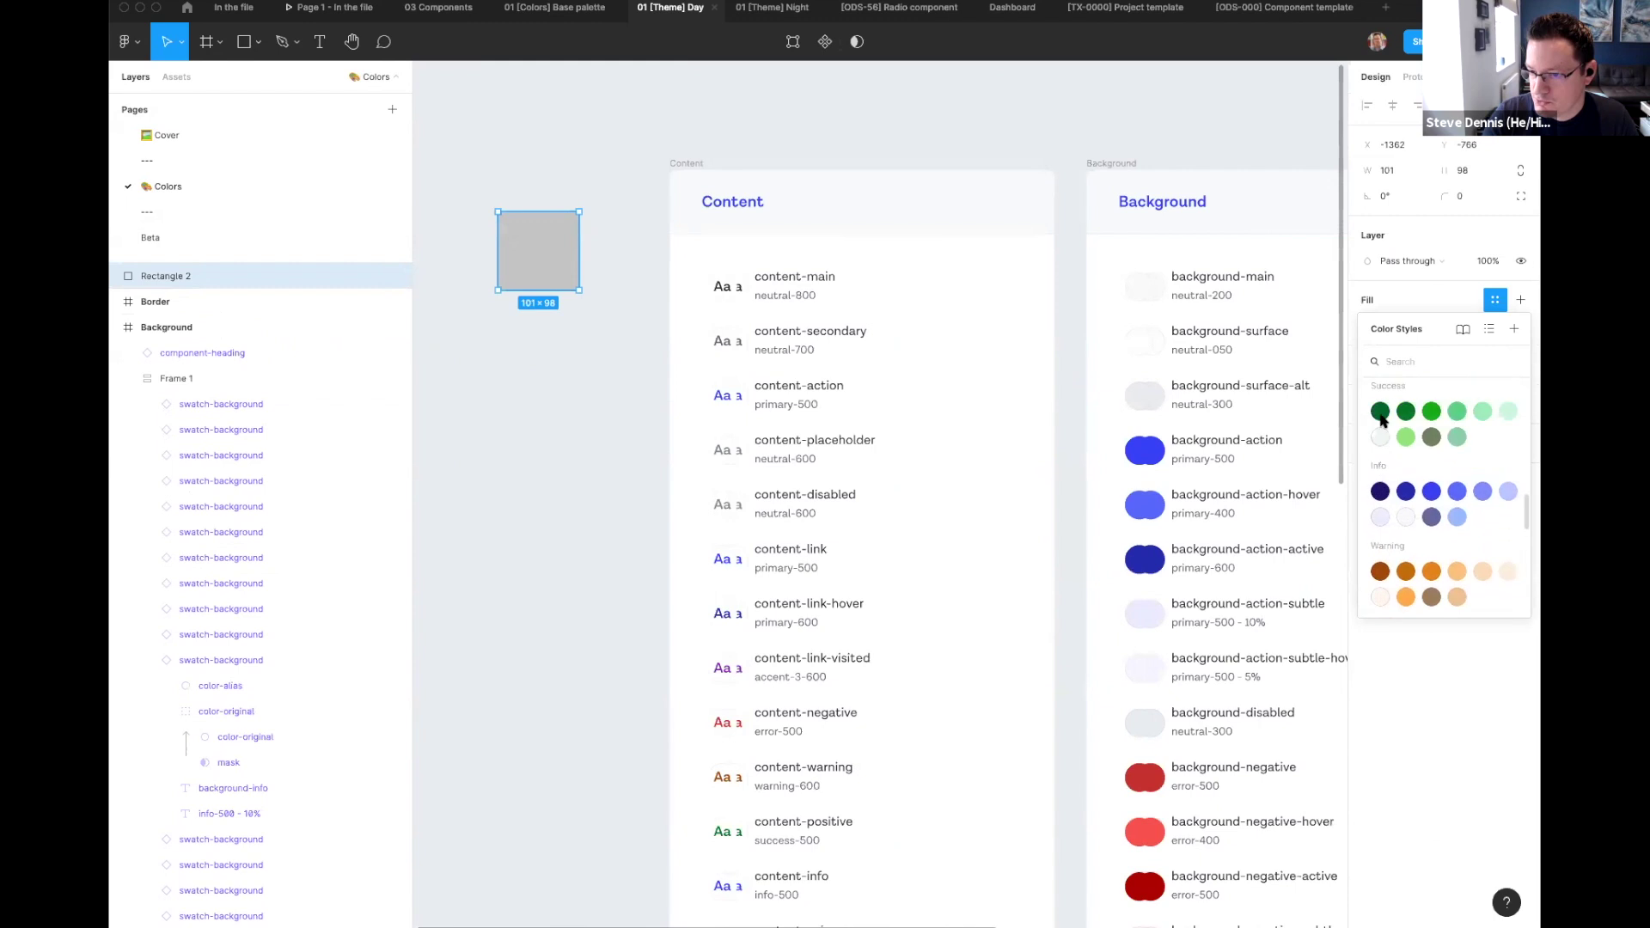
pyautogui.scroll(-5, 1381, 420)
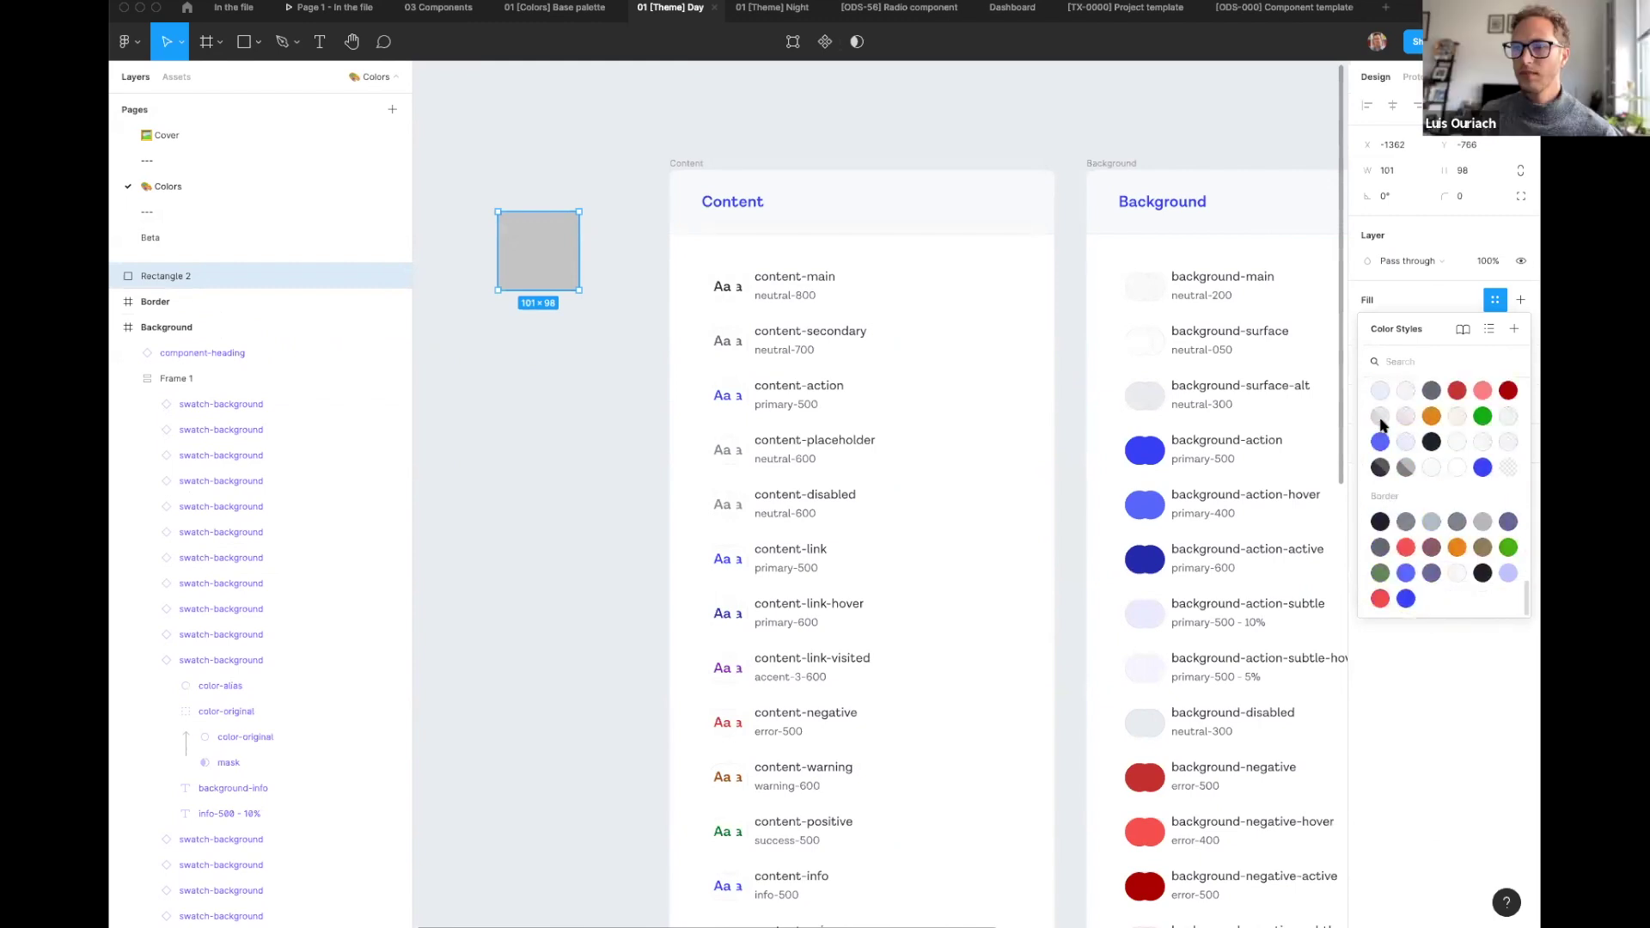
pyautogui.scroll(5, 1381, 427)
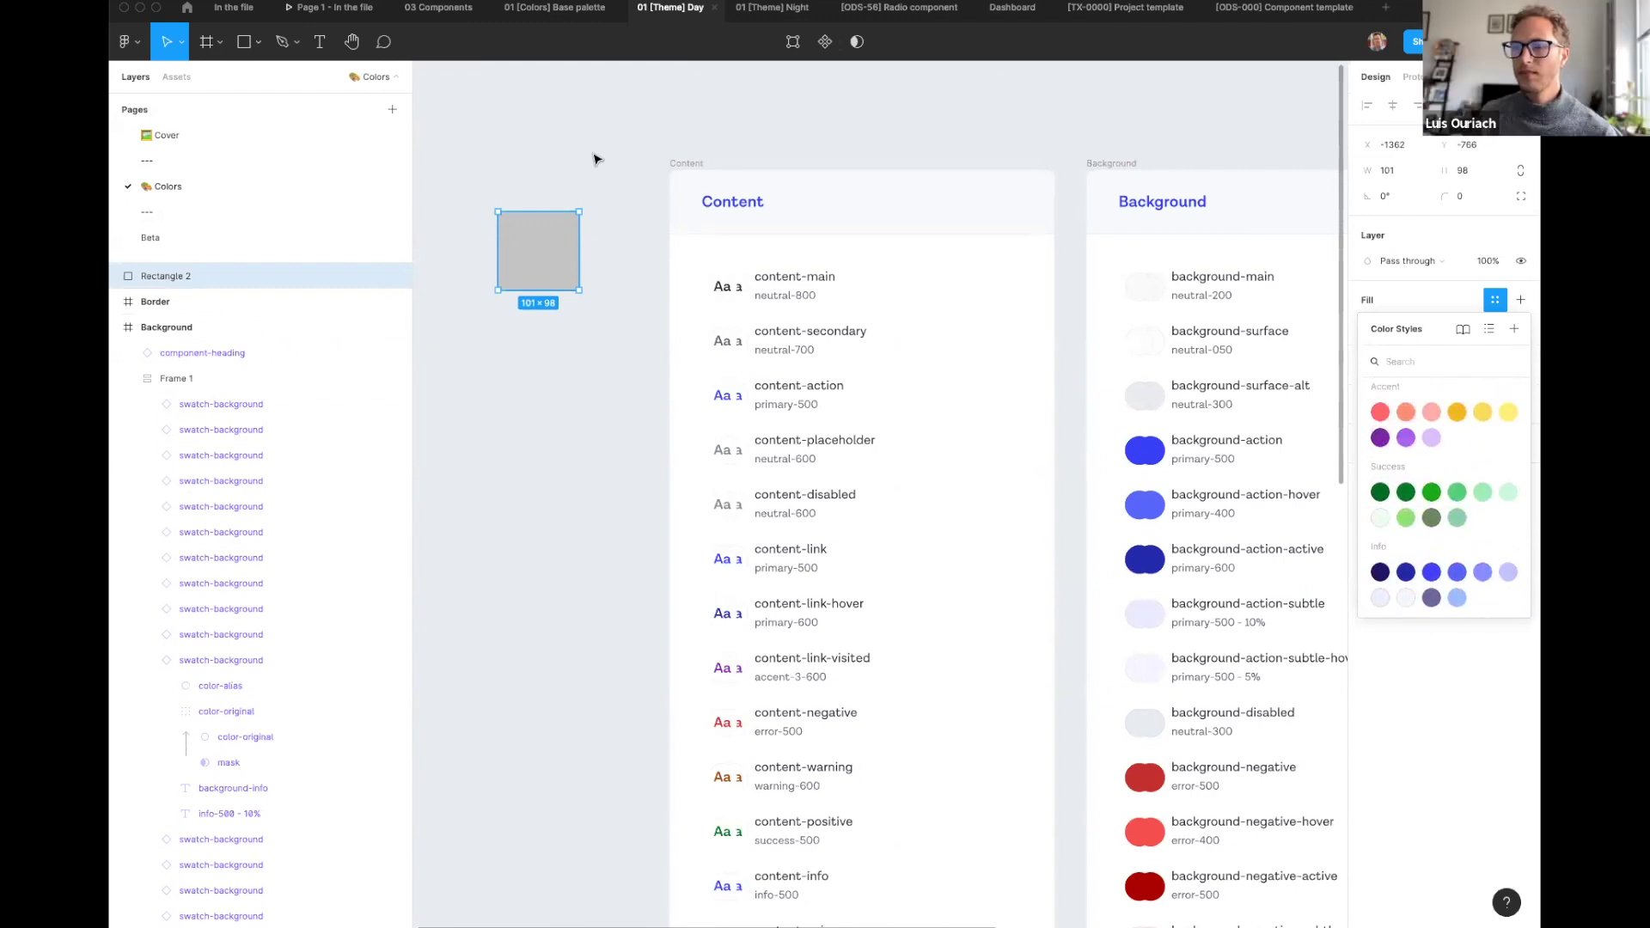
pyautogui.click(604, 121)
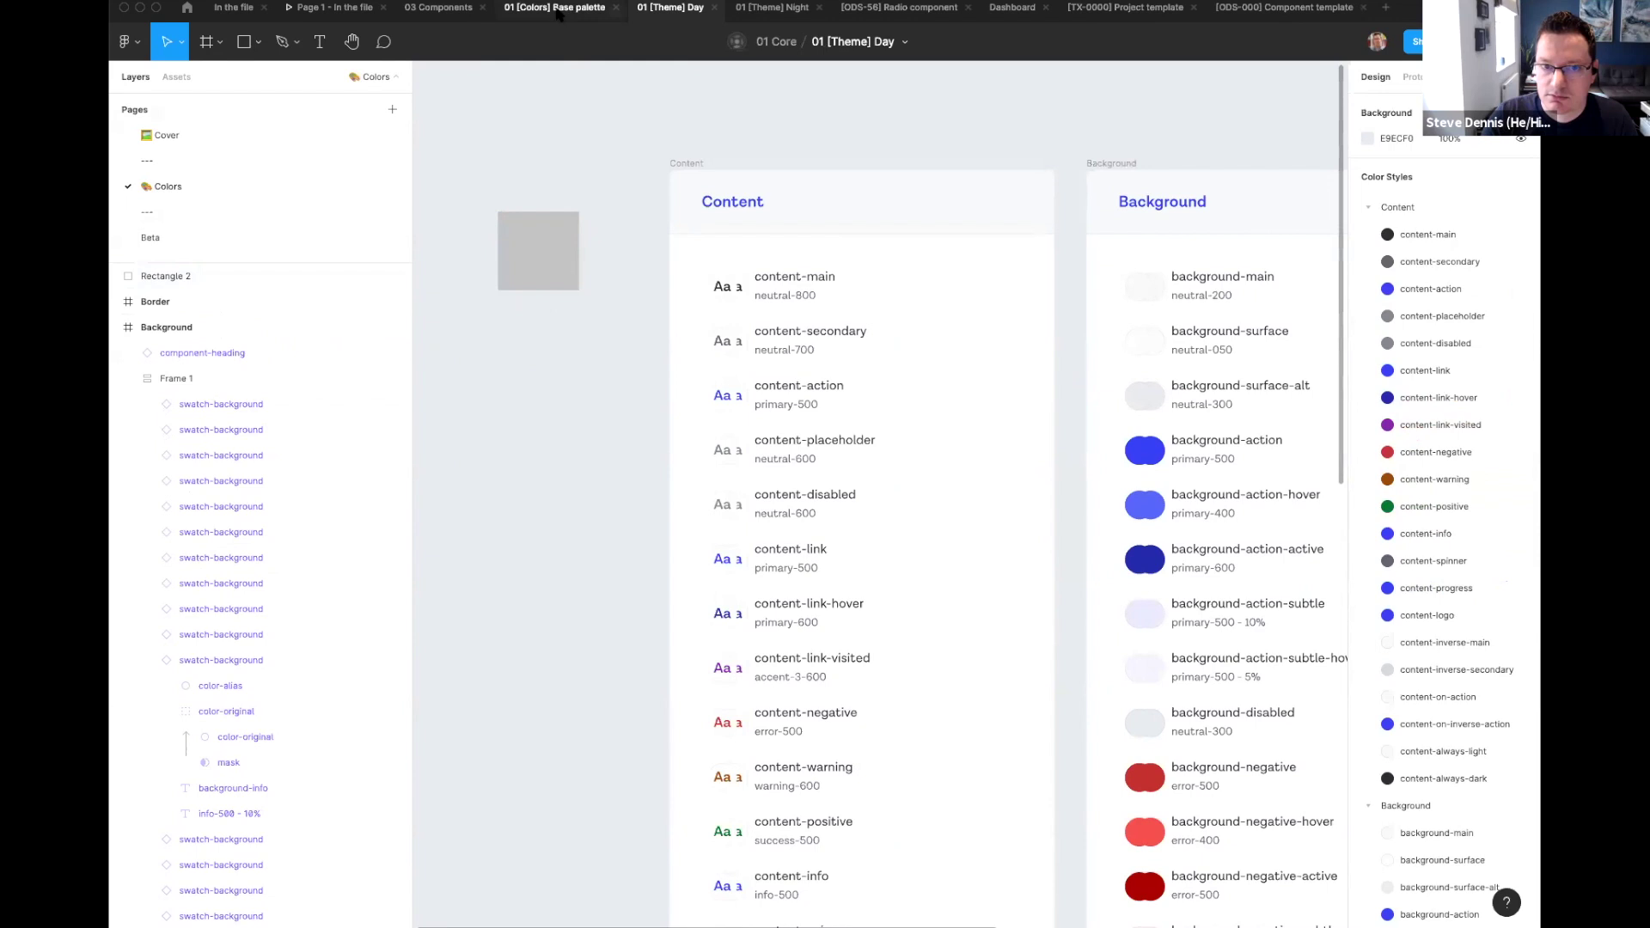
# Step: Switch to the [ODS-000] Component template file and draw a rectangle about 104 × 54 beside the Audit & Research checklist
pyautogui.click(1284, 7)
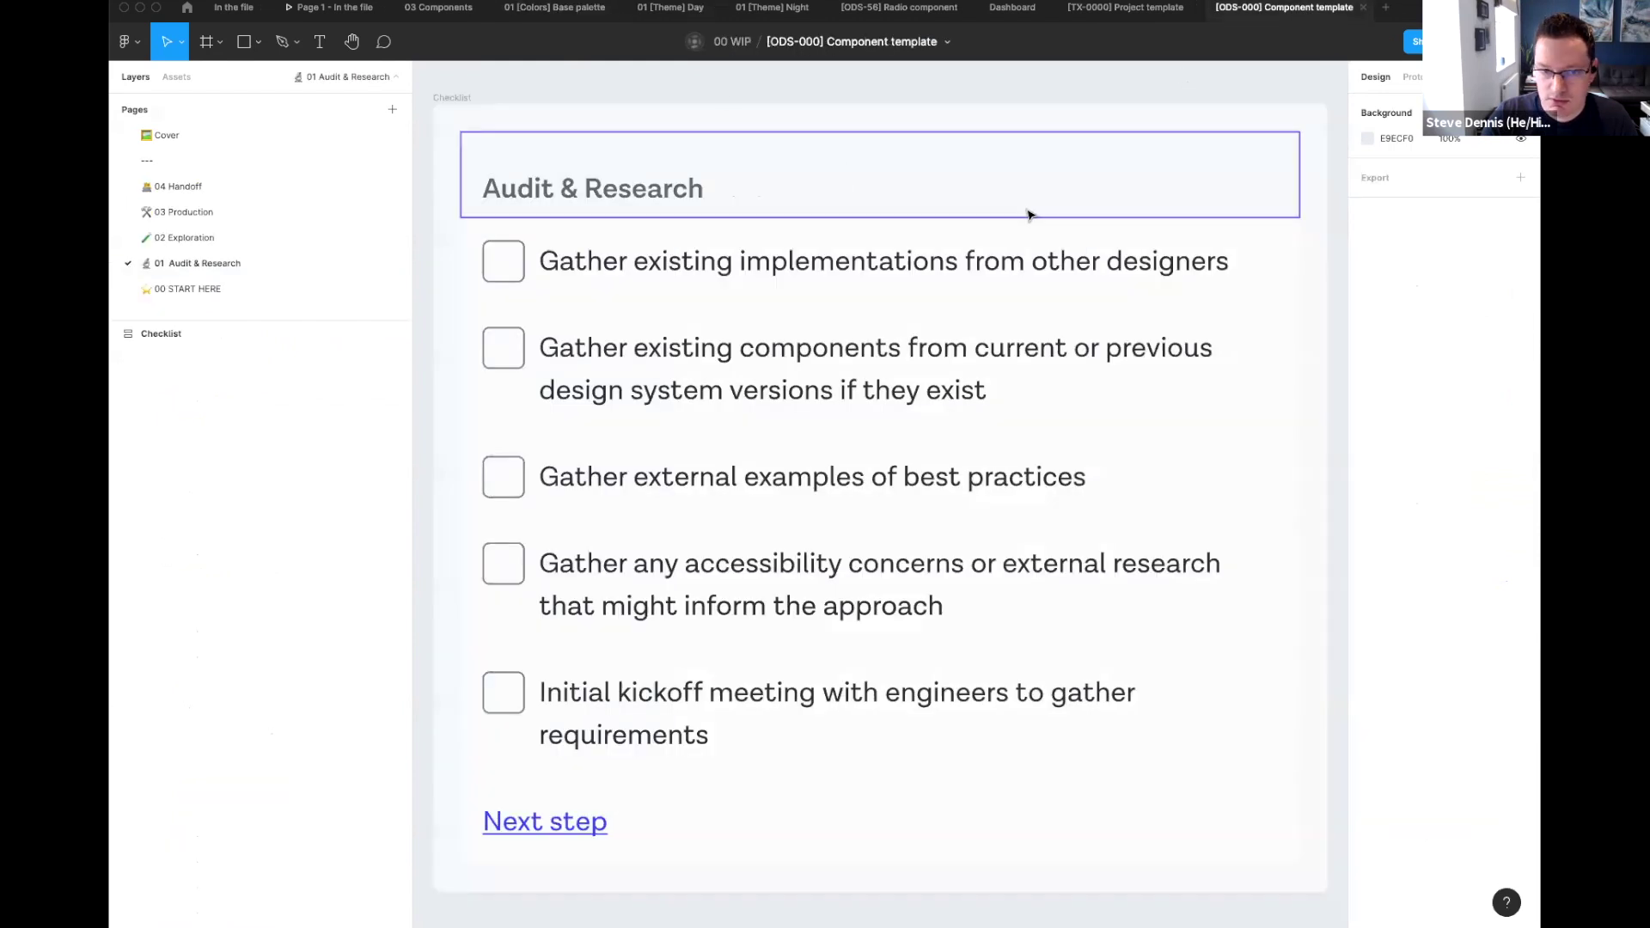
pyautogui.hscroll(5, 1012, 269)
pyautogui.press('r')
pyautogui.moveTo(904, 203); pyautogui.dragTo(1088, 298)
# Step: Examine the 01 [Theme] Day Content and Background color styles offered for the new rectangle's fill
pyautogui.click(1495, 300)
pyautogui.scroll(-10, 1456, 452)
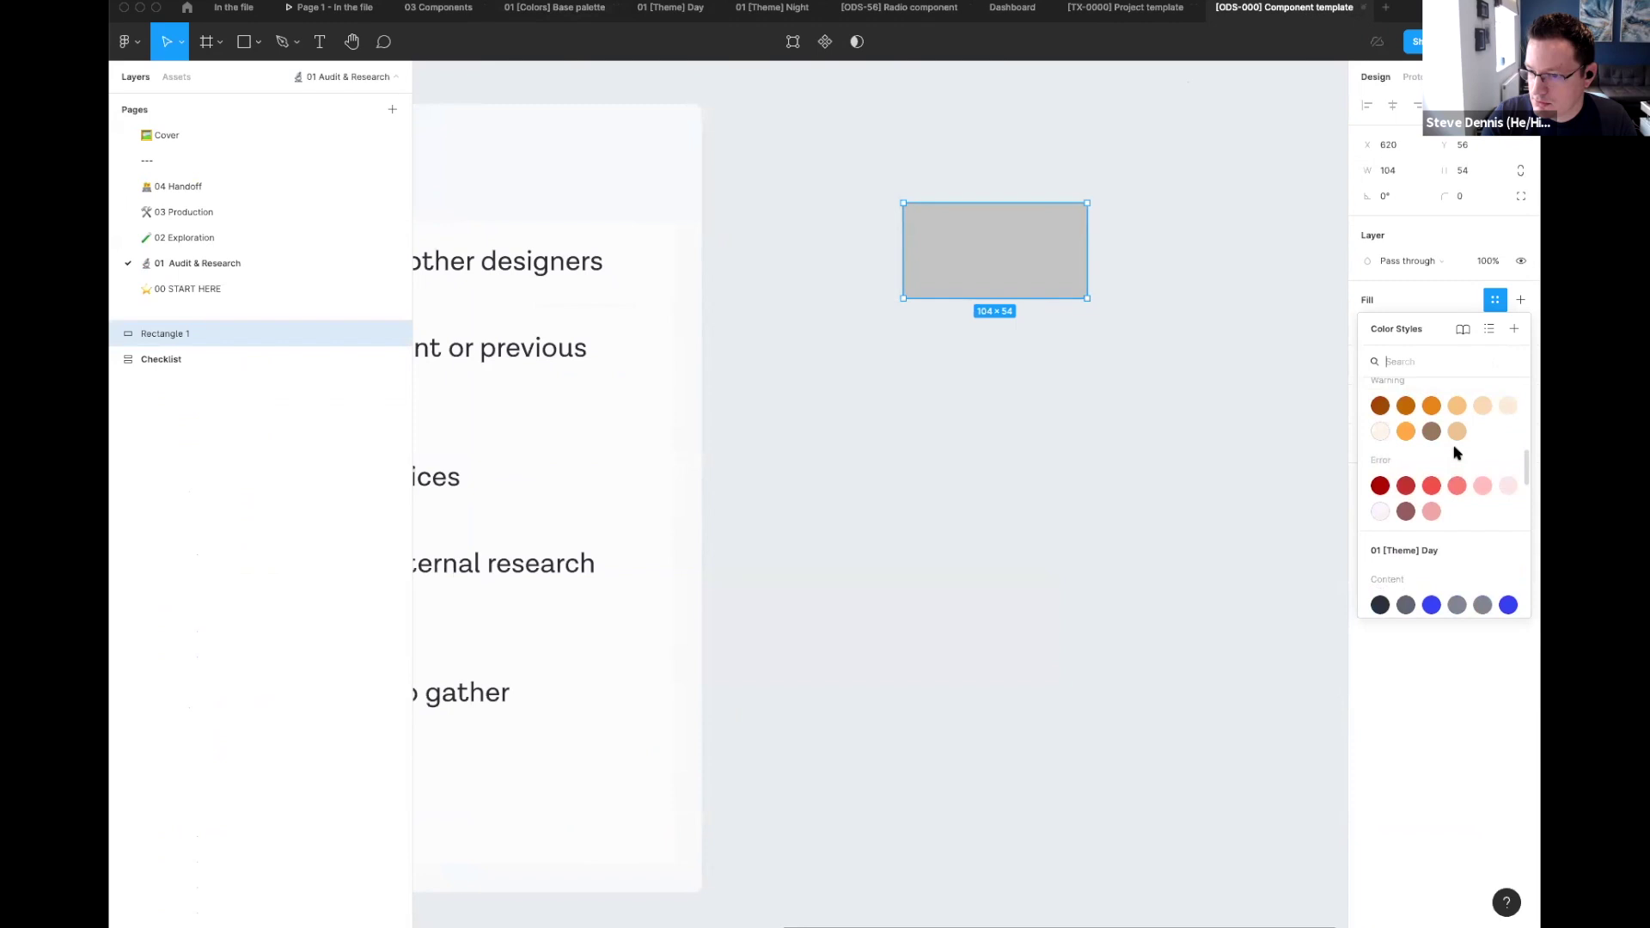
pyautogui.scroll(1, 1456, 451)
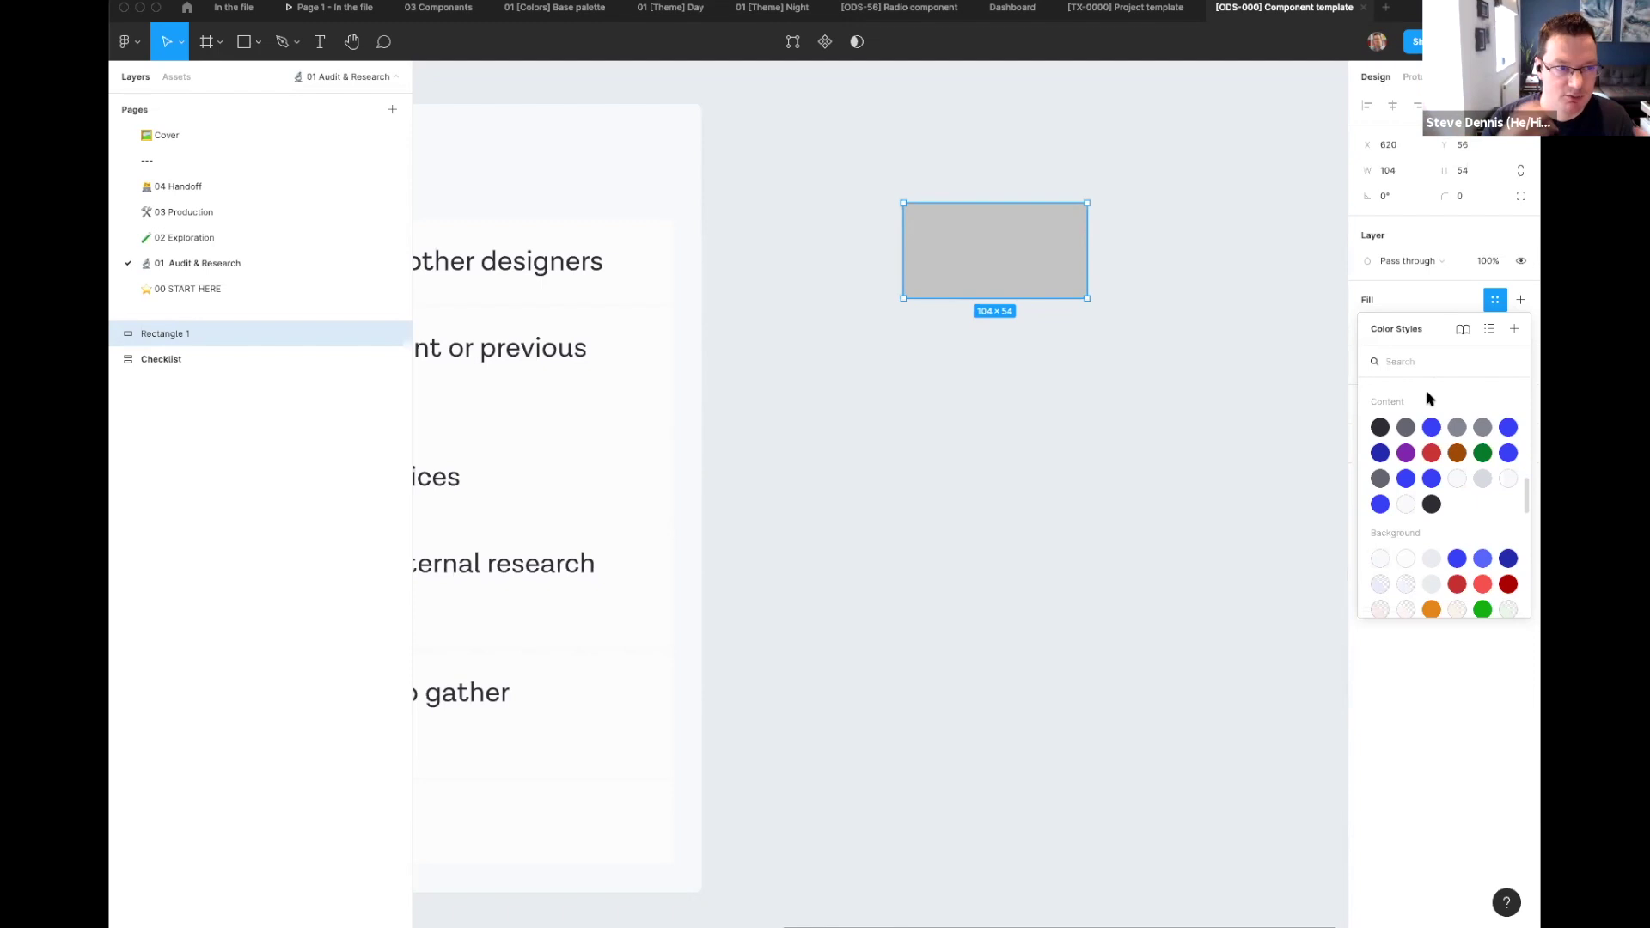
pyautogui.scroll(-1, 1442, 491)
pyautogui.scroll(-1, 1442, 492)
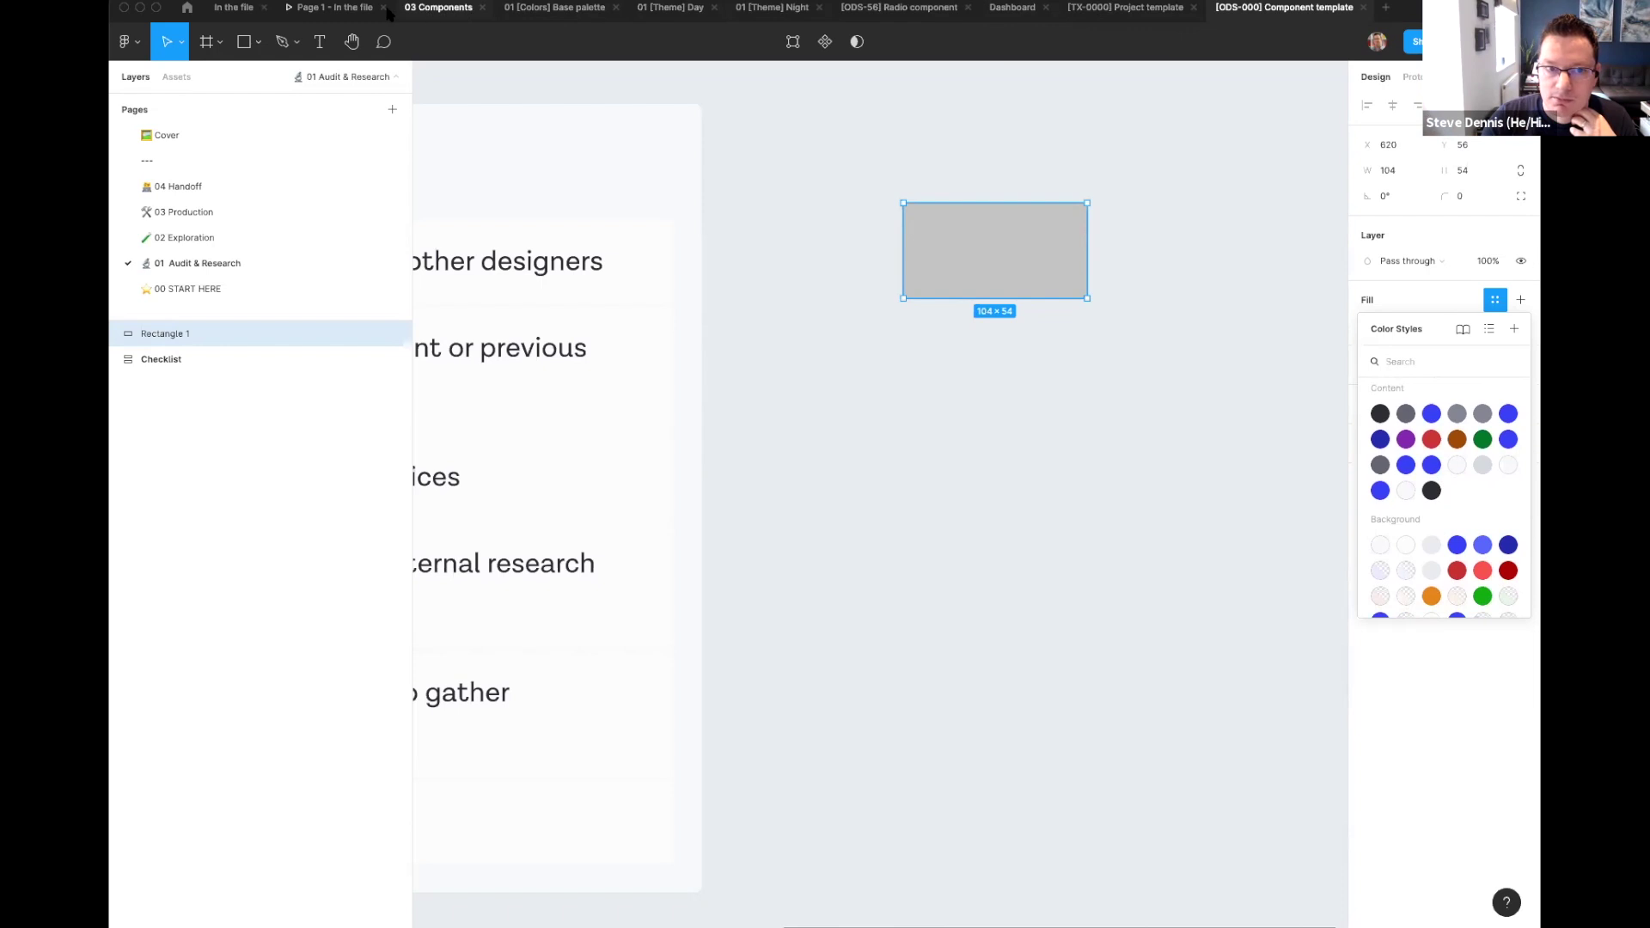
# Step: Return to the 01 [Theme] Day file and review the Background and Border alias swatches down to the end of their lists
pyautogui.click(671, 8)
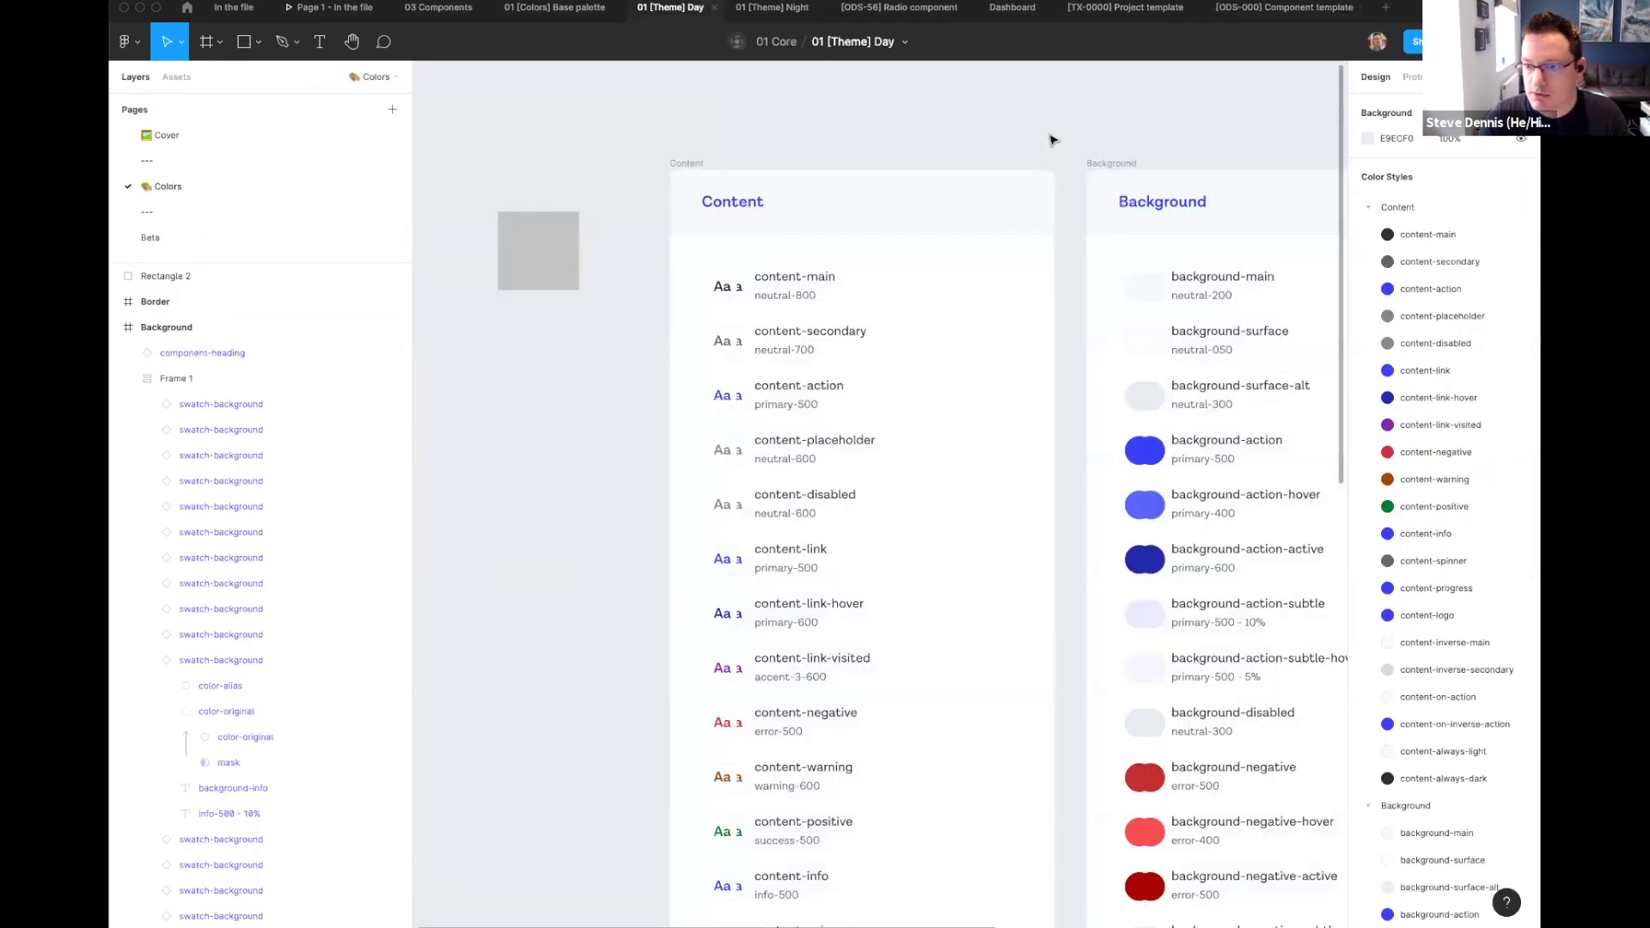
pyautogui.hscroll(5, 904, 328)
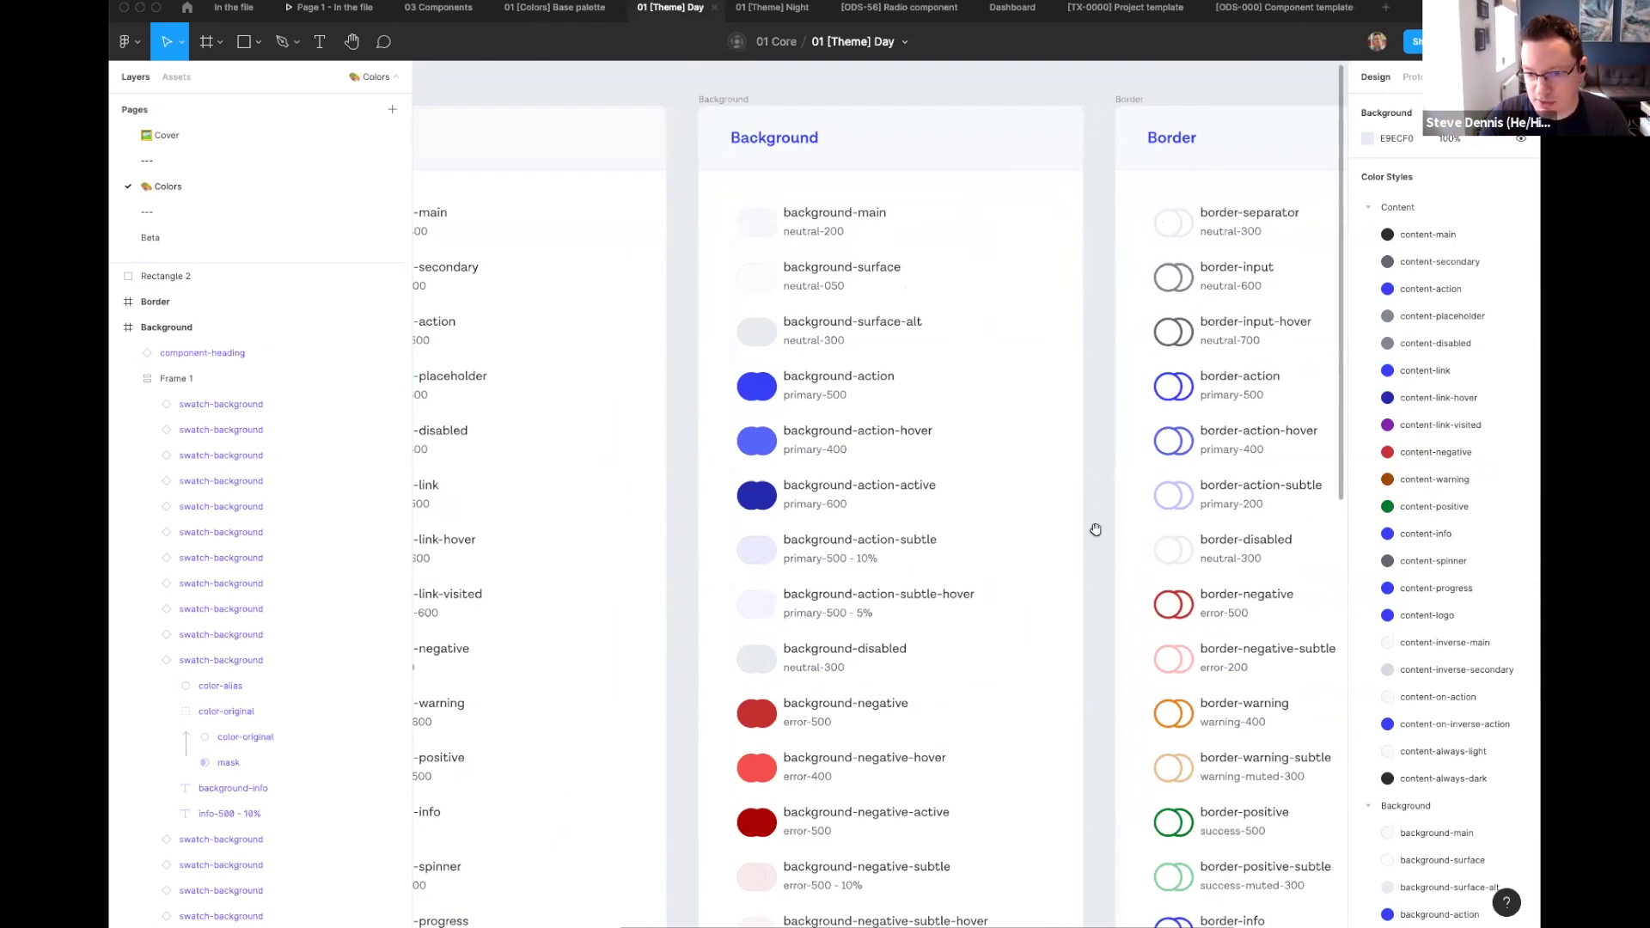
pyautogui.scroll(-3, 1100, 477)
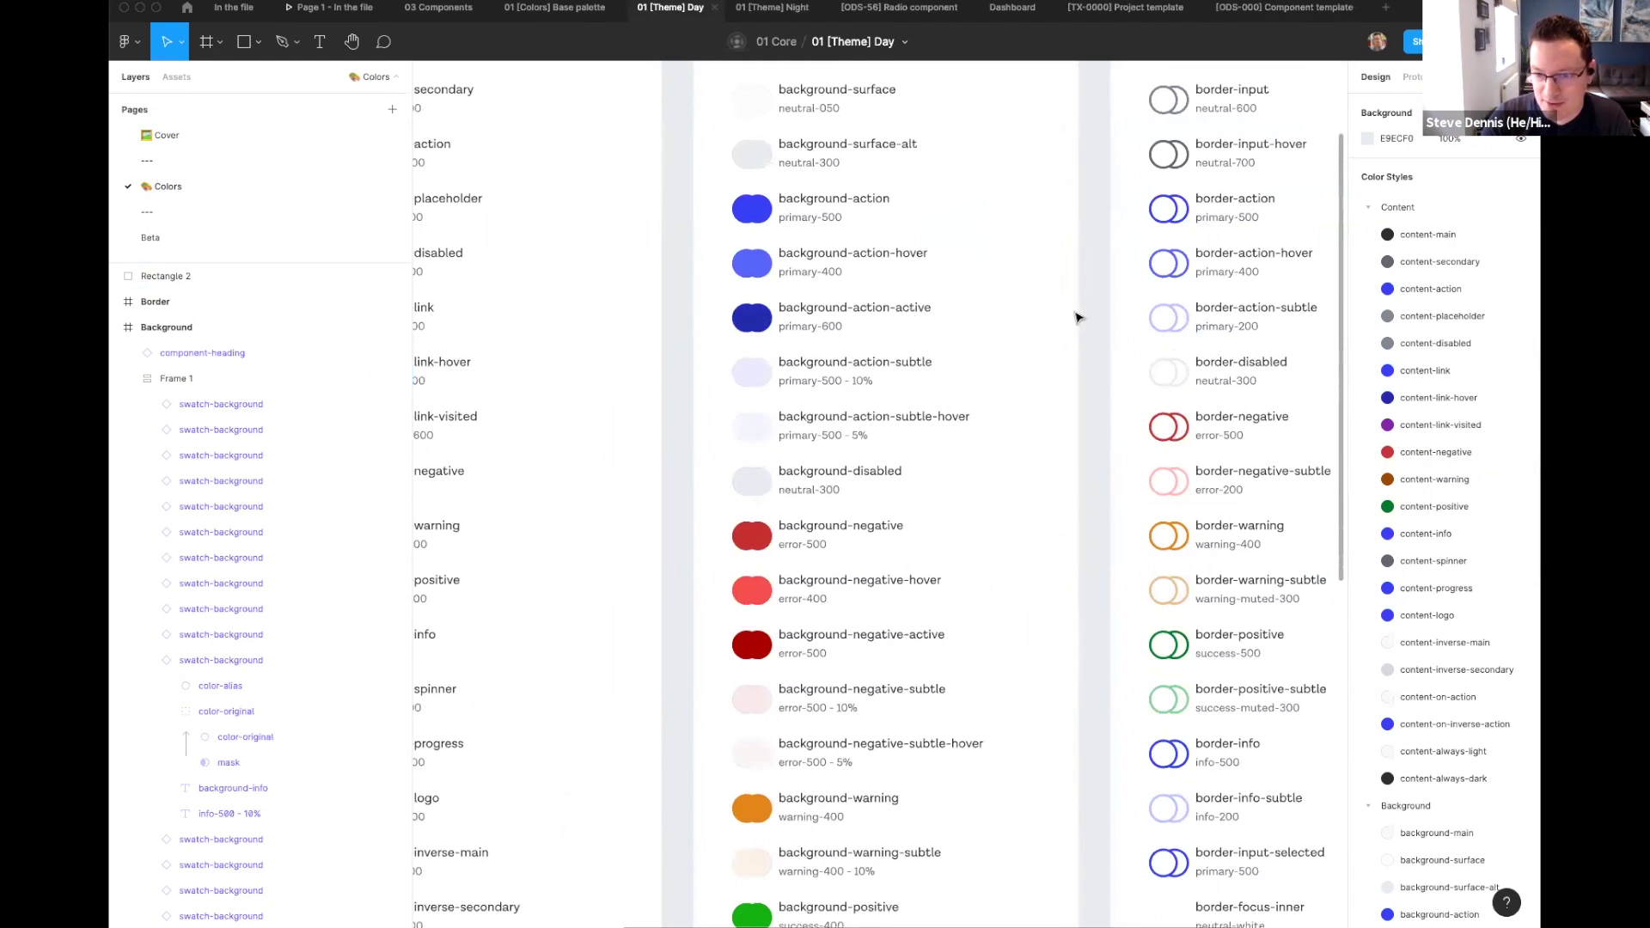
pyautogui.scroll(3, 1085, 404)
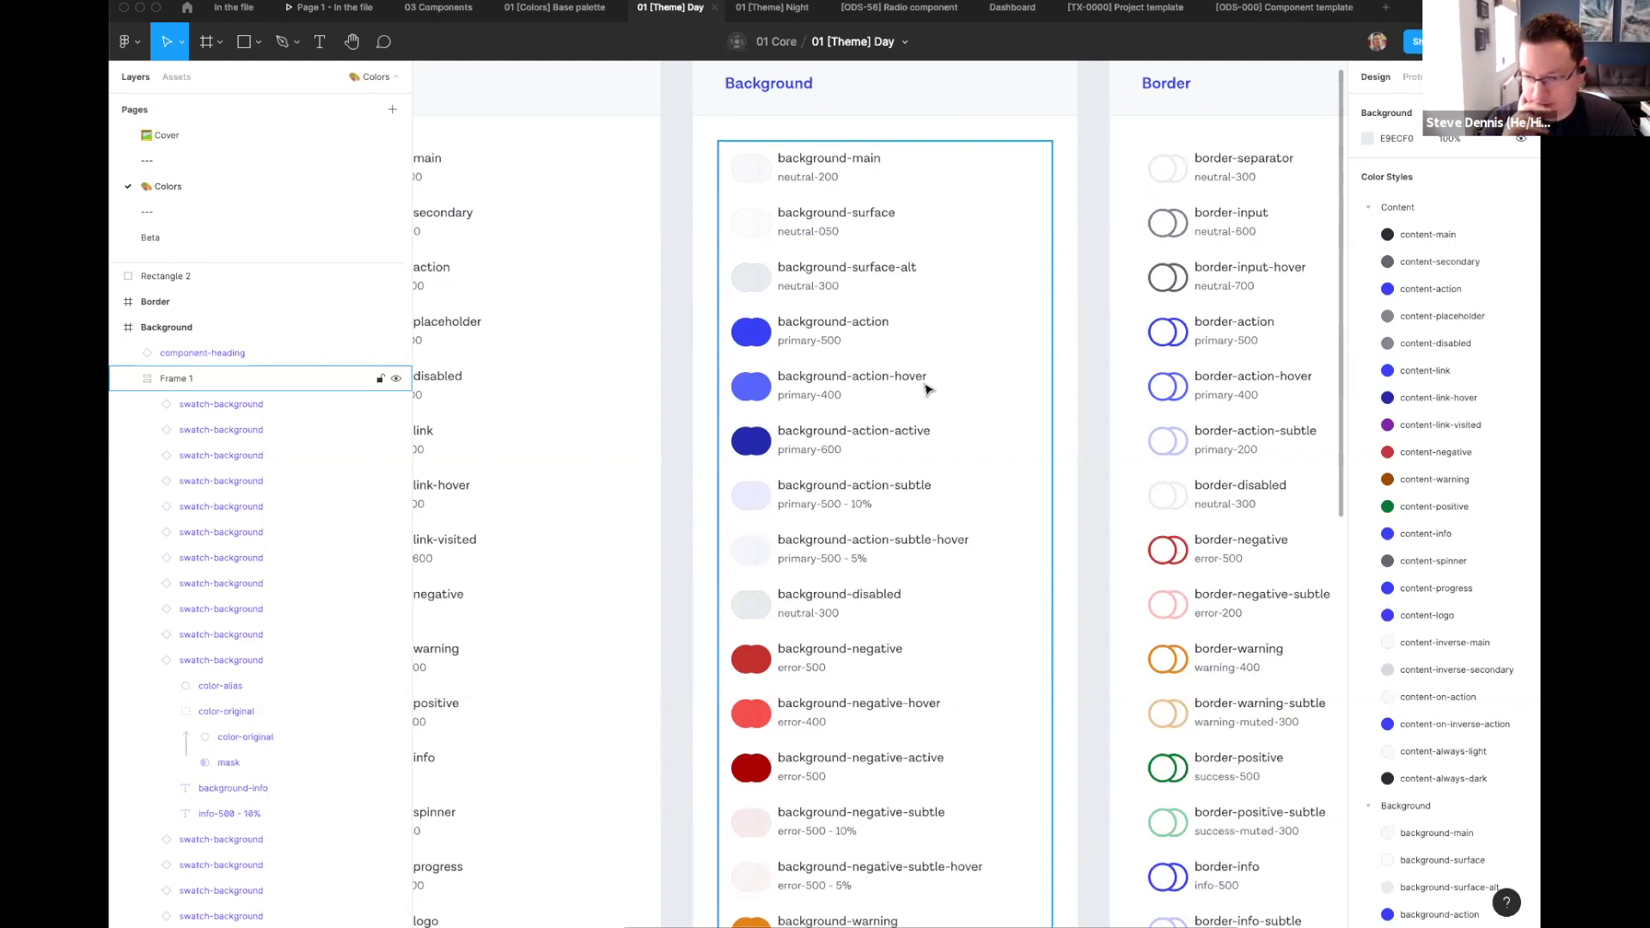
pyautogui.click(1085, 388)
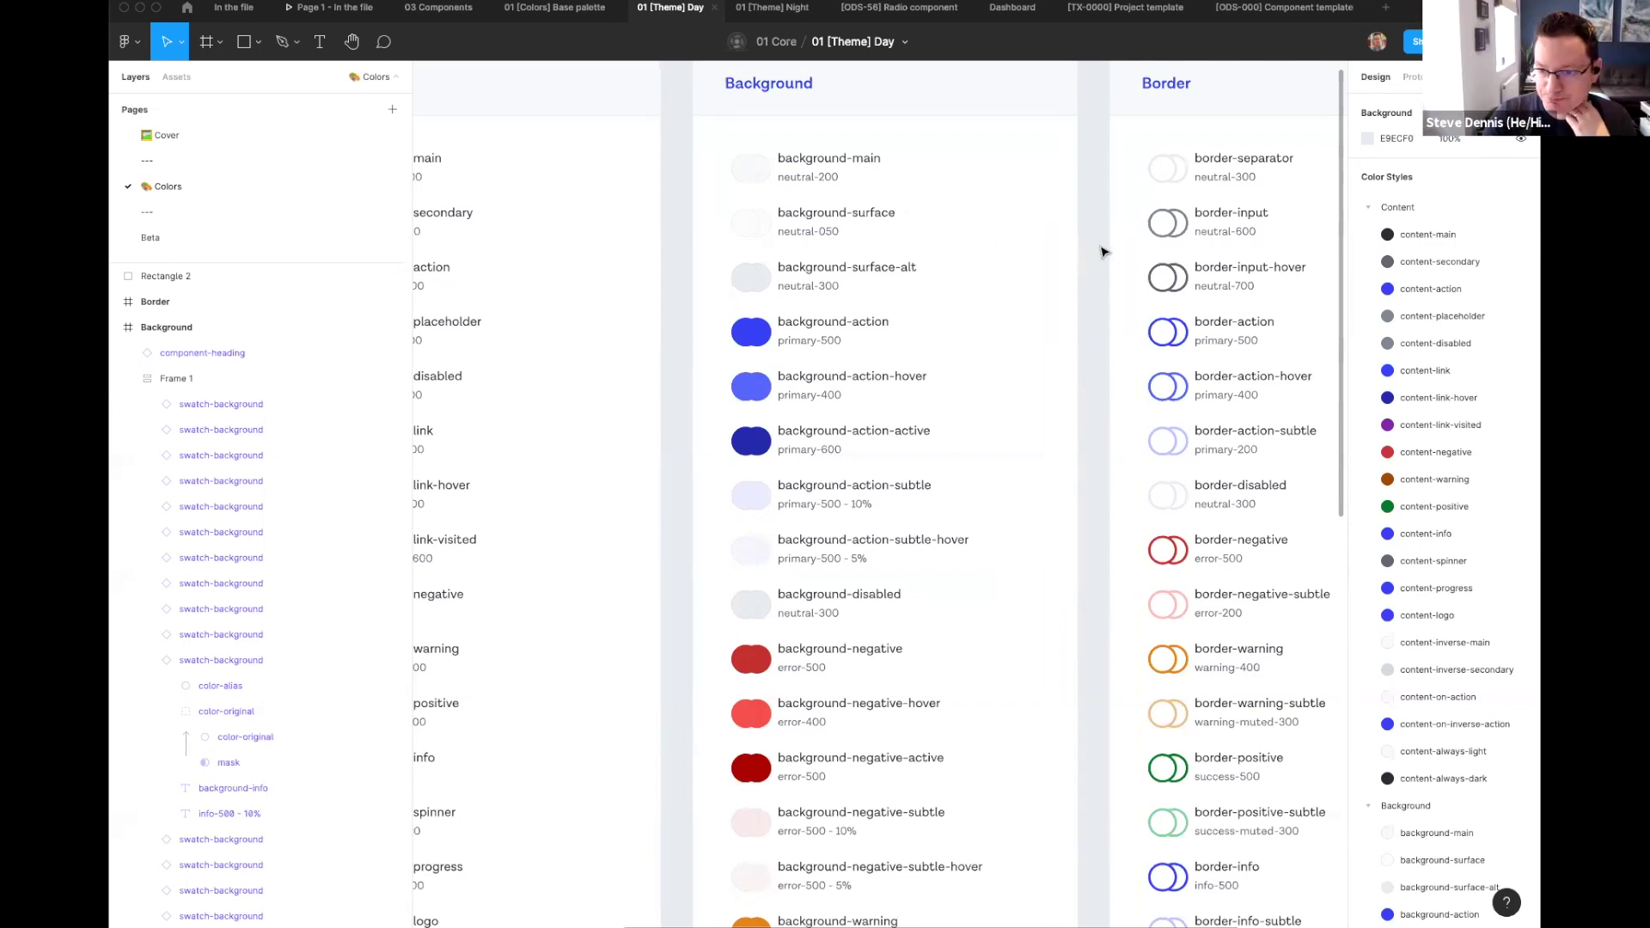
pyautogui.scroll(-5, 1103, 252)
pyautogui.scroll(-6, 1104, 252)
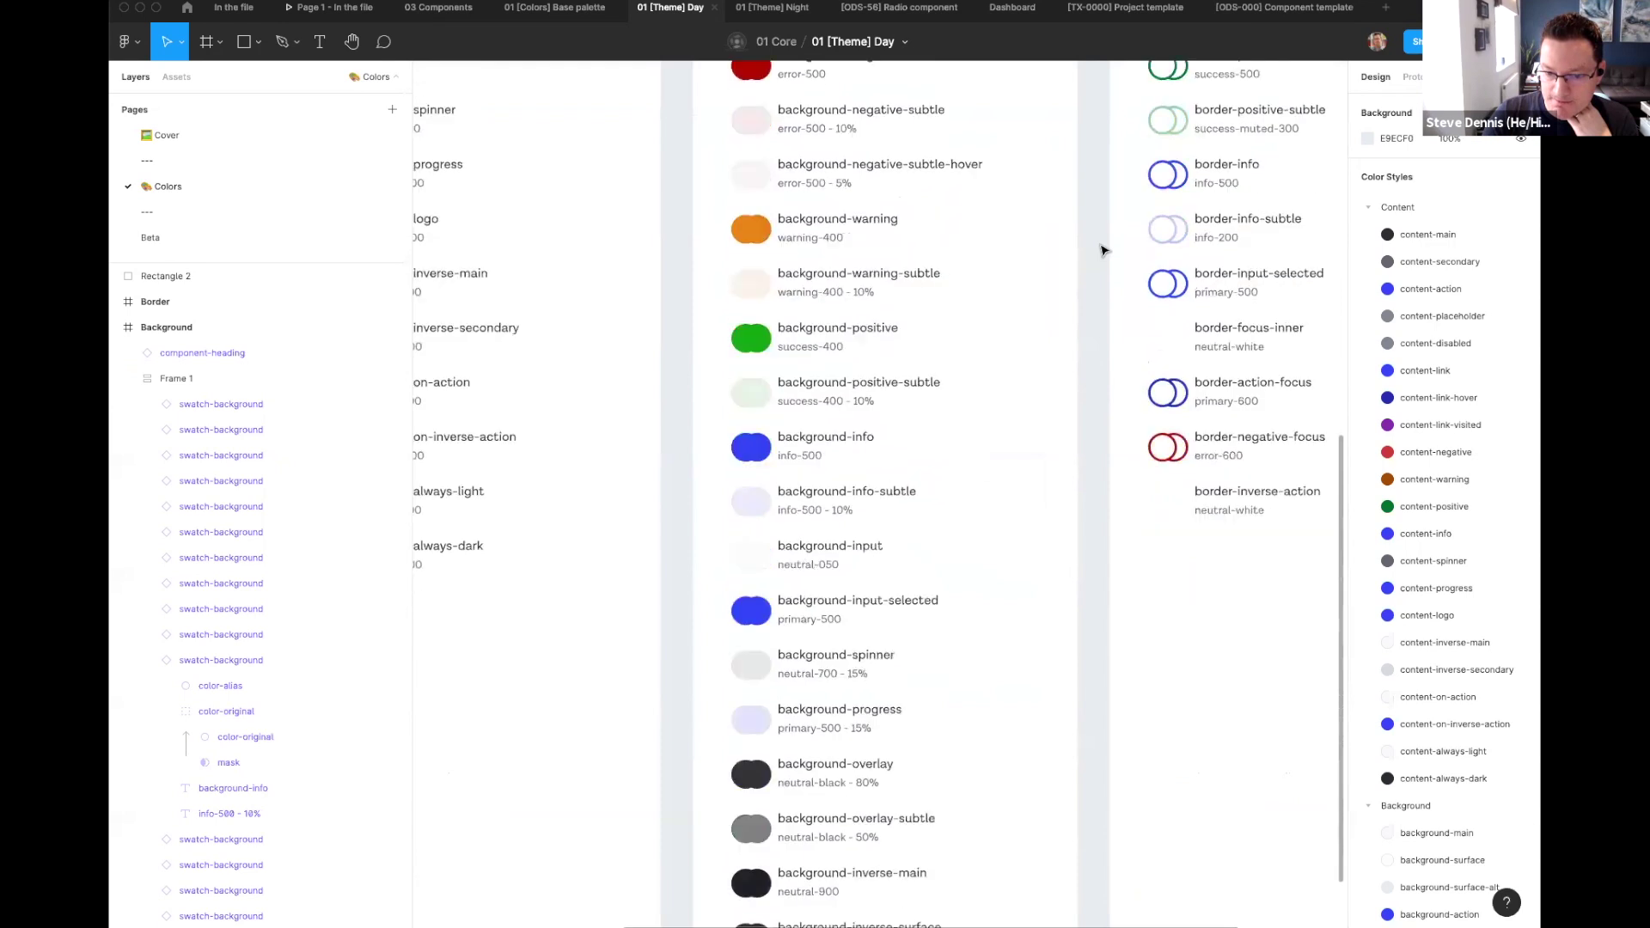
# Step: Delete the test rectangle beside the Content frame and fit all three alias frames in view
pyautogui.hotkey('shift', '1')
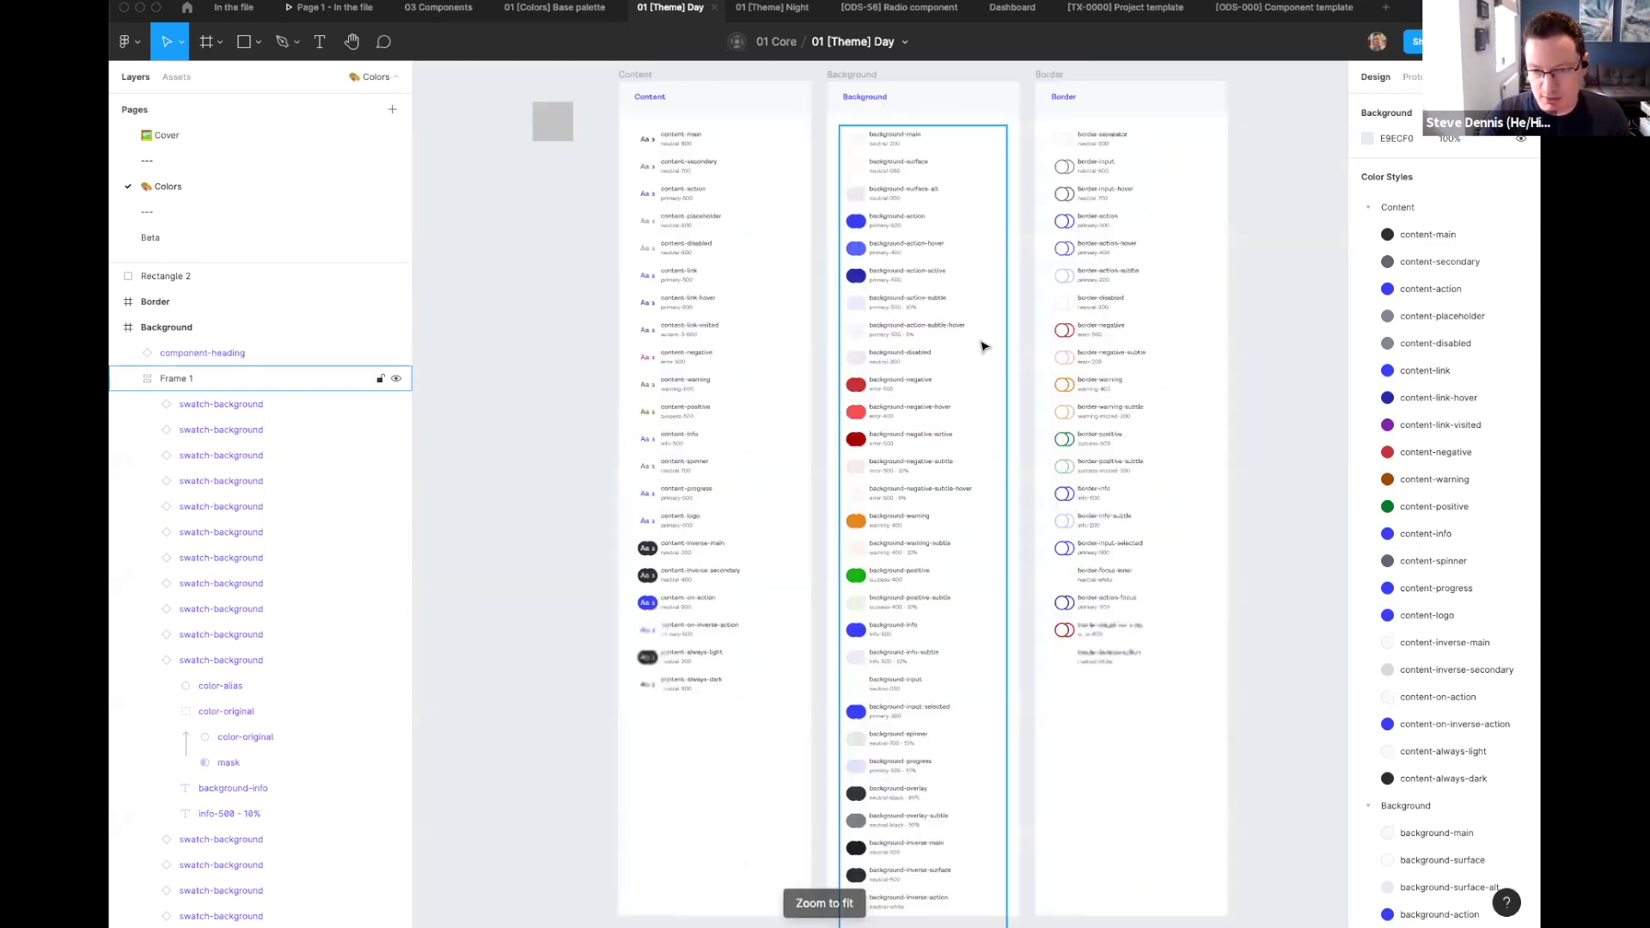
pyautogui.click(560, 122)
pyautogui.press('Delete')
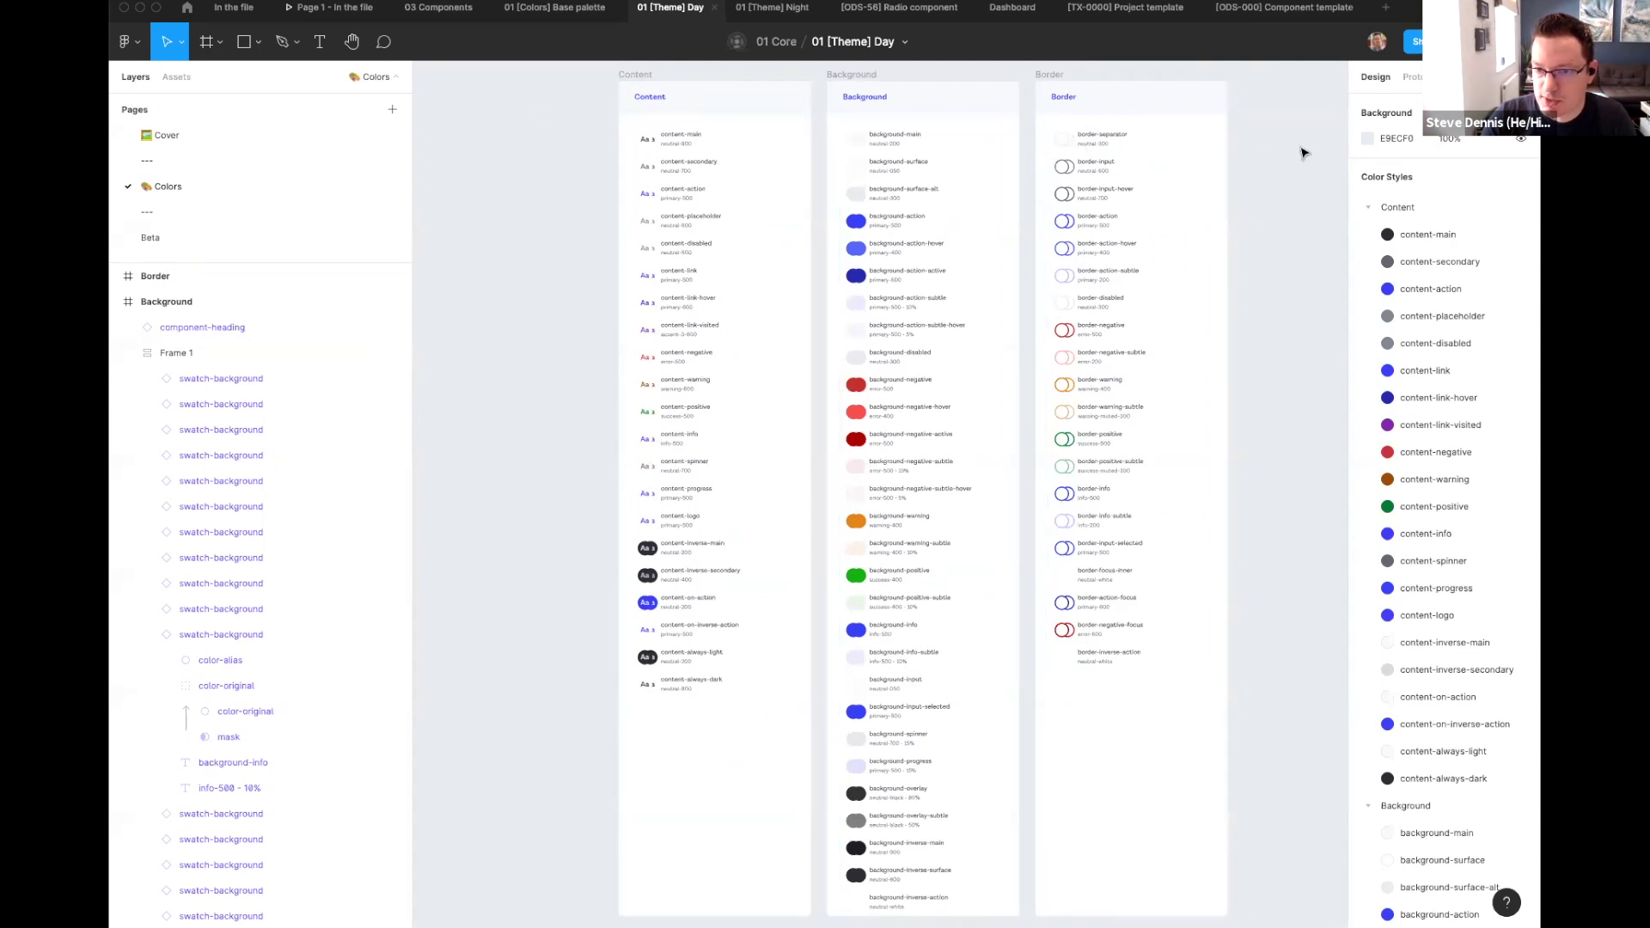
pyautogui.hotkey('shift', '1')
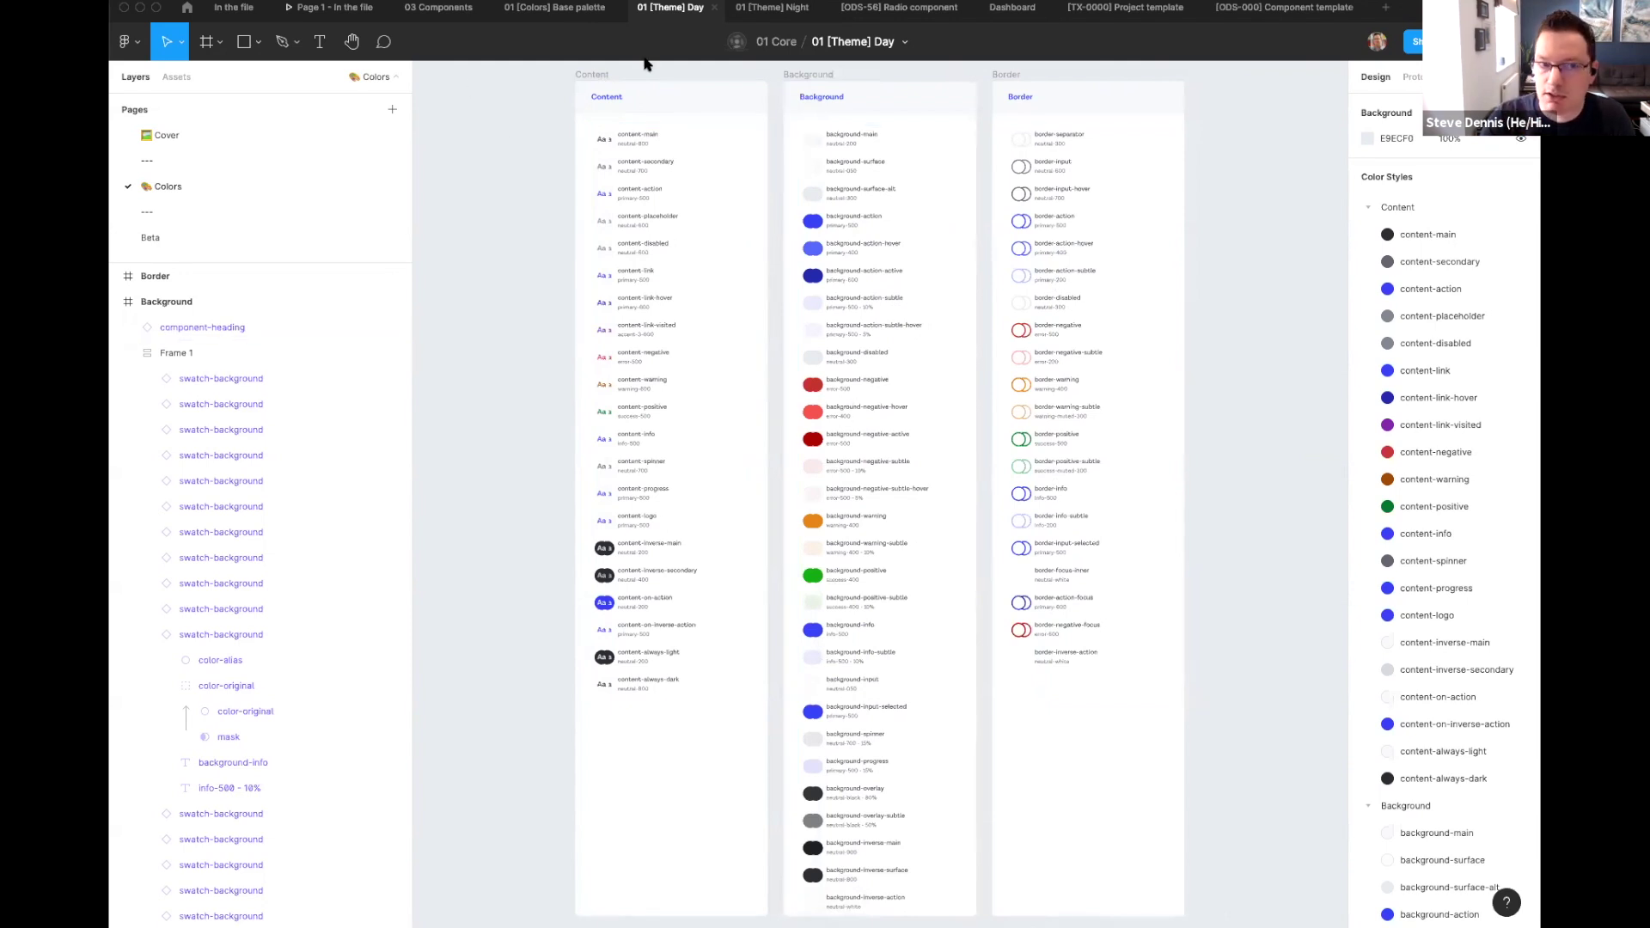
# Step: Show the Plugin flow of the In the file prototype, and return to the 01 [Theme] Day file
pyautogui.click(332, 7)
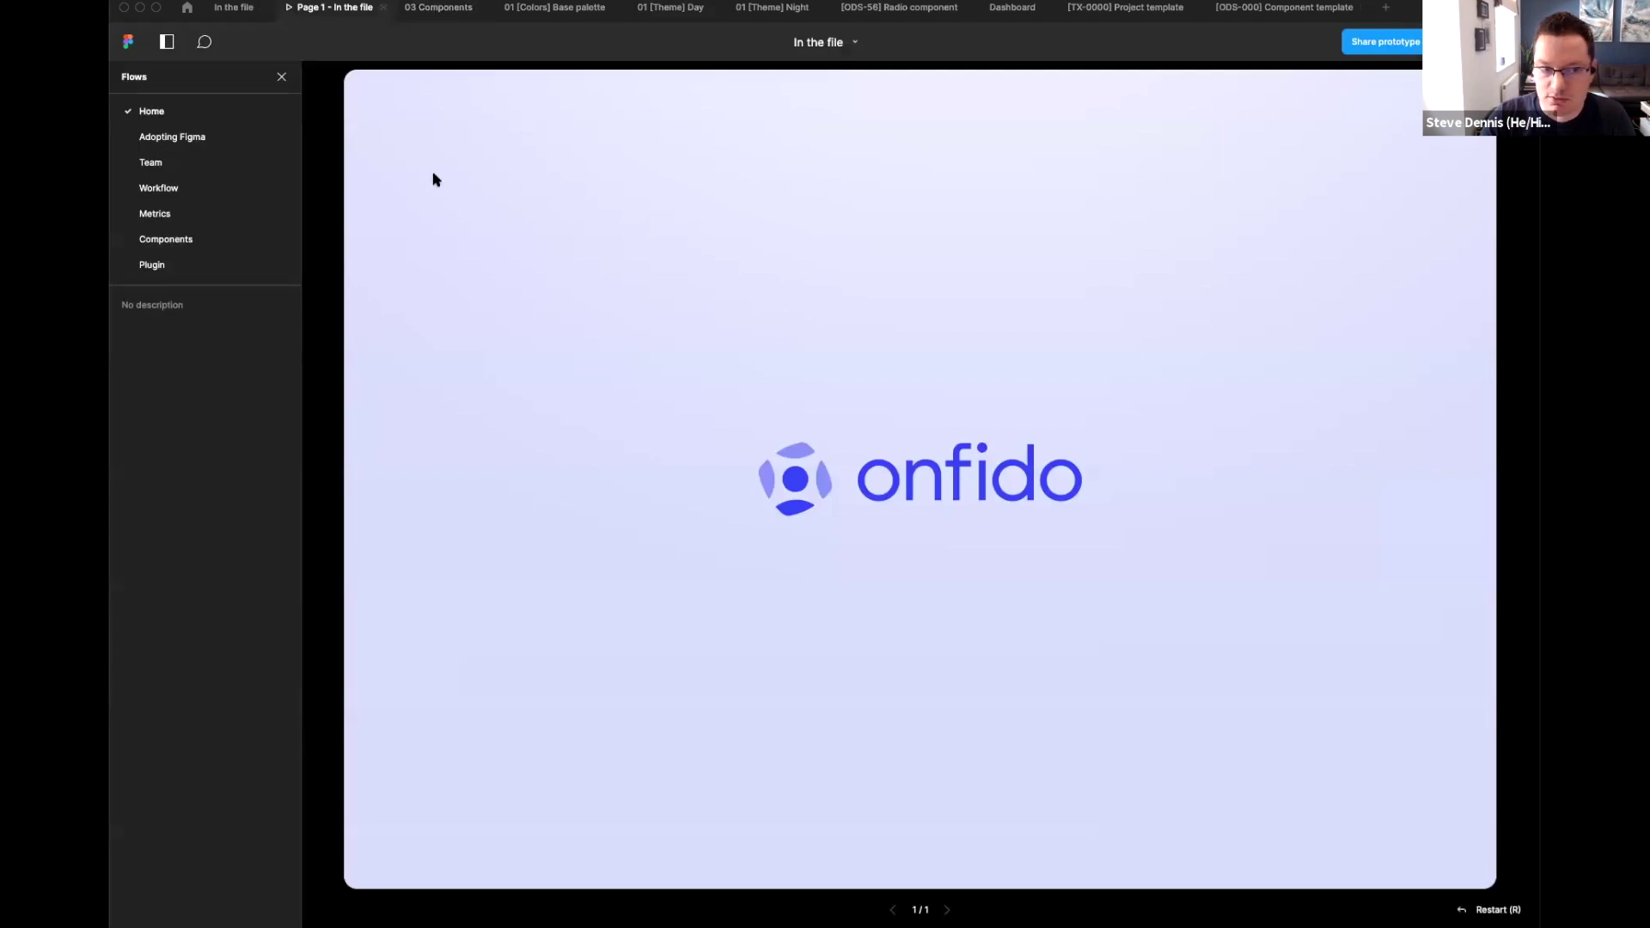
pyautogui.click(152, 264)
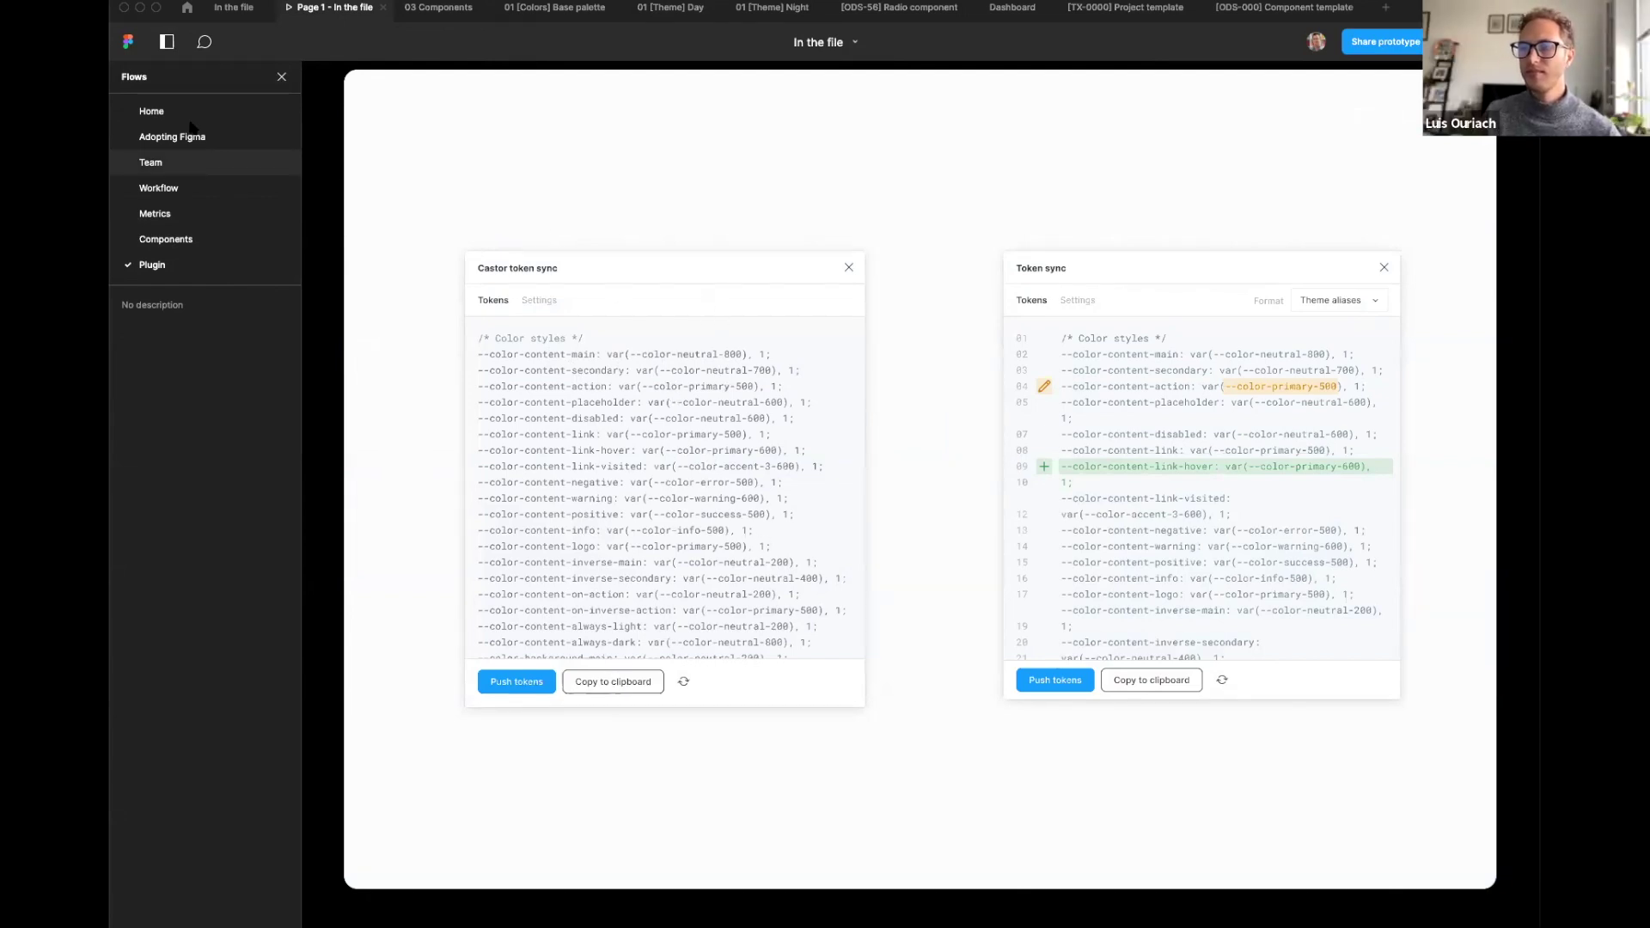
pyautogui.click(660, 9)
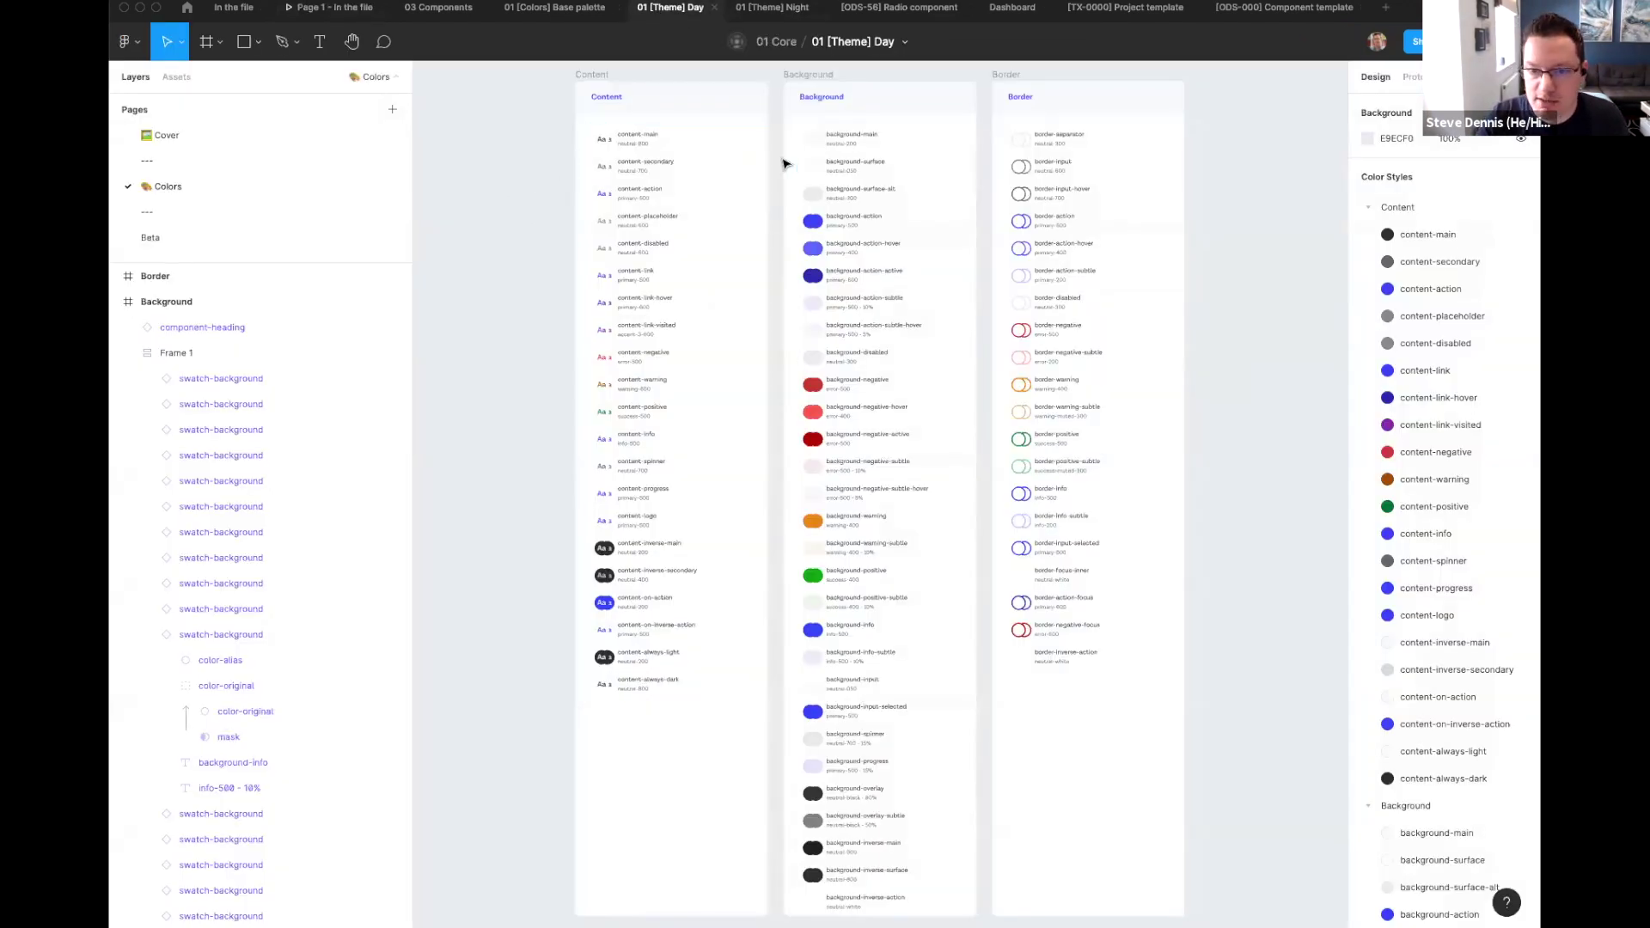
# Step: Collapse the Content color styles and open the background-main style's settings
pyautogui.scroll(5, 868, 152)
pyautogui.click(1368, 207)
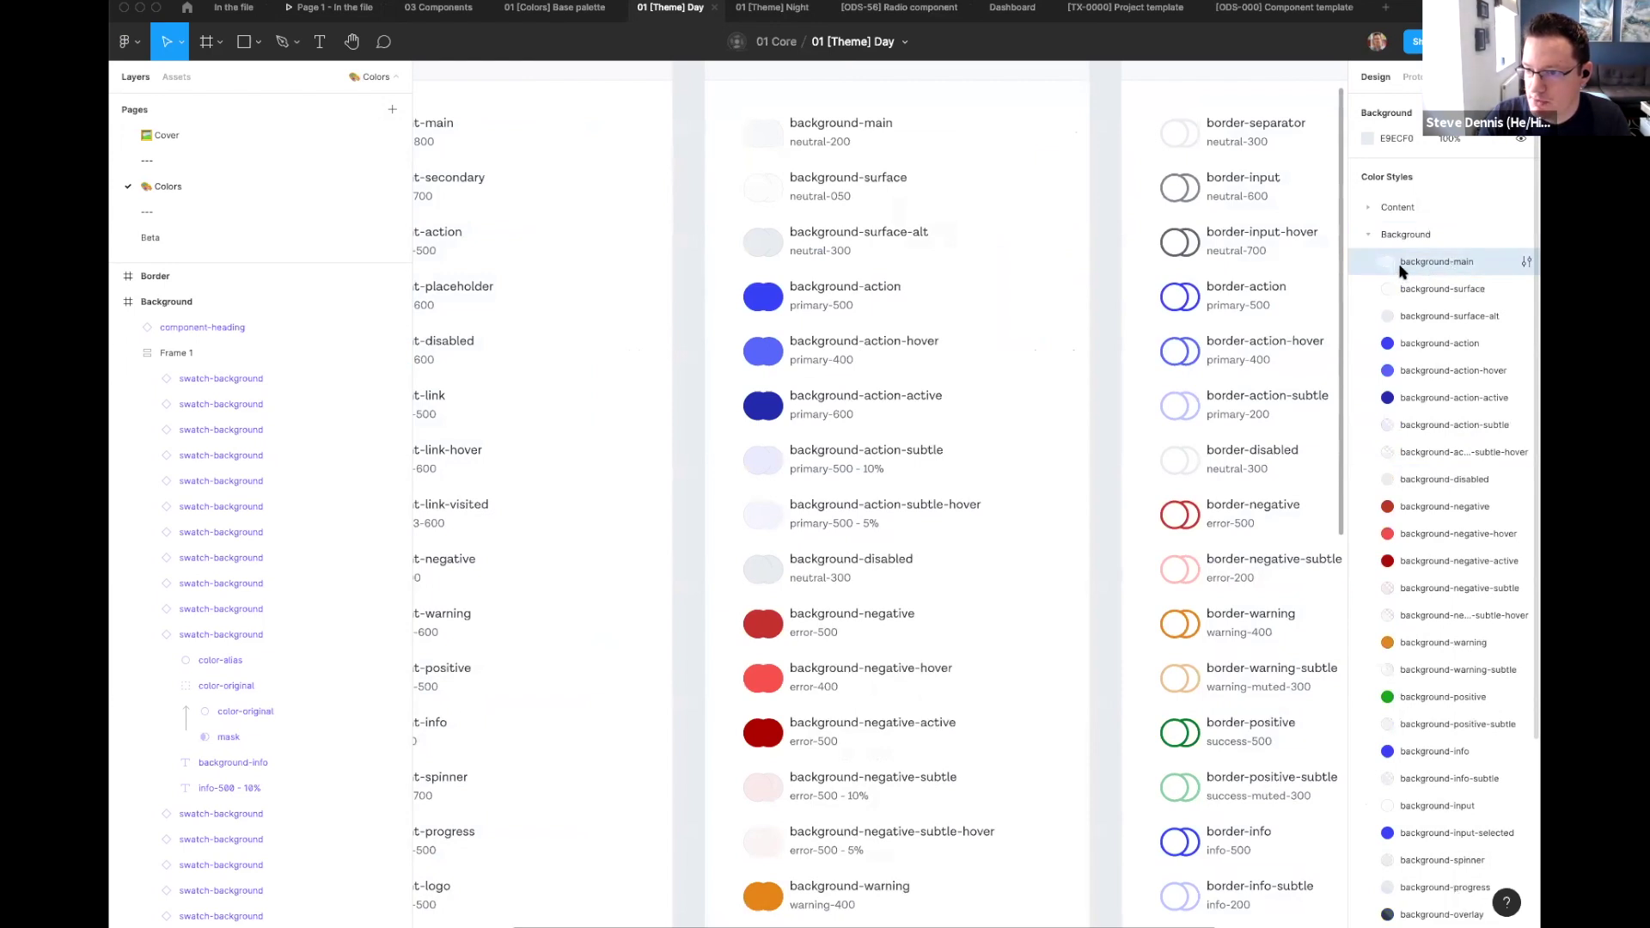
pyautogui.click(1518, 265)
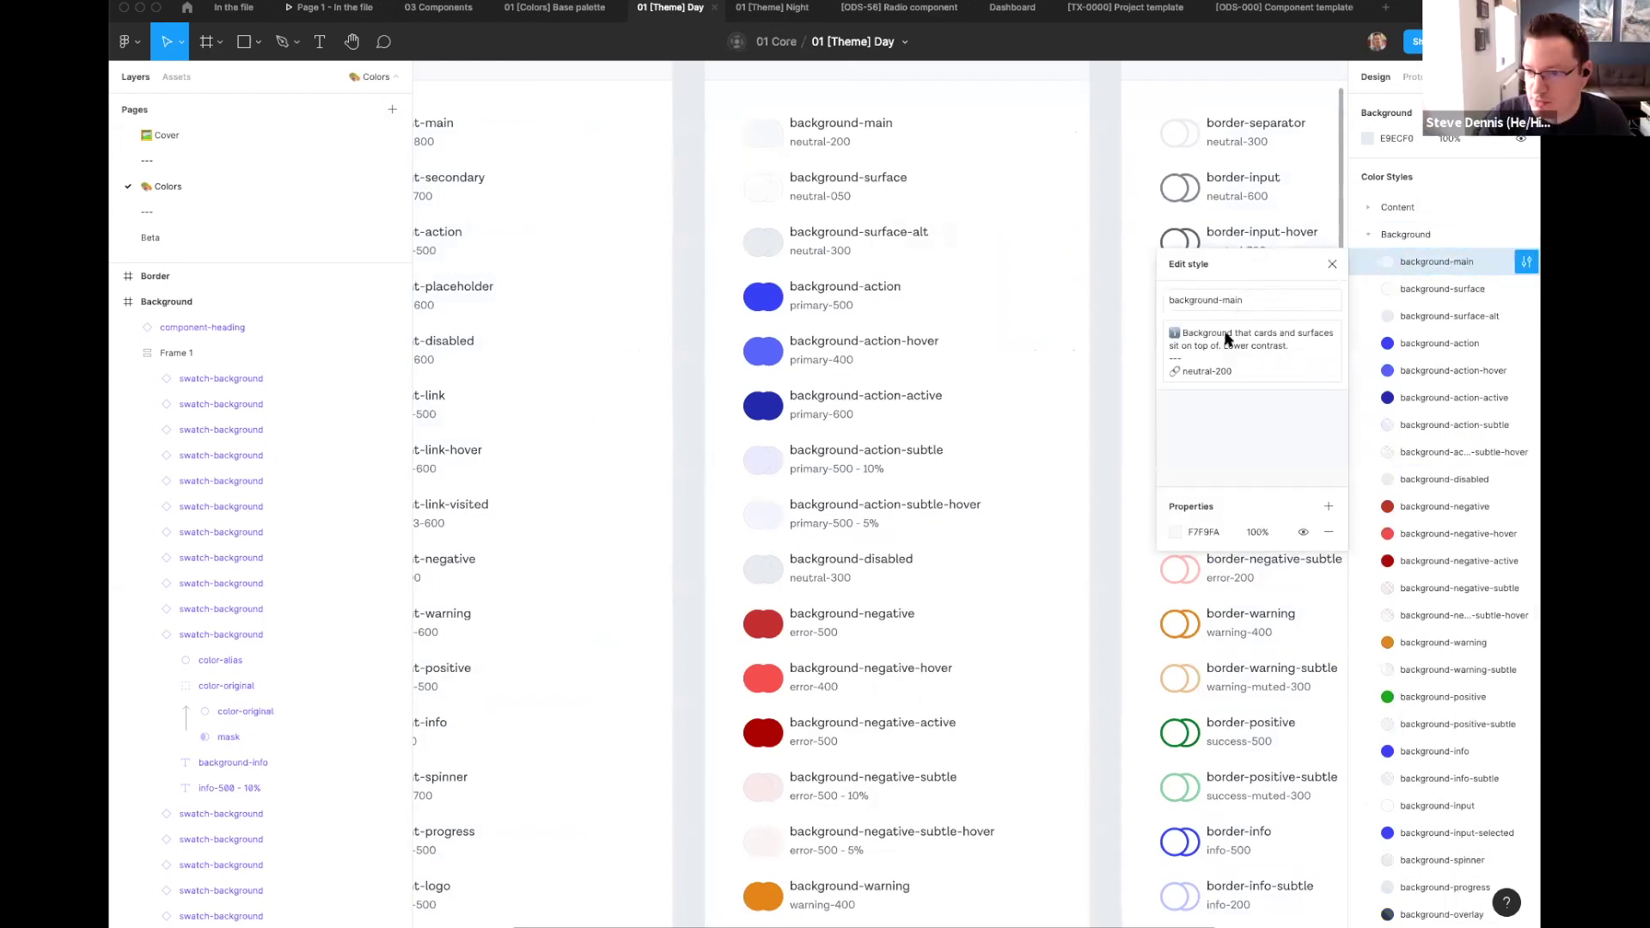
# Step: Examine the background-main style's description, highlighting its neutral-200 reference, and close the style unchanged with all frames in view
pyautogui.click(1191, 339)
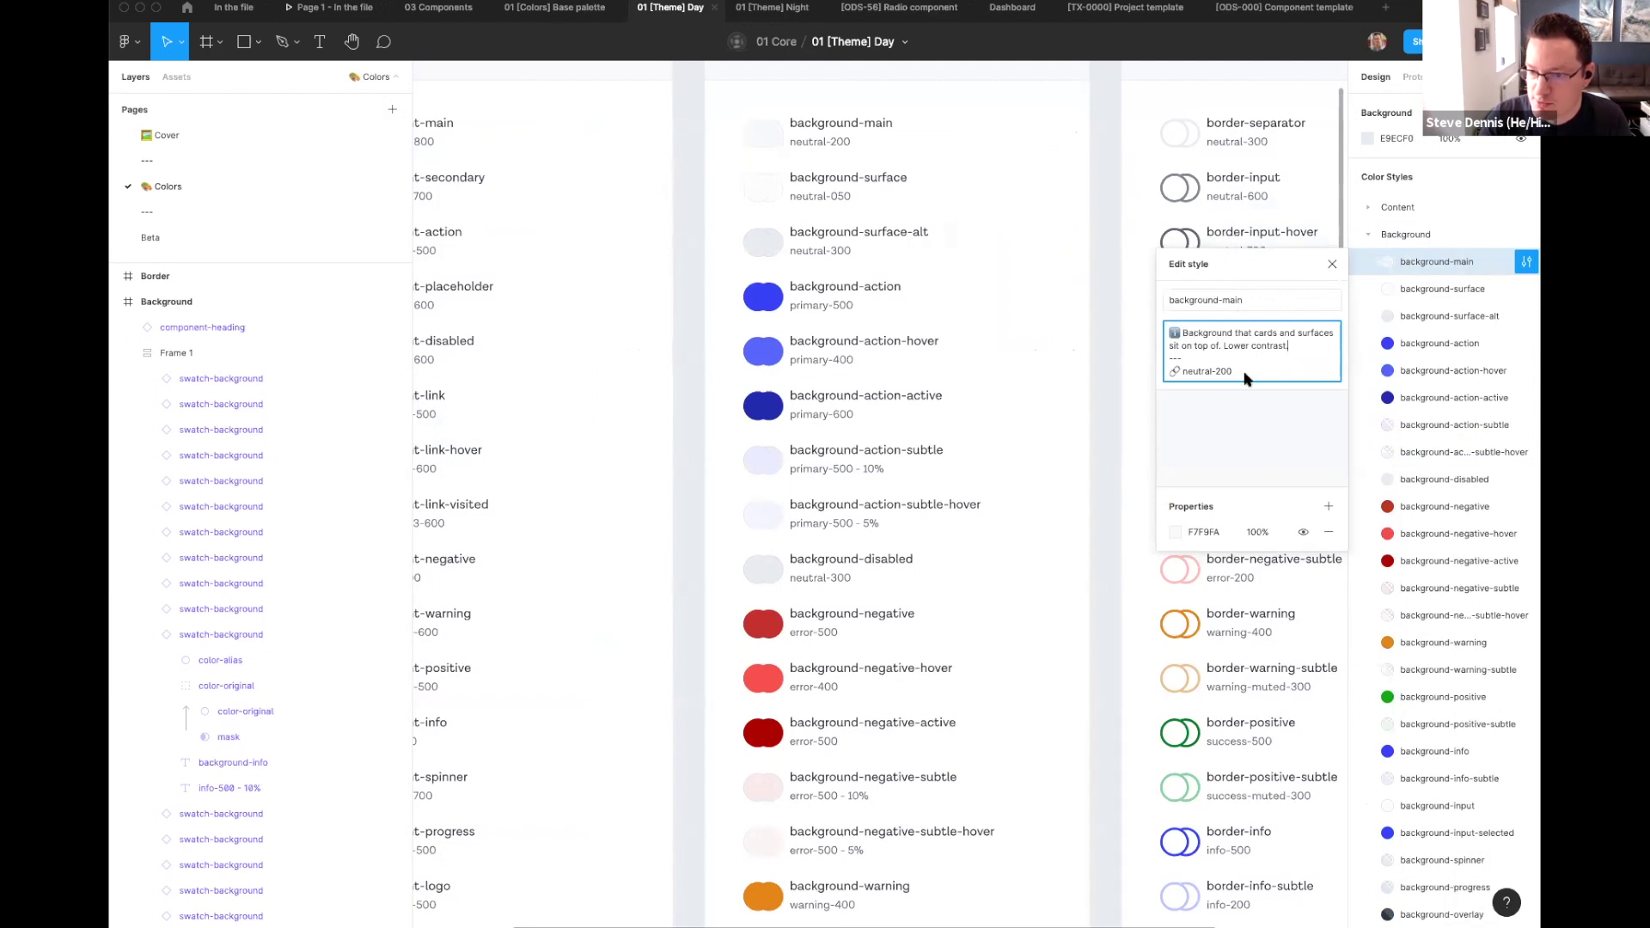
pyautogui.moveTo(1231, 376)
pyautogui.mouseDown()
pyautogui.moveTo(1171, 370)
pyautogui.moveTo(1245, 378)
pyautogui.mouseUp()
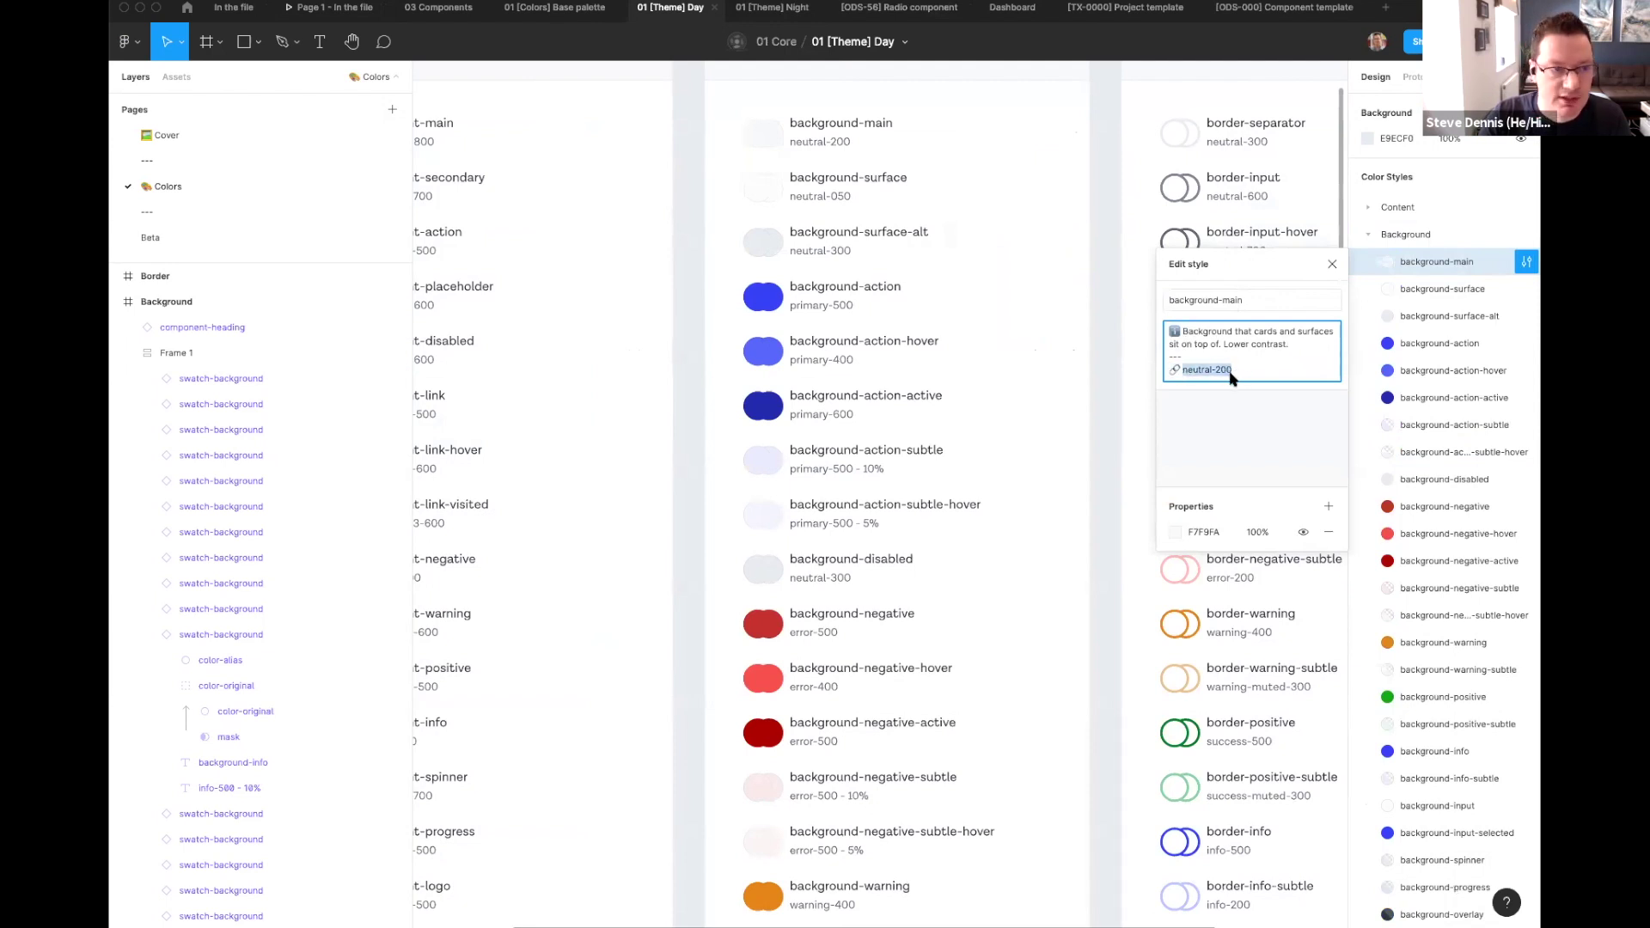
pyautogui.click(1233, 378)
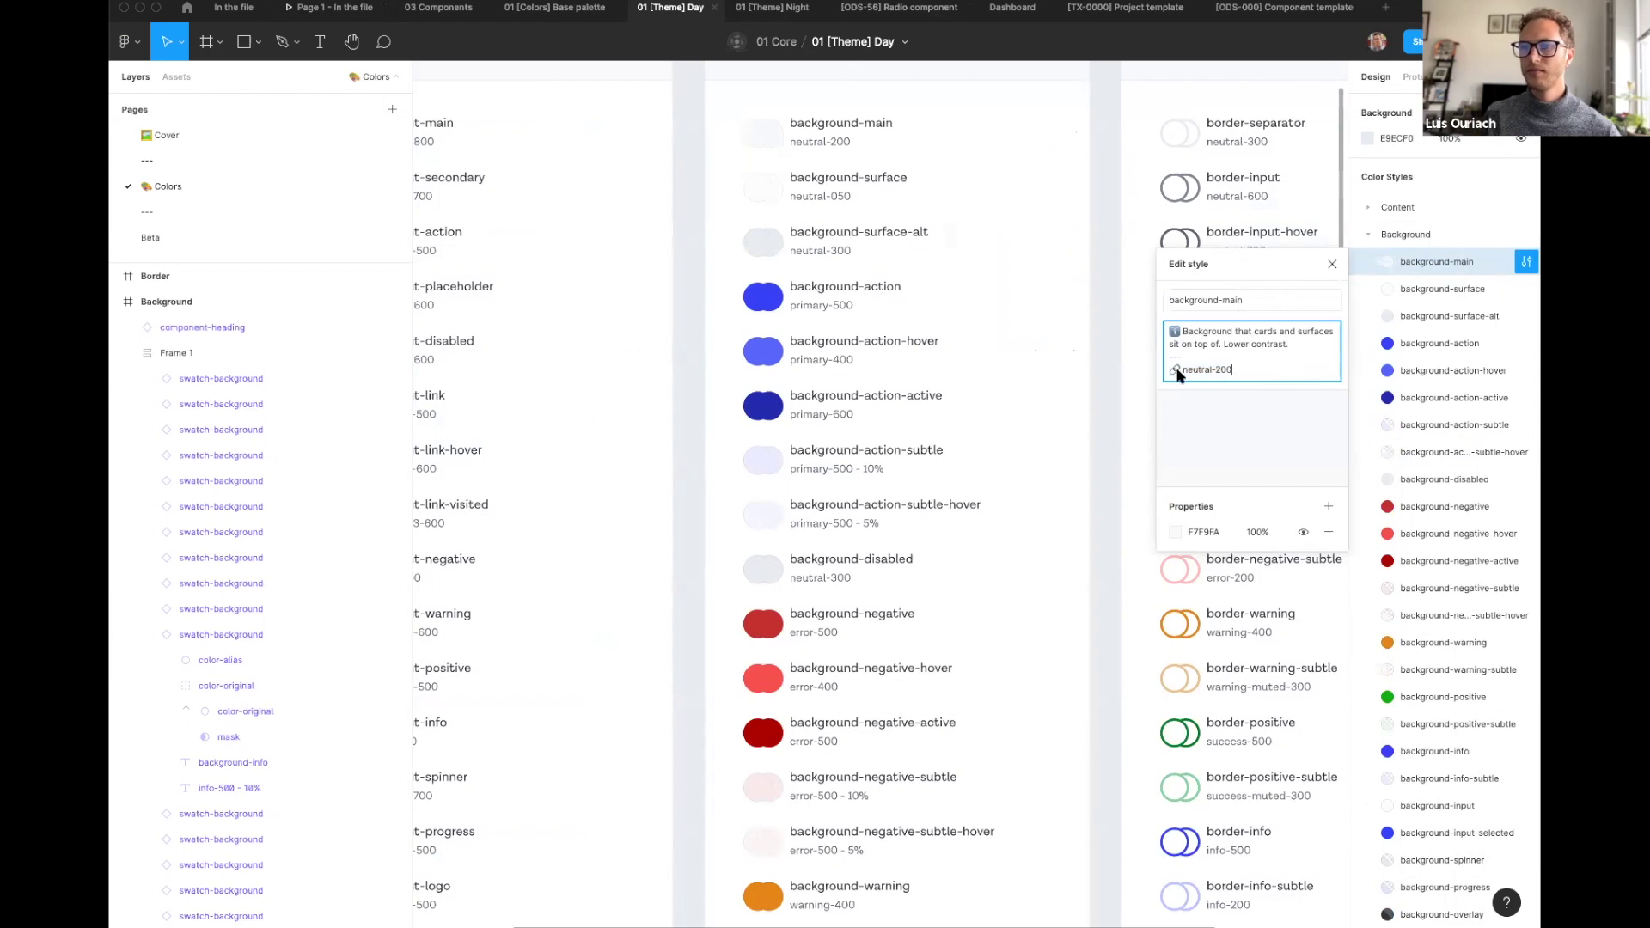
pyautogui.moveTo(1256, 370); pyautogui.dragTo(1201, 372)
pyautogui.click(1144, 383)
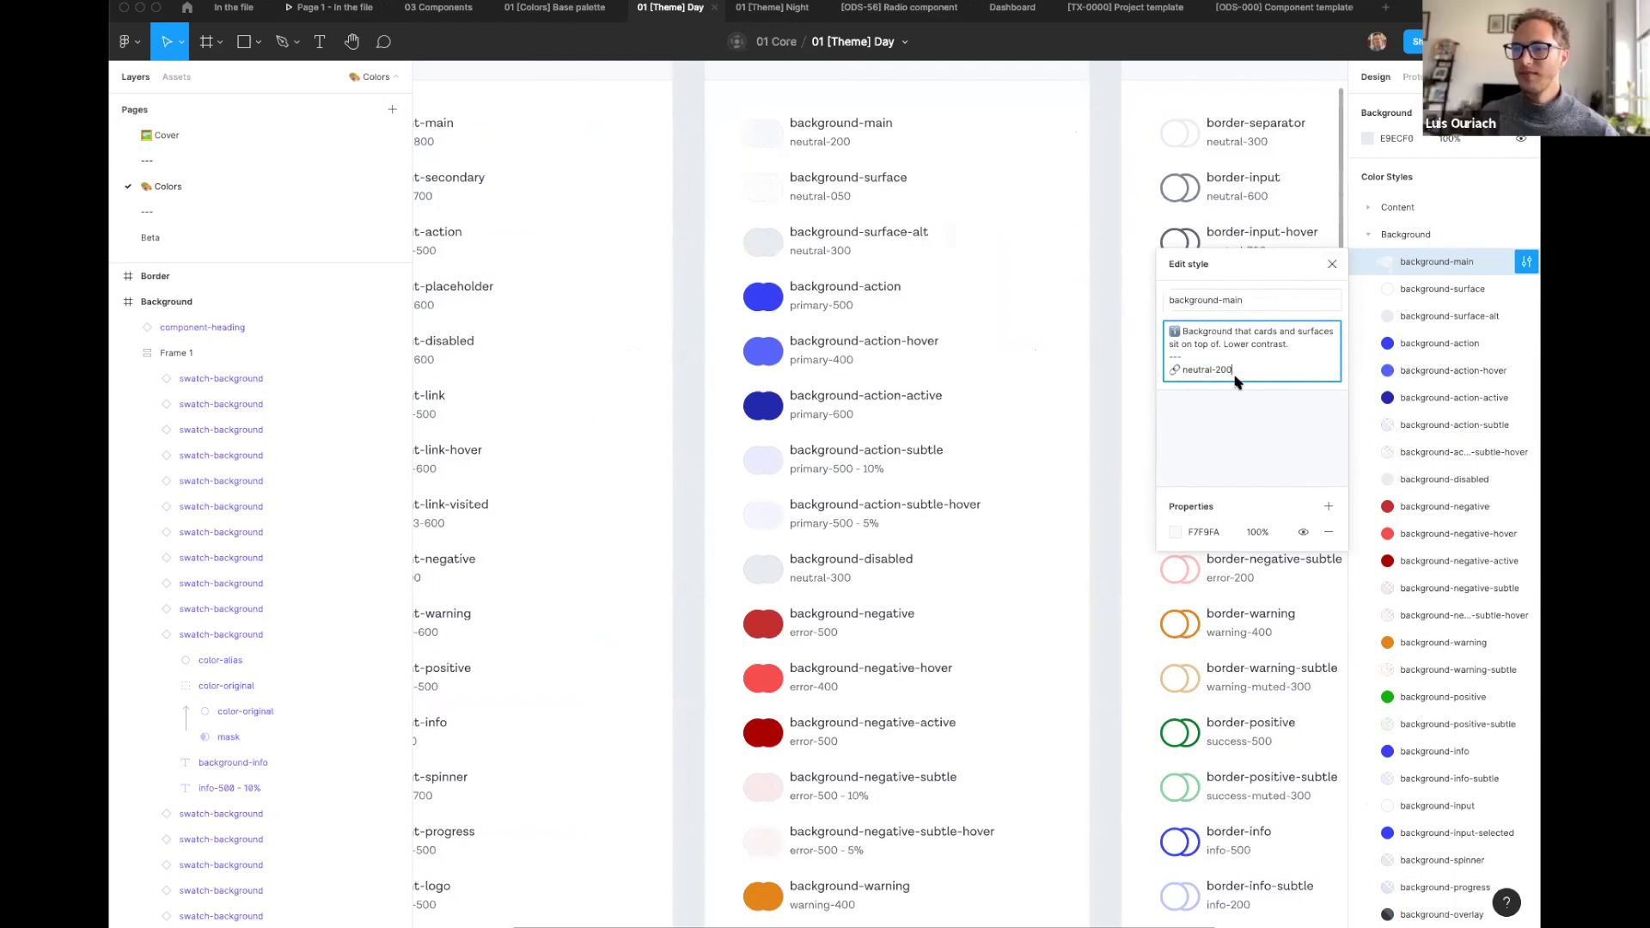
pyautogui.click(1334, 266)
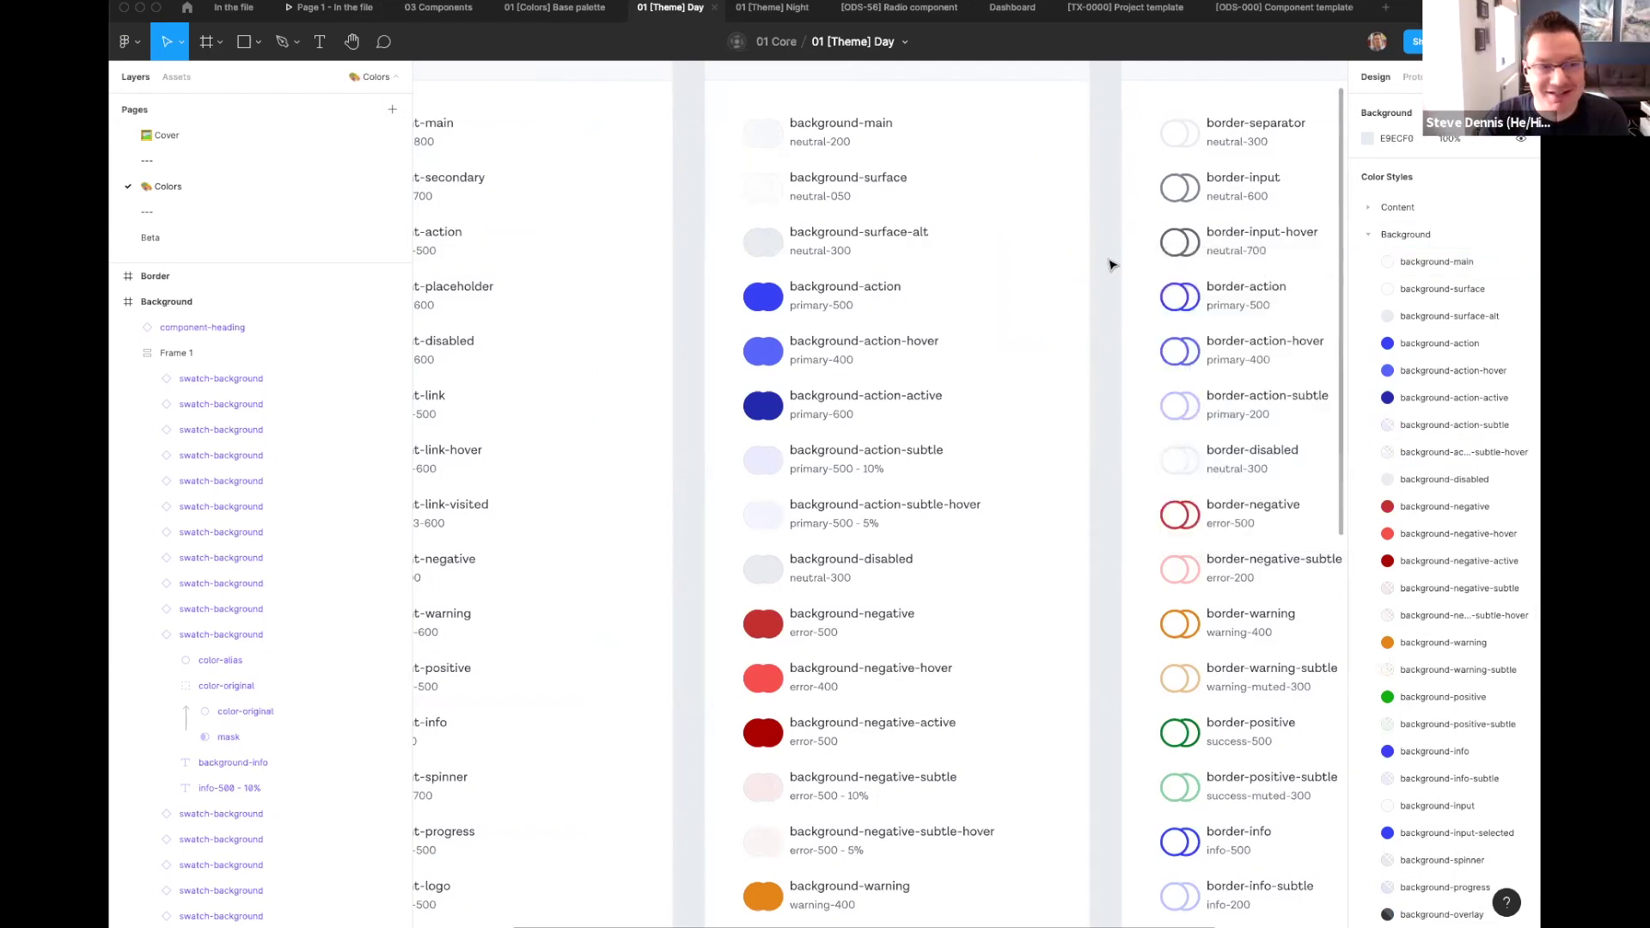
pyautogui.hotkey('shift', '1')
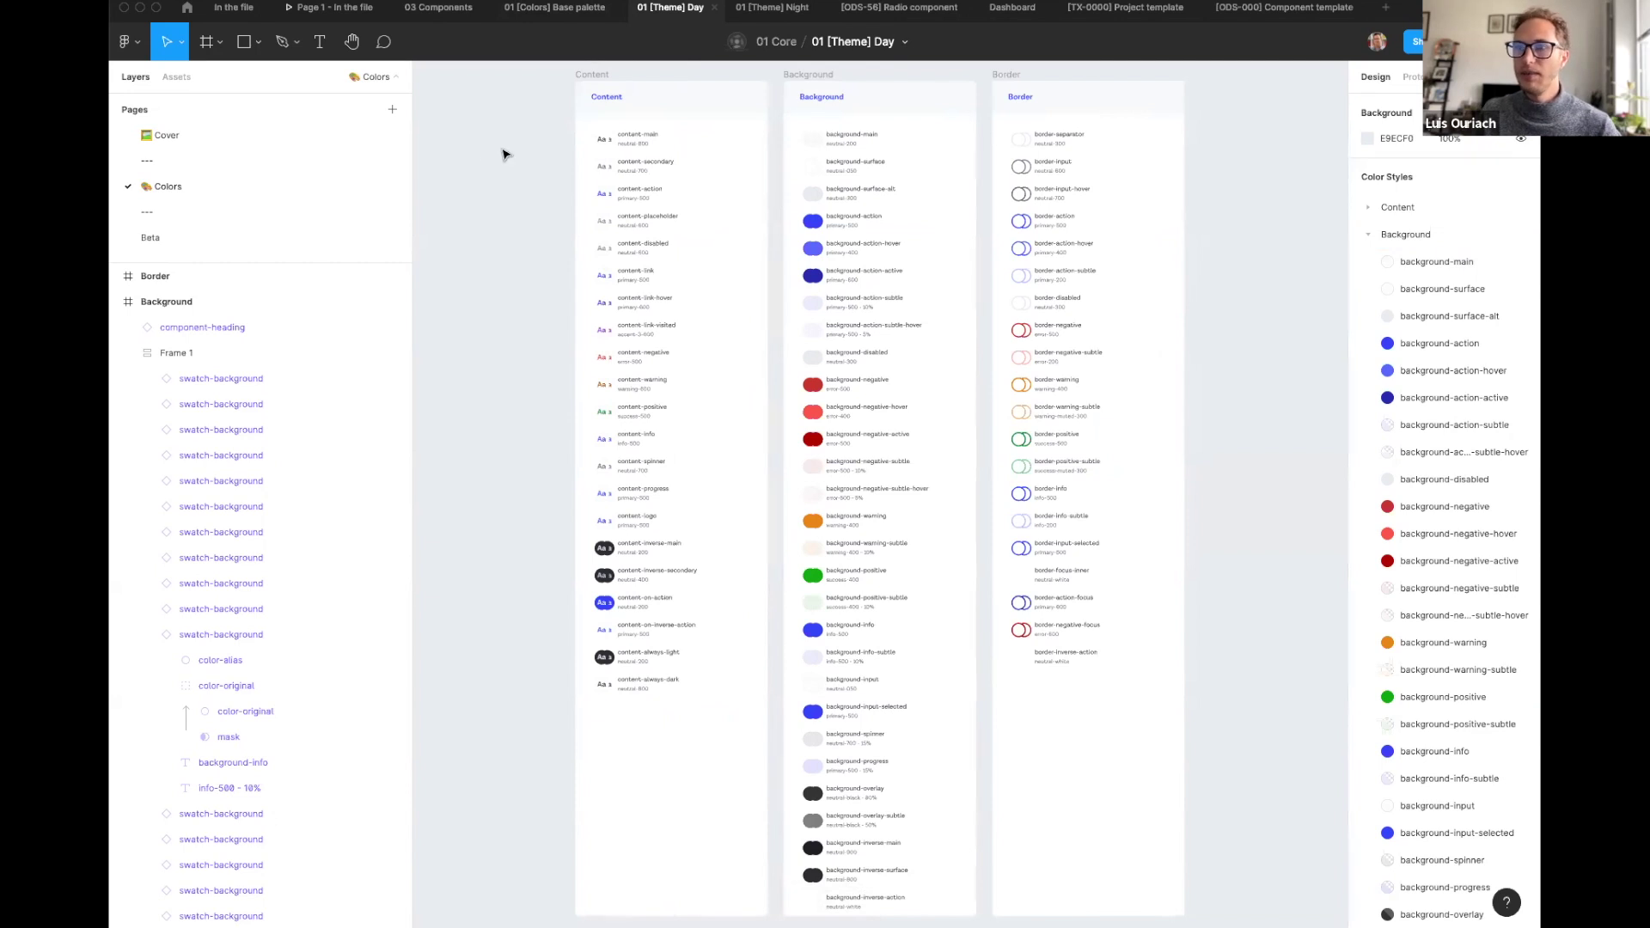
# Step: Open the React Button docs in the Castor Storybook in the browser, and set the playground to kind destructive and variant secondary
pyautogui.click(447, 7)
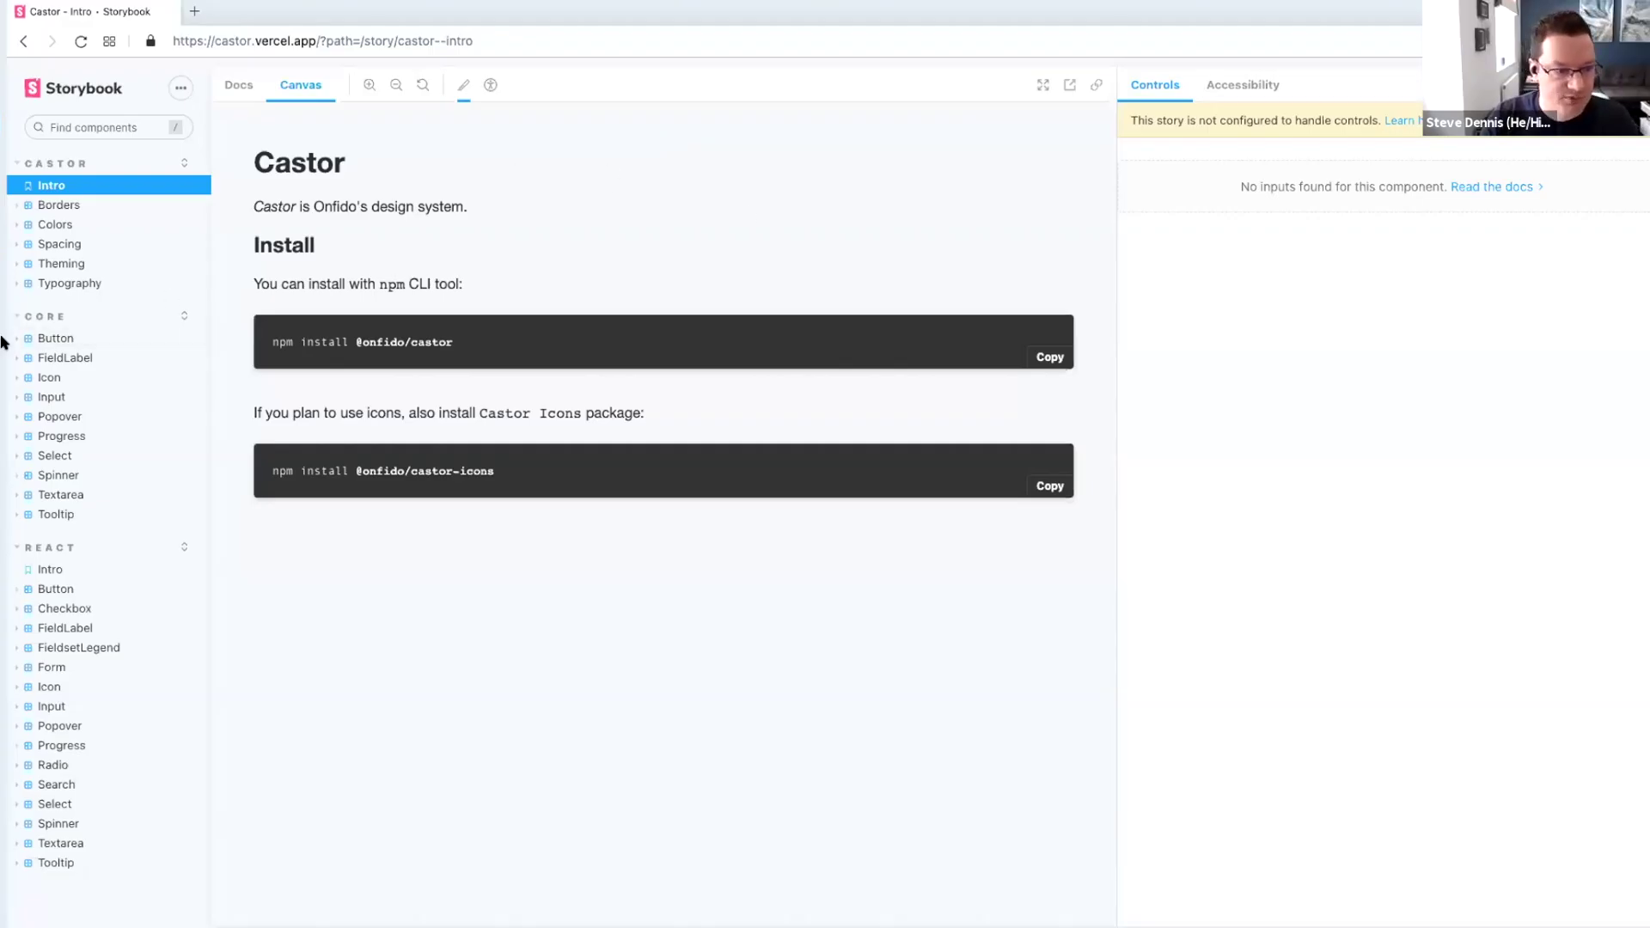
pyautogui.click(43, 316)
pyautogui.click(56, 389)
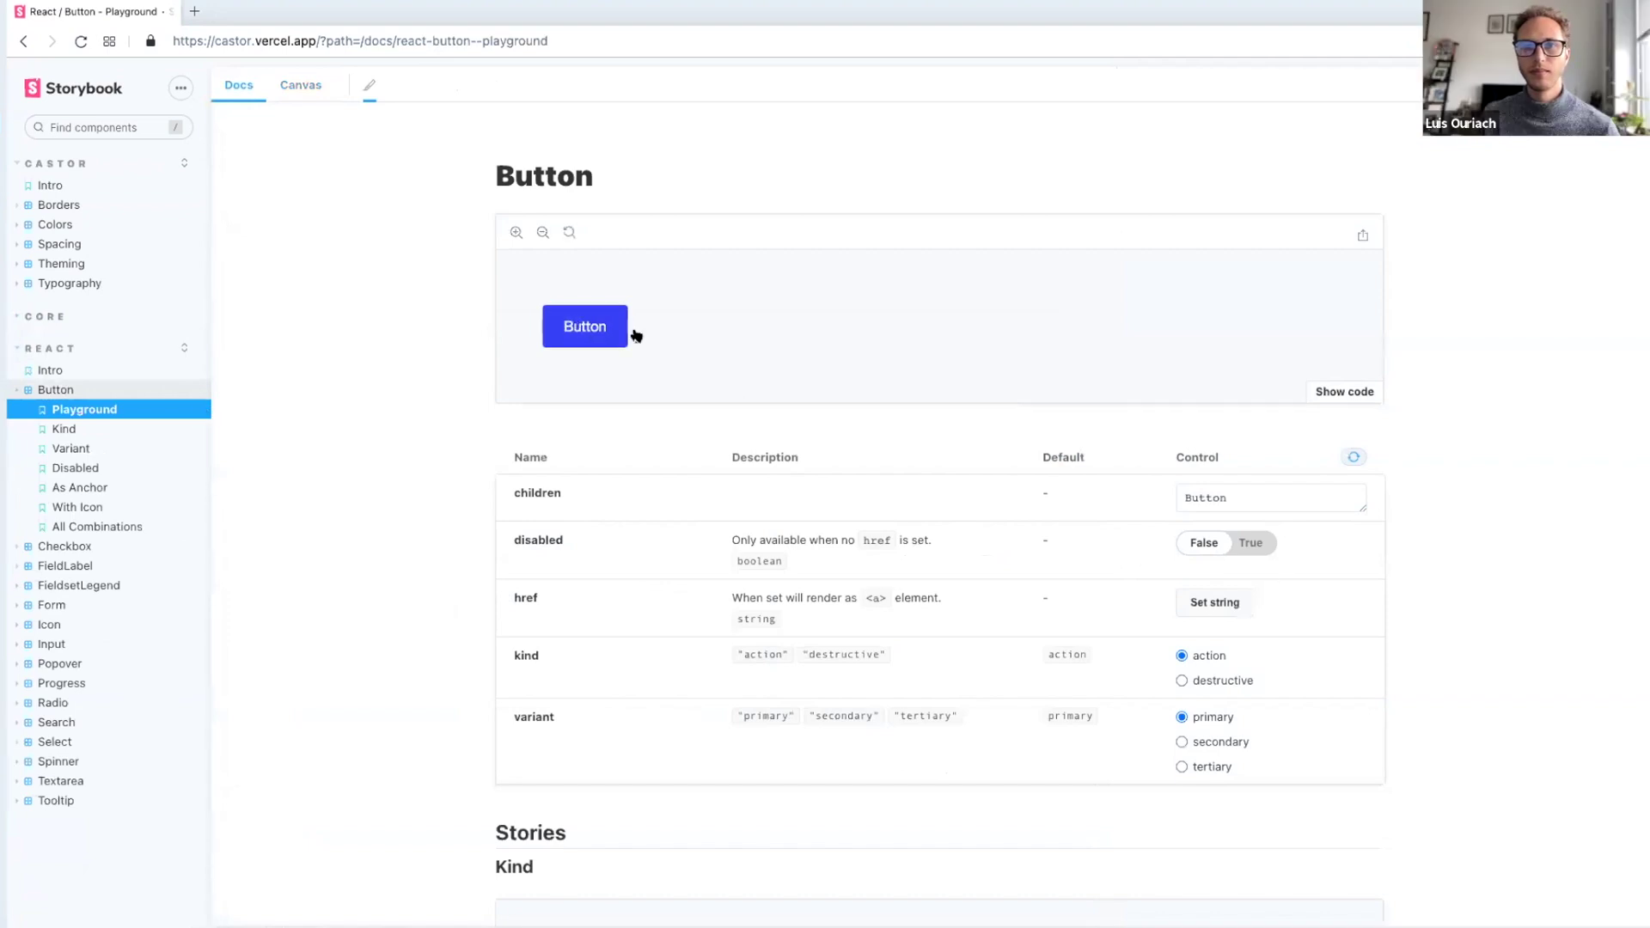
pyautogui.click(1213, 681)
pyautogui.click(1212, 738)
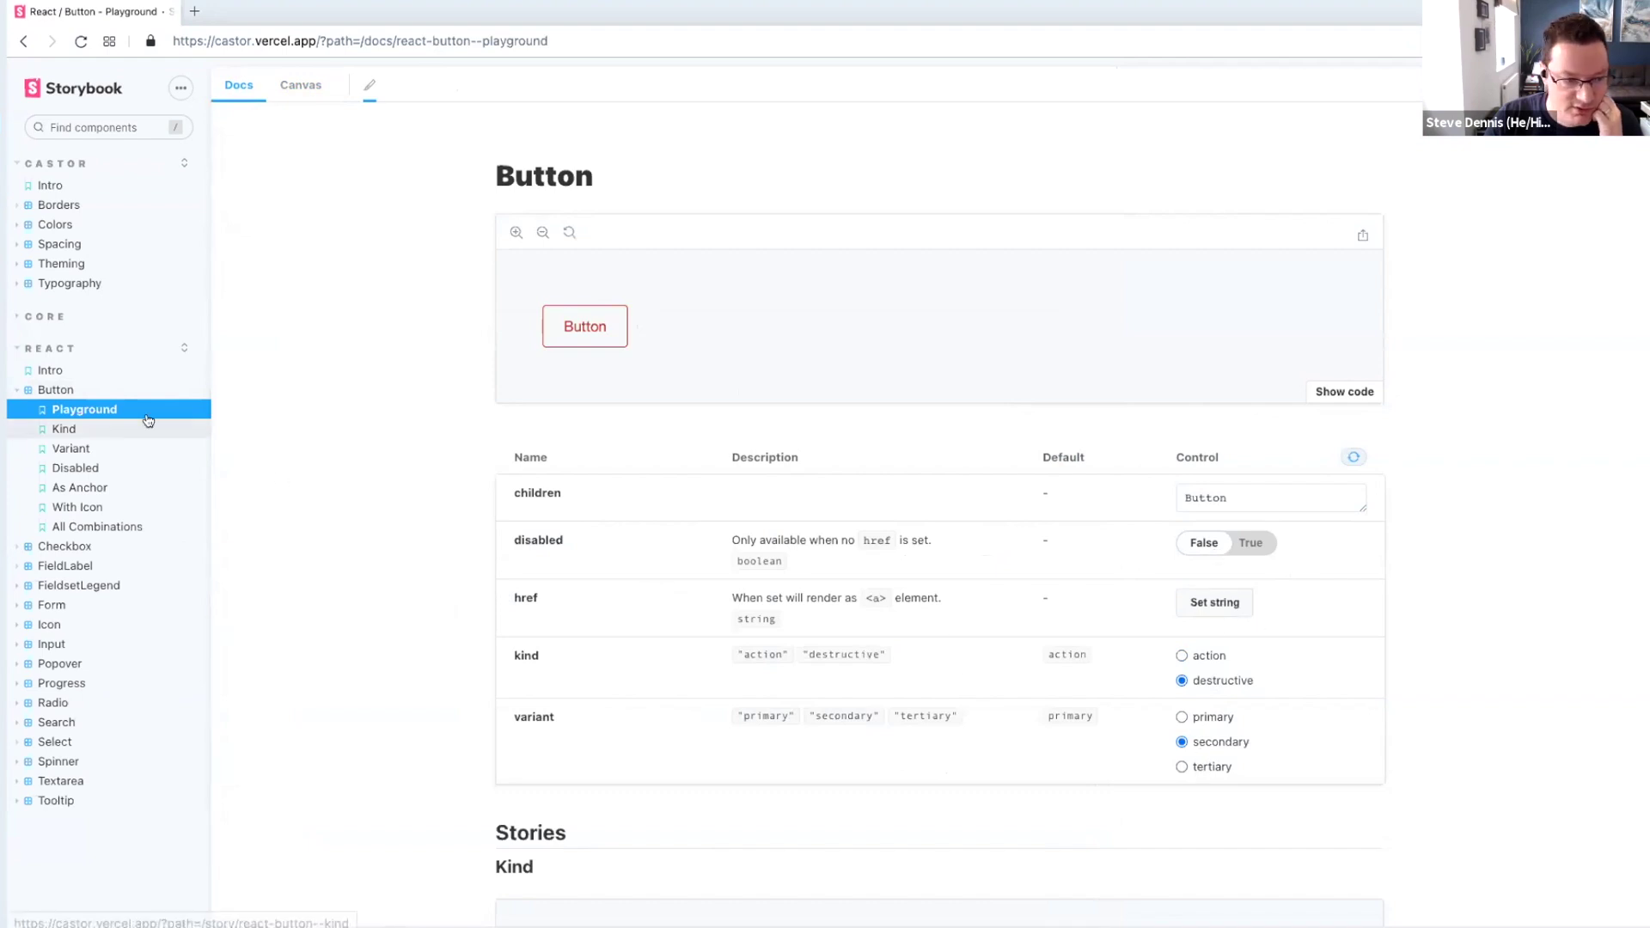
# Step: View the React Checkbox docs and the React Radio docs in the Castor Storybook
pyautogui.click(86, 546)
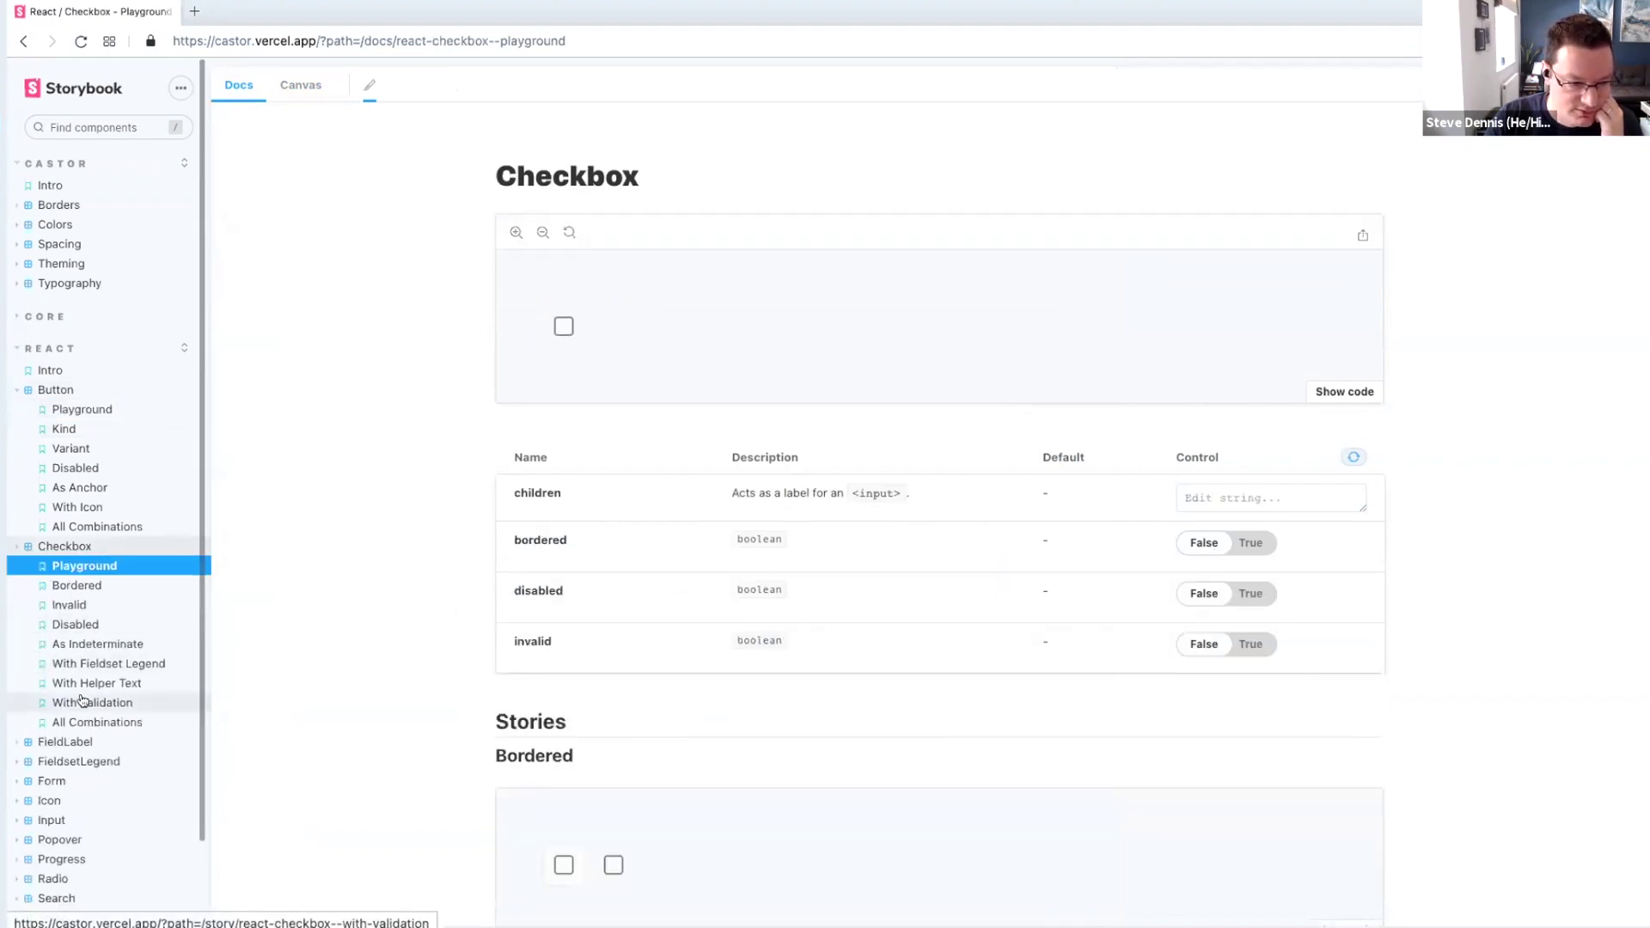
pyautogui.click(73, 881)
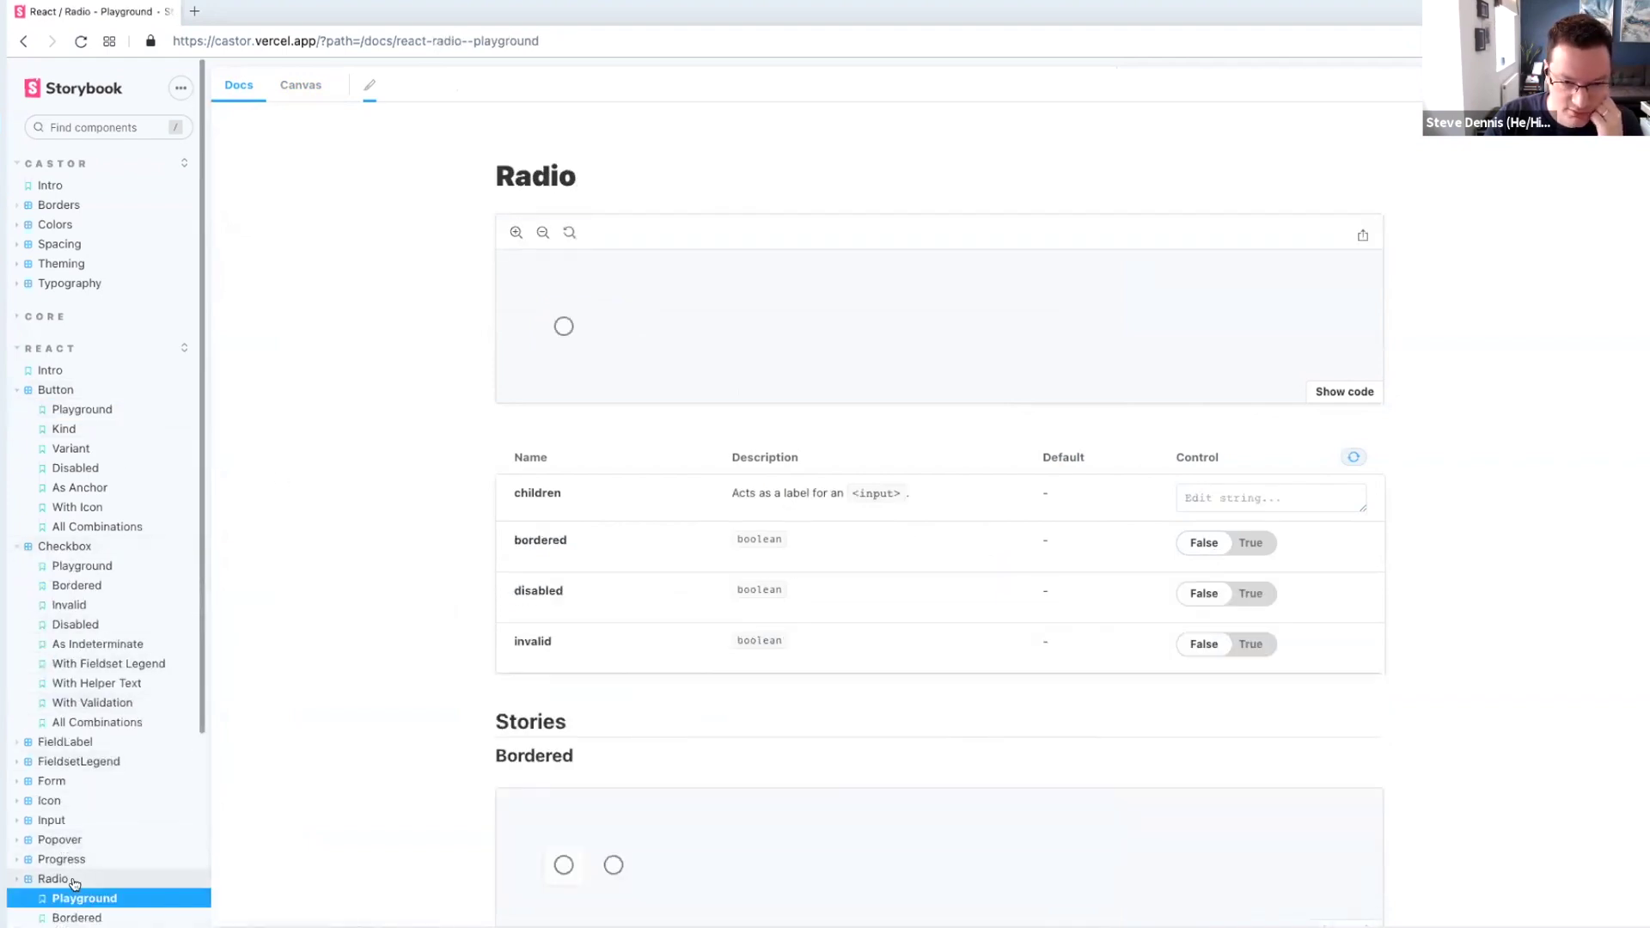
# Step: Label the Radio playground example "Radio 1" and set its bordered property to true
pyautogui.click(1221, 495)
pyautogui.write('Radio 1')
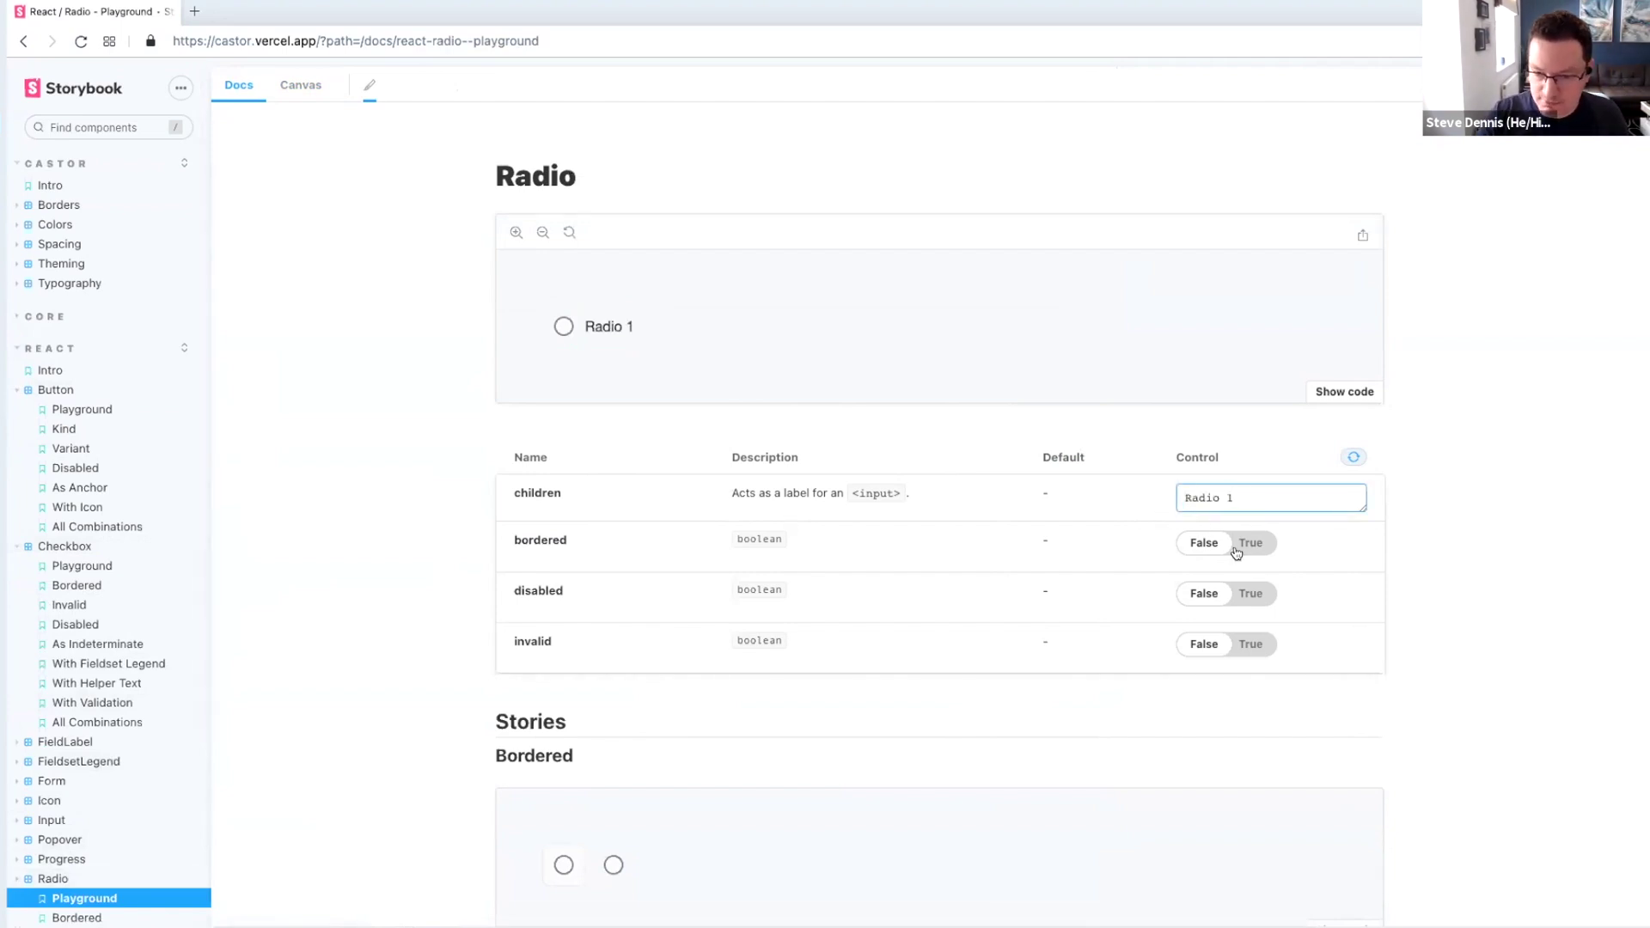
pyautogui.click(1248, 544)
# Step: Try the disabled and invalid properties on the Radio playground example, returning each to false
pyautogui.click(1246, 595)
pyautogui.click(1243, 596)
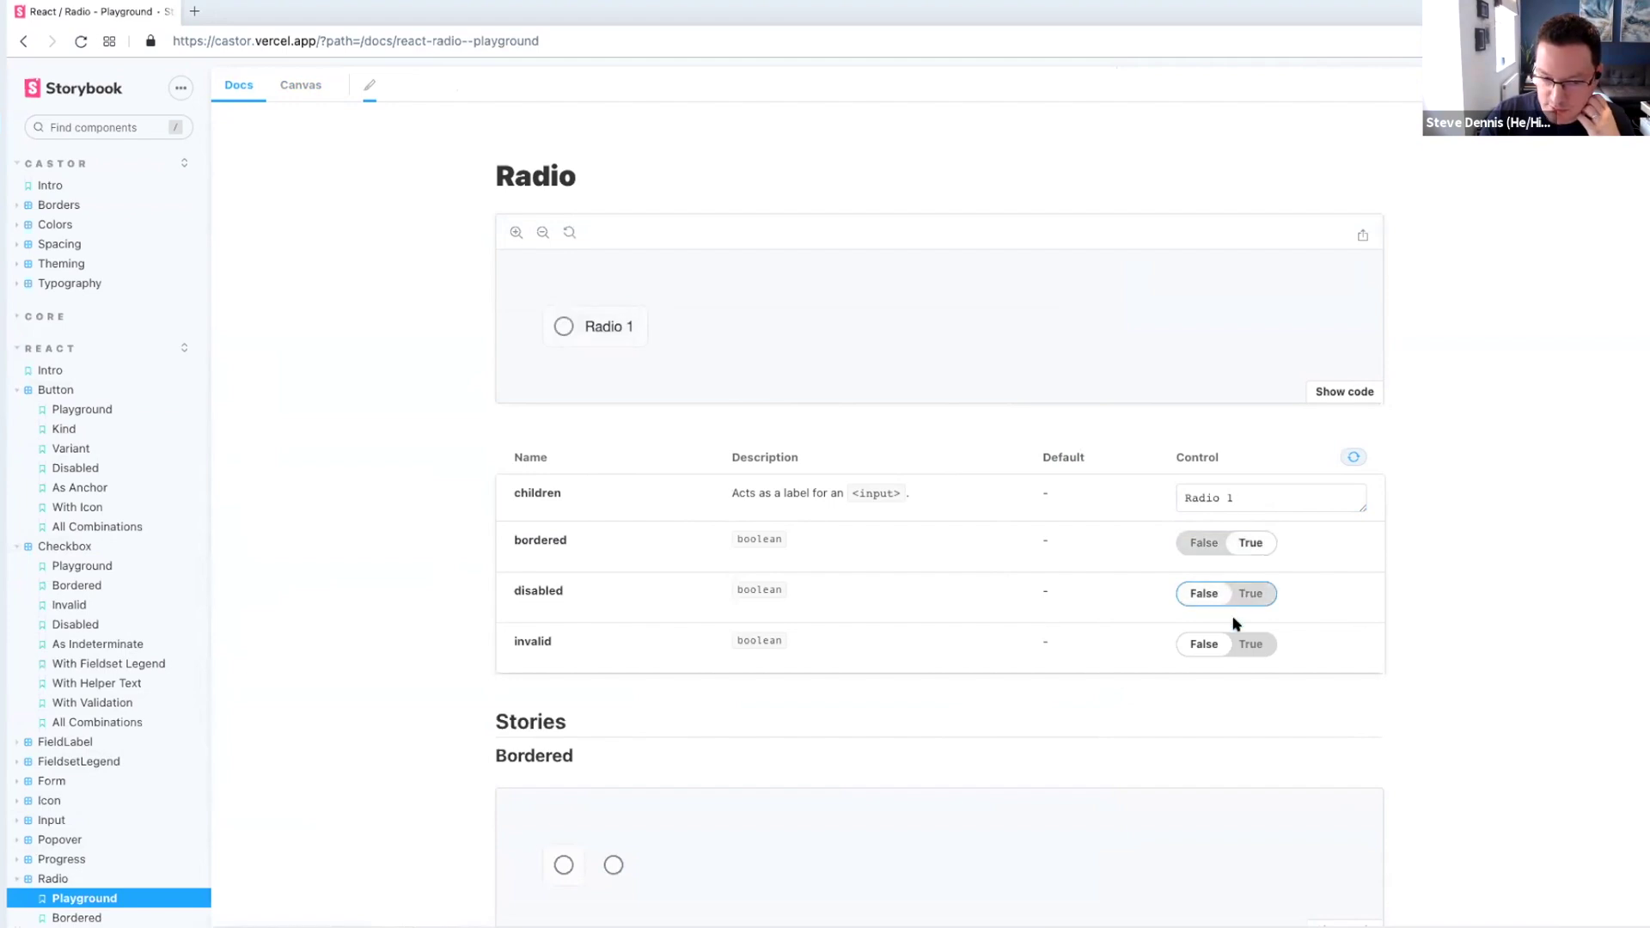
pyautogui.click(1250, 643)
pyautogui.click(1248, 645)
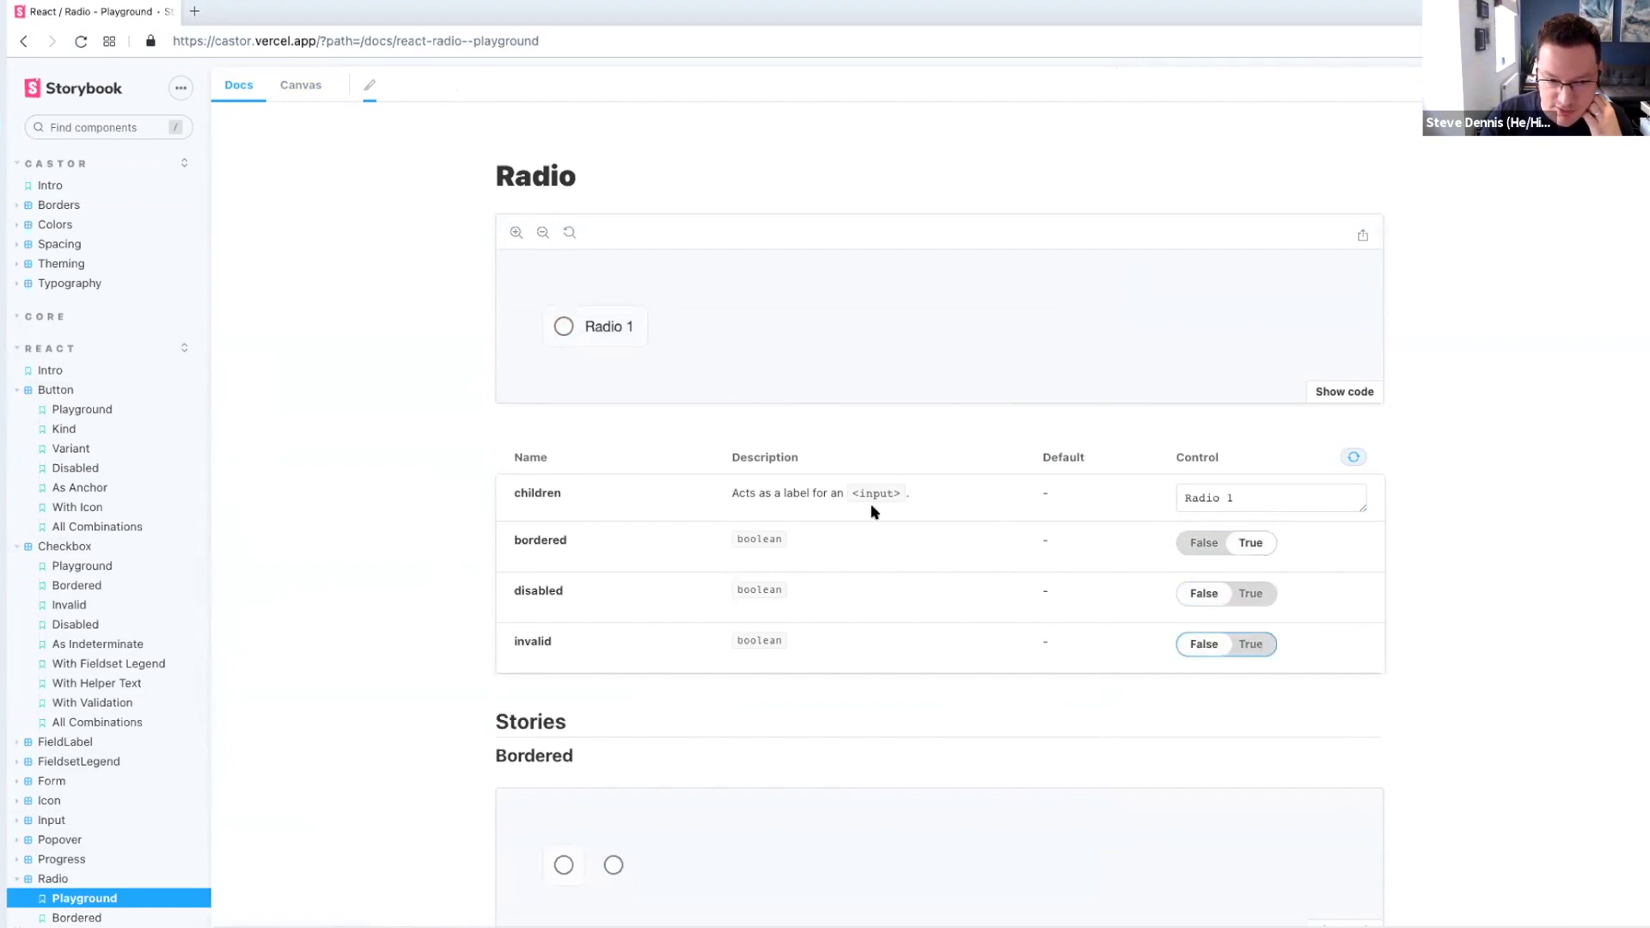
# Step: Look through the Radio stories, preview the docs in the night theme, and restore the day theme
pyautogui.scroll(-14, 903, 565)
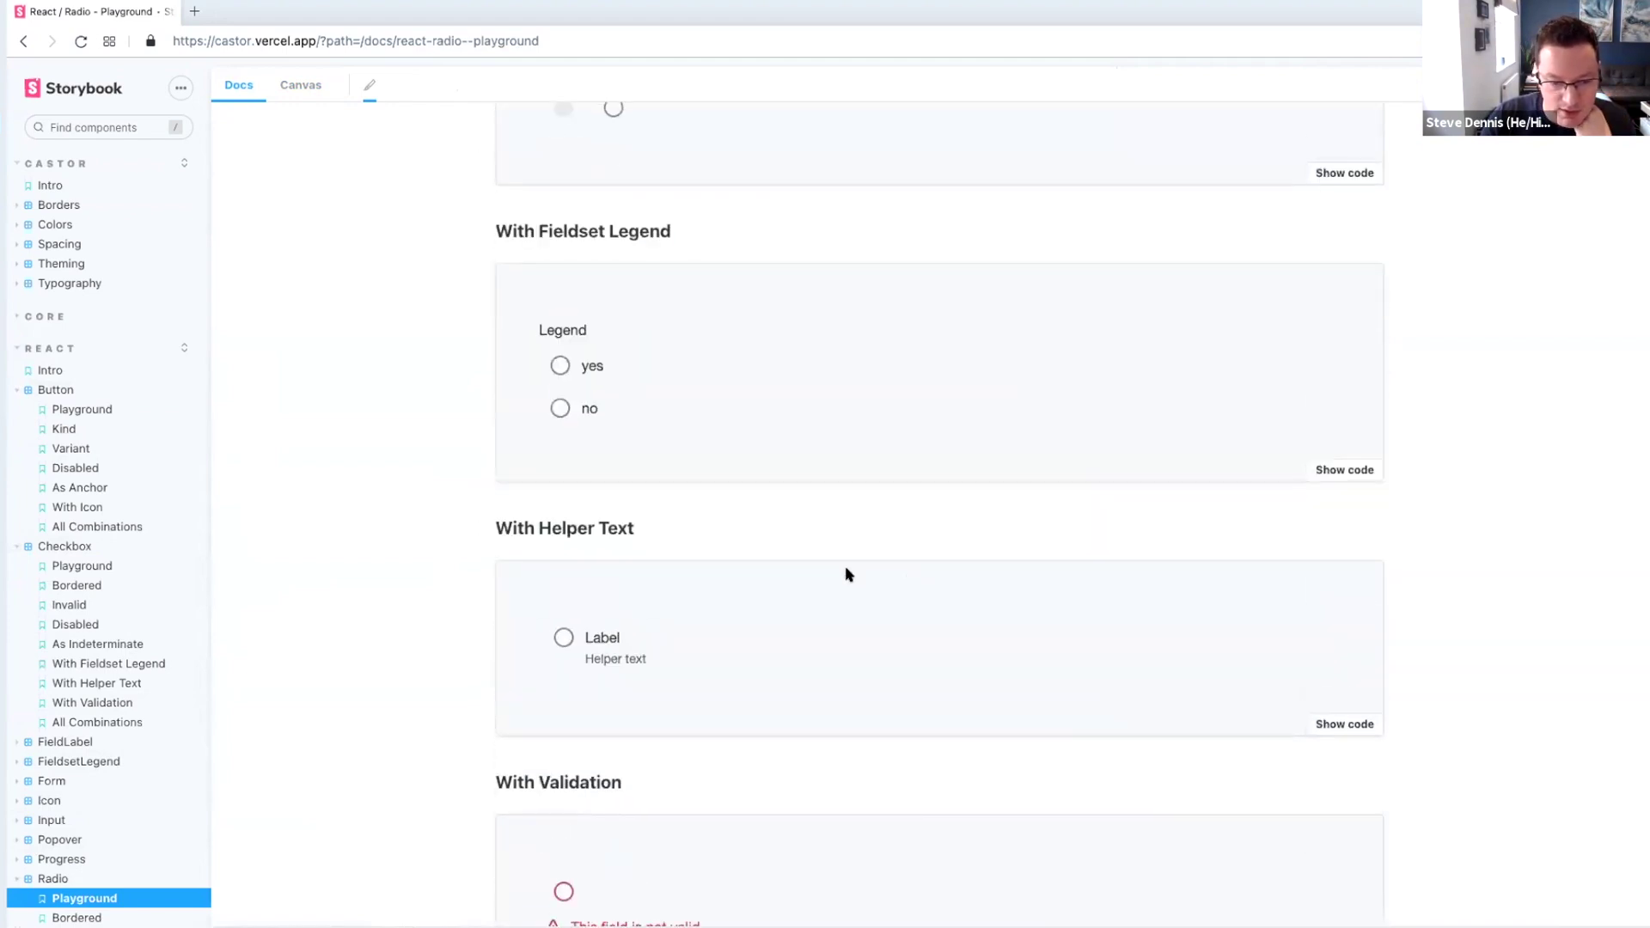
pyautogui.scroll(9, 399, 507)
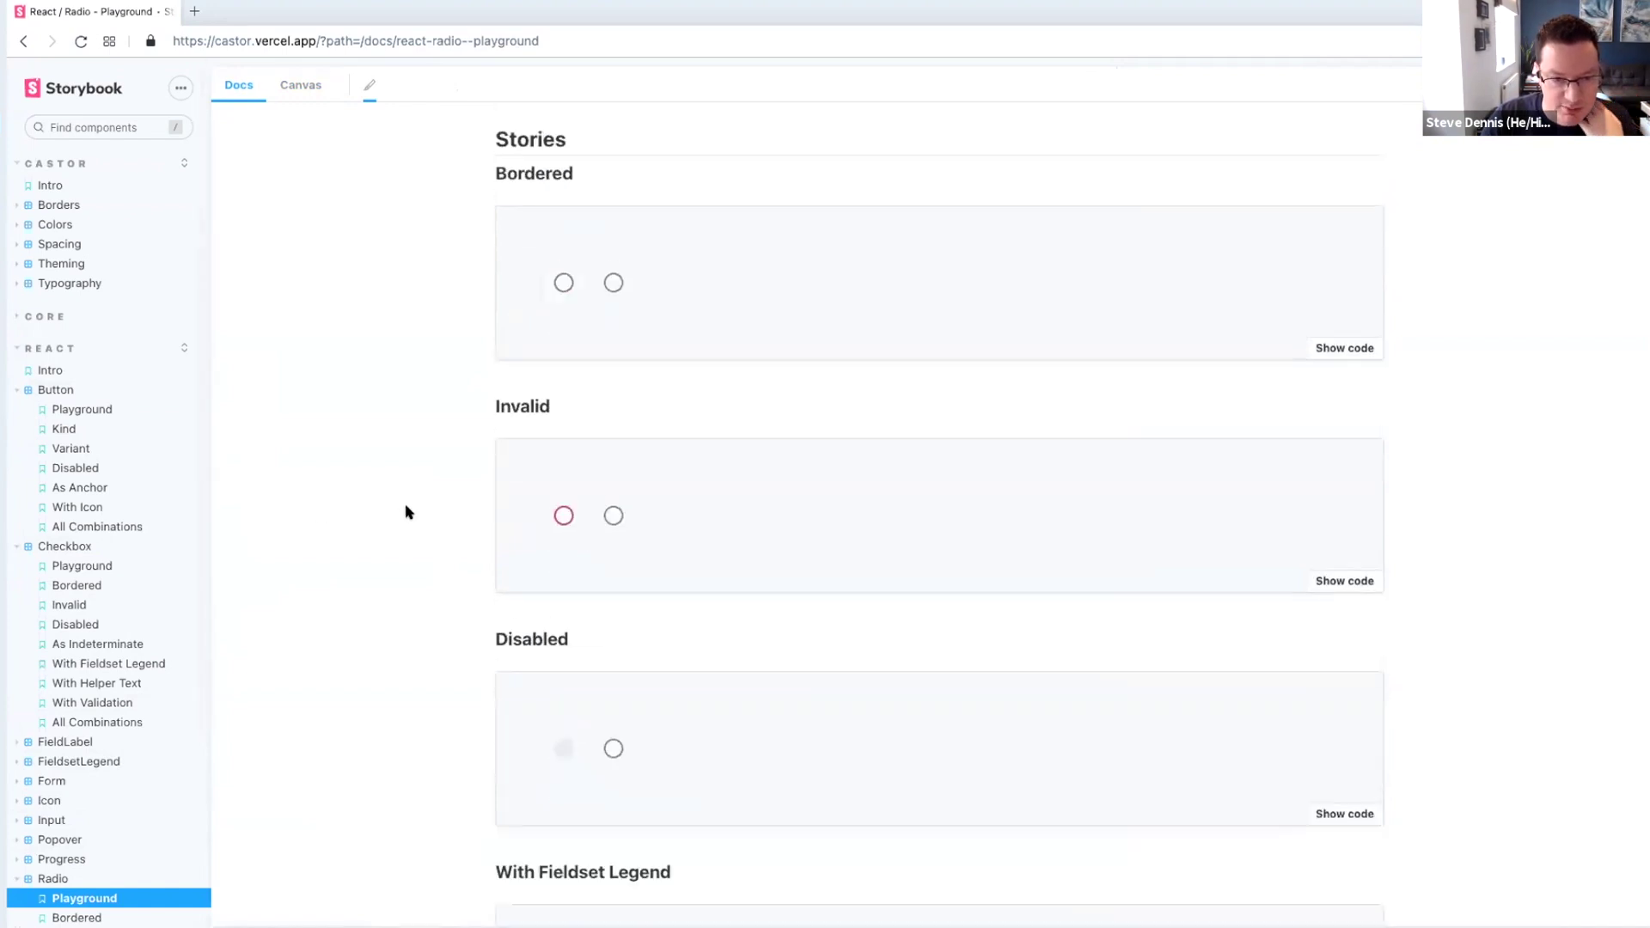
pyautogui.scroll(6, 405, 513)
pyautogui.click(367, 88)
pyautogui.click(321, 155)
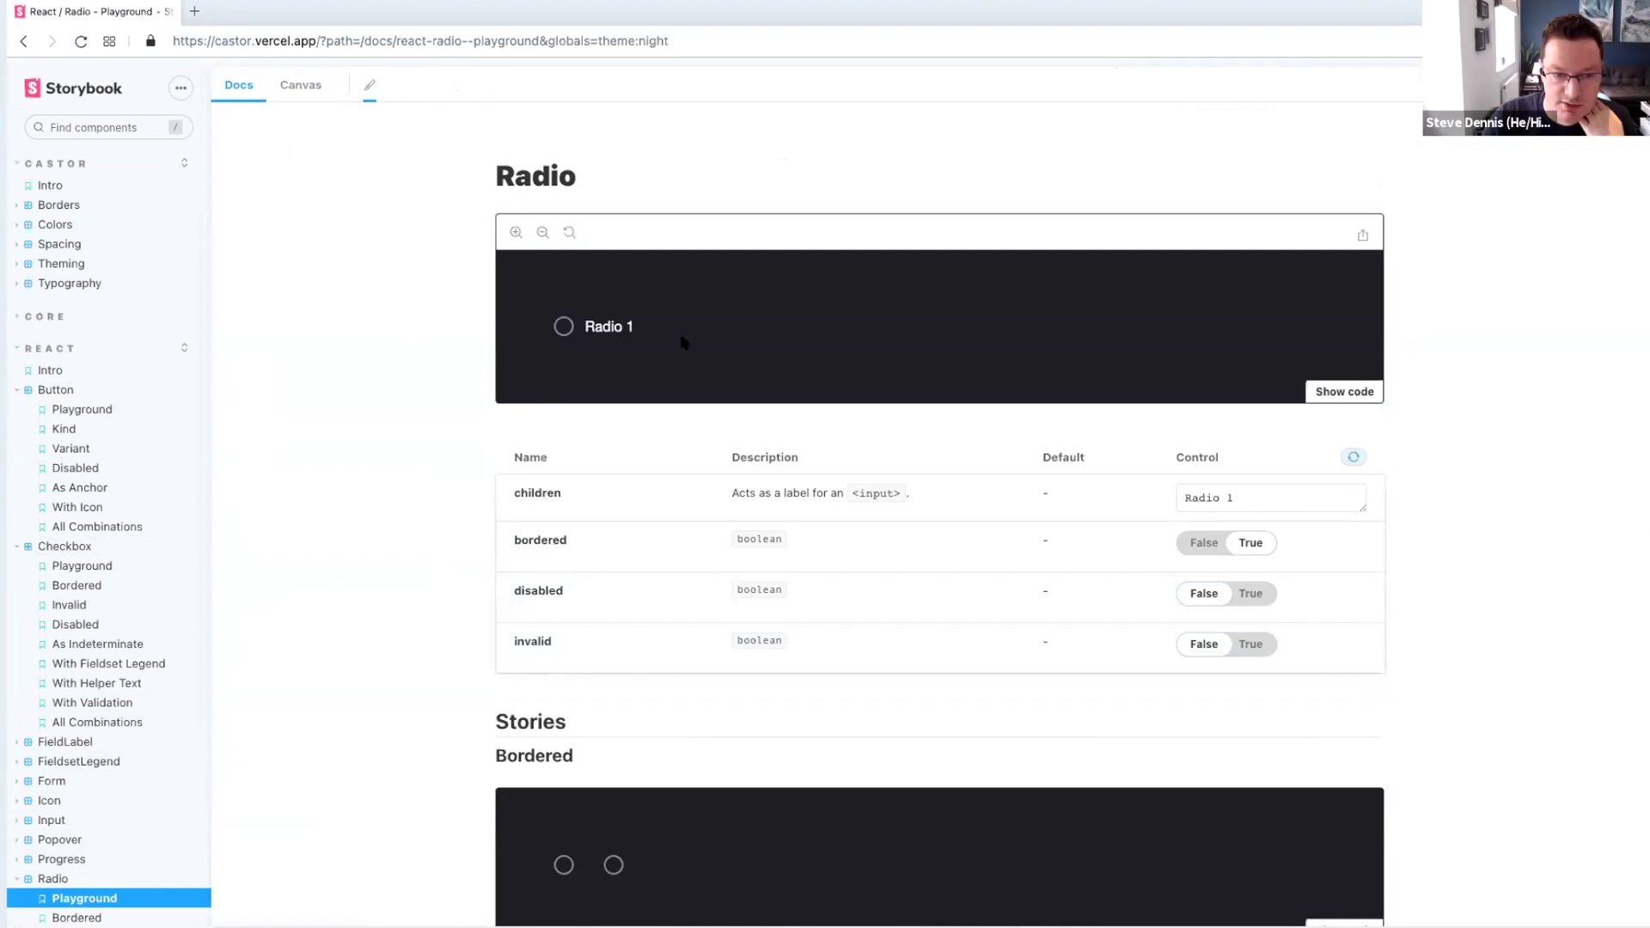
pyautogui.click(370, 86)
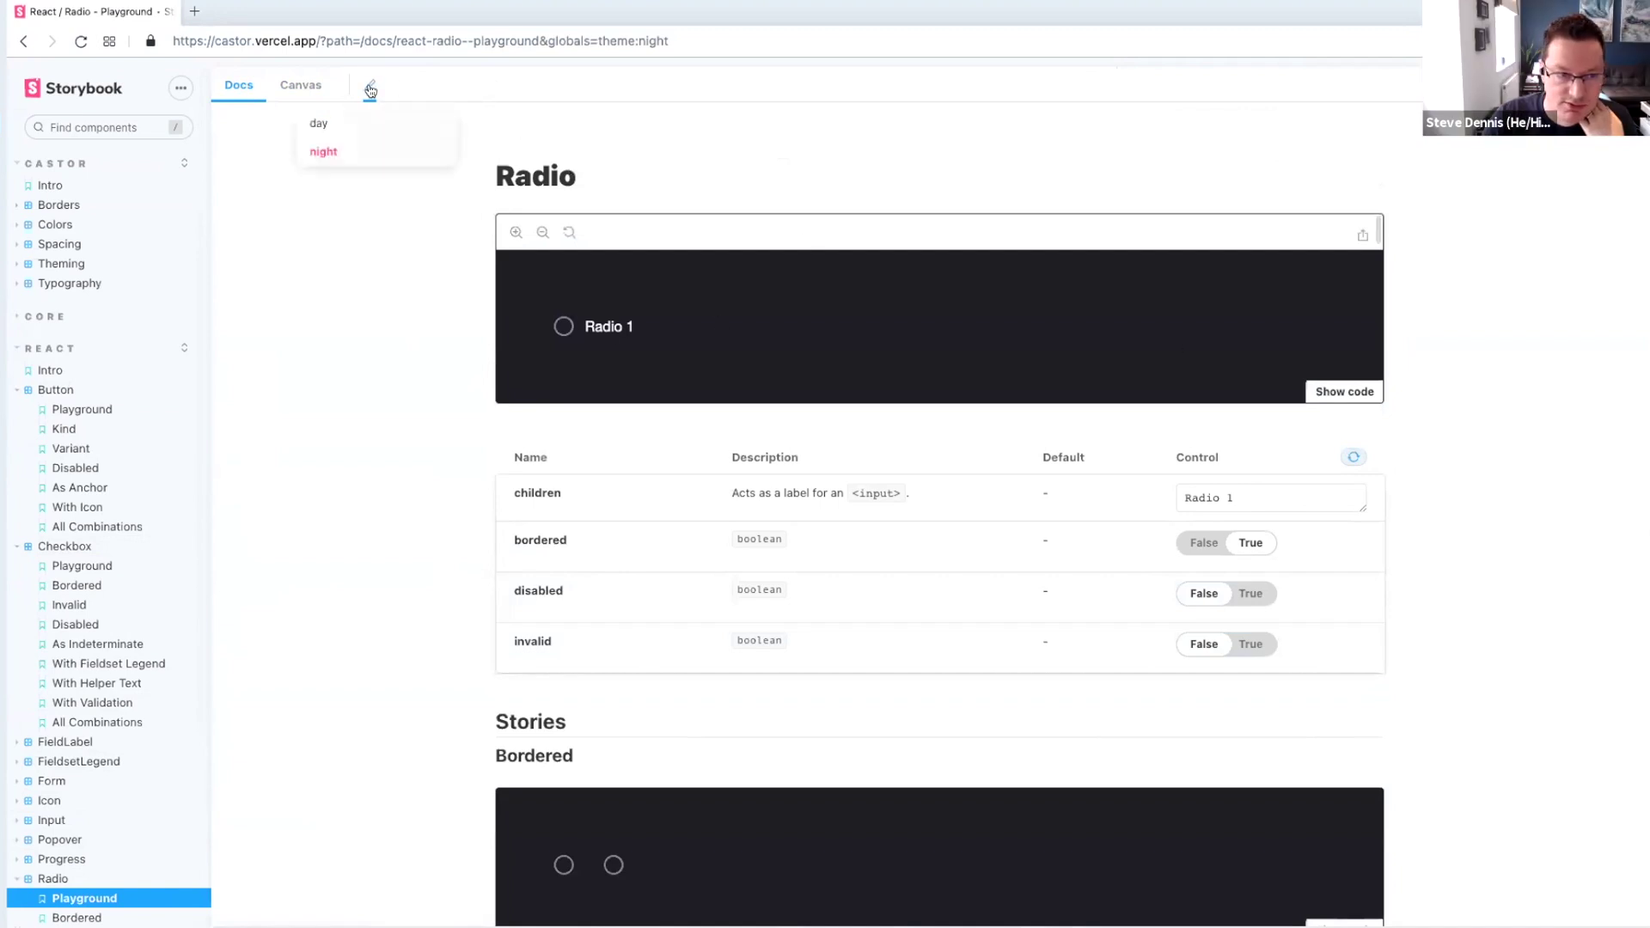
pyautogui.click(319, 125)
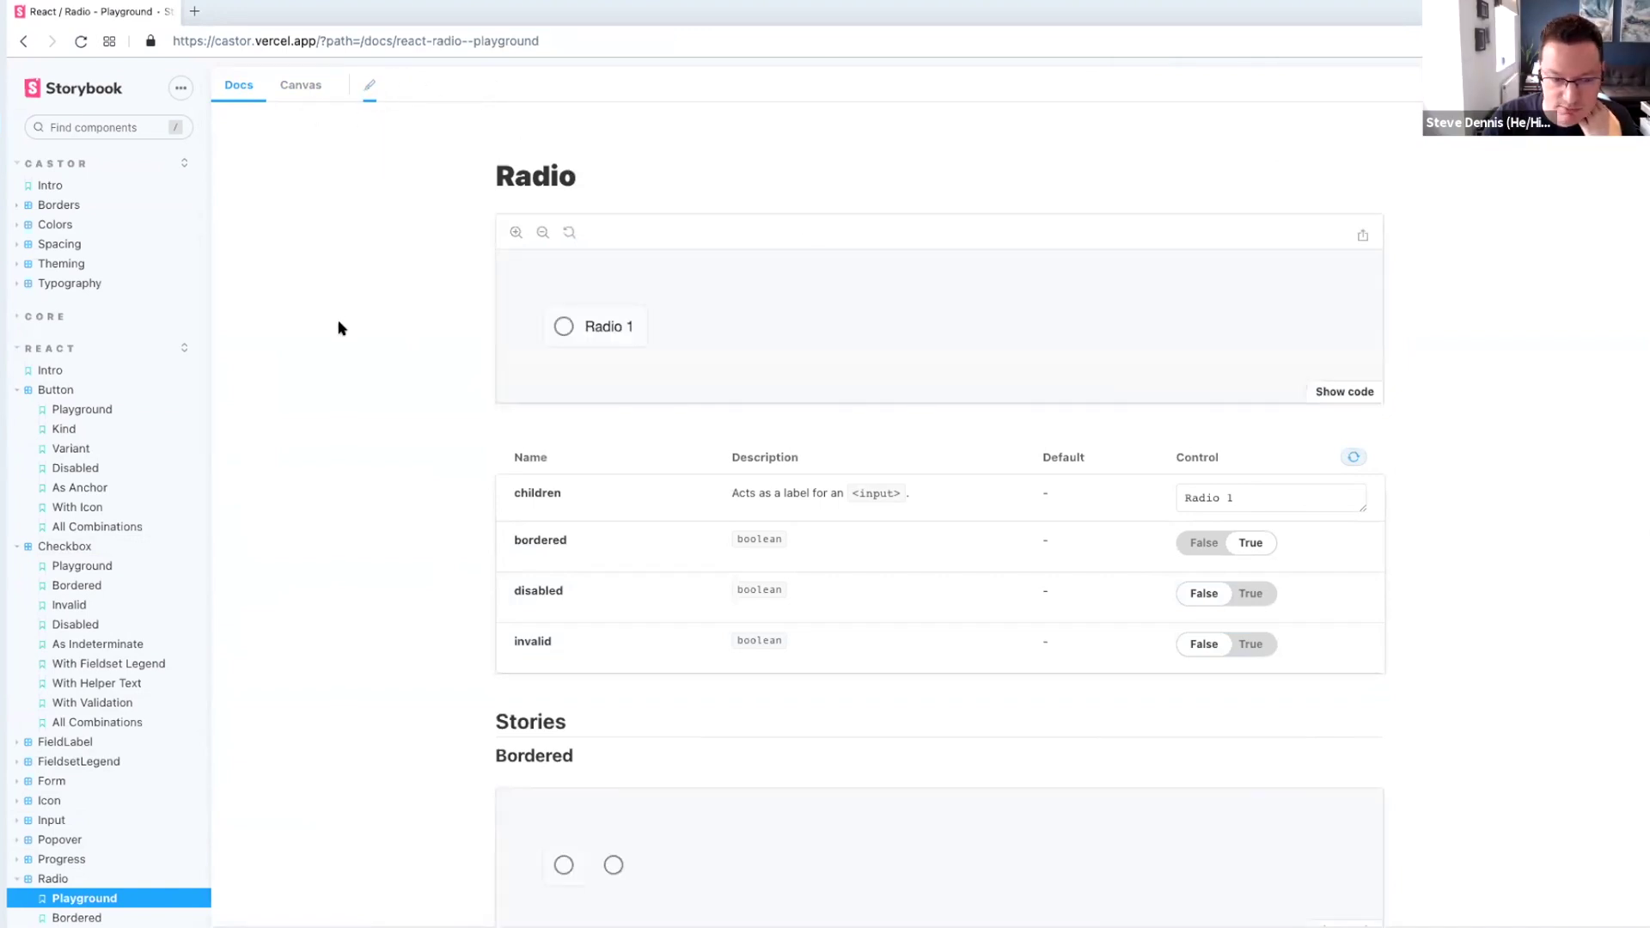